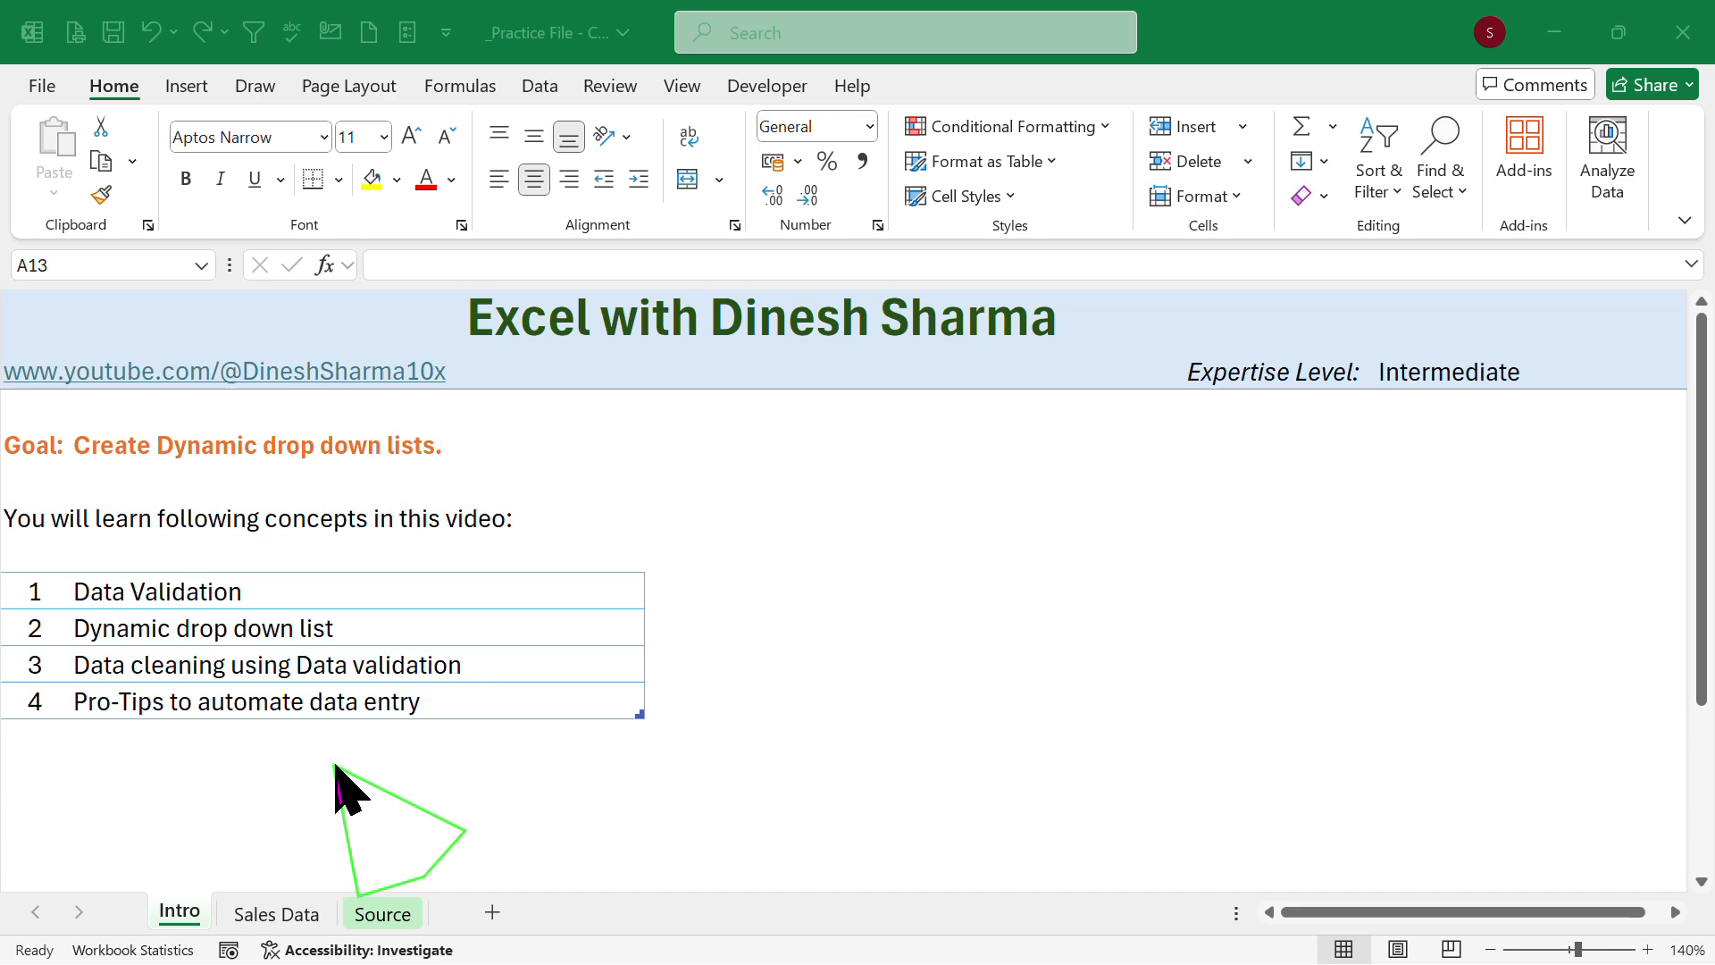
On the Sales Data sheet, restrict Region cells D2:D19 with list validation using the source East,West,North,South.
left_click(276, 913)
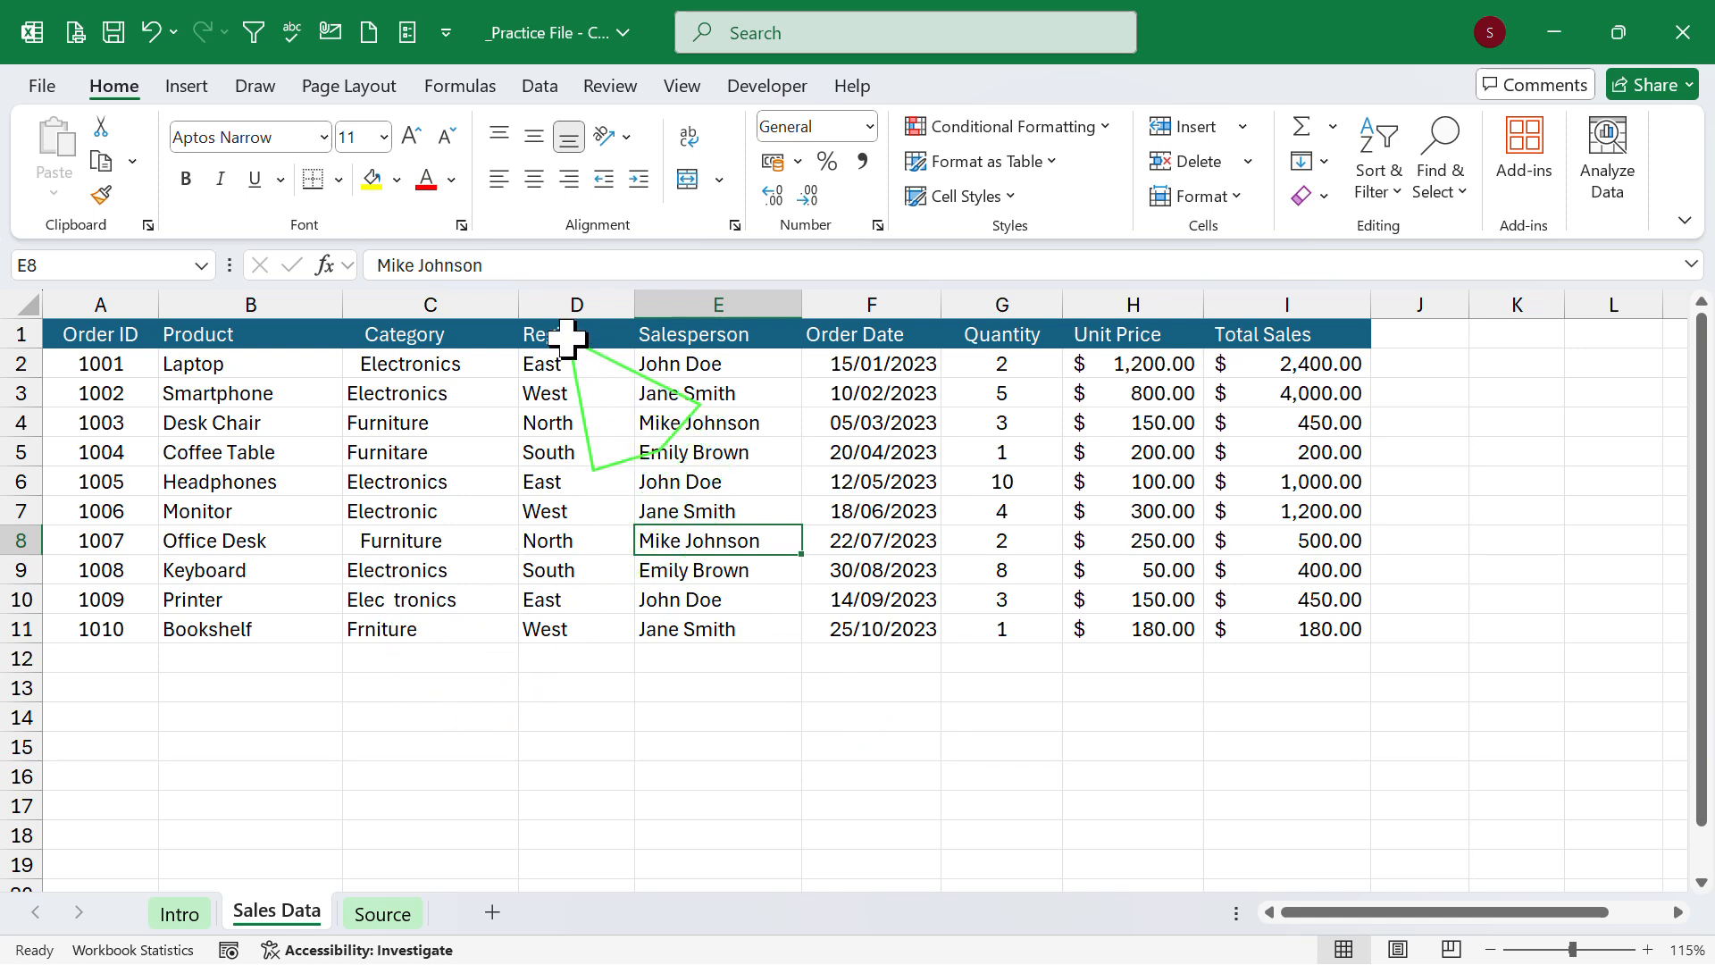
left_click_drag(581, 364, 549, 862)
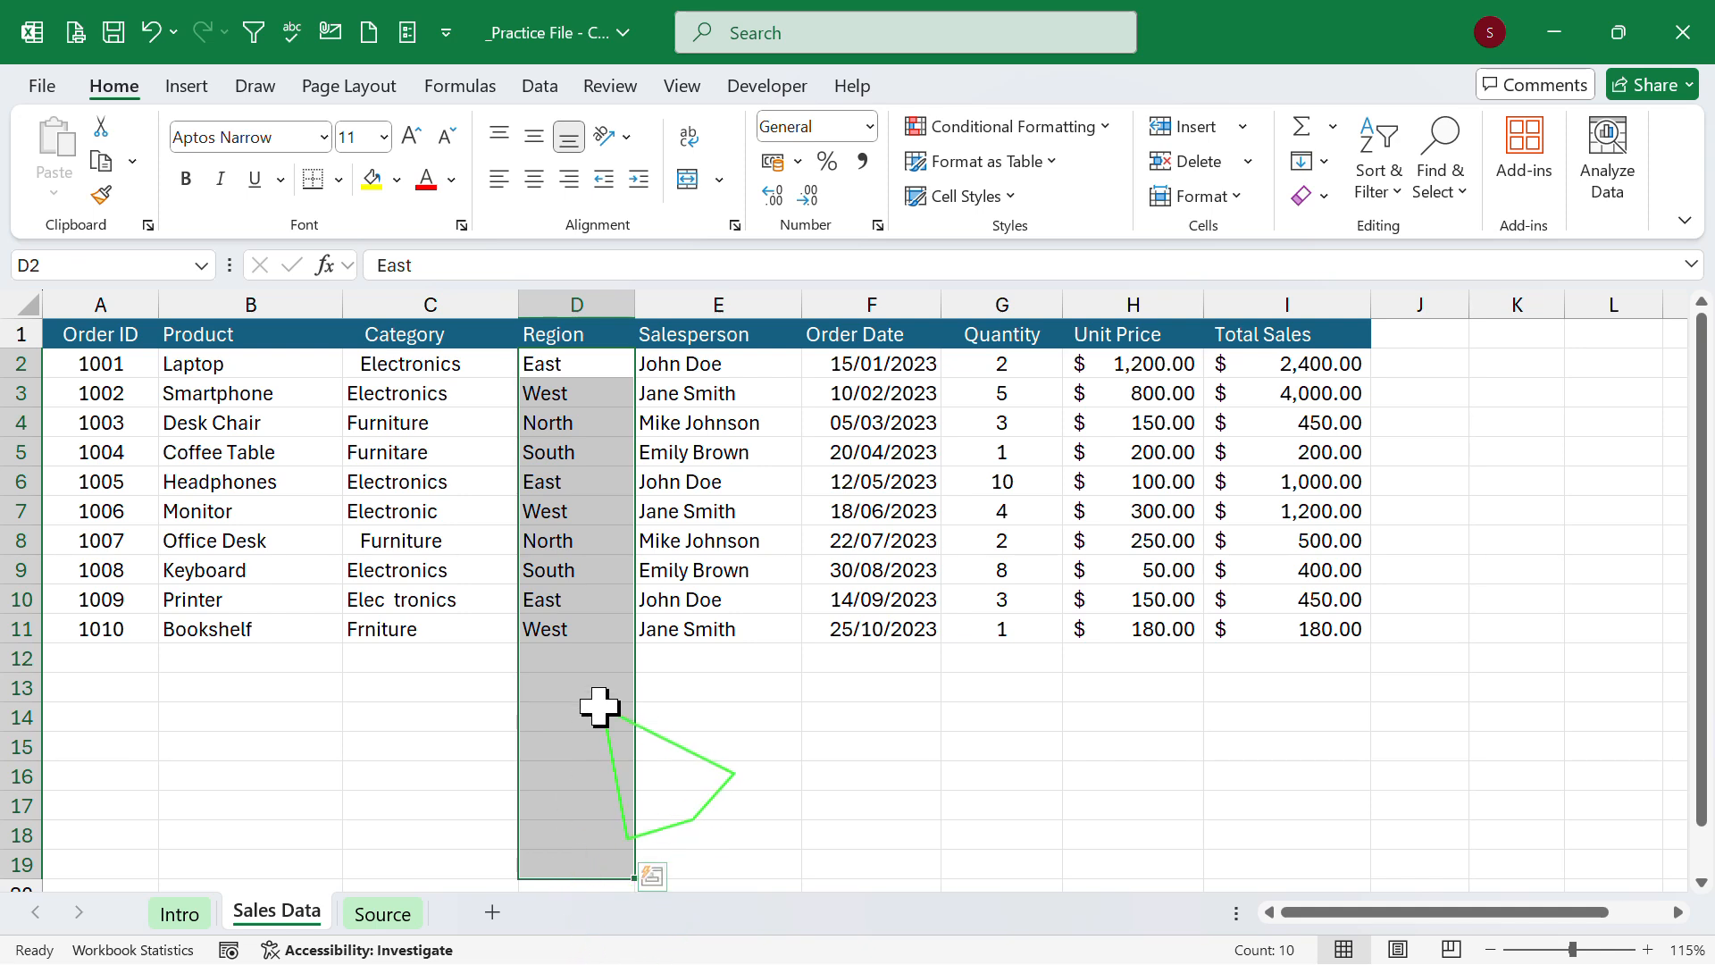
left_click(541, 89)
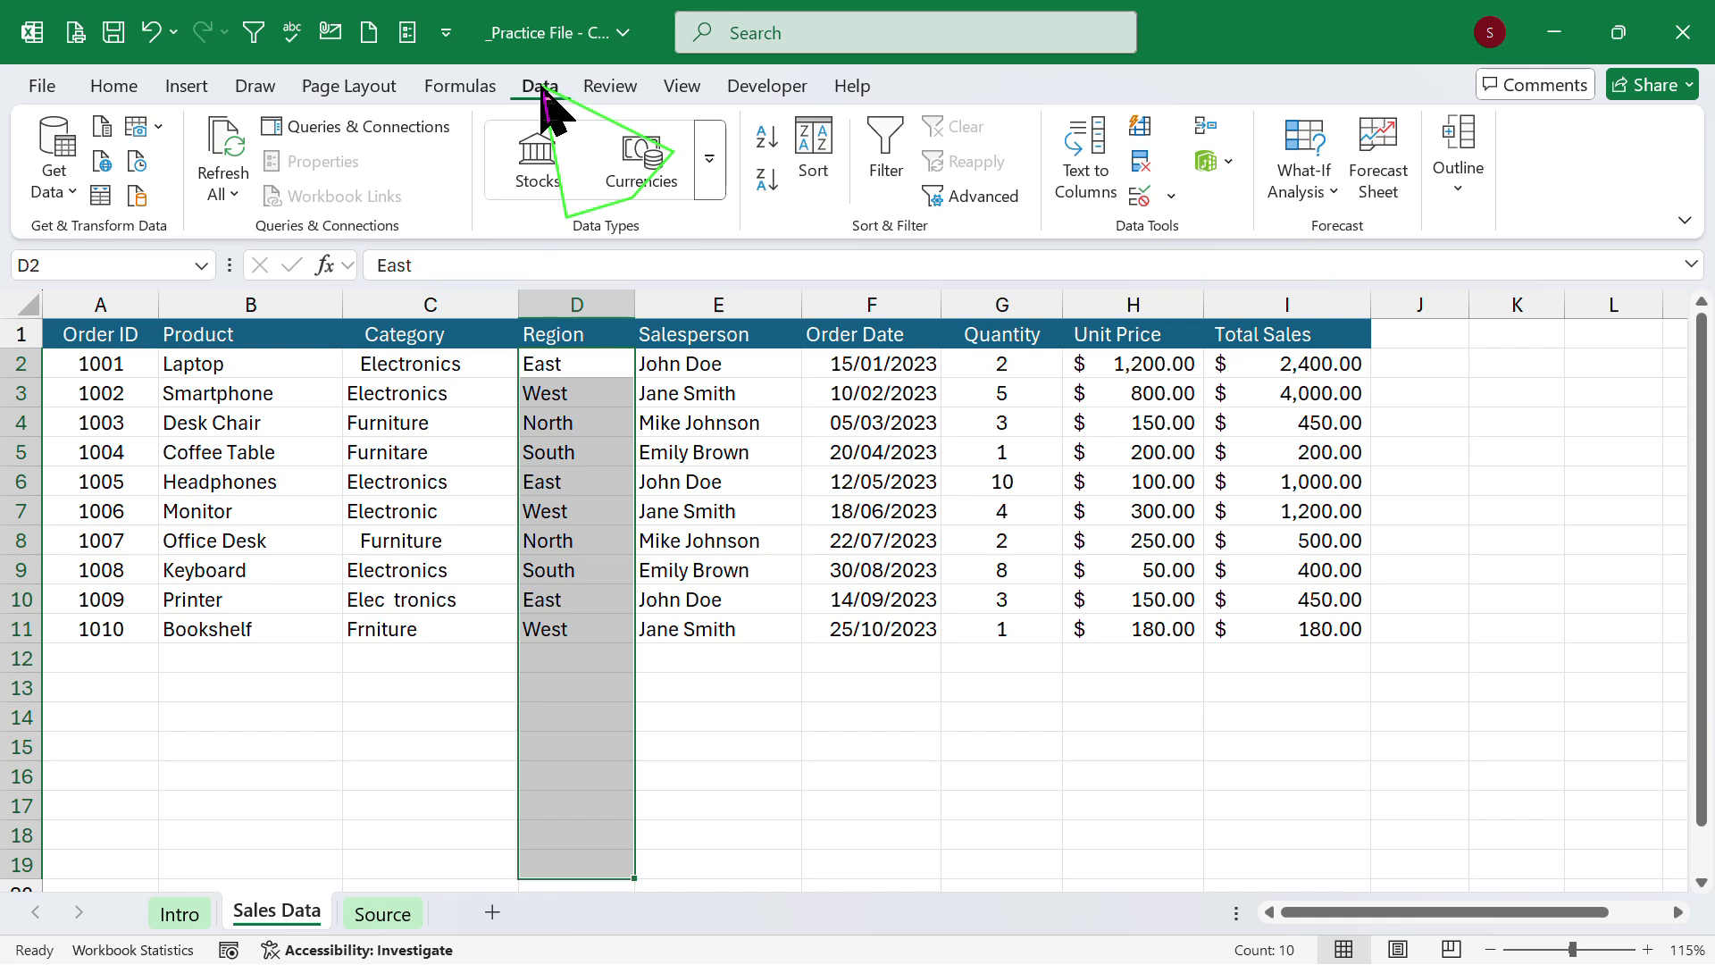
left_click(1141, 197)
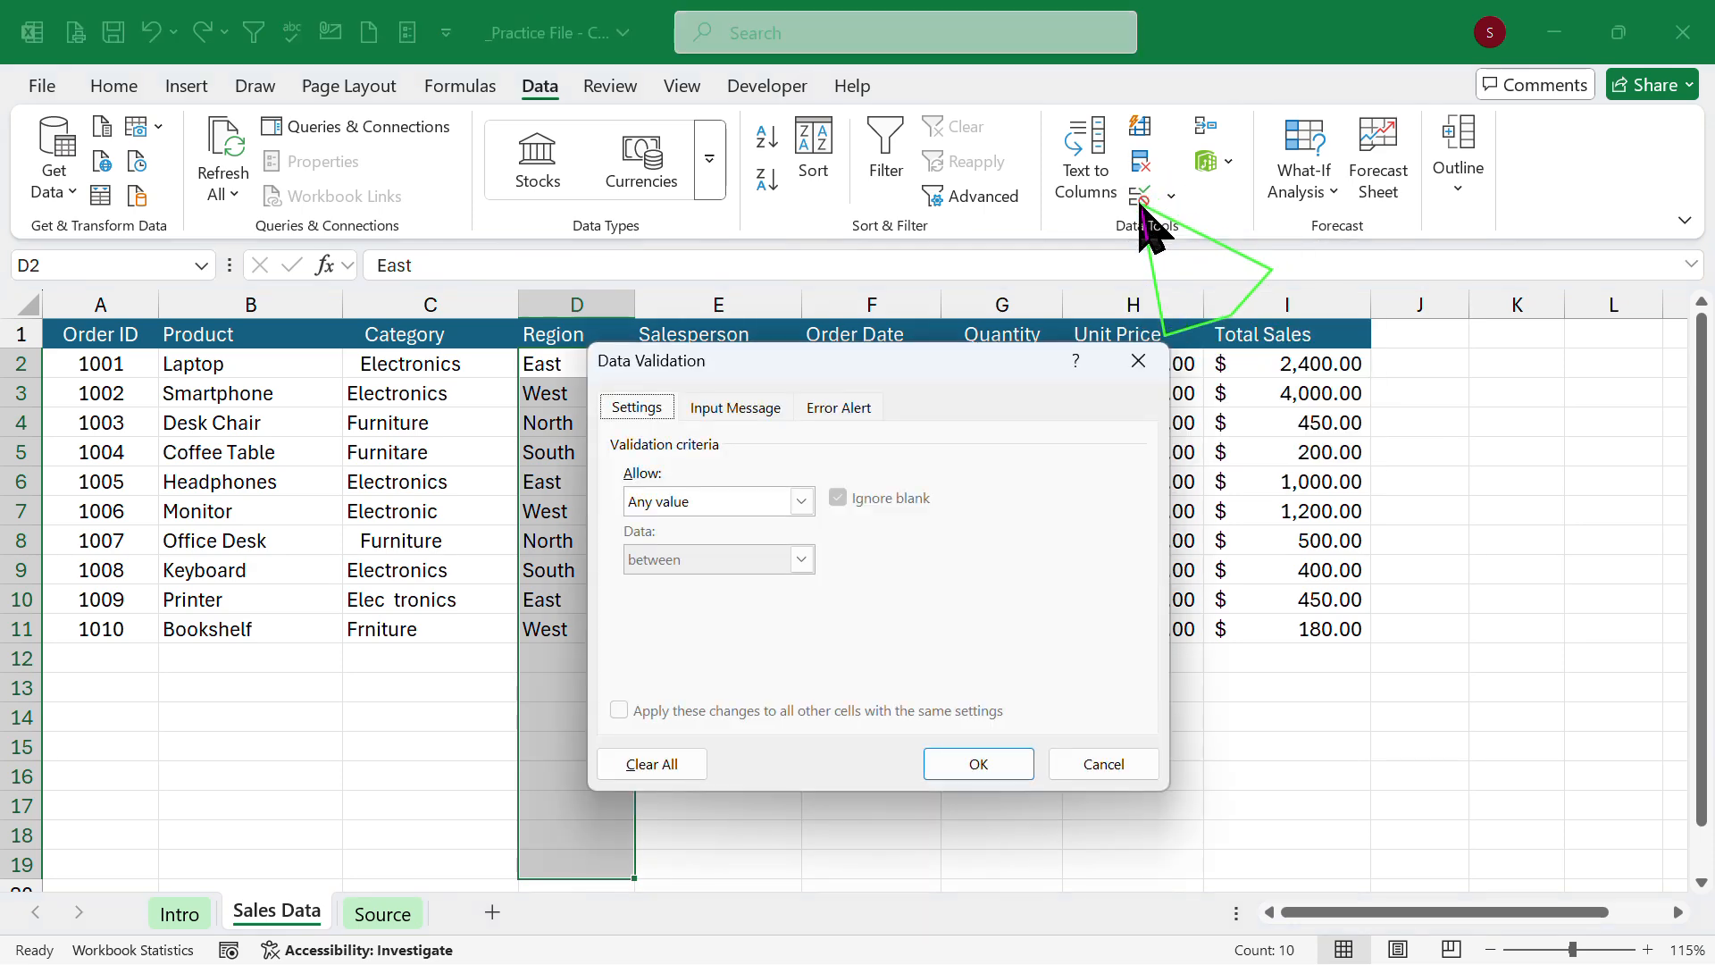
left_click_drag(782, 366, 992, 411)
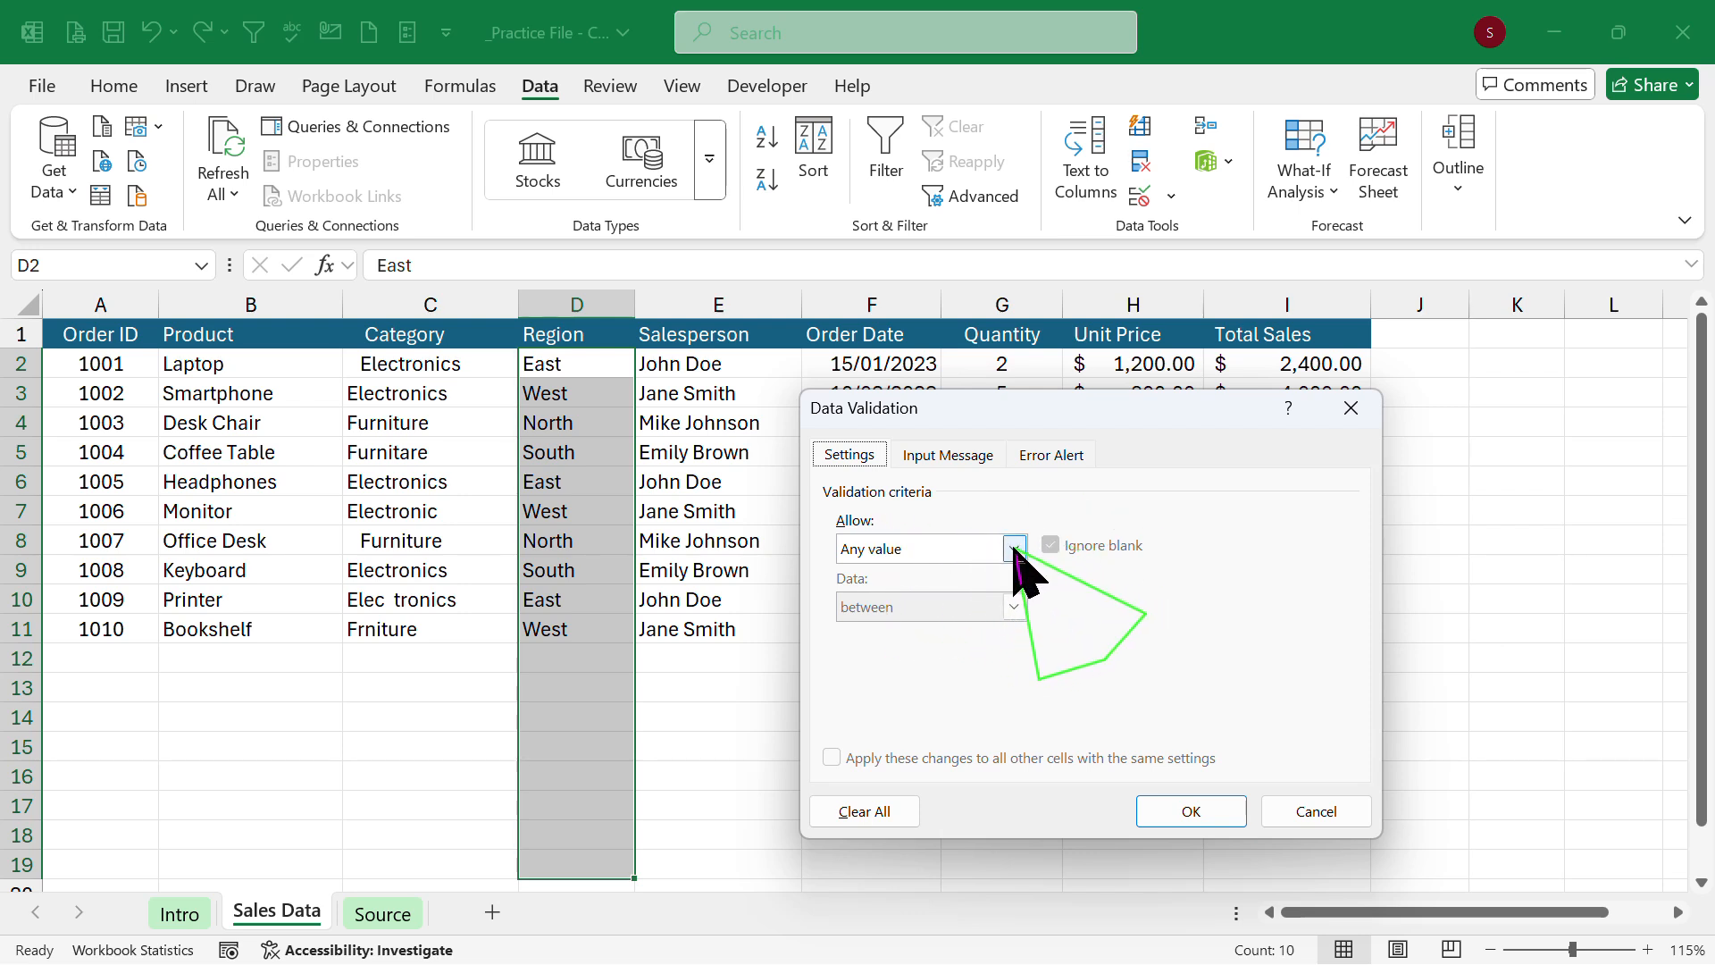
left_click(1017, 549)
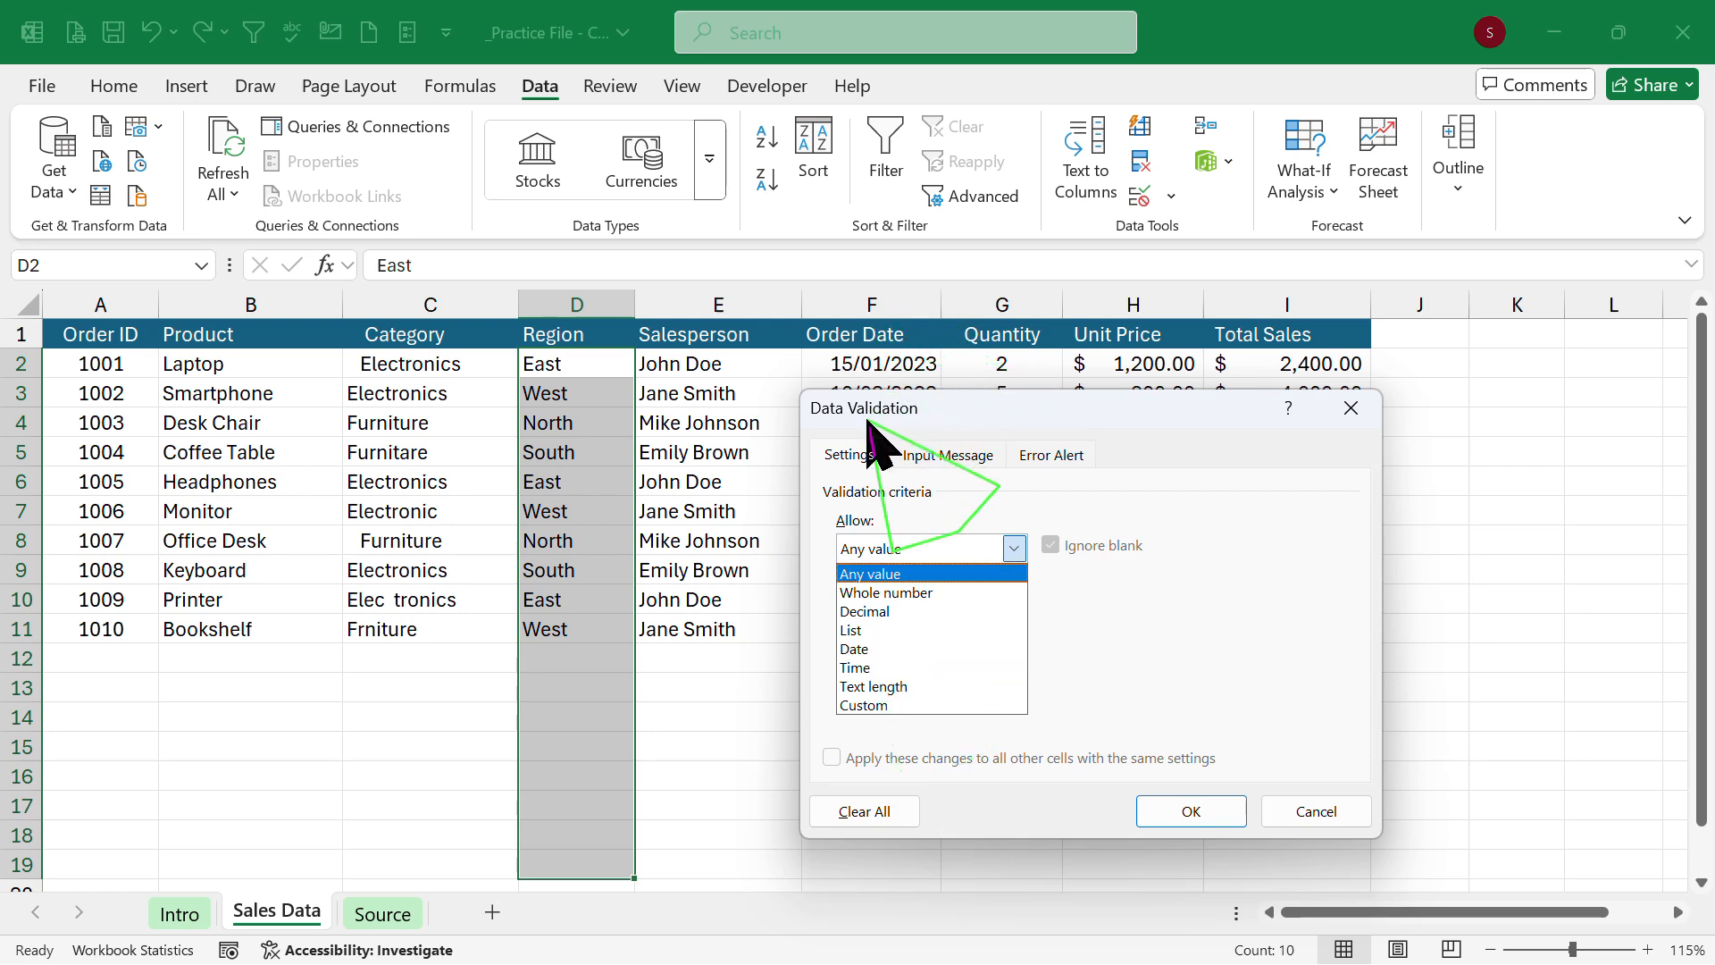
left_click(874, 631)
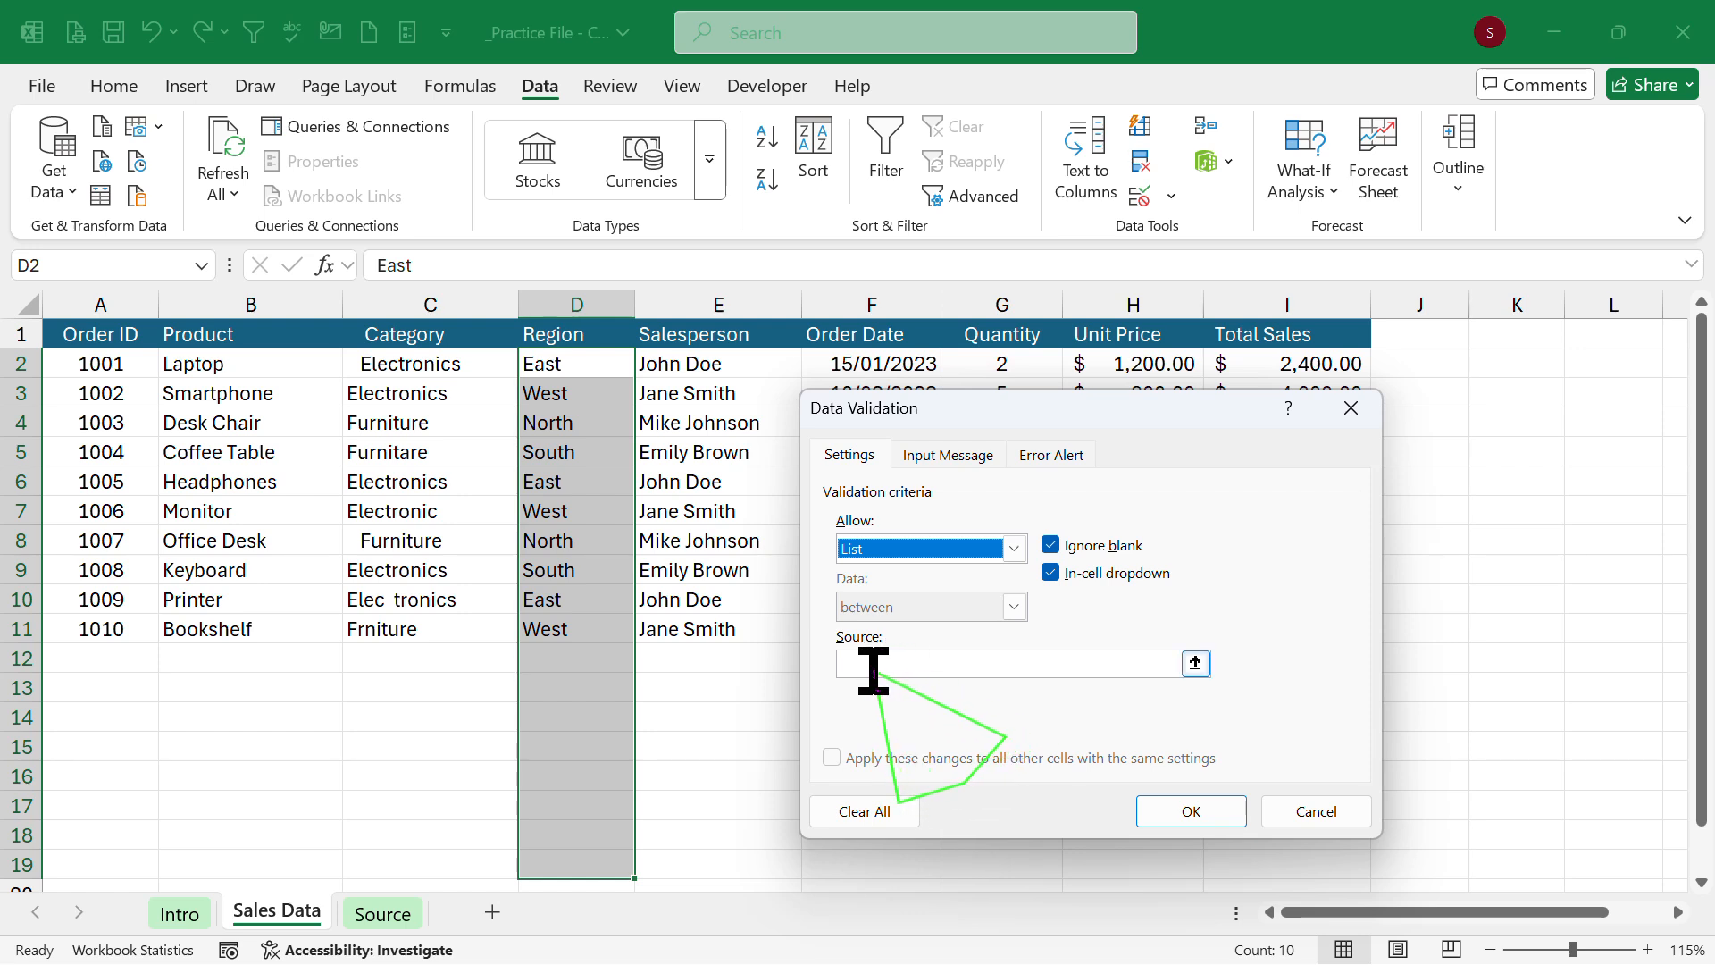
left_click(874, 664)
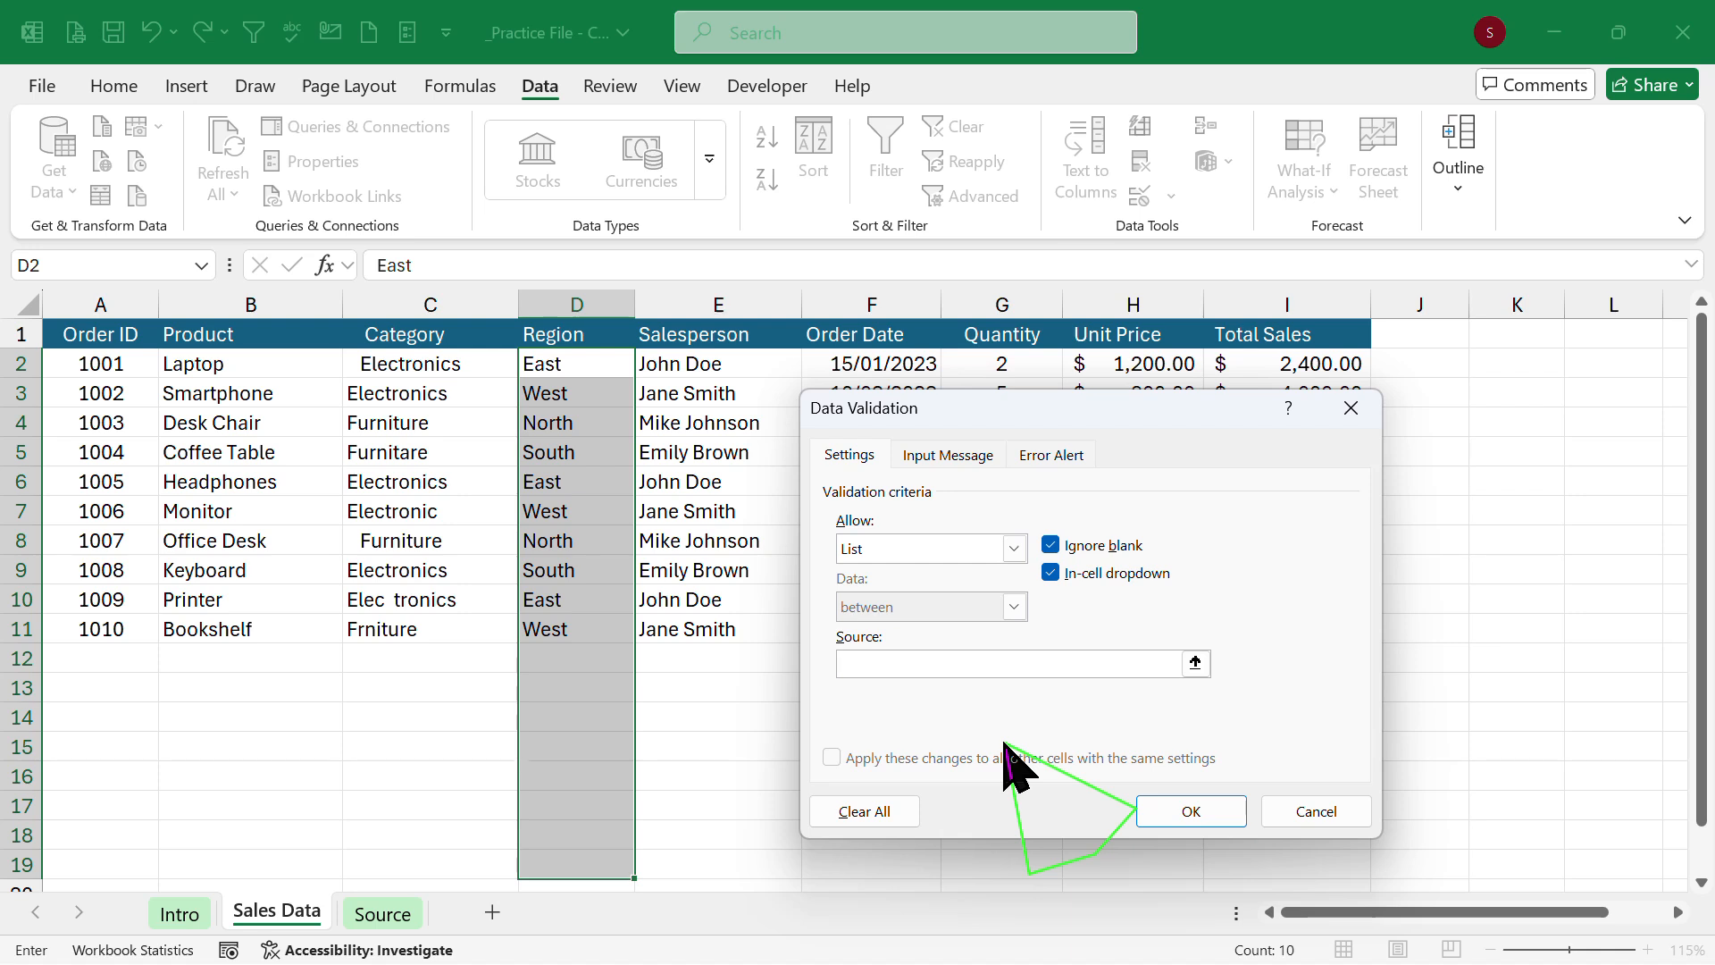
type("as")
type("North,South")
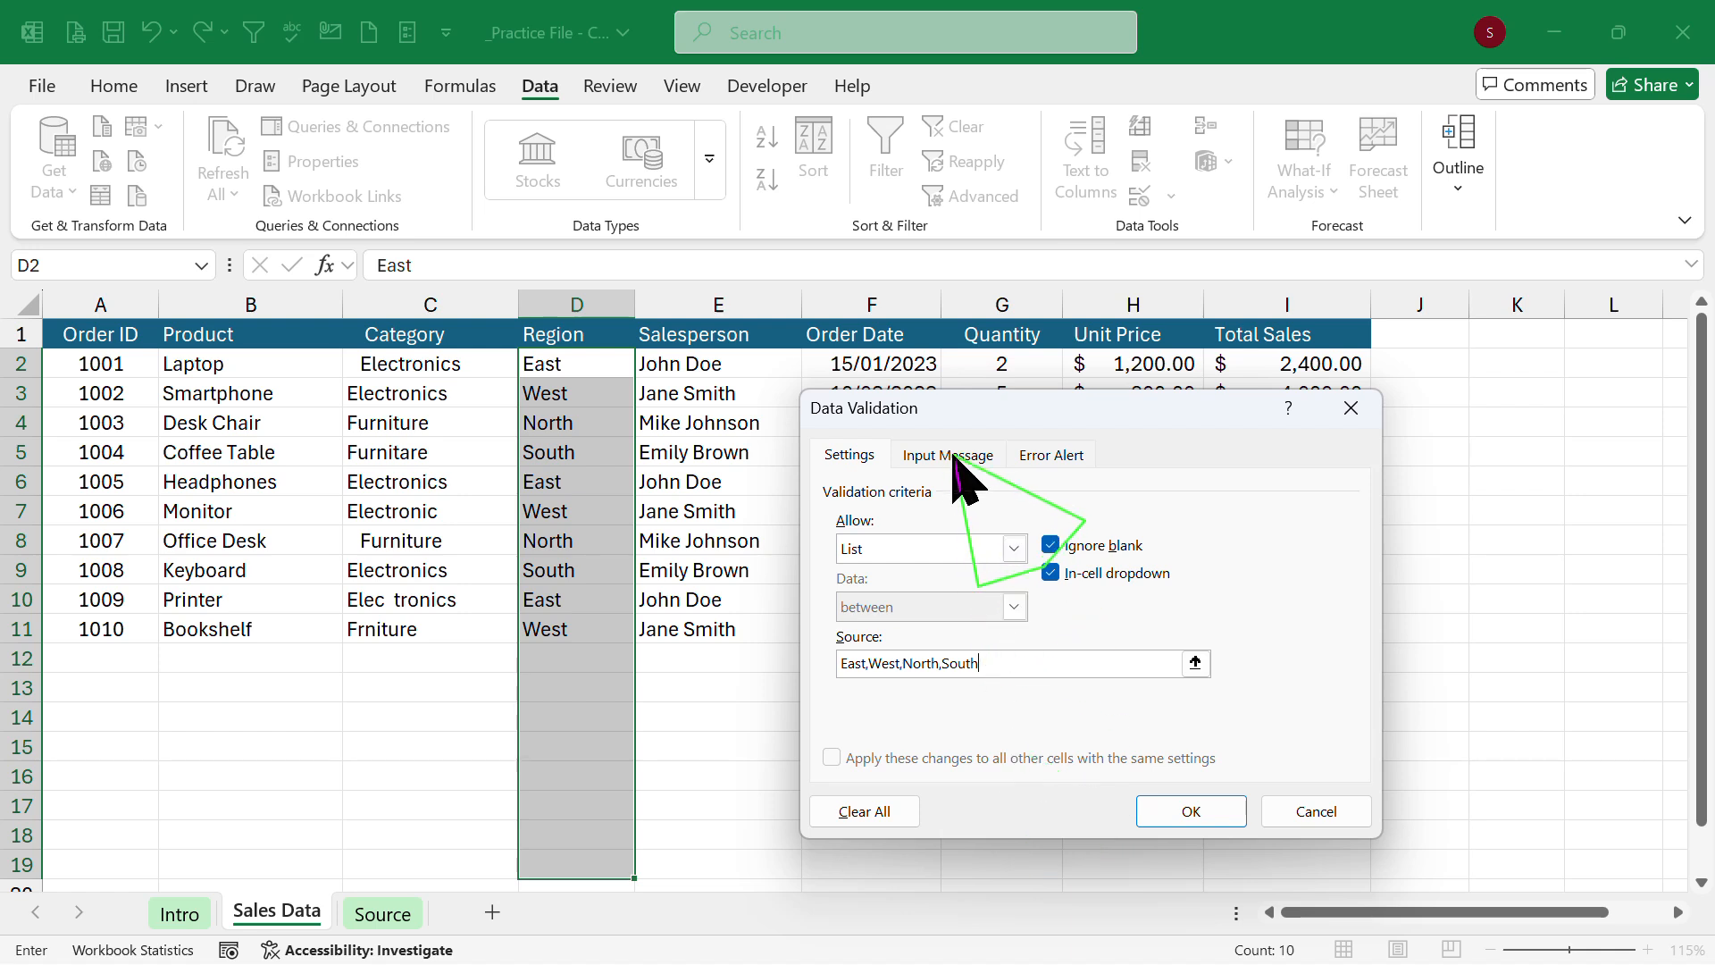
Add the input message "Select from Drop Down" to the Region validation rule.
left_click(954, 458)
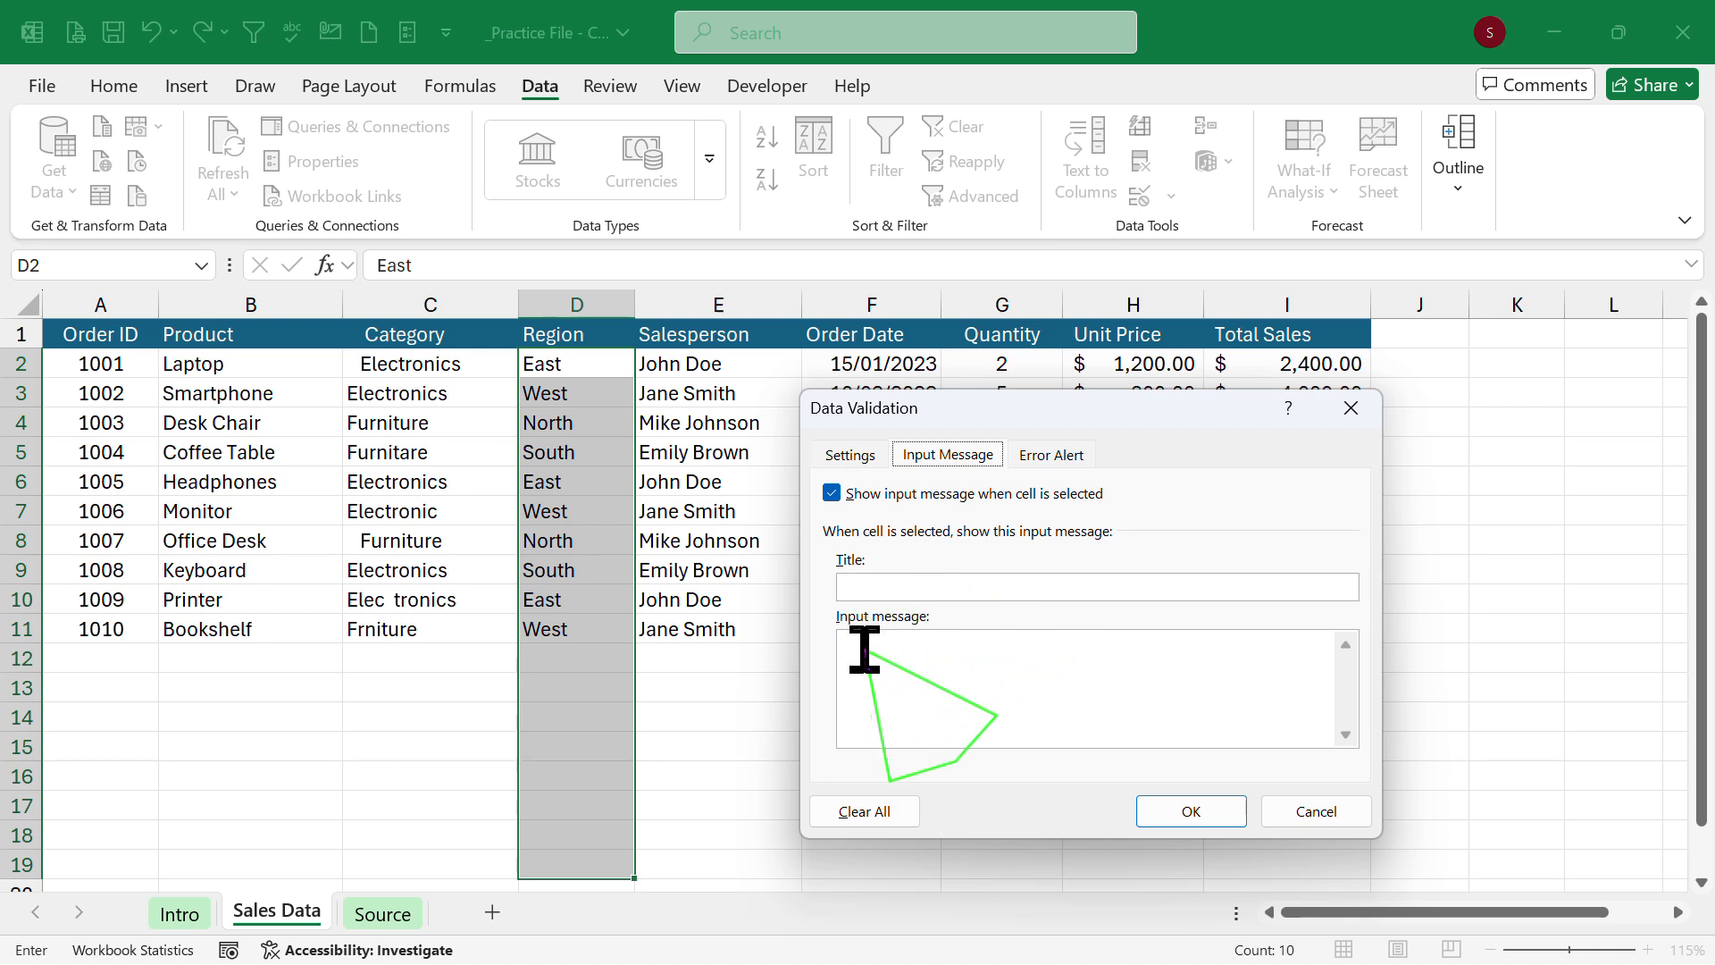
left_click(886, 643)
type("Select from Drop Down")
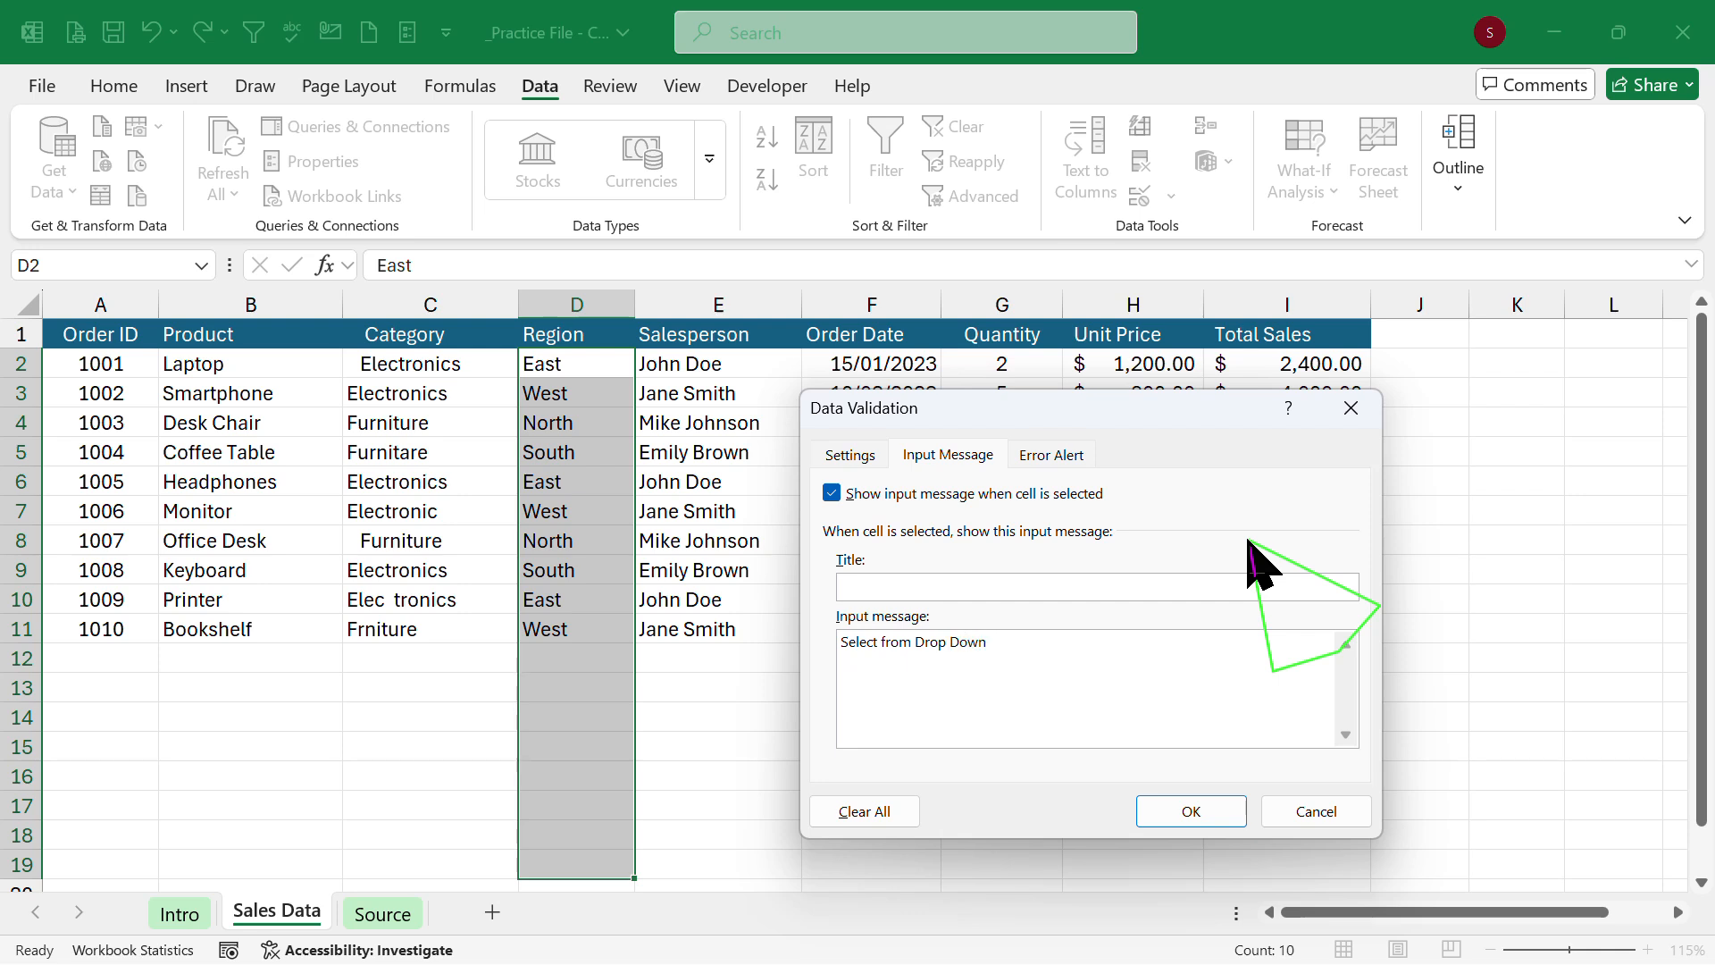
Set the Region rule's error alert style to Stop and apply the validation.
left_click(1054, 455)
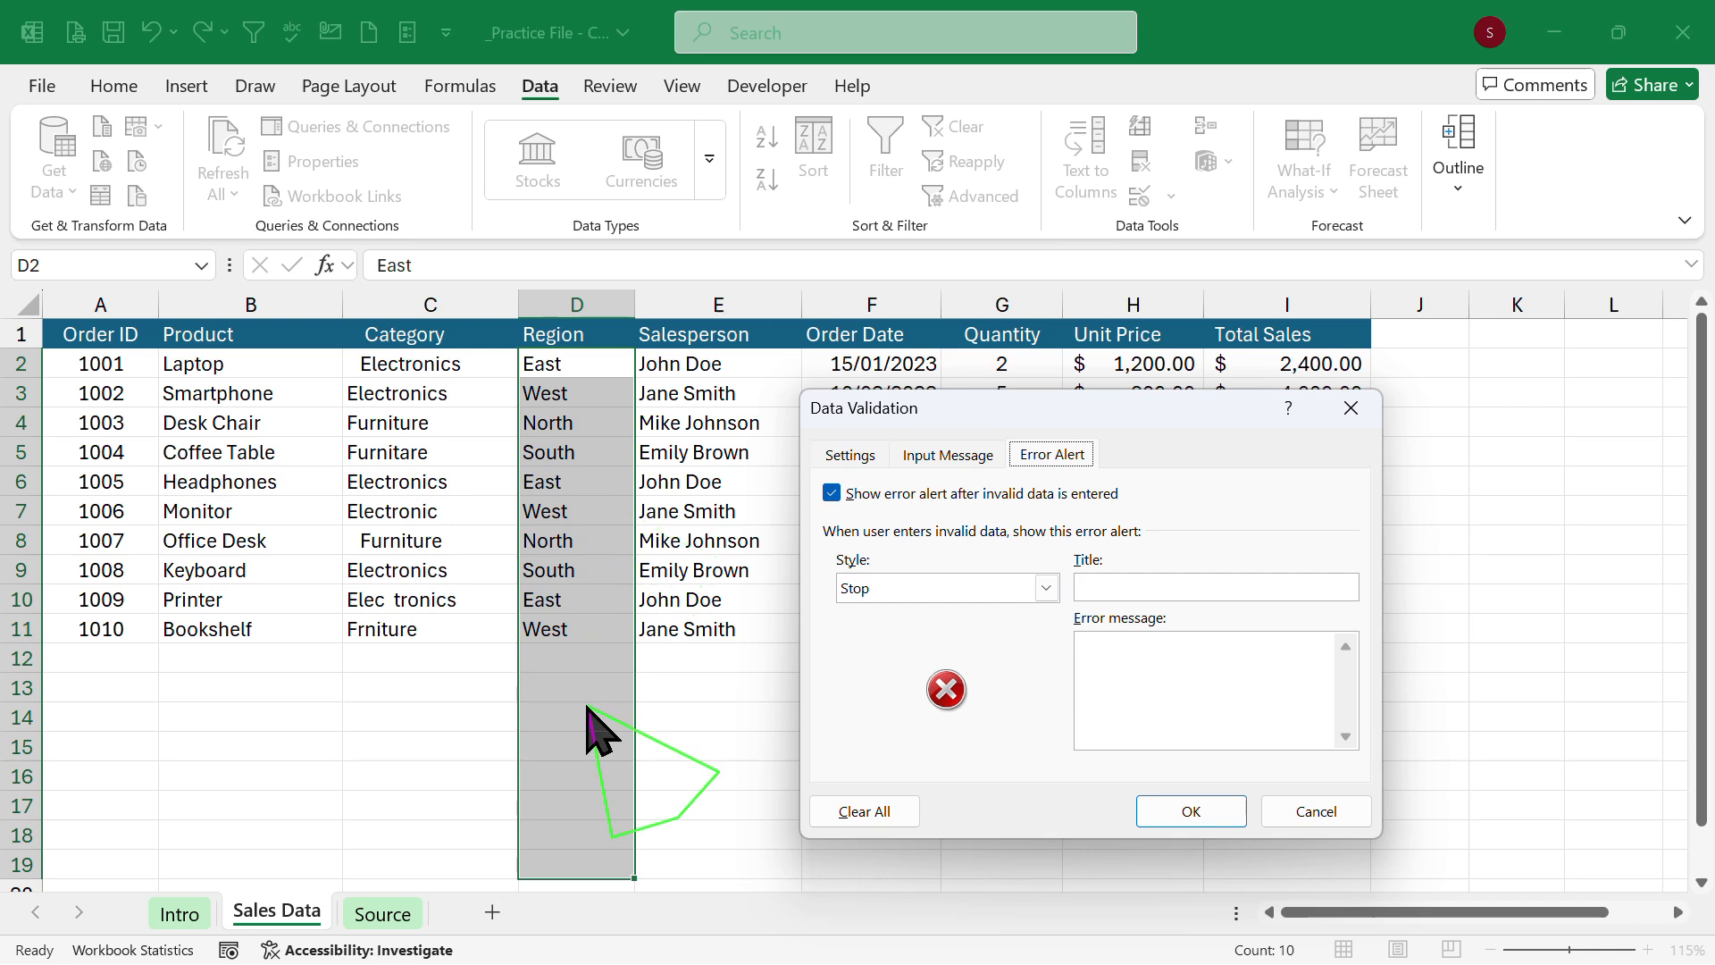
left_click(1046, 587)
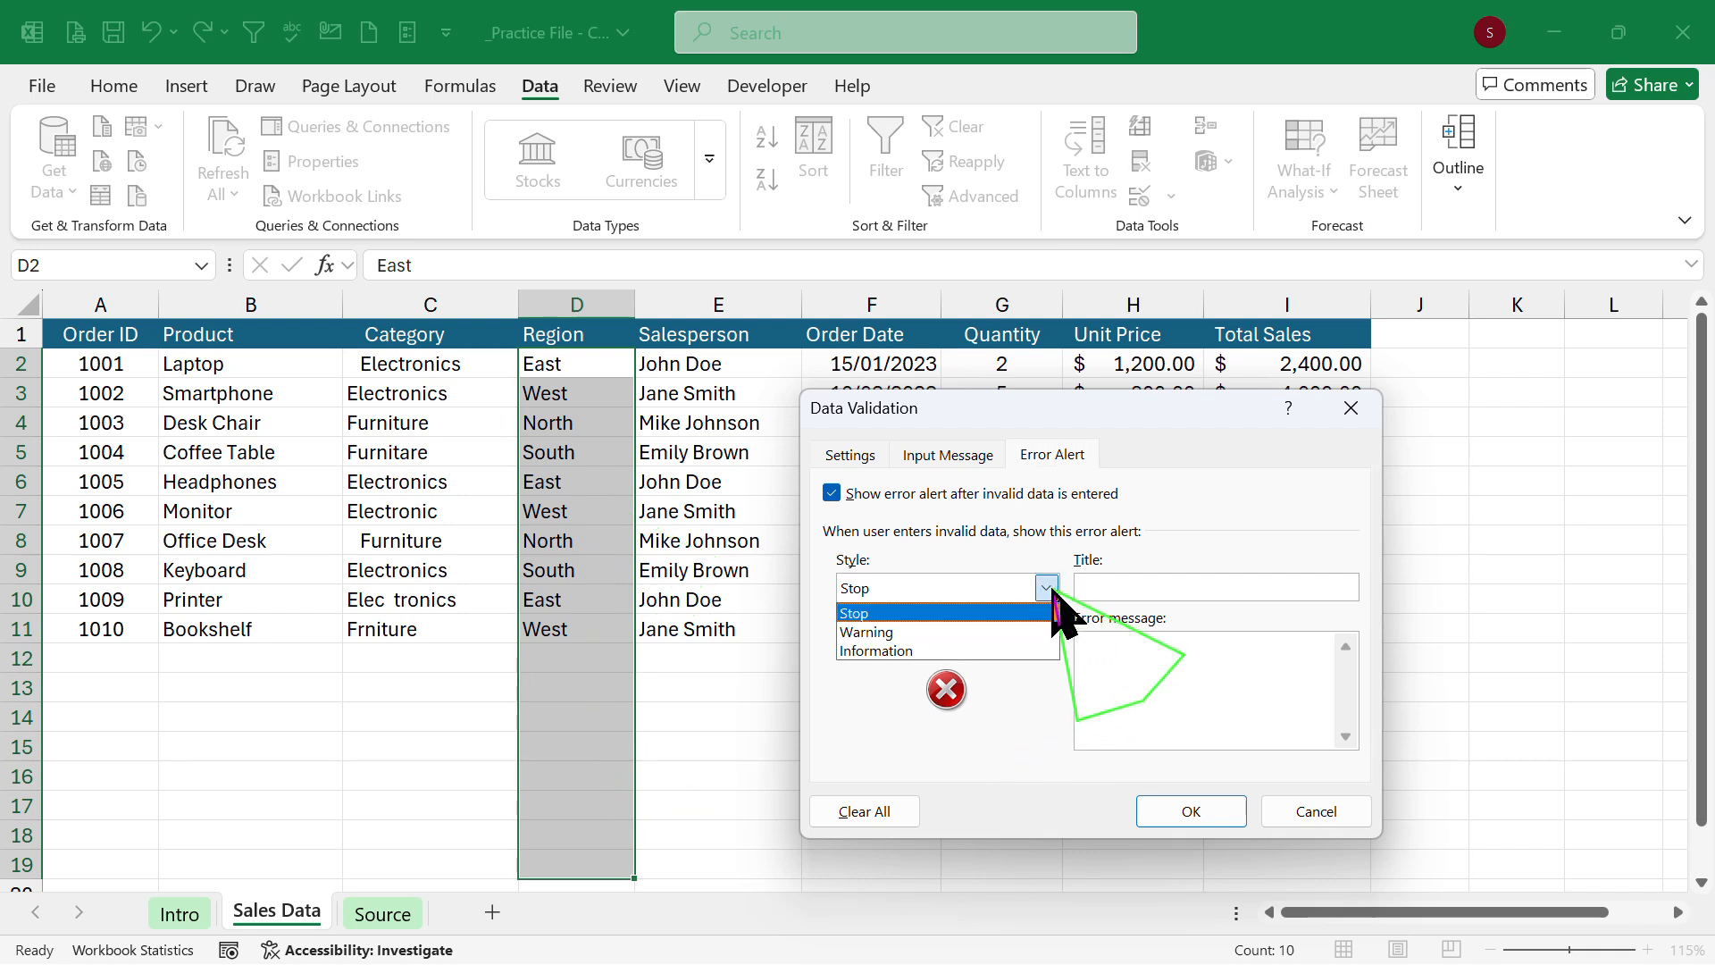
left_click(884, 633)
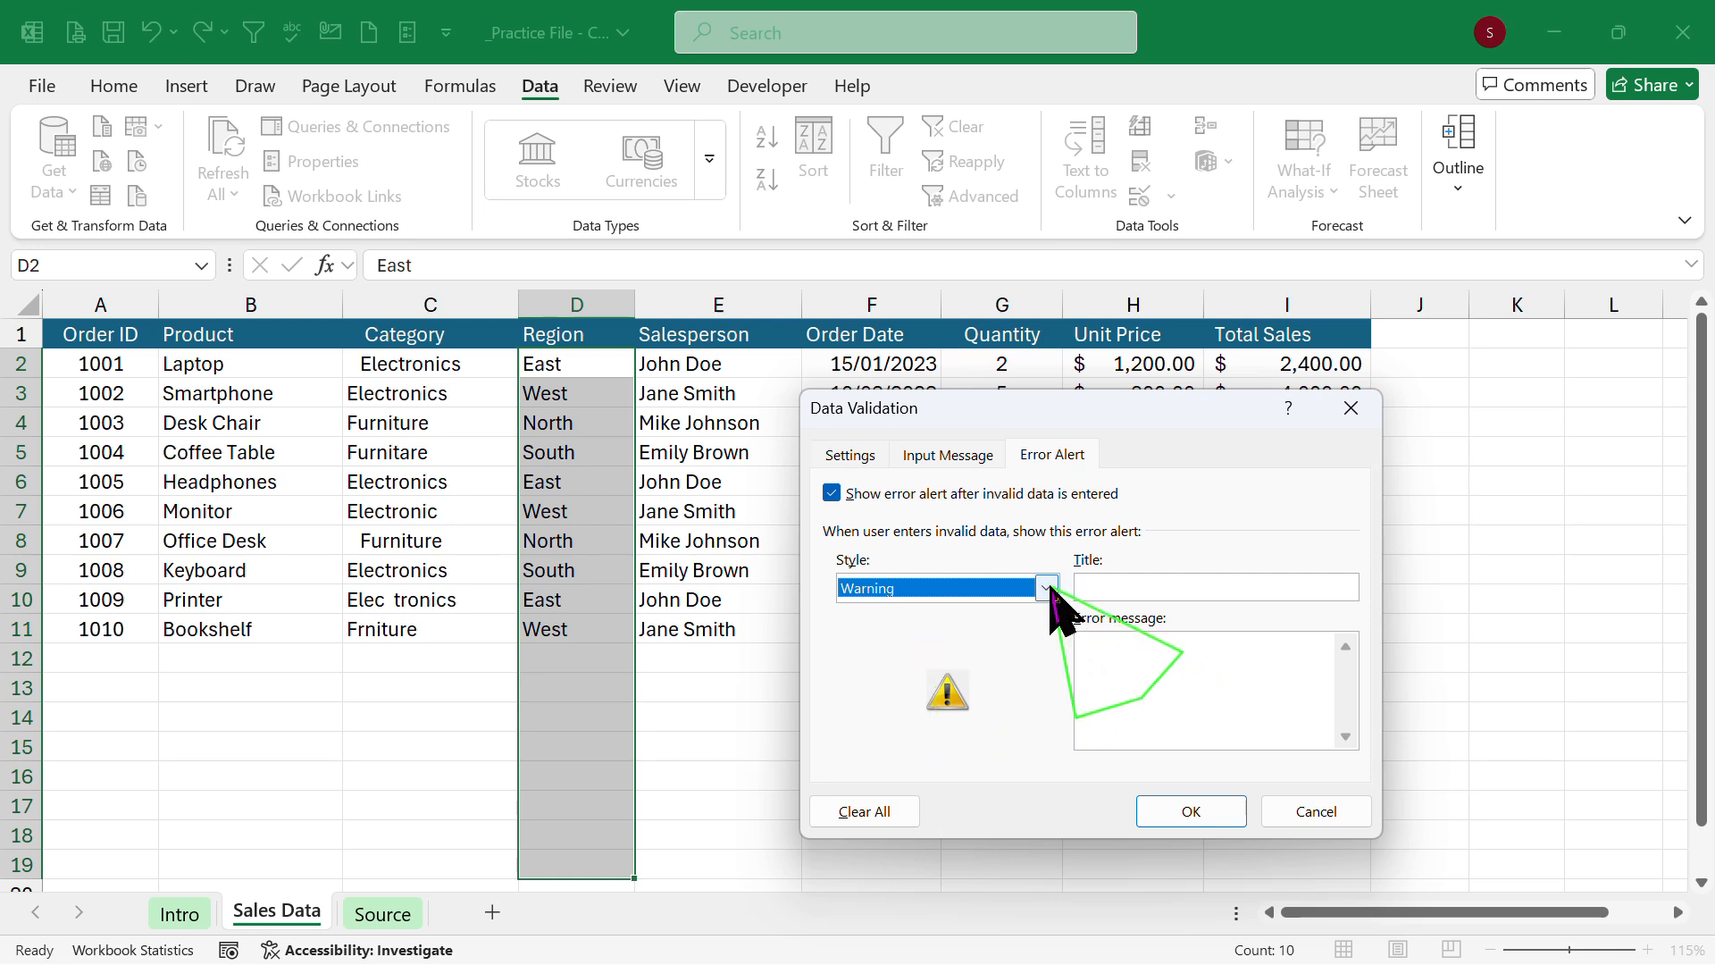
left_click(1045, 588)
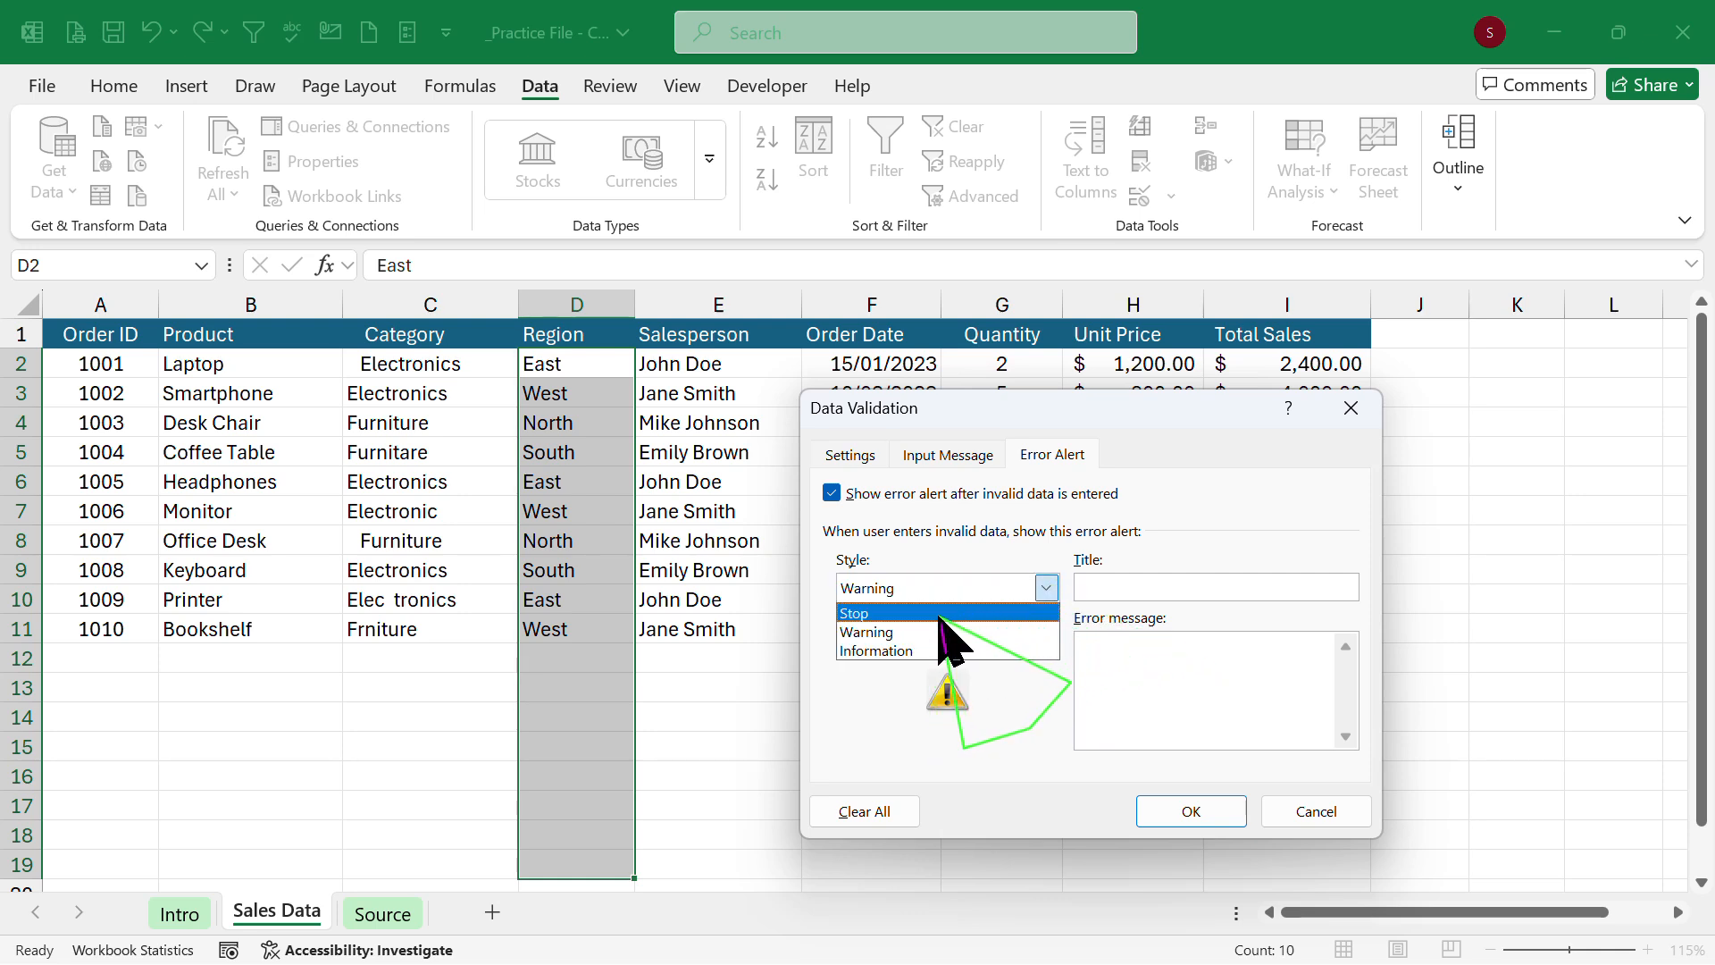
left_click(940, 614)
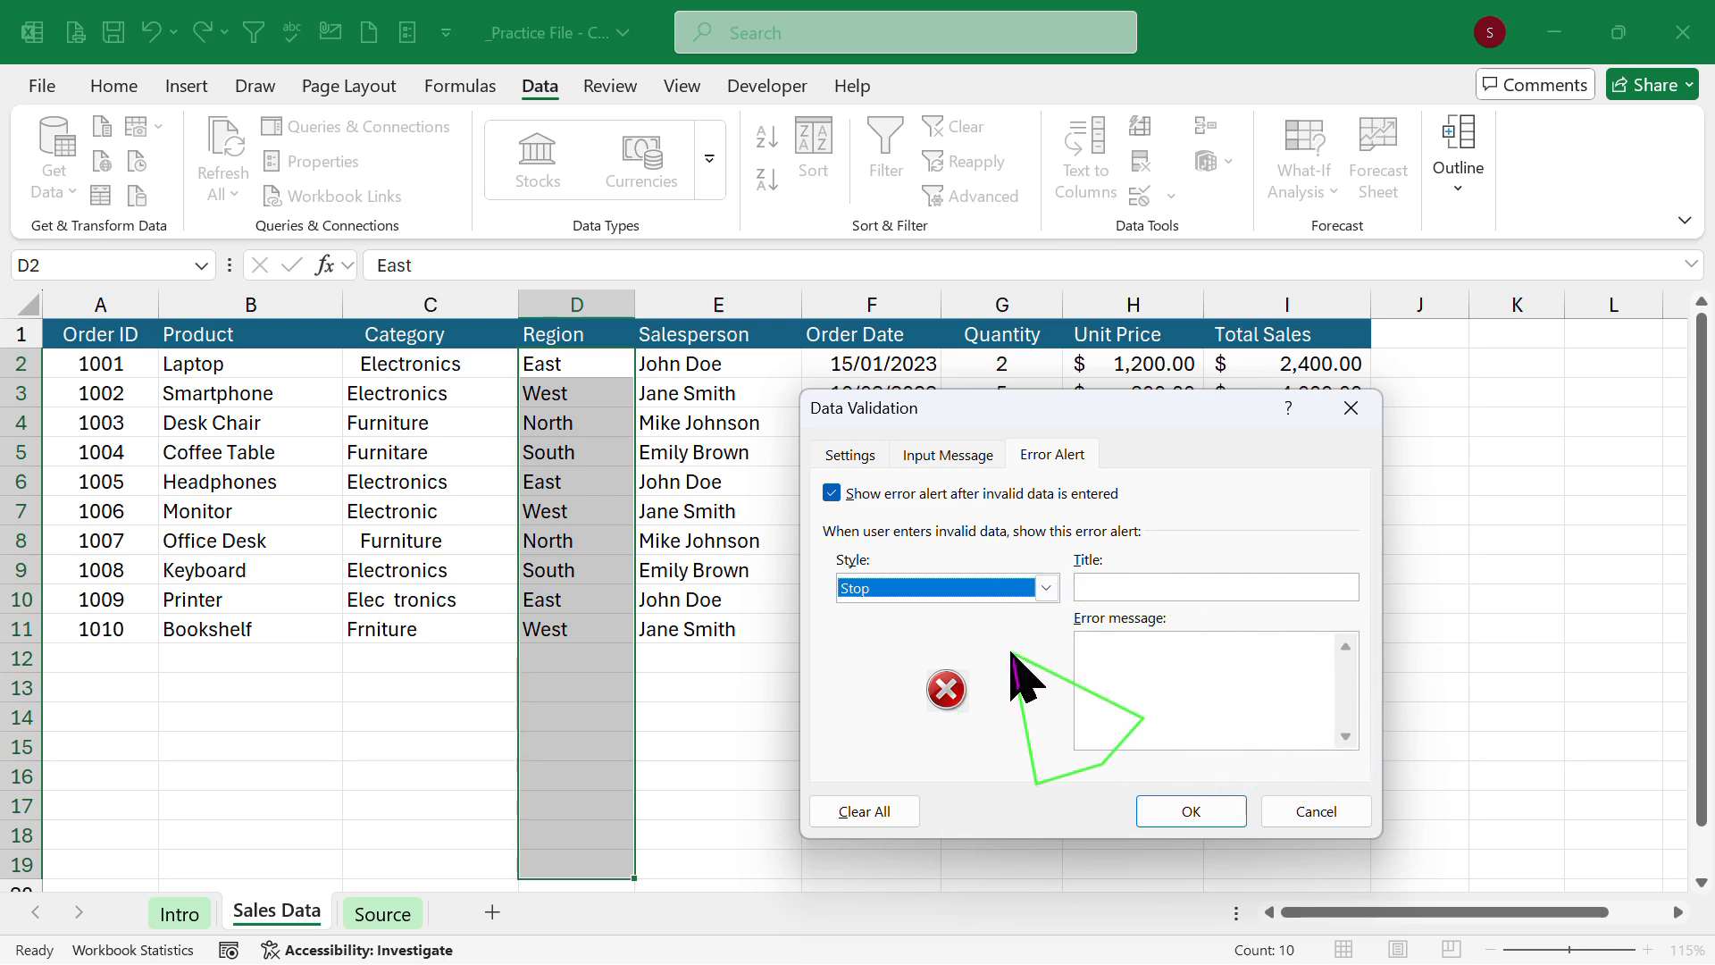
left_click(1192, 811)
left_click(786, 694)
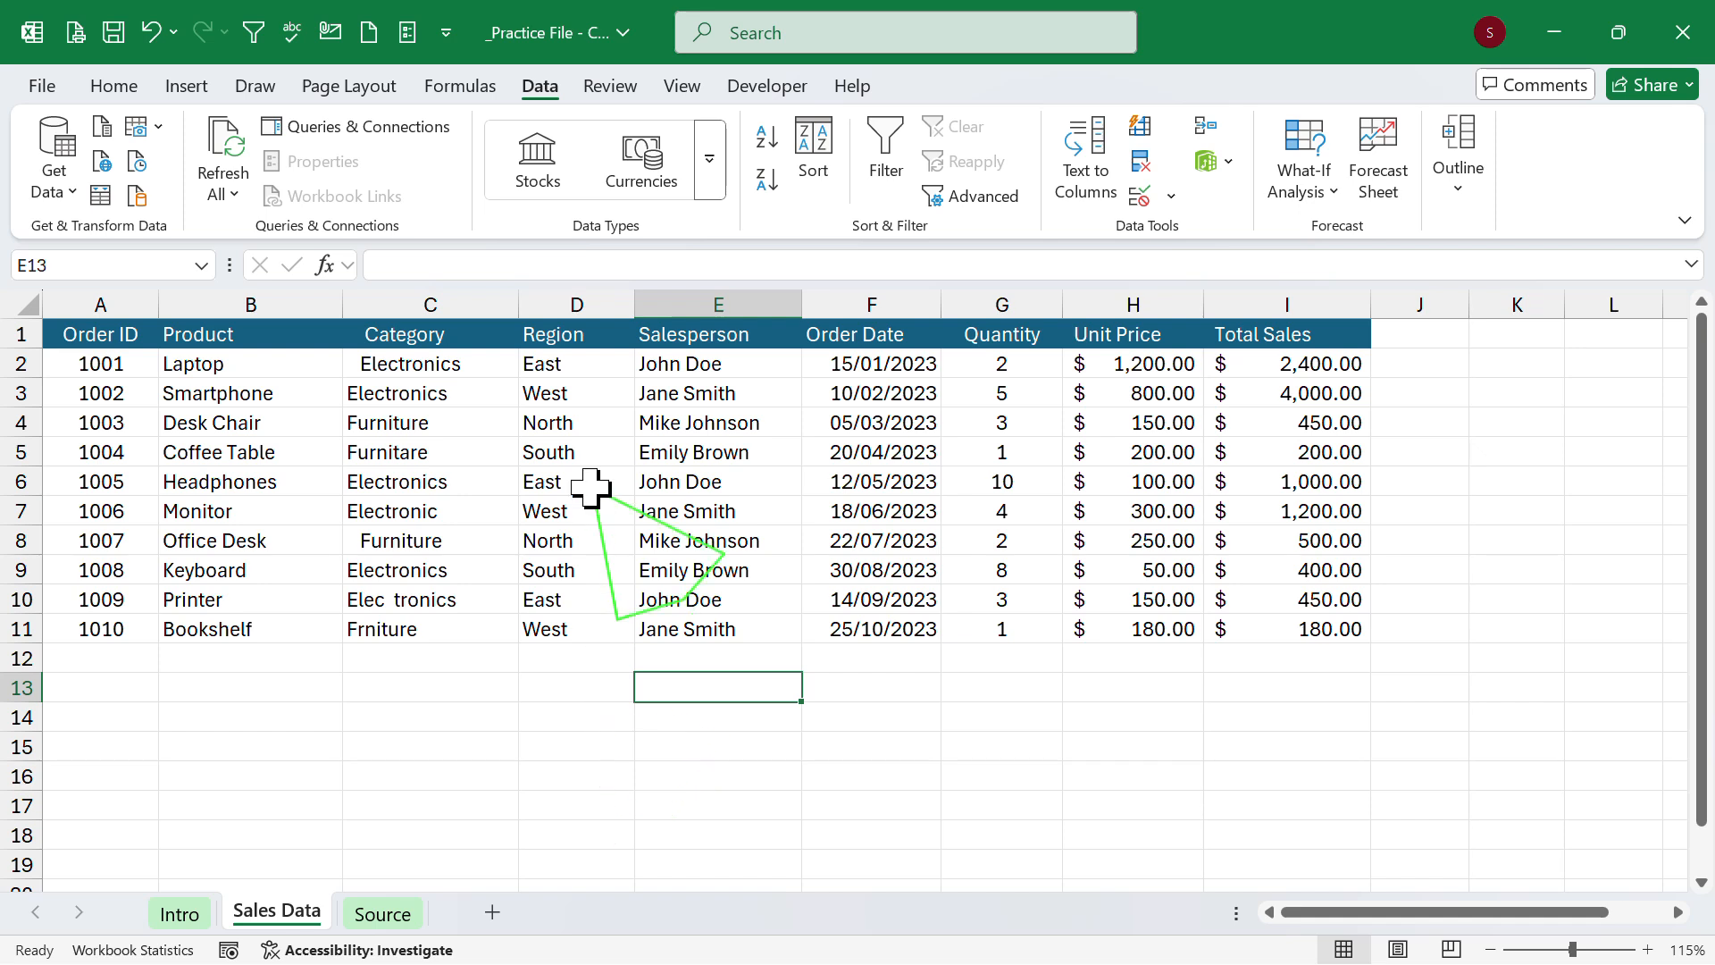
Fill Region cell D12 with North from its drop-down list.
left_click(572, 662)
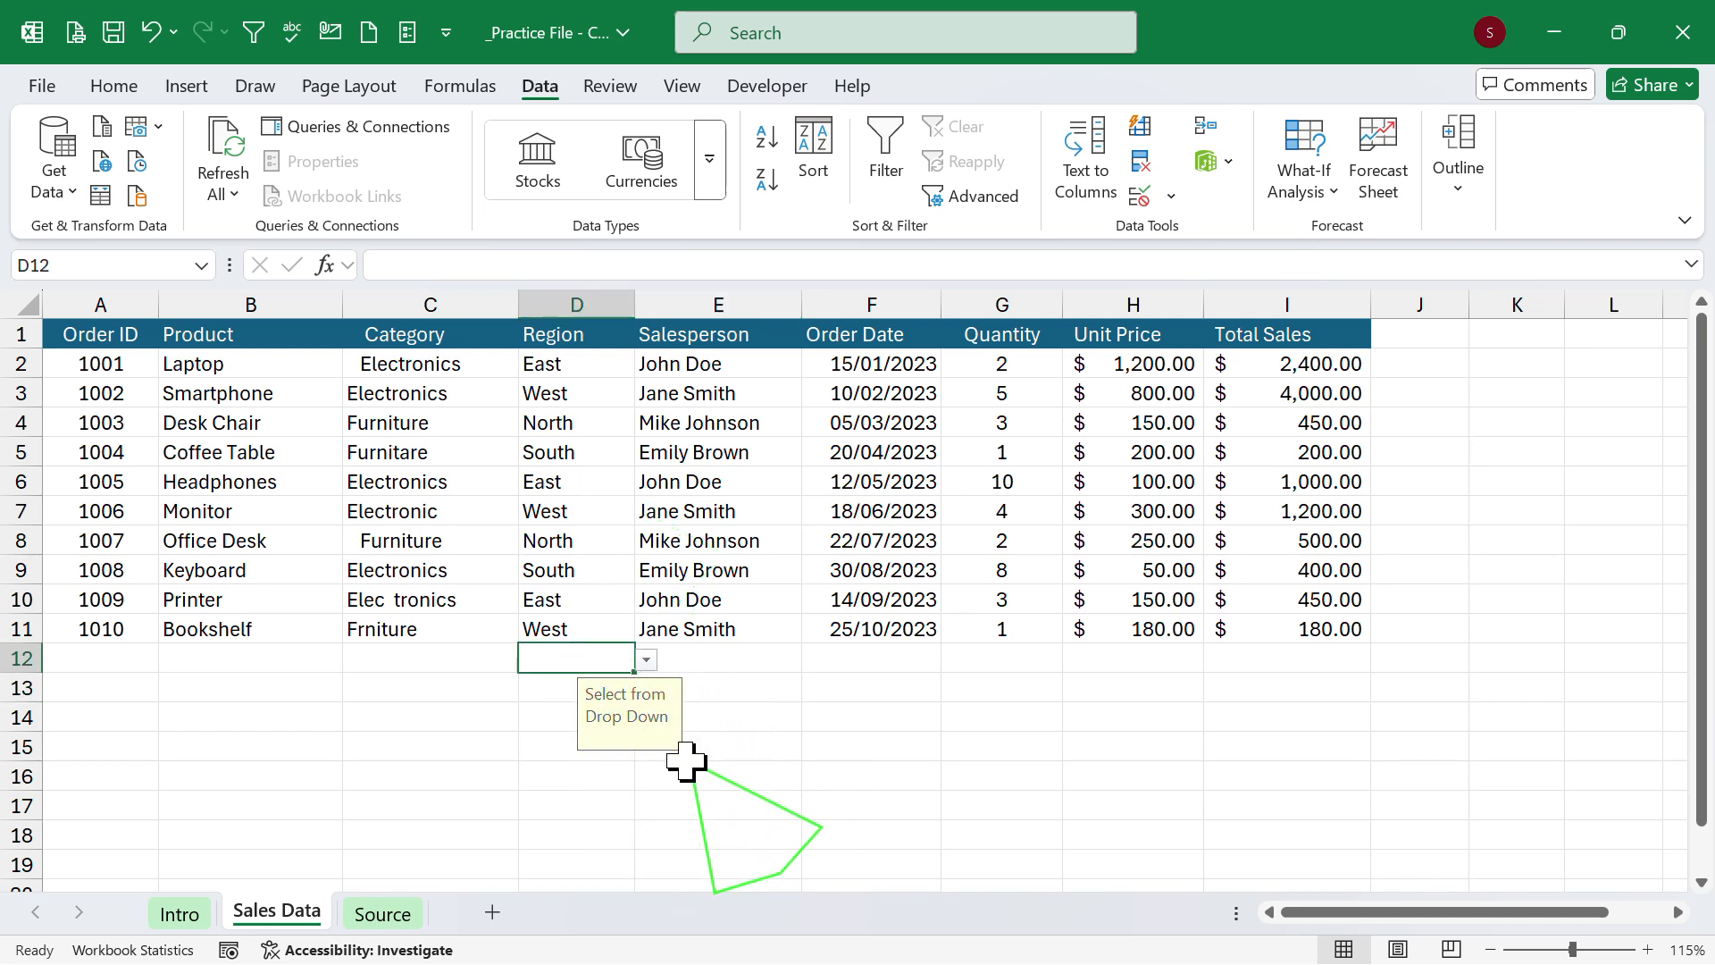
left_click(647, 662)
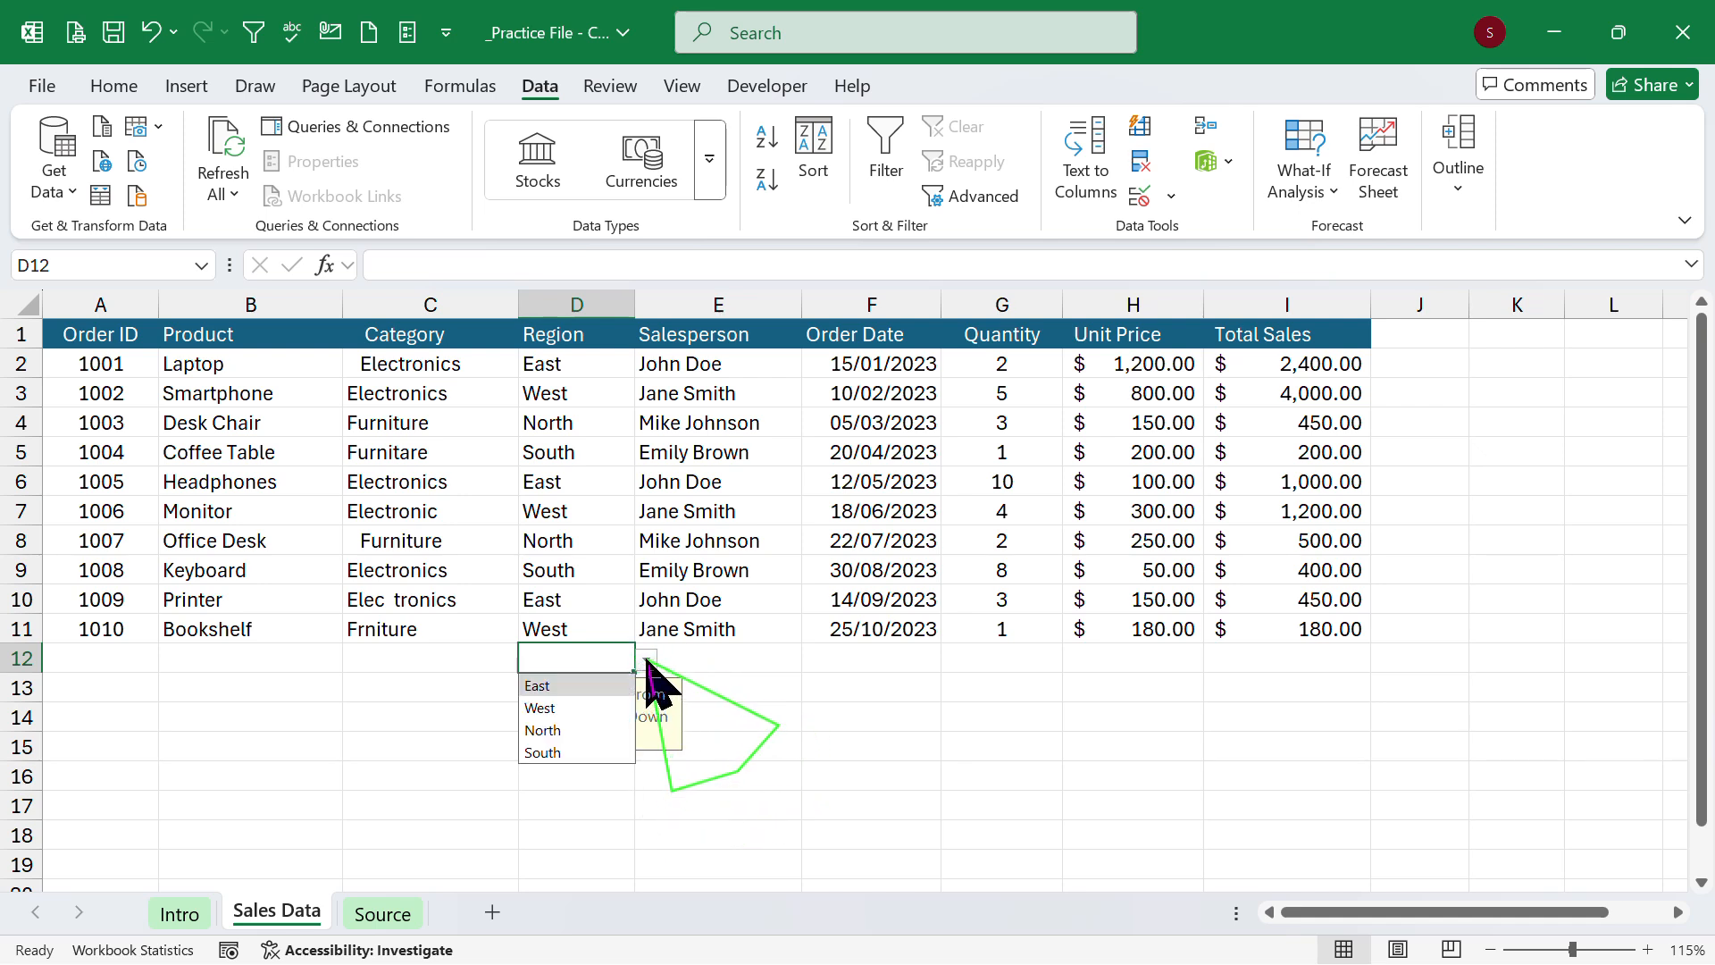
left_click(547, 731)
left_click(796, 713)
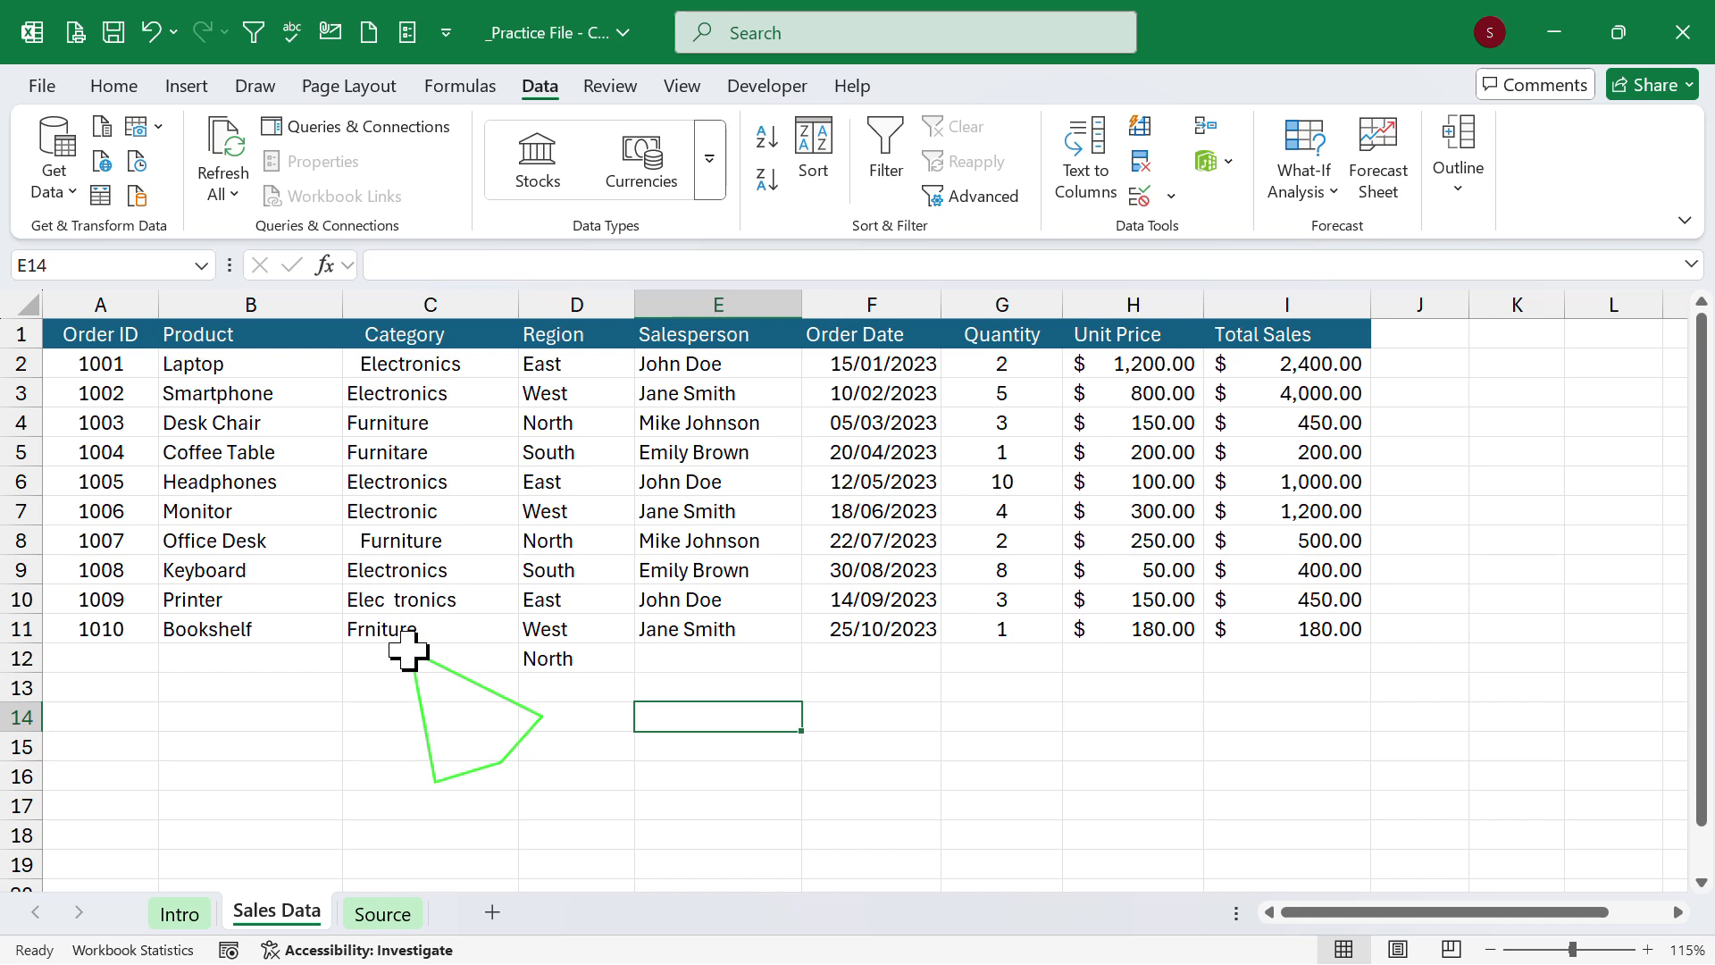
Copy the product names in B2:B11 and paste them using the Formulas paste option, starting at cell L2.
left_click_drag(249, 362, 235, 645)
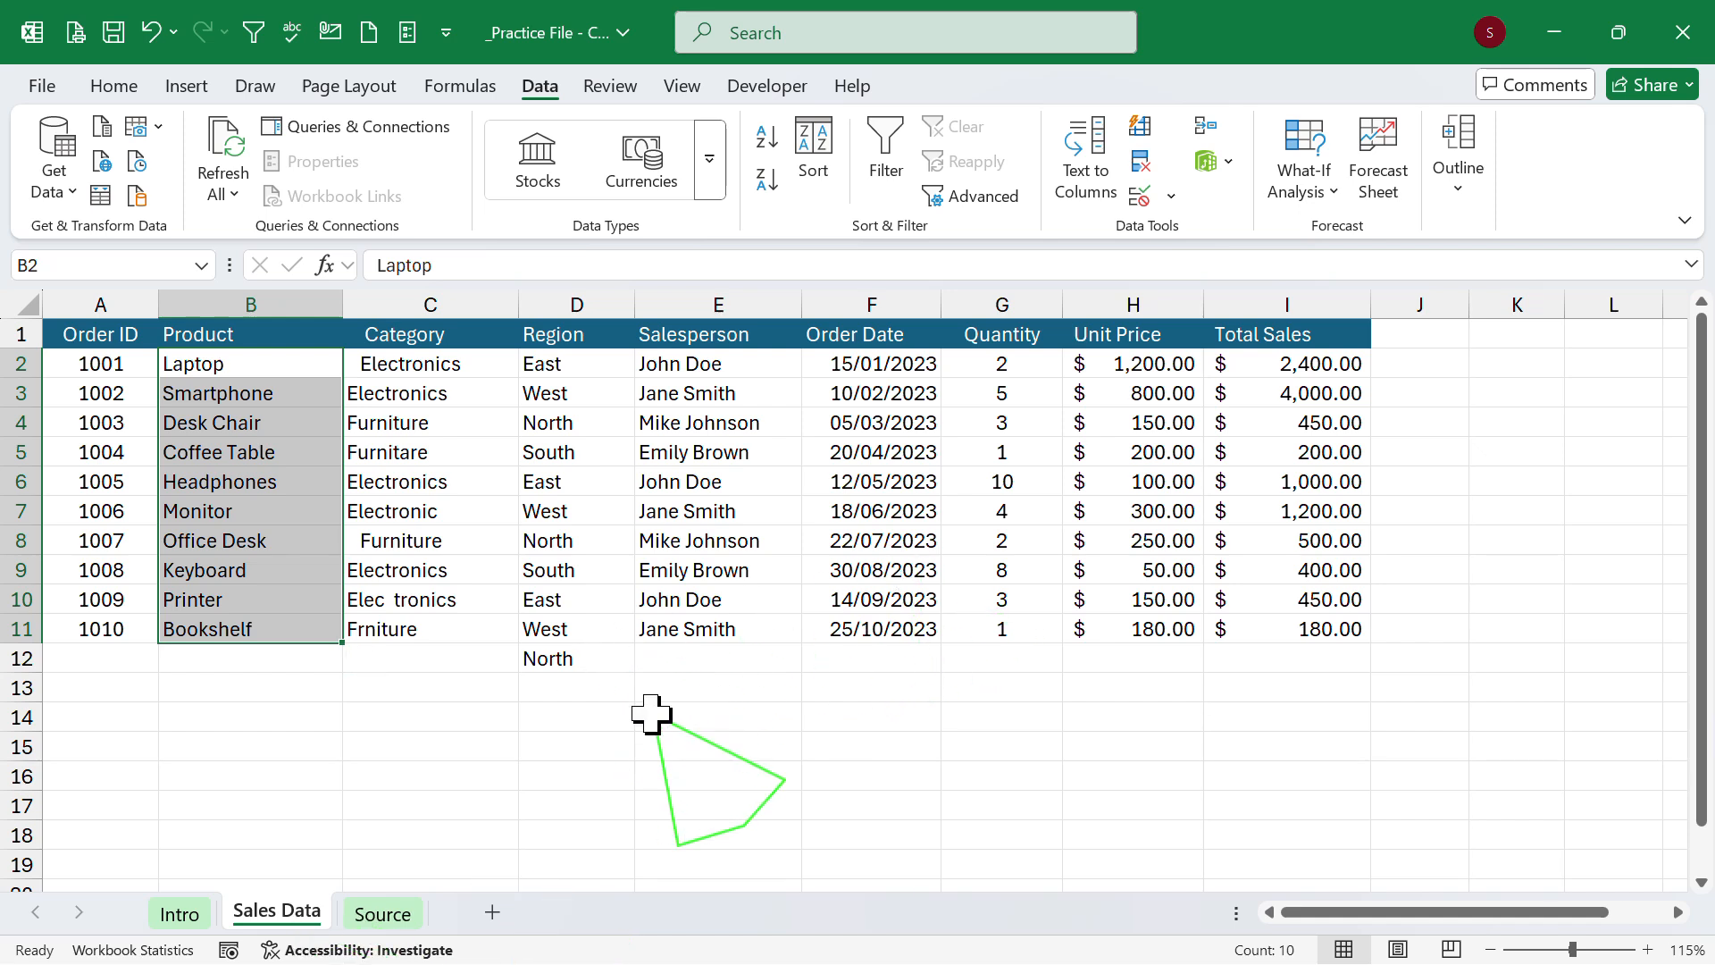
key("ctrl+c")
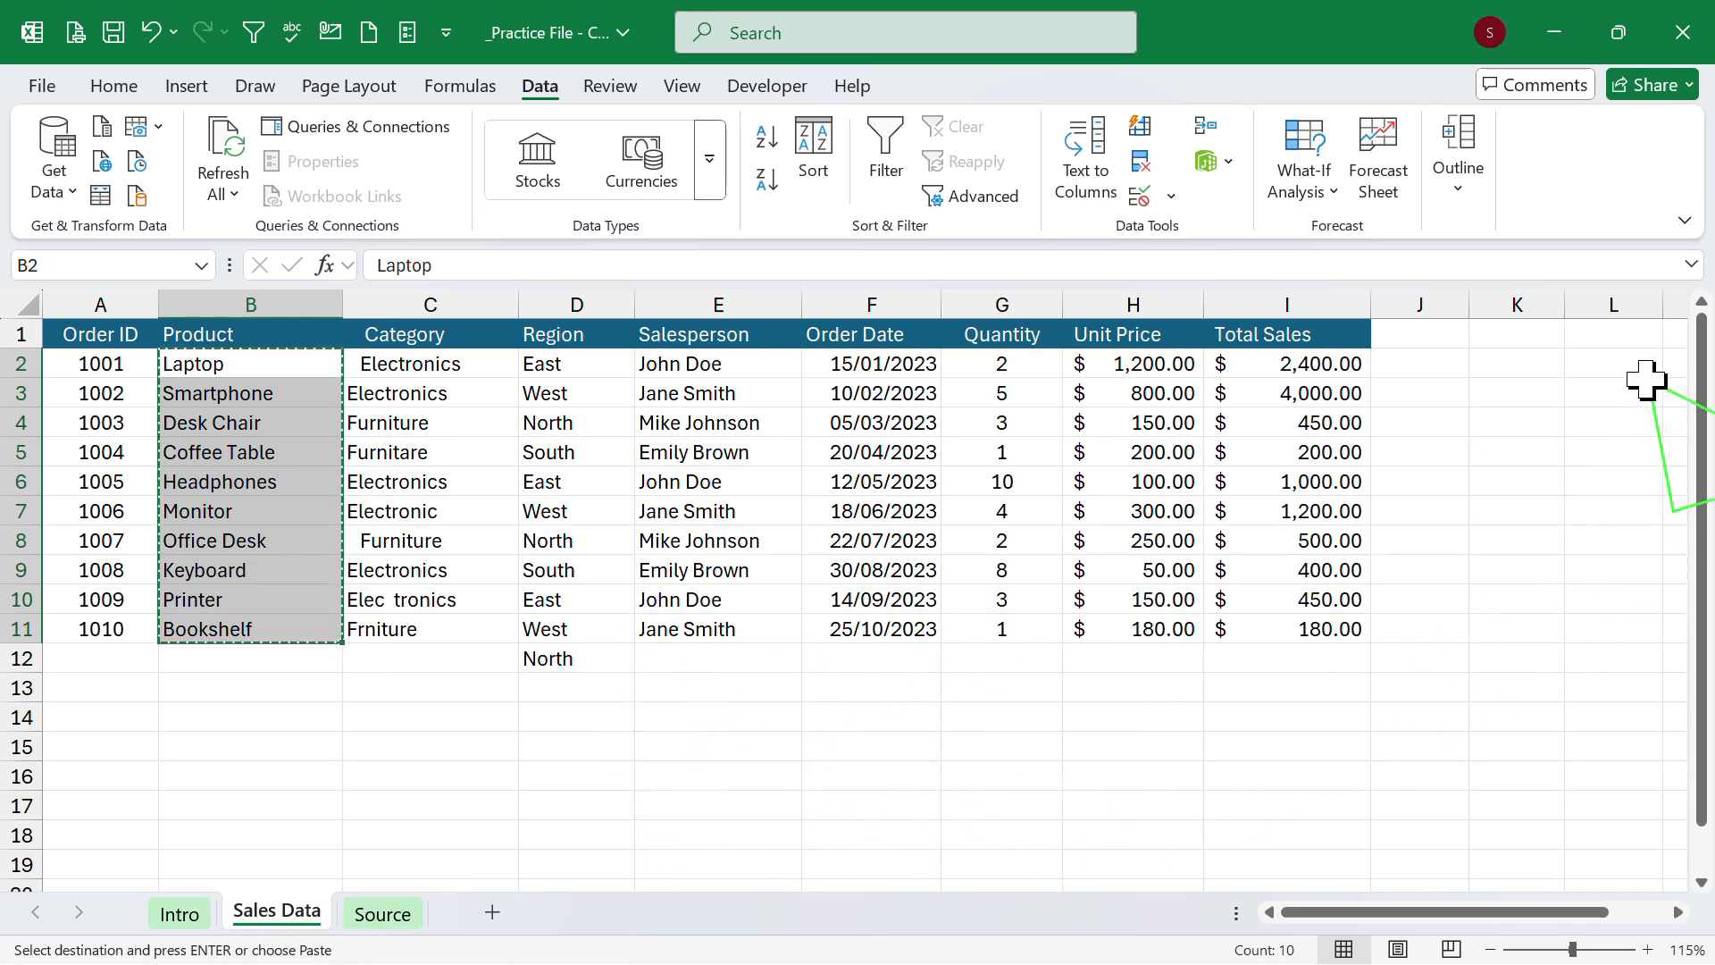
left_click(1619, 364)
right_click(1620, 364)
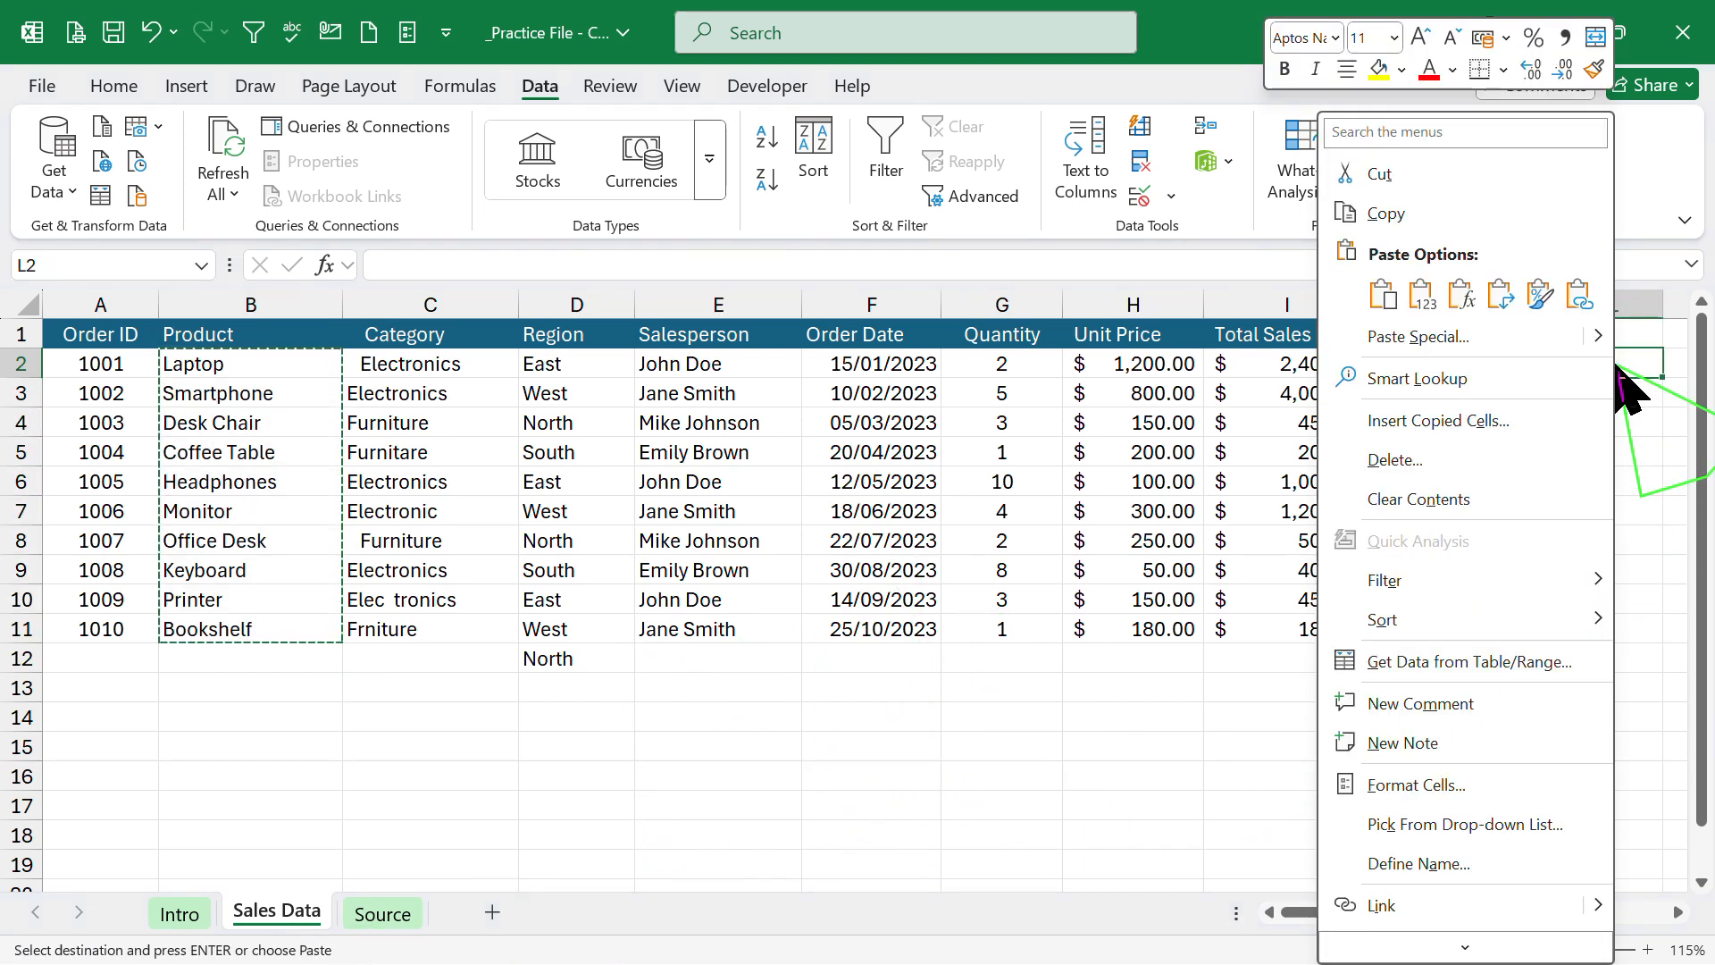
left_click(1460, 295)
left_click(1523, 659)
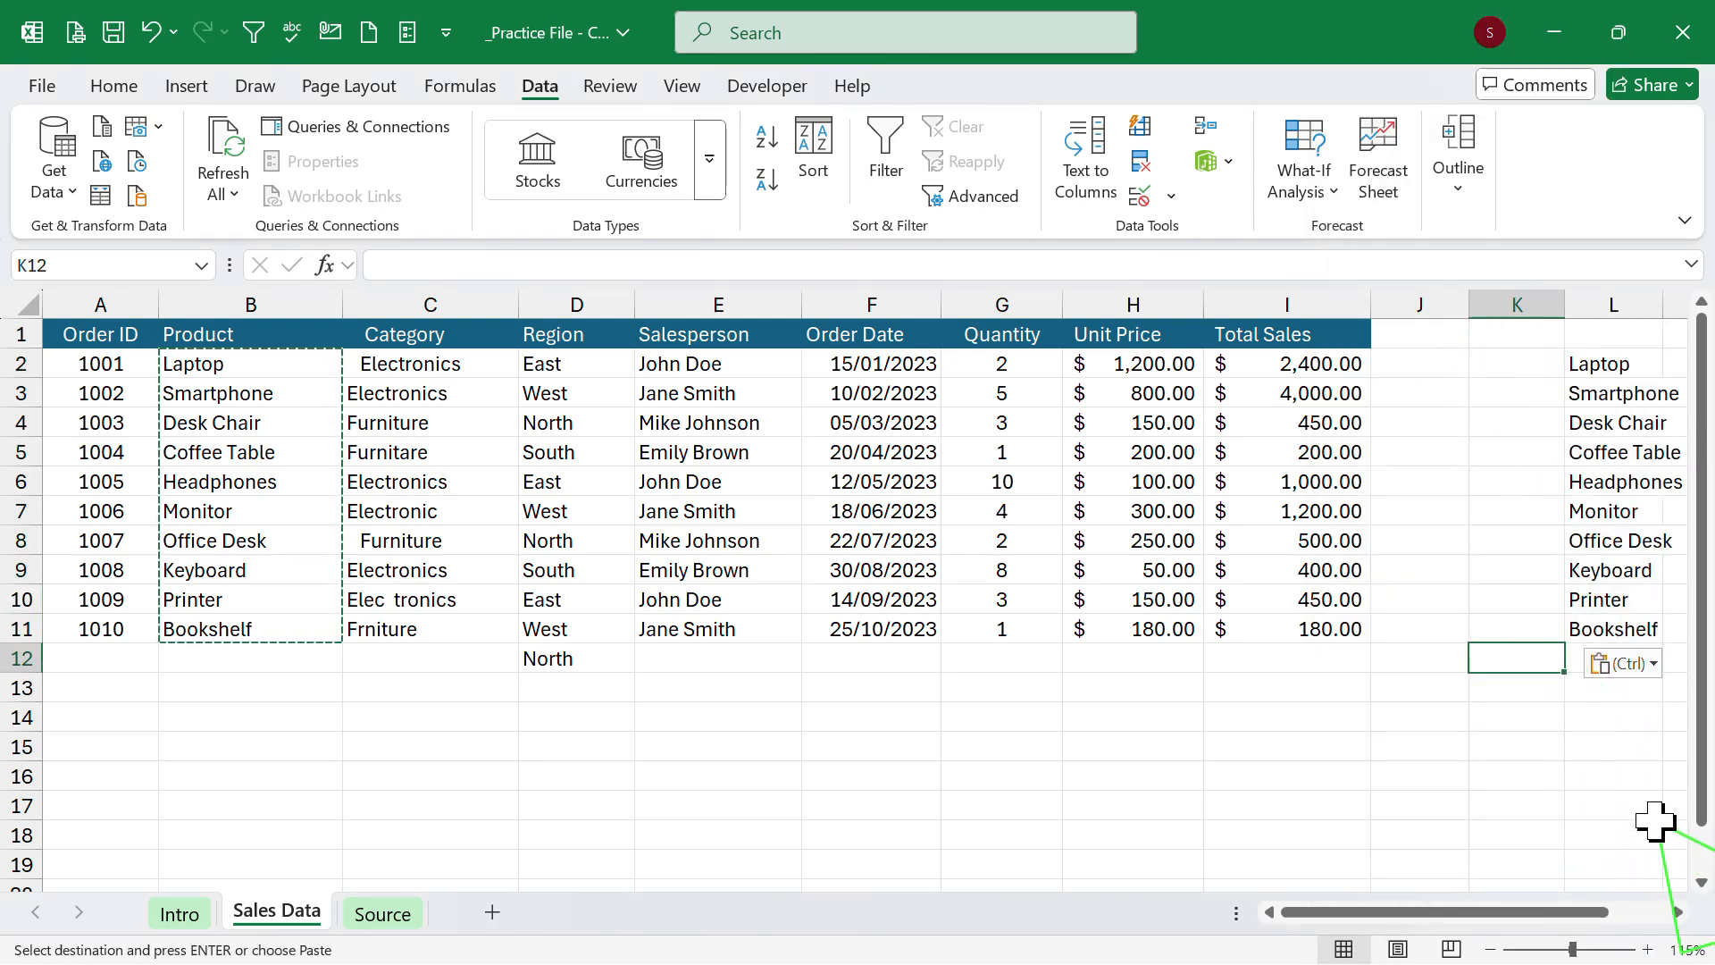
Widen column L to fit the pasted product names.
left_click(1677, 911)
left_click(1677, 912)
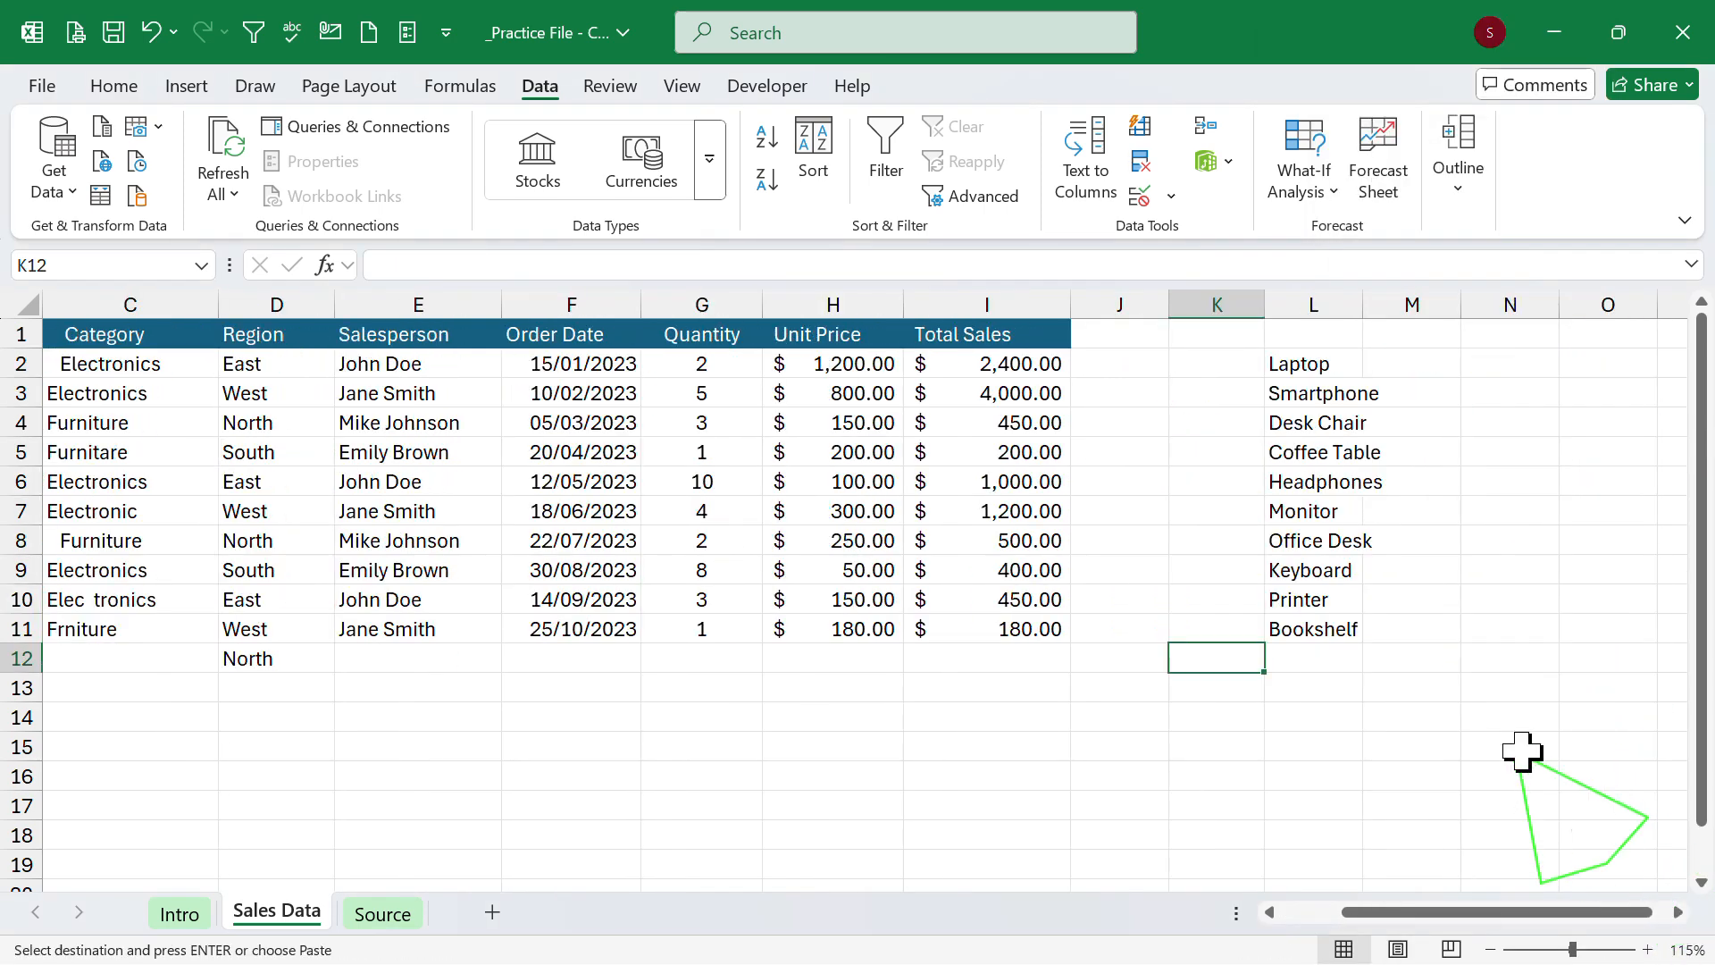
left_click(1377, 705)
left_click_drag(1364, 304, 1426, 304)
Sort the copied product list in column L from A to Z.
left_click(1347, 358)
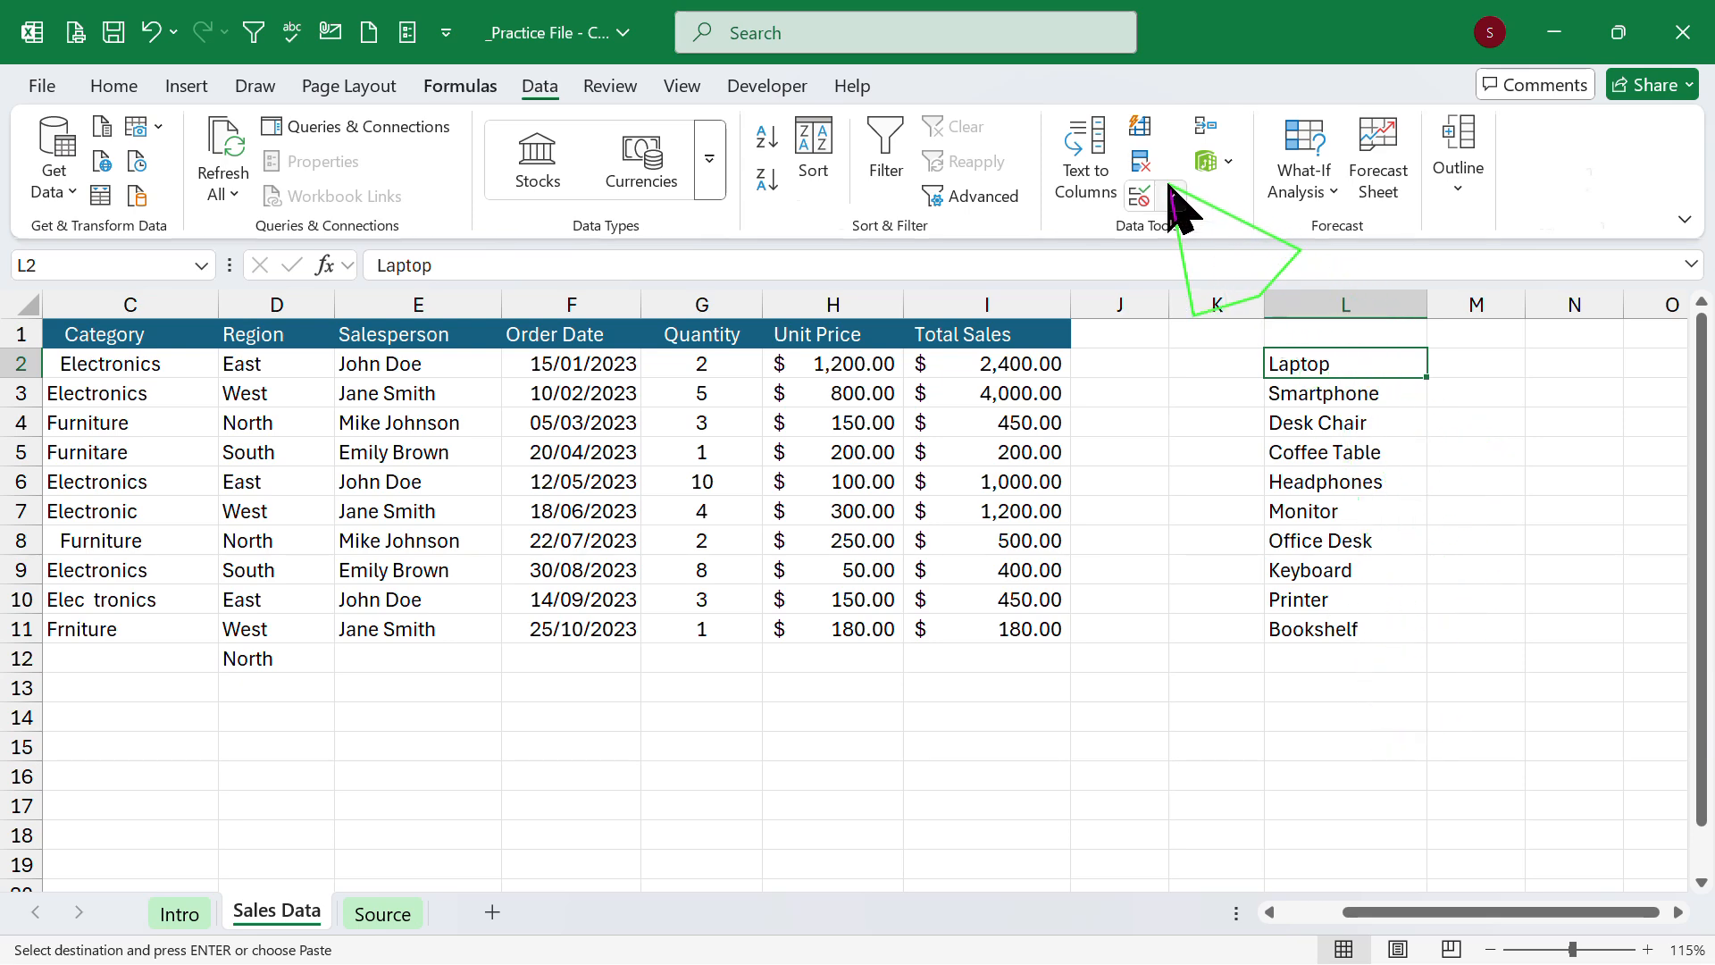
scroll(1176, 207, "up", 5)
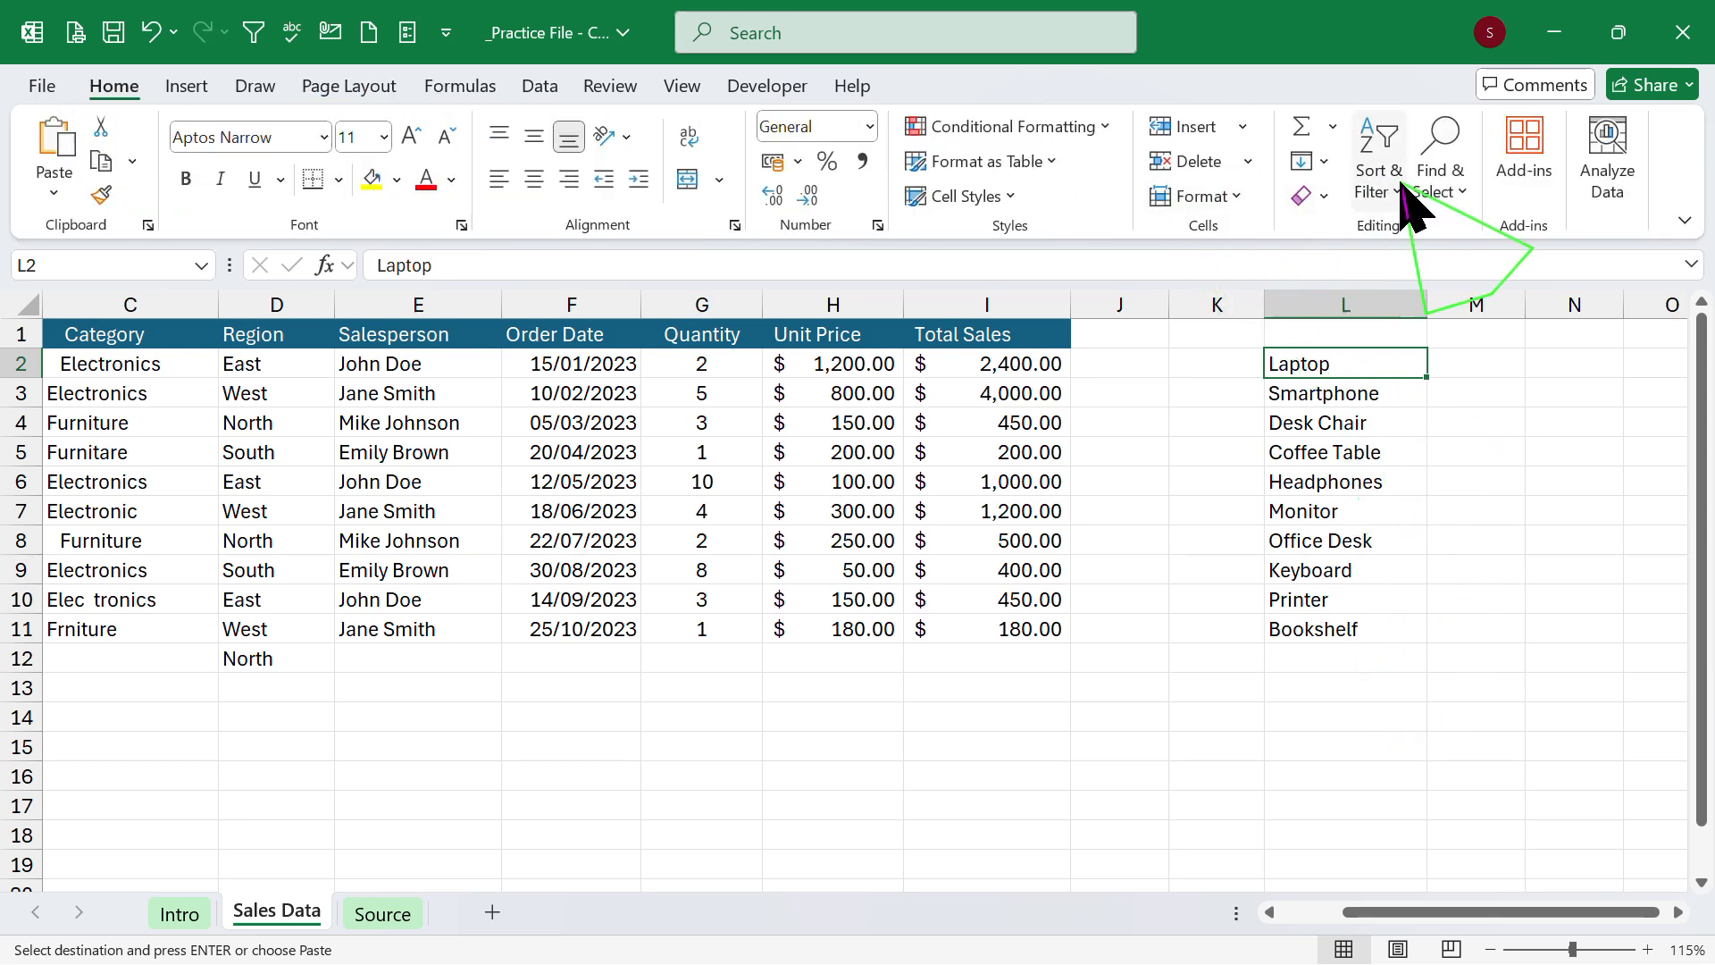
left_click(1392, 185)
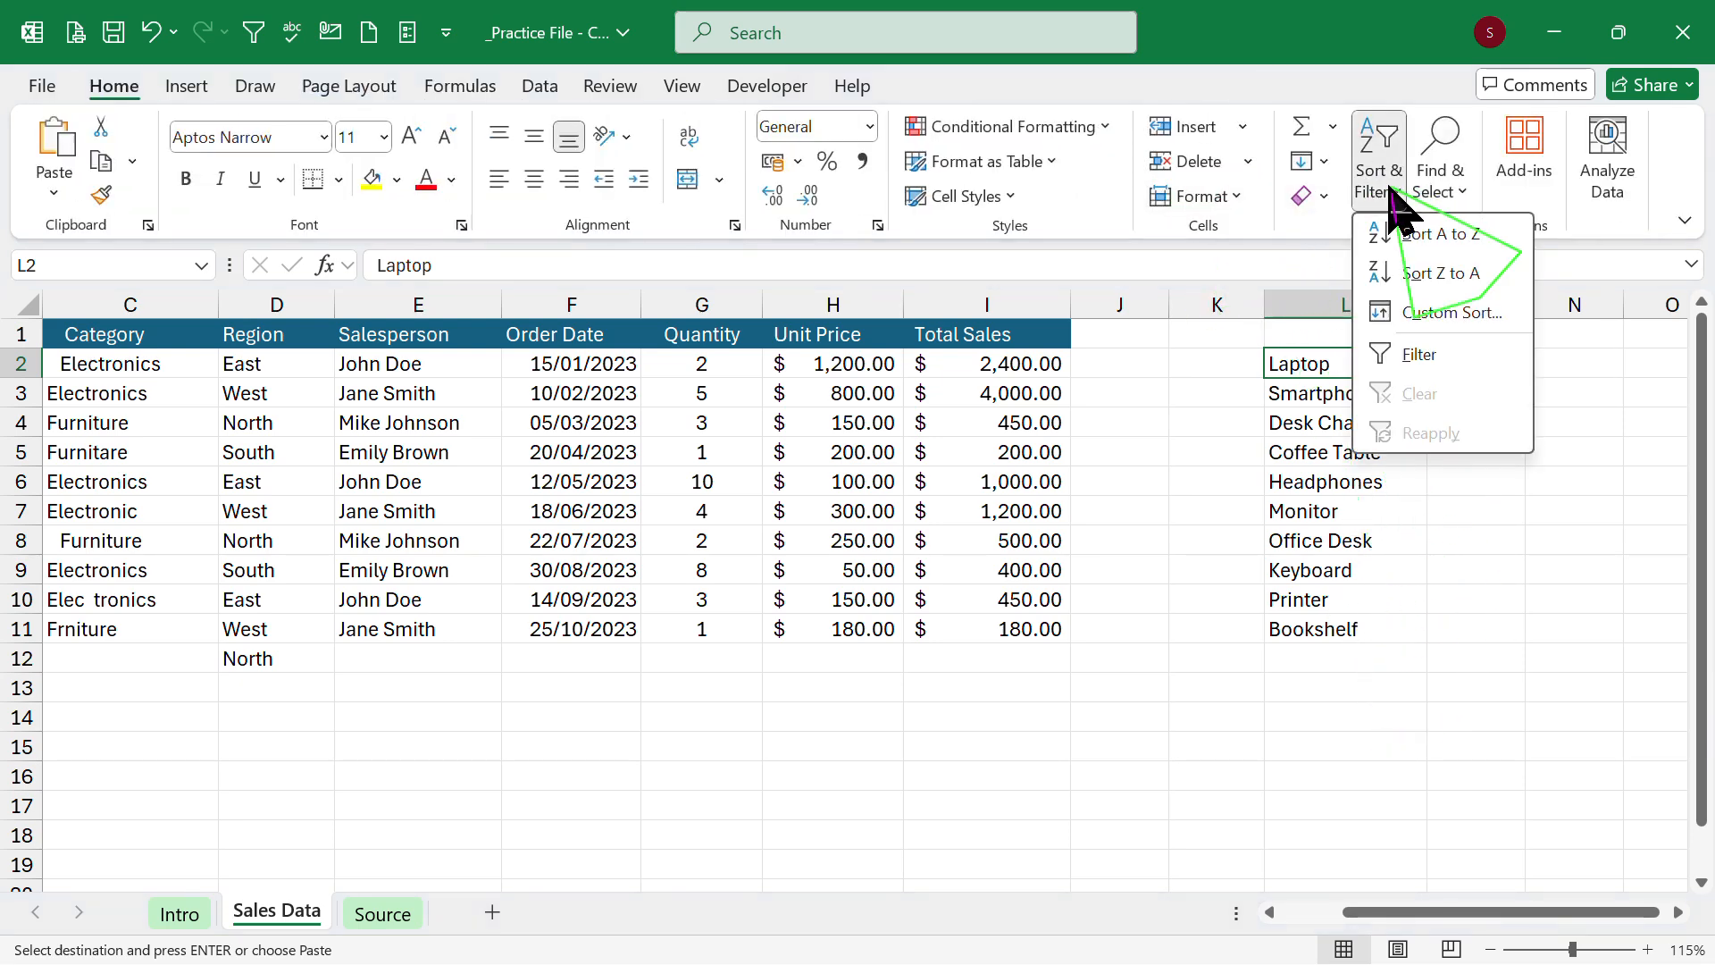
left_click(1453, 253)
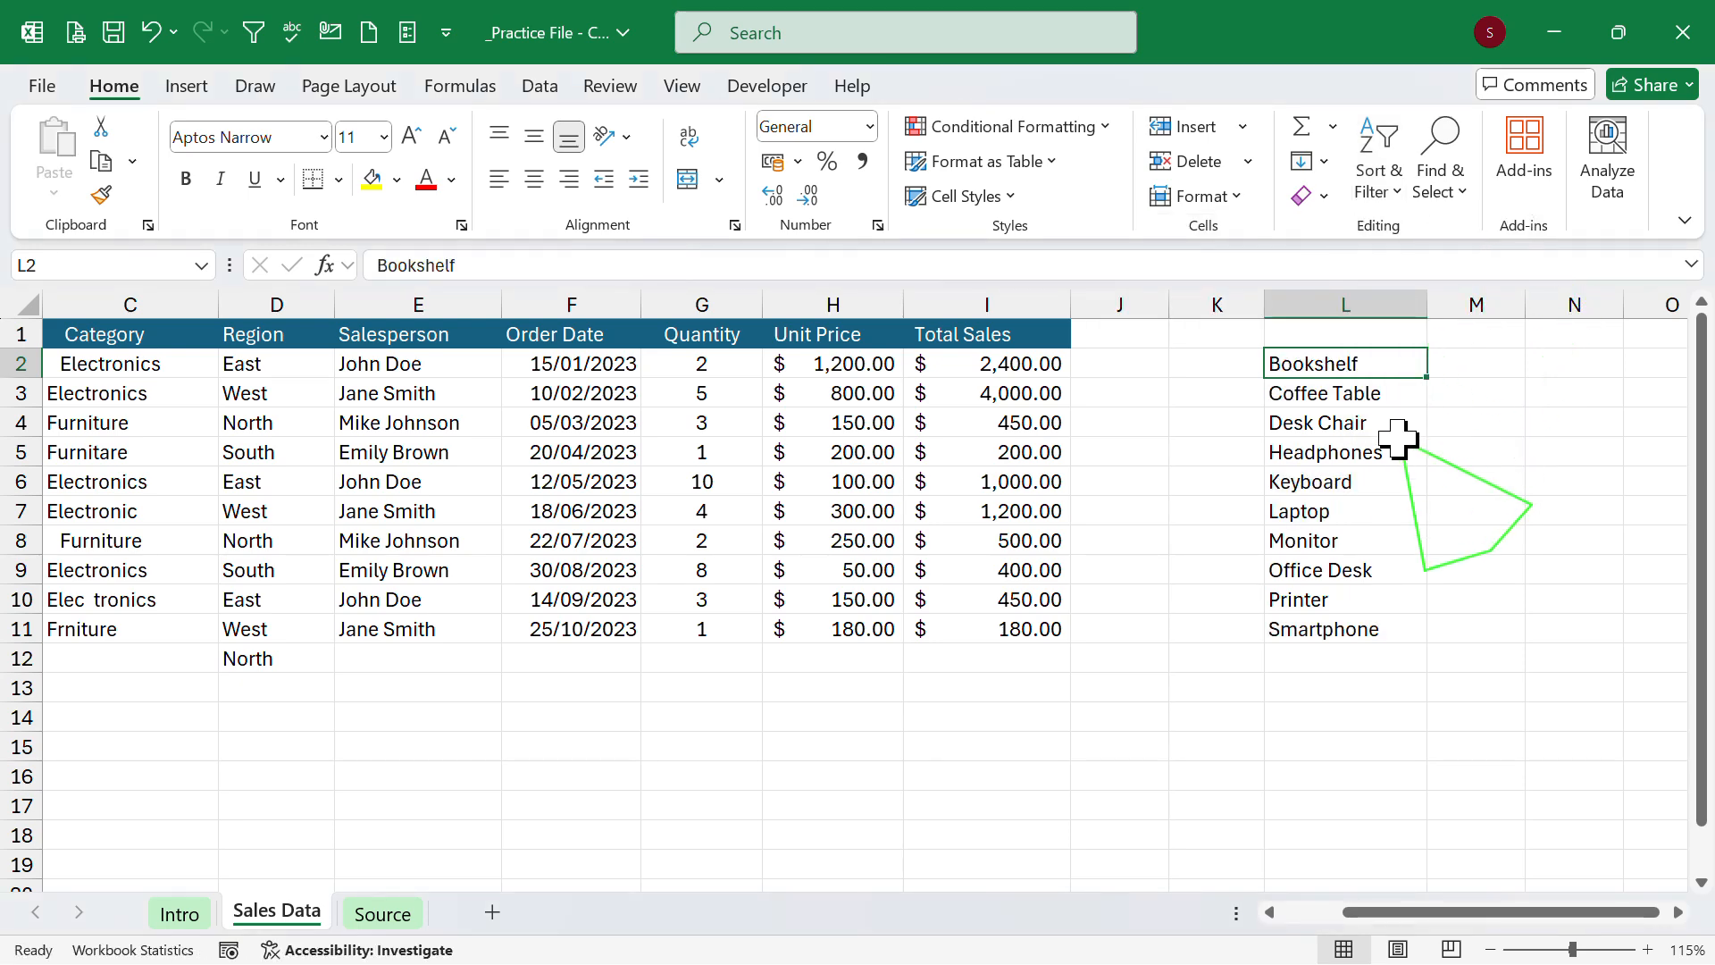
Start data validation for the product cells B2:B11 and restrict the allowed entries to a List.
scroll(1264, 464, "left", 2)
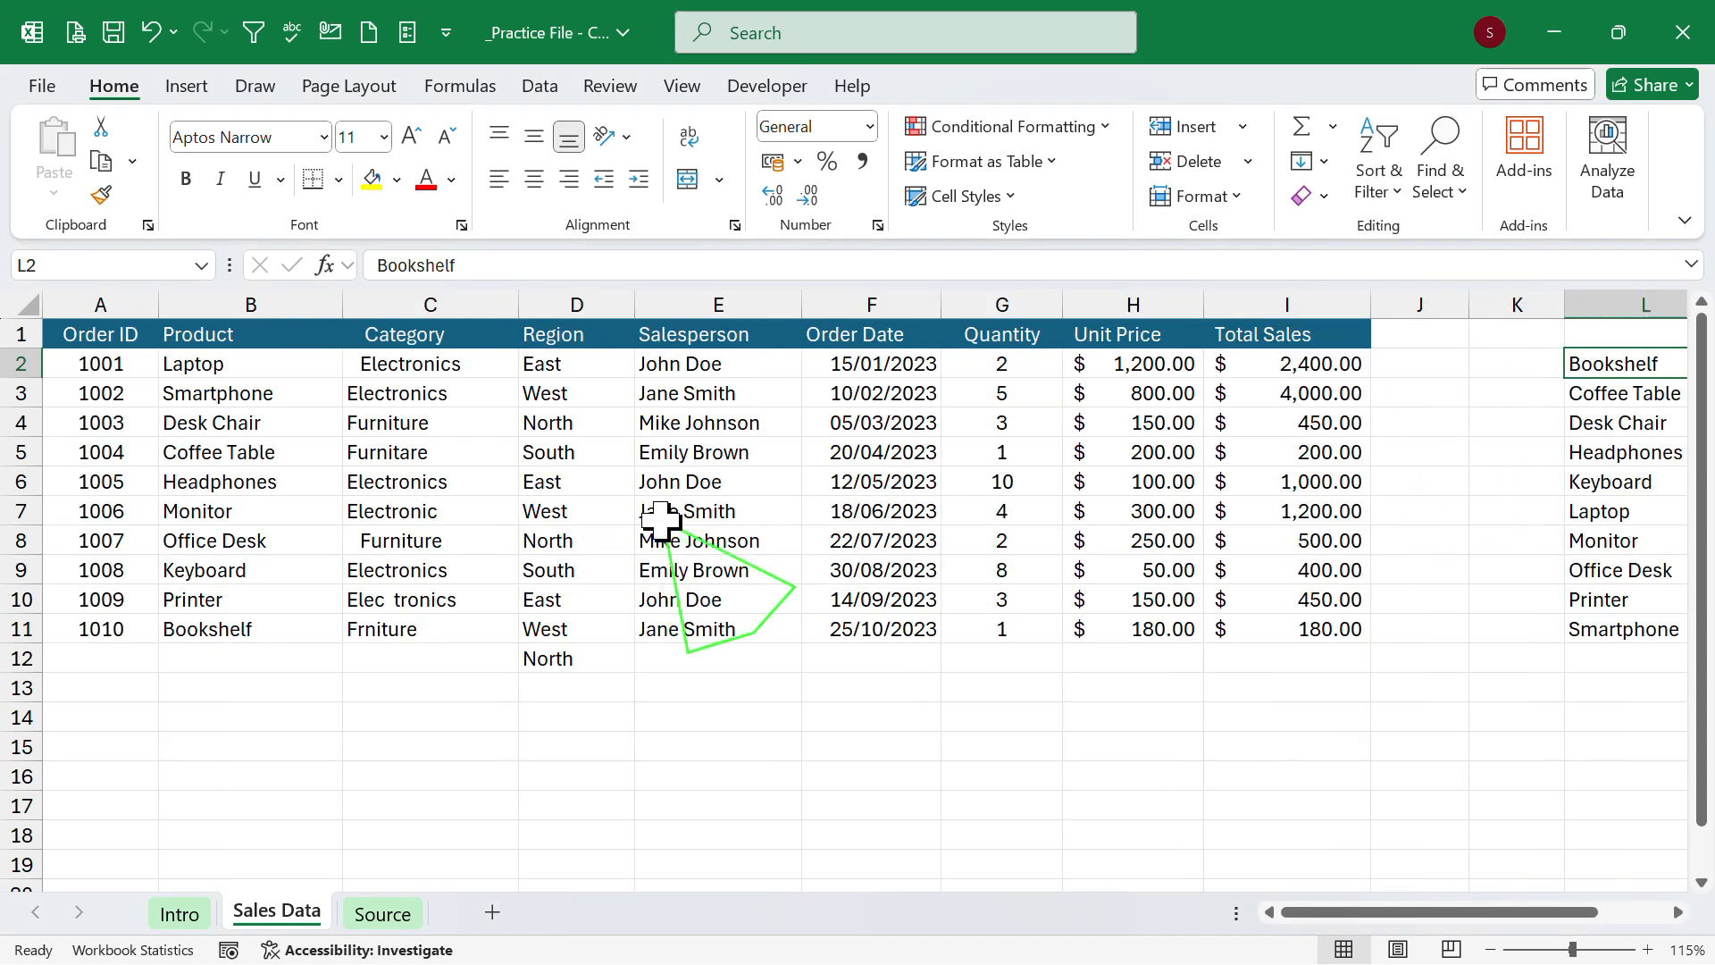
left_click(666, 514)
left_click_drag(253, 364, 214, 636)
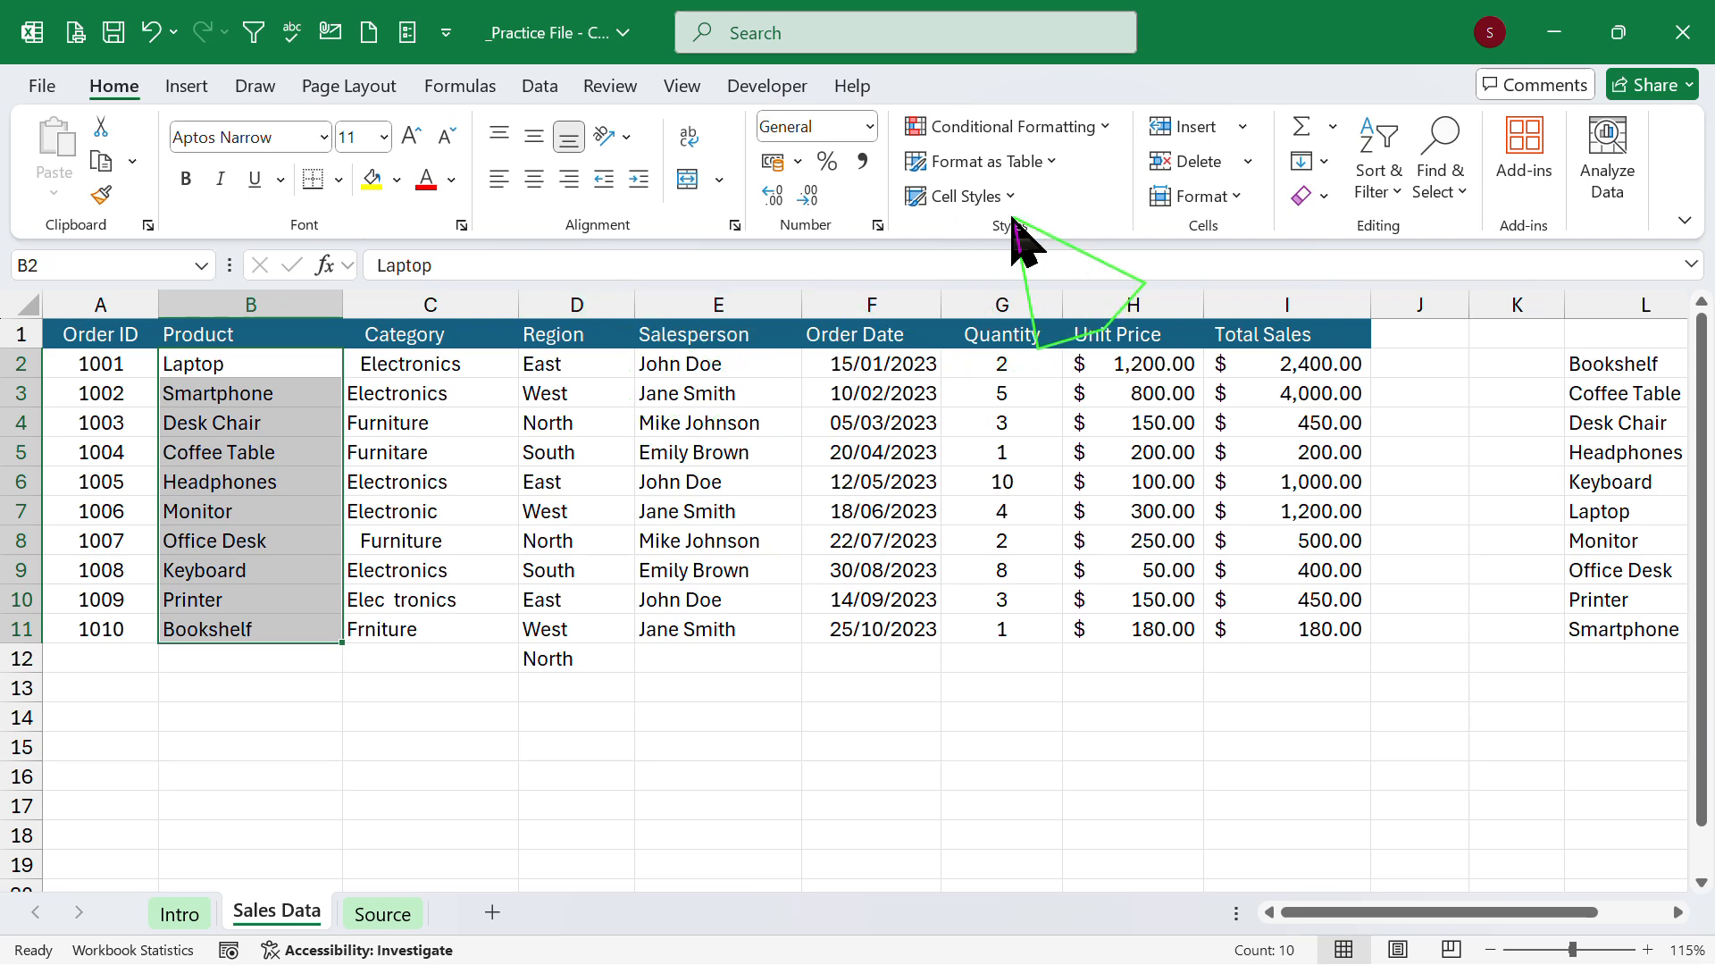
left_click(552, 95)
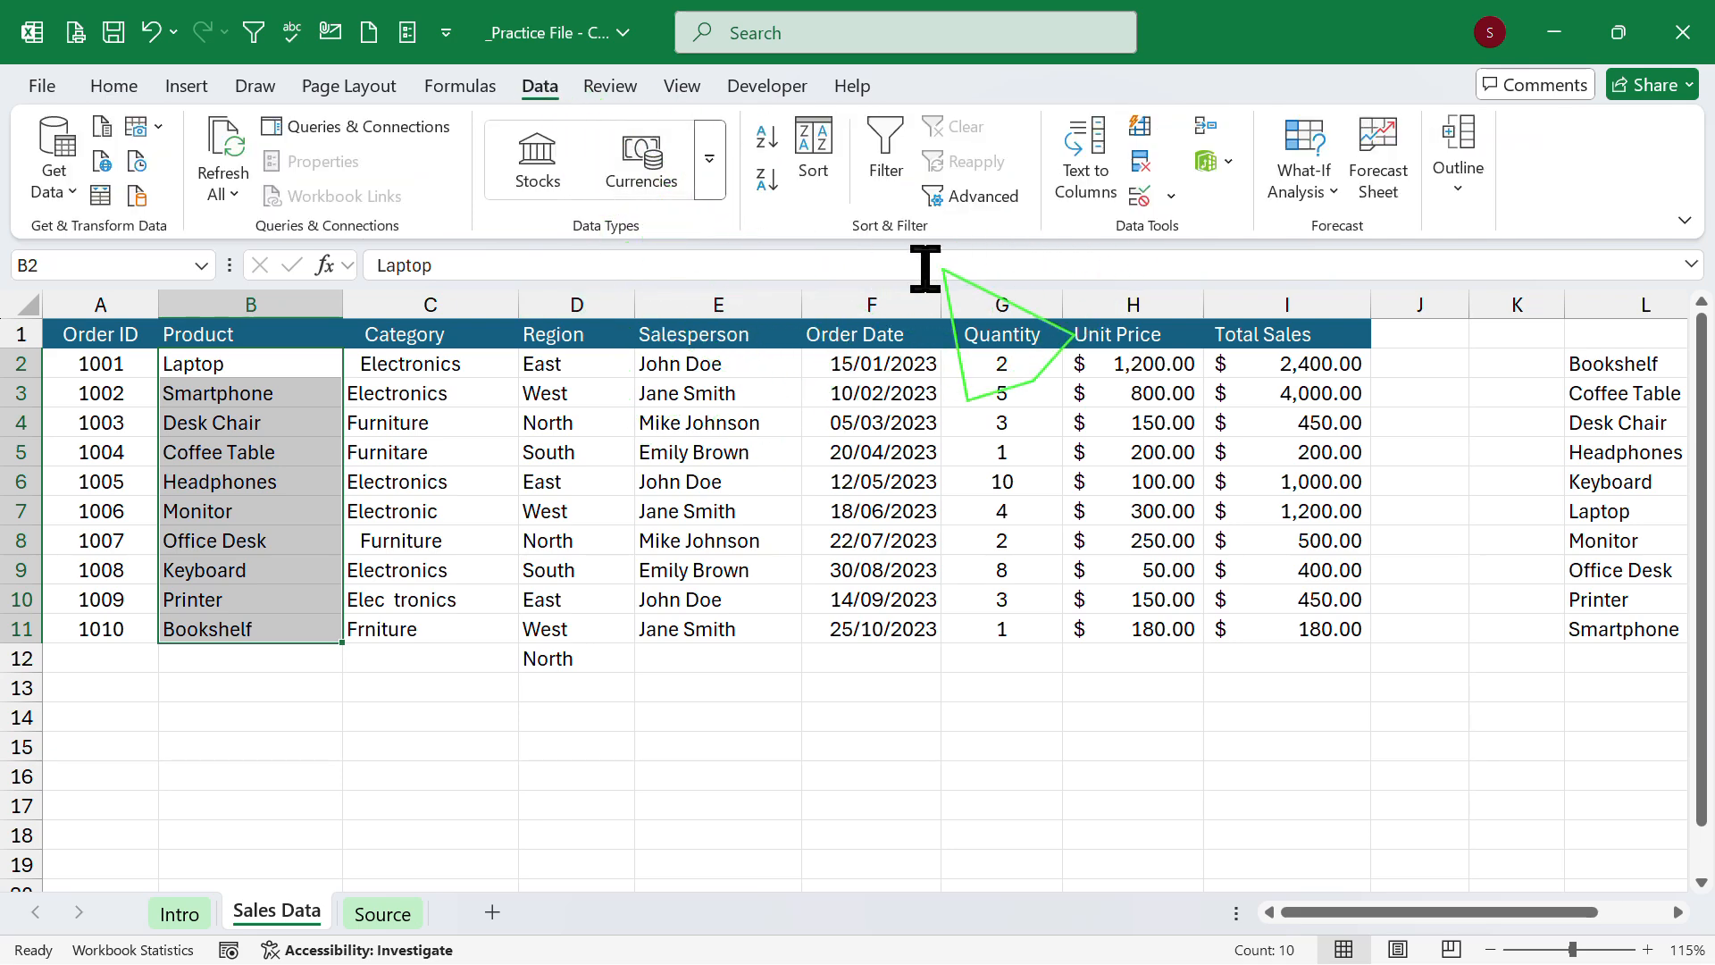
left_click(1148, 192)
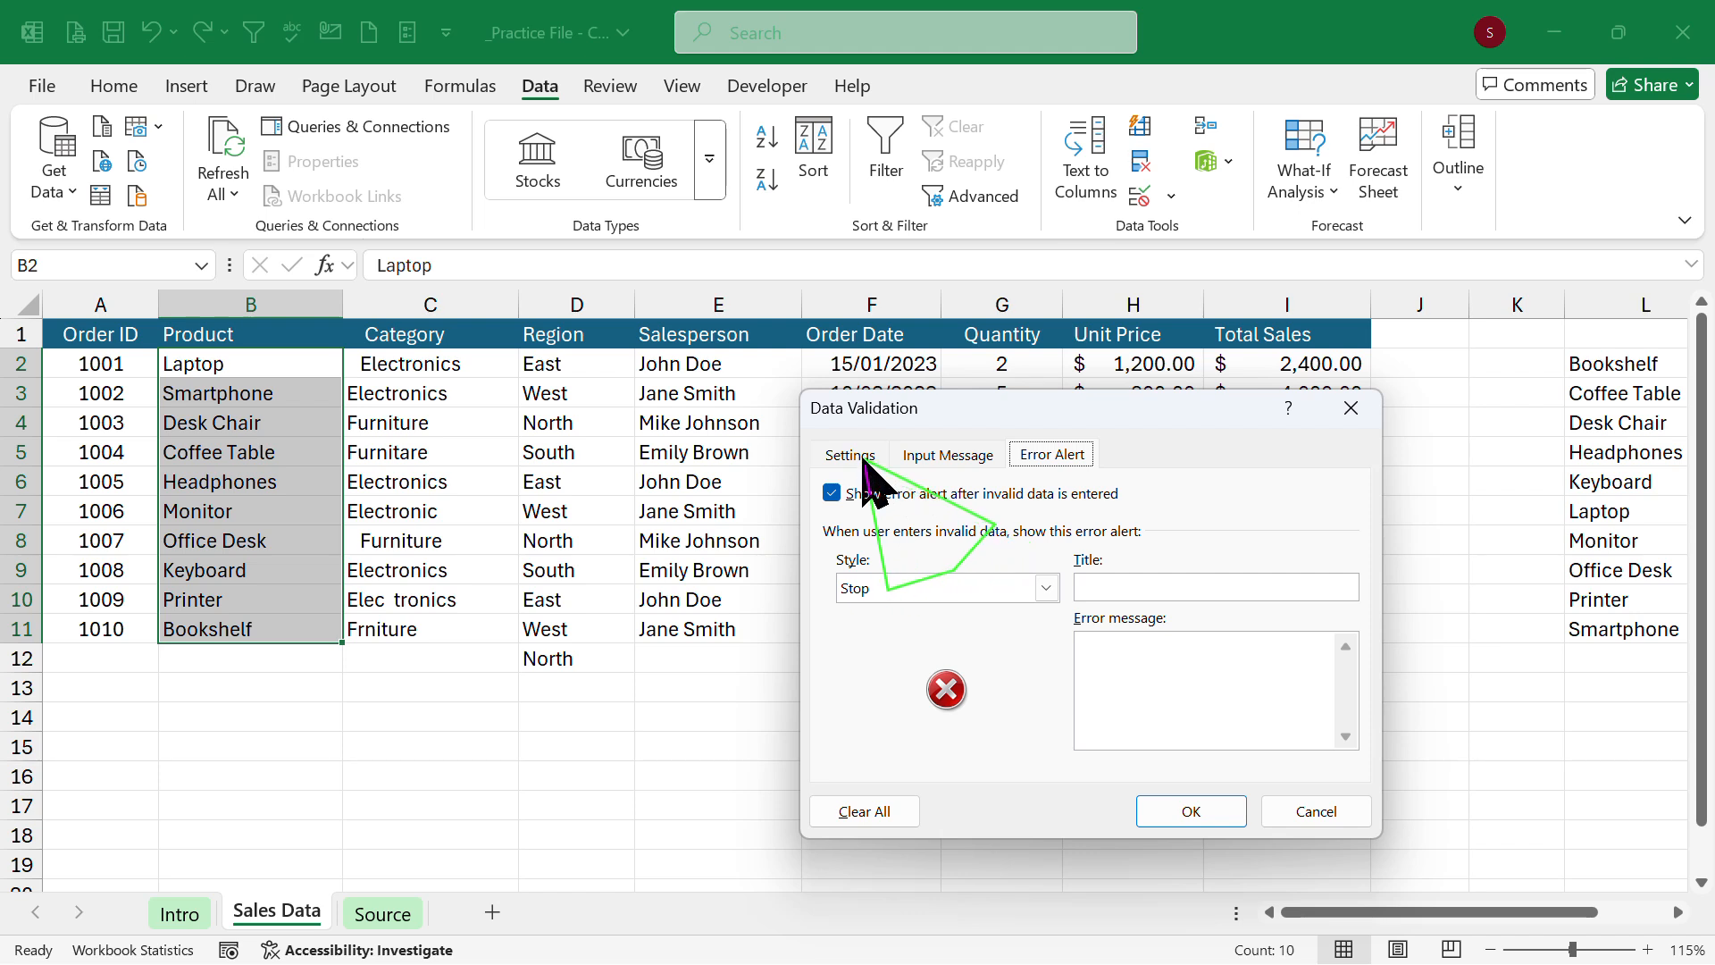
left_click(857, 457)
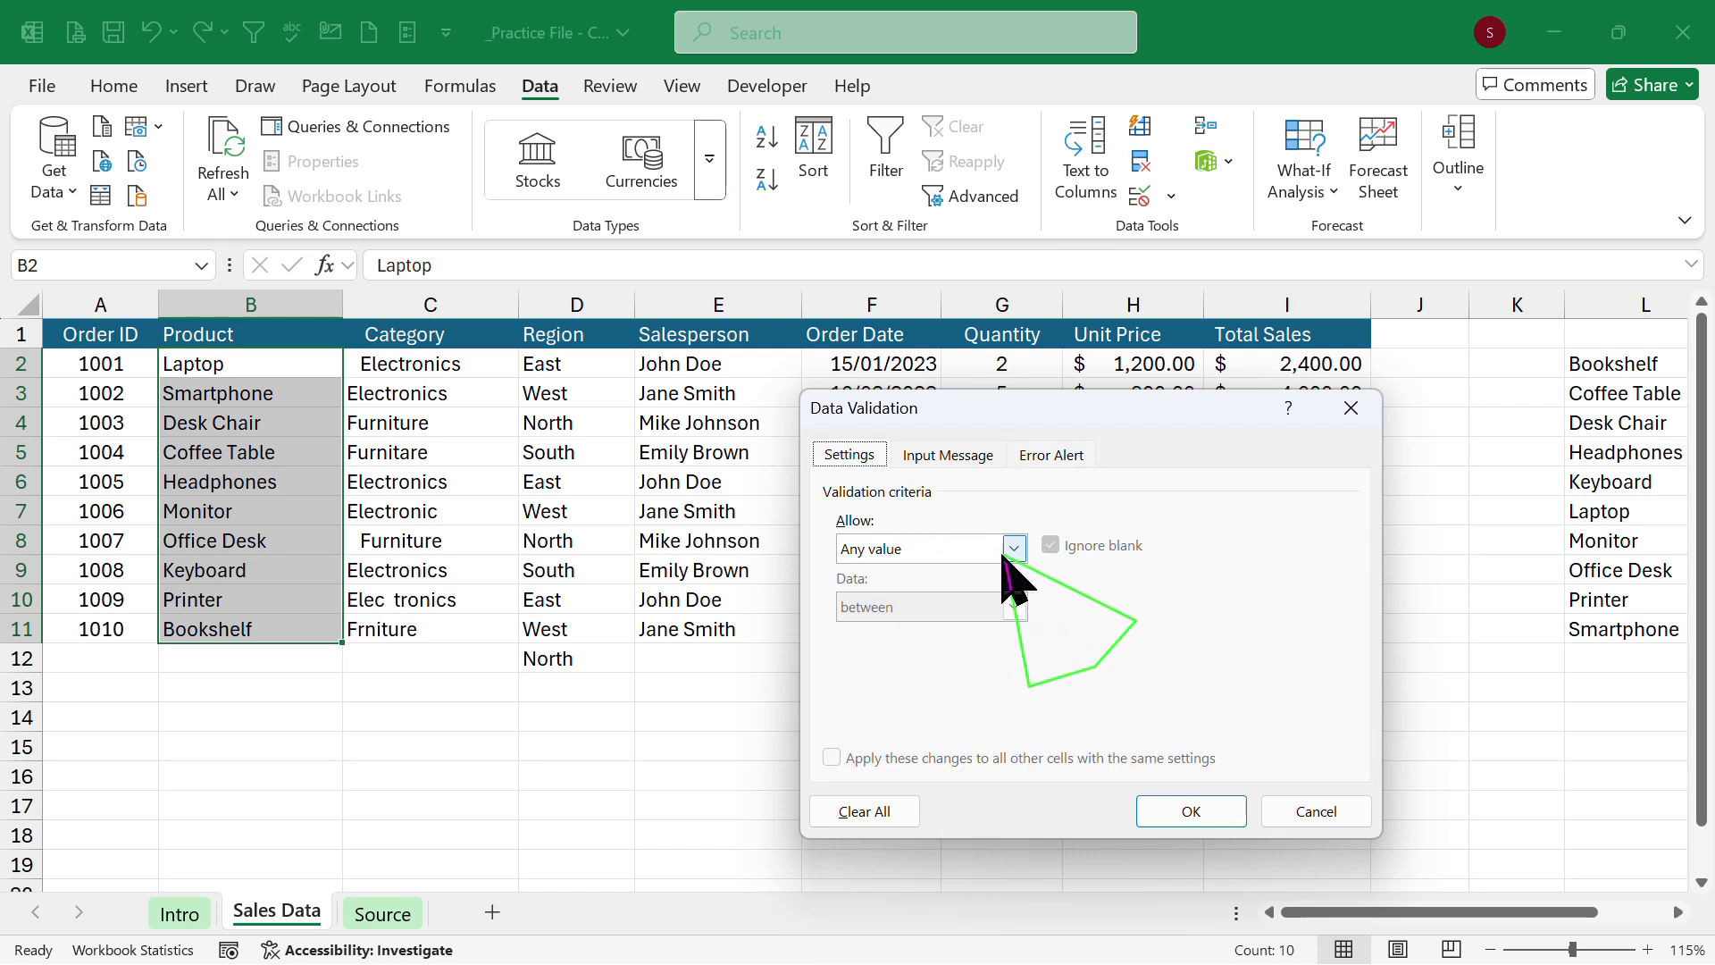
left_click(1015, 548)
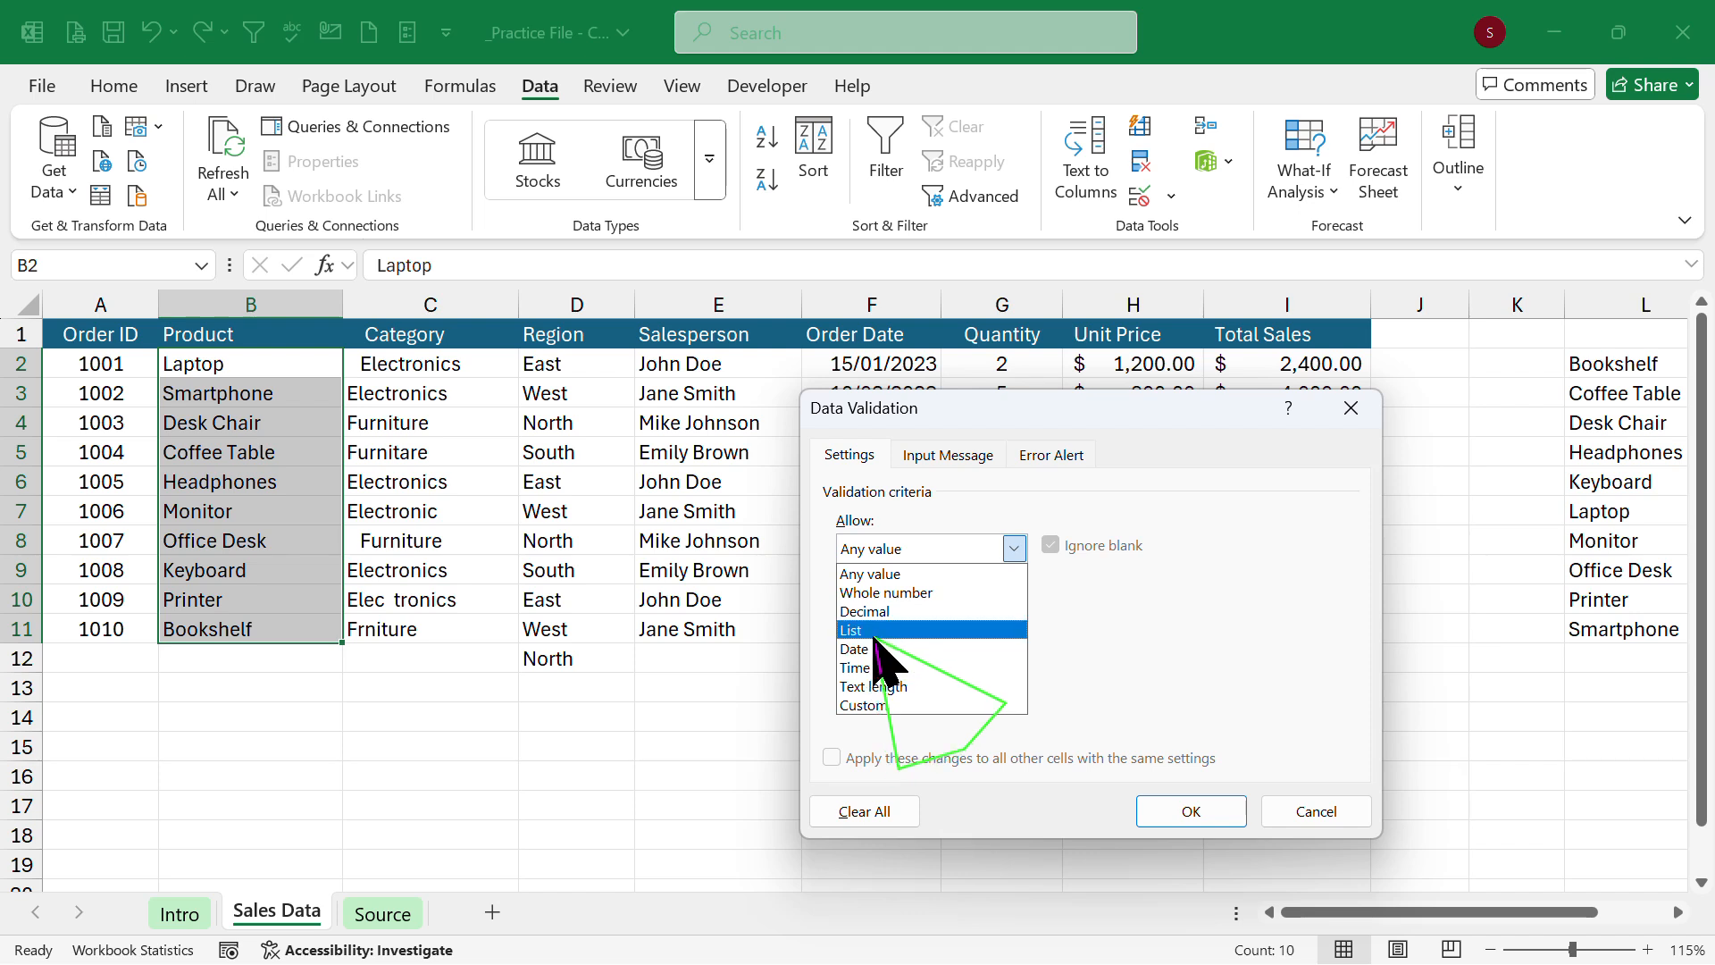
left_click(880, 629)
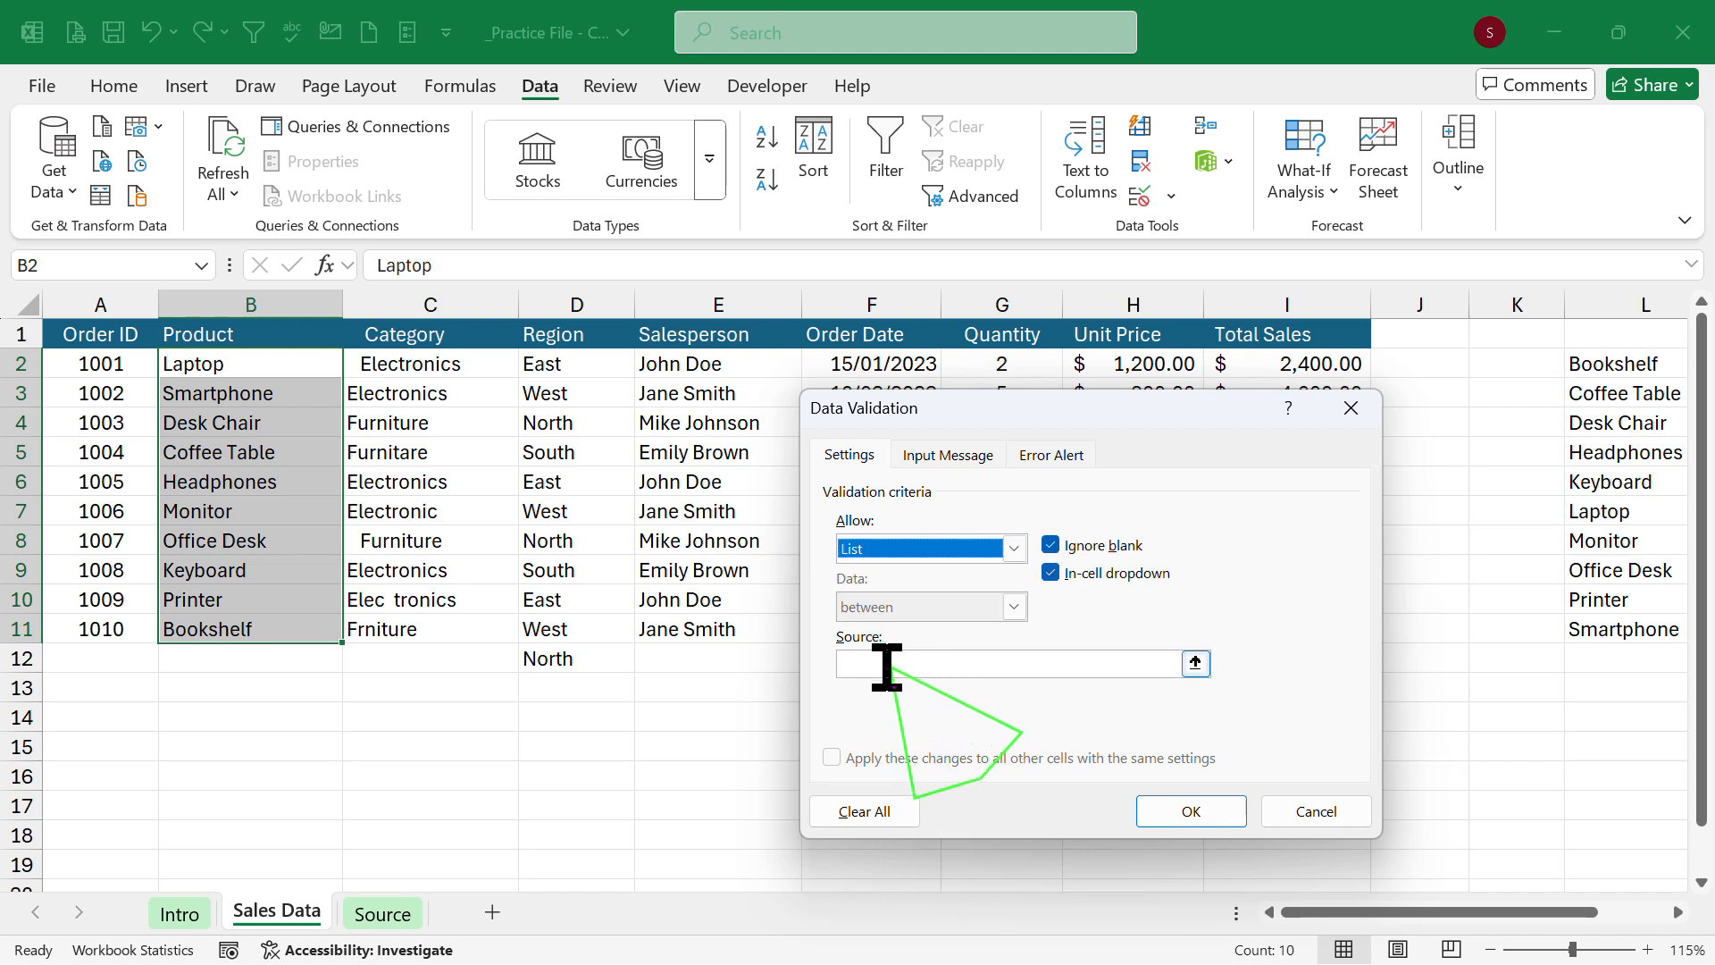
Use the sorted product names in L2:L11 as the list source and apply the validation.
left_click(905, 665)
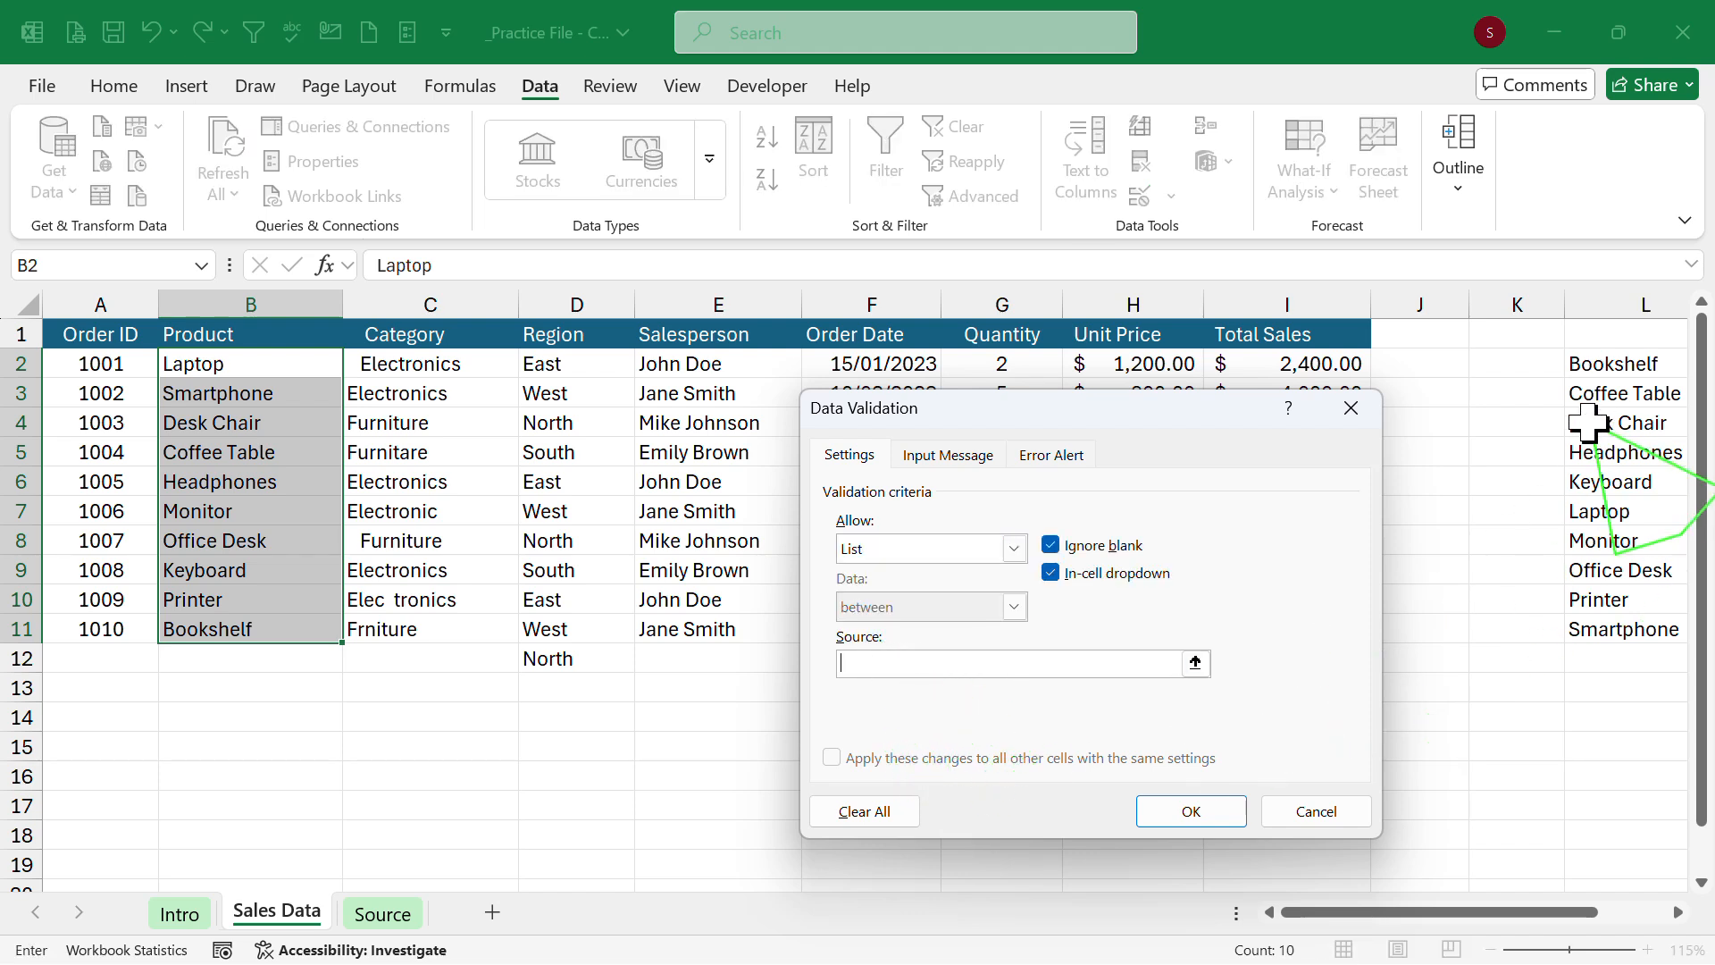
left_click_drag(1608, 366, 1610, 625)
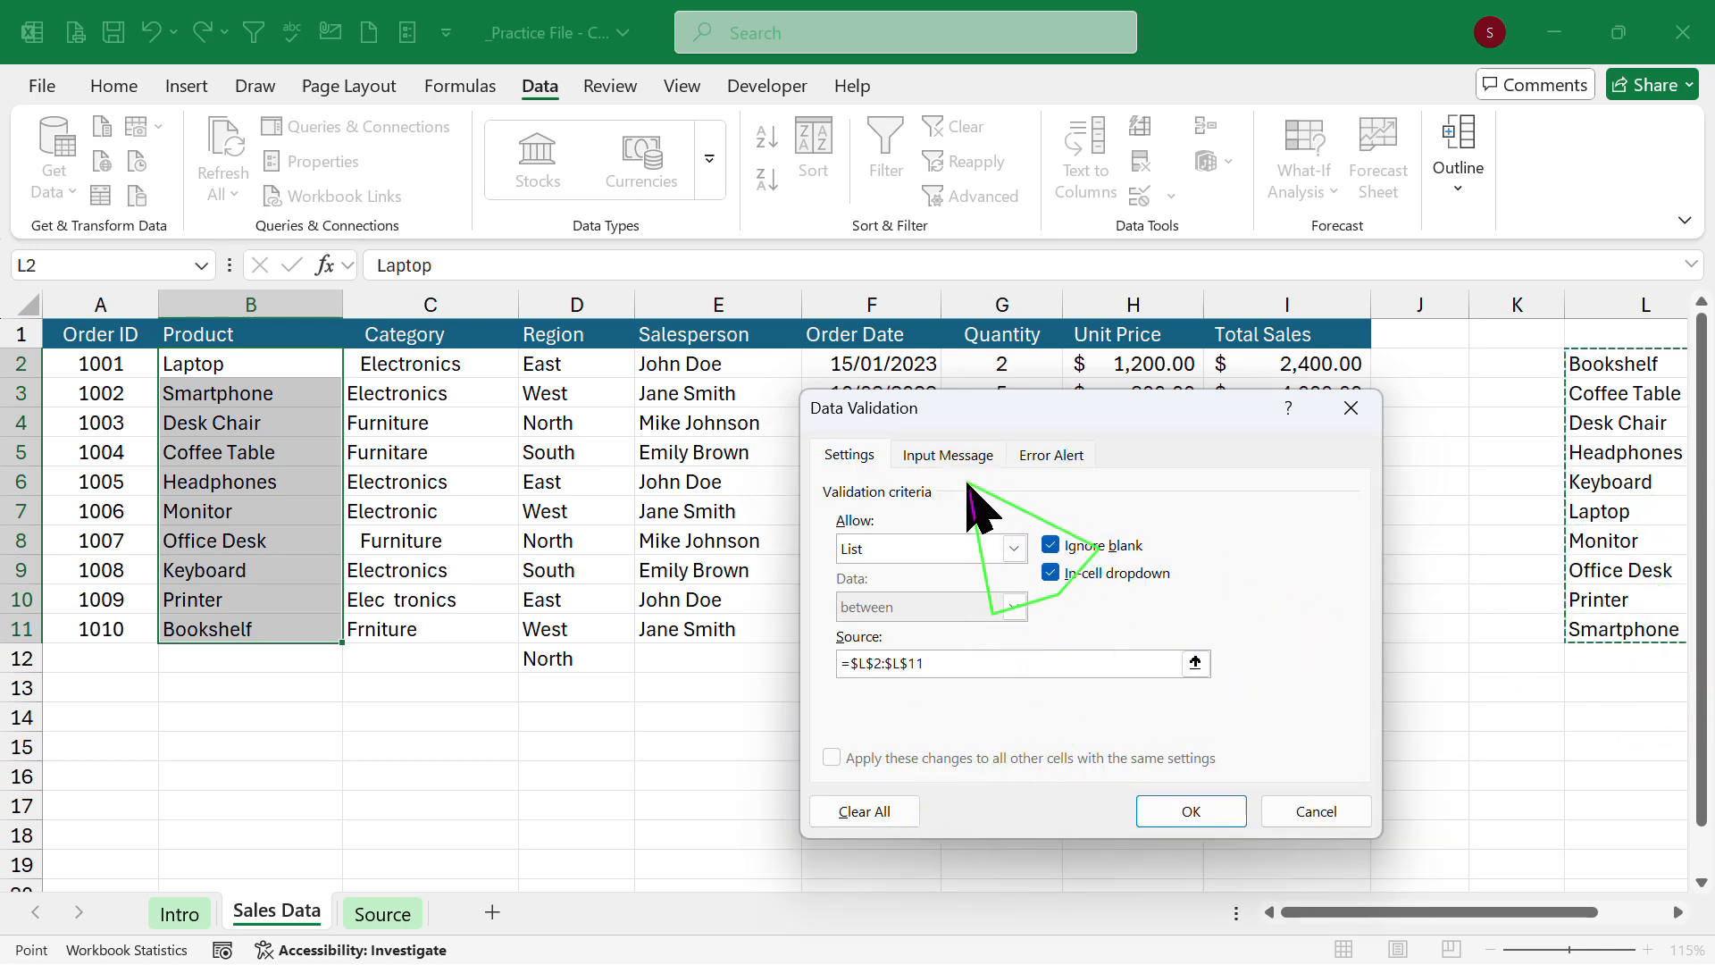
left_click(967, 458)
left_click(1047, 457)
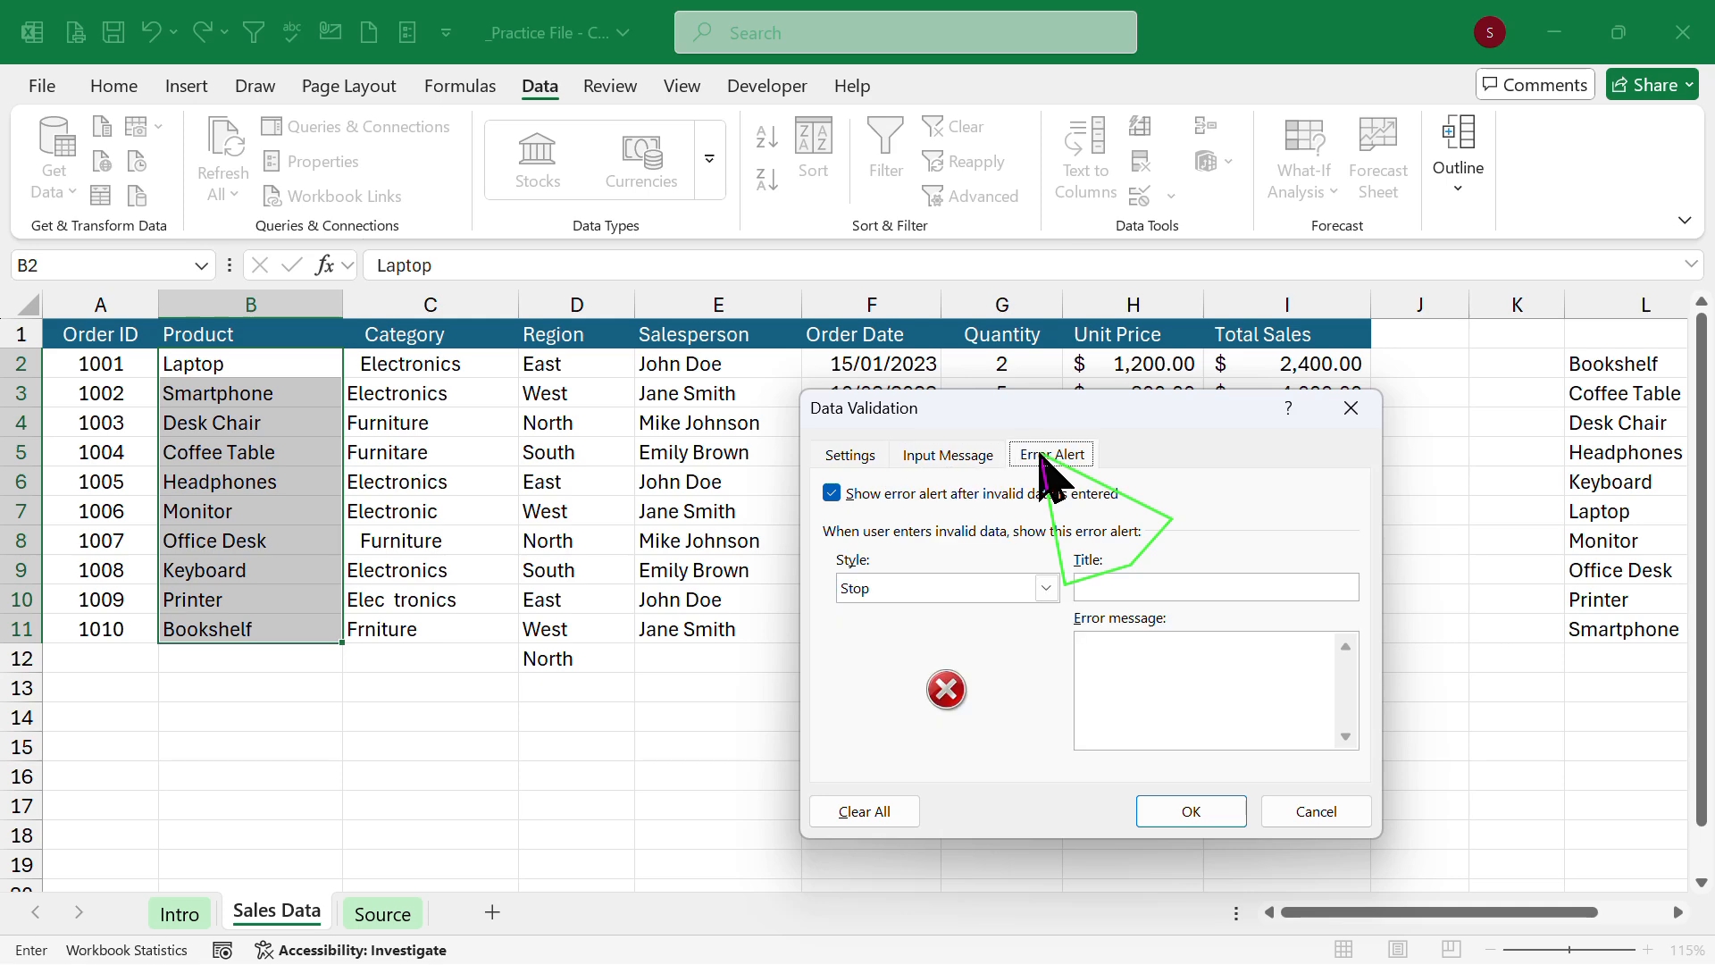
left_click(868, 458)
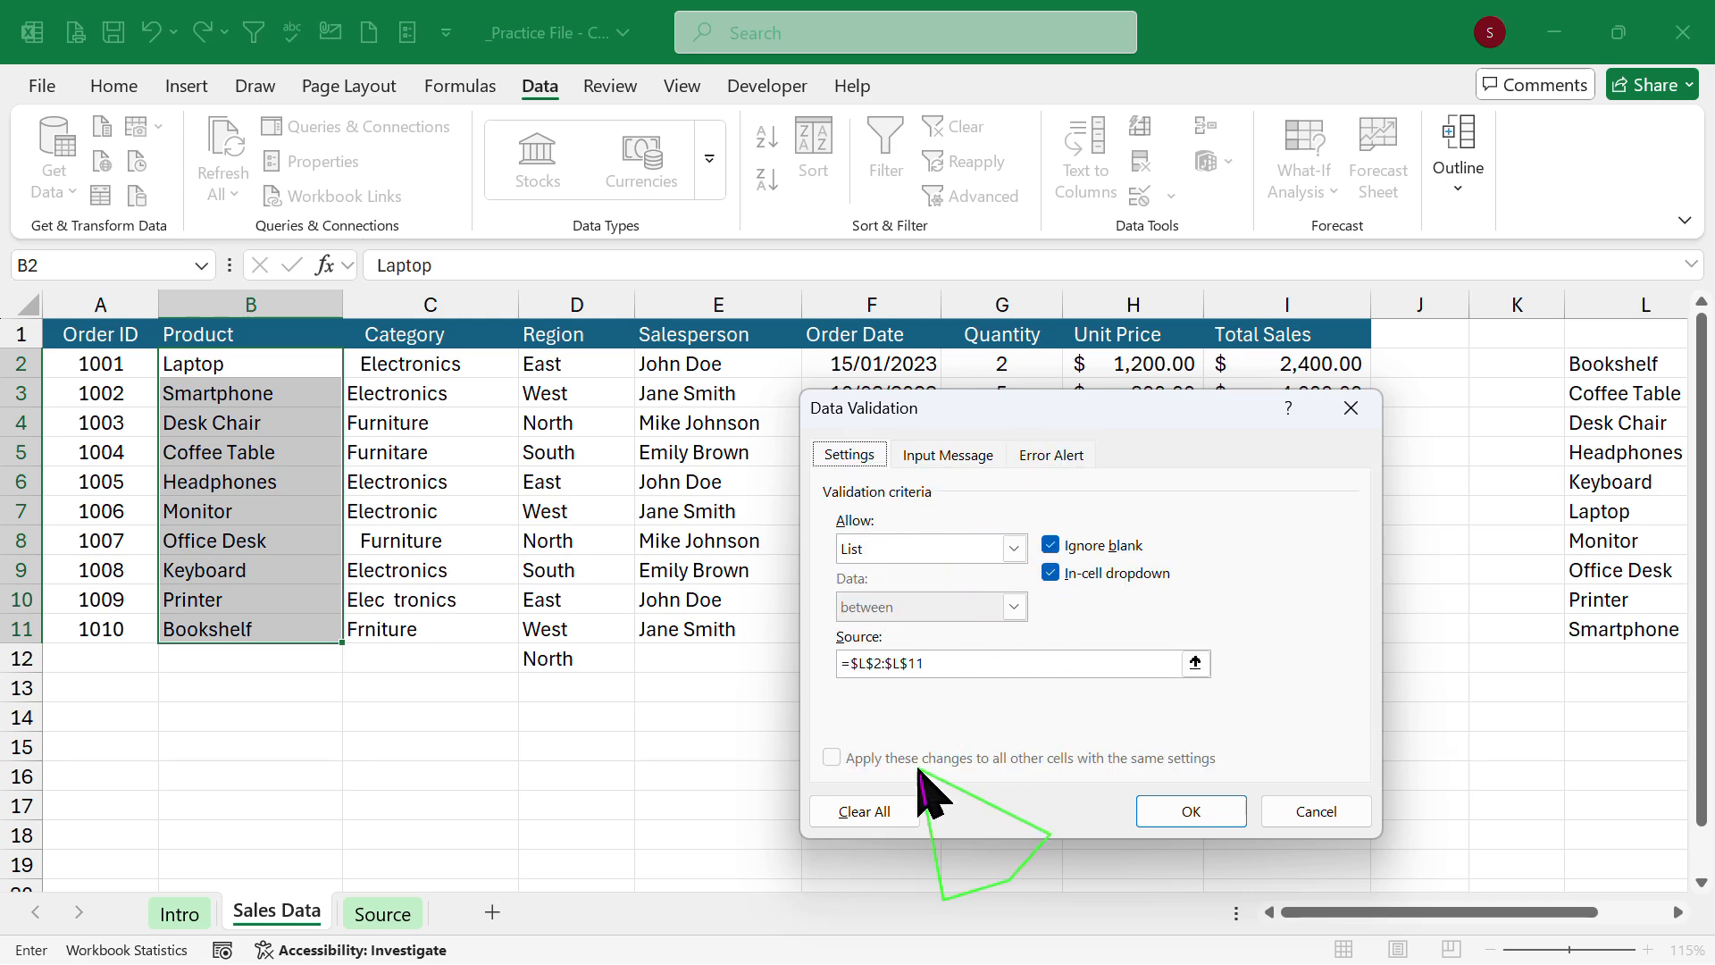
left_click(1173, 814)
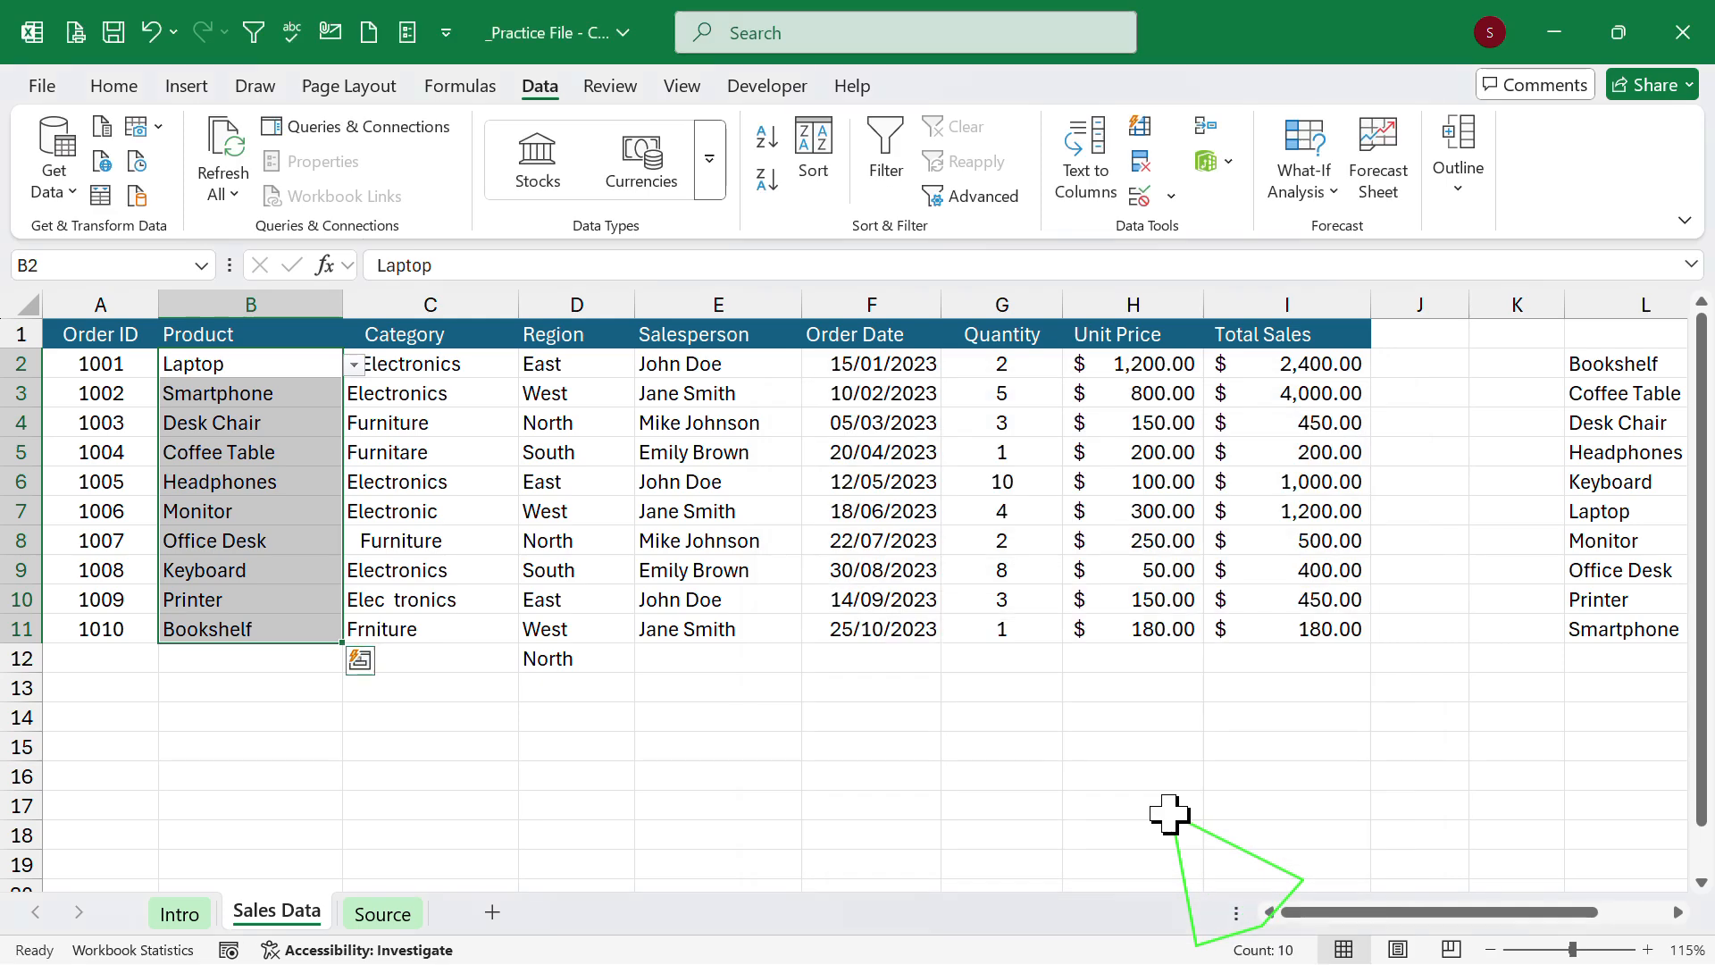
Check the drop-down list of Product cell B2 without changing its value.
left_click(256, 712)
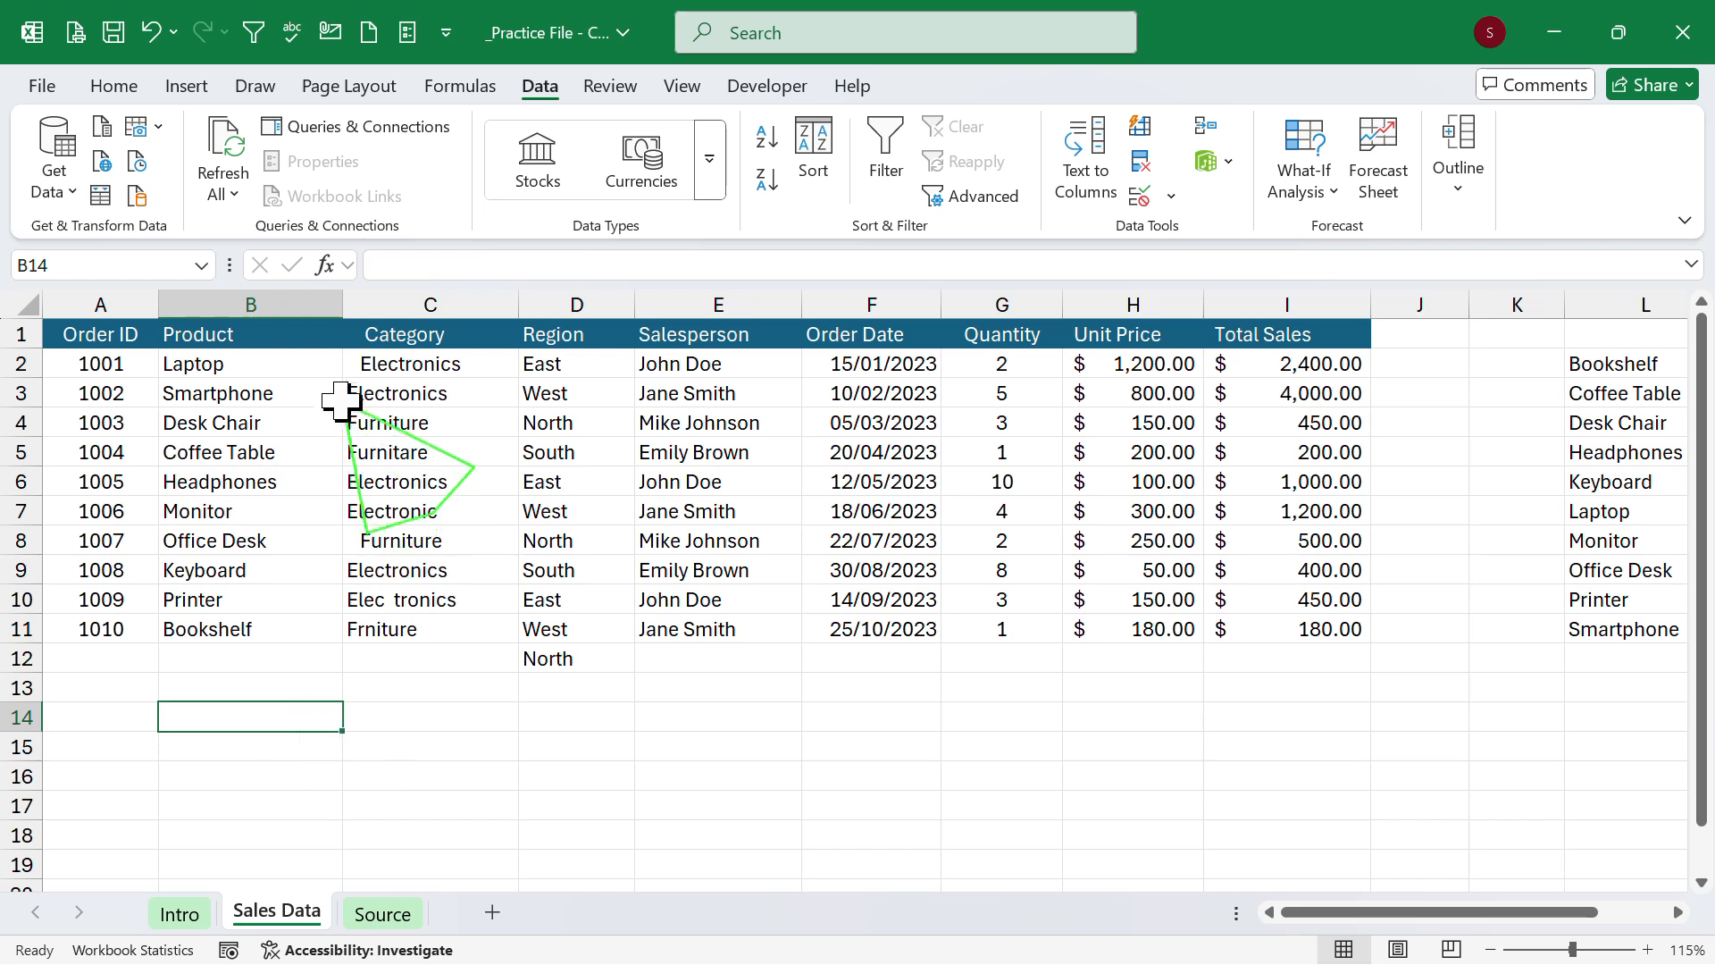
left_click(301, 368)
left_click(355, 364)
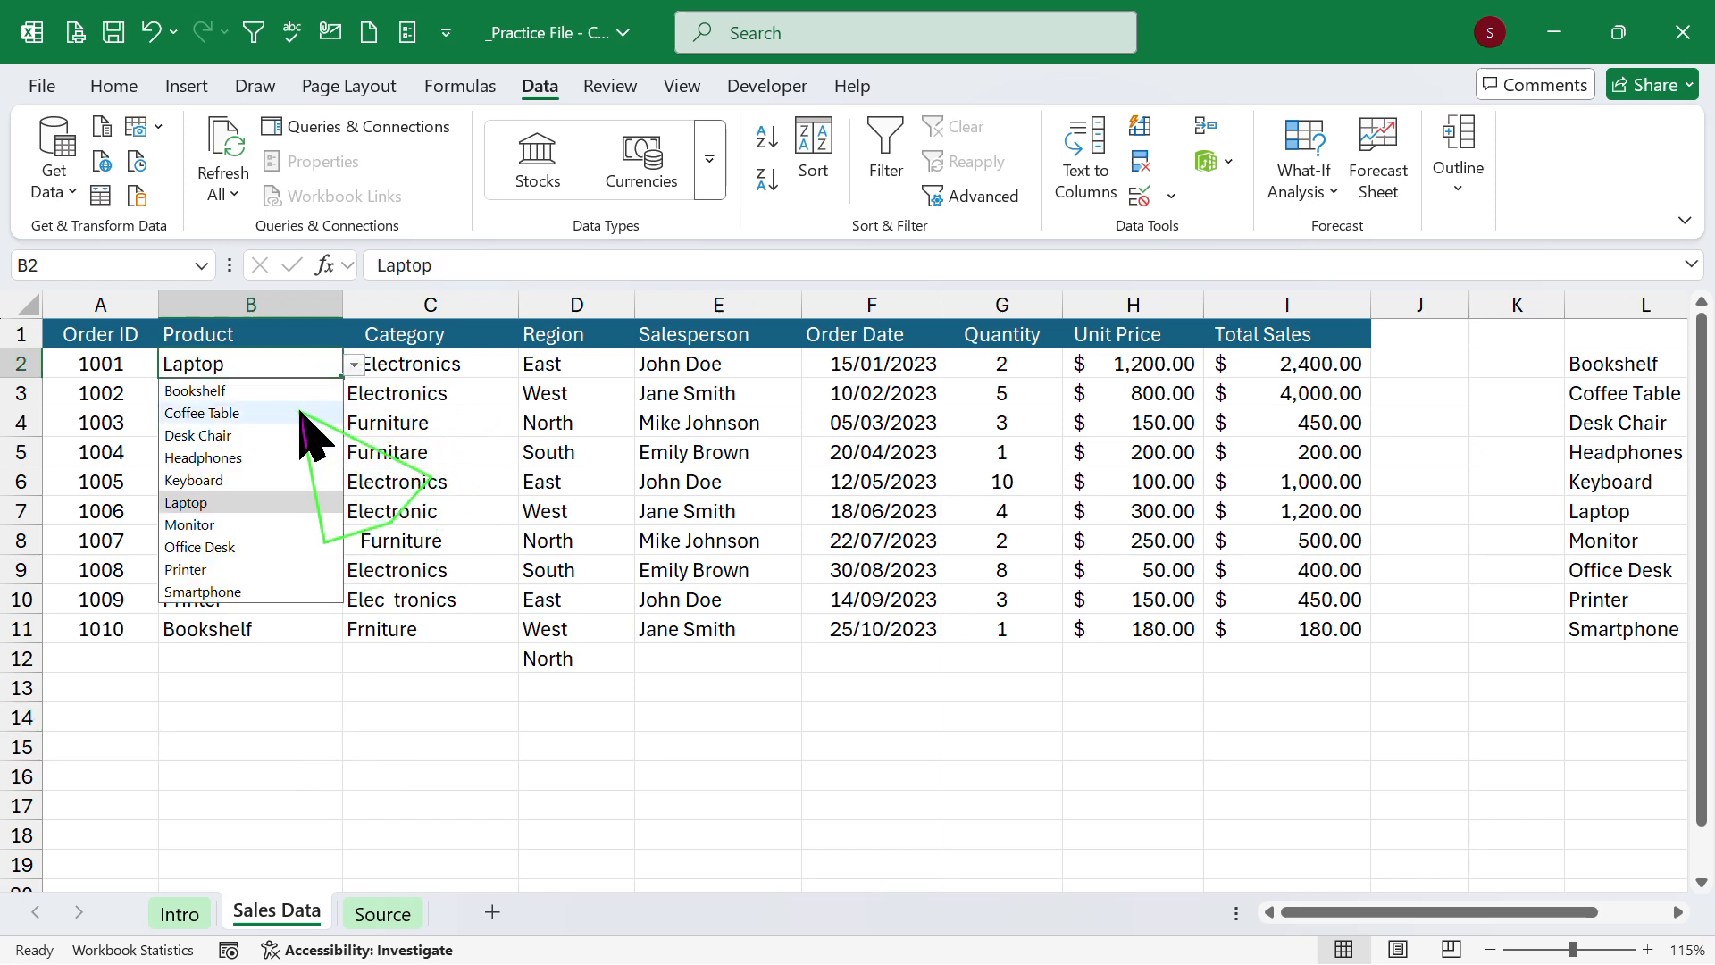
left_click(422, 542)
Copy Product cell B11 and paste only its validation into the empty cells B12:B19.
left_click(261, 636)
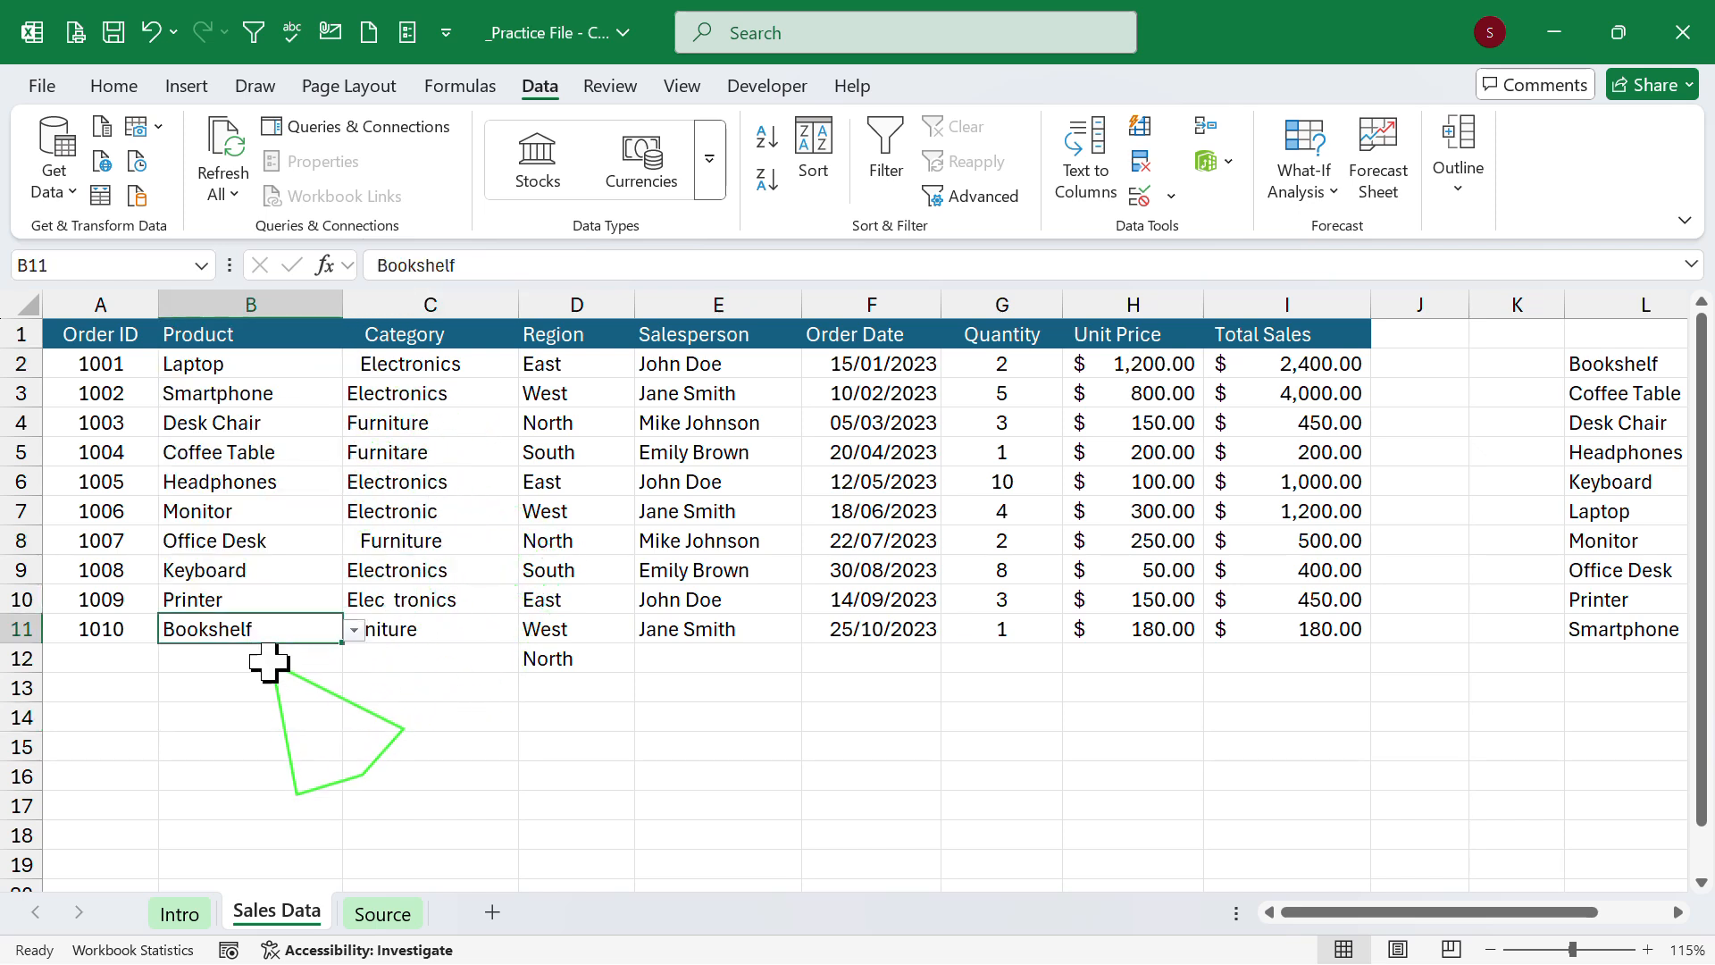
left_click(273, 662)
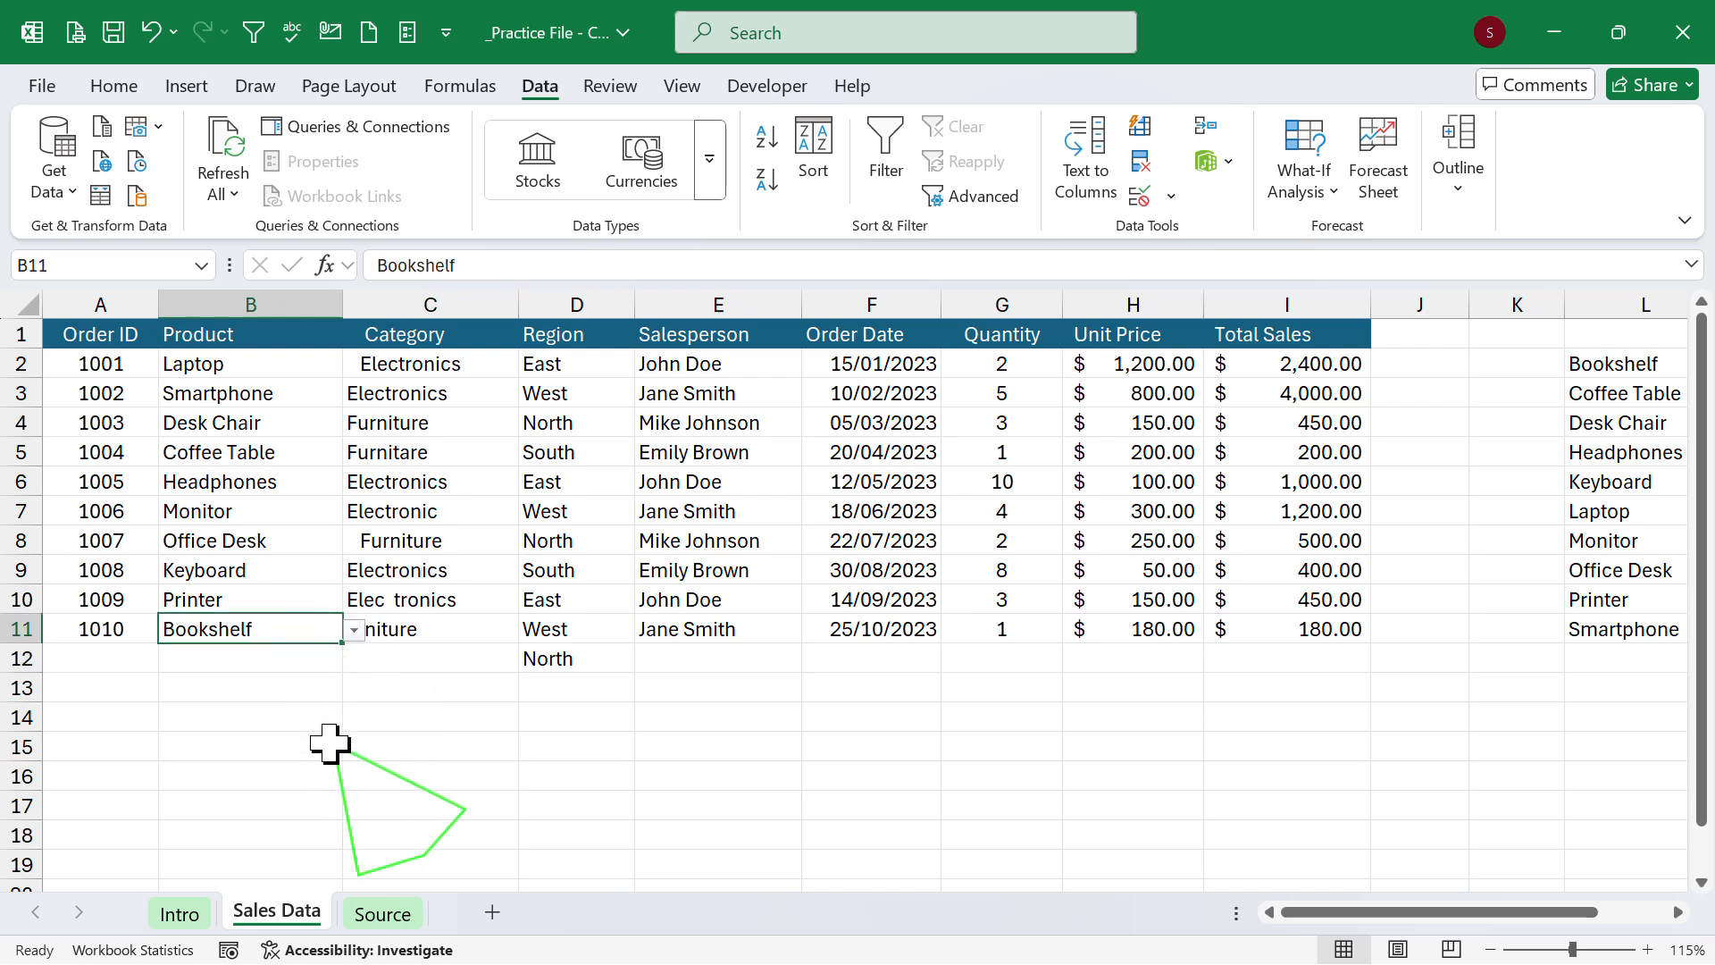
key("ctrl+c")
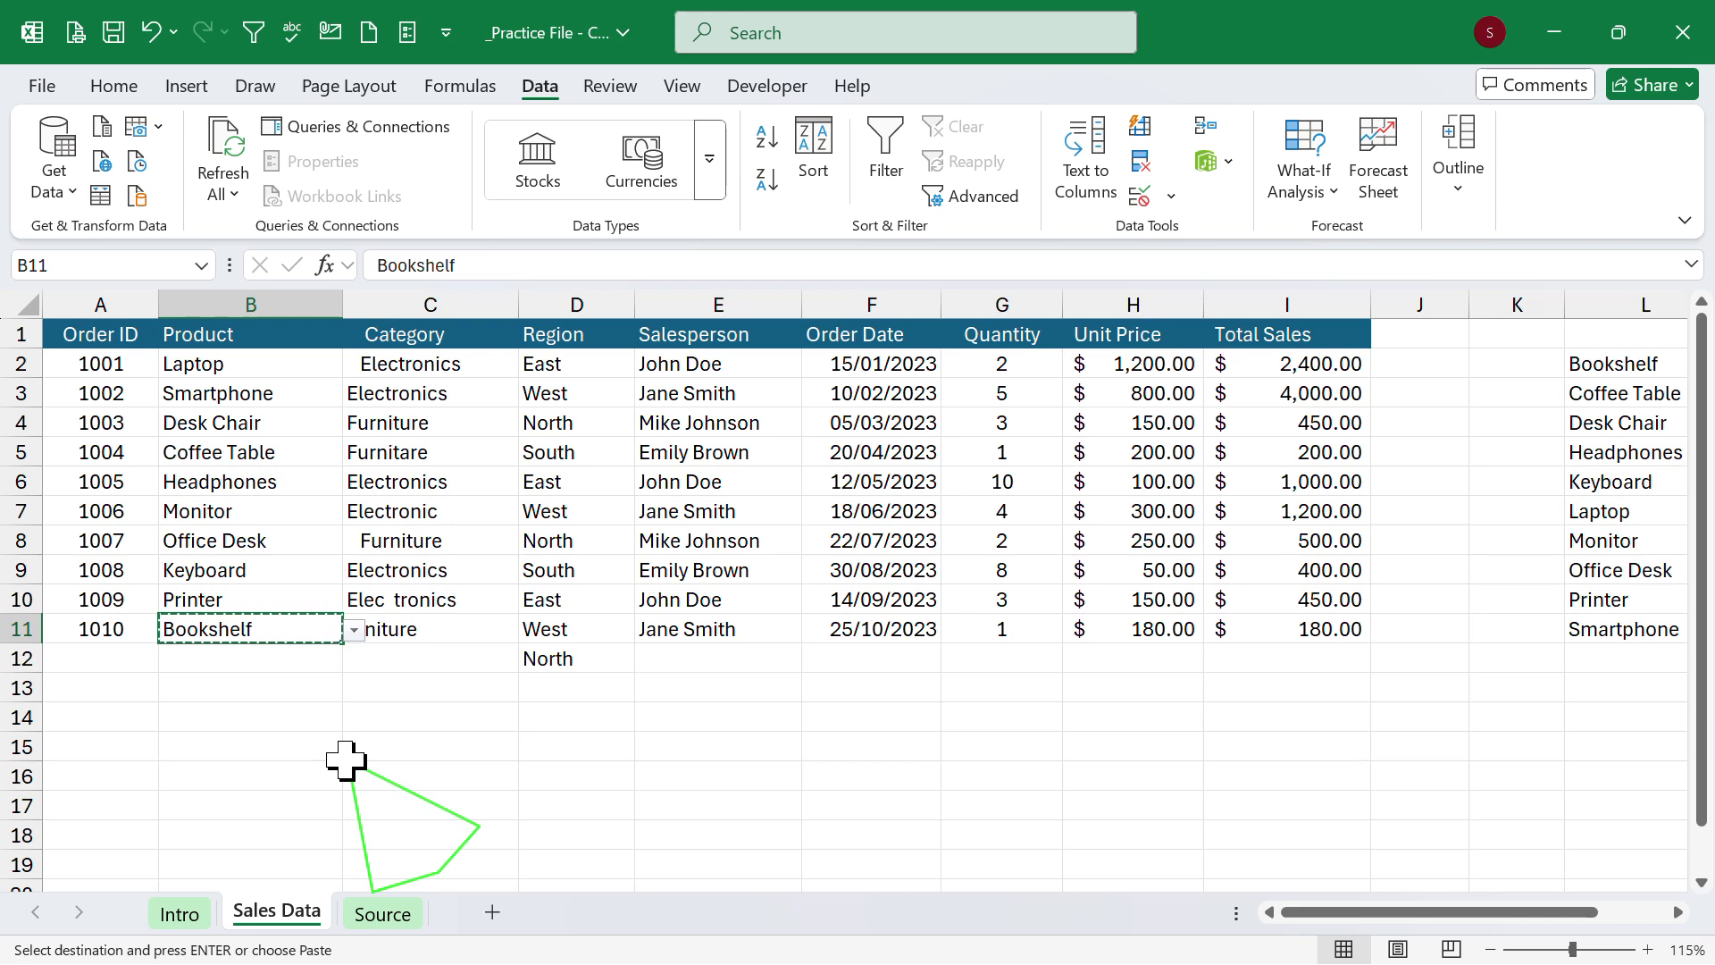
left_click_drag(276, 663, 247, 859)
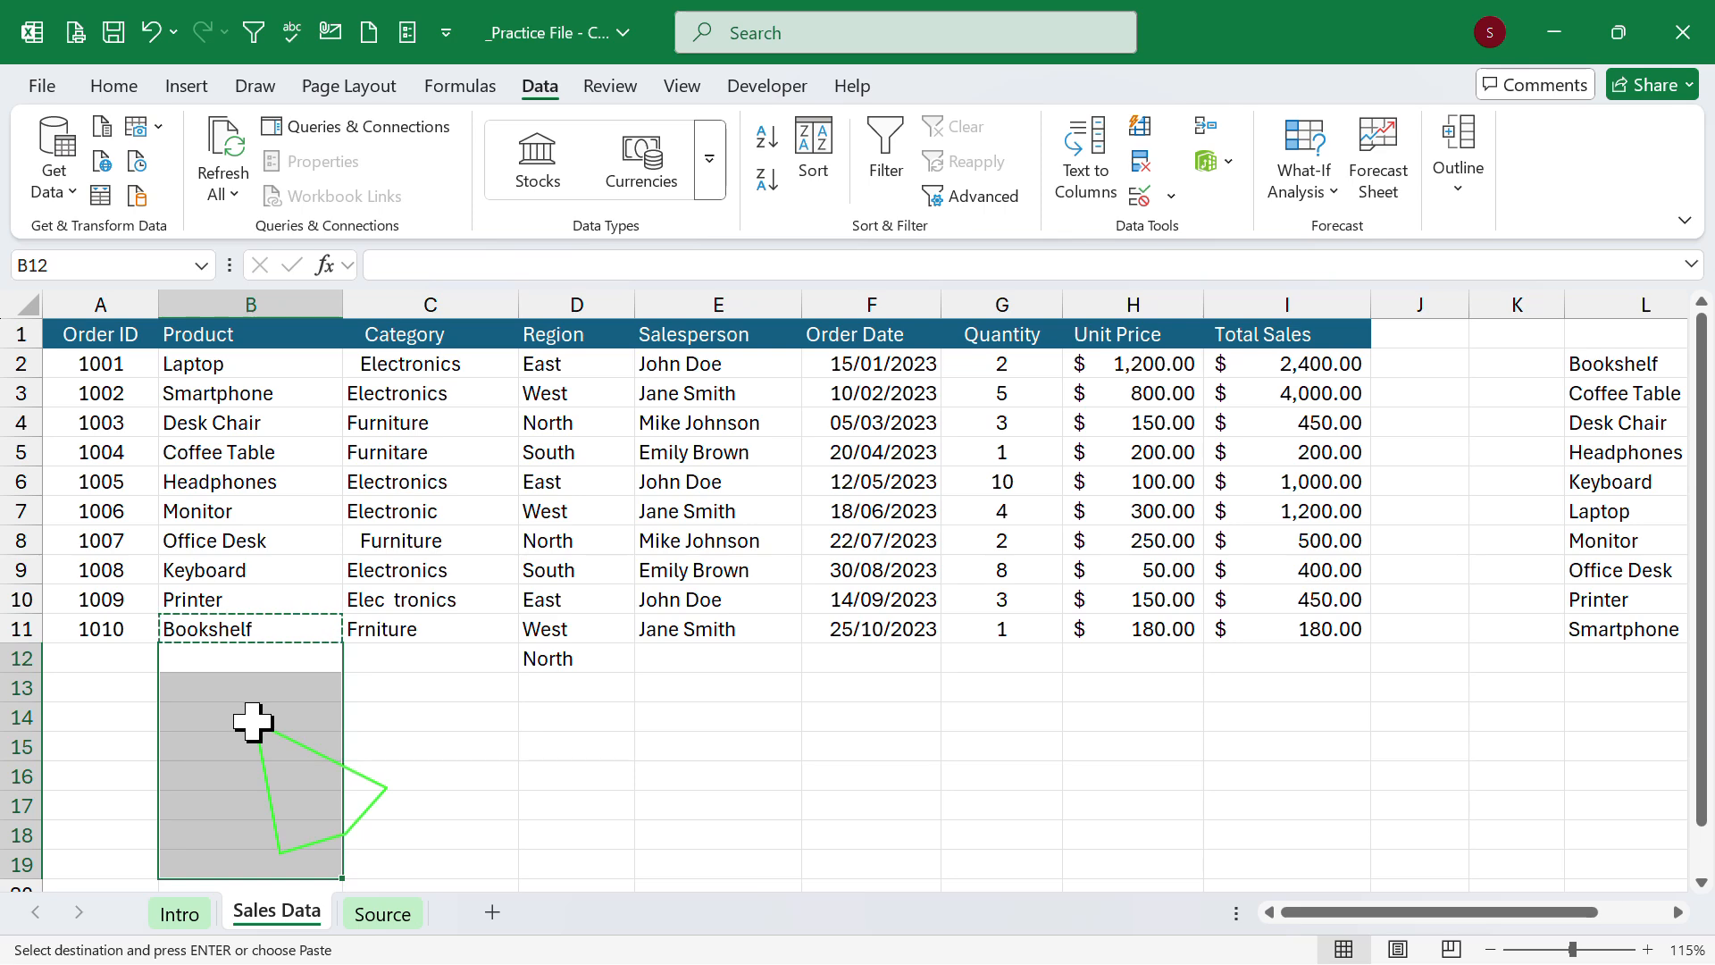
right_click(253, 722)
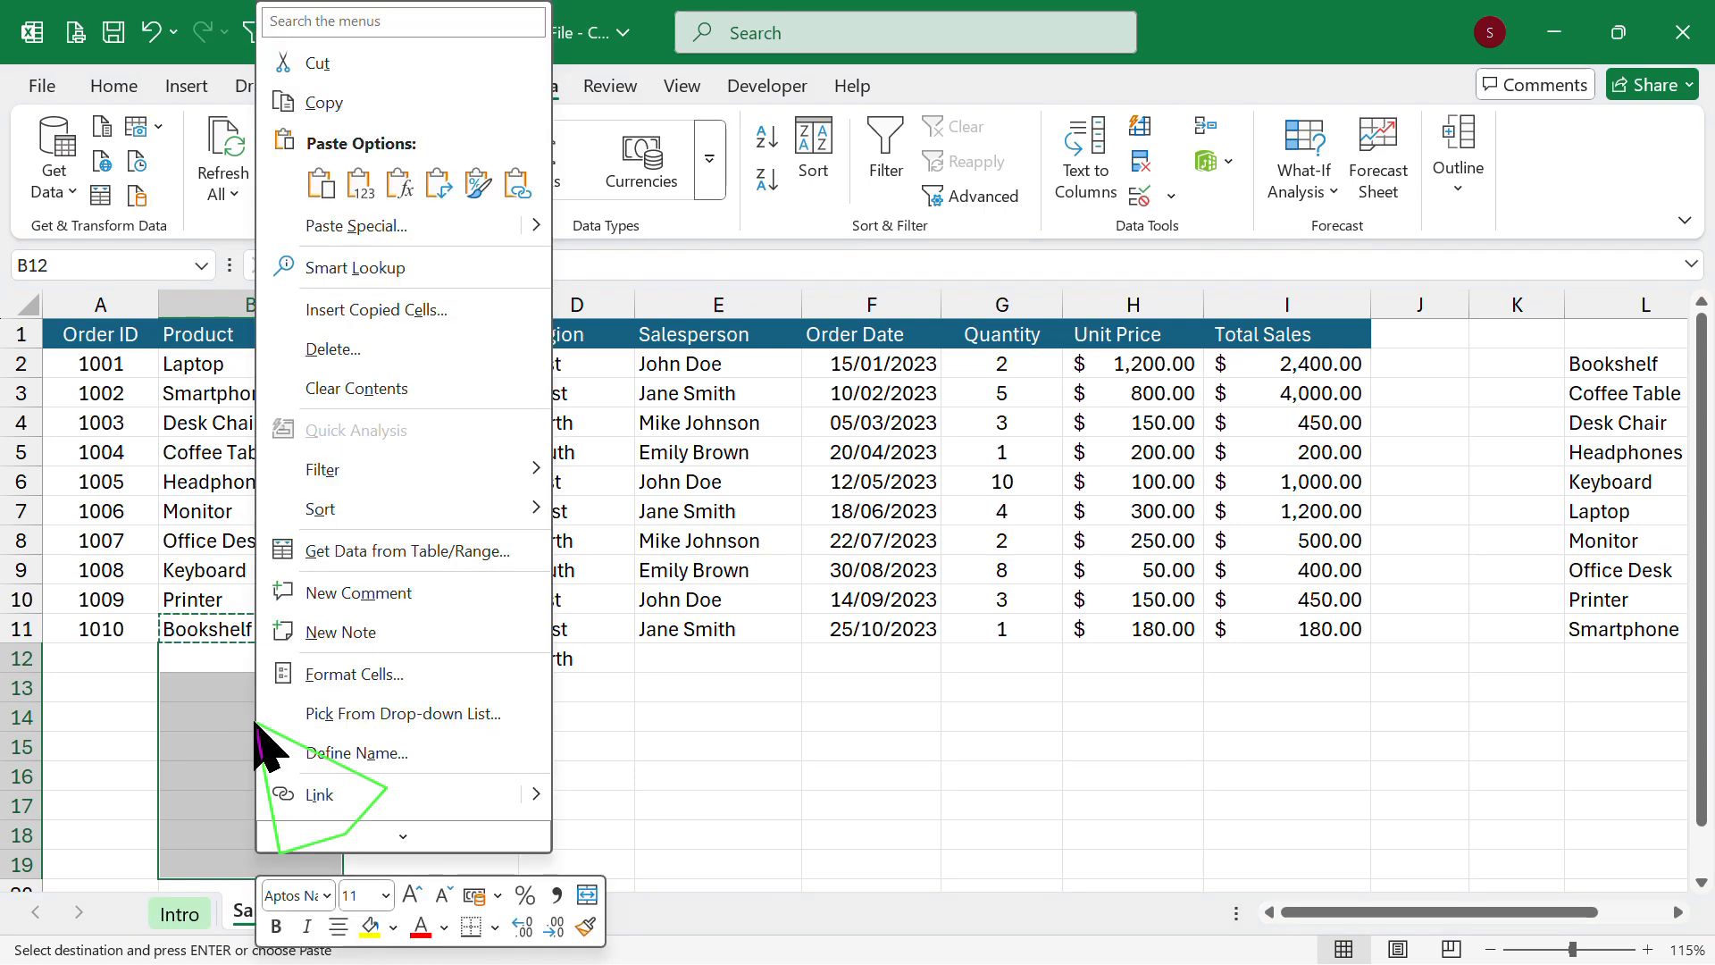
left_click(401, 229)
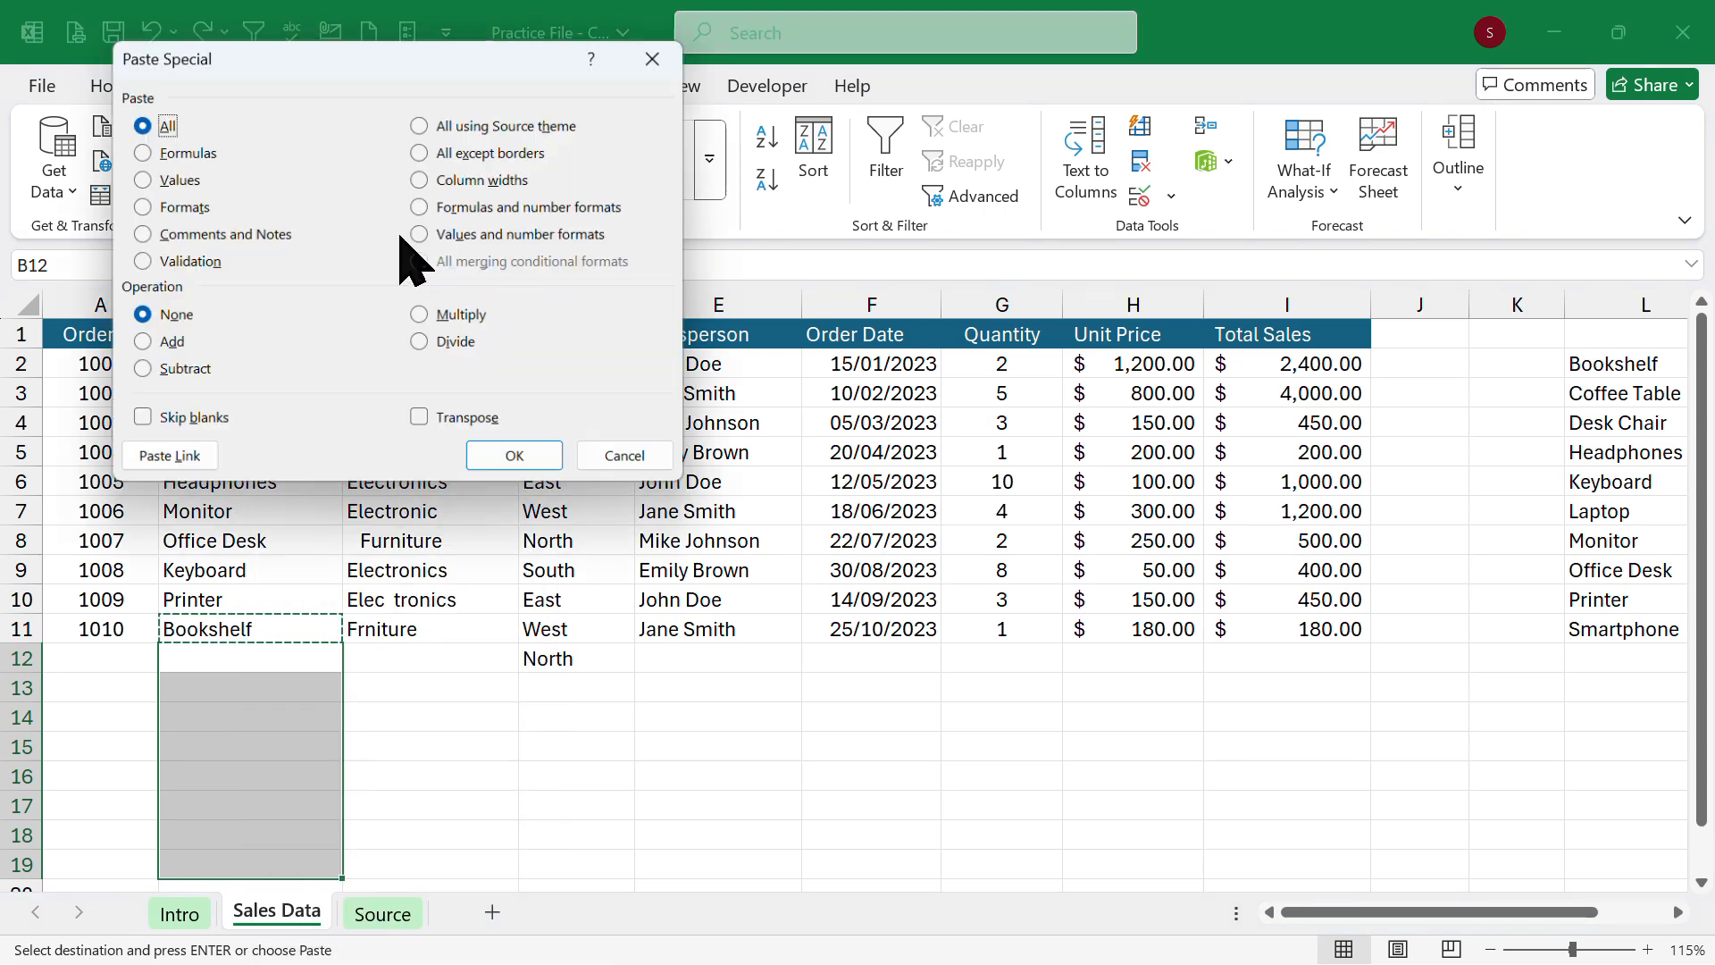
left_click(187, 262)
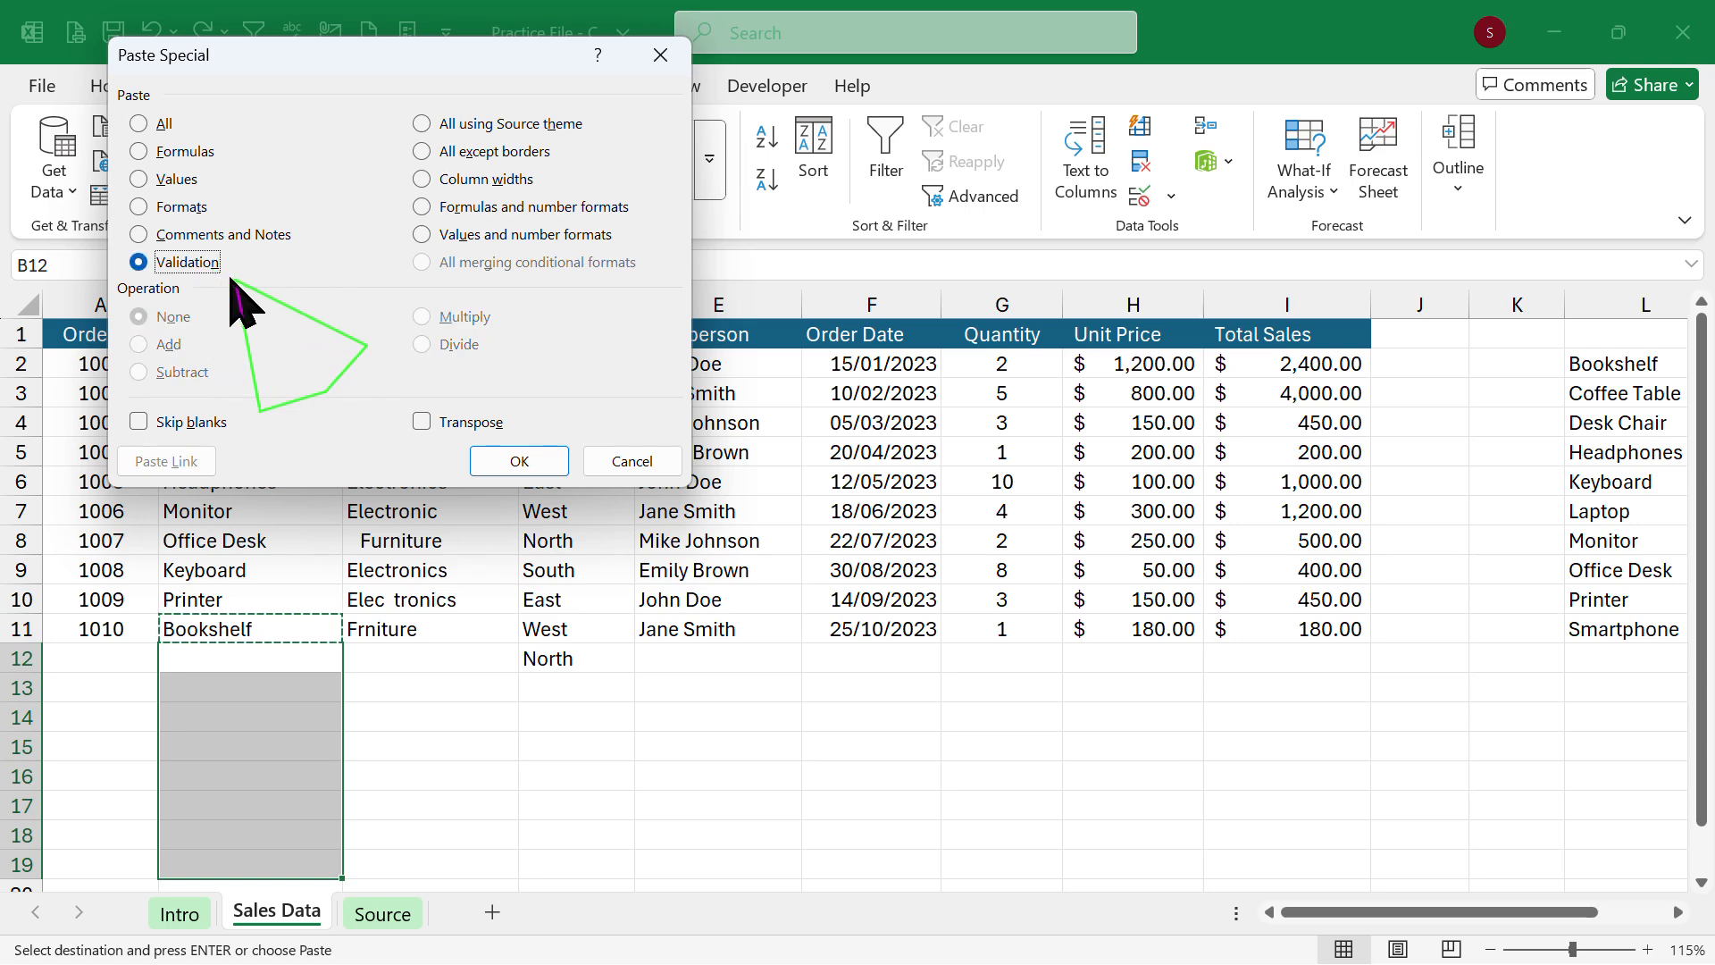
left_click(518, 461)
left_click(407, 746)
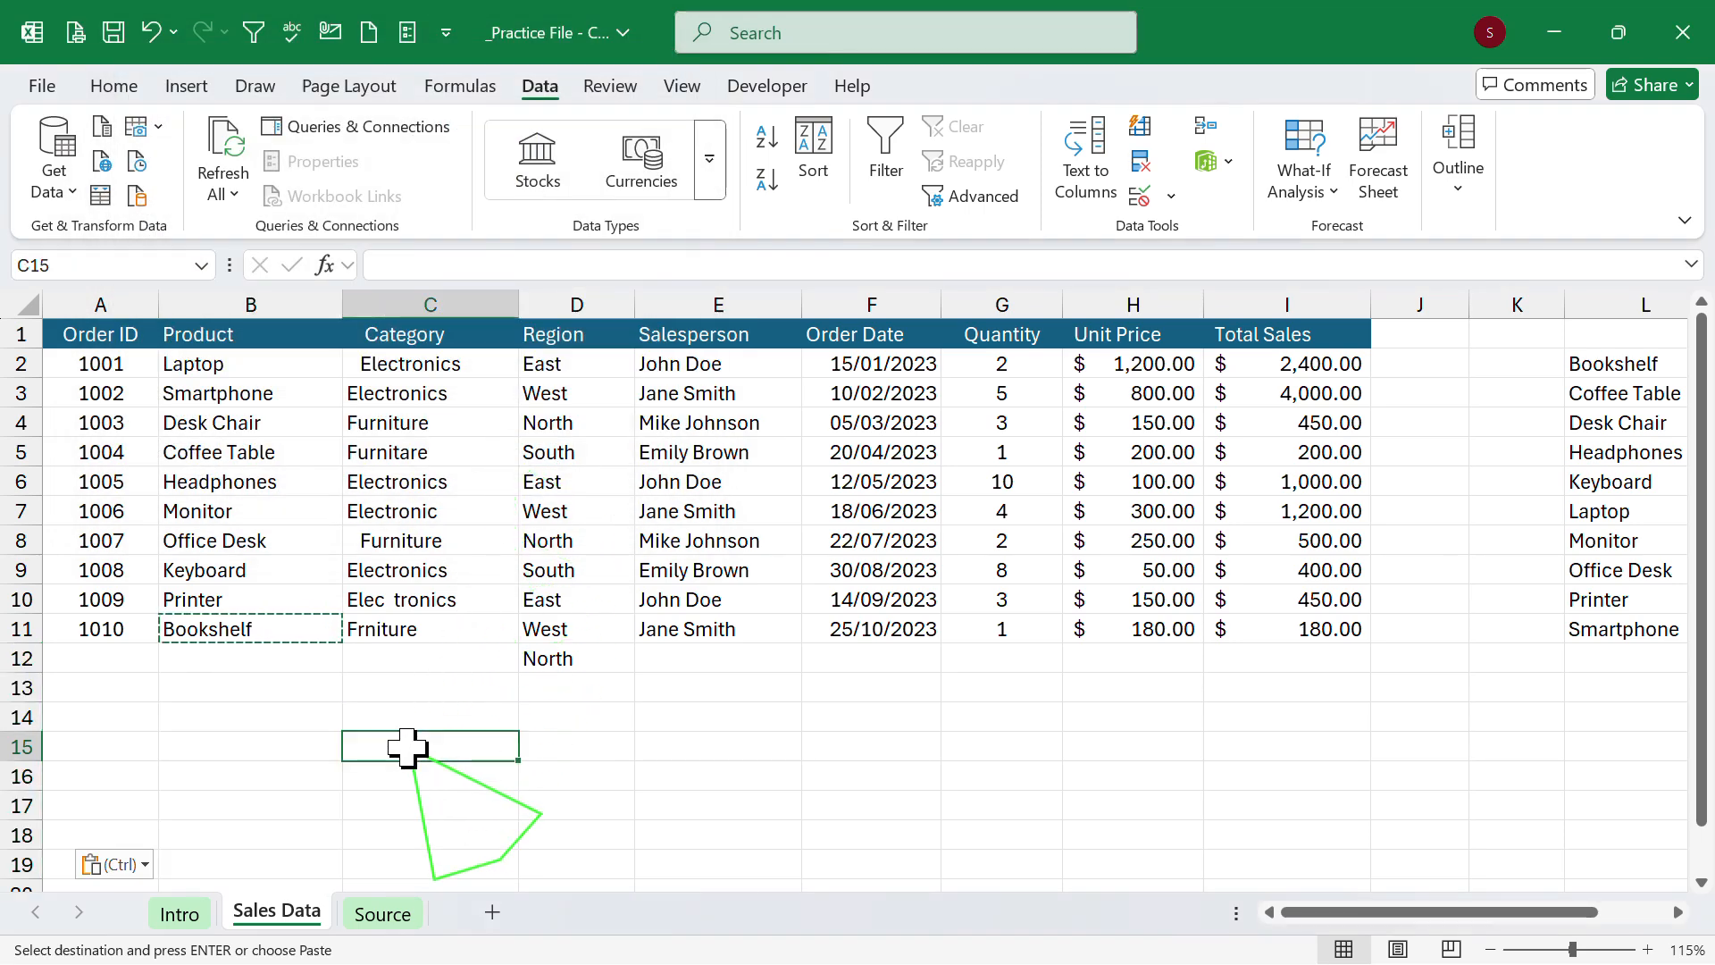
key("Escape")
Fill Product cell B12 with Coffee Table from its drop-down list.
left_click(318, 665)
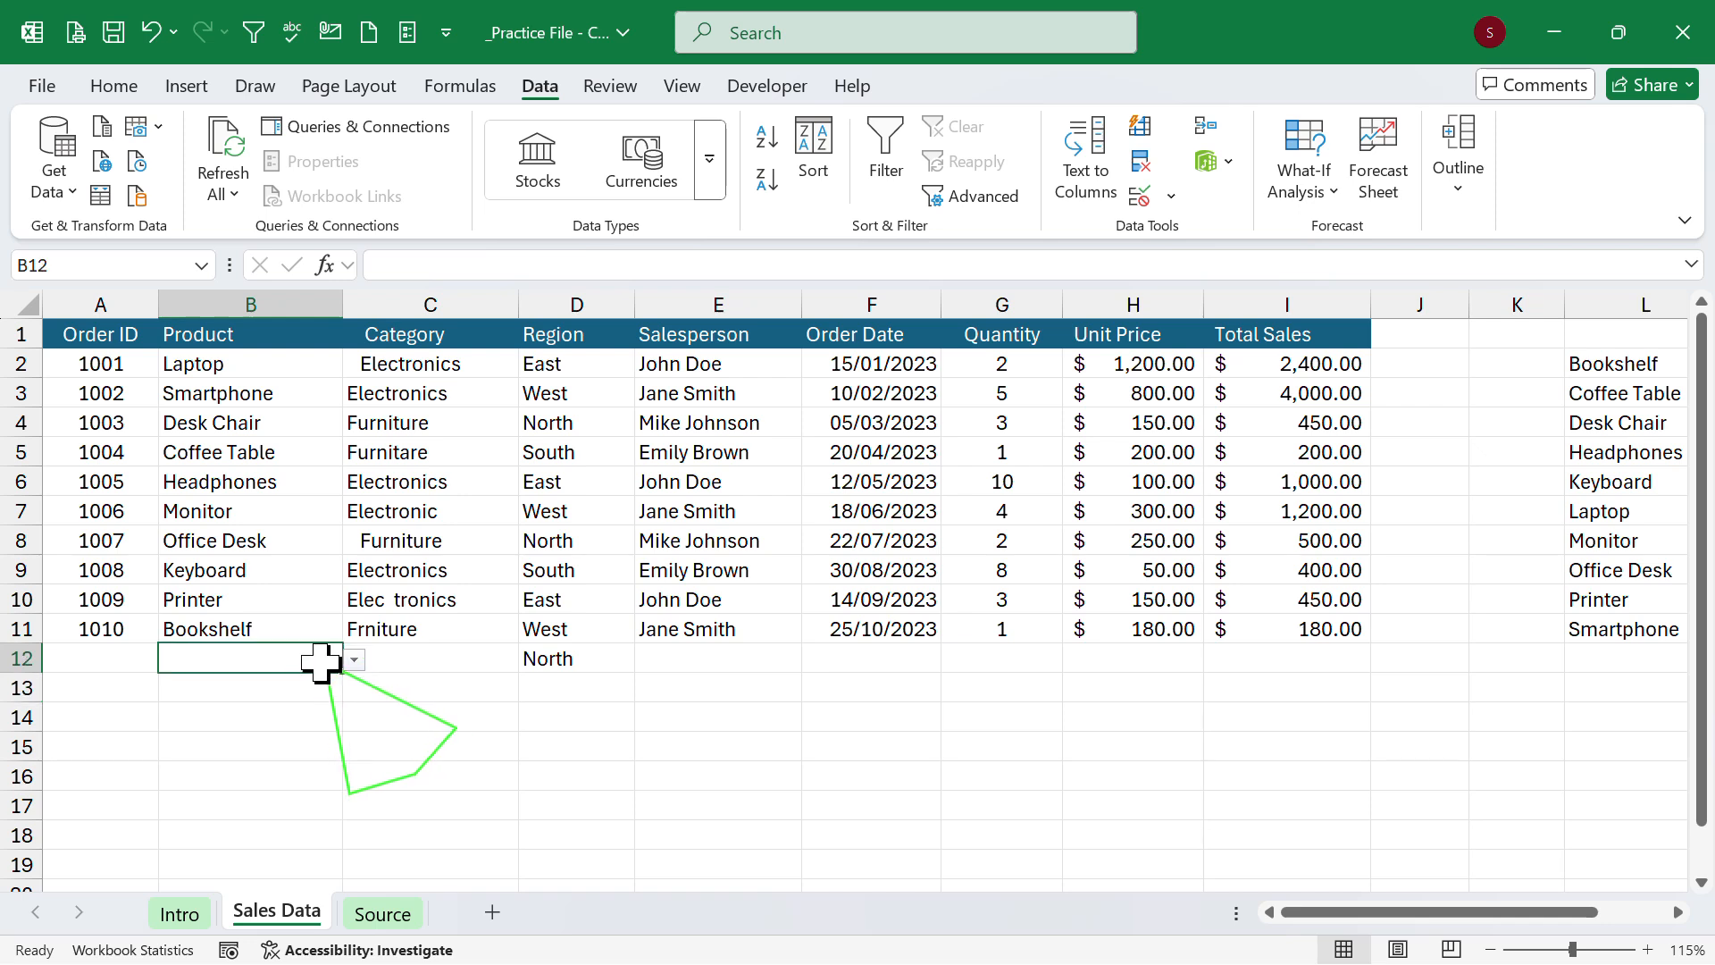
left_click(355, 660)
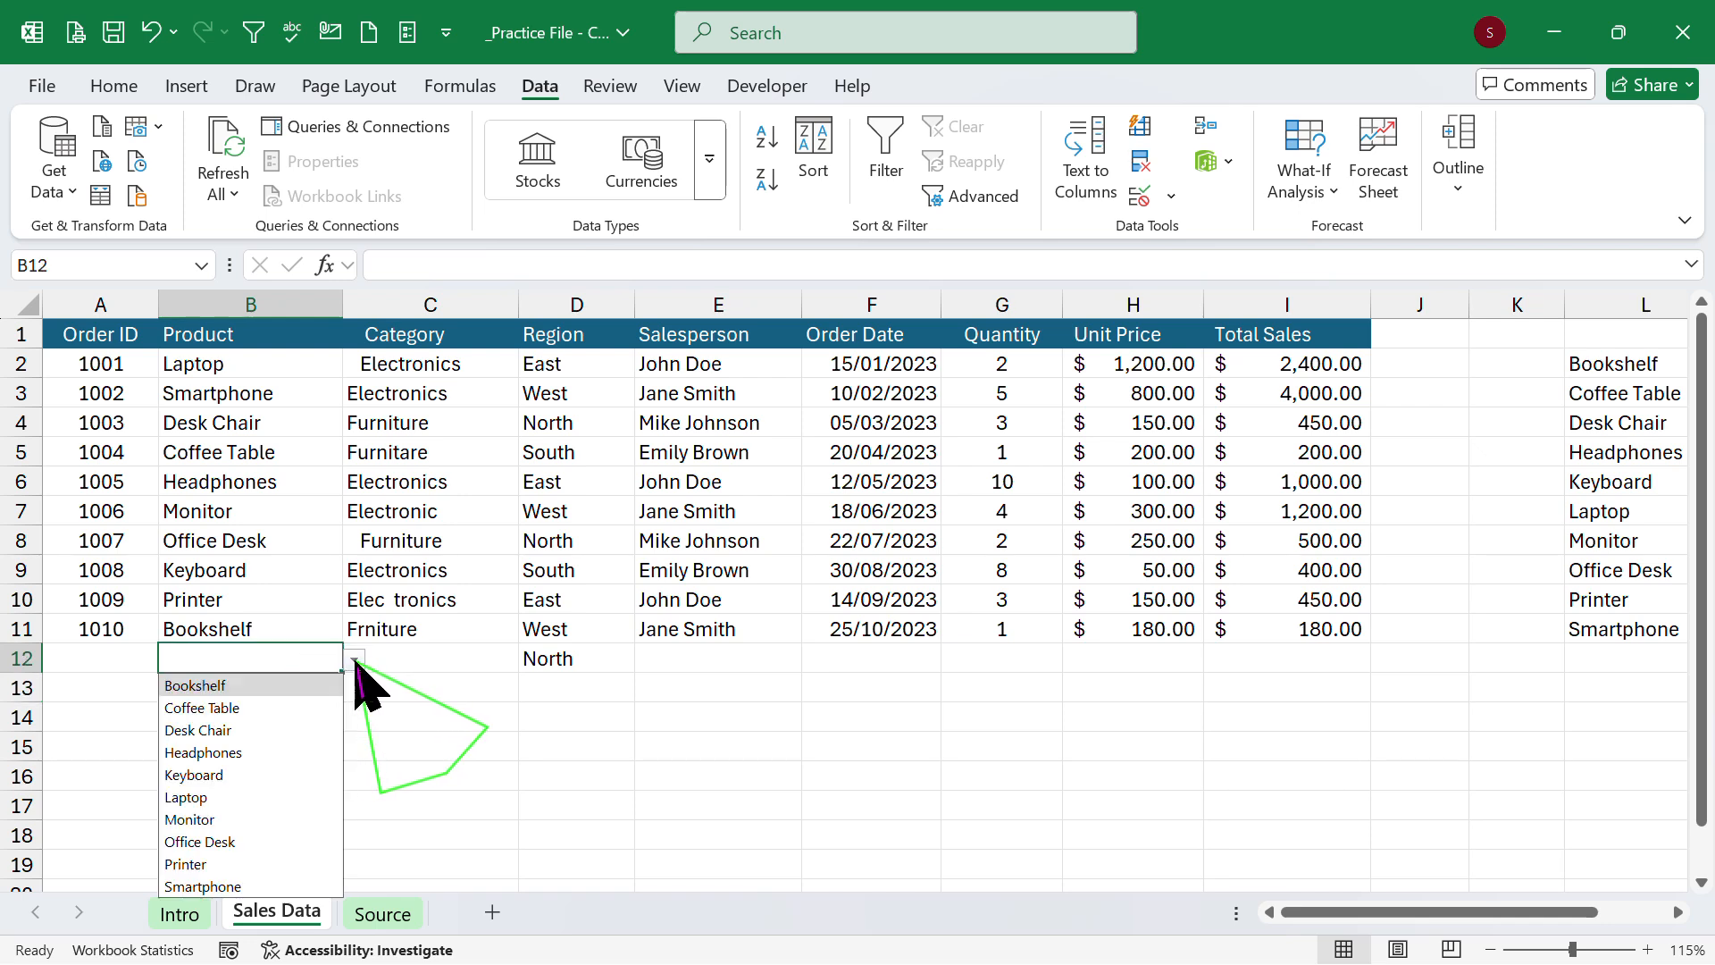
left_click(258, 710)
left_click(459, 755)
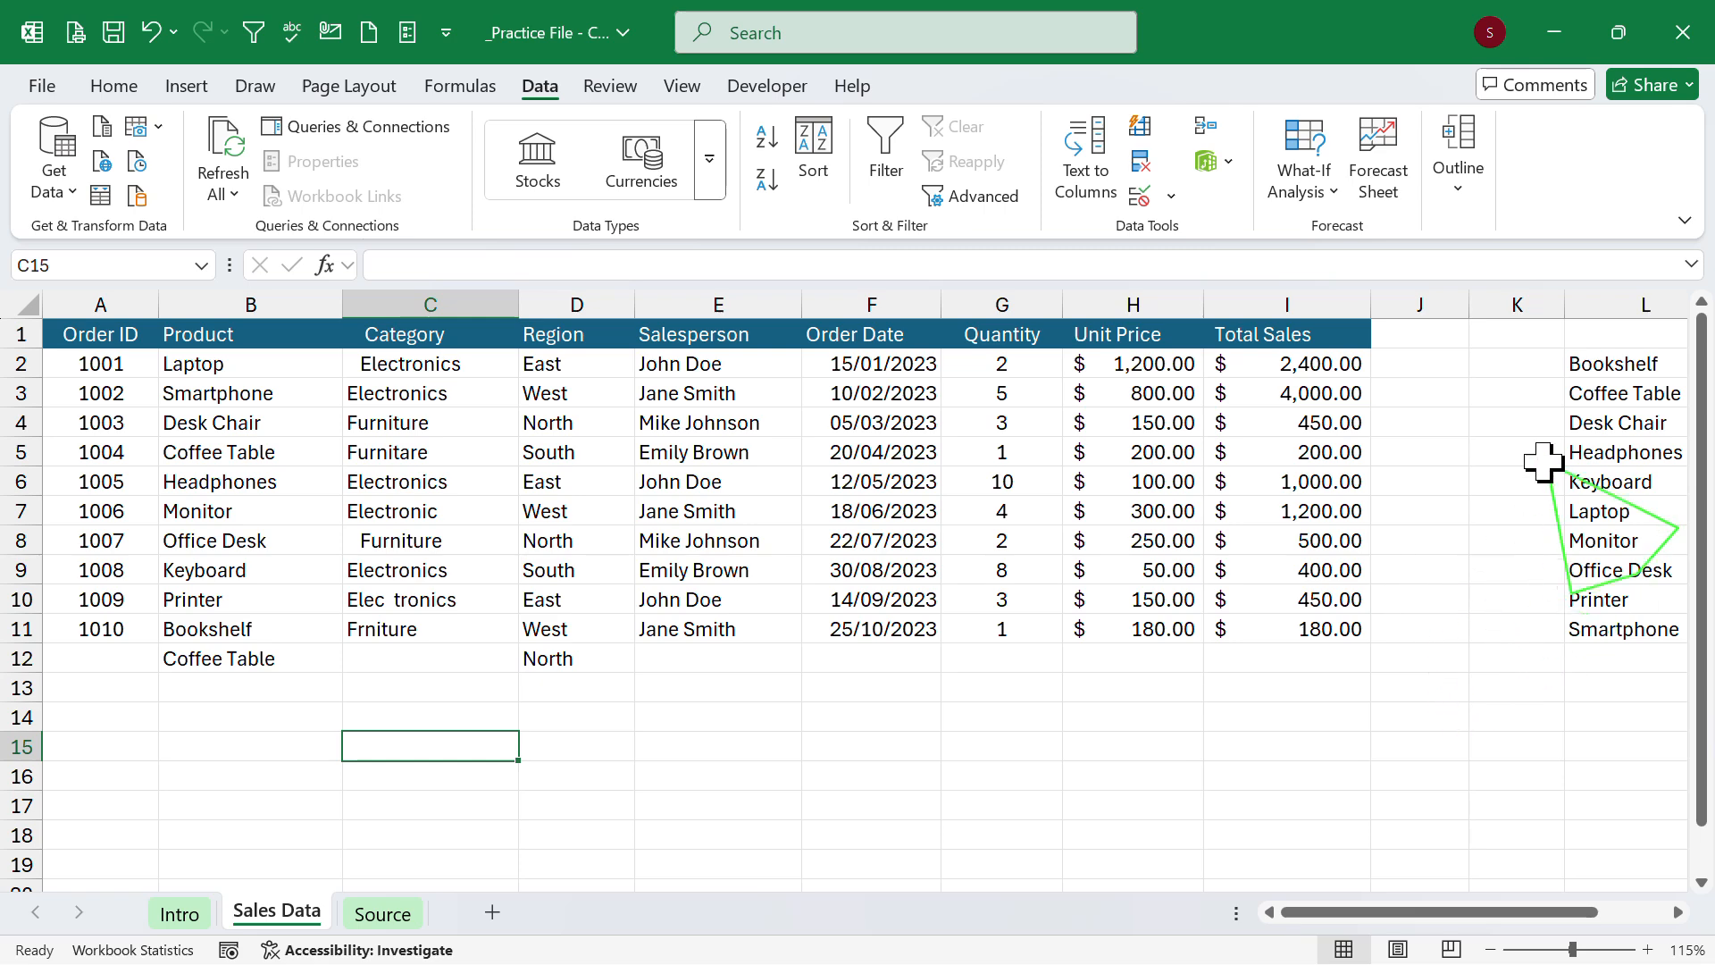
right_click(1607, 305)
left_click(1371, 618)
scroll(1367, 610, "right", 5)
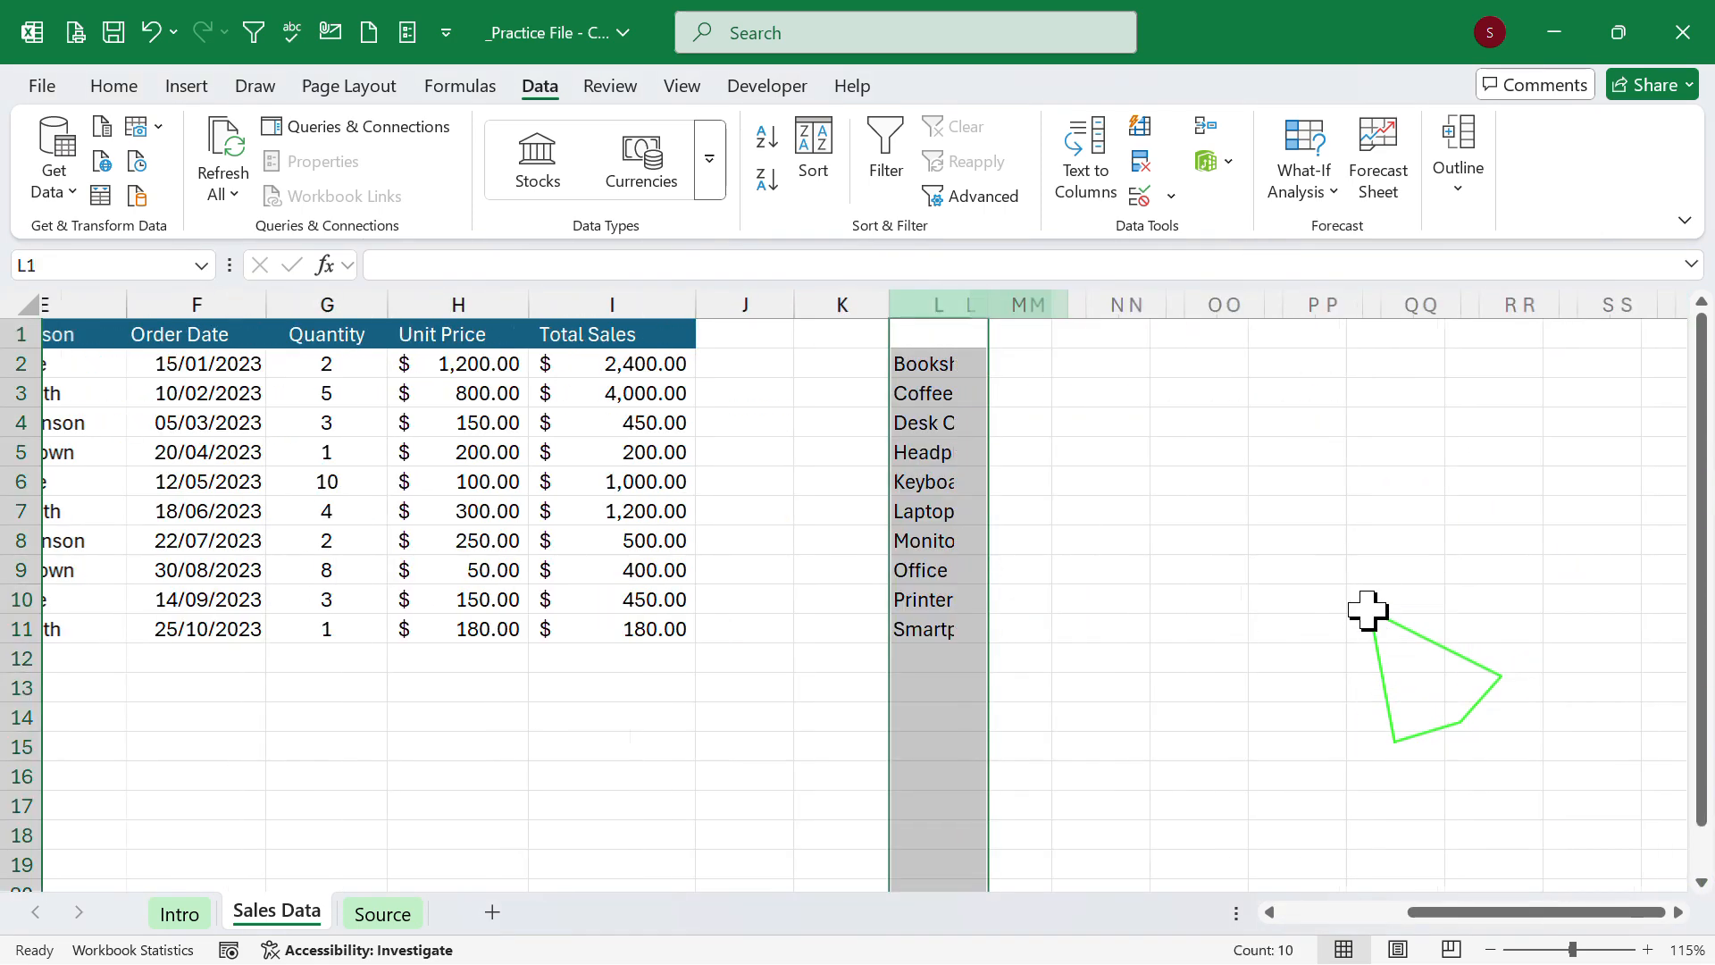
key("ctrl+z")
scroll(1209, 536, "left", 1)
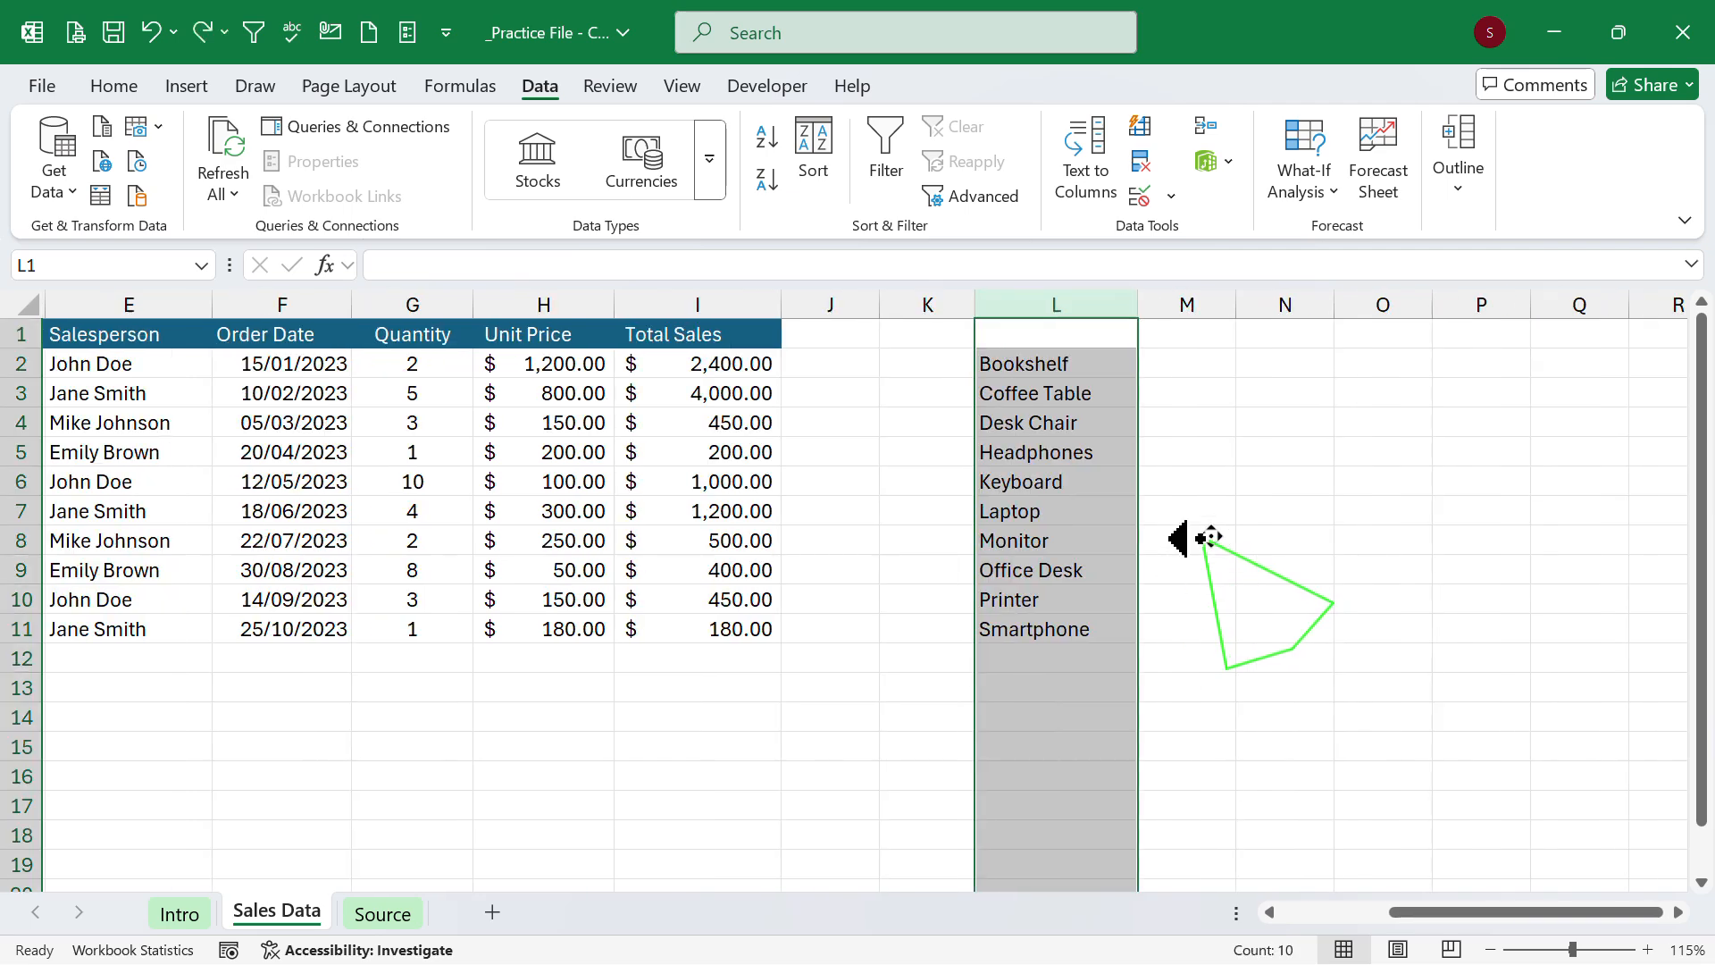
Insert a blank column before the product list in column L.
right_click(1076, 305)
left_click(1141, 572)
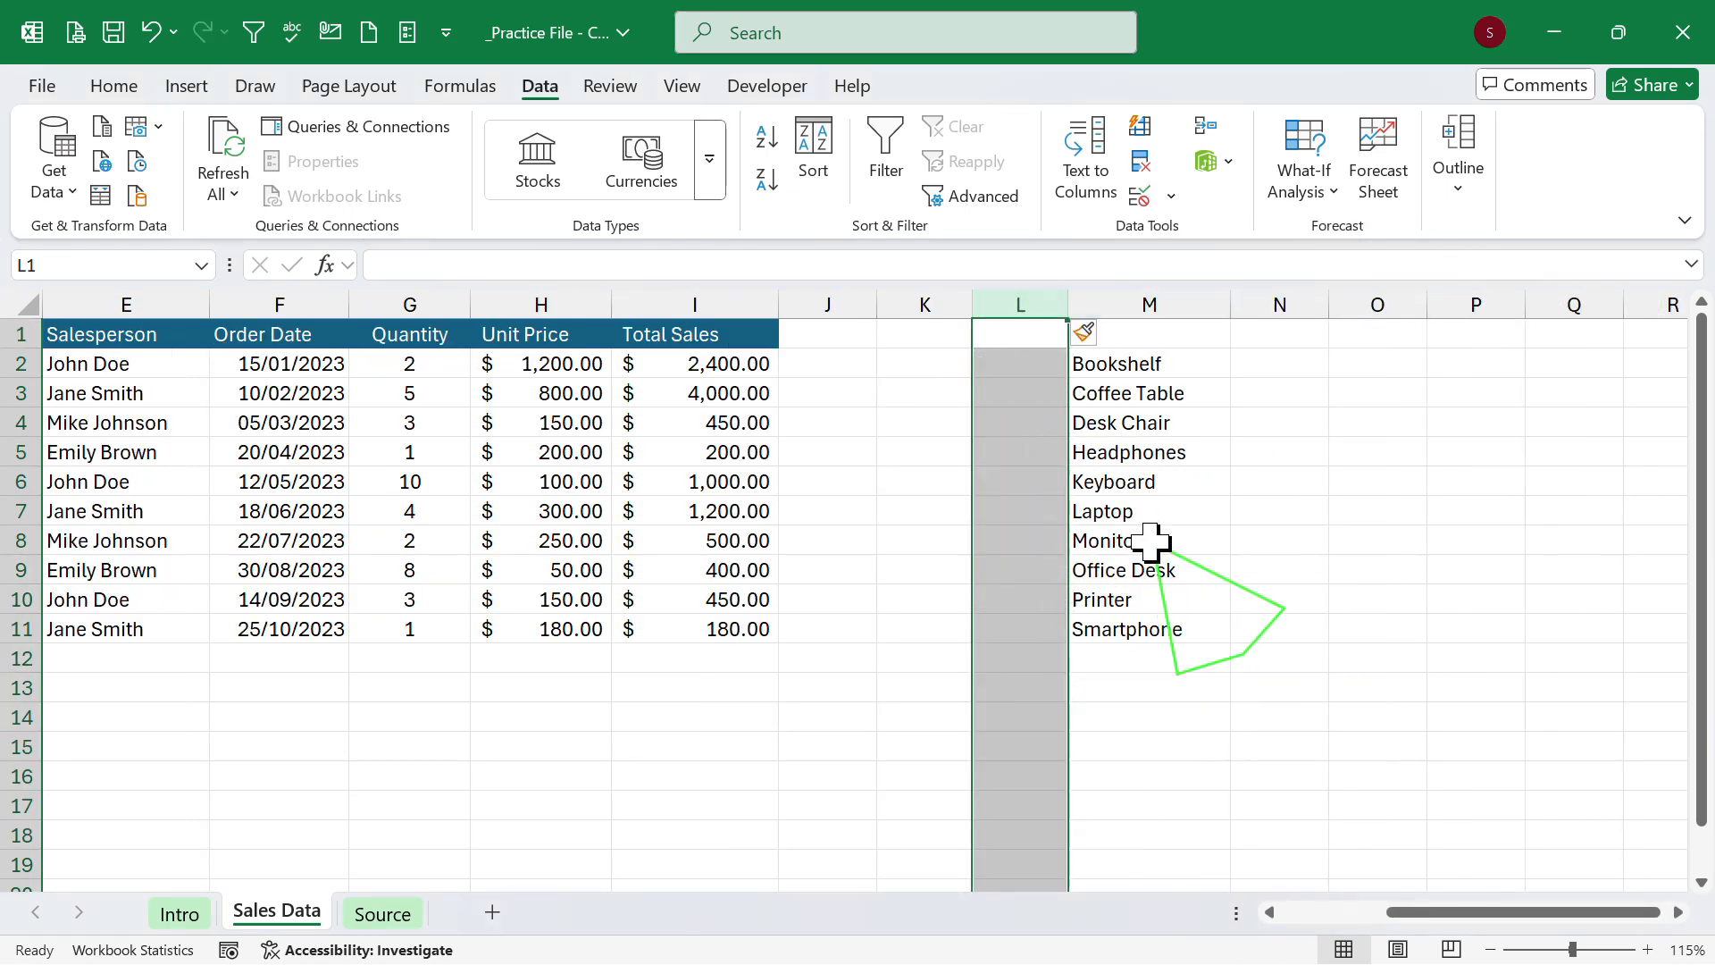
left_click(952, 365)
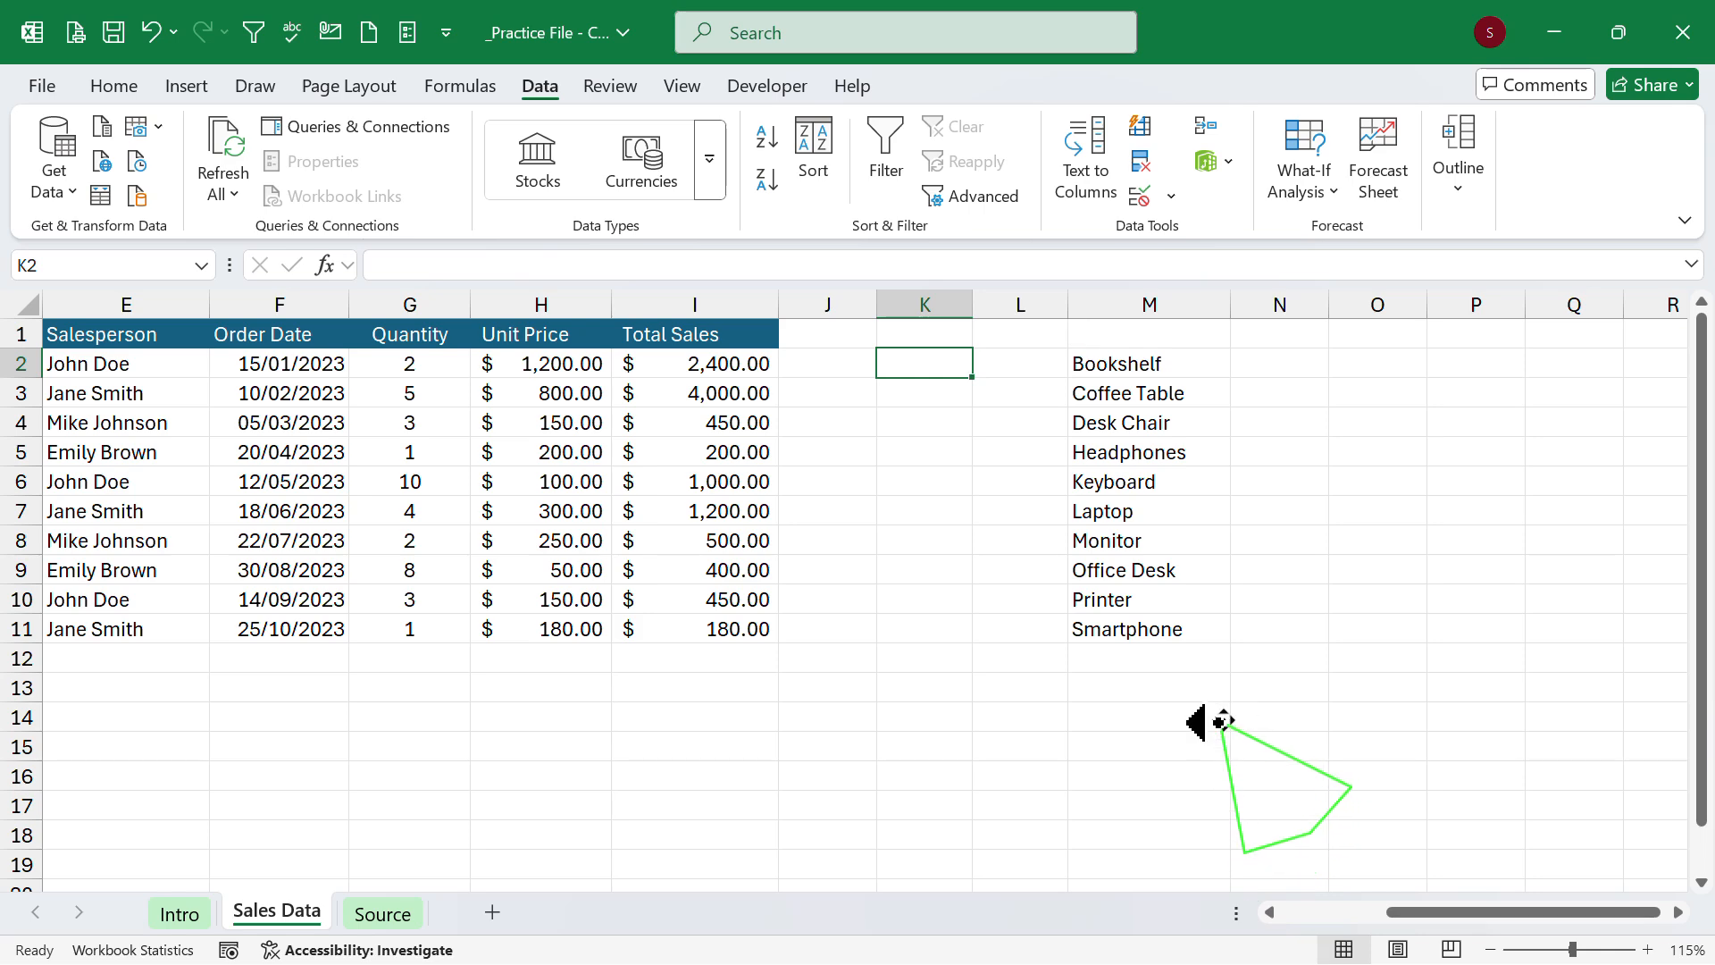
Copy the categories Electronics and Furniture from C3:C4 to K2:K3 and widen column K to fit them.
scroll(1219, 722, "left", 4)
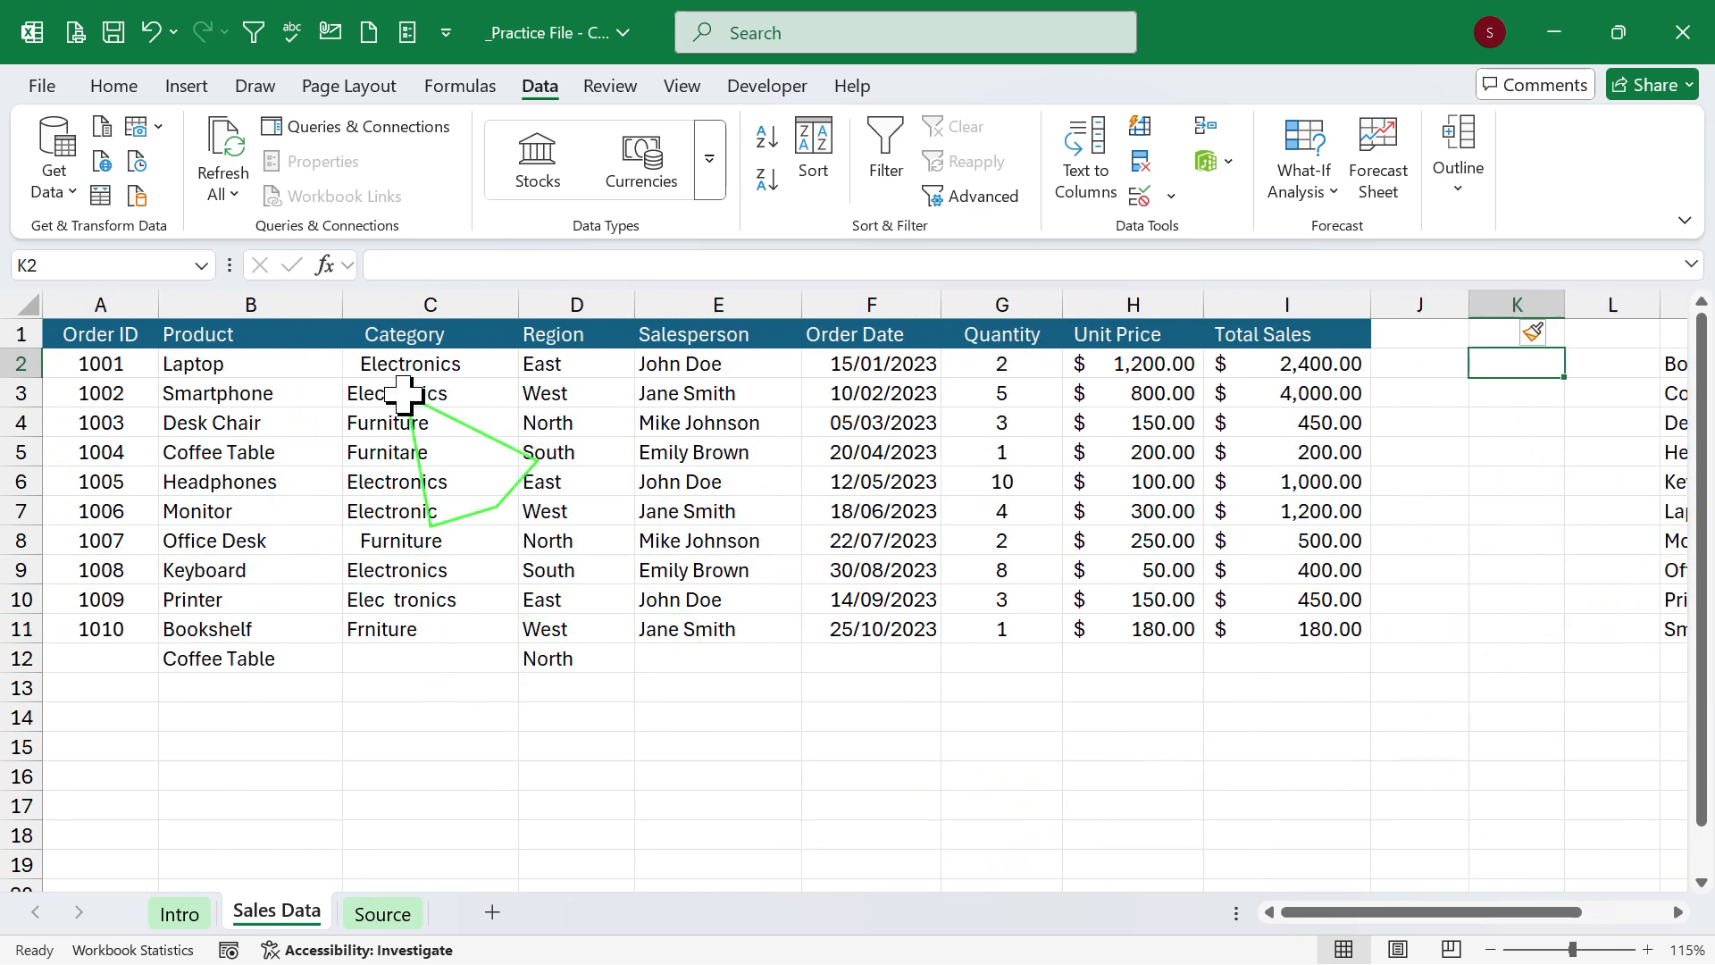
left_click_drag(403, 393, 403, 423)
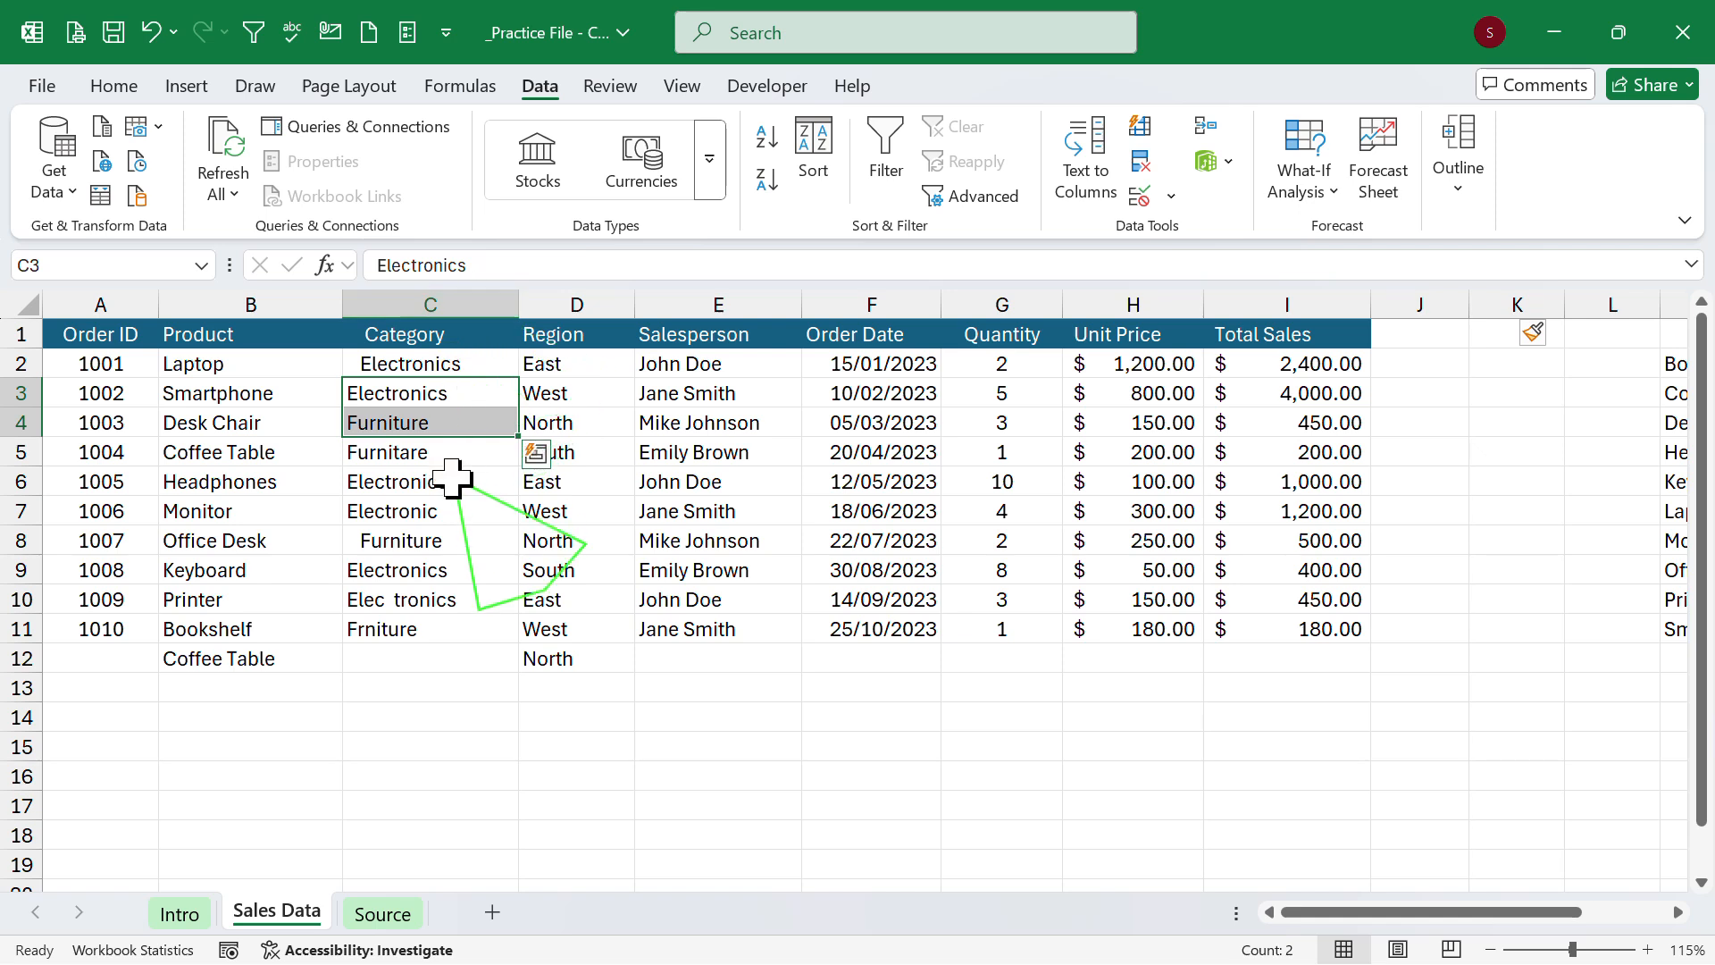
key("ctrl+c")
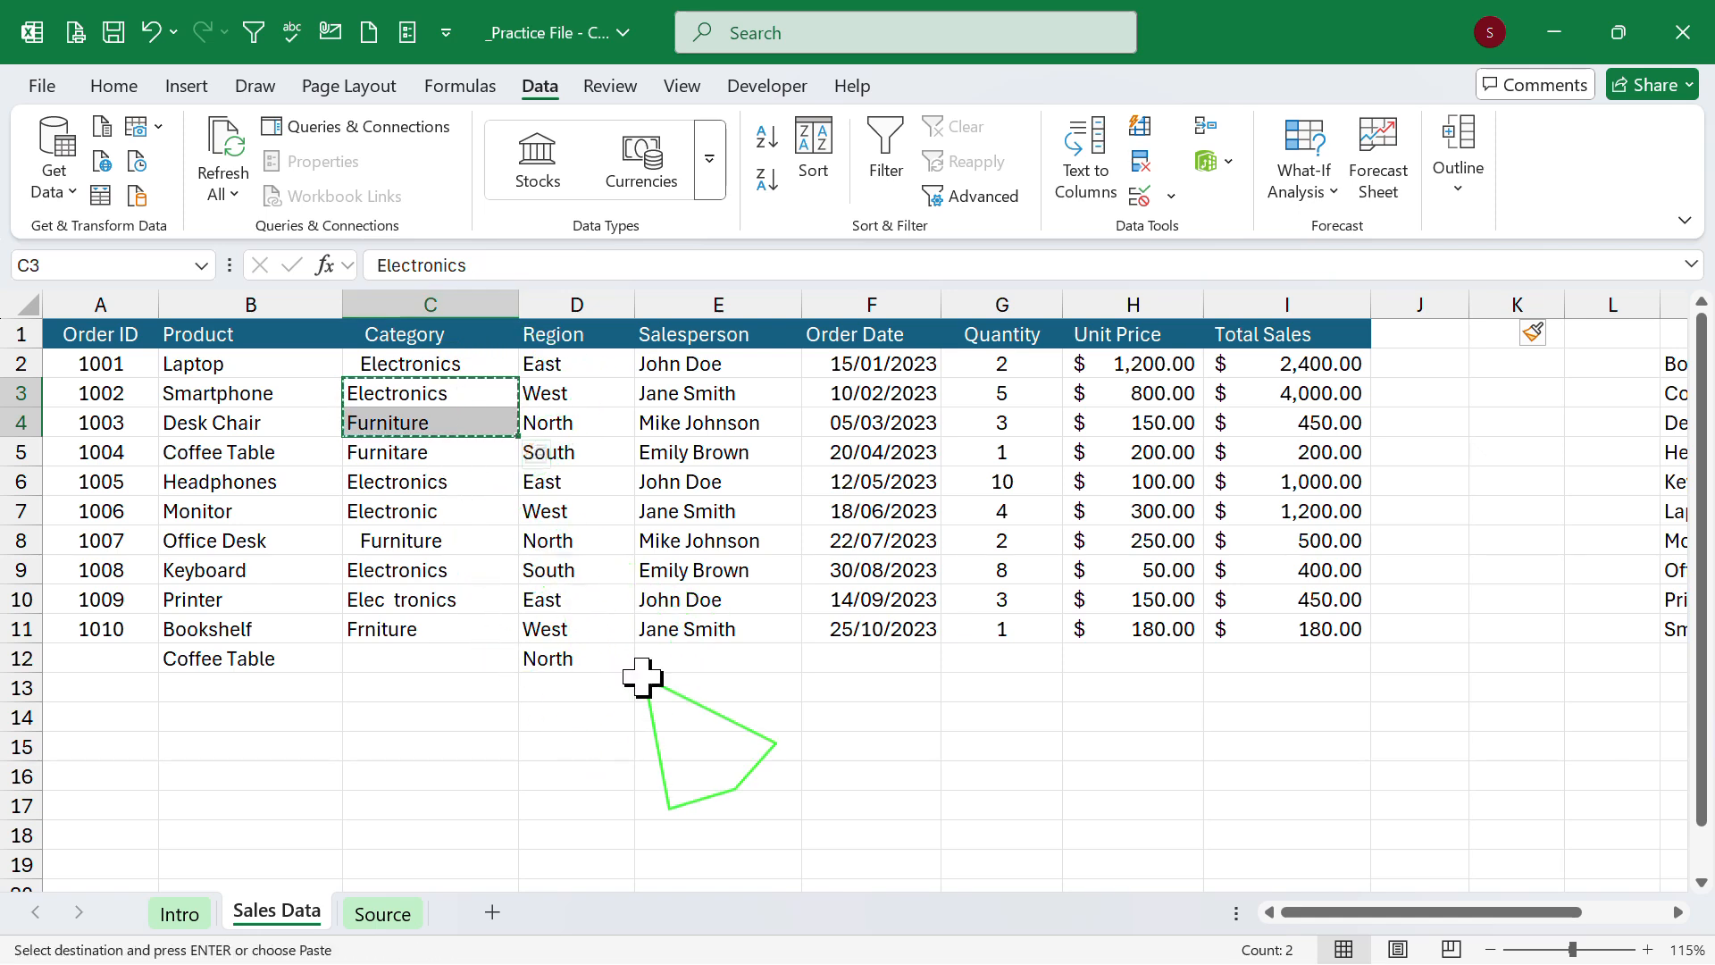
left_click(1512, 366)
key("Return")
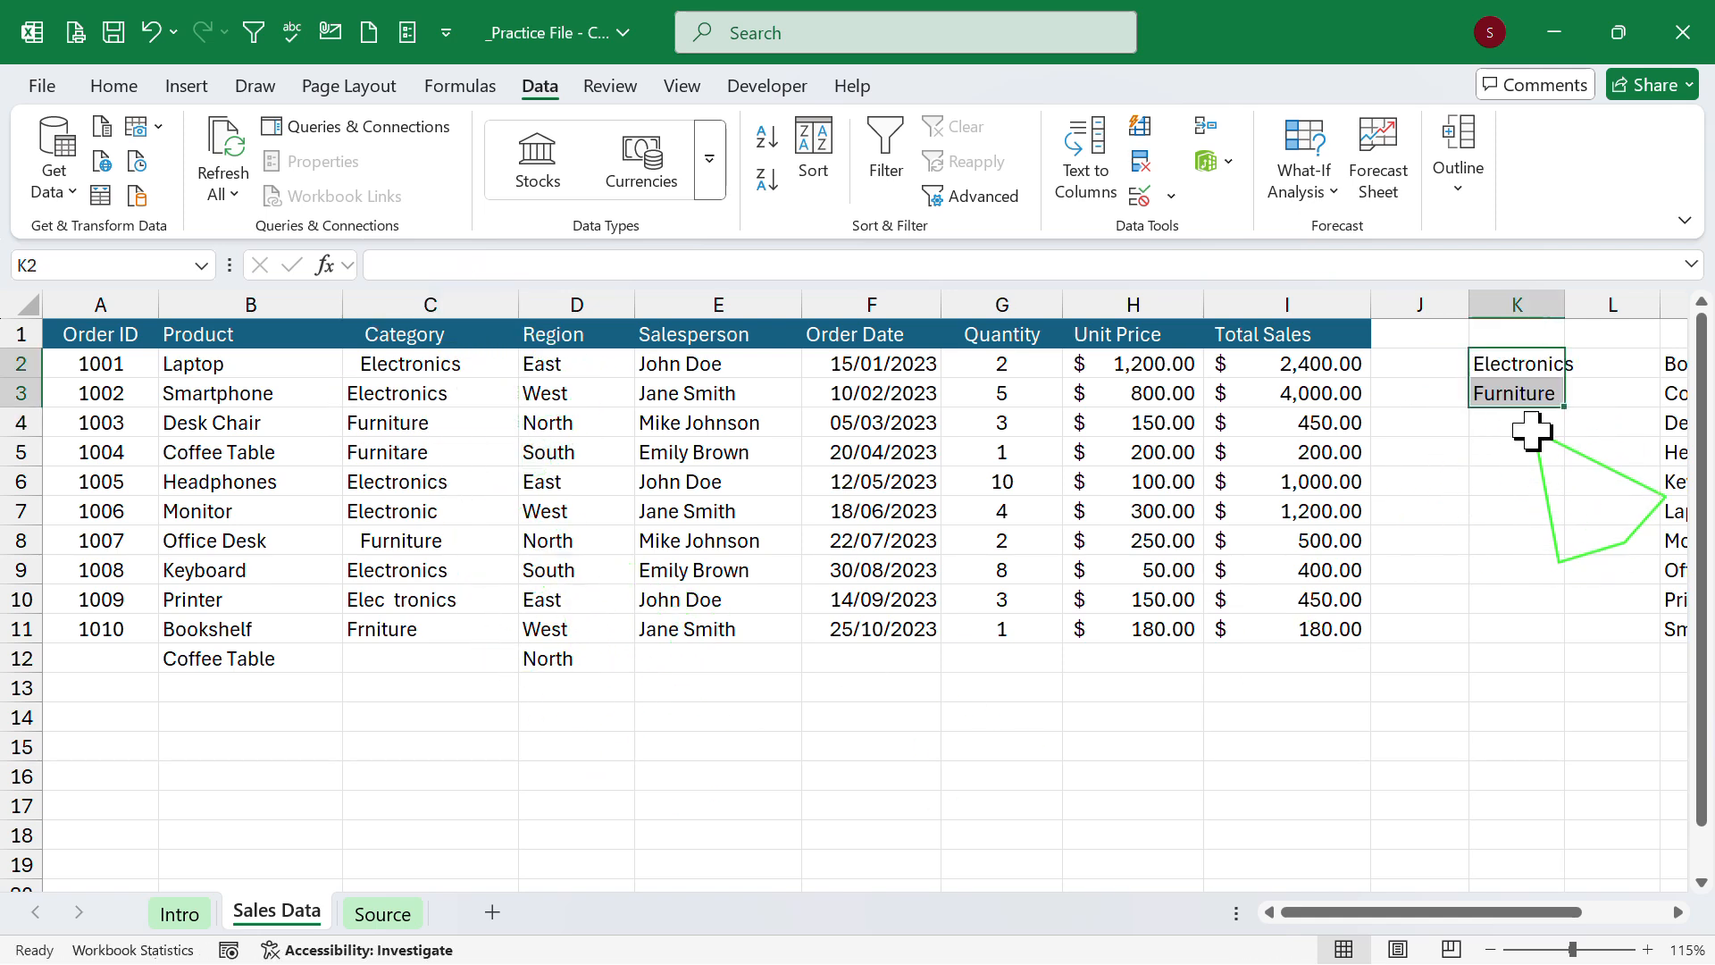
left_click(1538, 514)
left_click_drag(1565, 304, 1575, 307)
left_click_drag(1531, 369, 1533, 389)
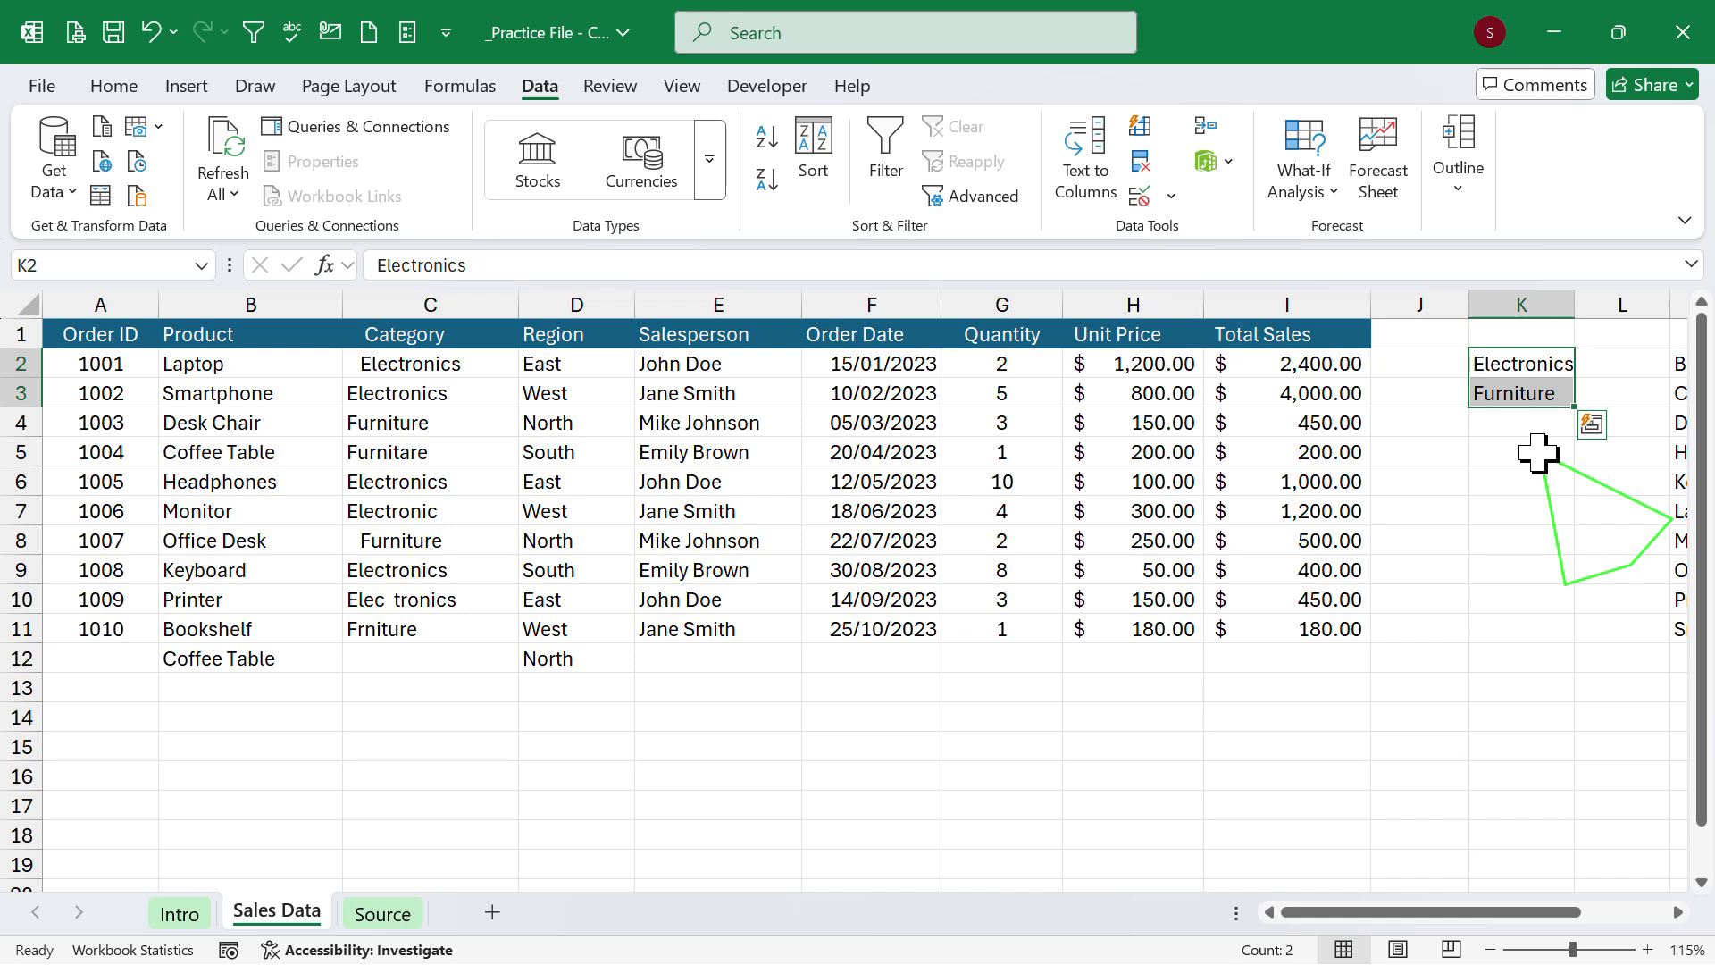
key("ctrl+t")
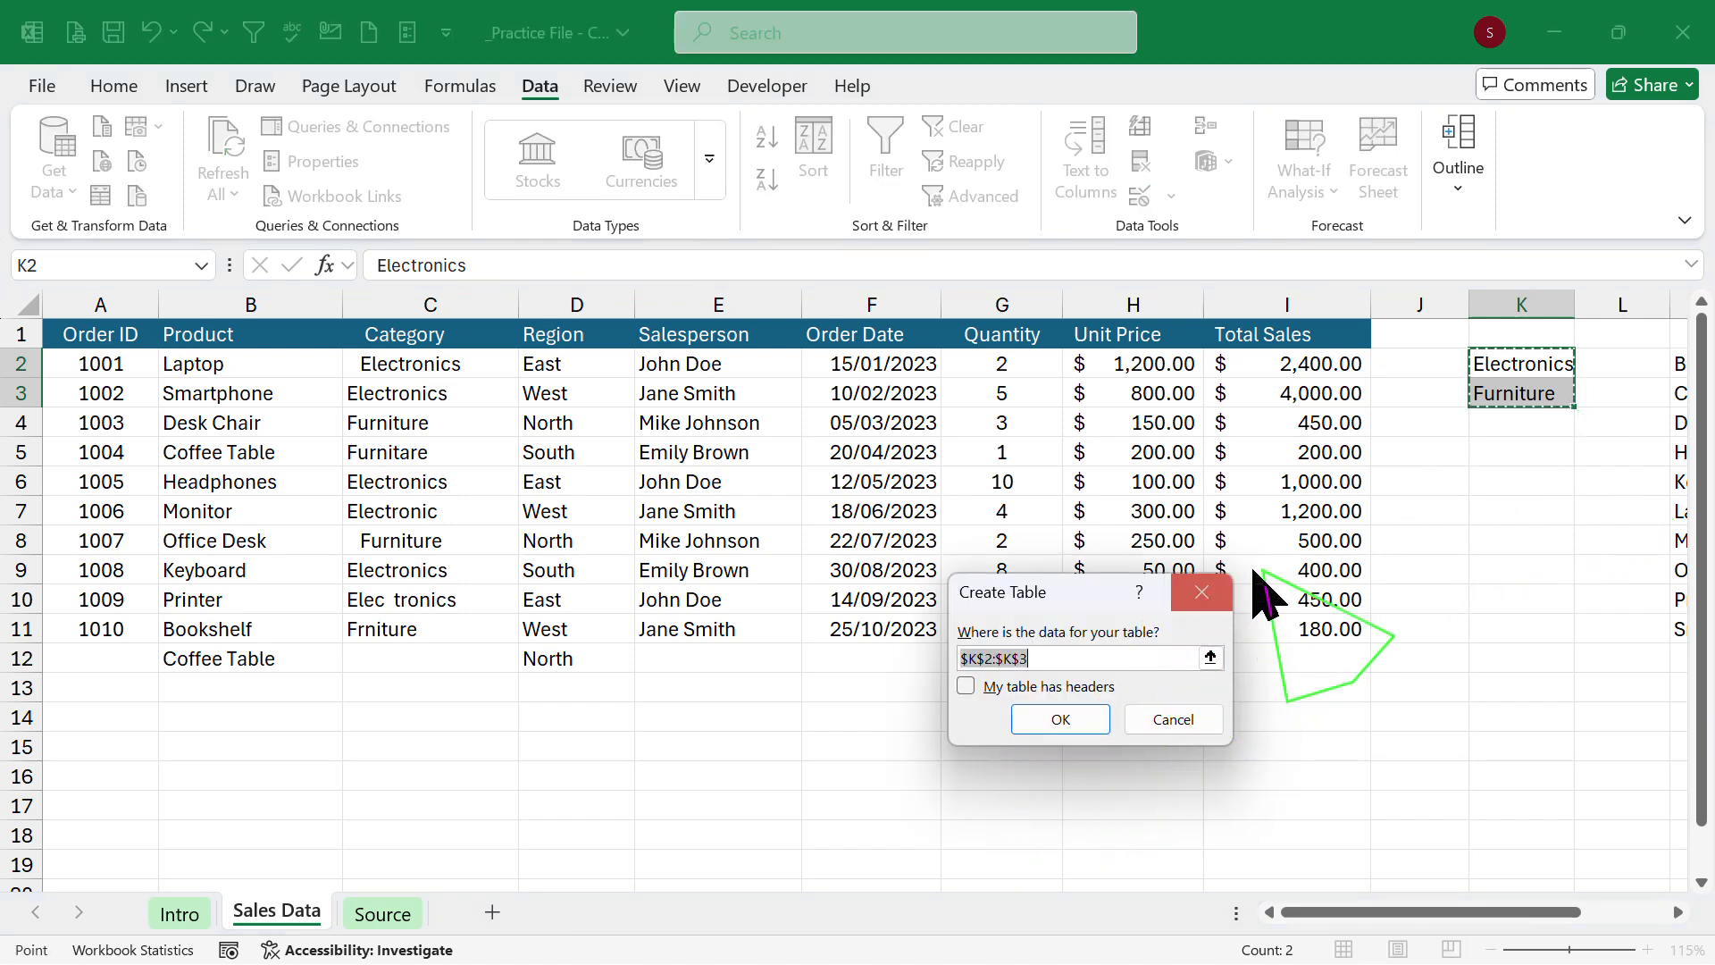
left_click(1340, 487)
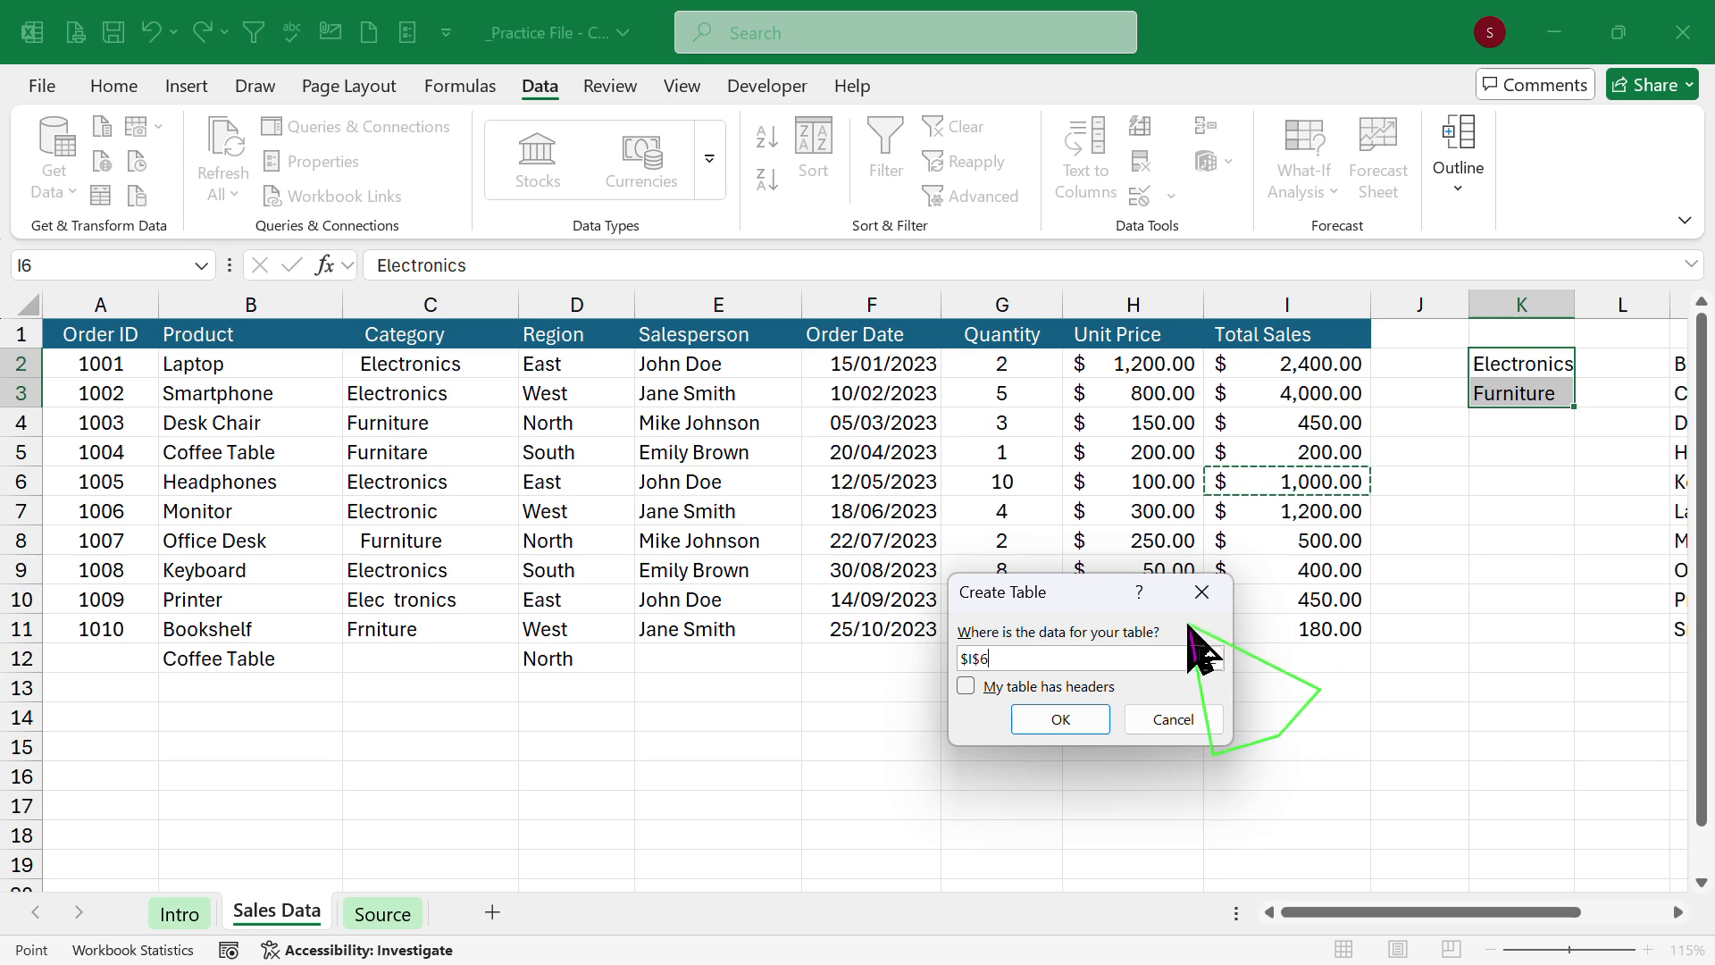
left_click(1203, 596)
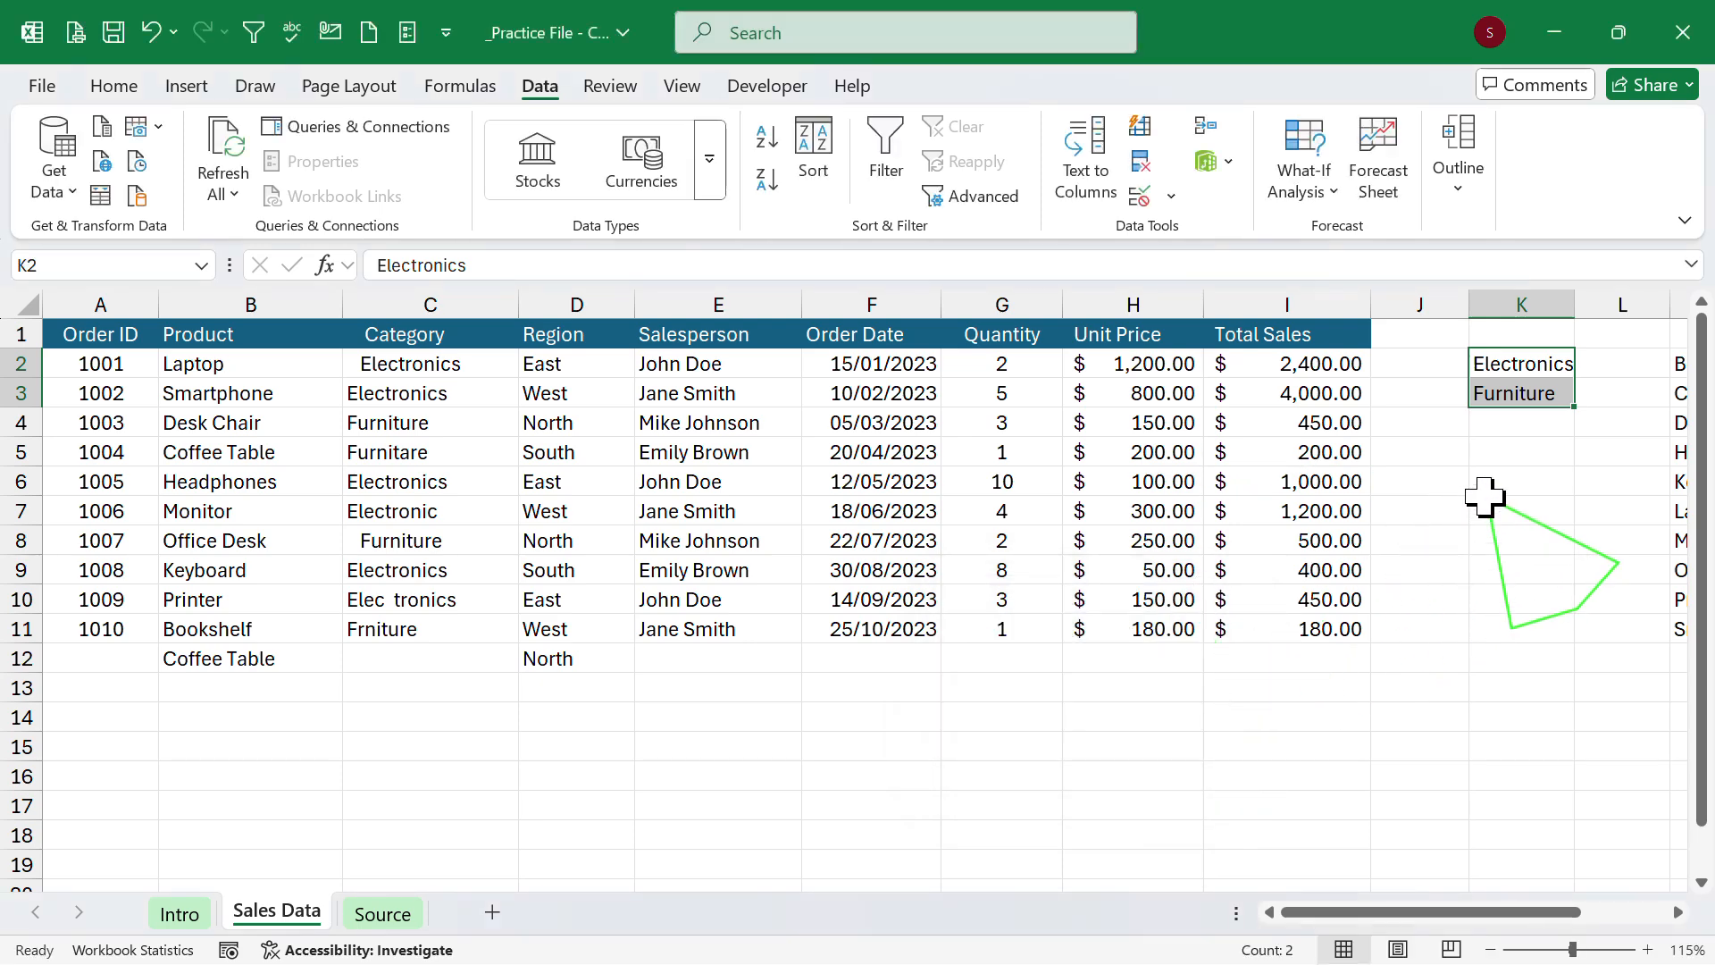
Convert the category list in K2:K3 into a table without marking an existing header row.
left_click(198, 87)
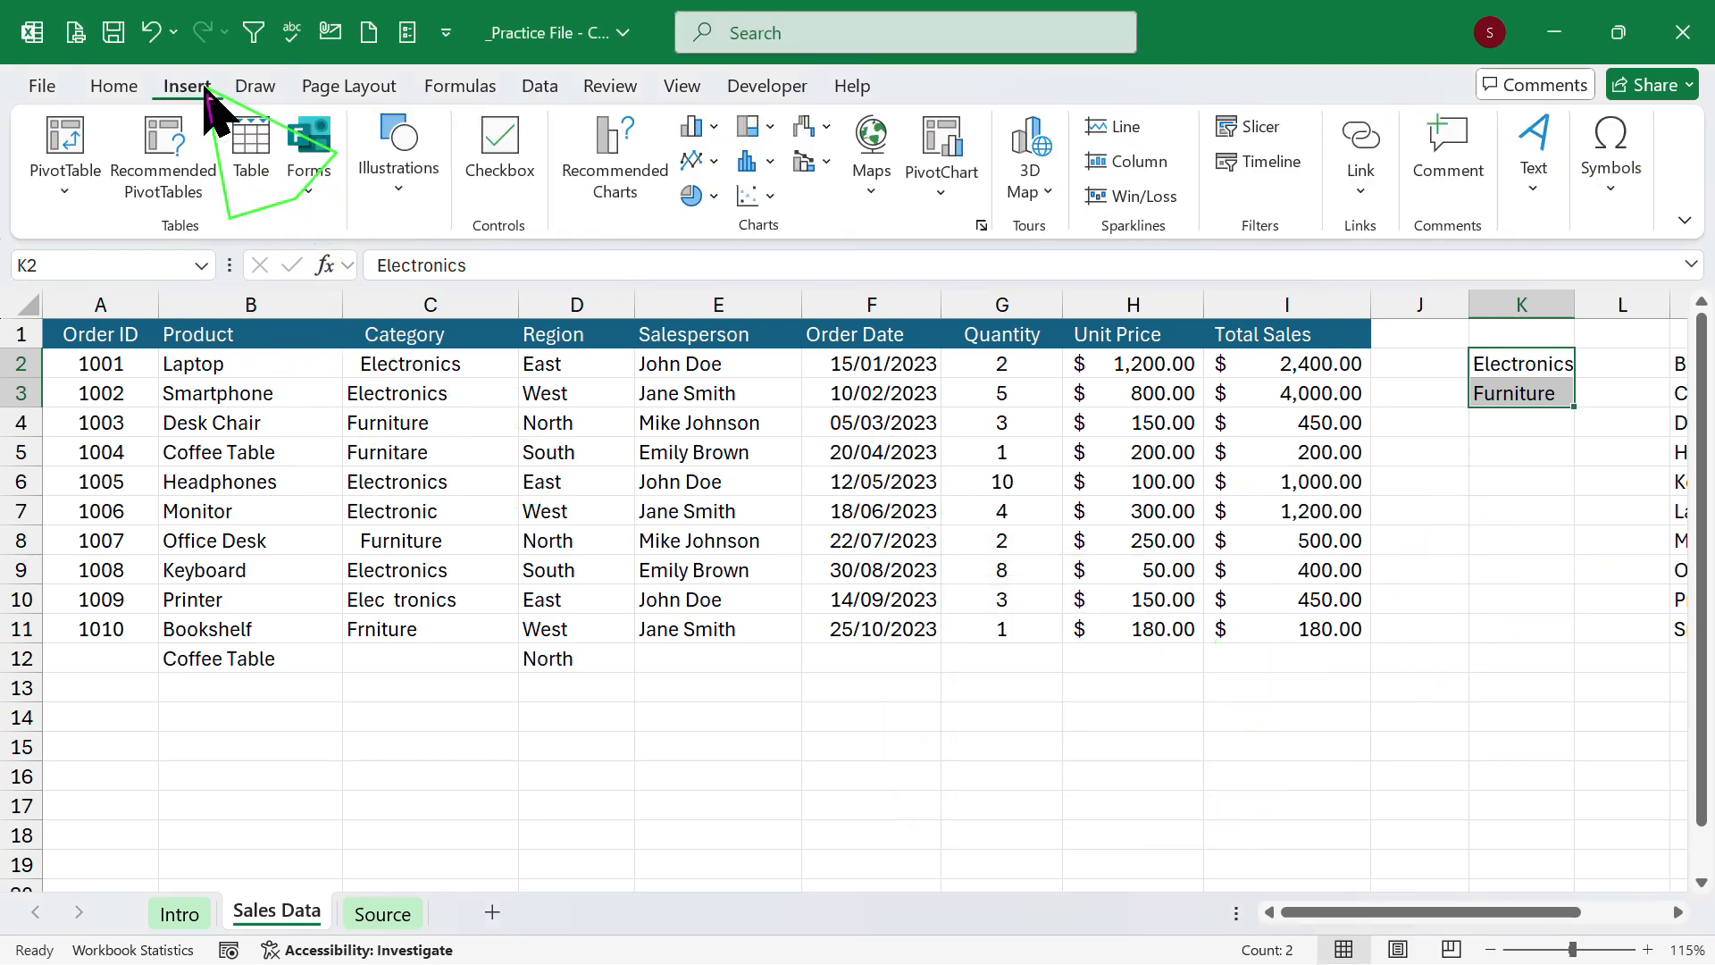
left_click(252, 161)
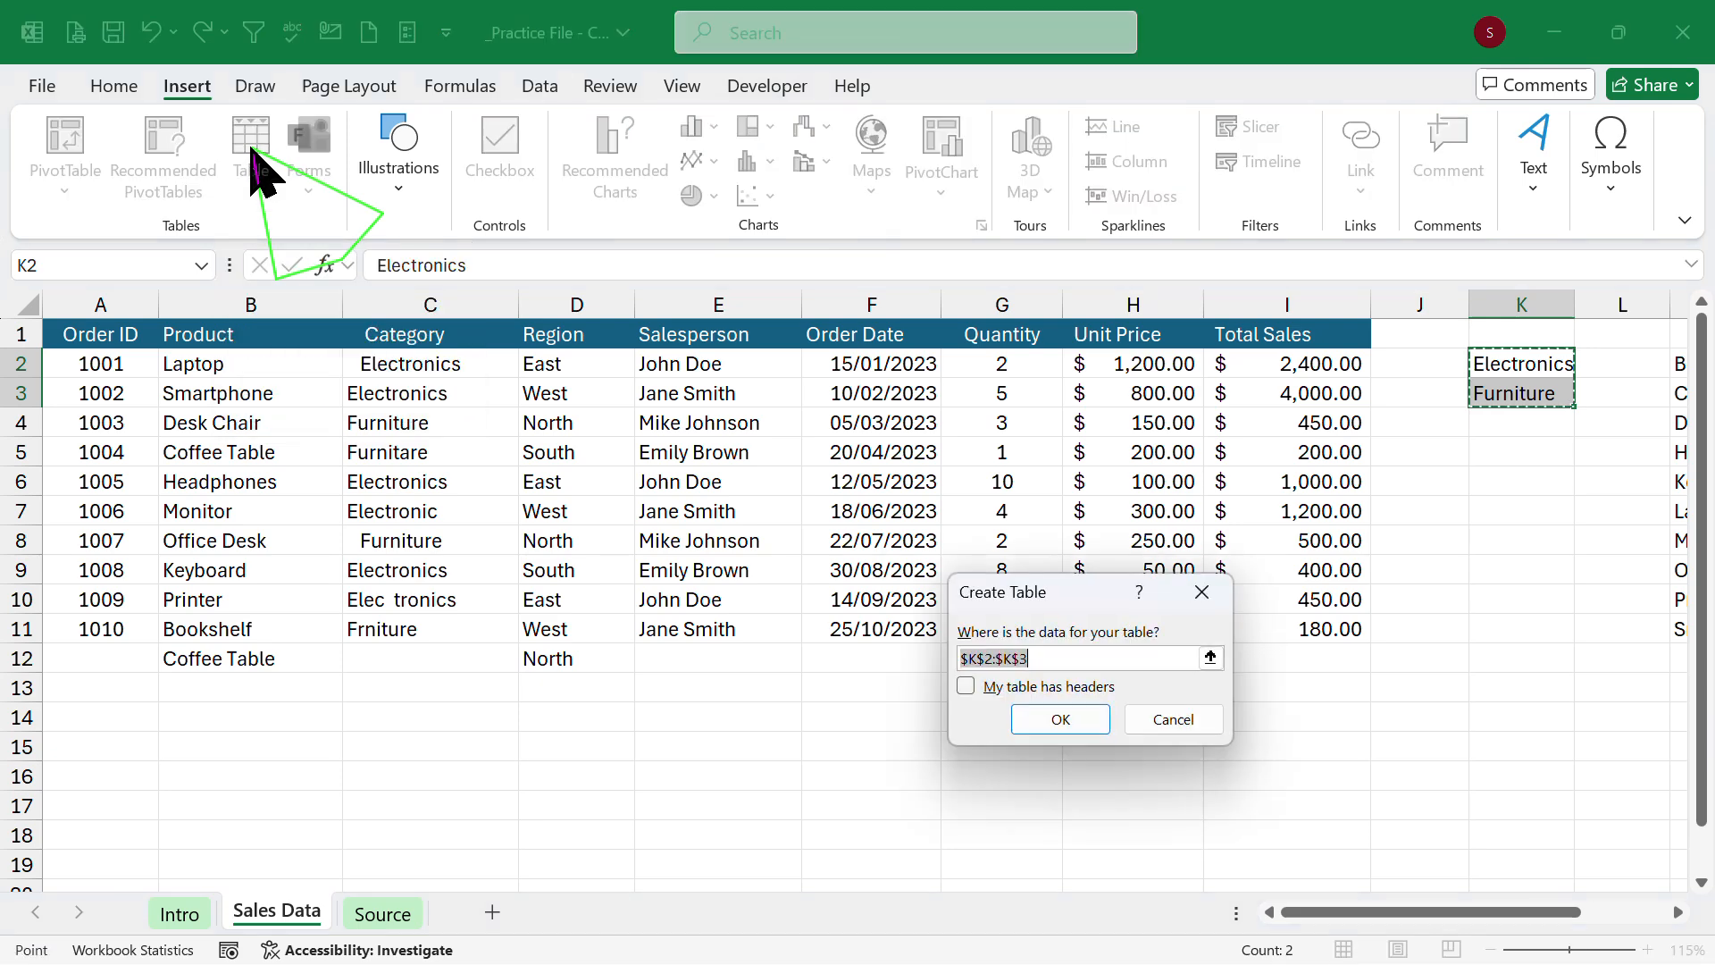
left_click(1067, 725)
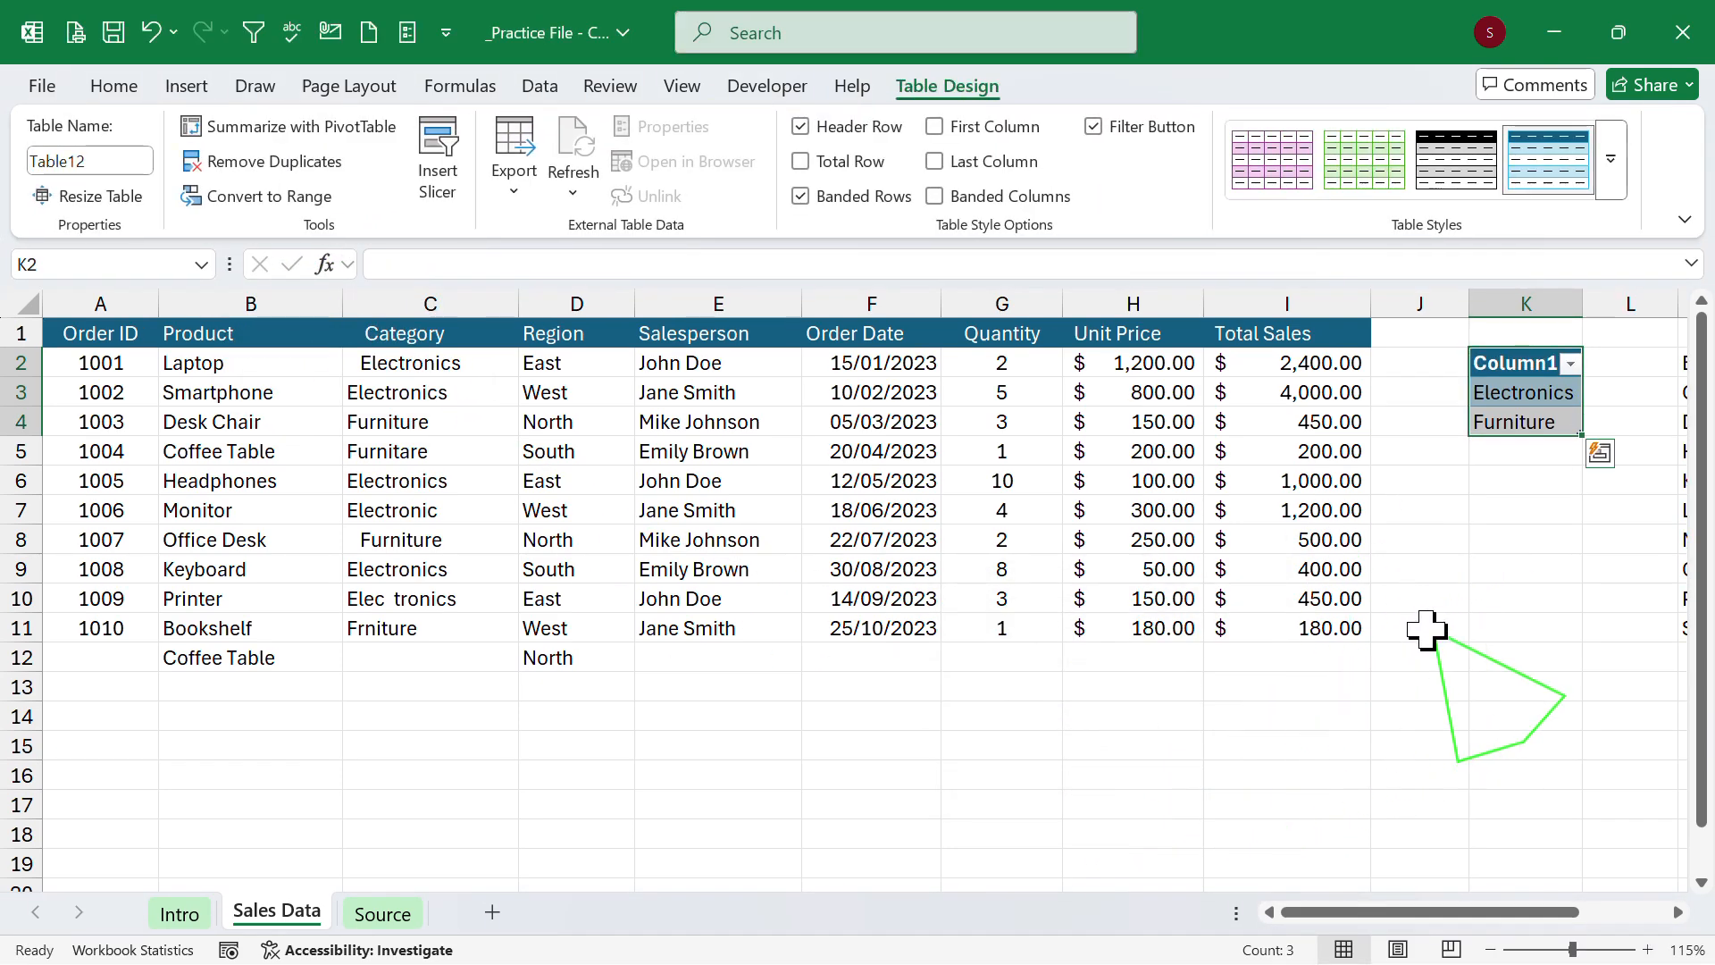
left_click(1511, 374)
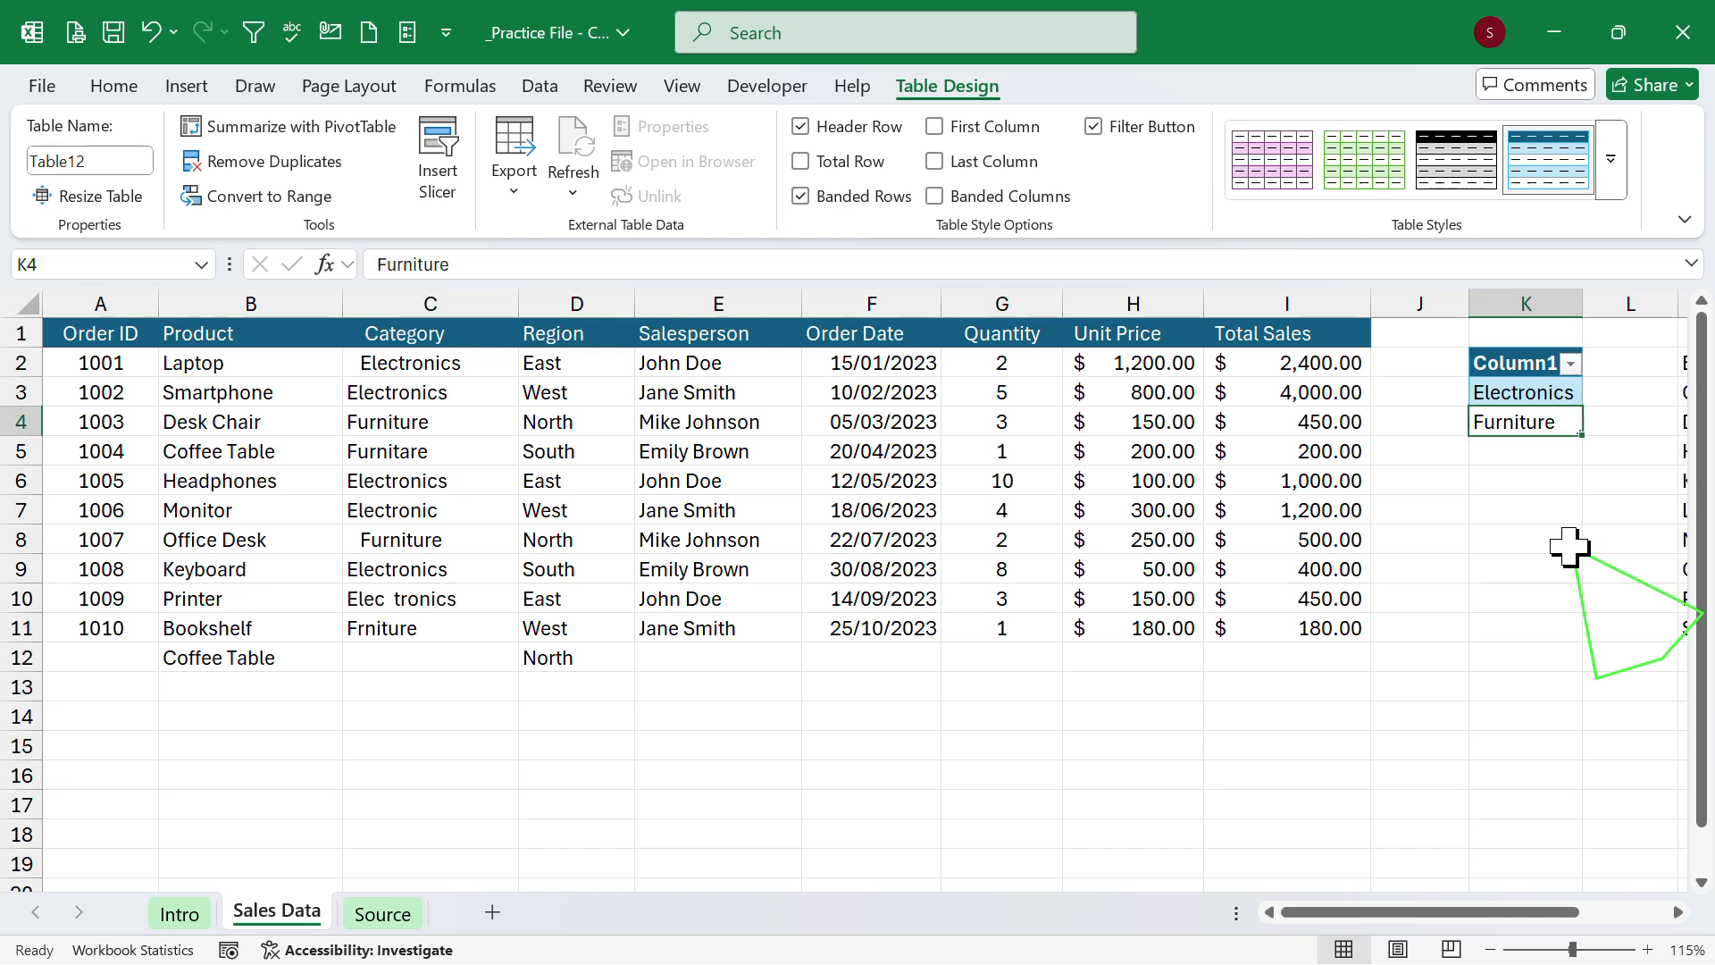
Apply list data validation to Category cells C2:C19 with the source =$K$3:$K$4.
left_click_drag(448, 363, 384, 856)
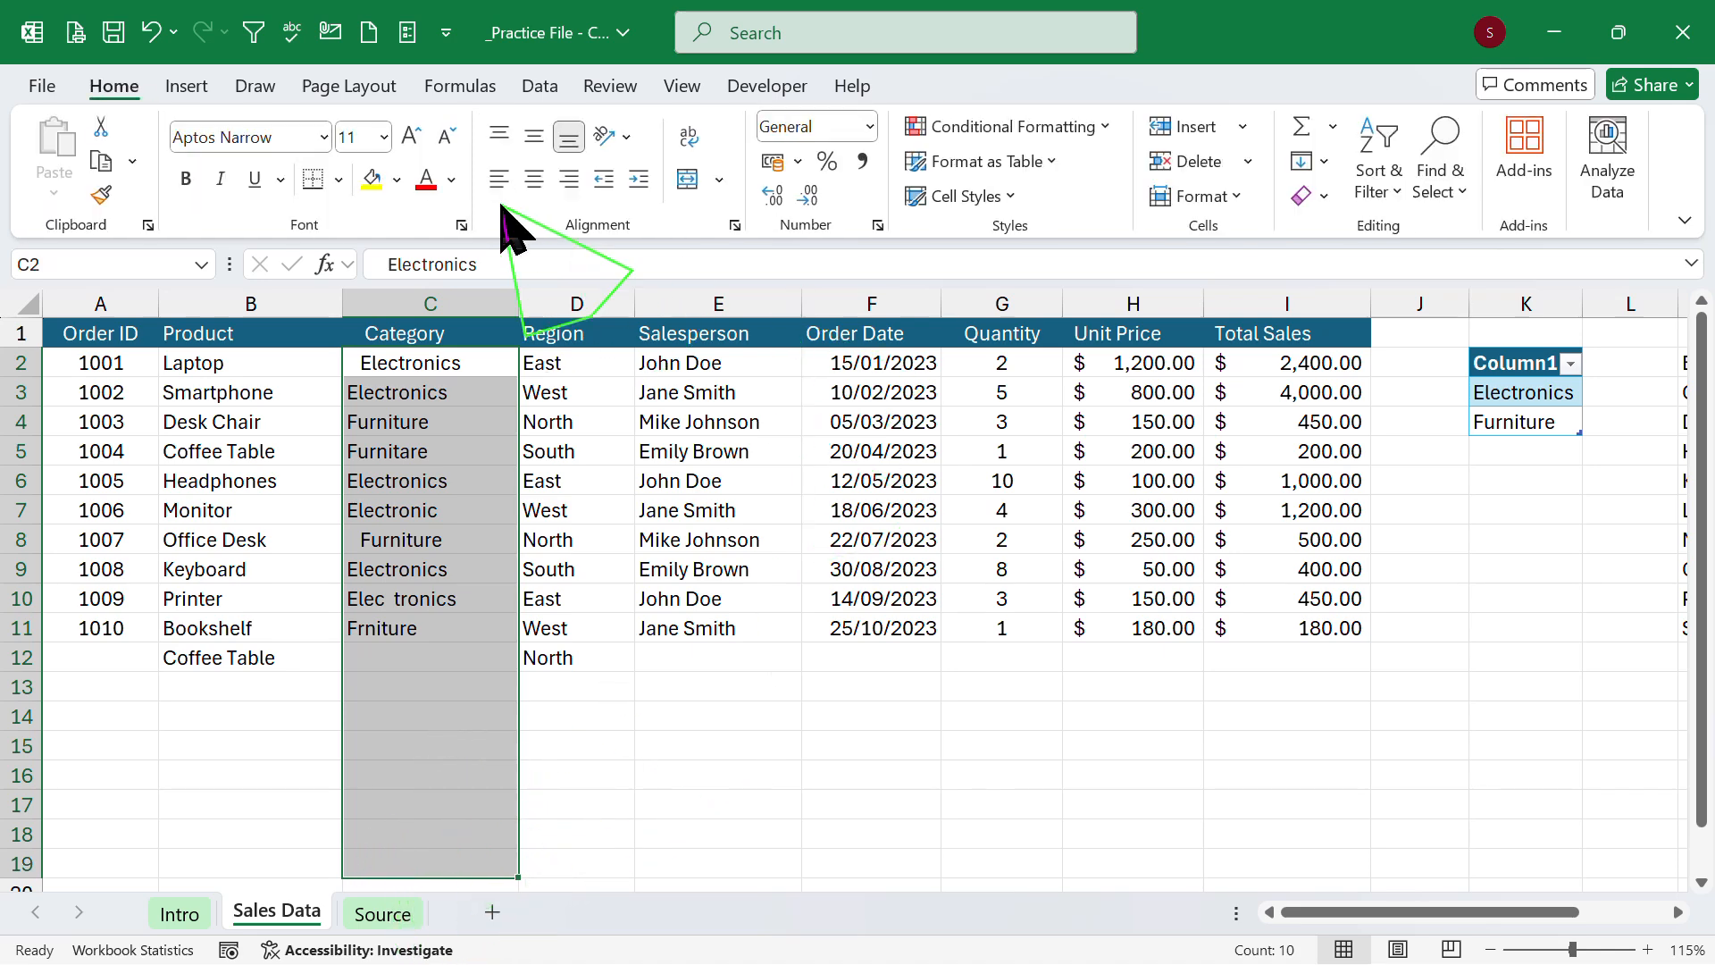
left_click(540, 85)
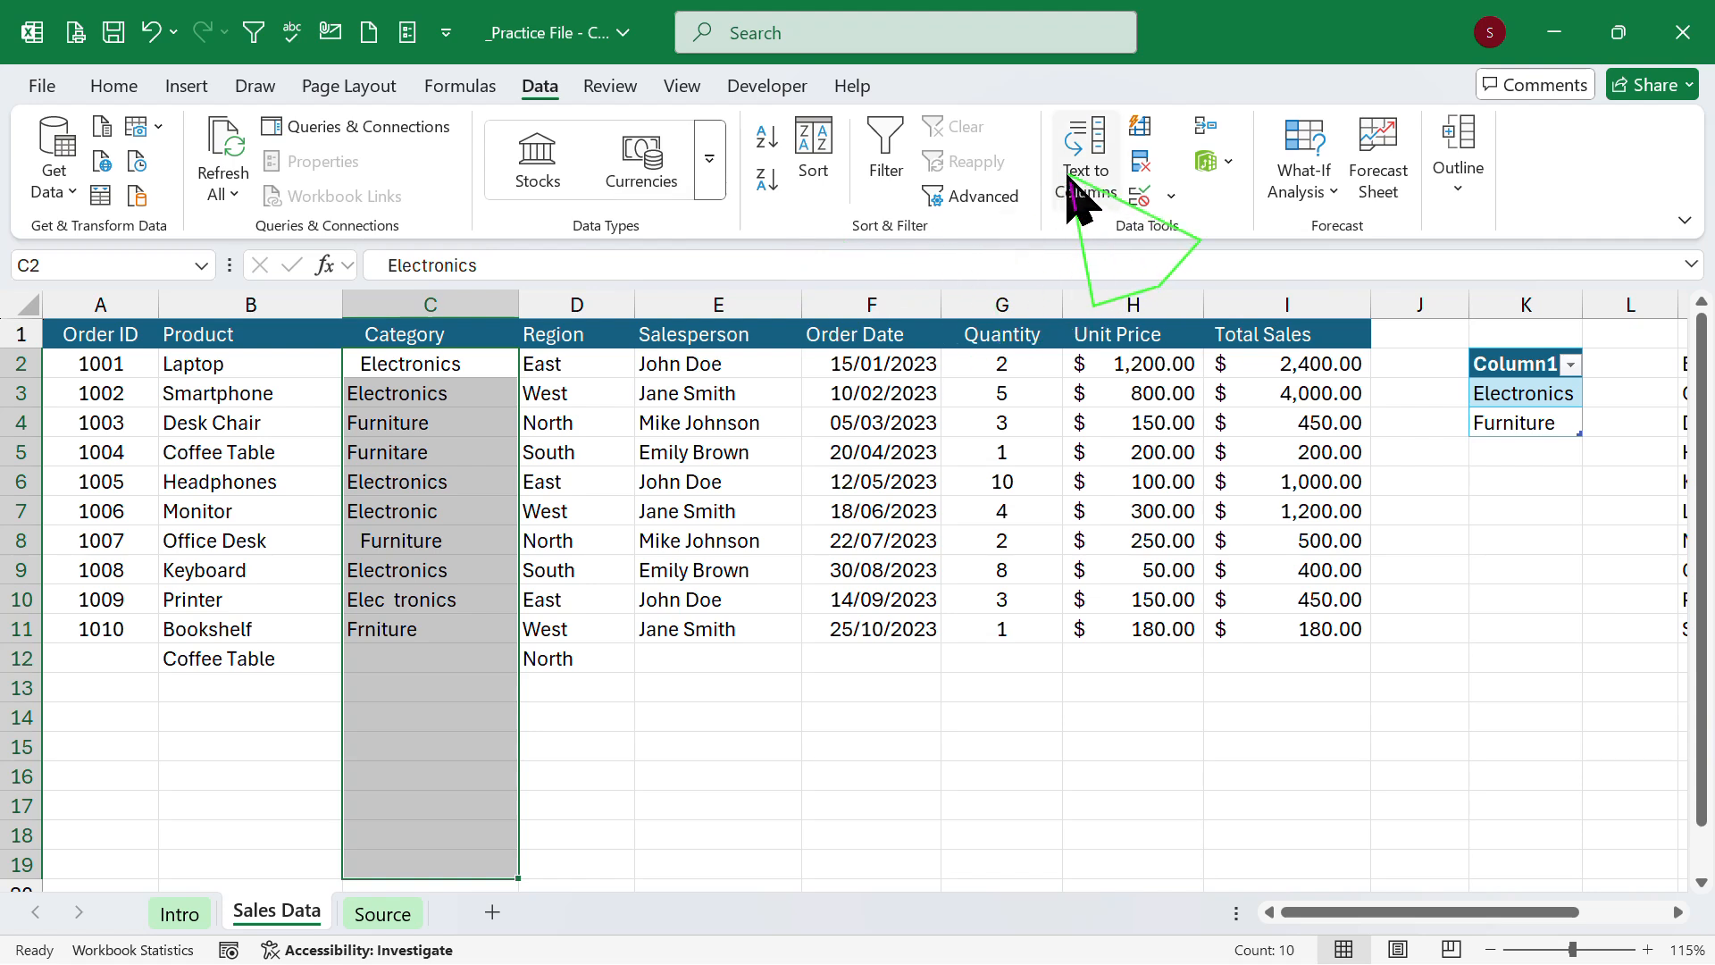
left_click(1143, 197)
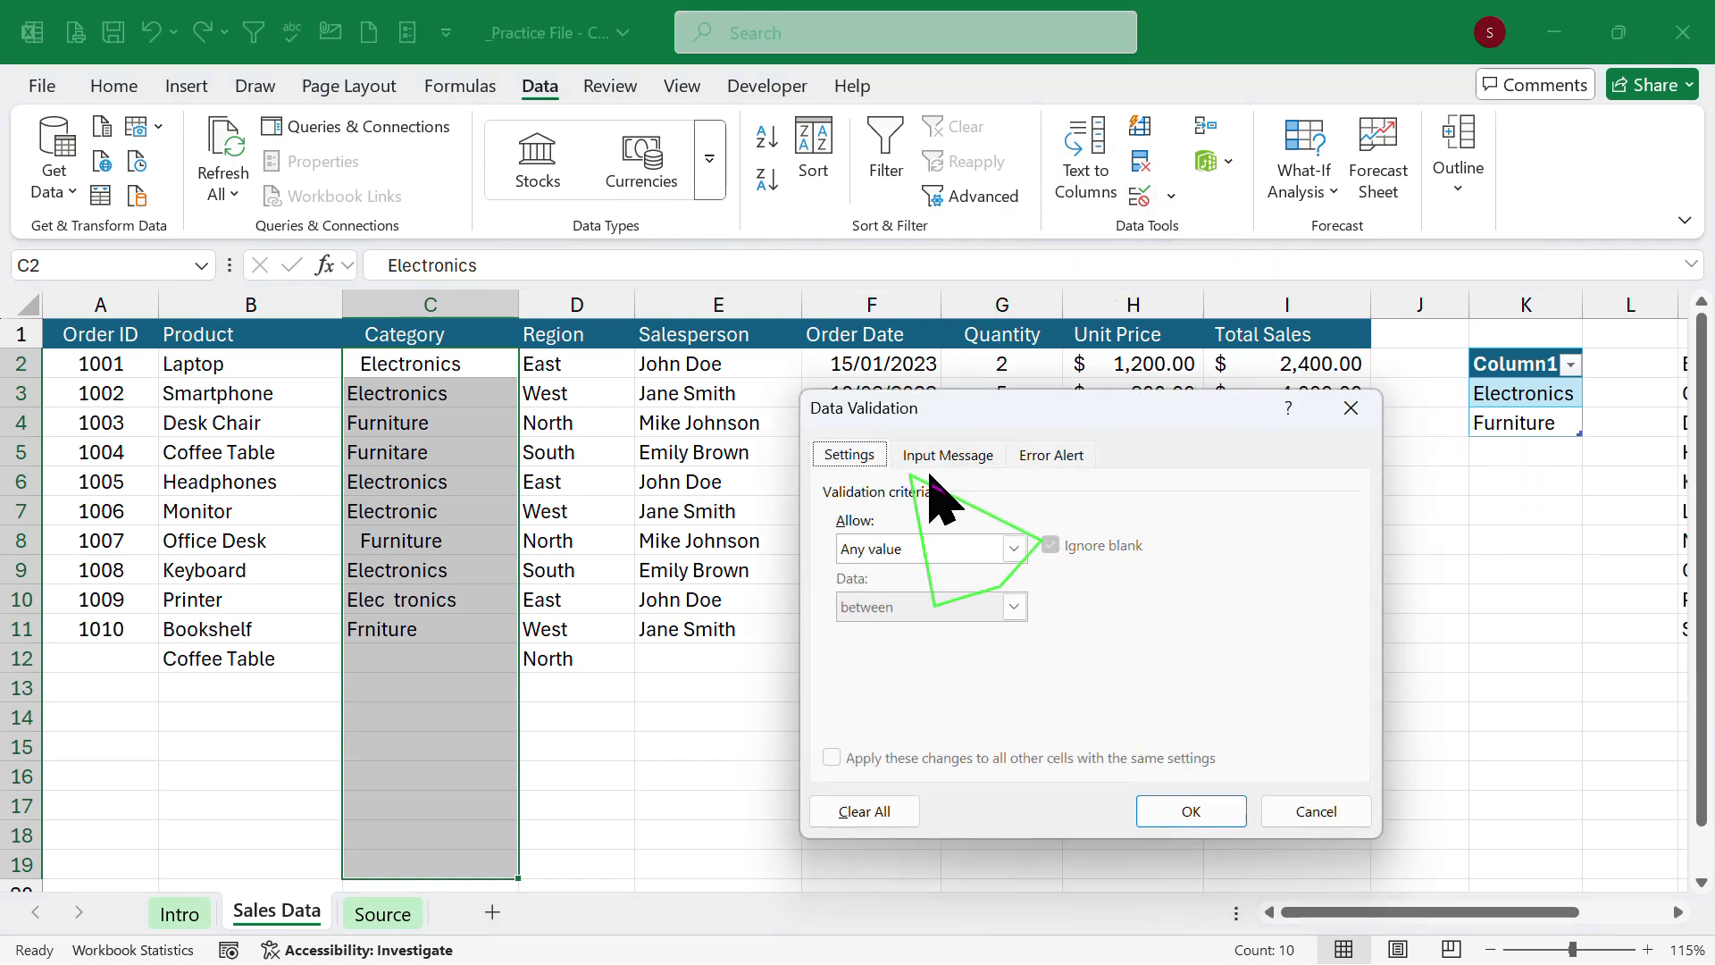
left_click(905, 552)
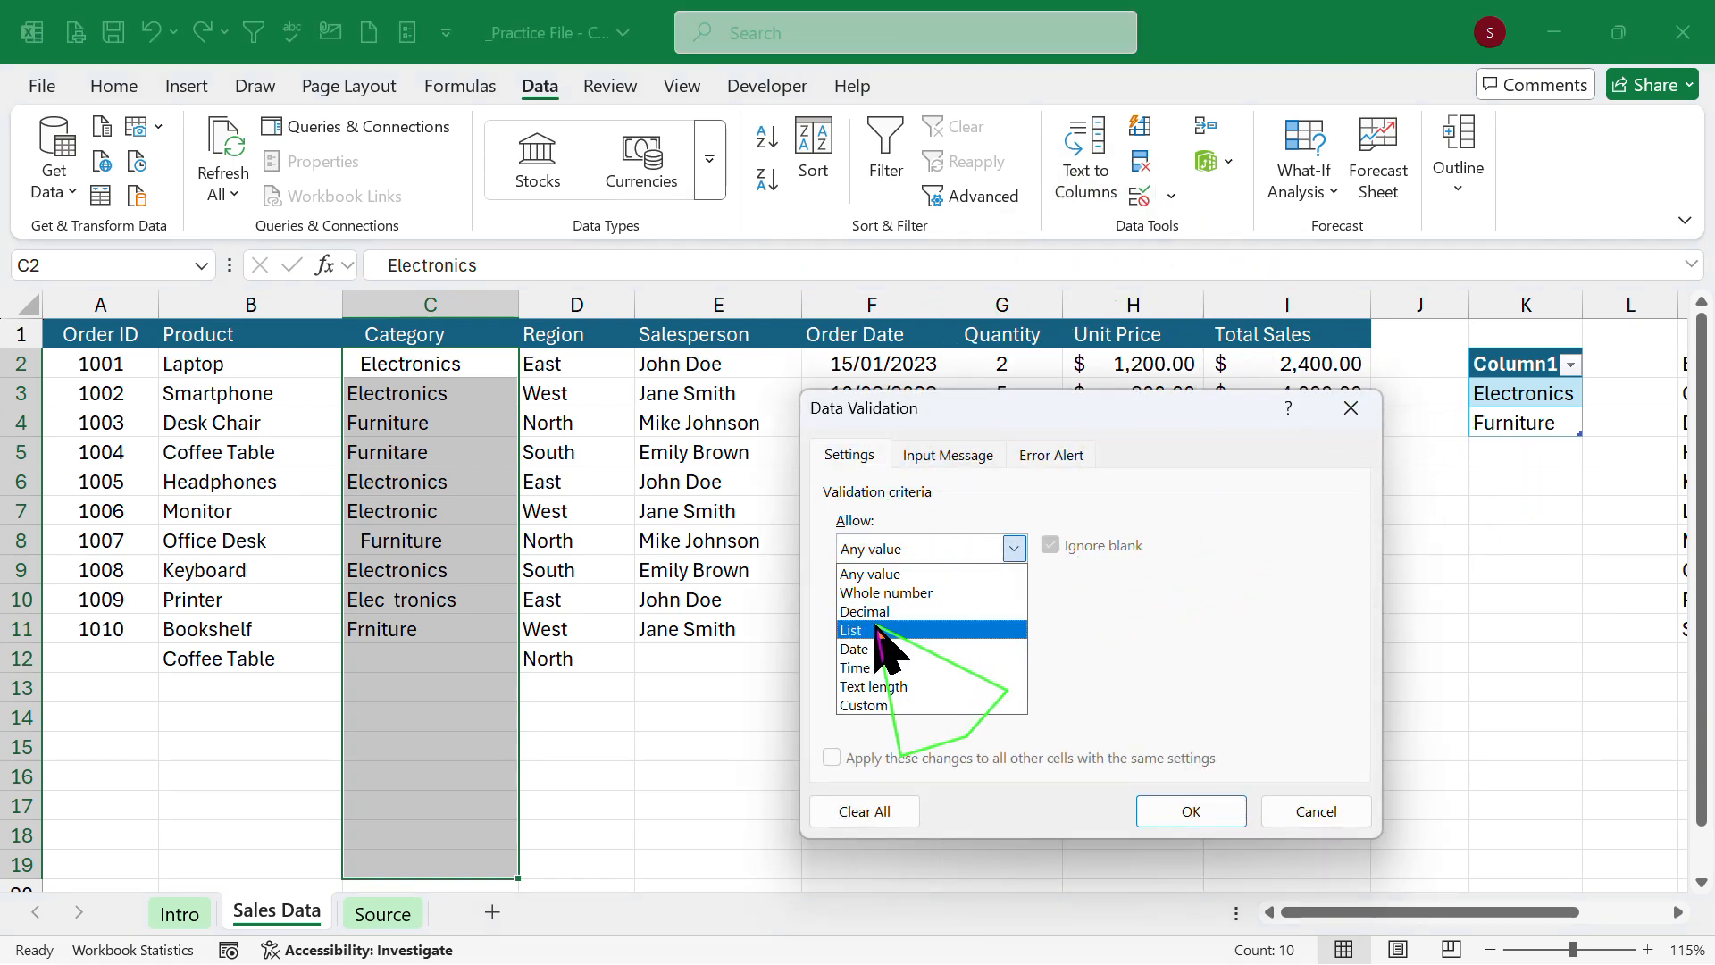
left_click(888, 625)
left_click(887, 666)
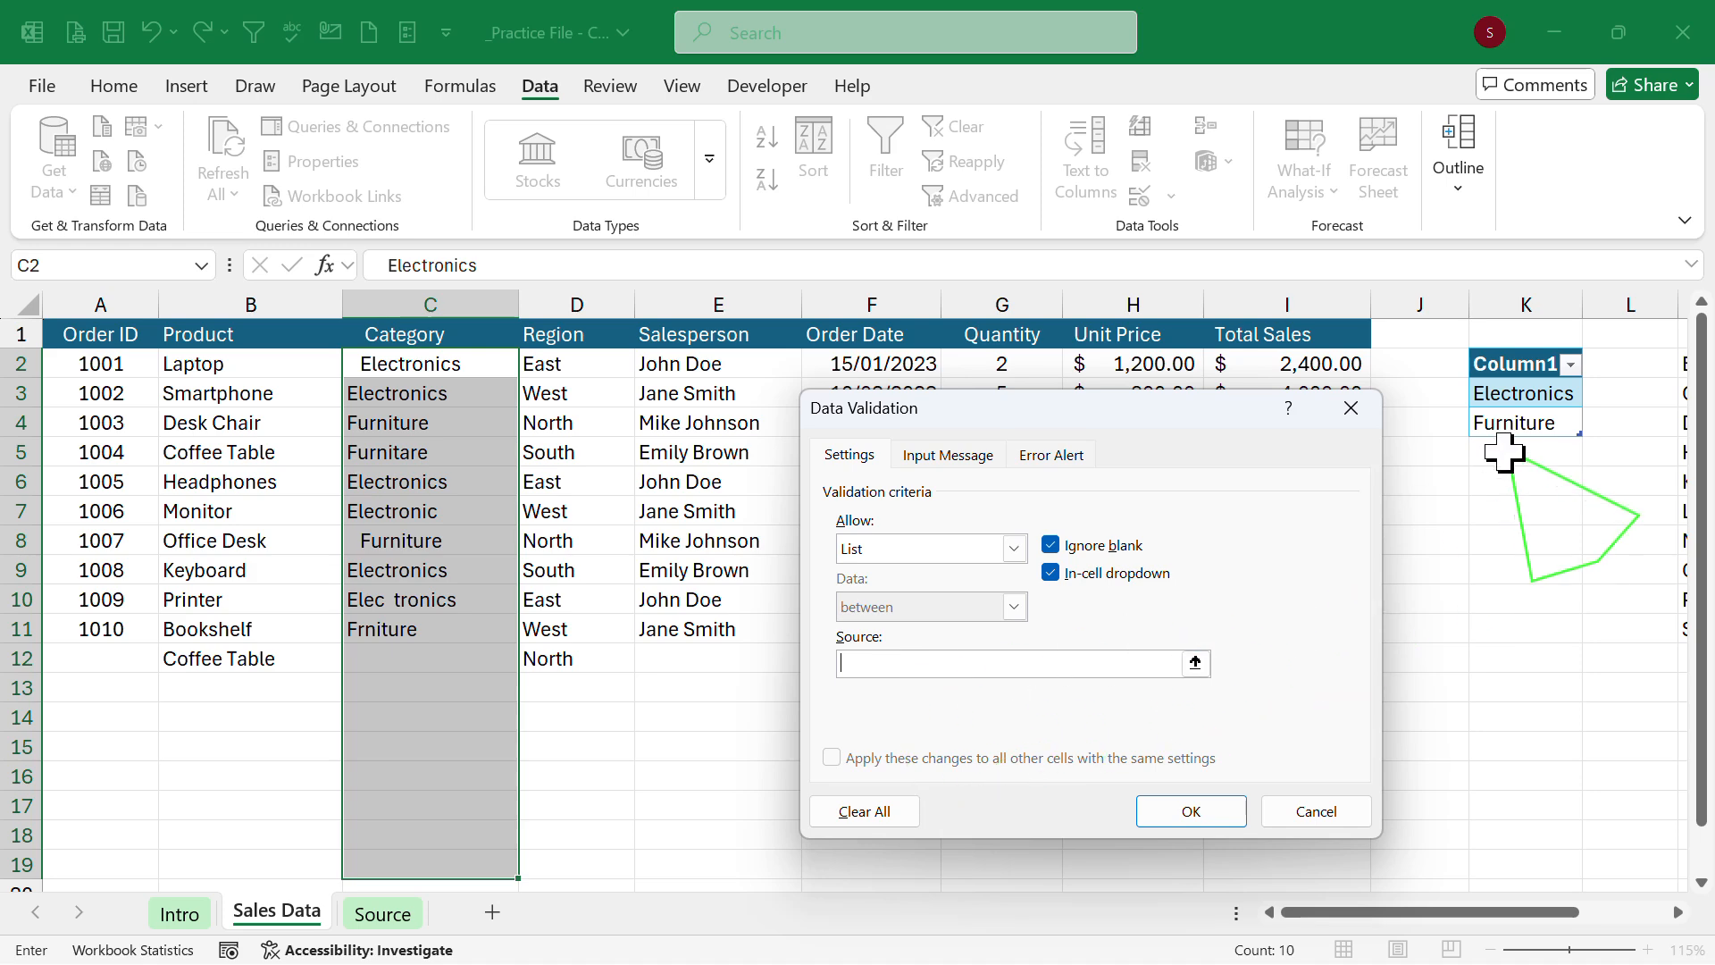
left_click_drag(1524, 386, 1511, 421)
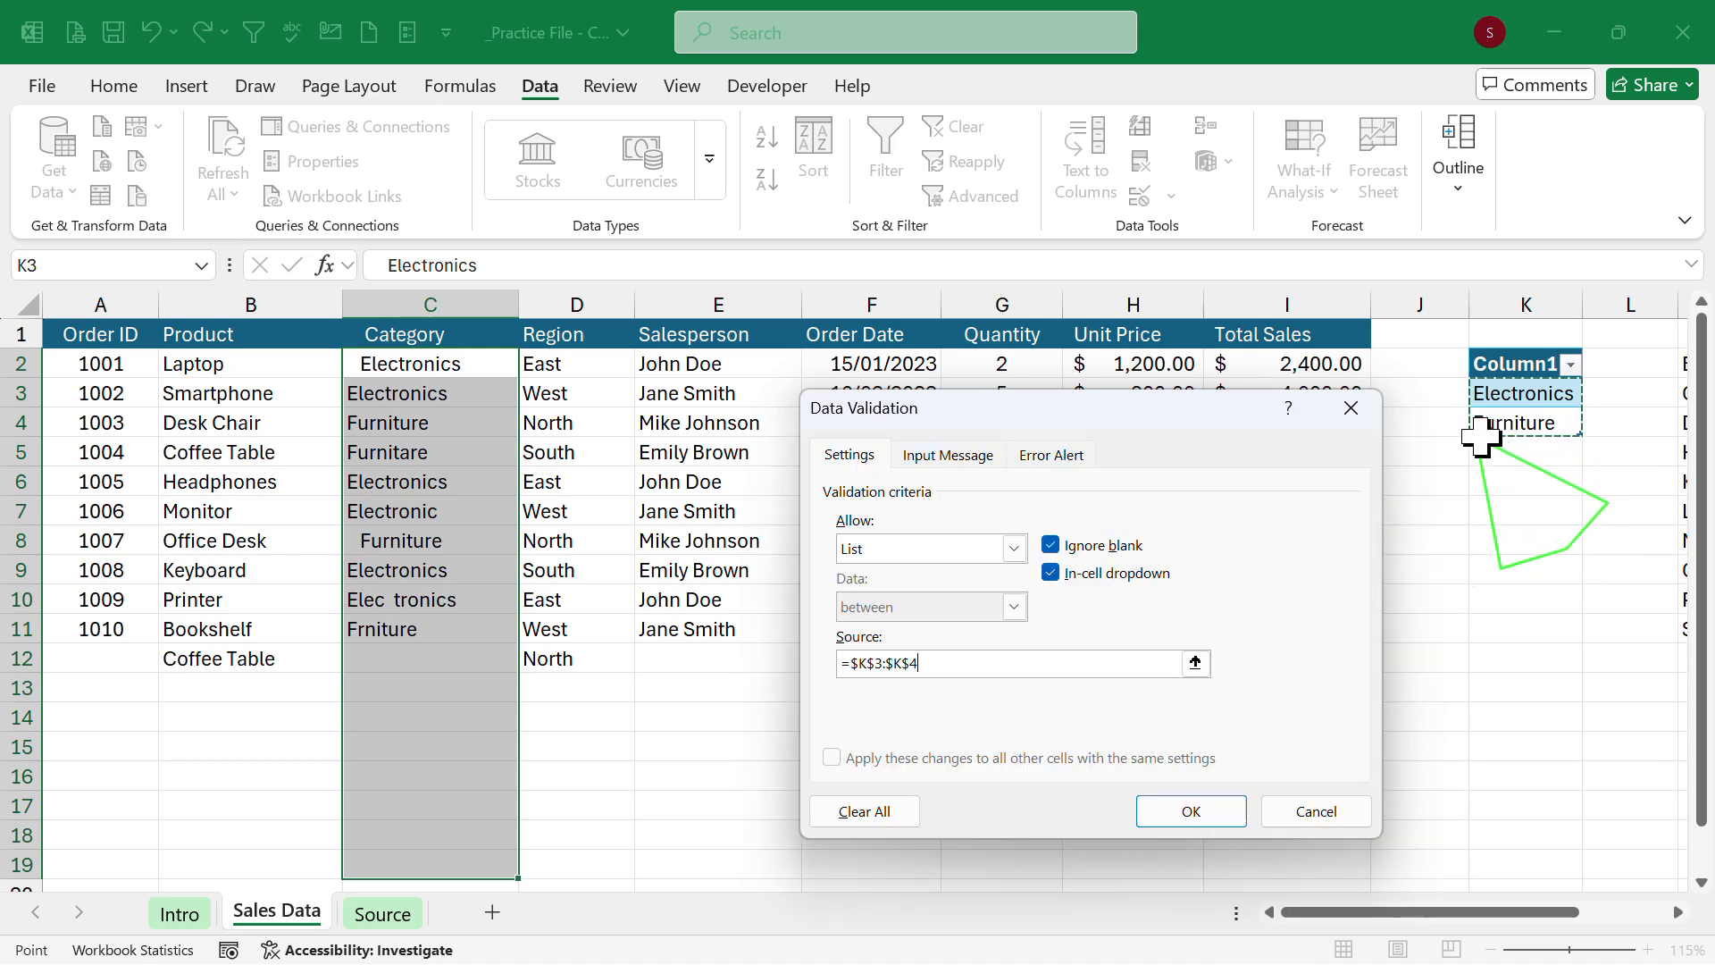
left_click(1188, 812)
Check the options offered by the drop-down list in Category cell C12.
left_click(506, 665)
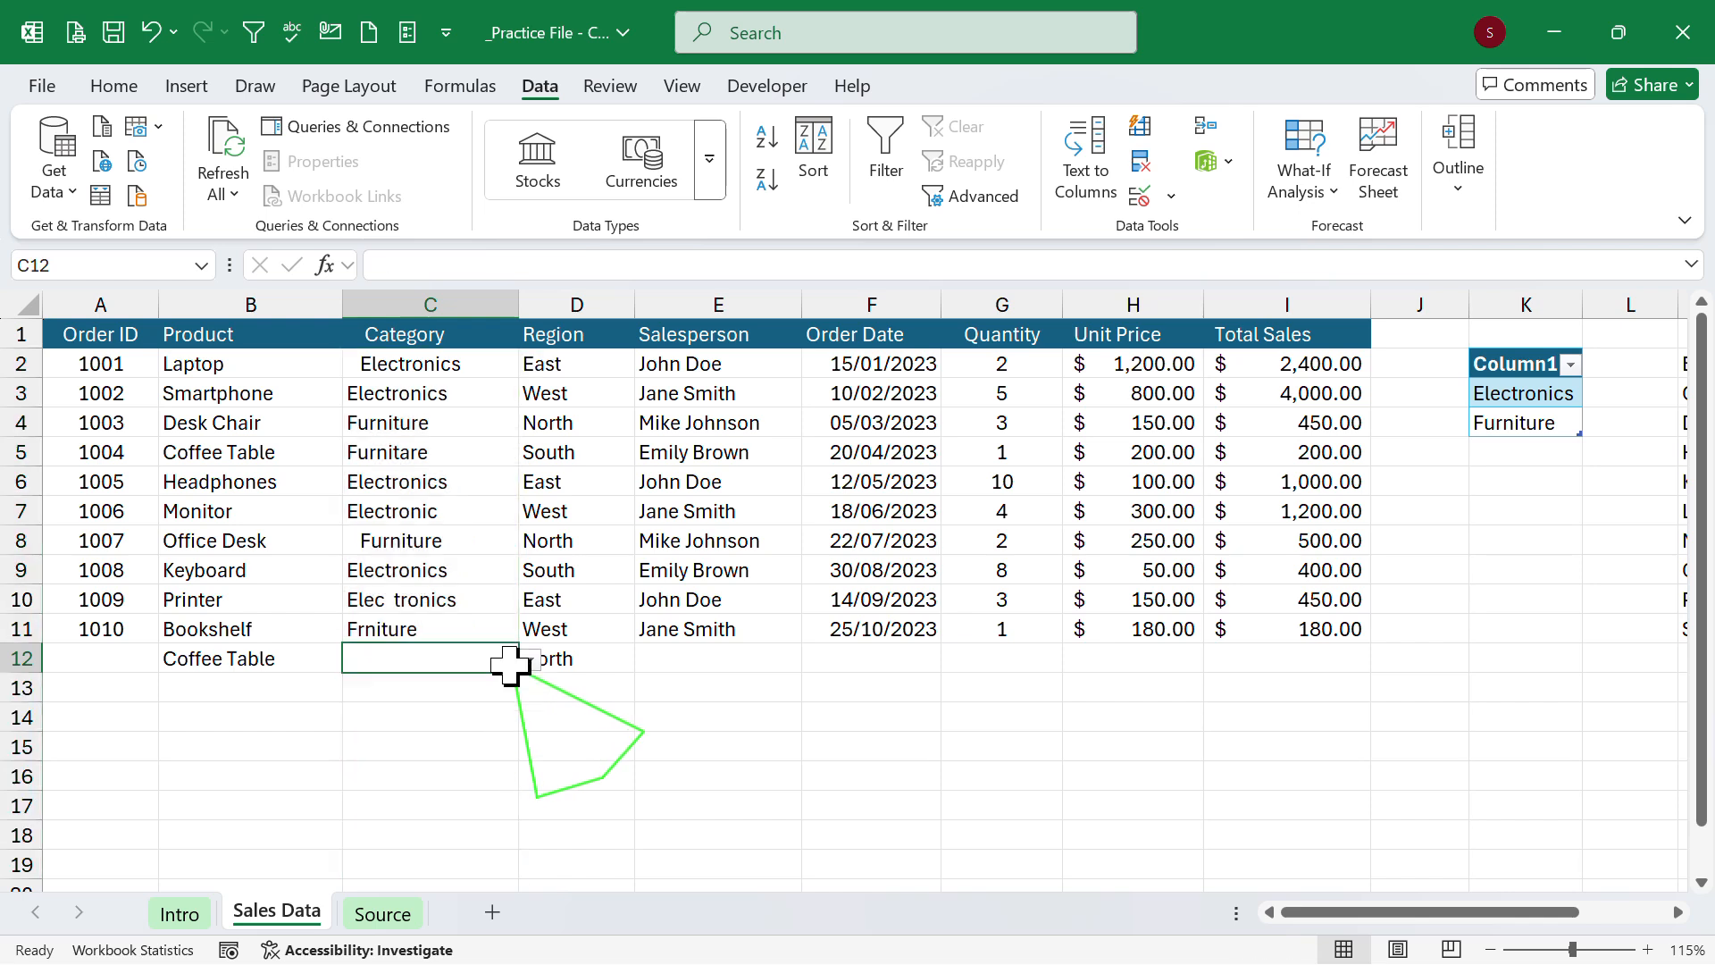
left_click(530, 660)
left_click(663, 706)
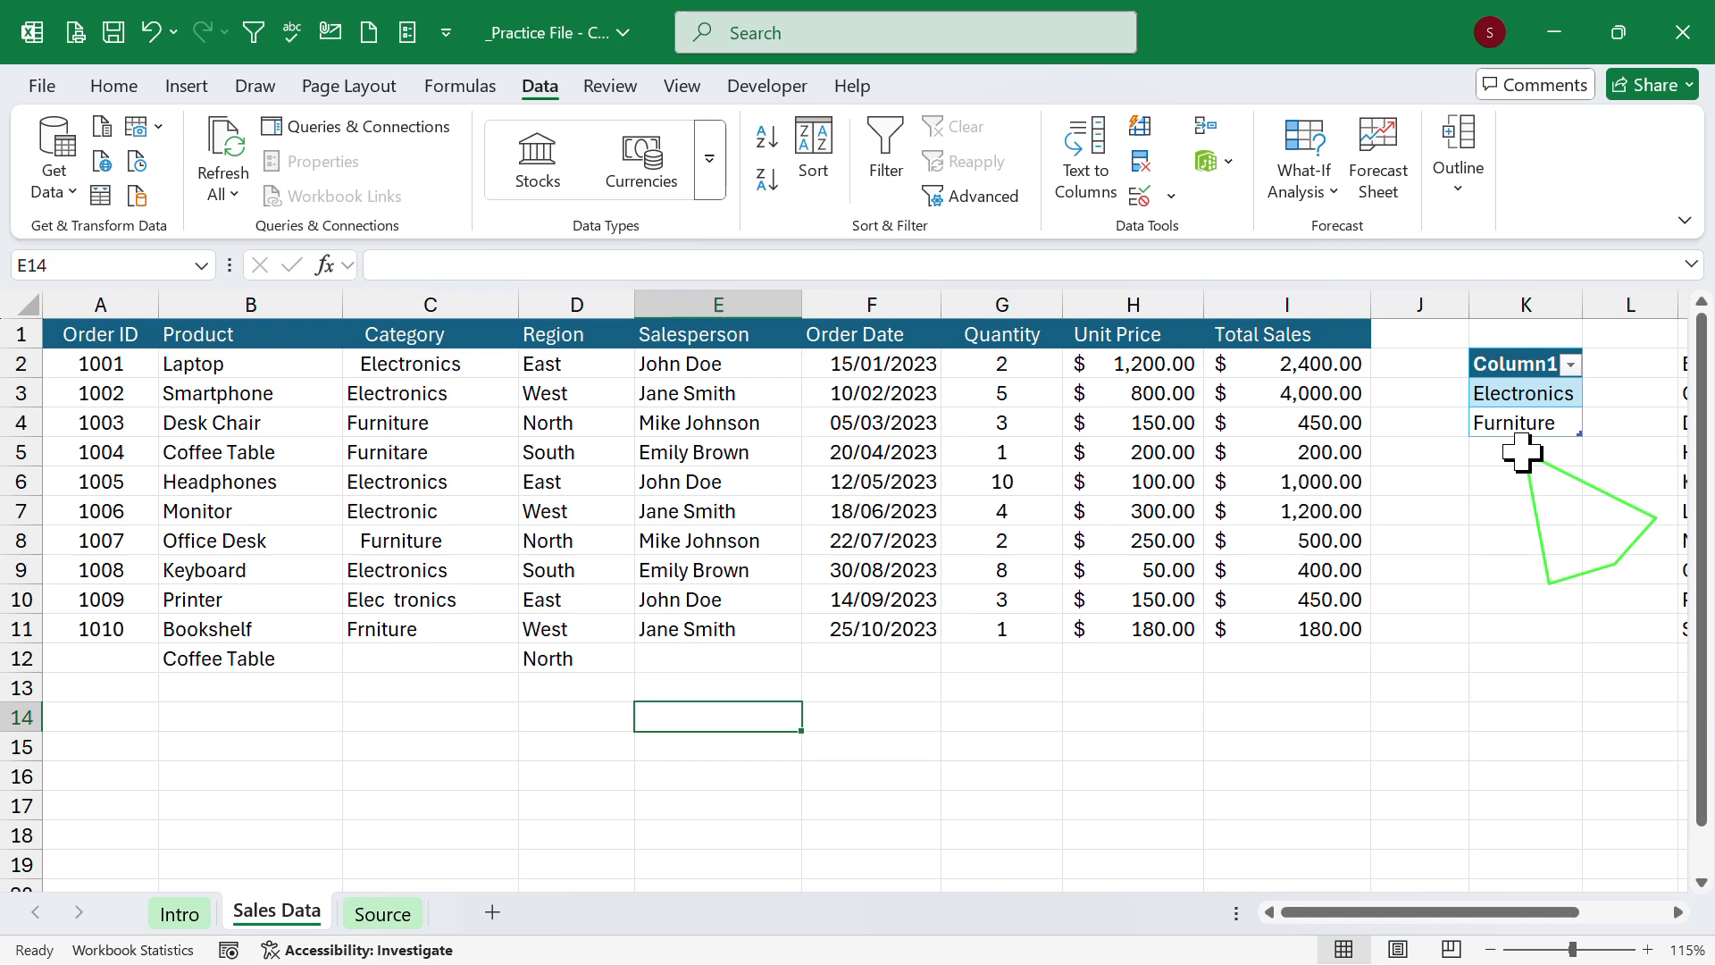
Add Stationary as a new category in K5, directly below Furniture in the category table.
left_click(1521, 454)
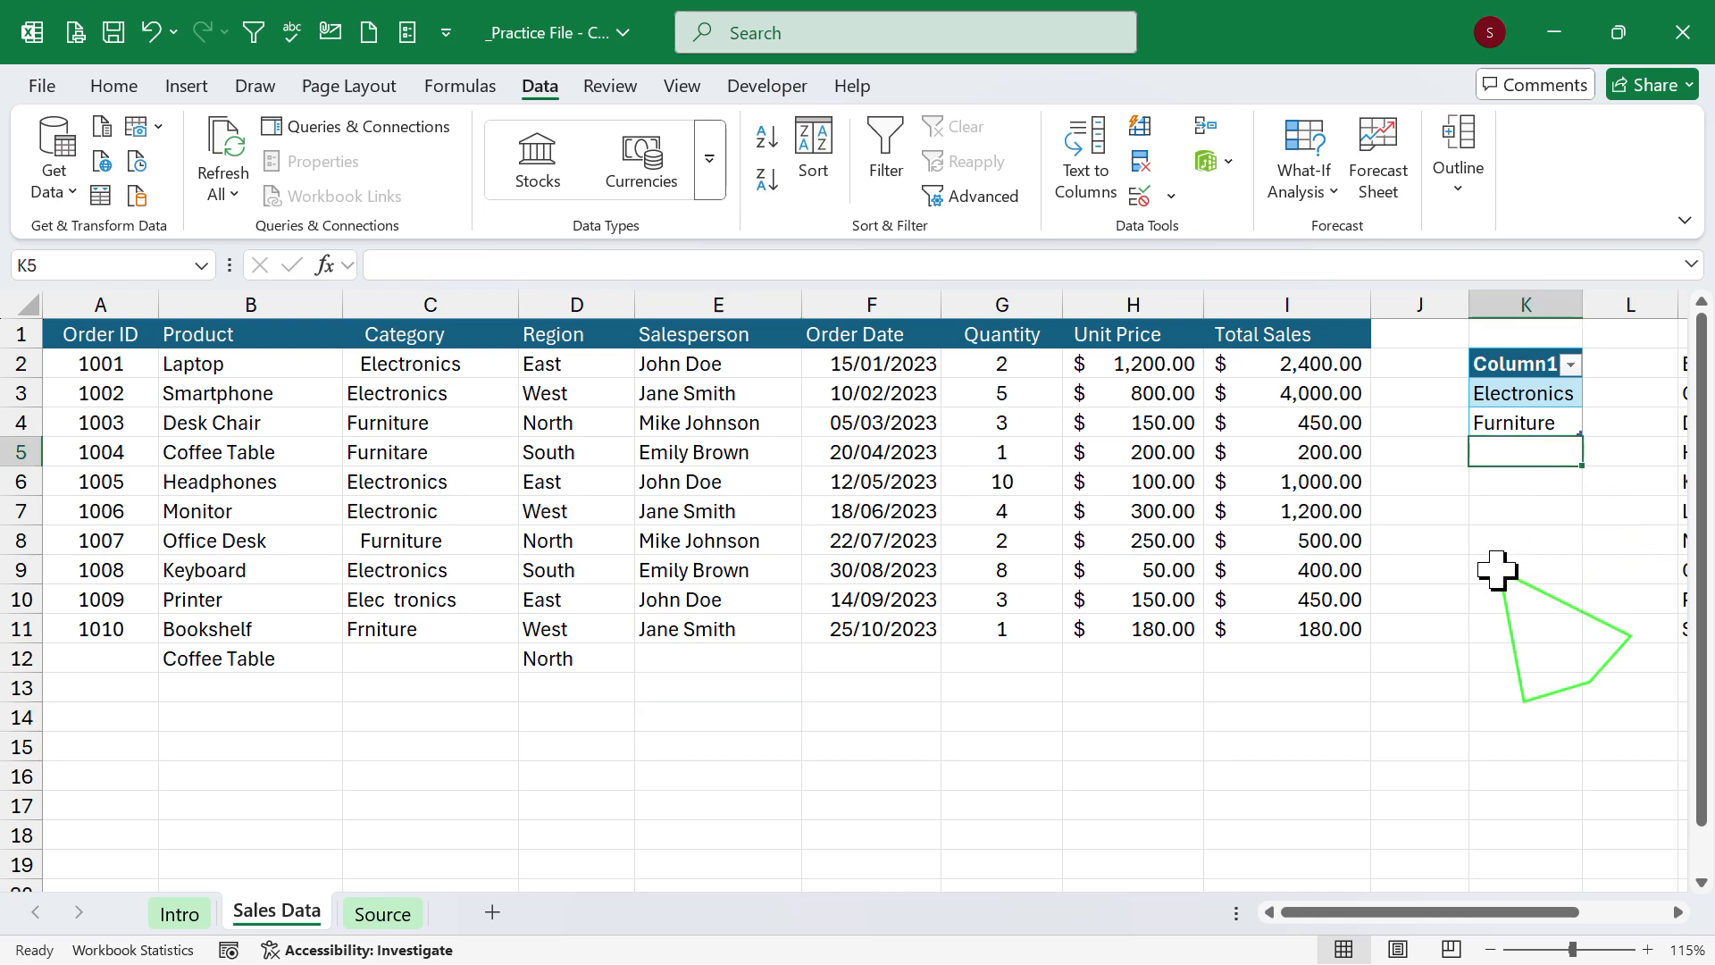
type("Stationary")
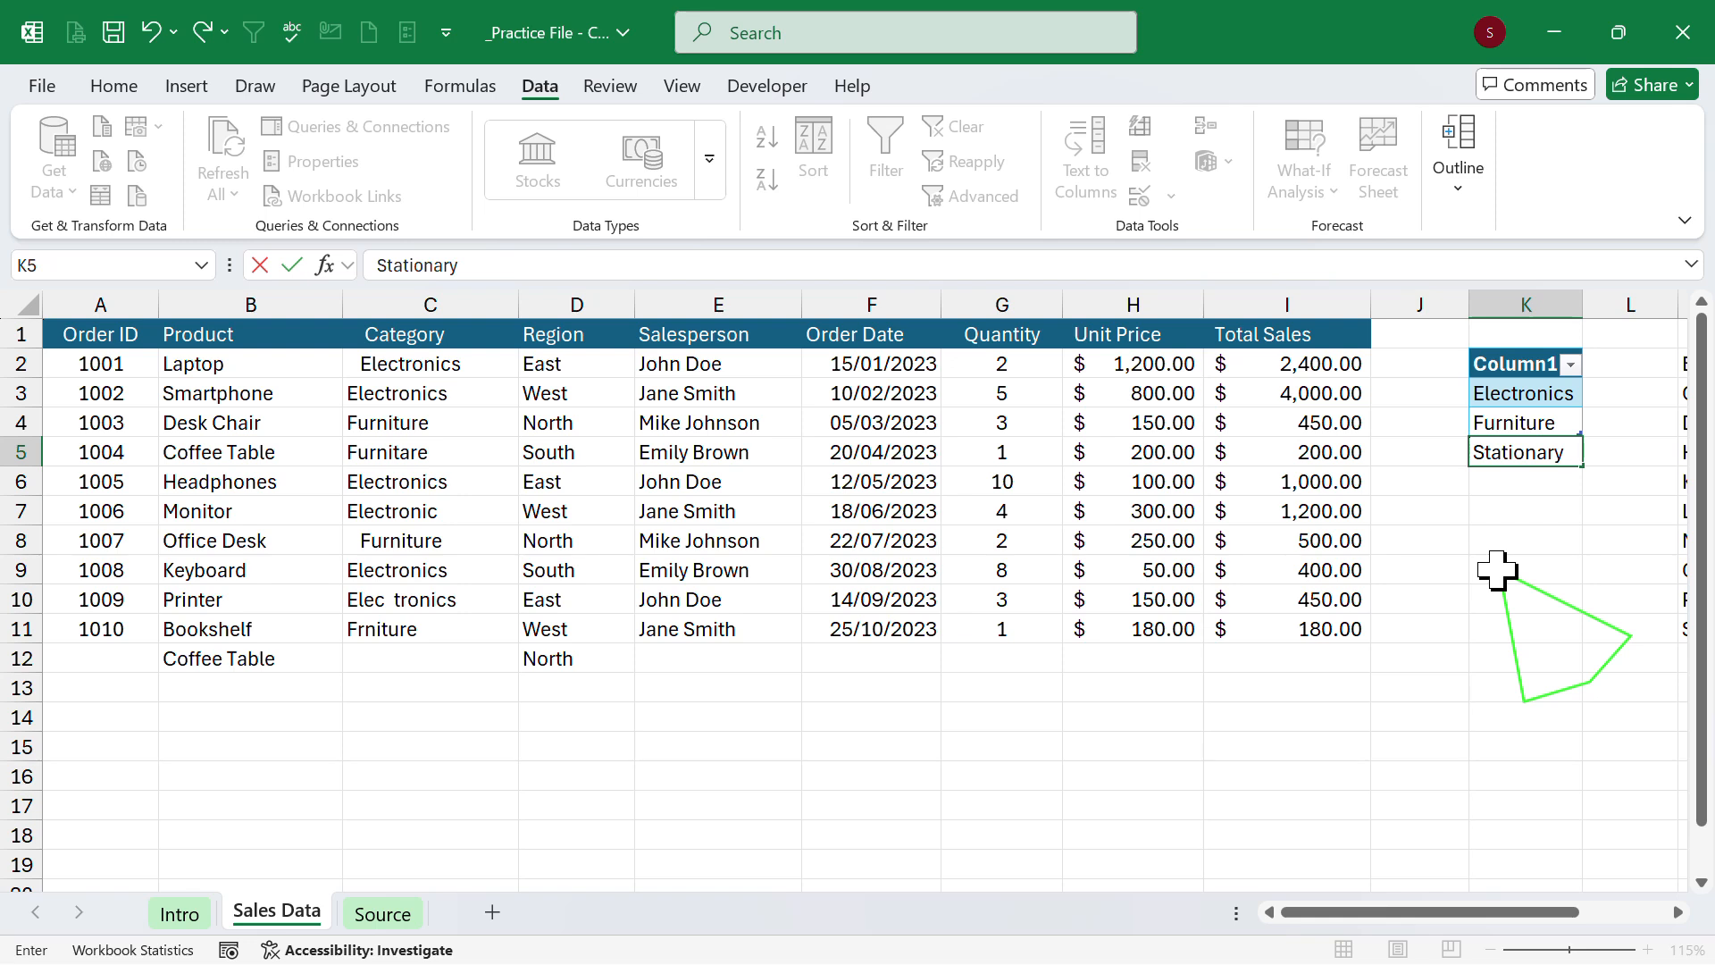
key("Return")
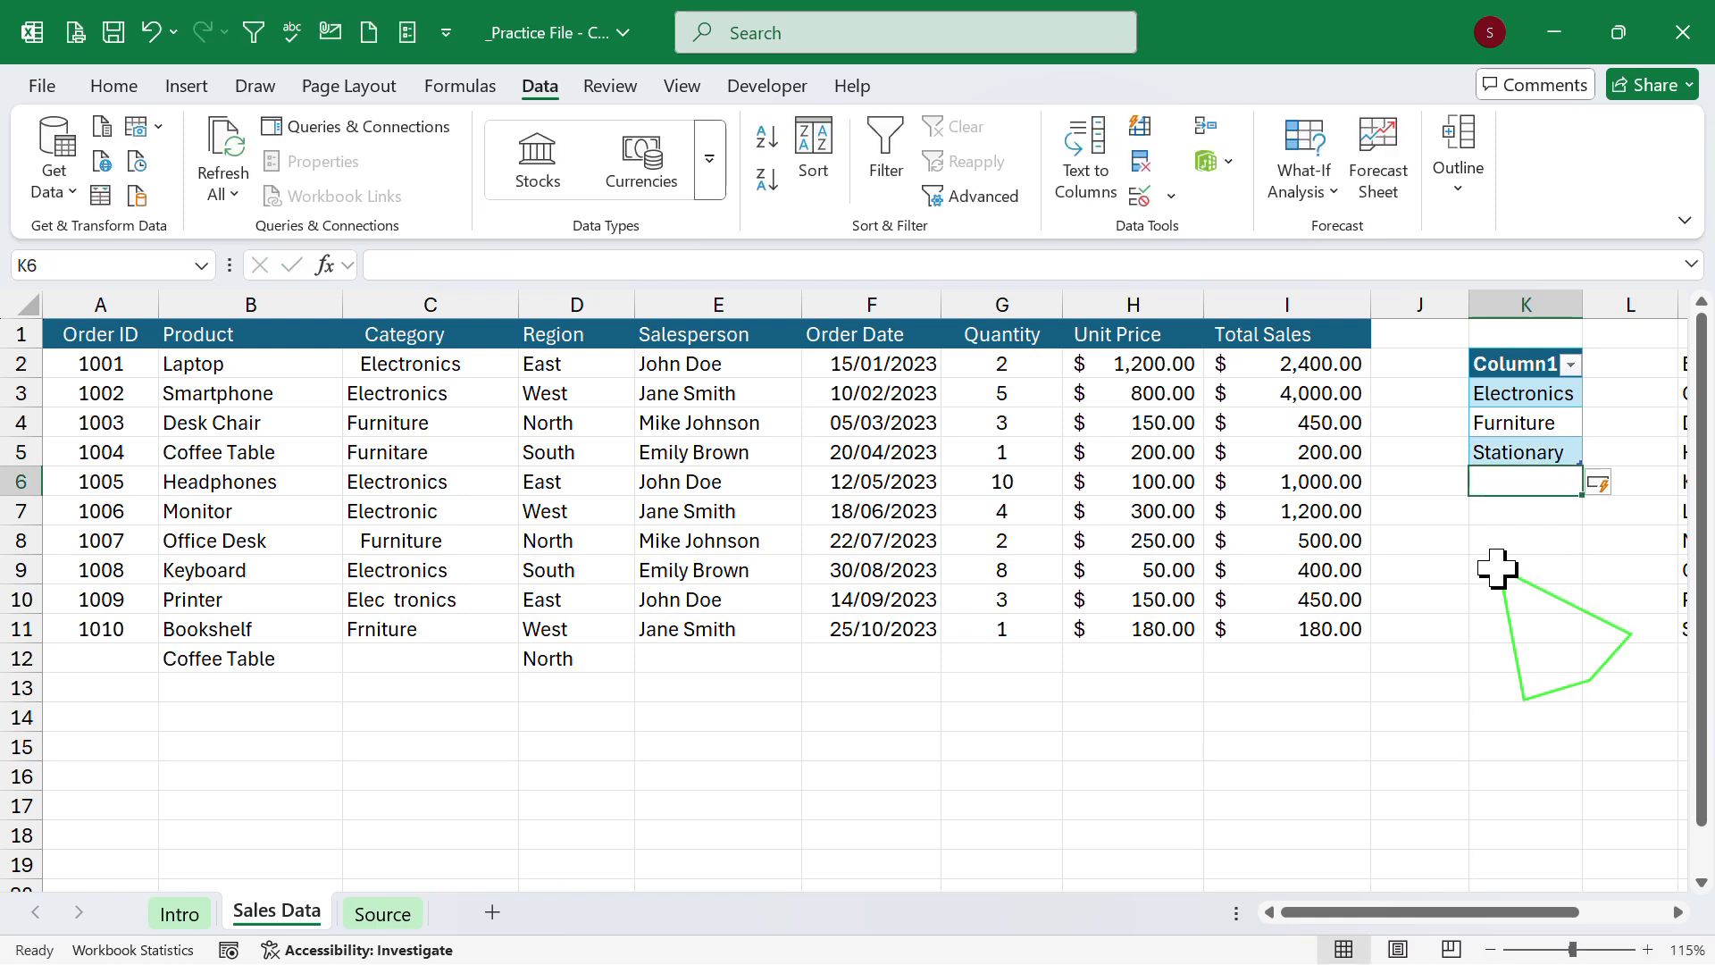
Fill Category cell C12 with Stationary from its drop-down list.
left_click(515, 666)
left_click(531, 660)
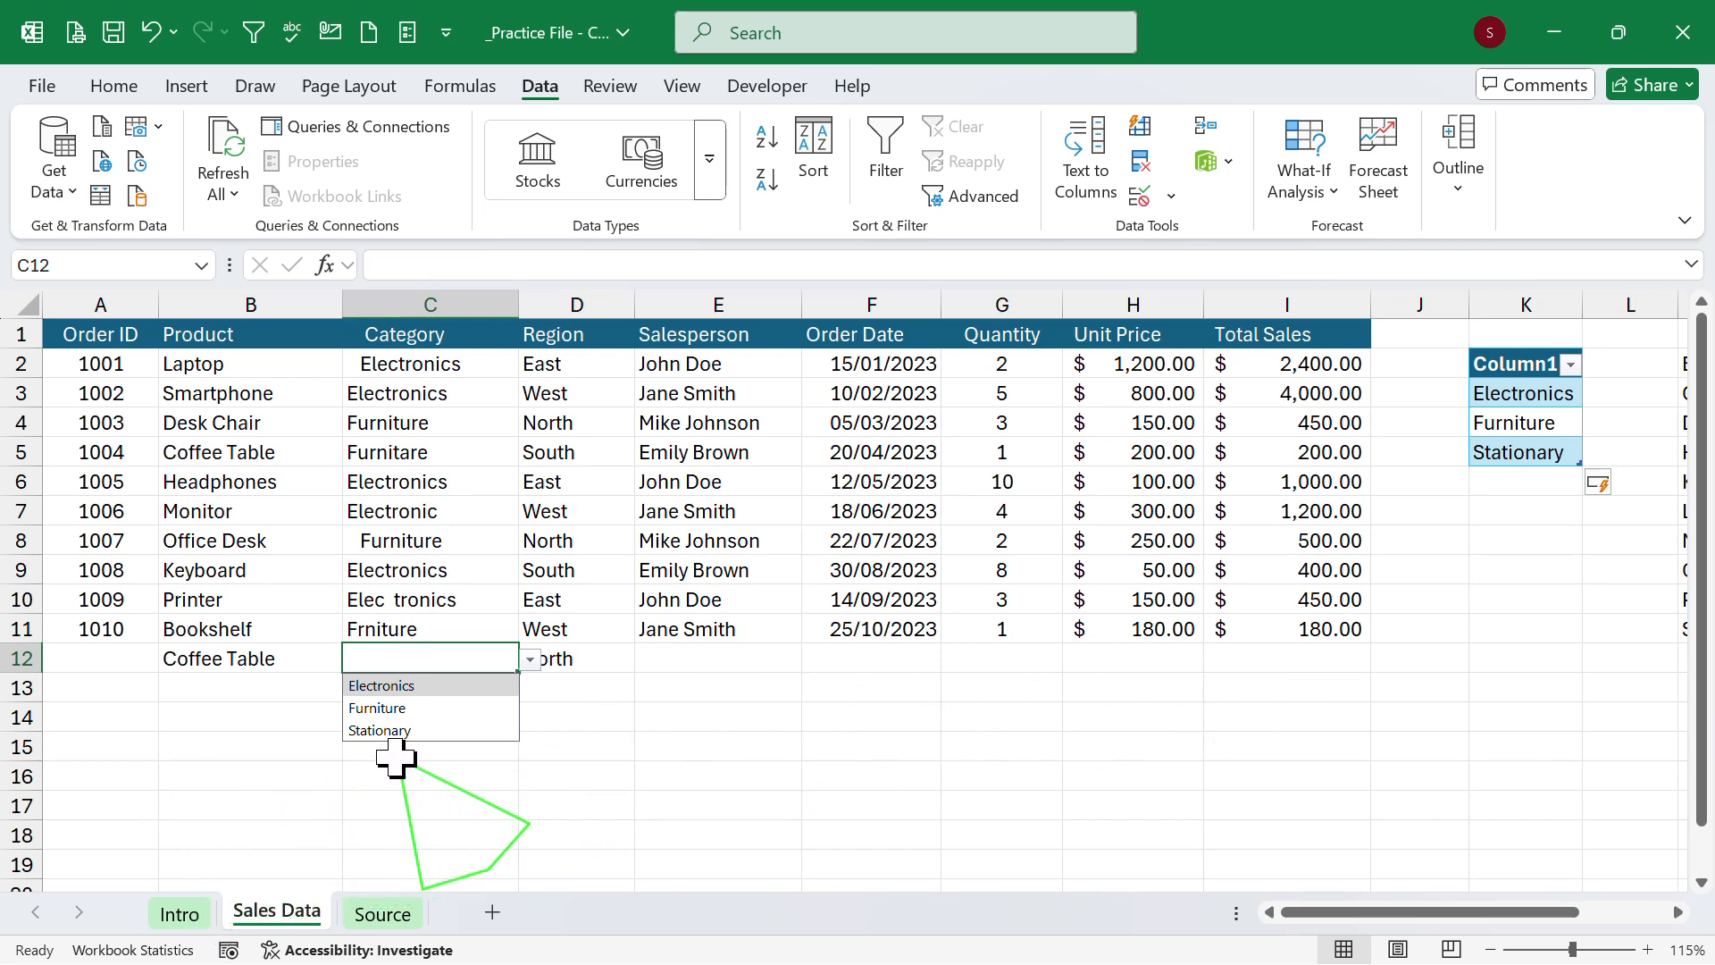
key("Down")
key("Down")
key("Return")
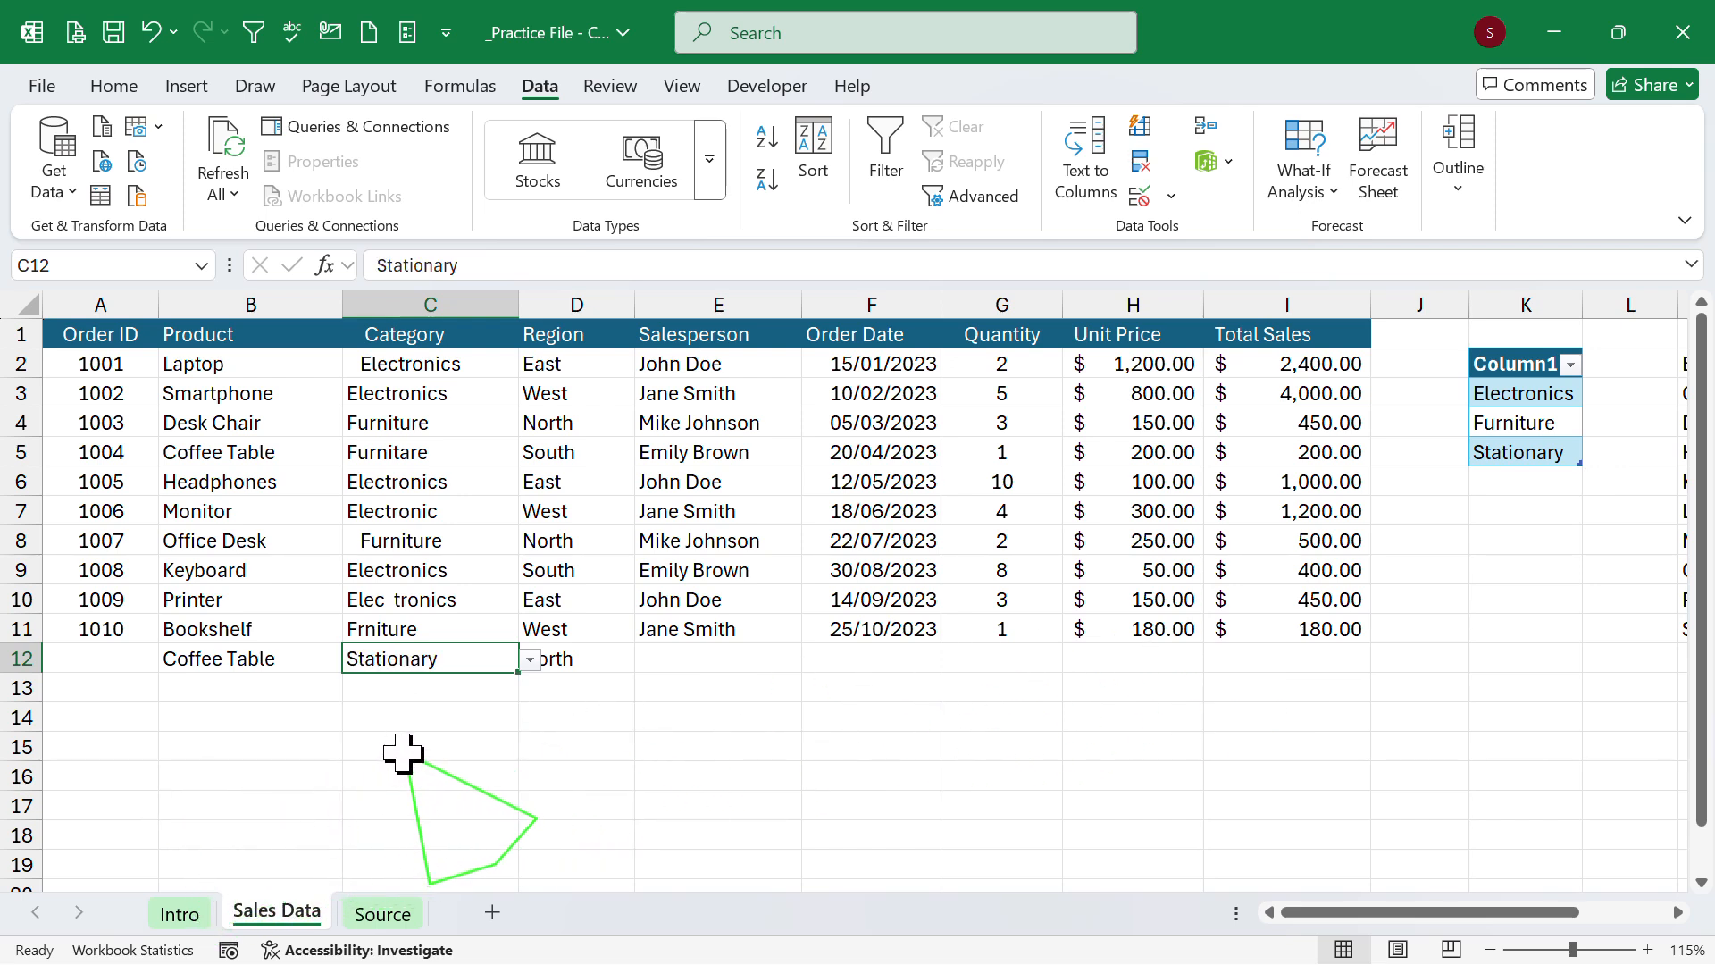
left_click(400, 753)
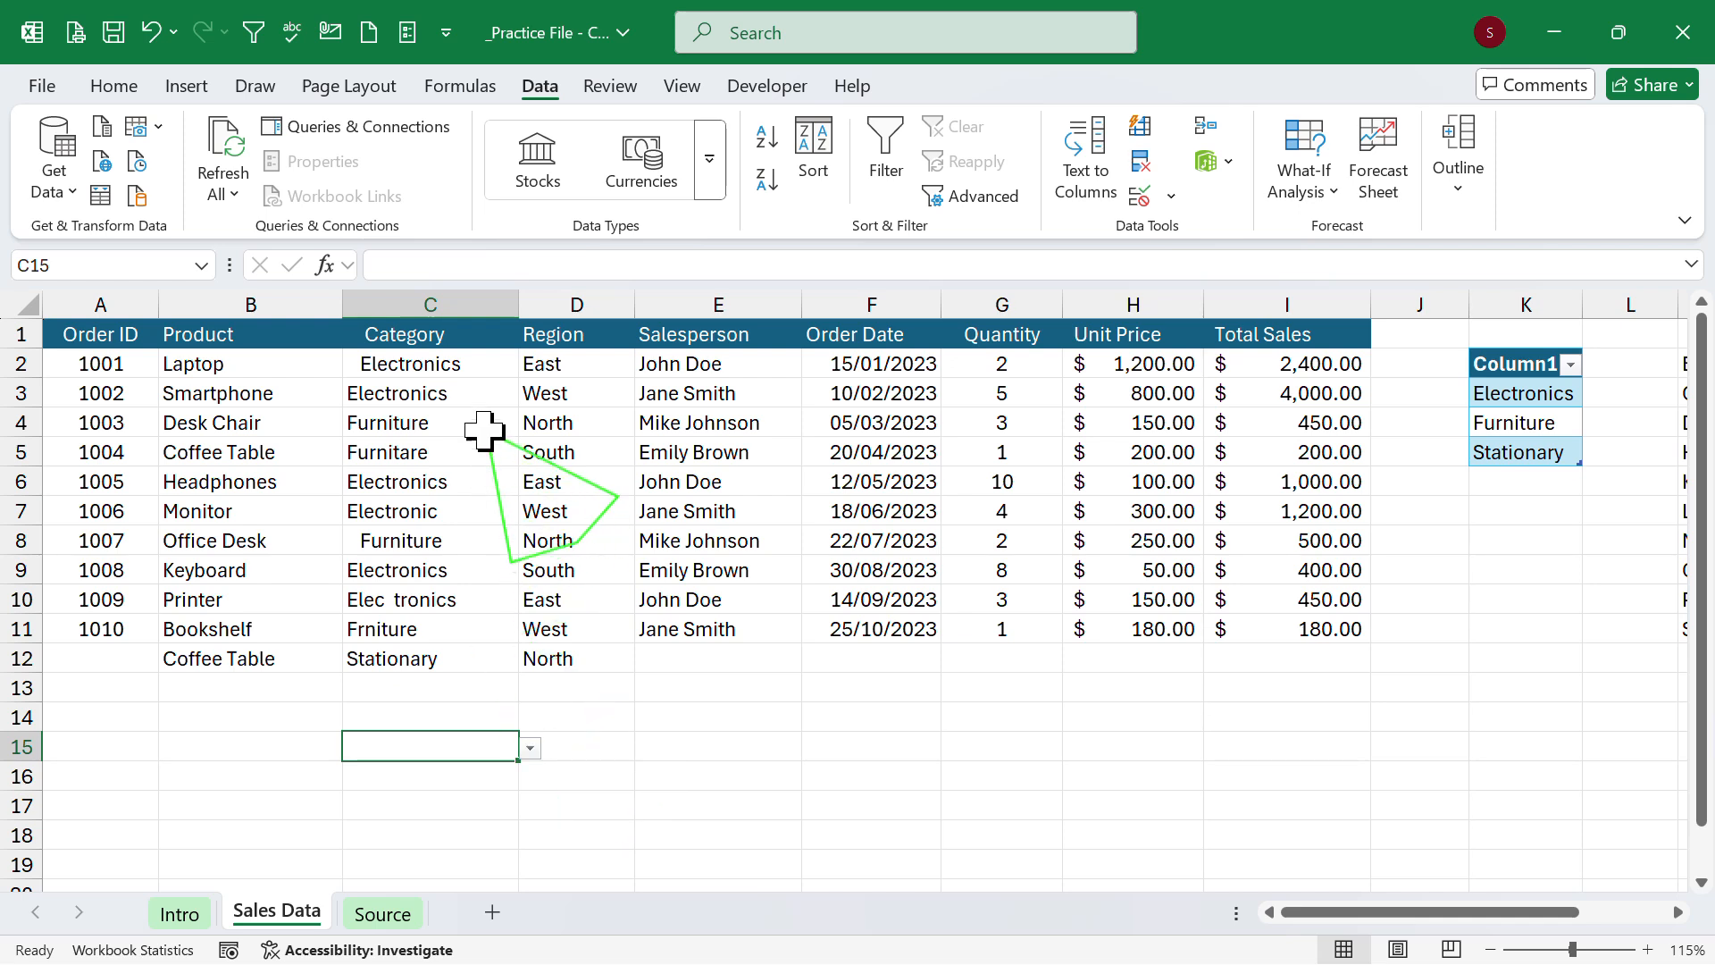
Circle the invalid data in Category cells C2:C12.
left_click_drag(471, 371, 426, 650)
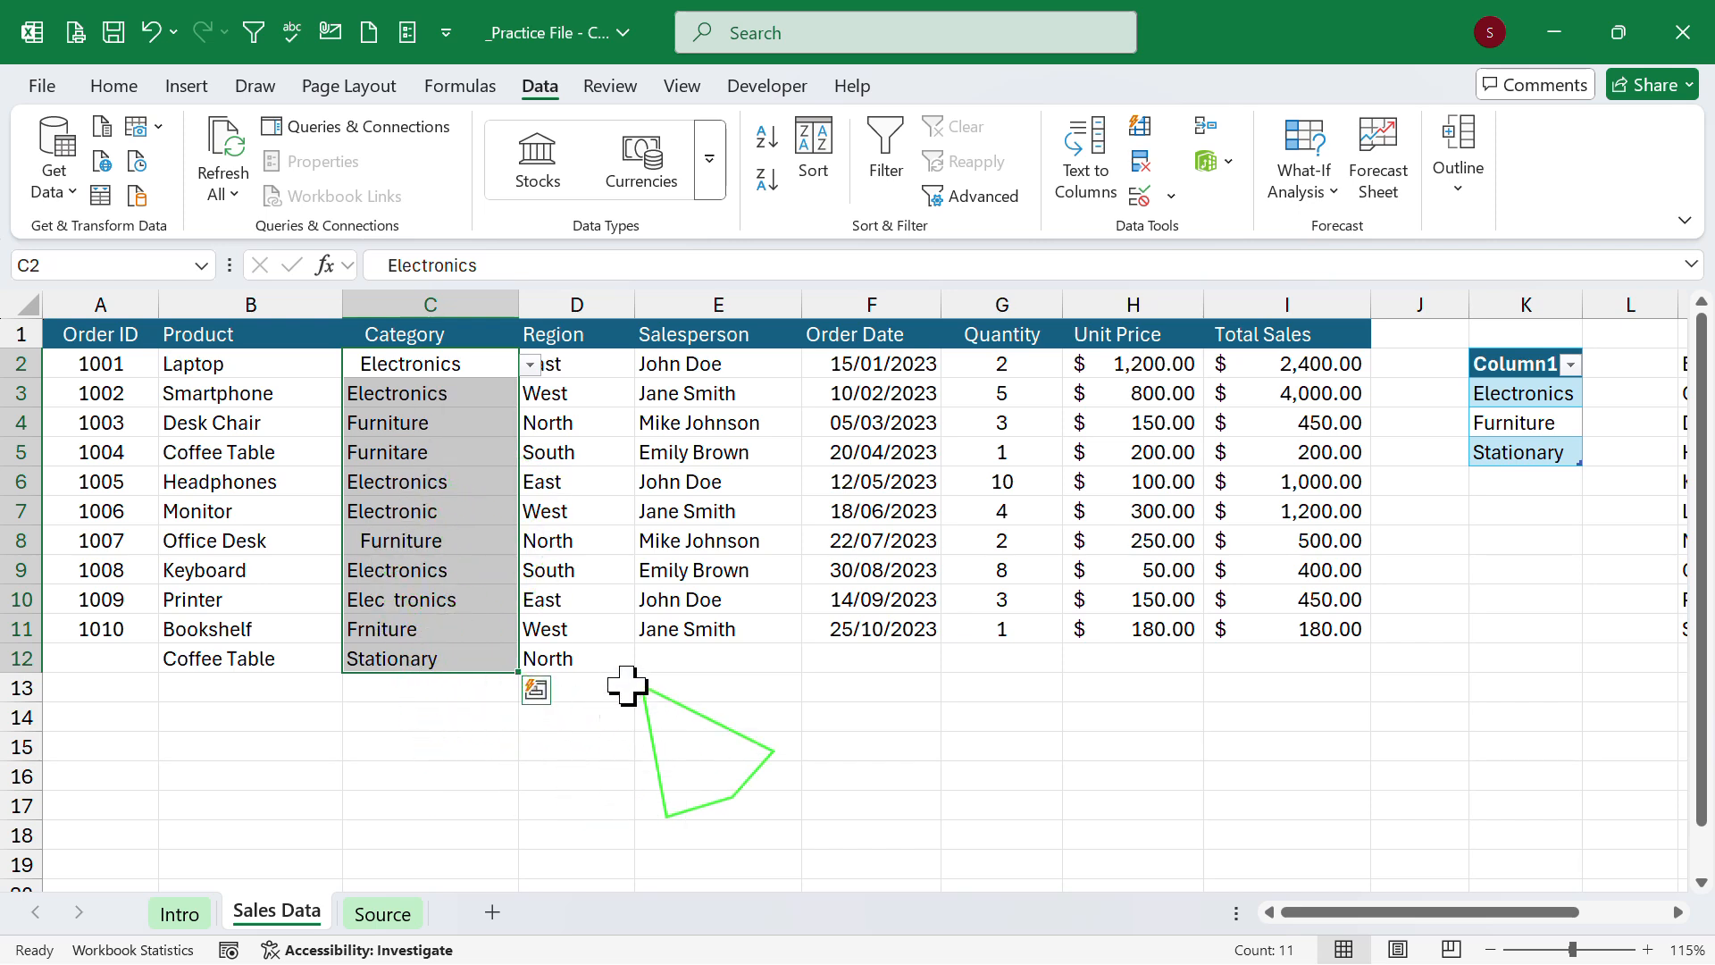
left_click(1173, 200)
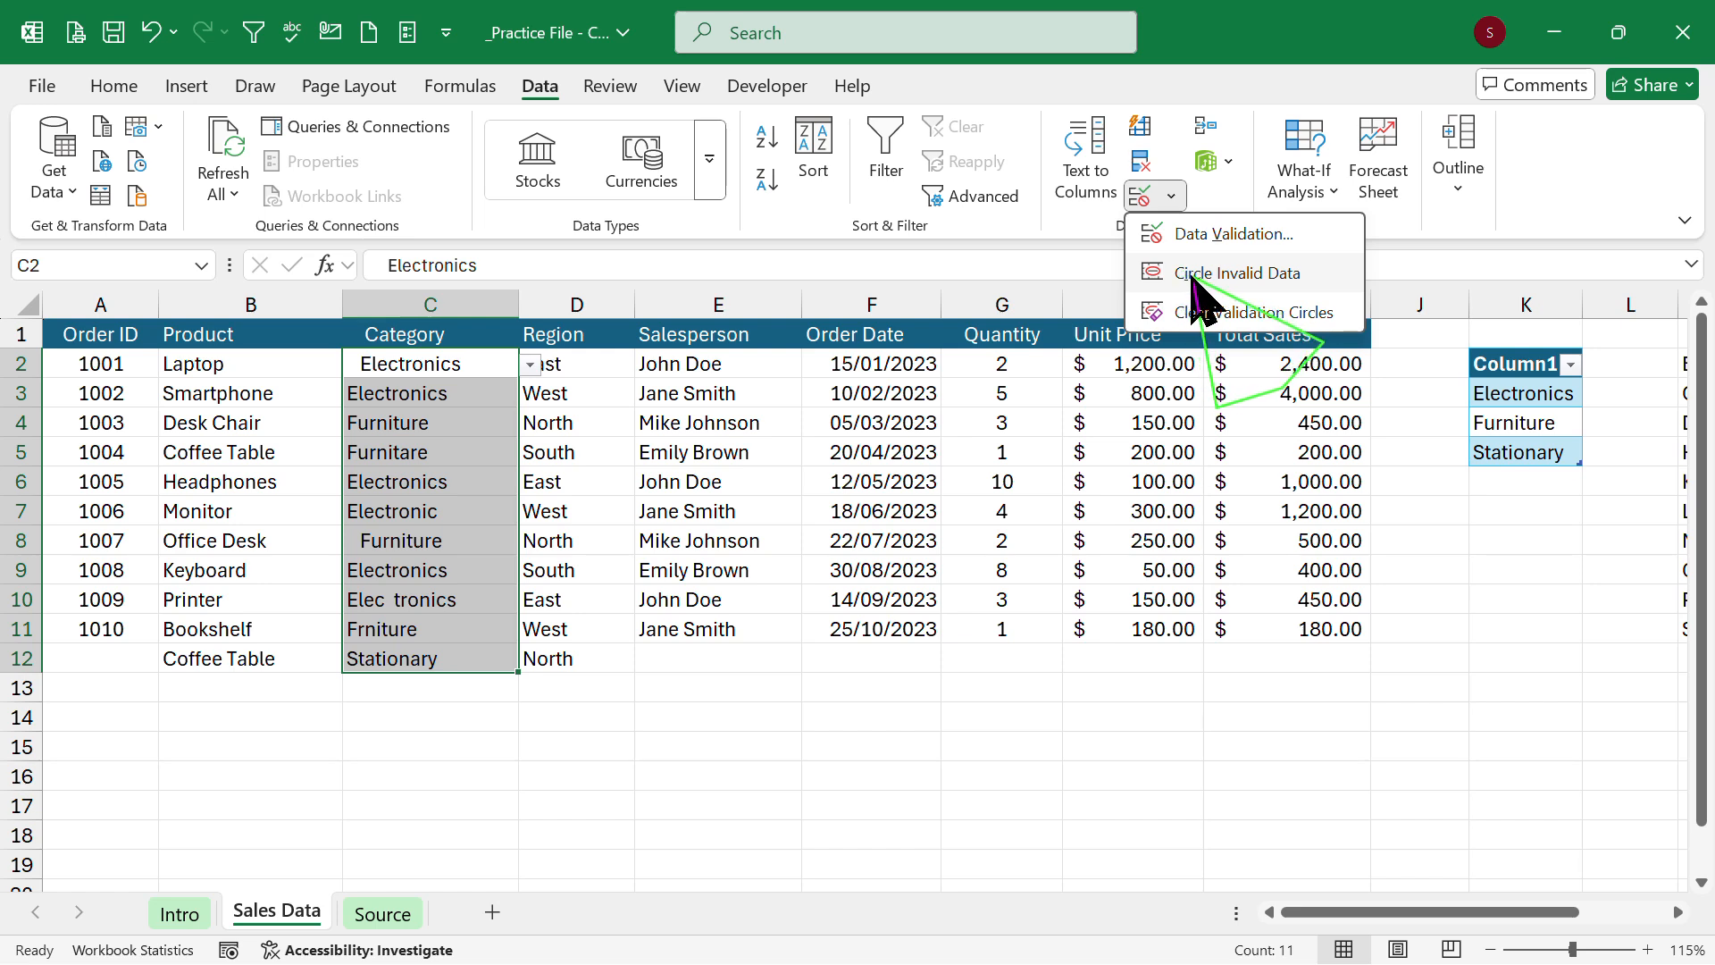
left_click(1231, 279)
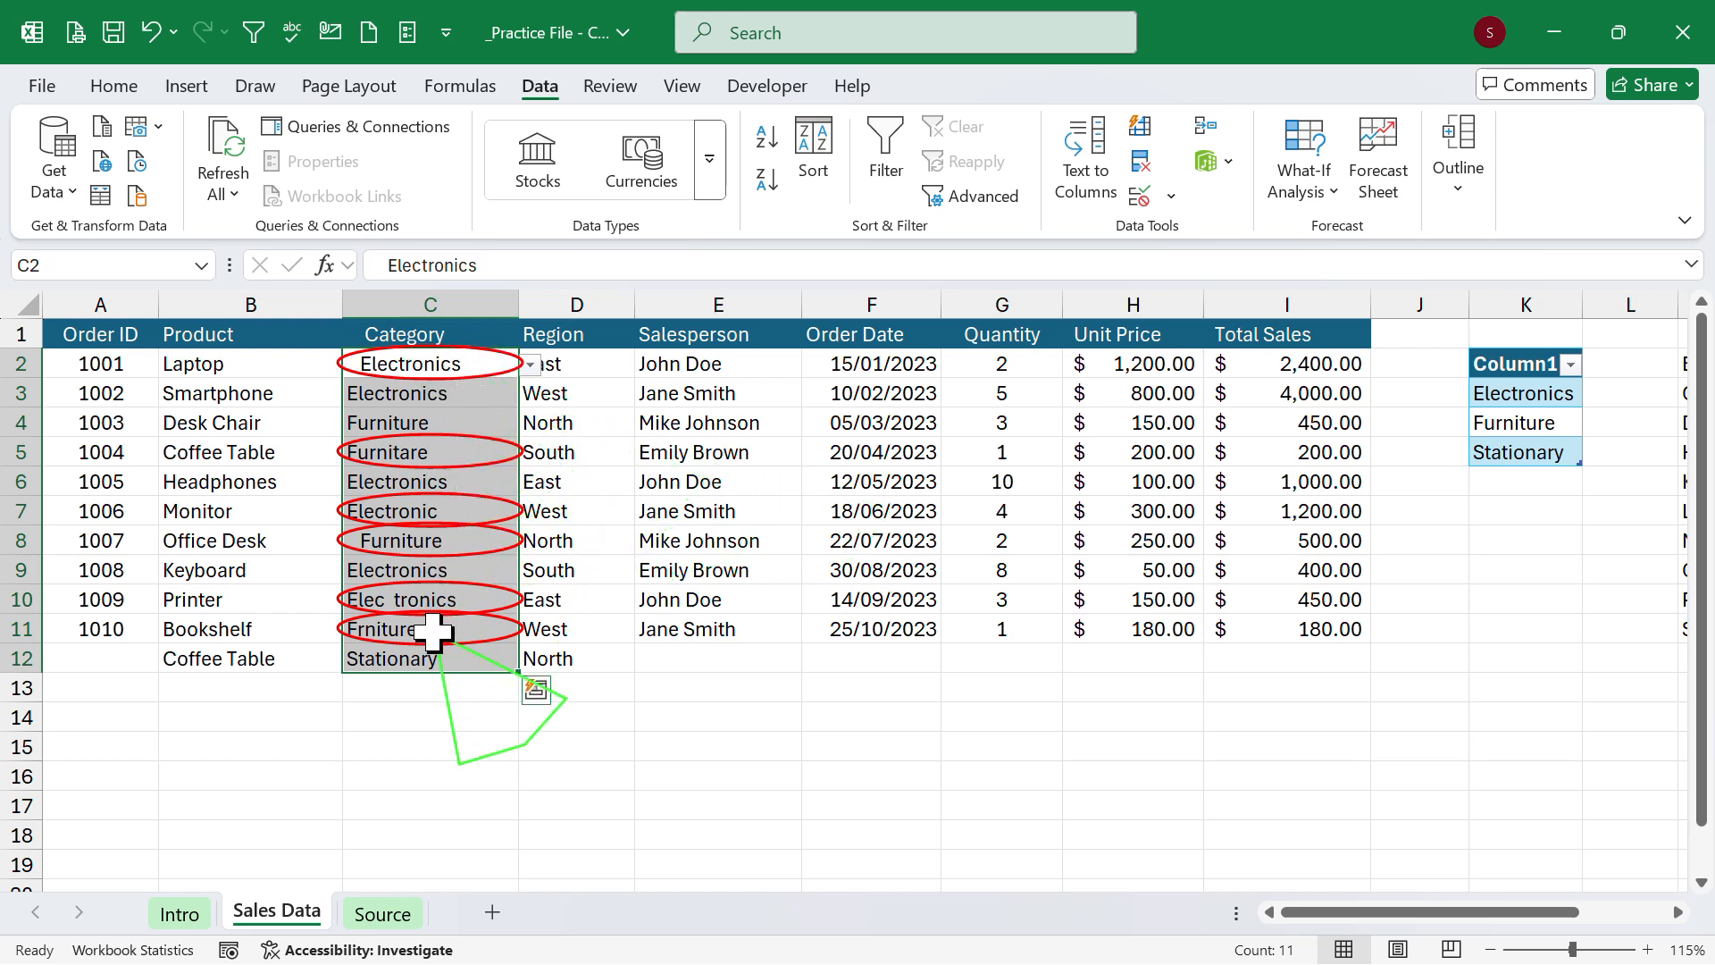
Correct the circled Category cells from their drop-down lists: C2 to Electronics, C5 to Furniture and C7 to Electronics.
left_click(480, 364)
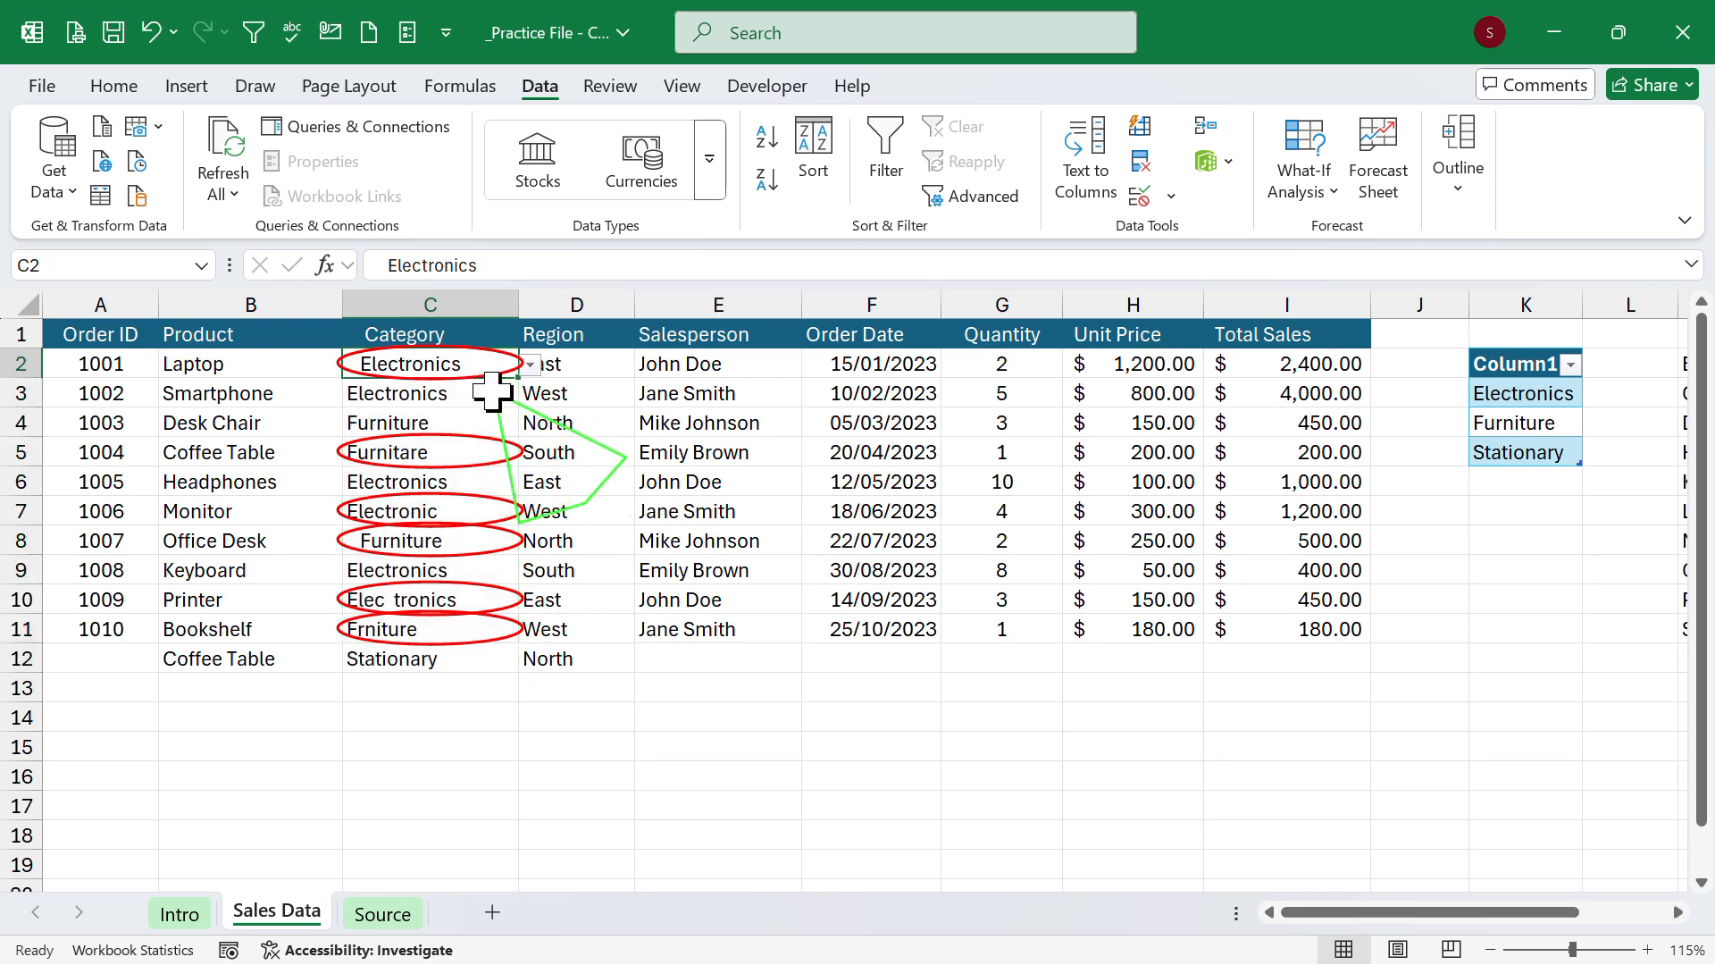
left_click(530, 366)
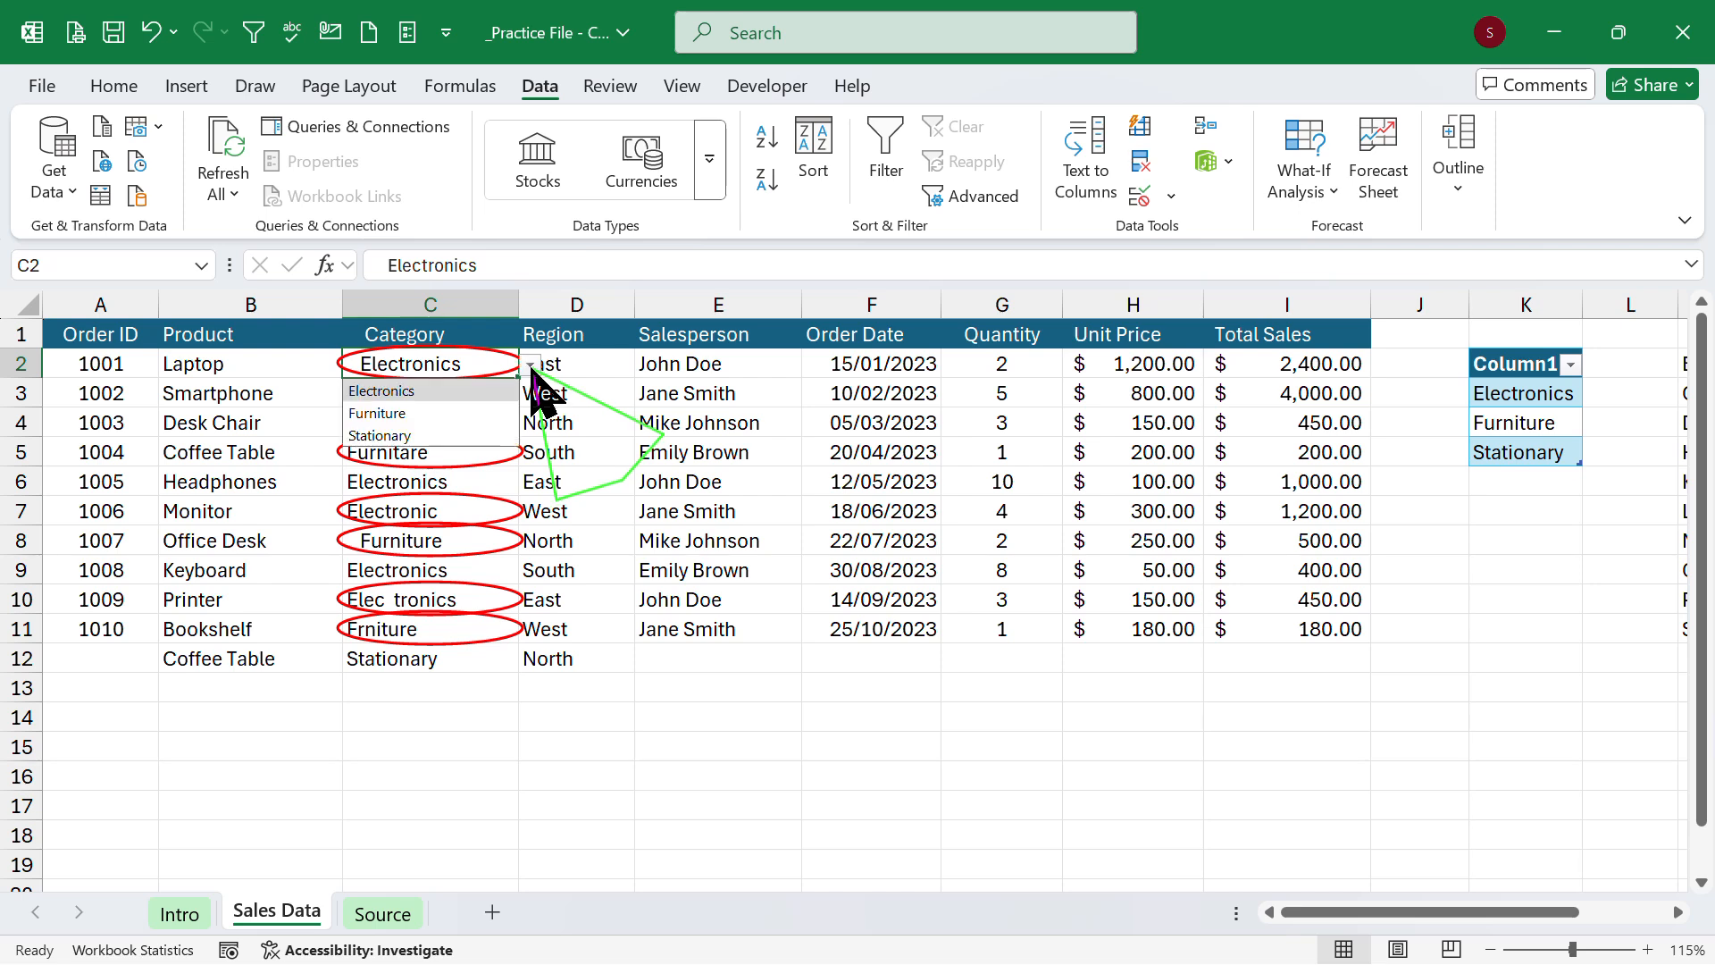
left_click(459, 393)
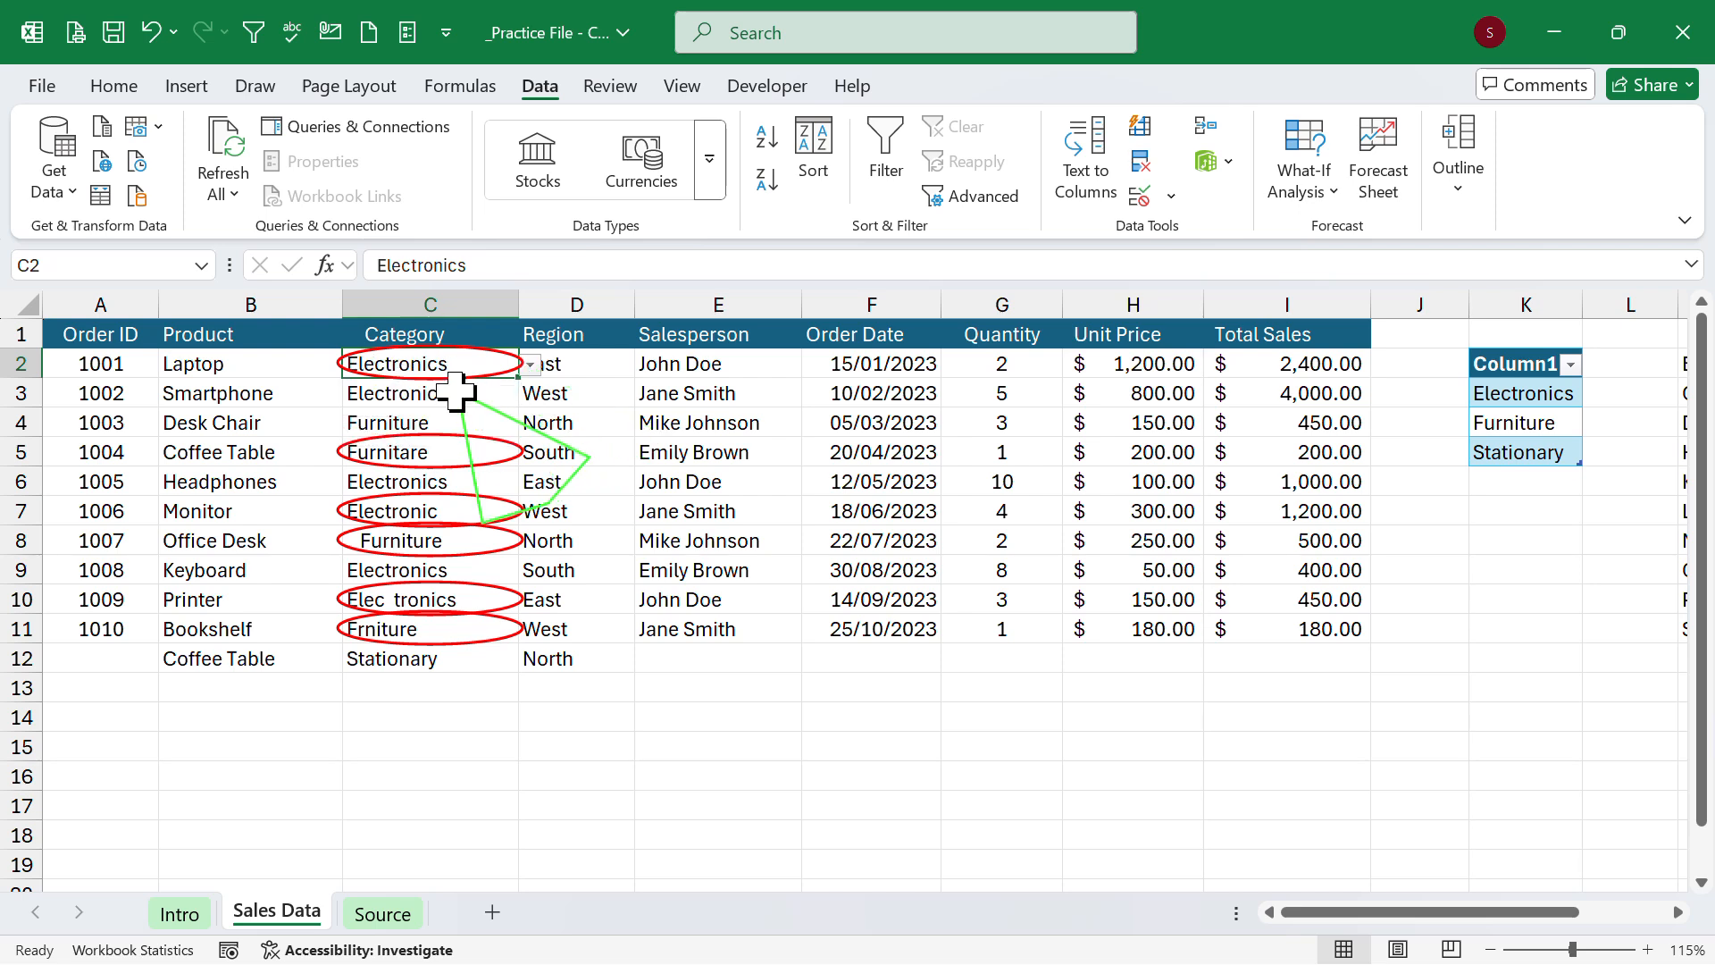
left_click(464, 451)
left_click(530, 452)
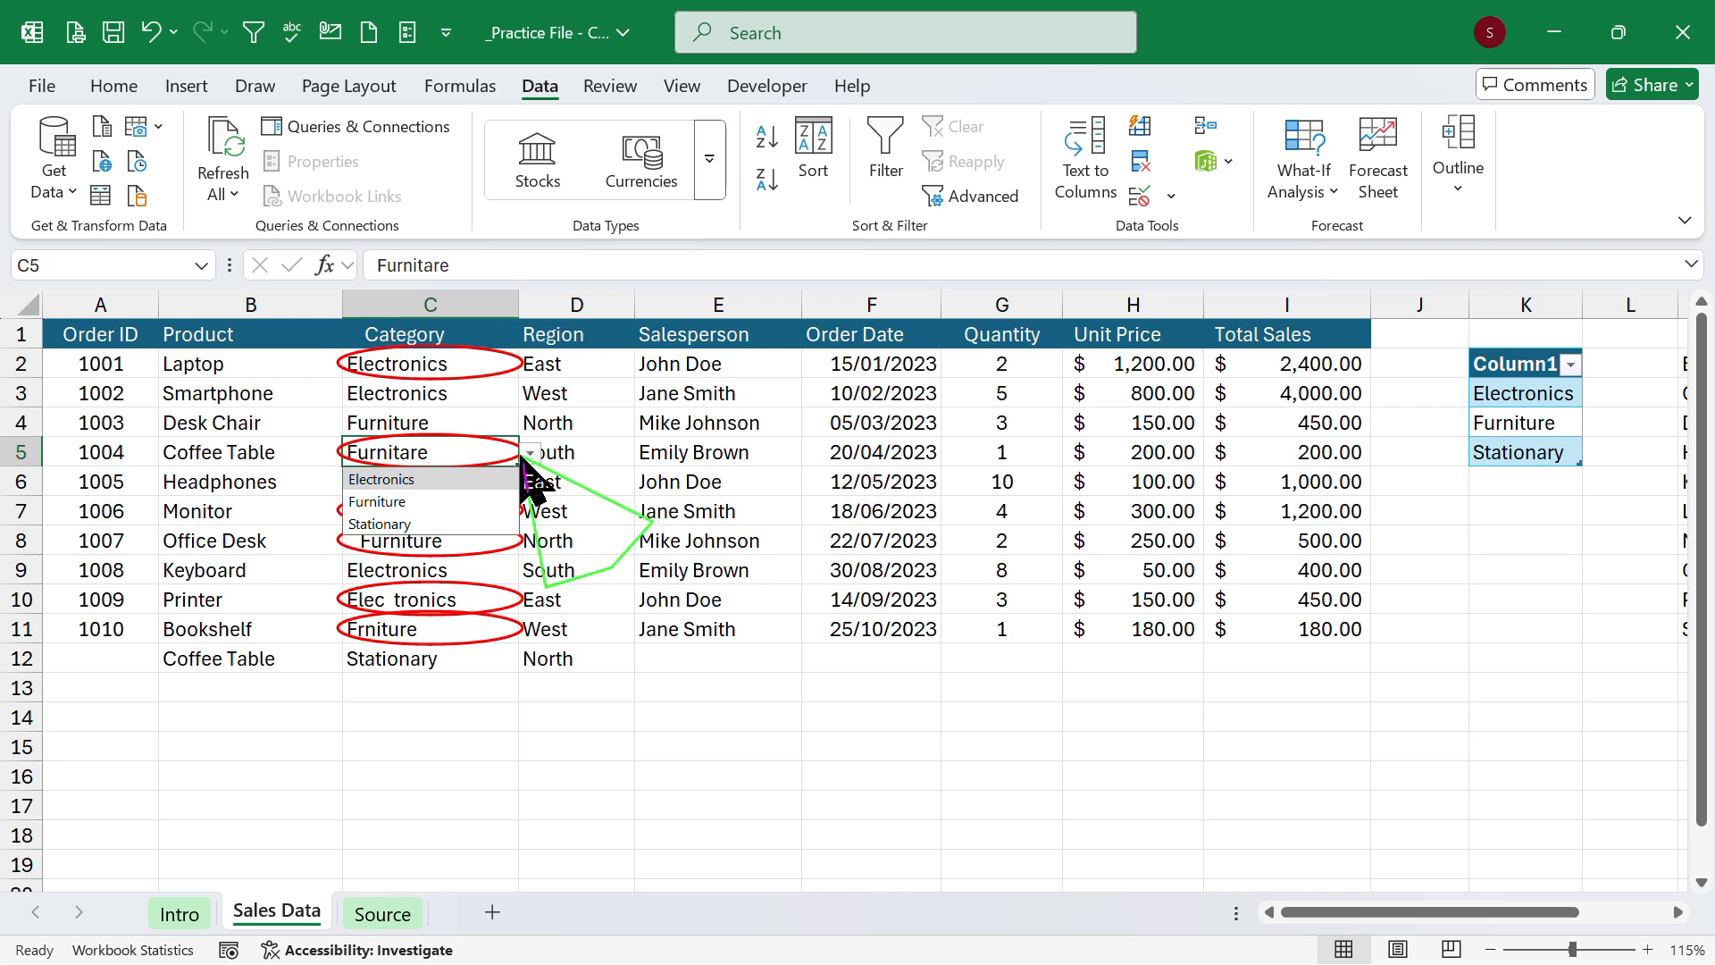
left_click(418, 502)
left_click(467, 516)
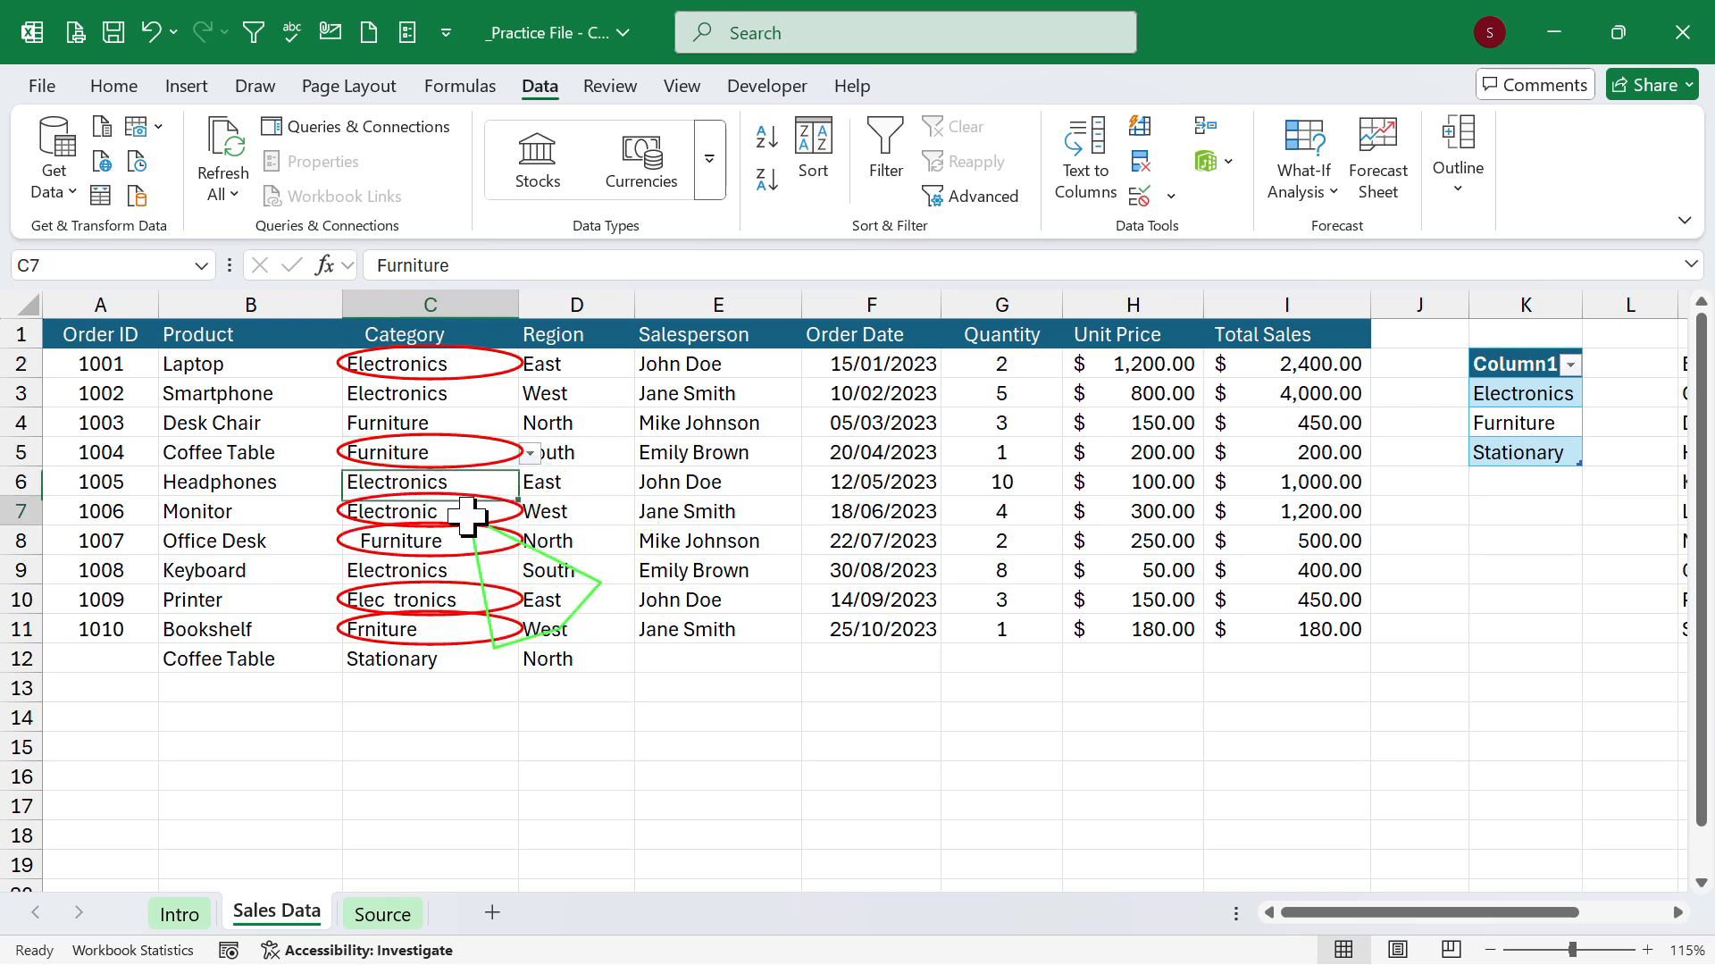
left_click(531, 512)
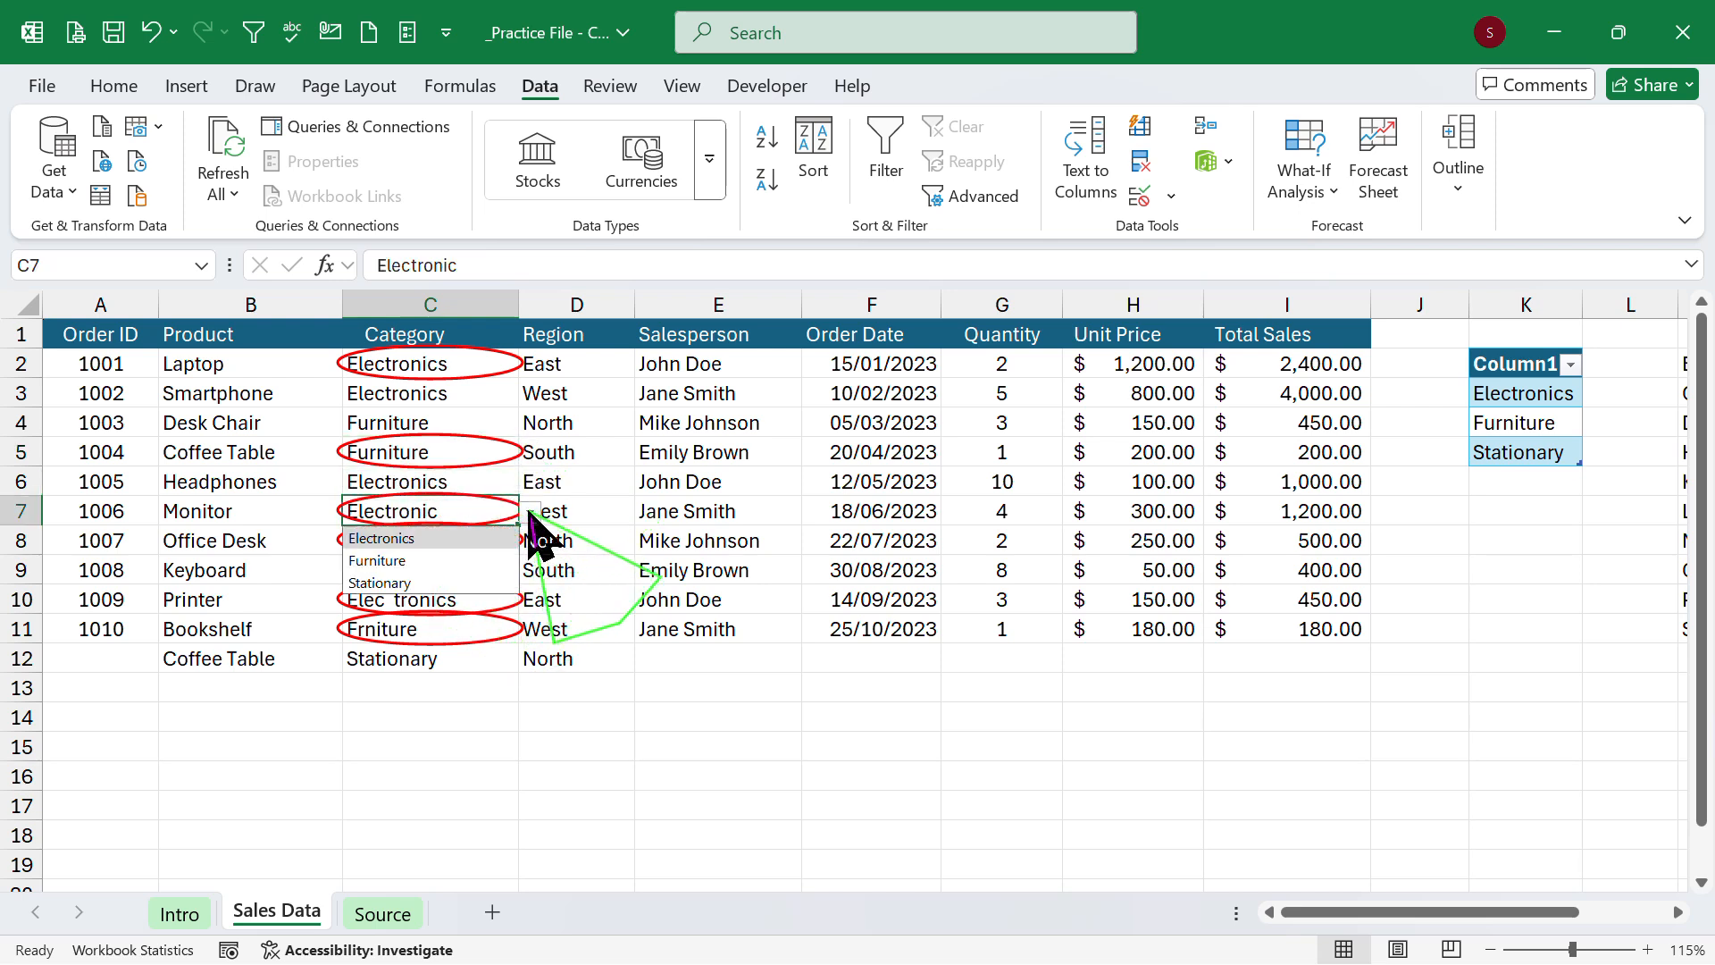
left_click(447, 538)
Correct the remaining circled Category cells from their drop-down lists: C8 to Furniture, C10 to Electronics and C11 to Furniture.
left_click(505, 542)
left_click(530, 541)
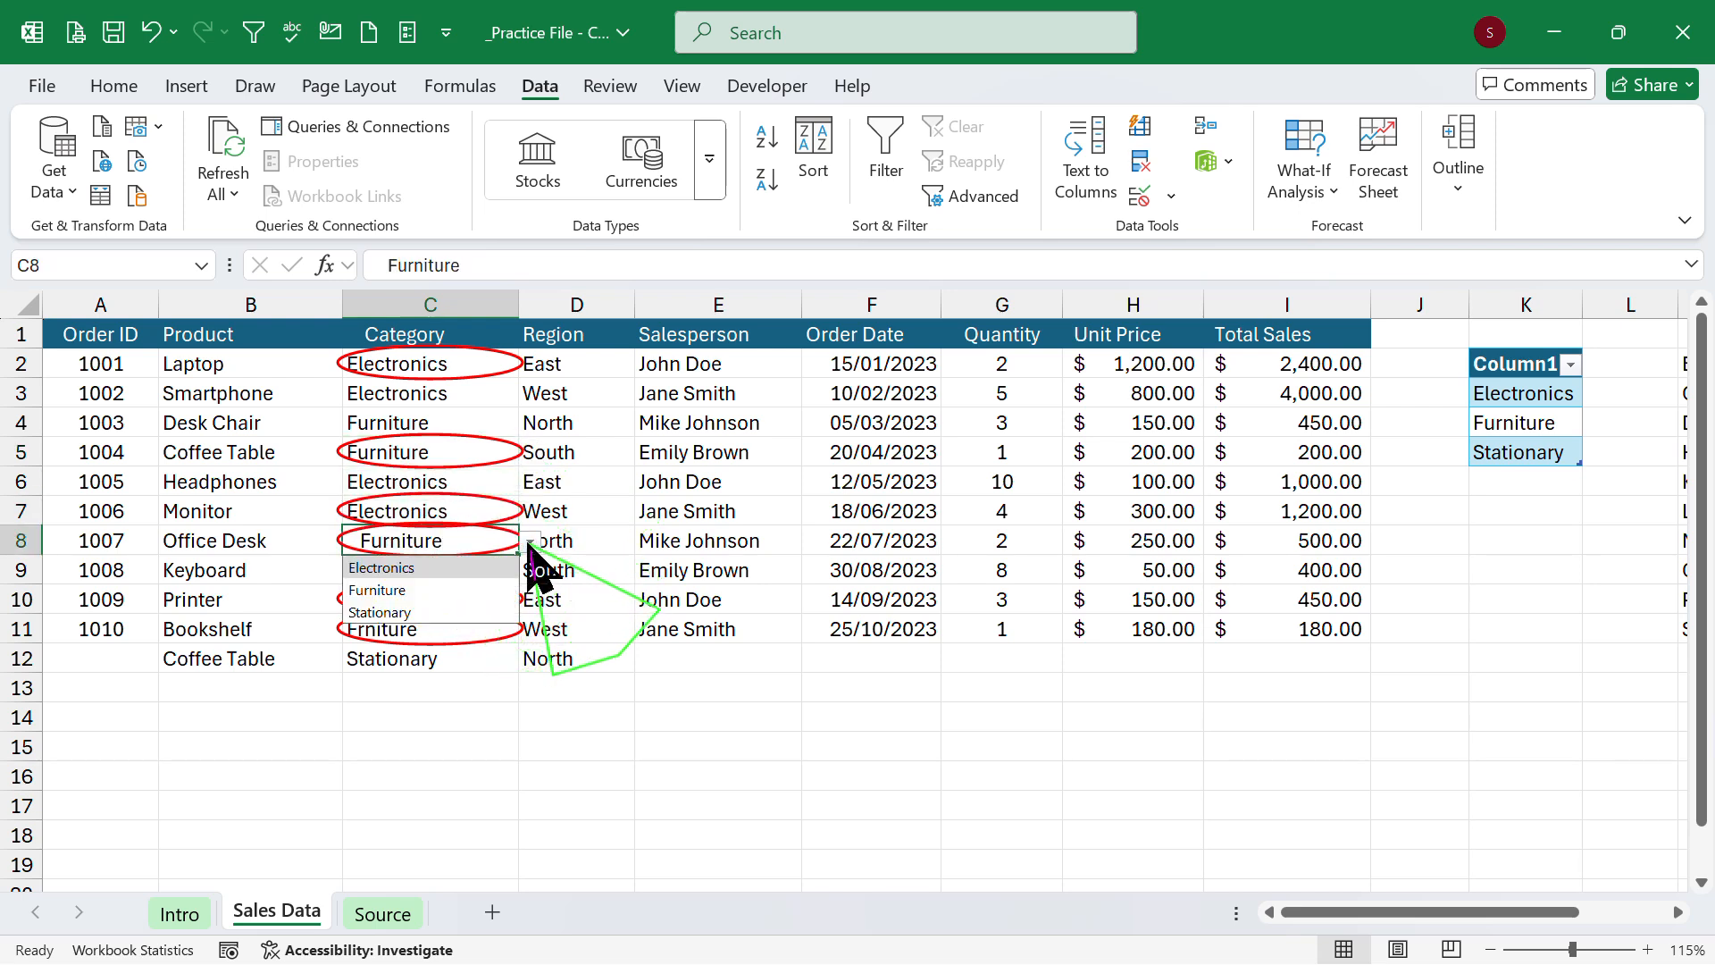
left_click(429, 591)
left_click(473, 600)
left_click(530, 600)
left_click(447, 623)
left_click(466, 632)
left_click(531, 630)
left_click(429, 679)
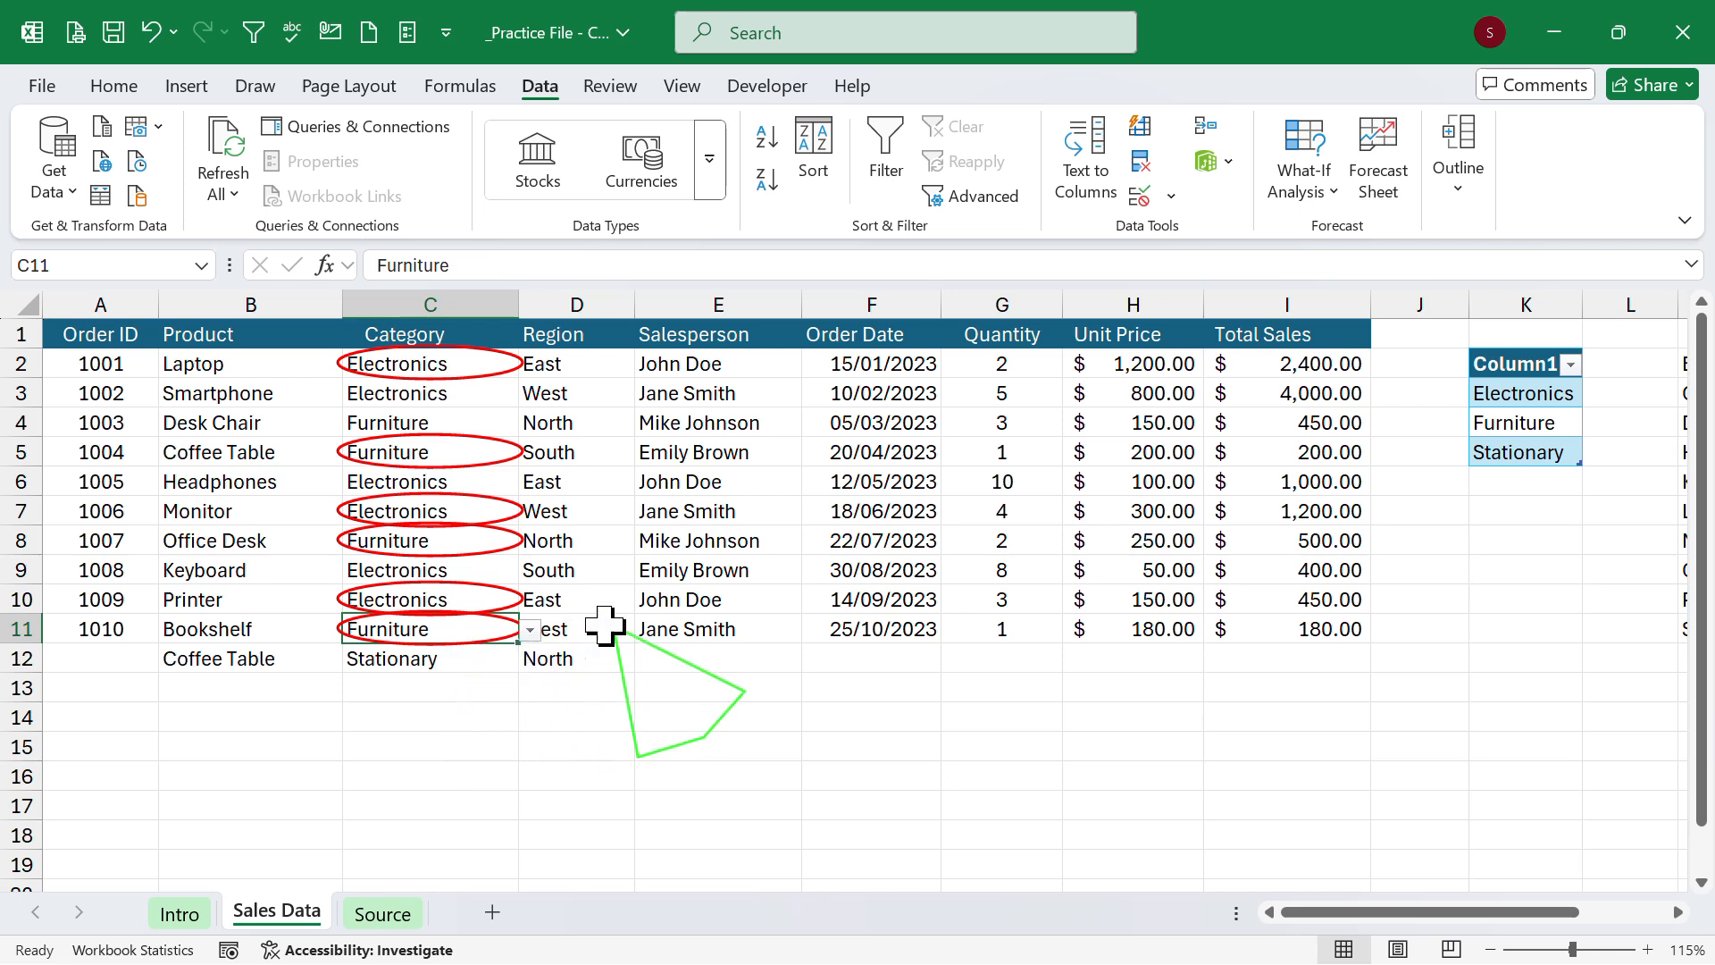
Run Circle Invalid Data again to recheck the corrected Category entries.
left_click(1171, 197)
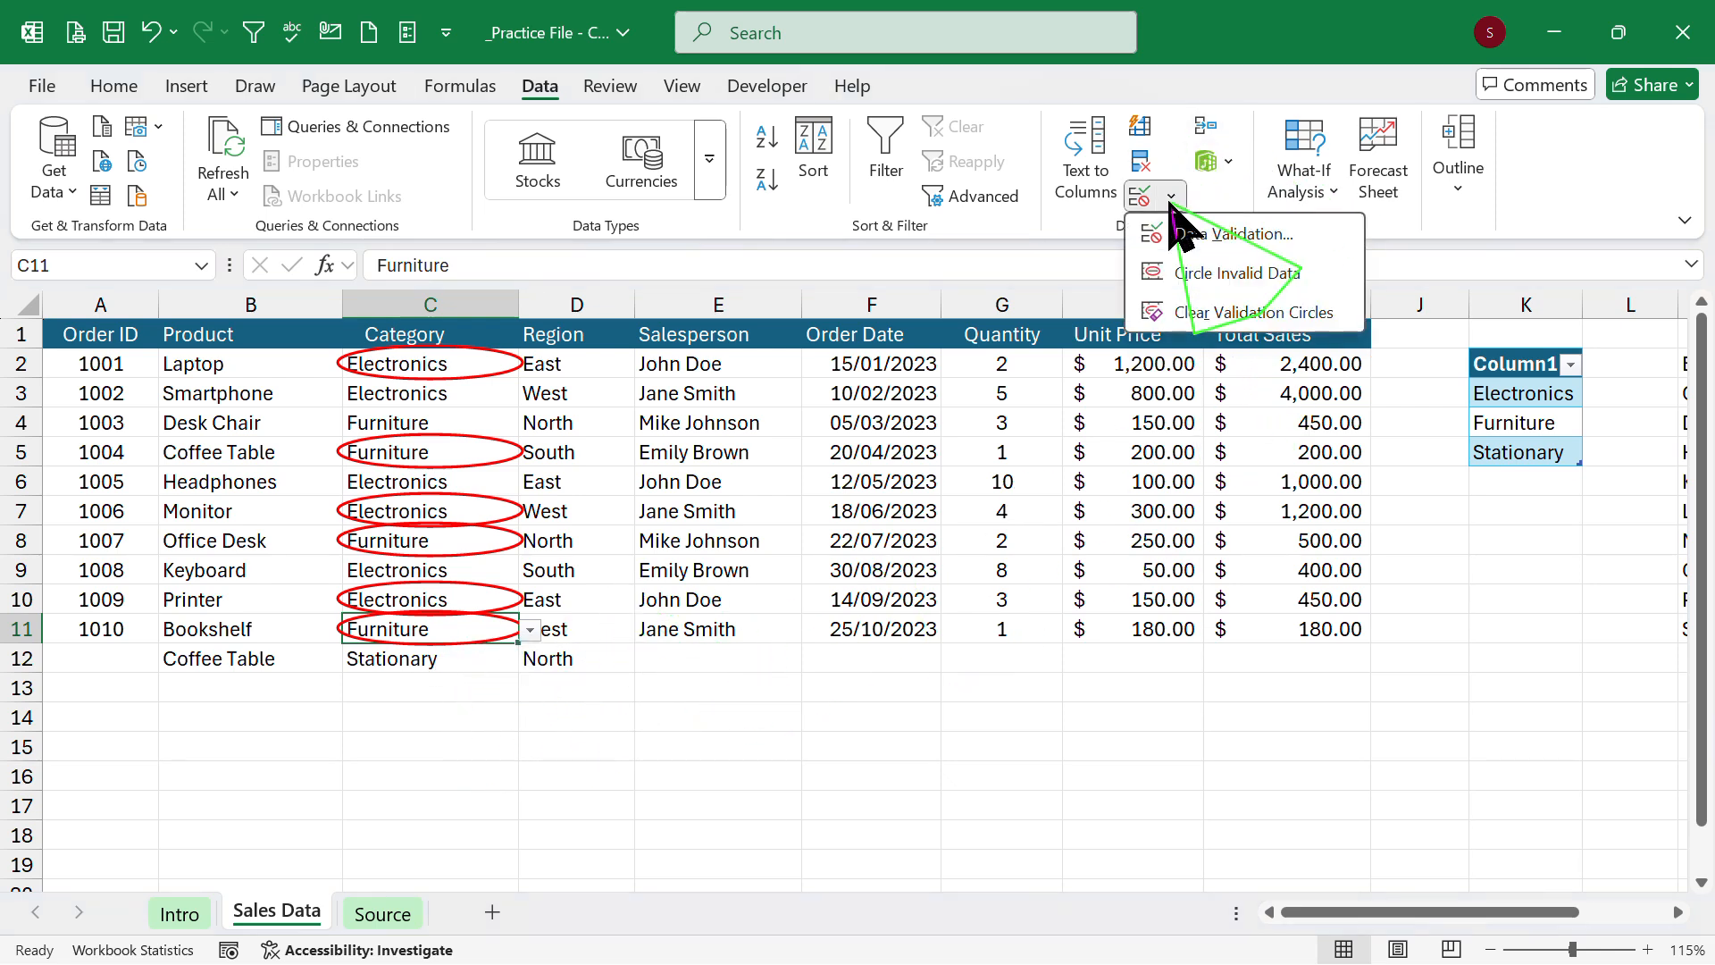
left_click(1212, 277)
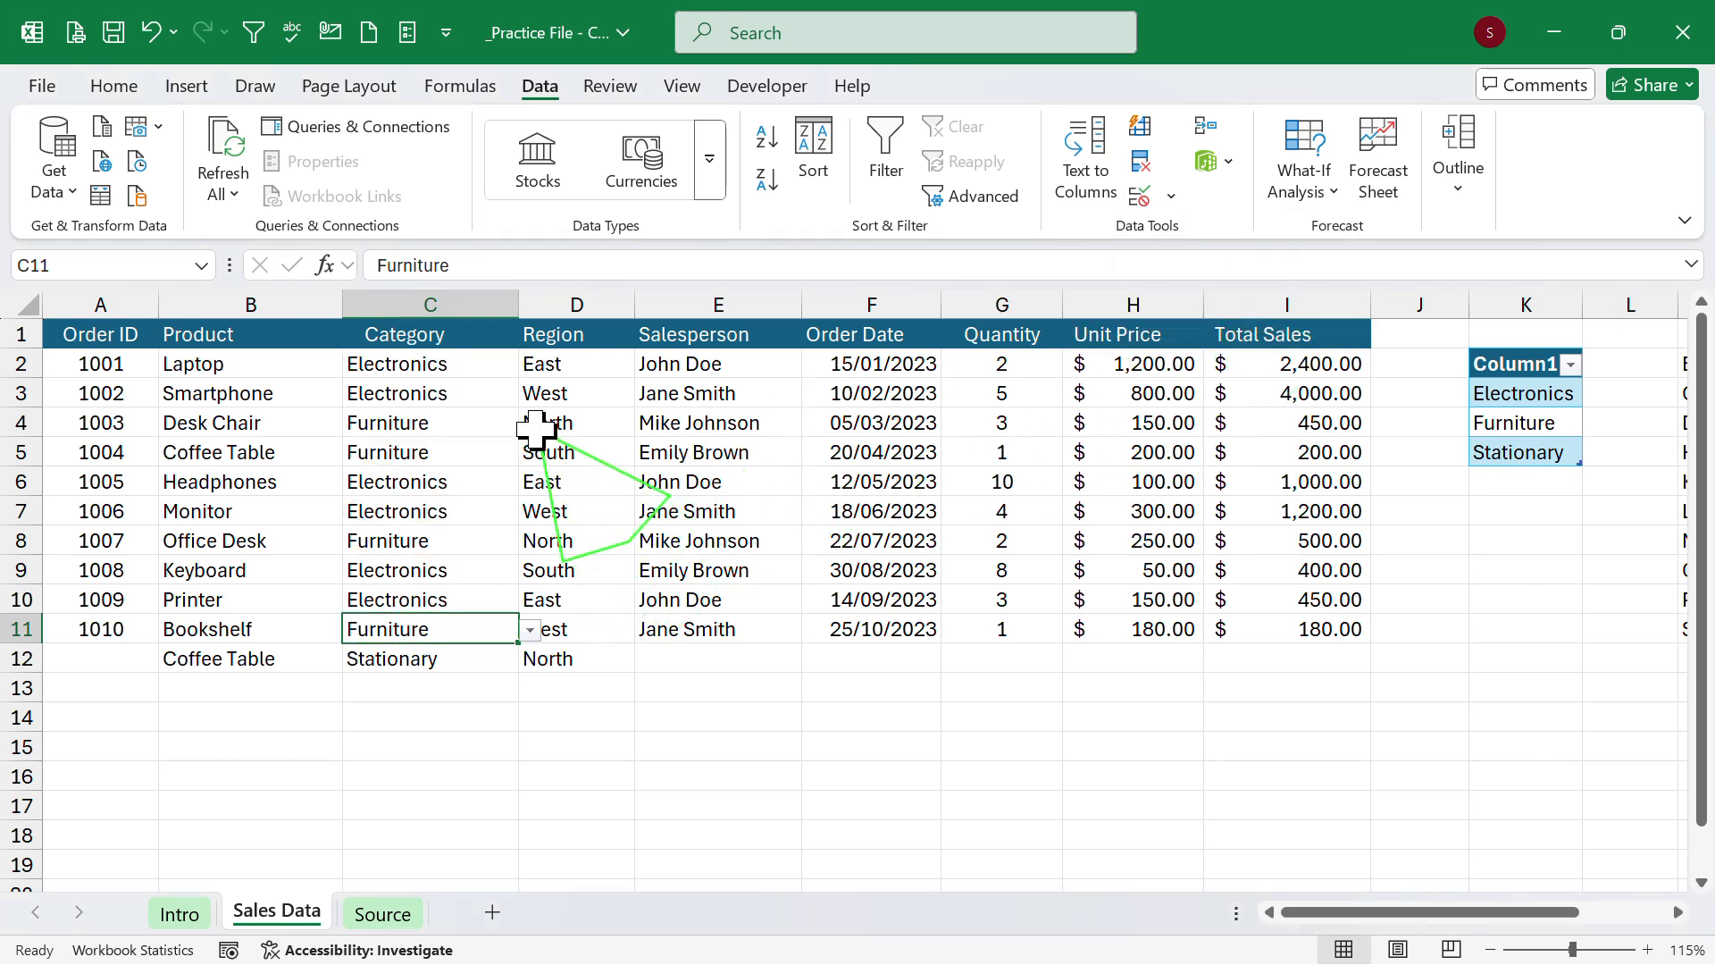
Clear the Product, Category and Region entries in B12:D12.
left_click(266, 428)
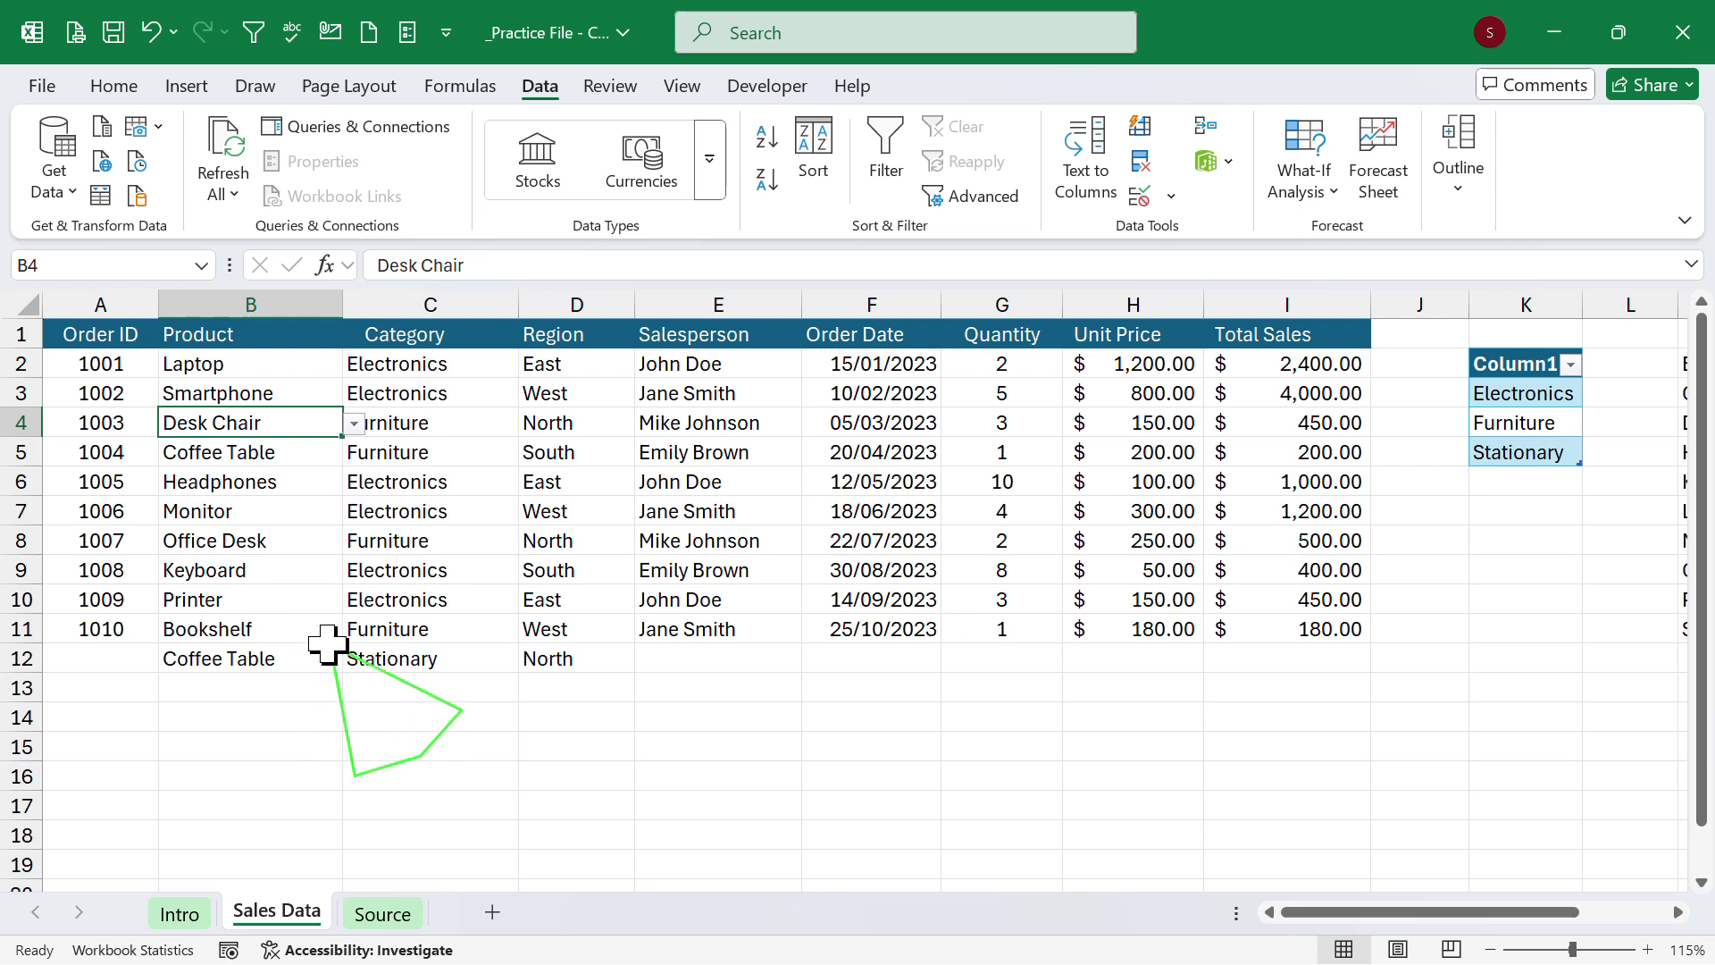
left_click(290, 739)
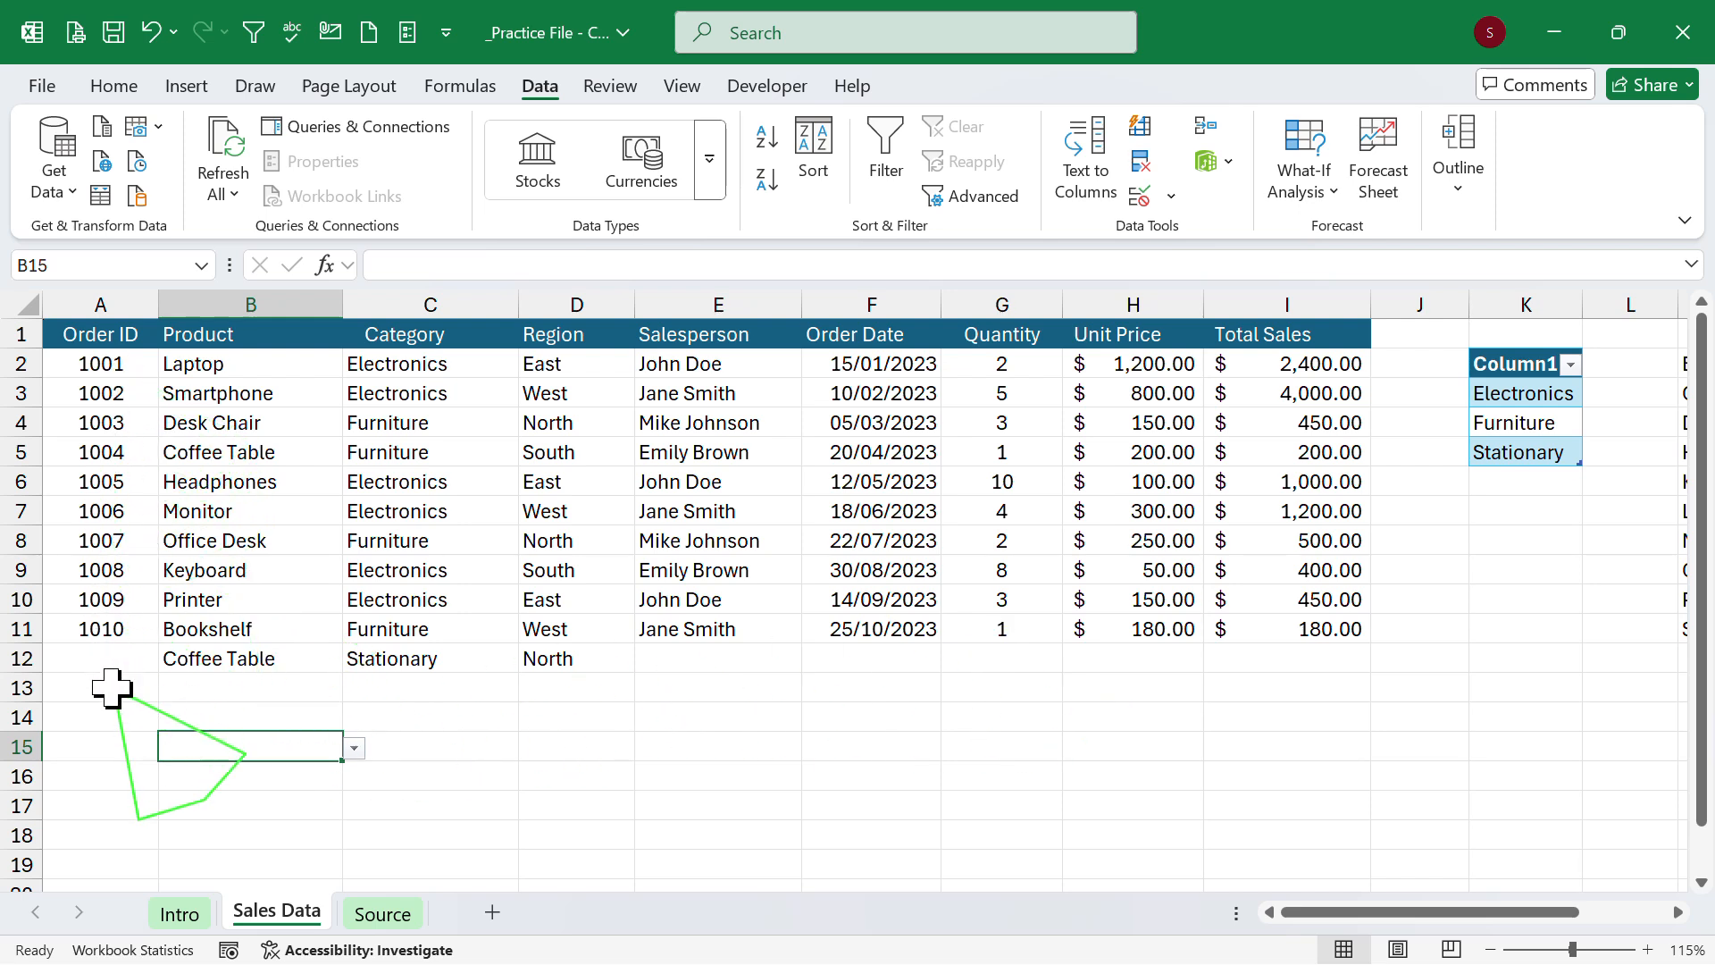
left_click(229, 658)
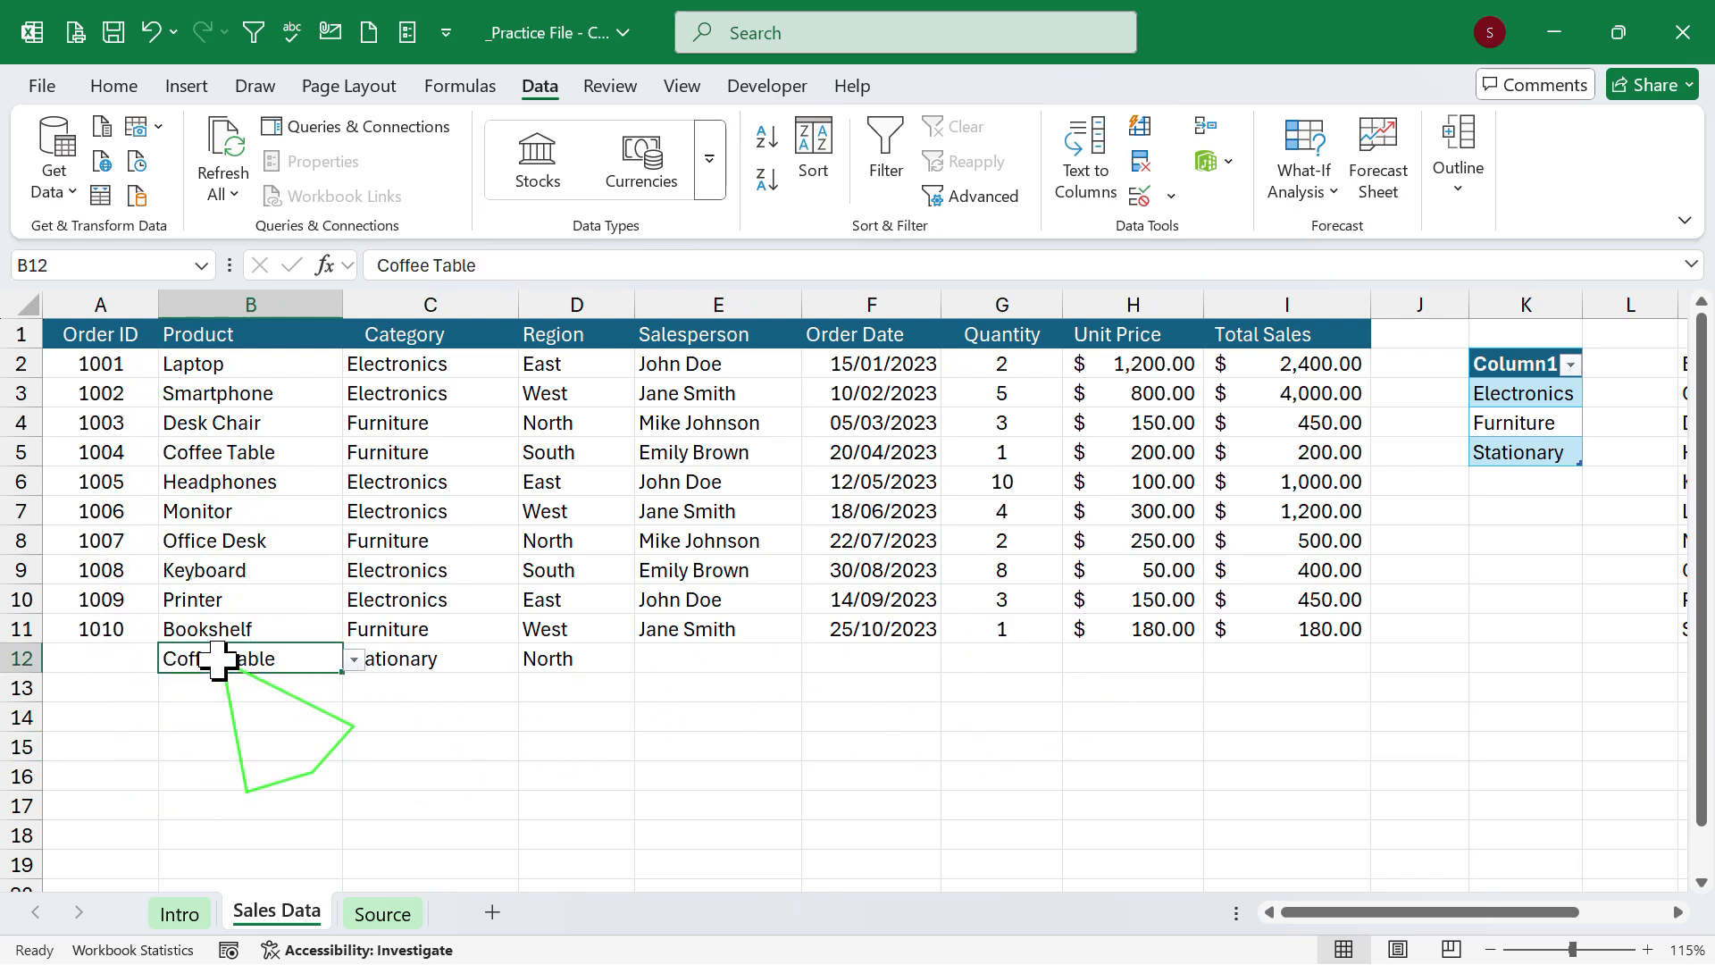
left_click(617, 656, "shift")
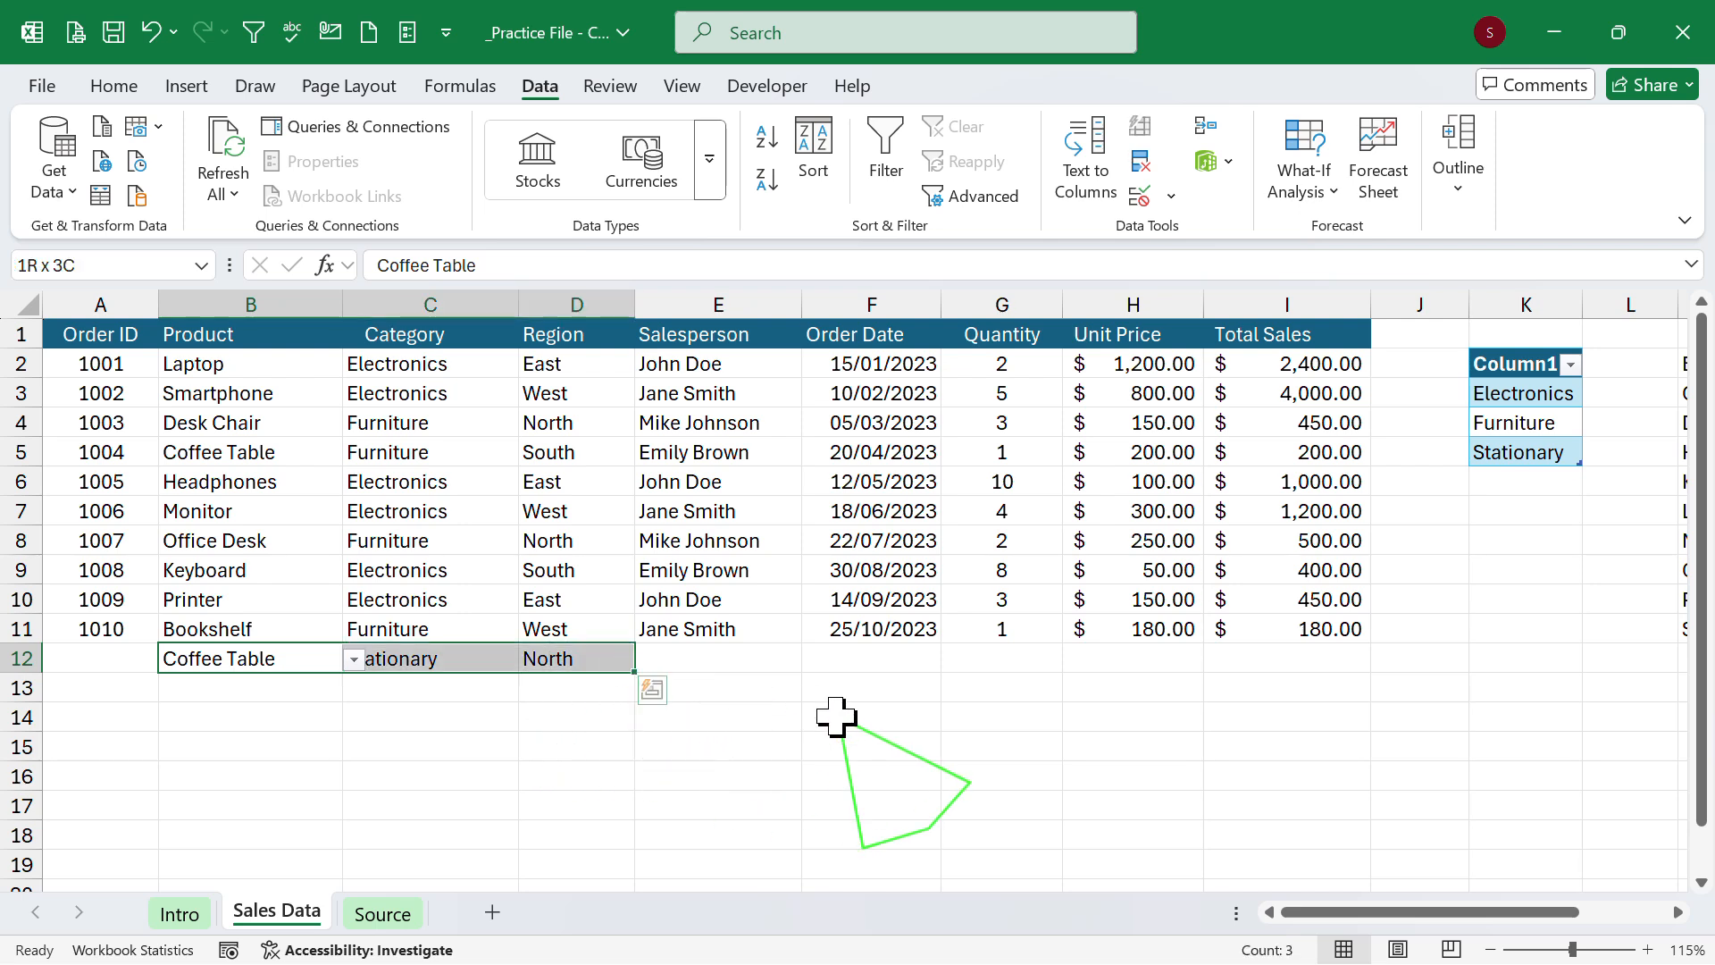
key("Delete")
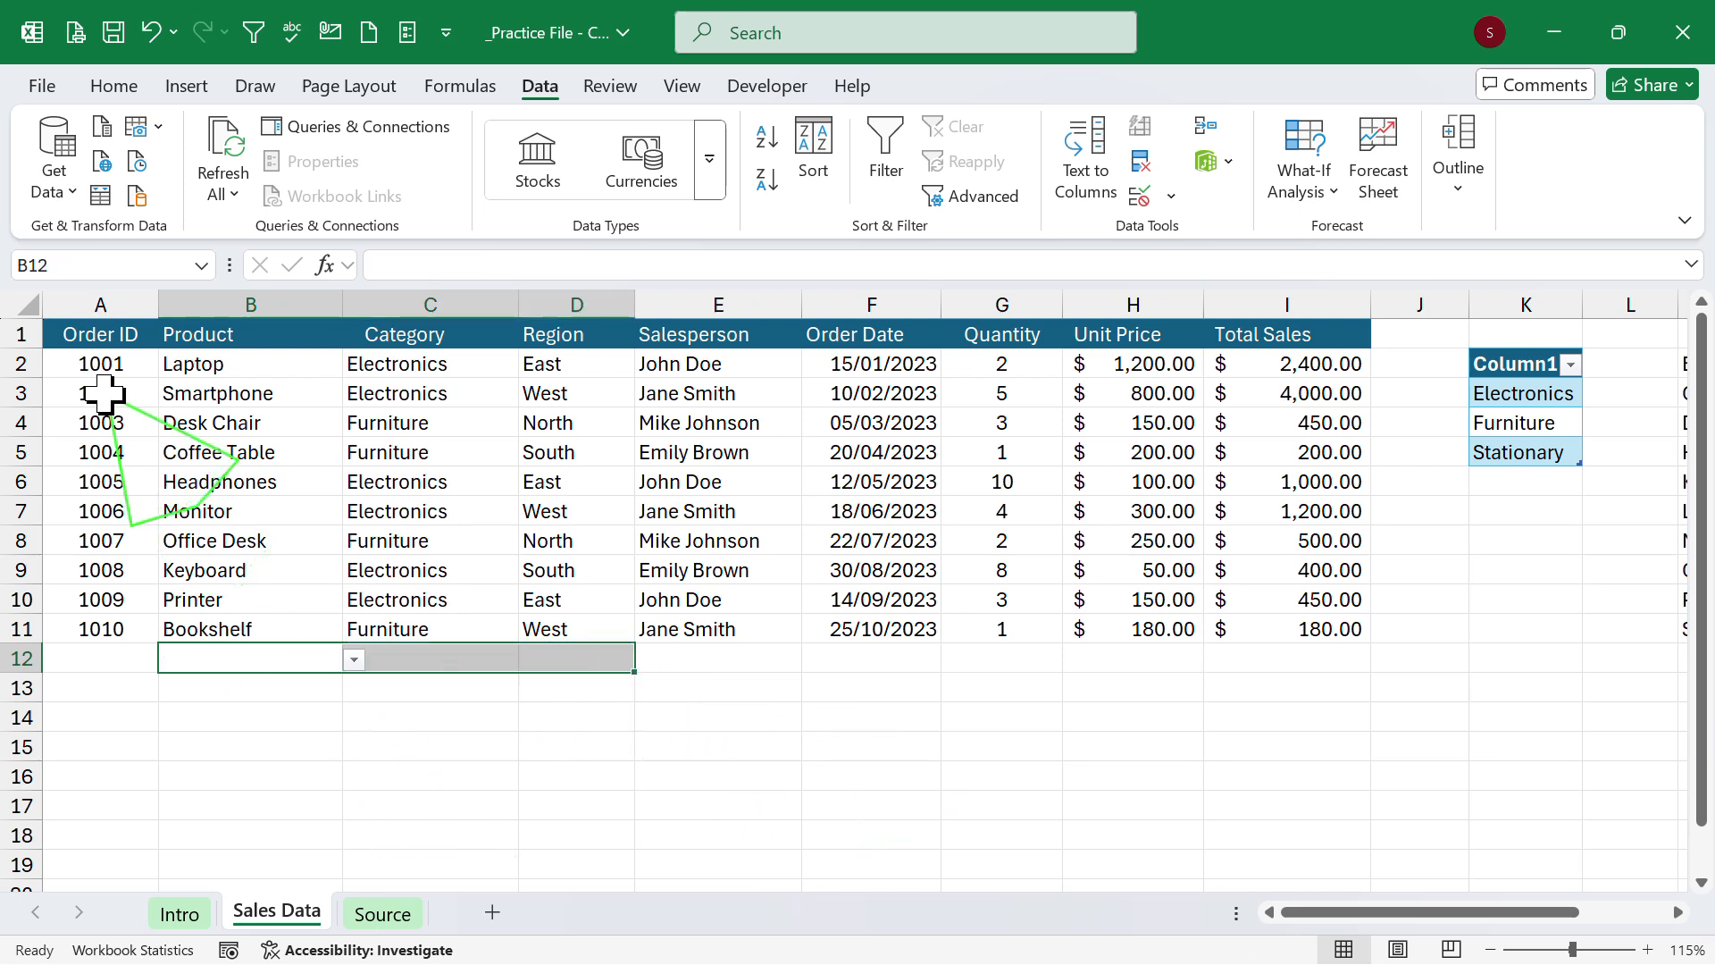
Clear the Order ID values in A2:A11.
left_click_drag(109, 365, 89, 634)
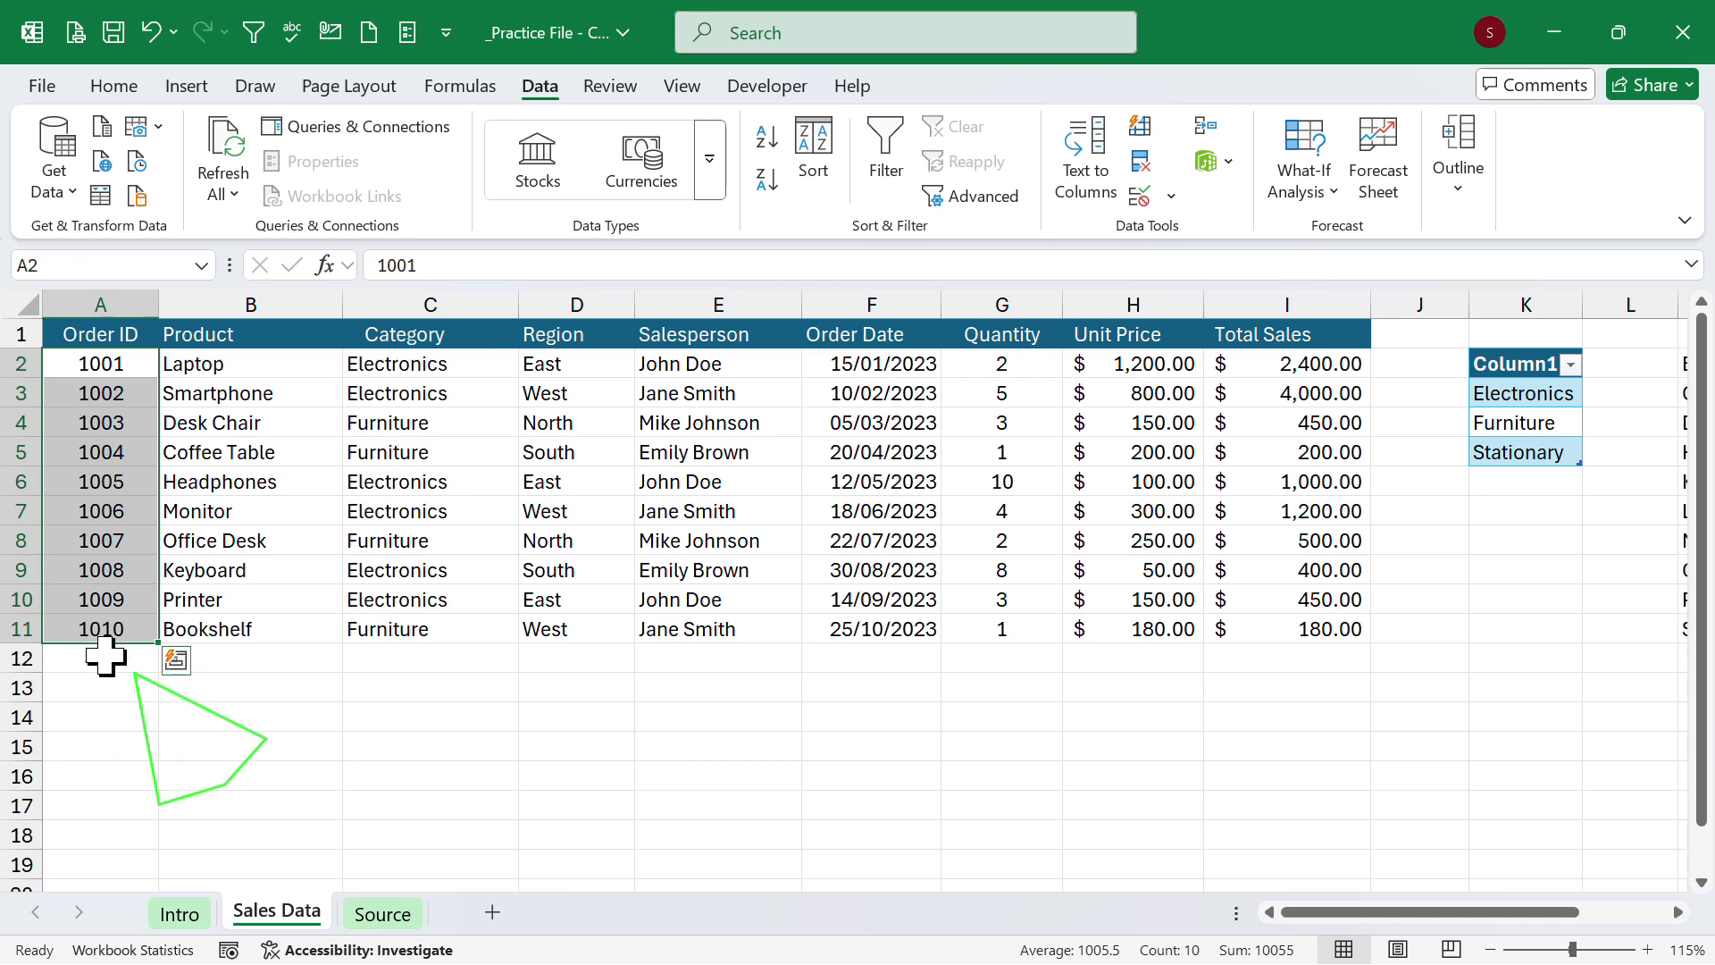
key("Delete")
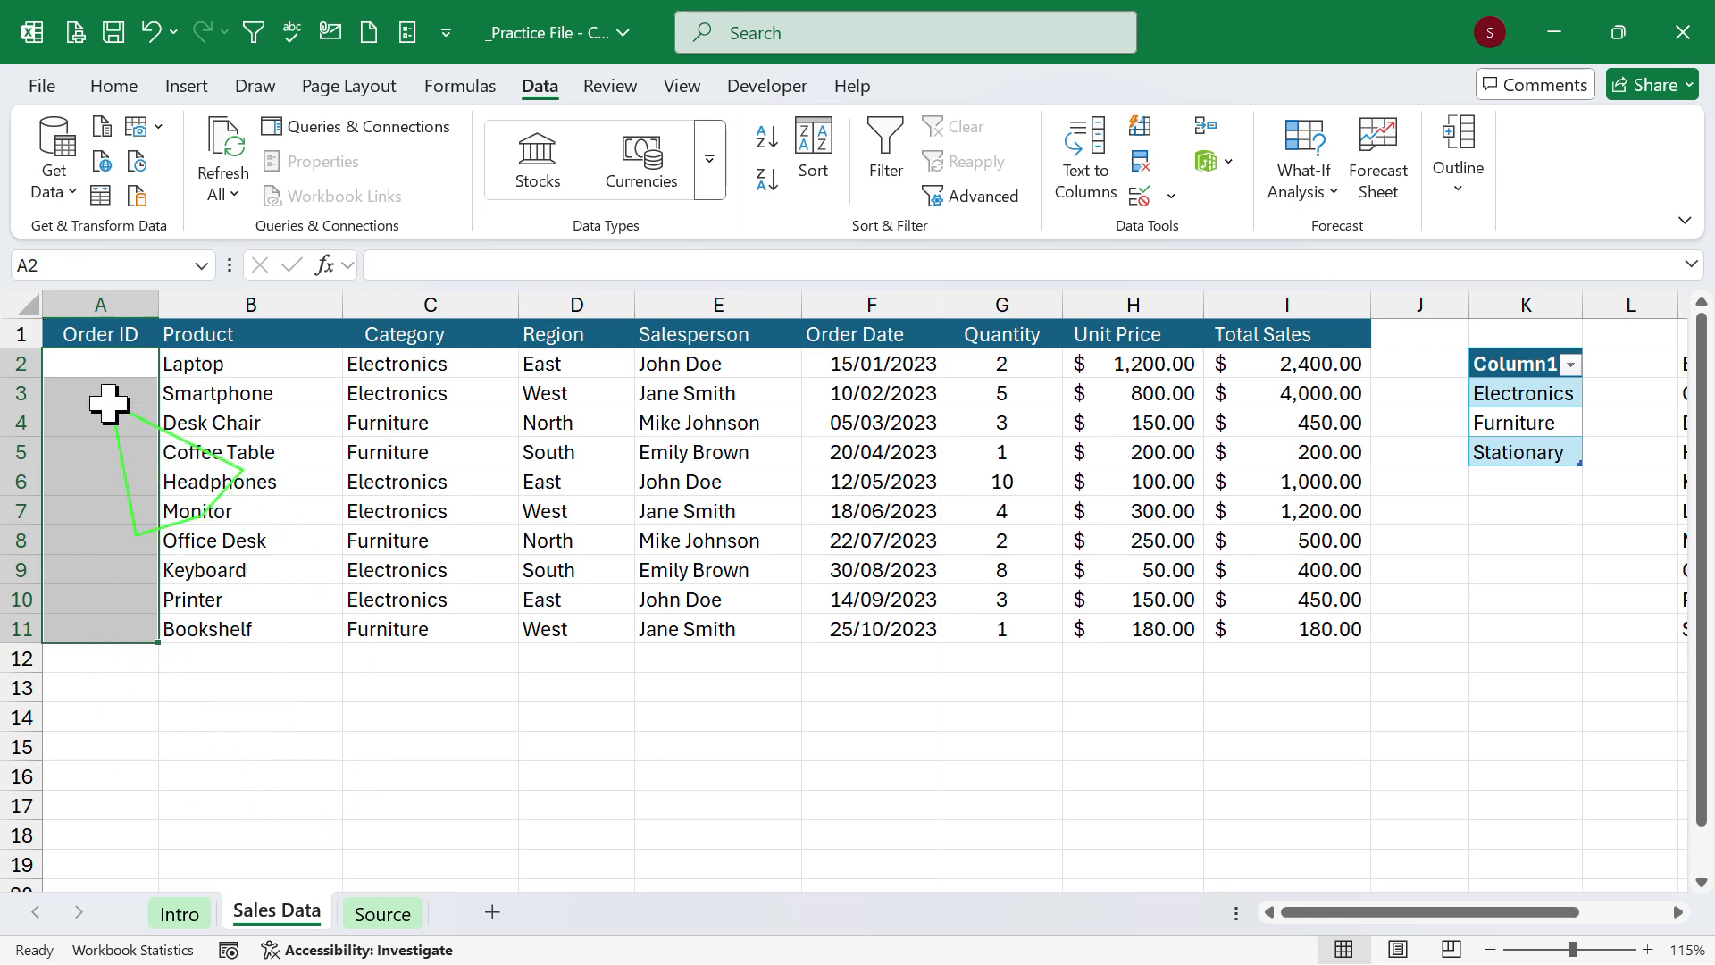
key("ctrl+z")
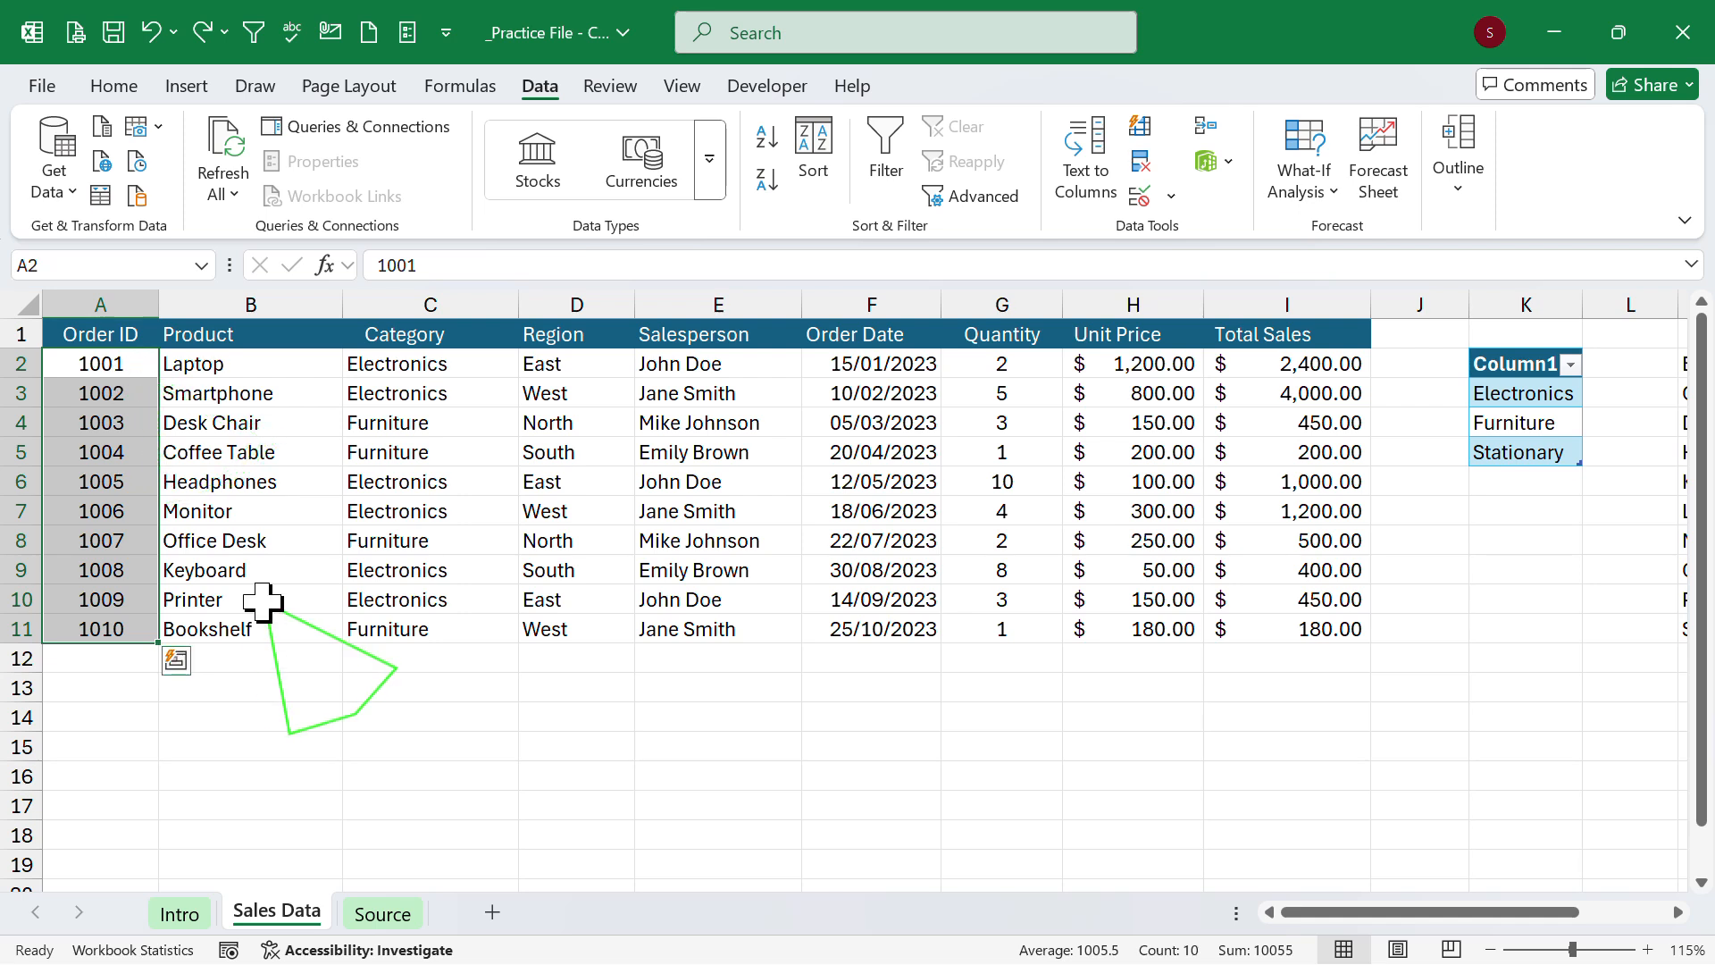
key("Delete")
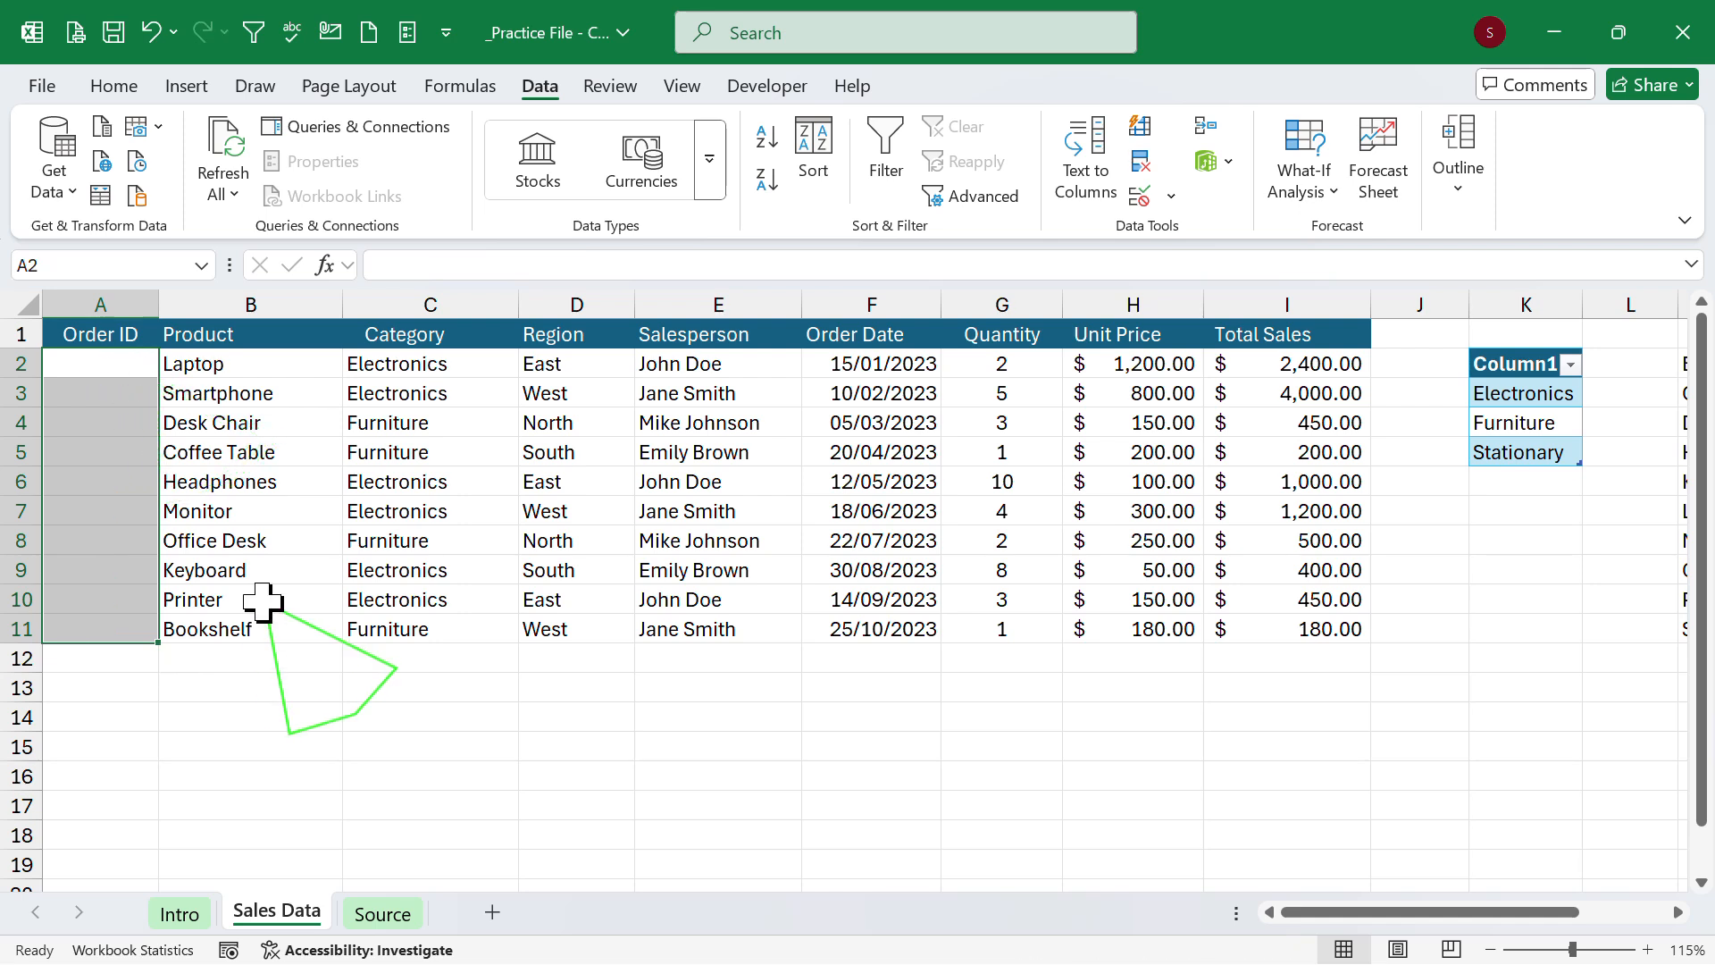
Generate the Order IDs by entering =SEQUENCE(COUNTA(B:B)-1,,1001,1) in cell A2.
left_click(126, 368)
type("=")
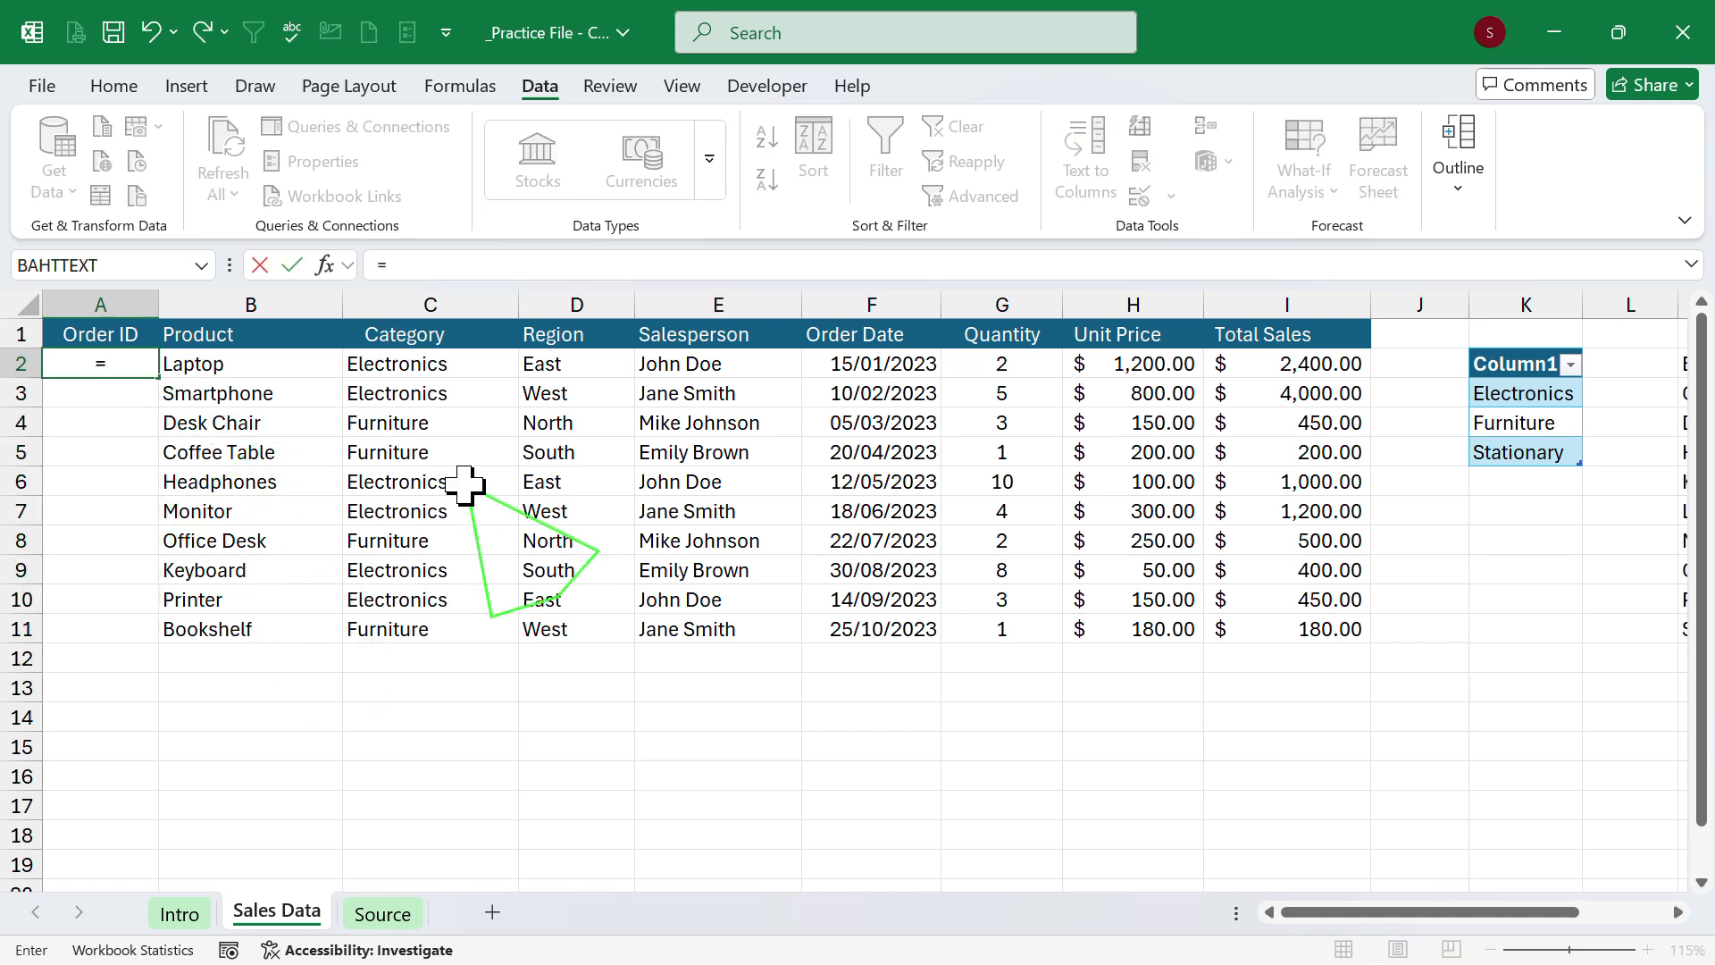
type("seq")
key("Tab")
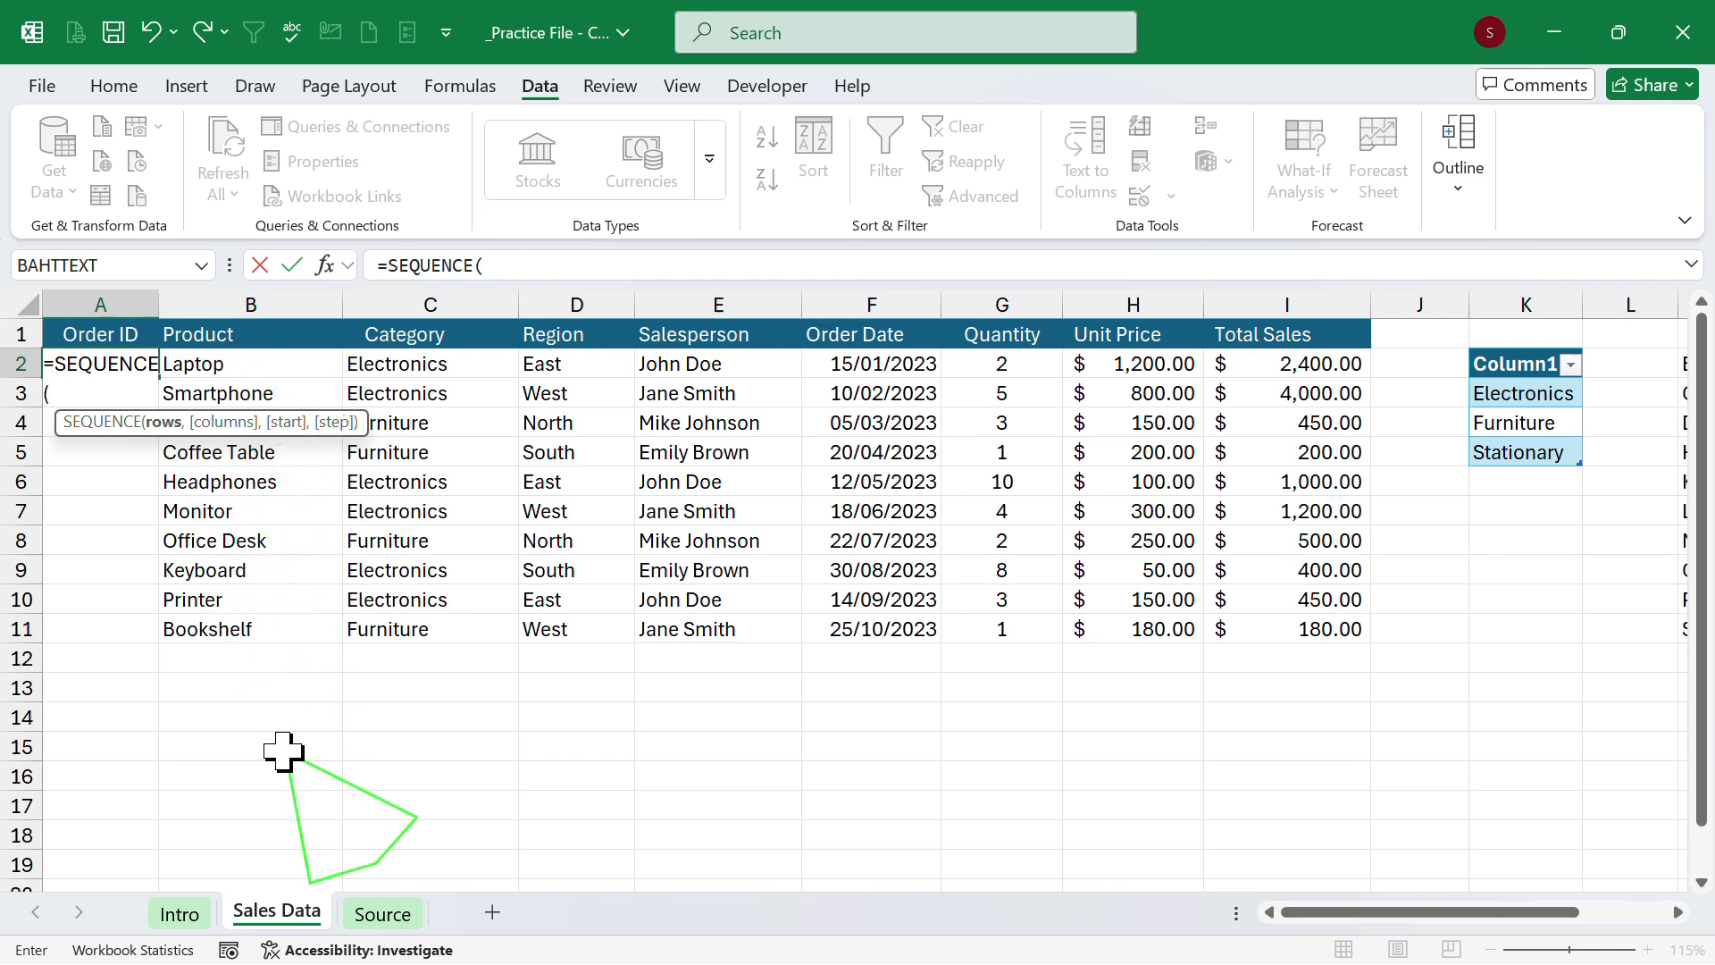
type("coun")
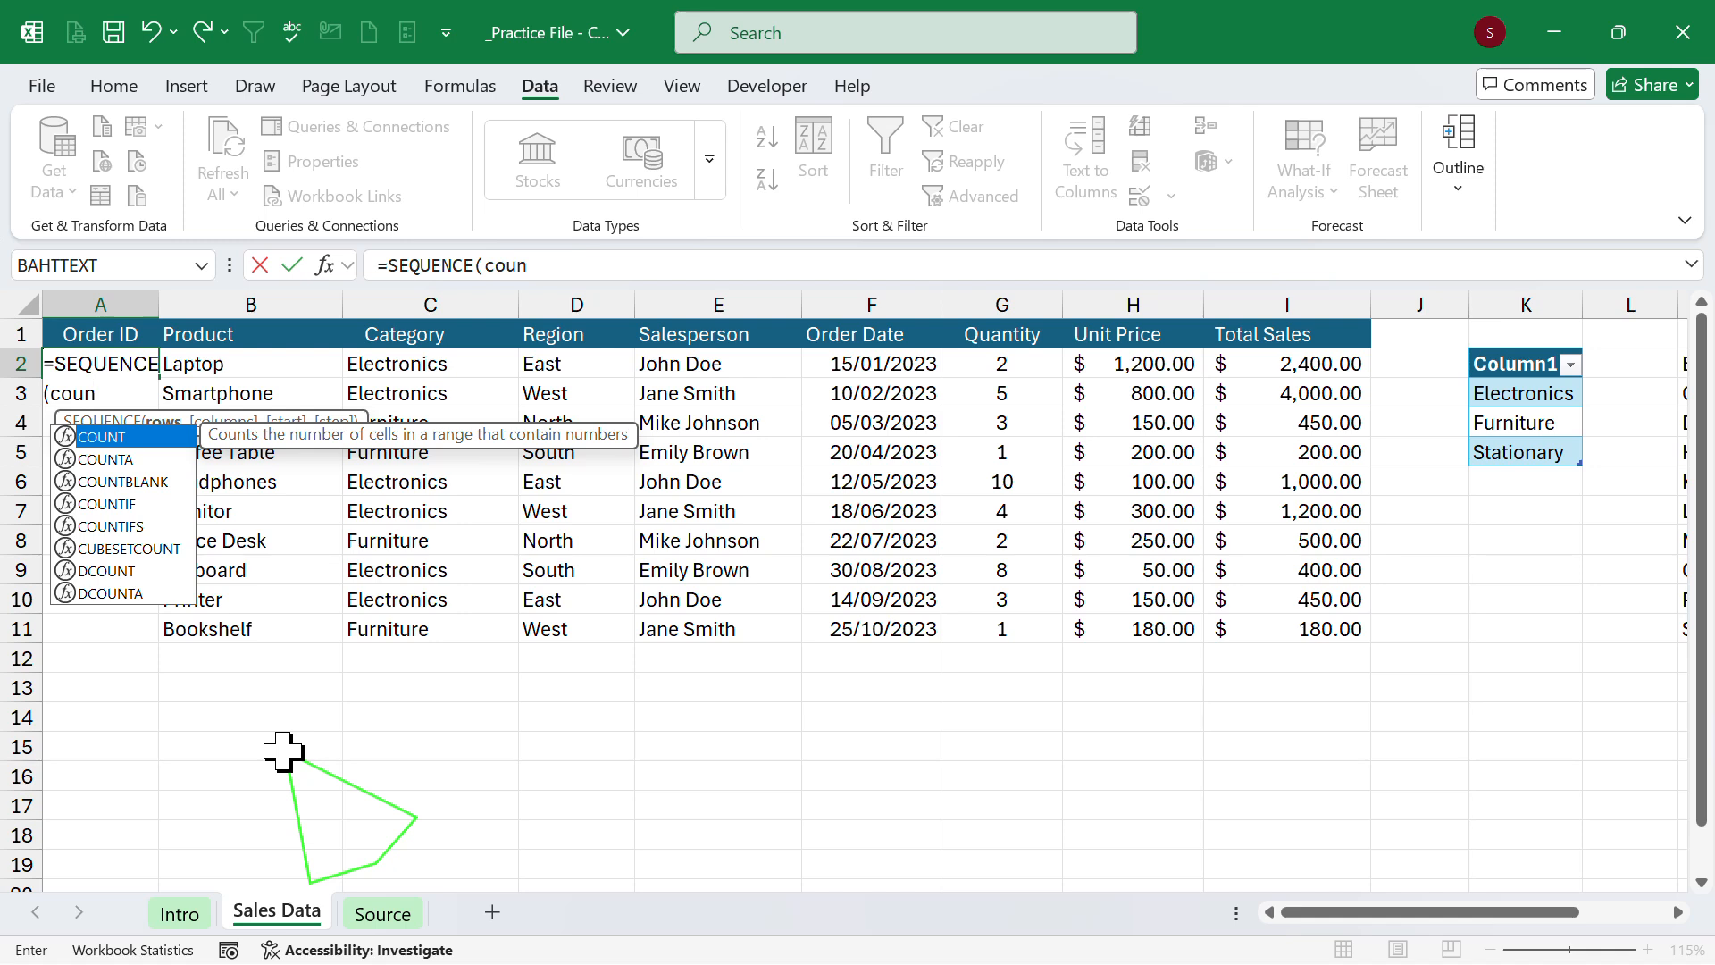
key("Down")
key("Tab")
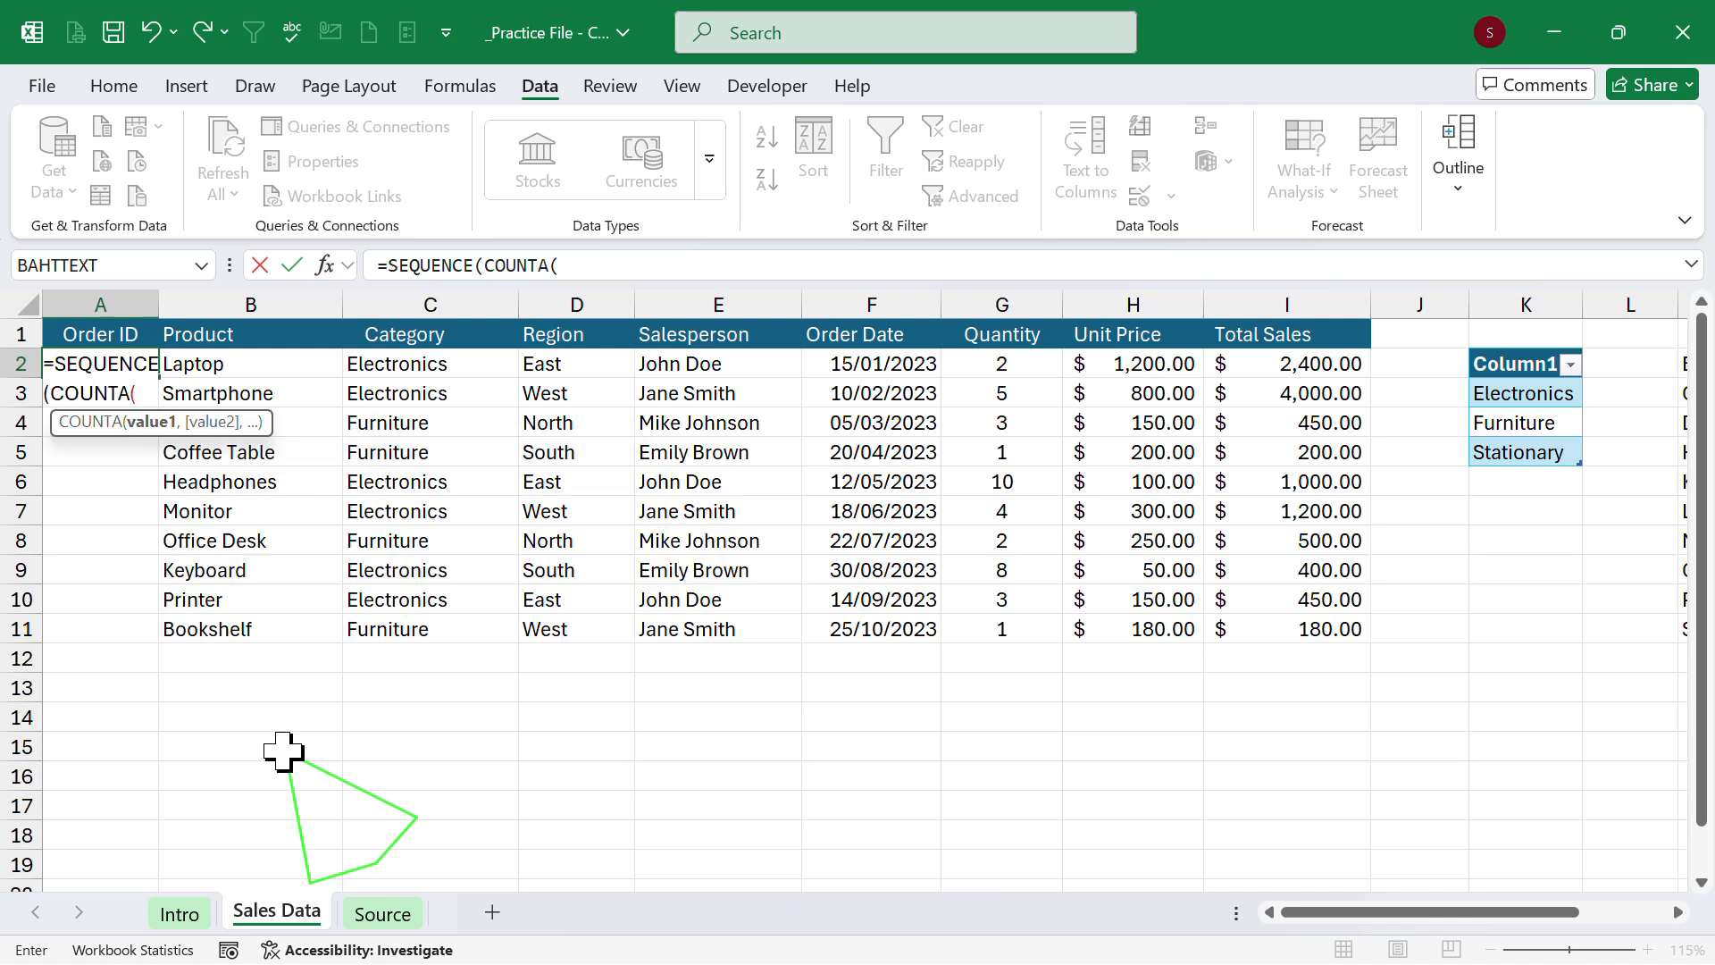
left_click(259, 297)
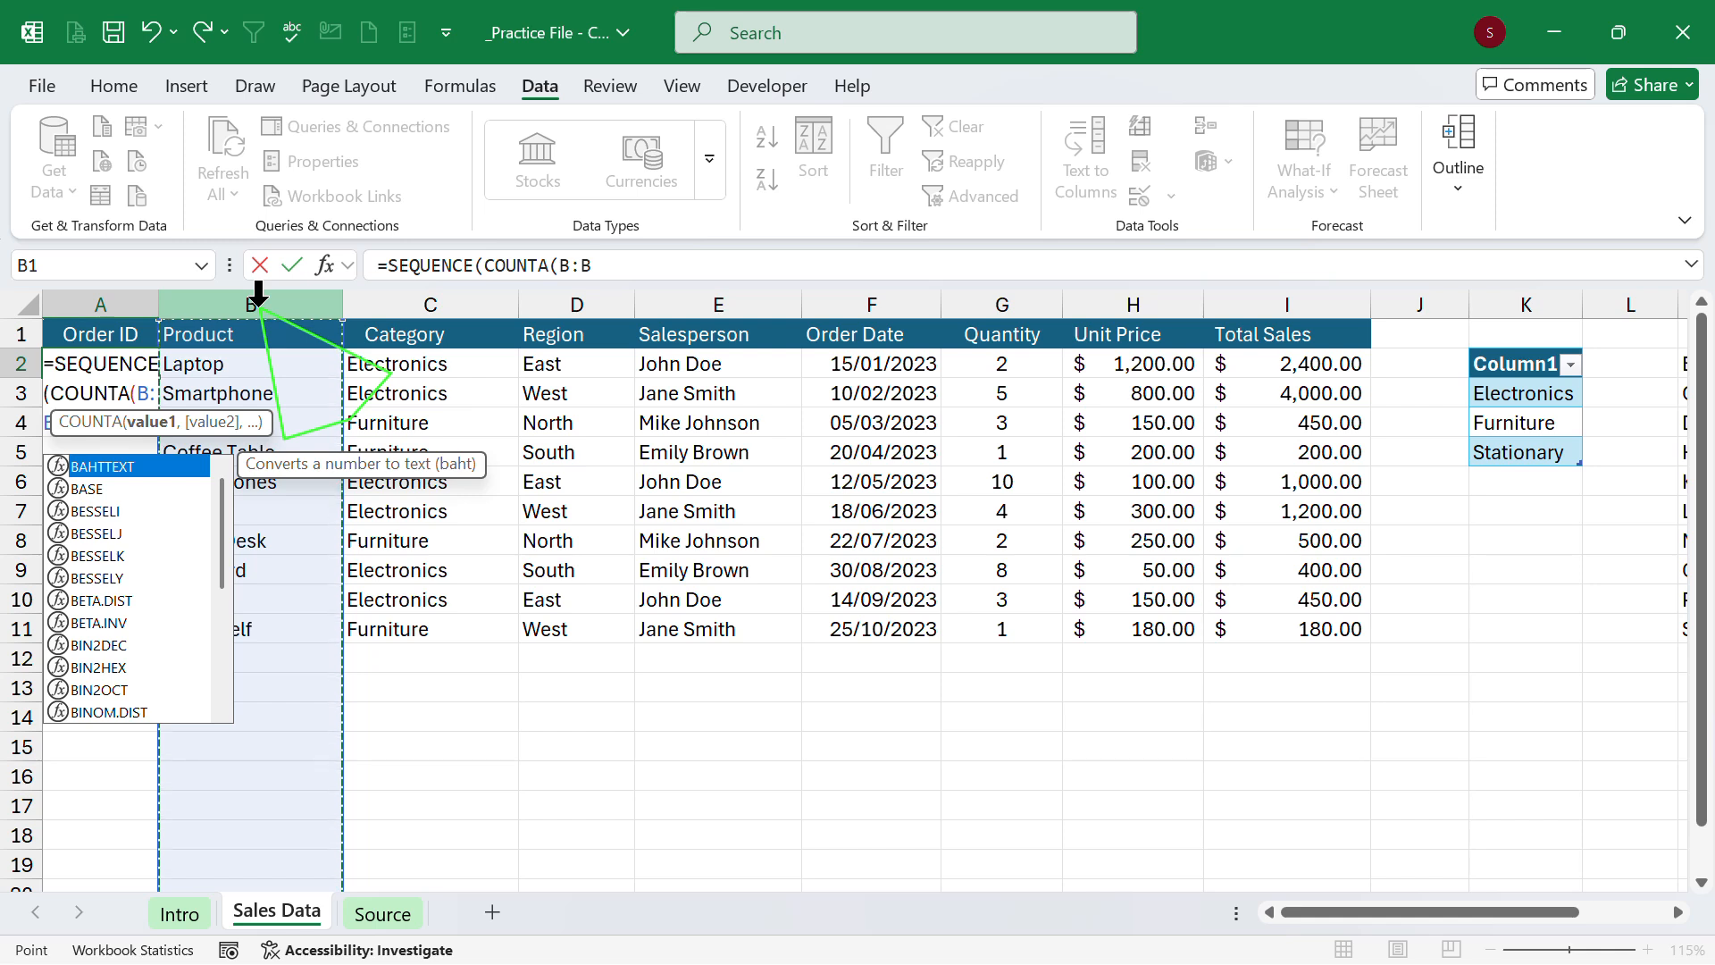
type(")-1,,1001,")
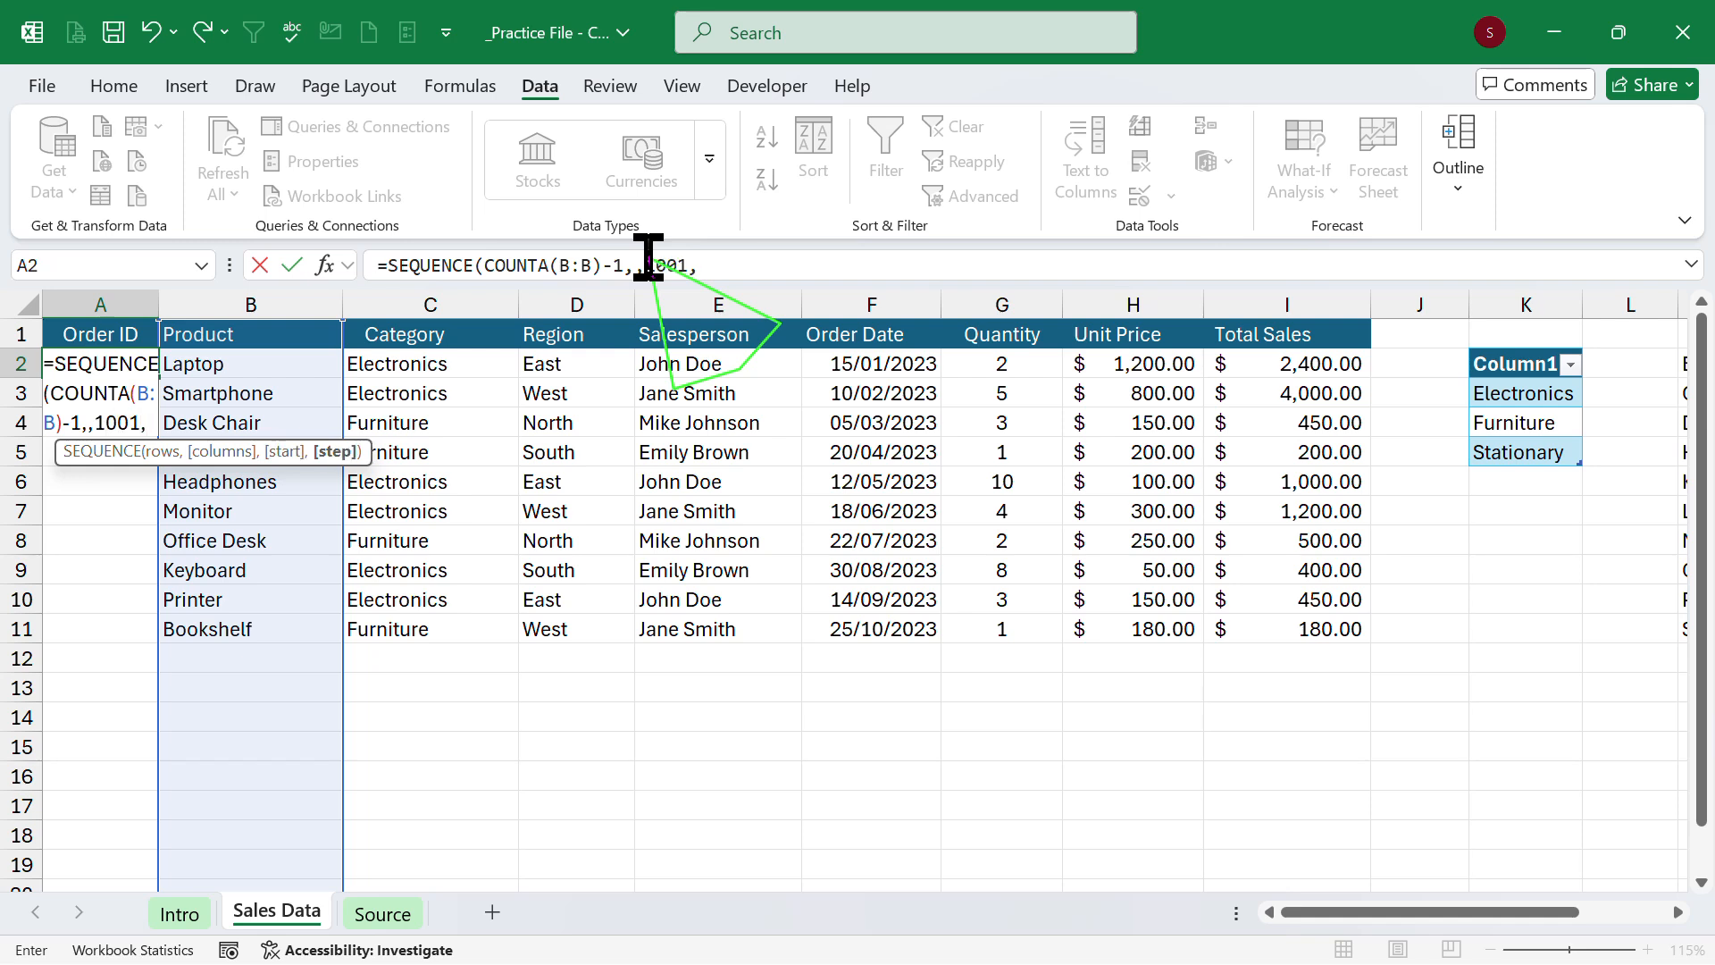
type(")")
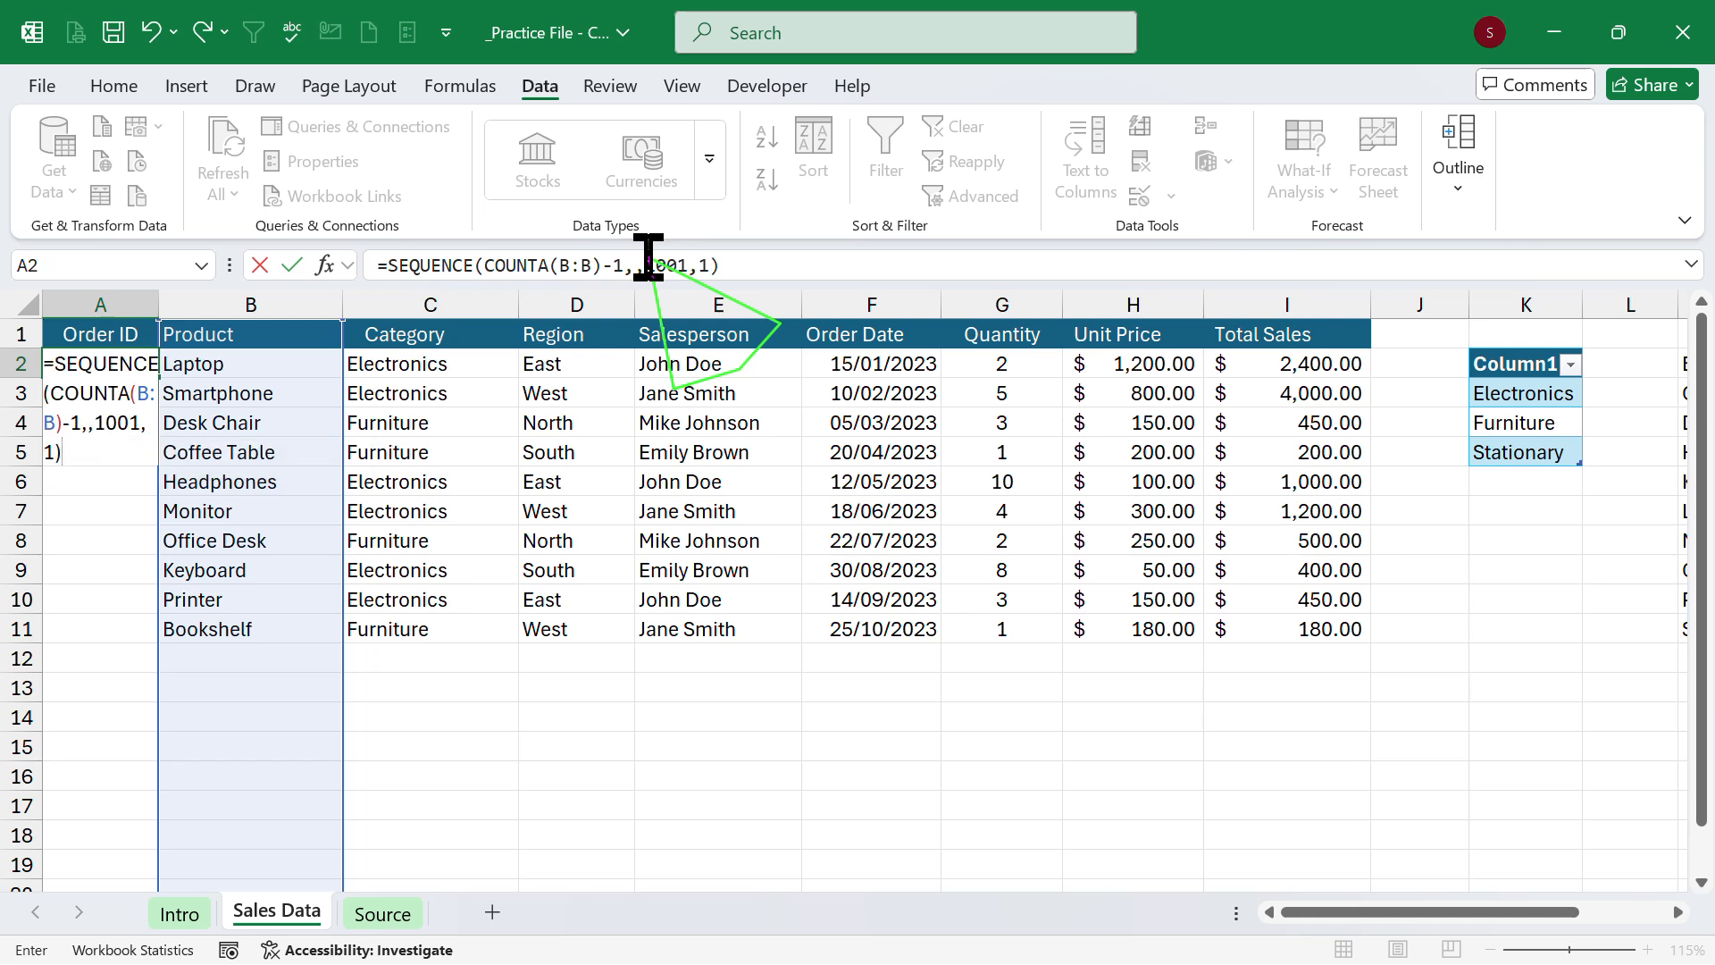
key("Return")
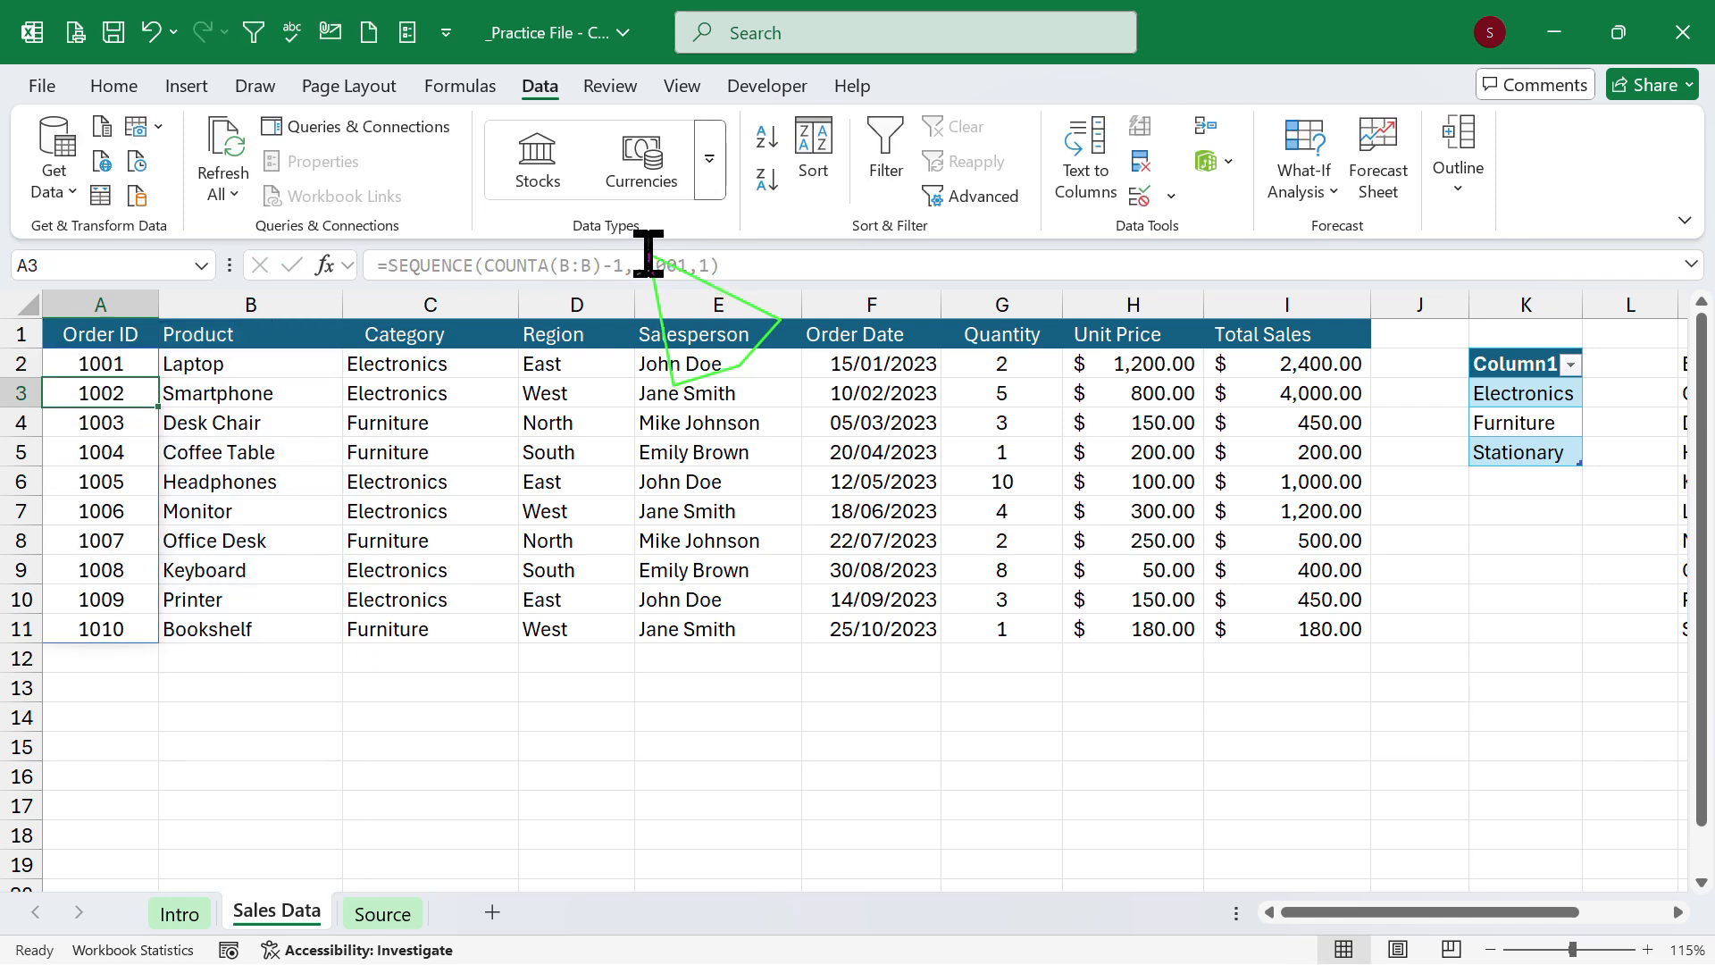
left_click(348, 684)
left_click(265, 754)
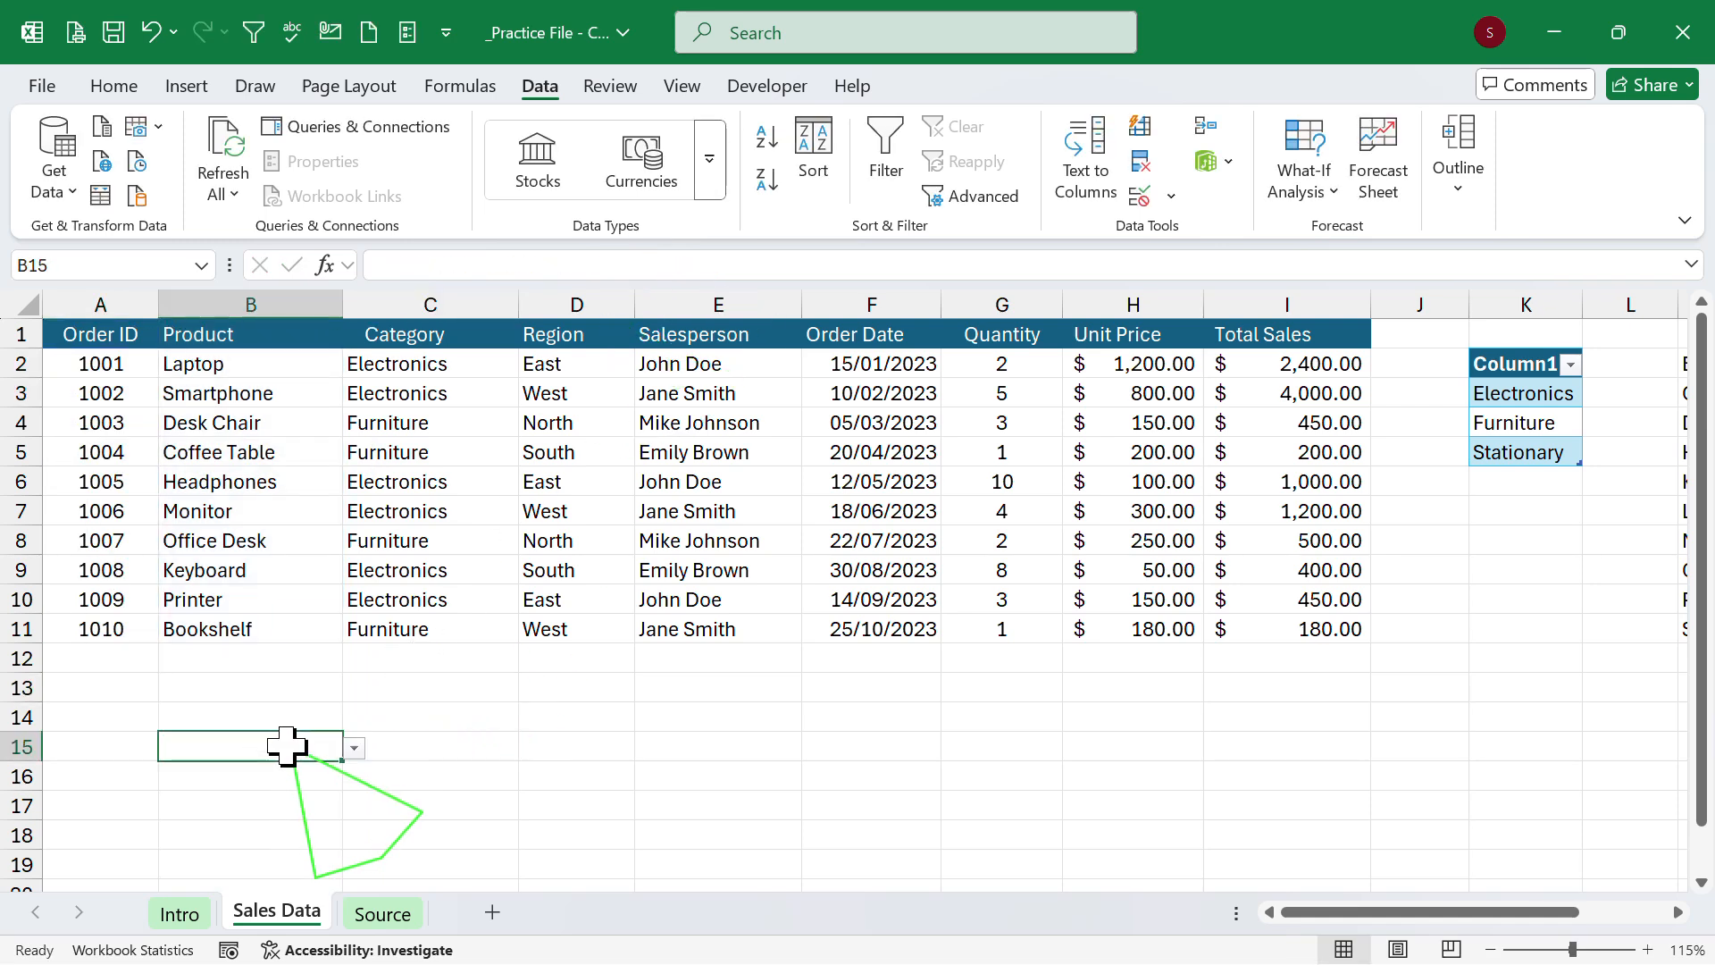
left_click(1148, 634)
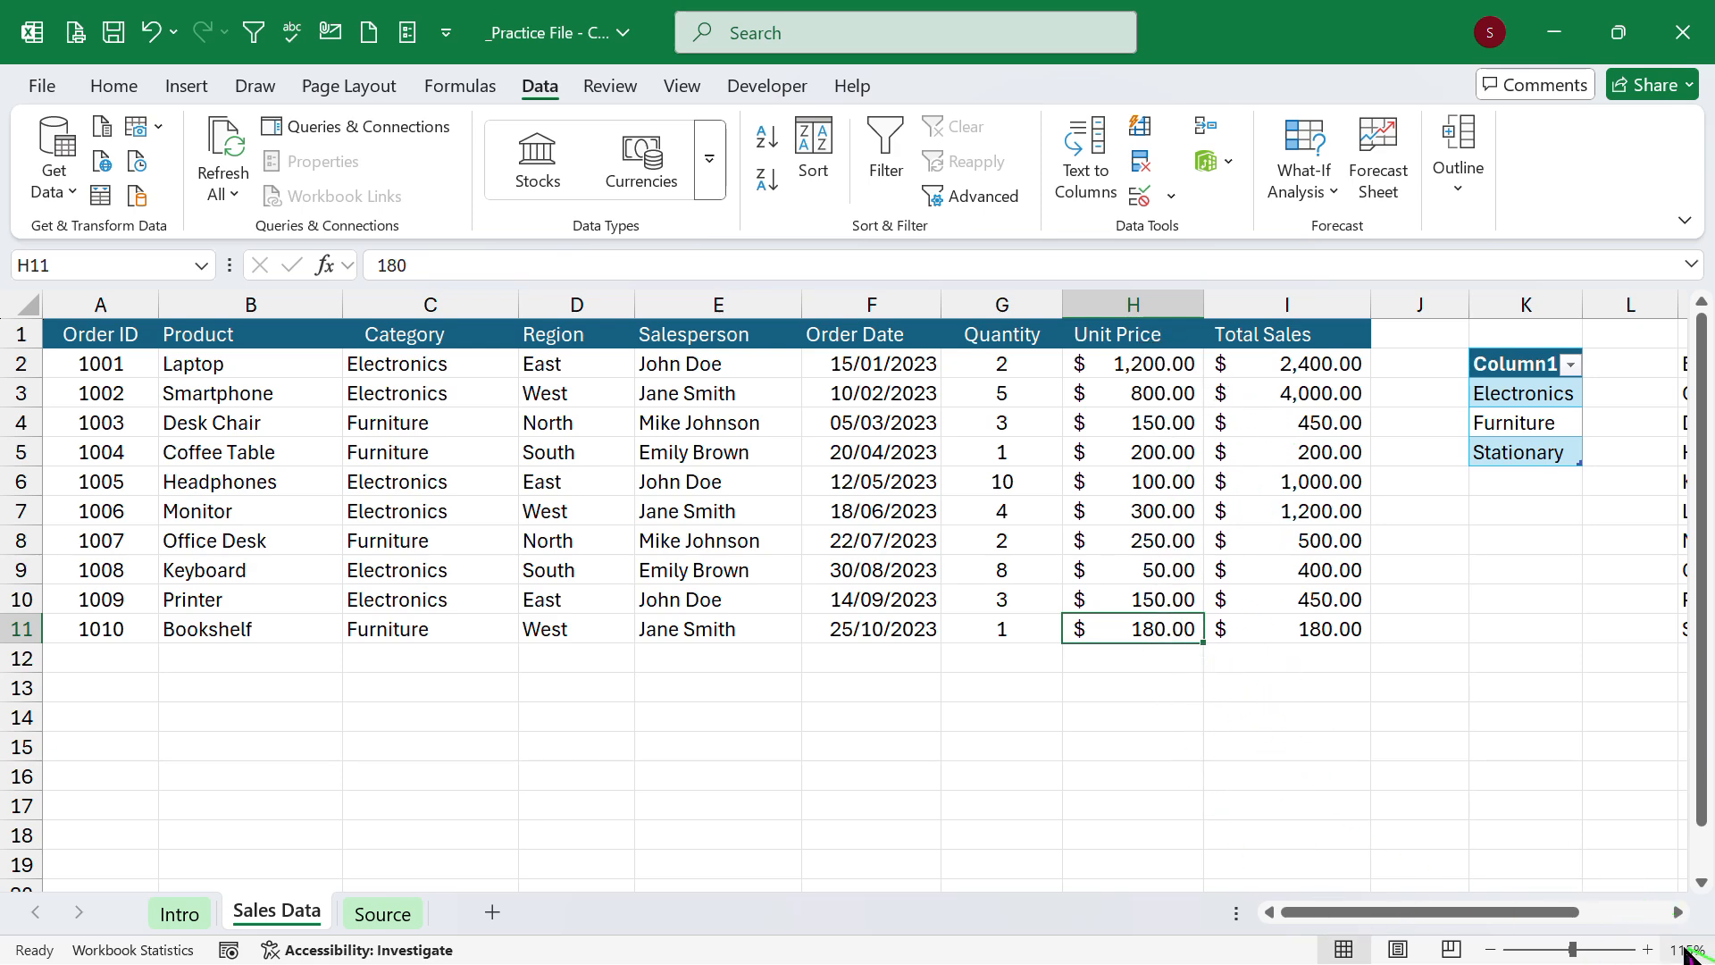
scroll(1680, 920, "right", 4)
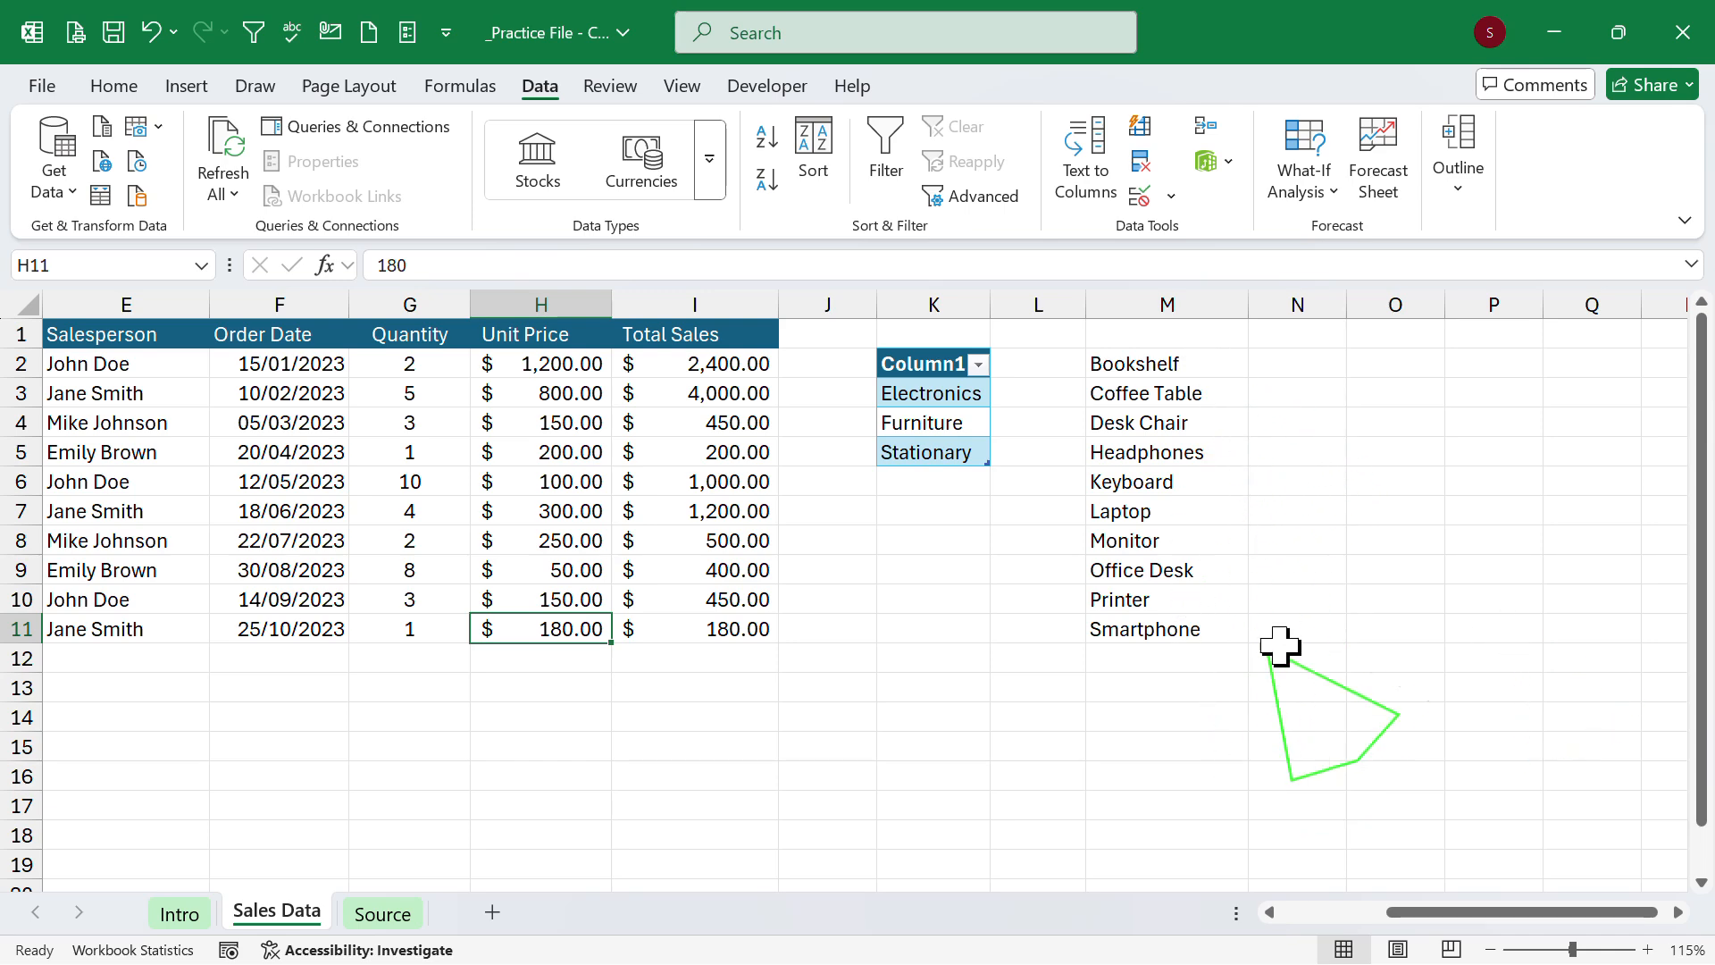
scroll(1198, 686, "left", 4)
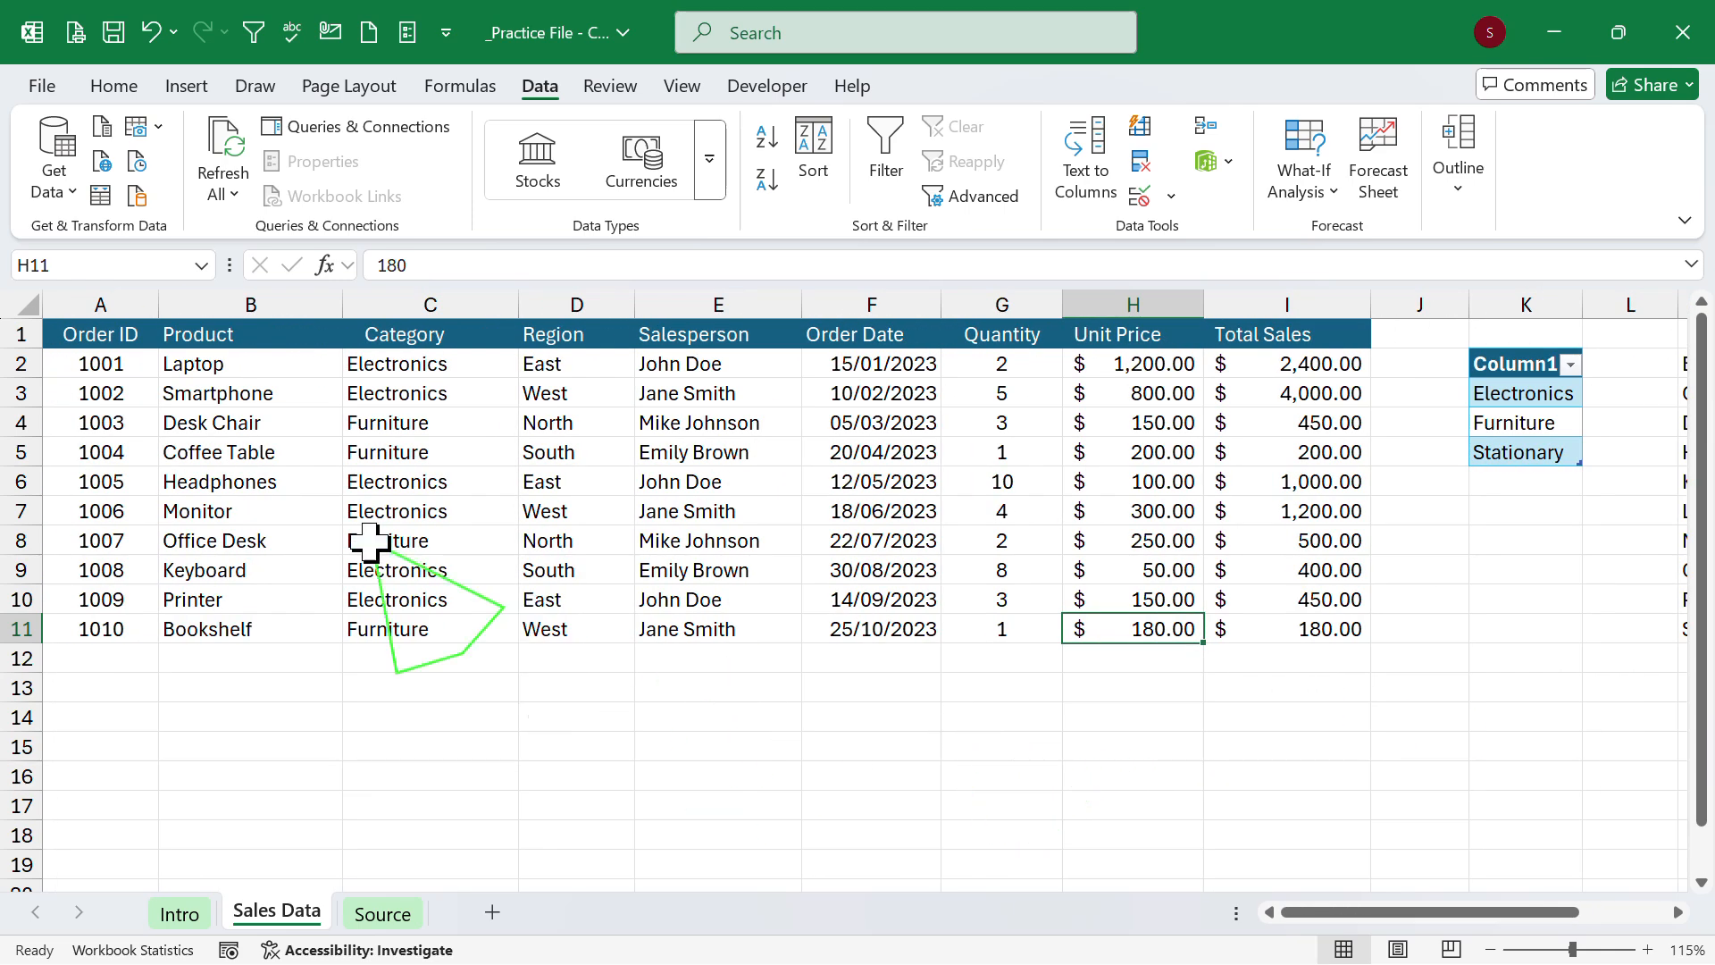
Try to copy B1:H11, including its headers, and paste it as values starting at cell M2.
left_click(266, 337)
mouse_move(266, 338)
left_mouse_down()
mouse_move(907, 345)
mouse_move(1068, 391)
mouse_move(1133, 628)
left_mouse_up()
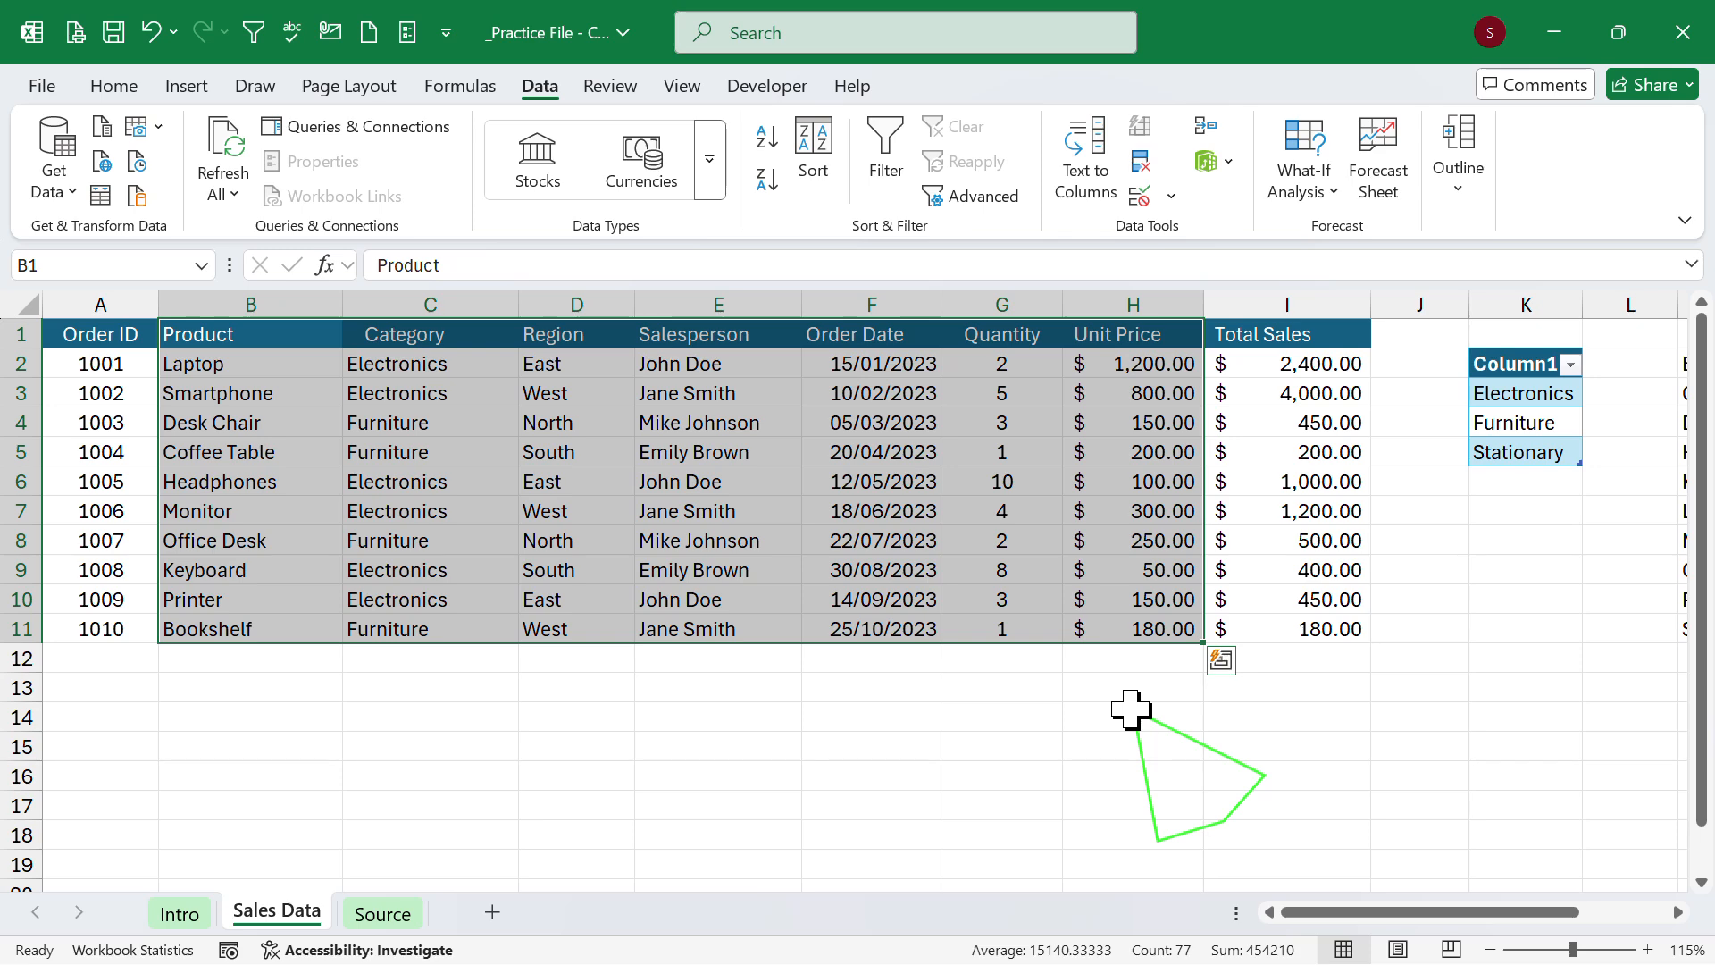
key("ctrl+c")
left_click(1678, 911)
left_click(1678, 911)
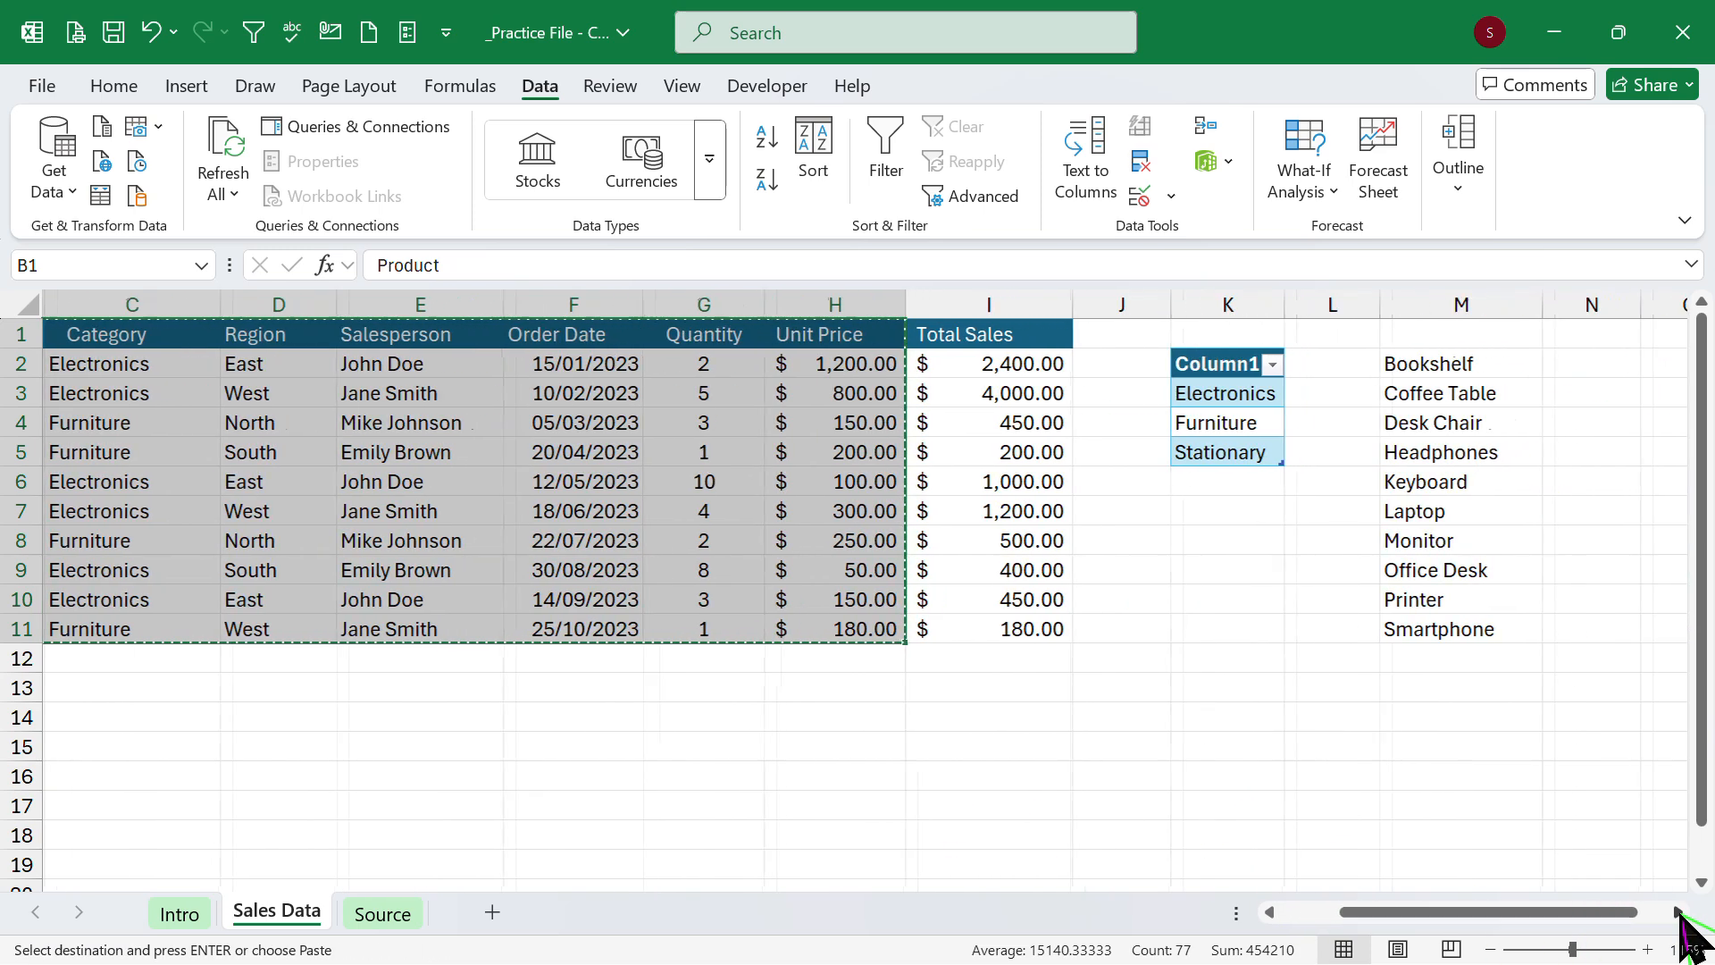
left_click(1677, 911)
left_click(1677, 911)
left_click(1677, 911)
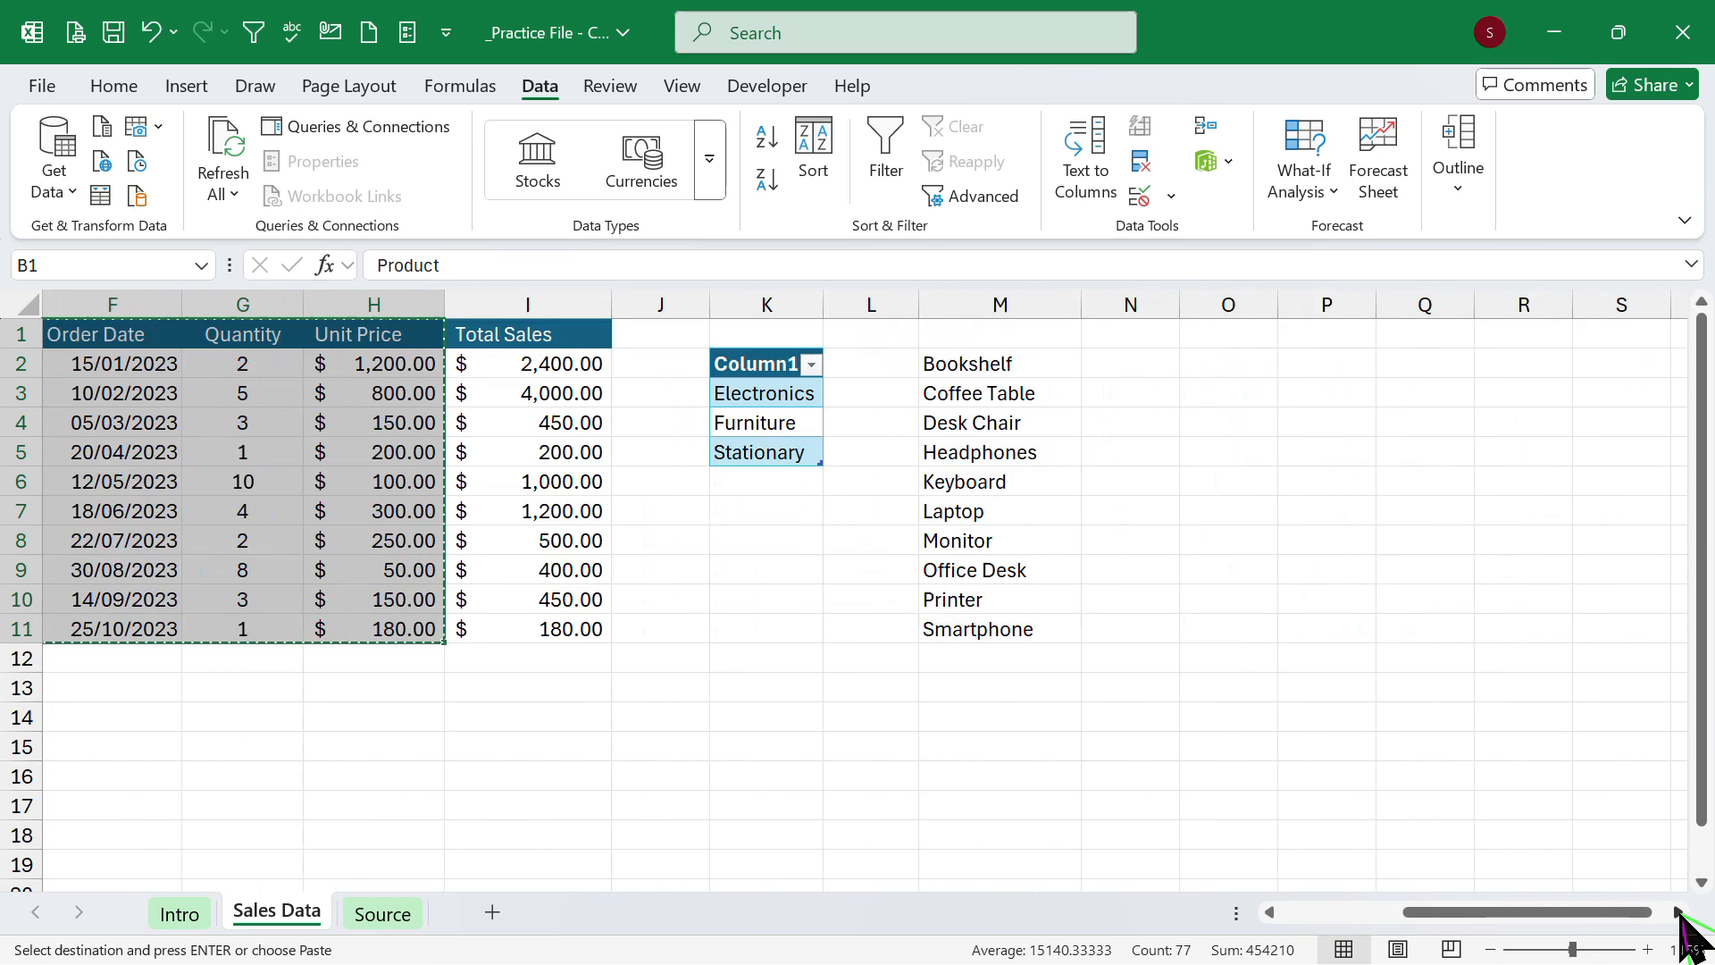
right_click(1043, 364)
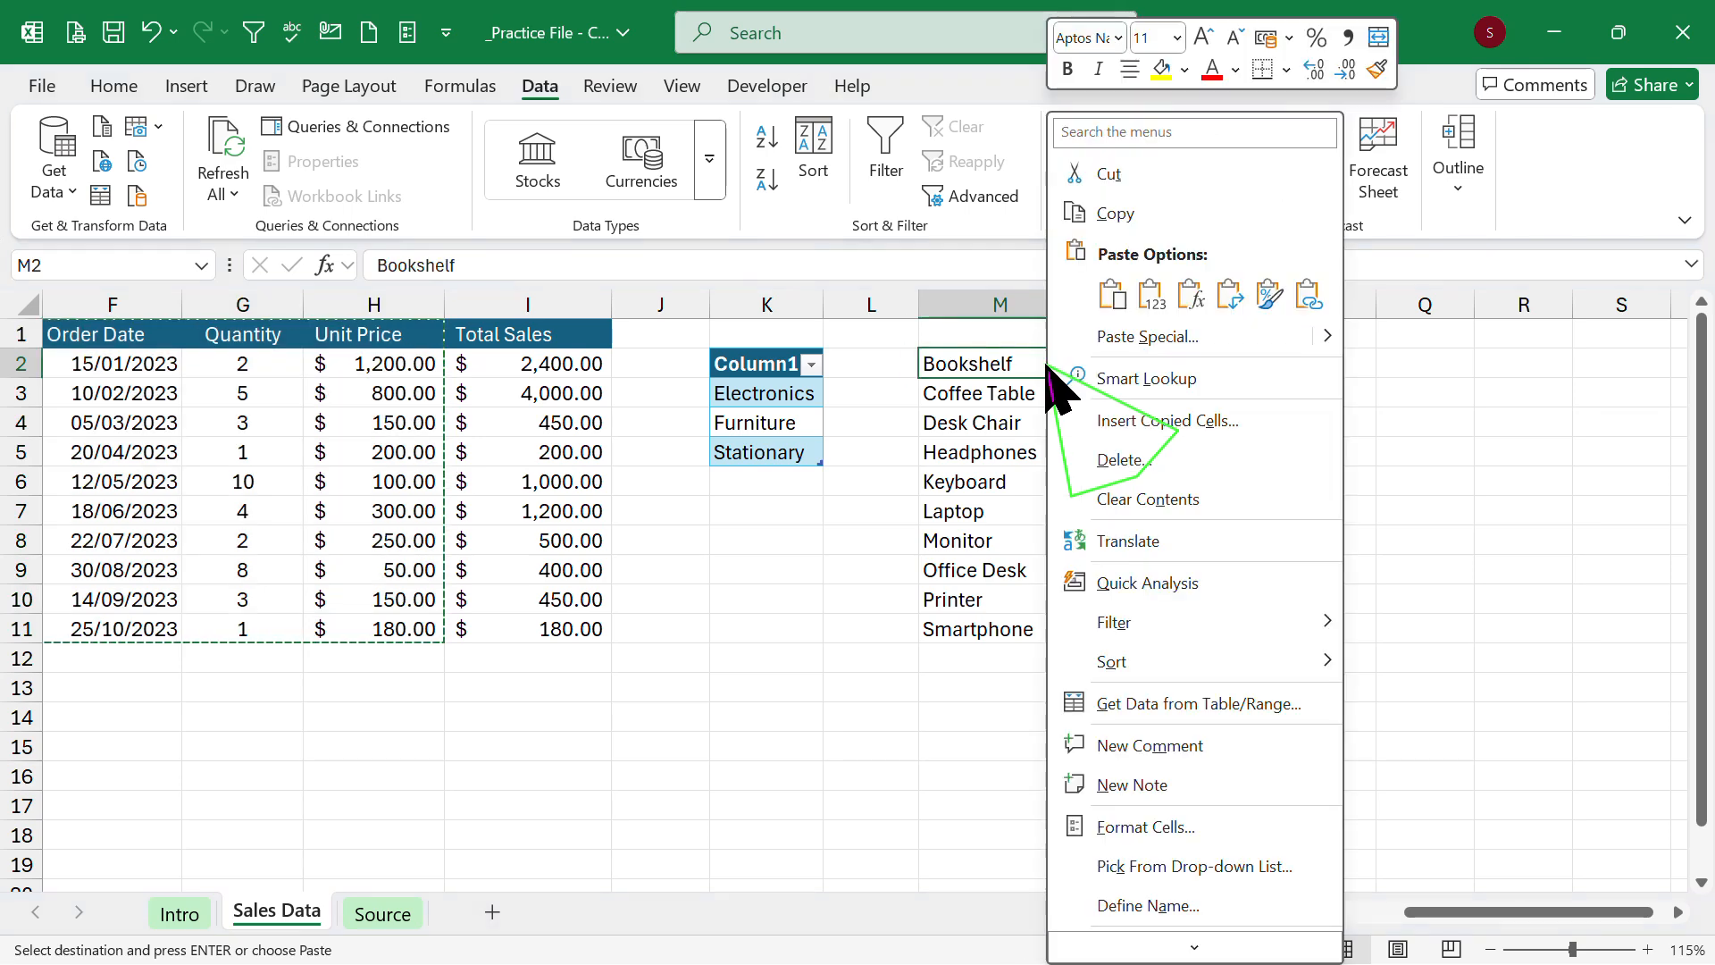
left_click(1151, 308)
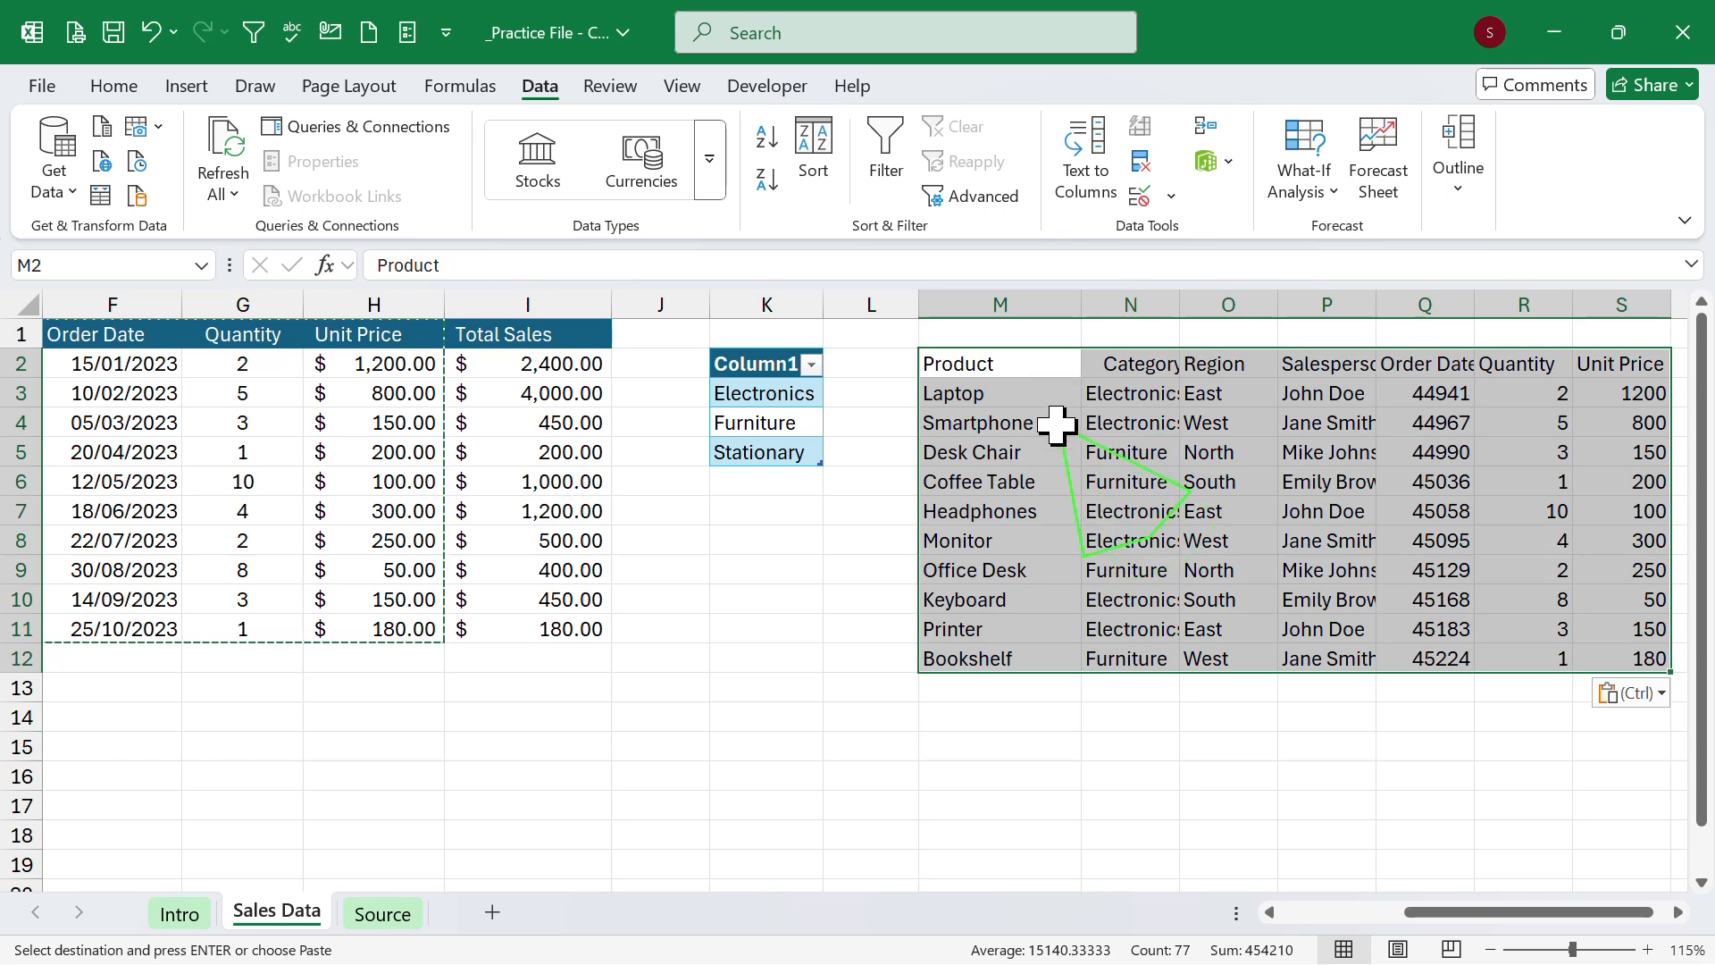
key("ctrl+z")
left_click(1103, 451)
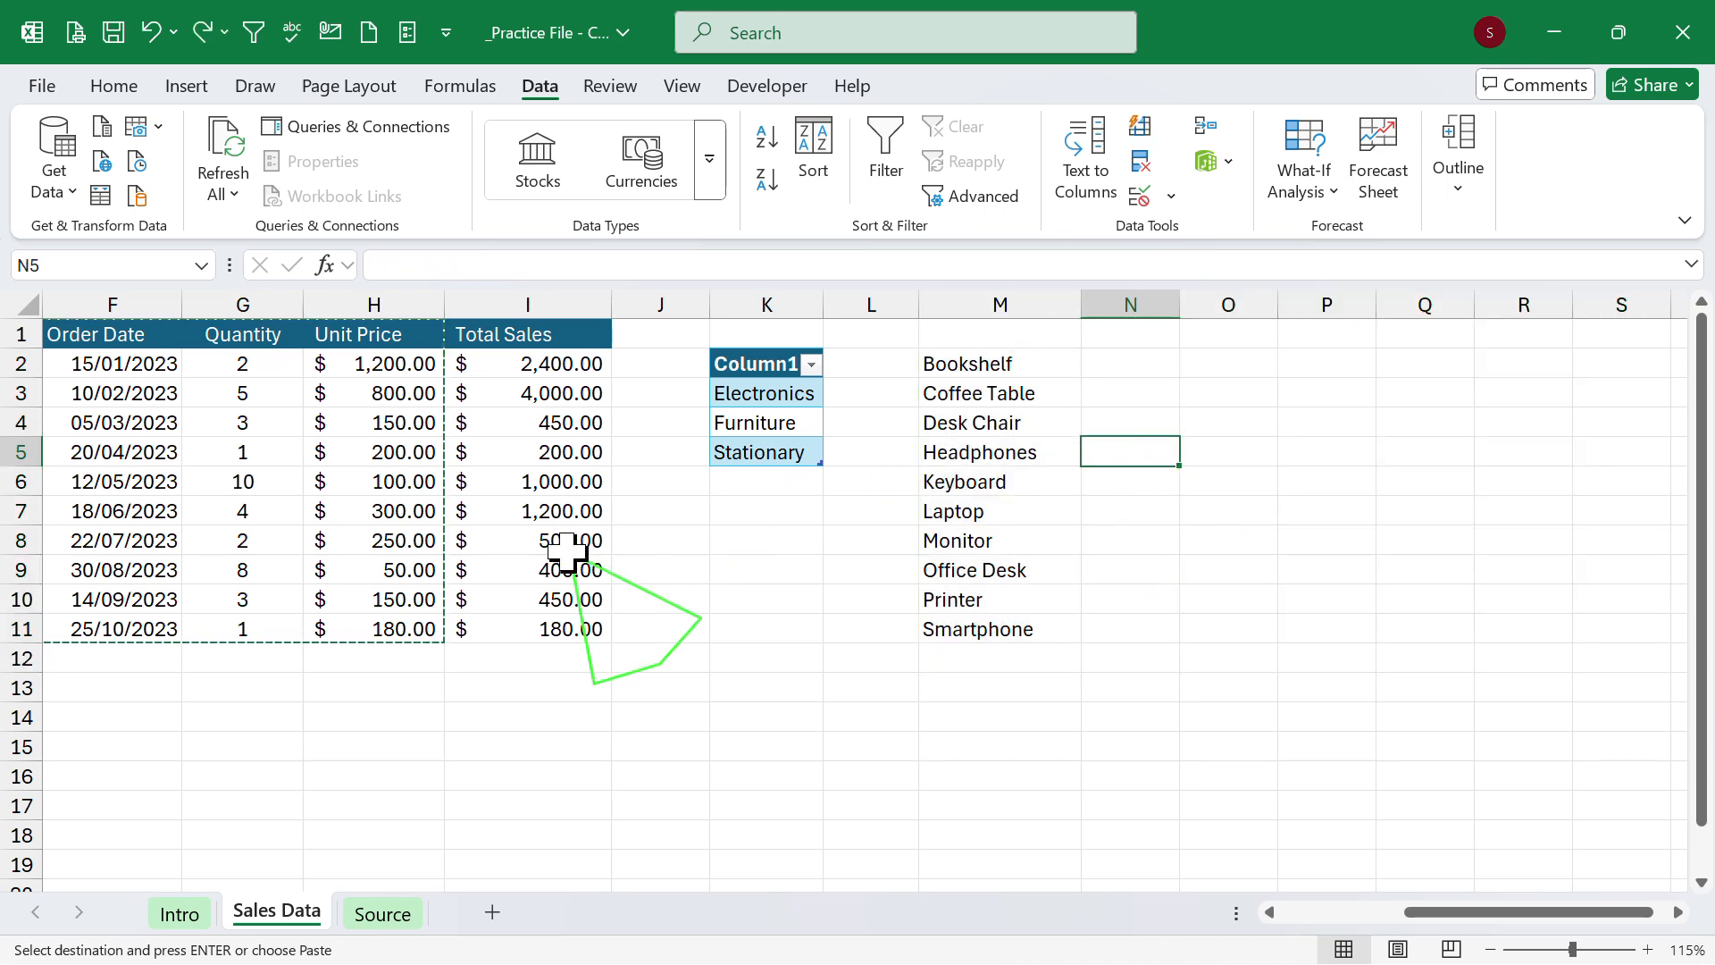
Copy the sales data rows B2:H11 without the headers.
scroll(566, 548, "left", 2)
scroll(569, 558, "left", 3)
left_click(243, 365)
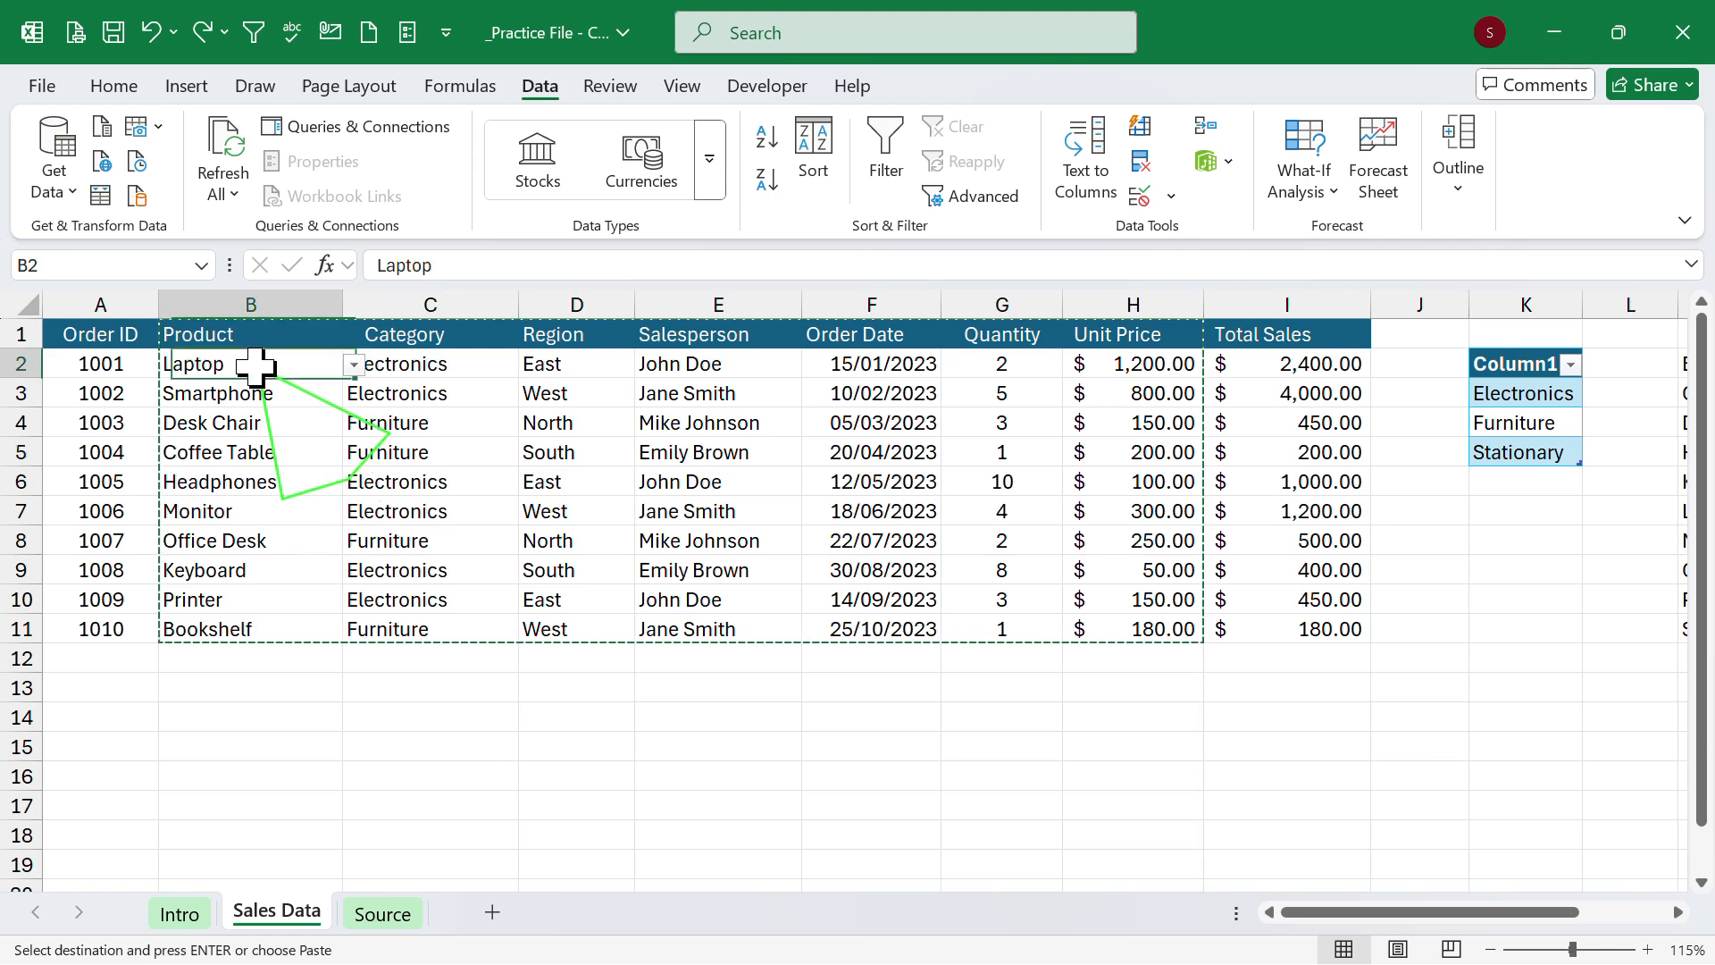
key("ctrl+shift+Down")
key("ctrl+shift+Right")
key("shift+Left")
key("shift+Left")
key("shift+Right")
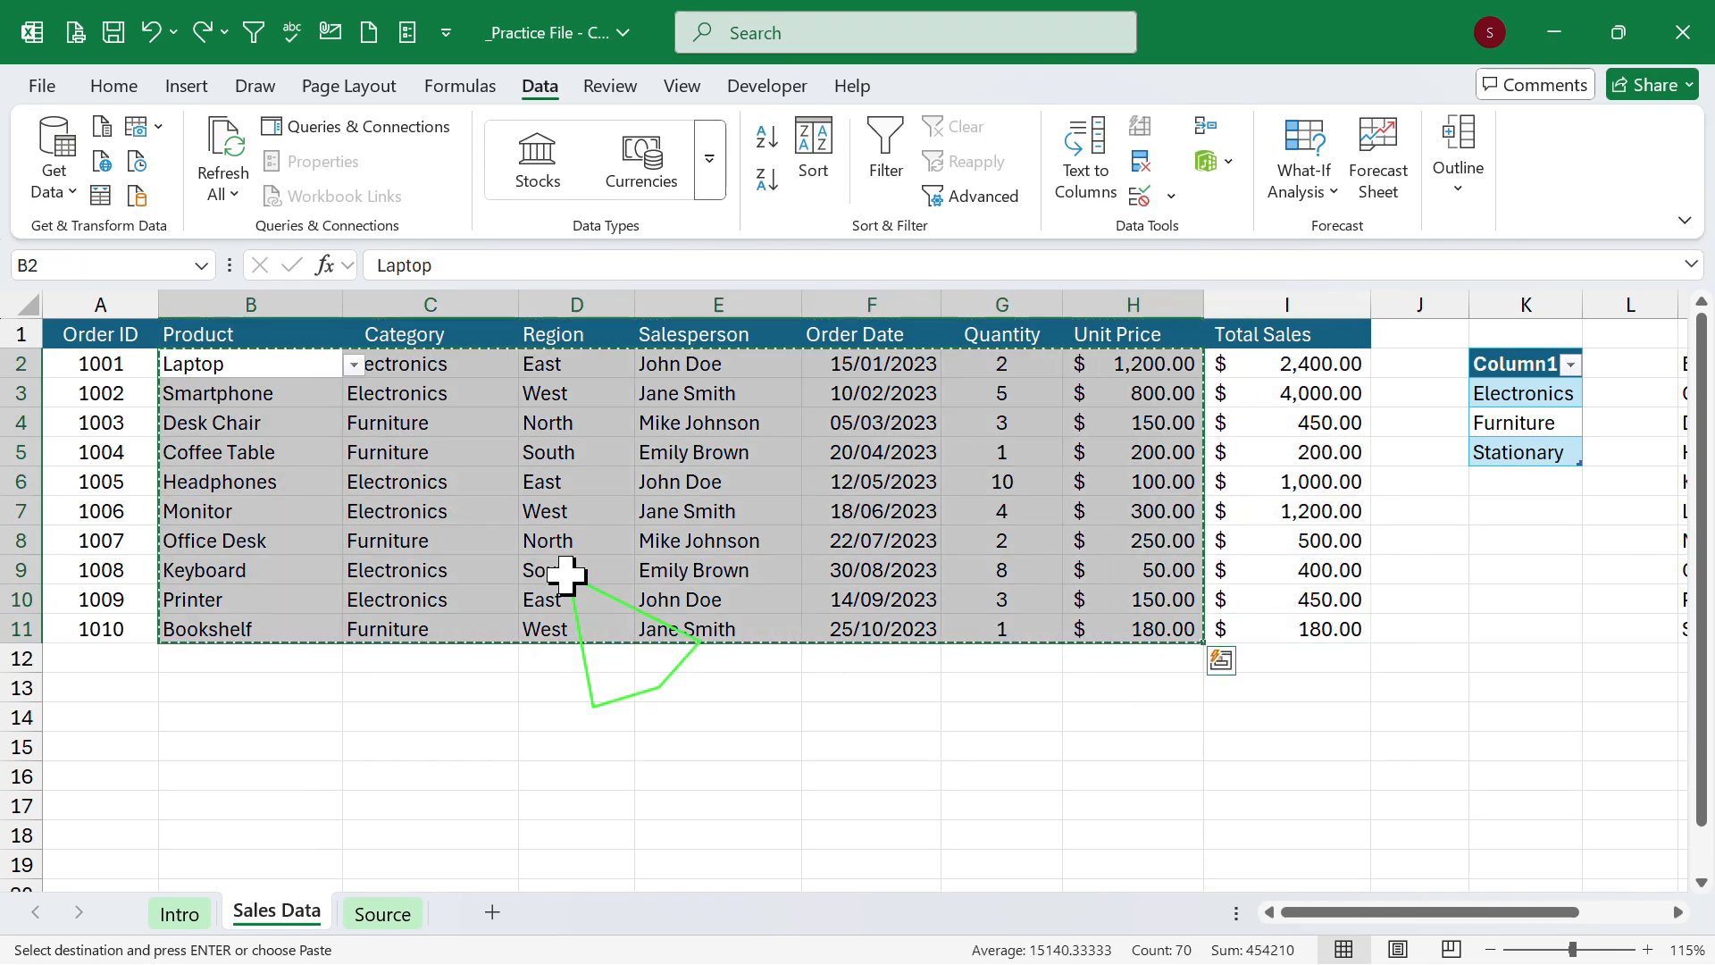
Paste the copied sales rows as values only, starting at cell M2 over the existing product list.
key("Right")
key("Right")
key("Right")
key("Right")
key("Right")
key("Right")
key("Right")
key("Right")
key("Right")
key("Right")
key("Right")
key("Left")
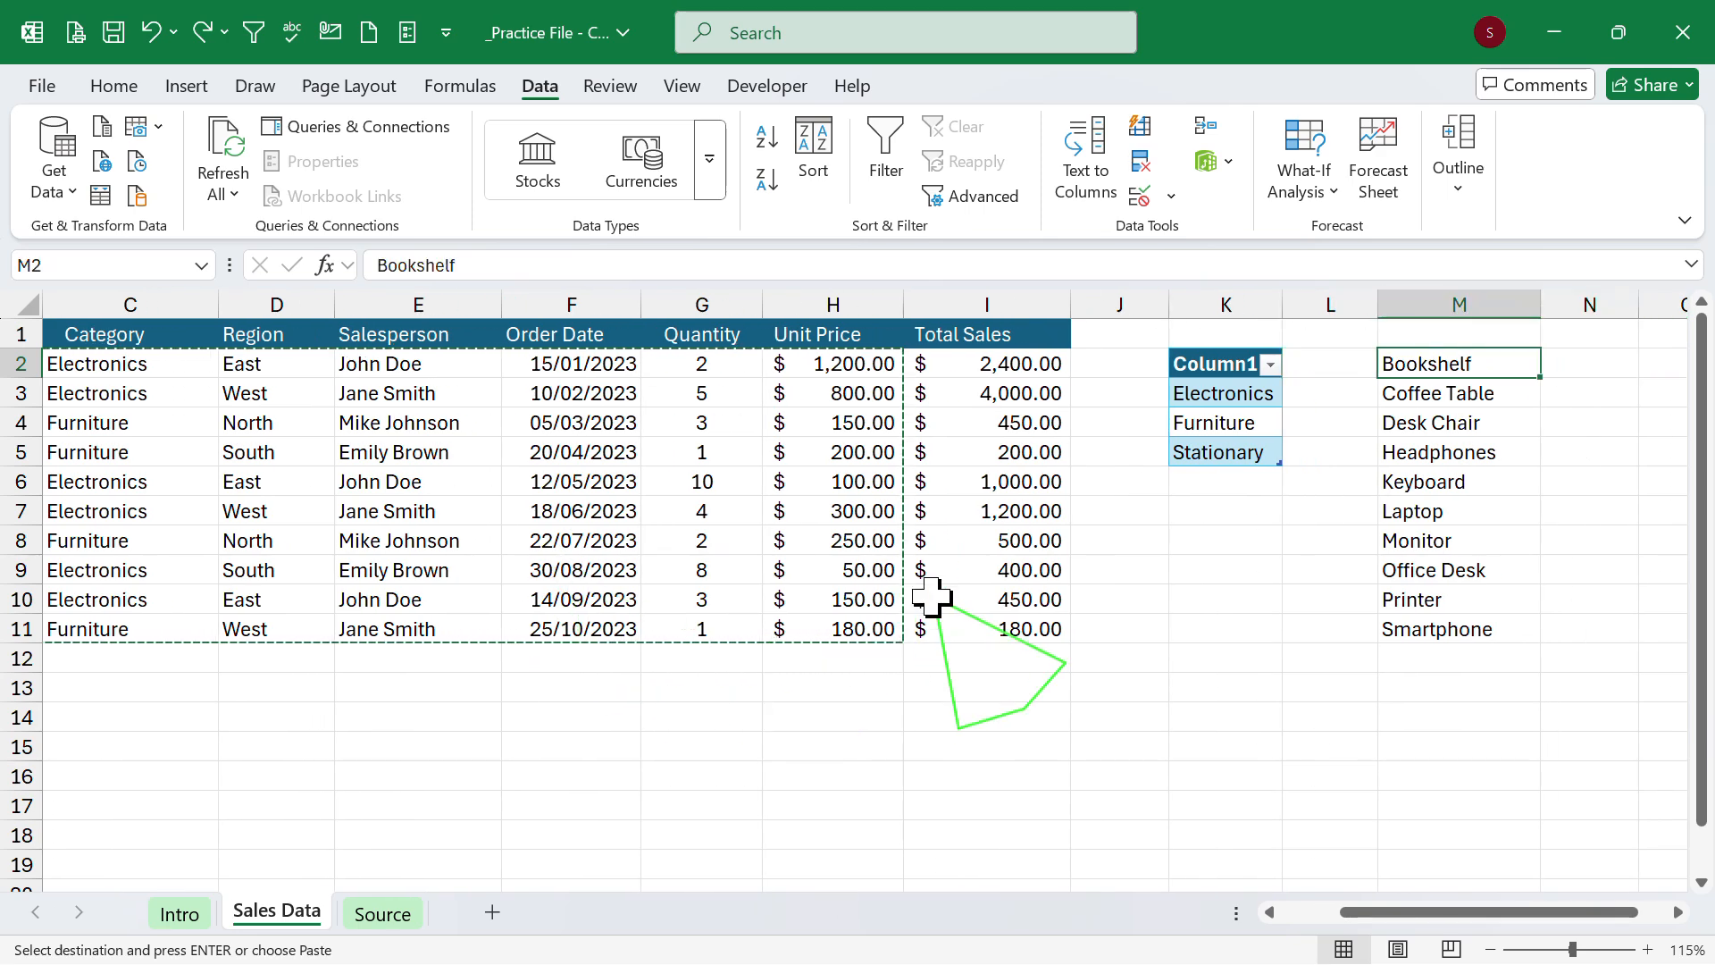
right_click(1489, 362)
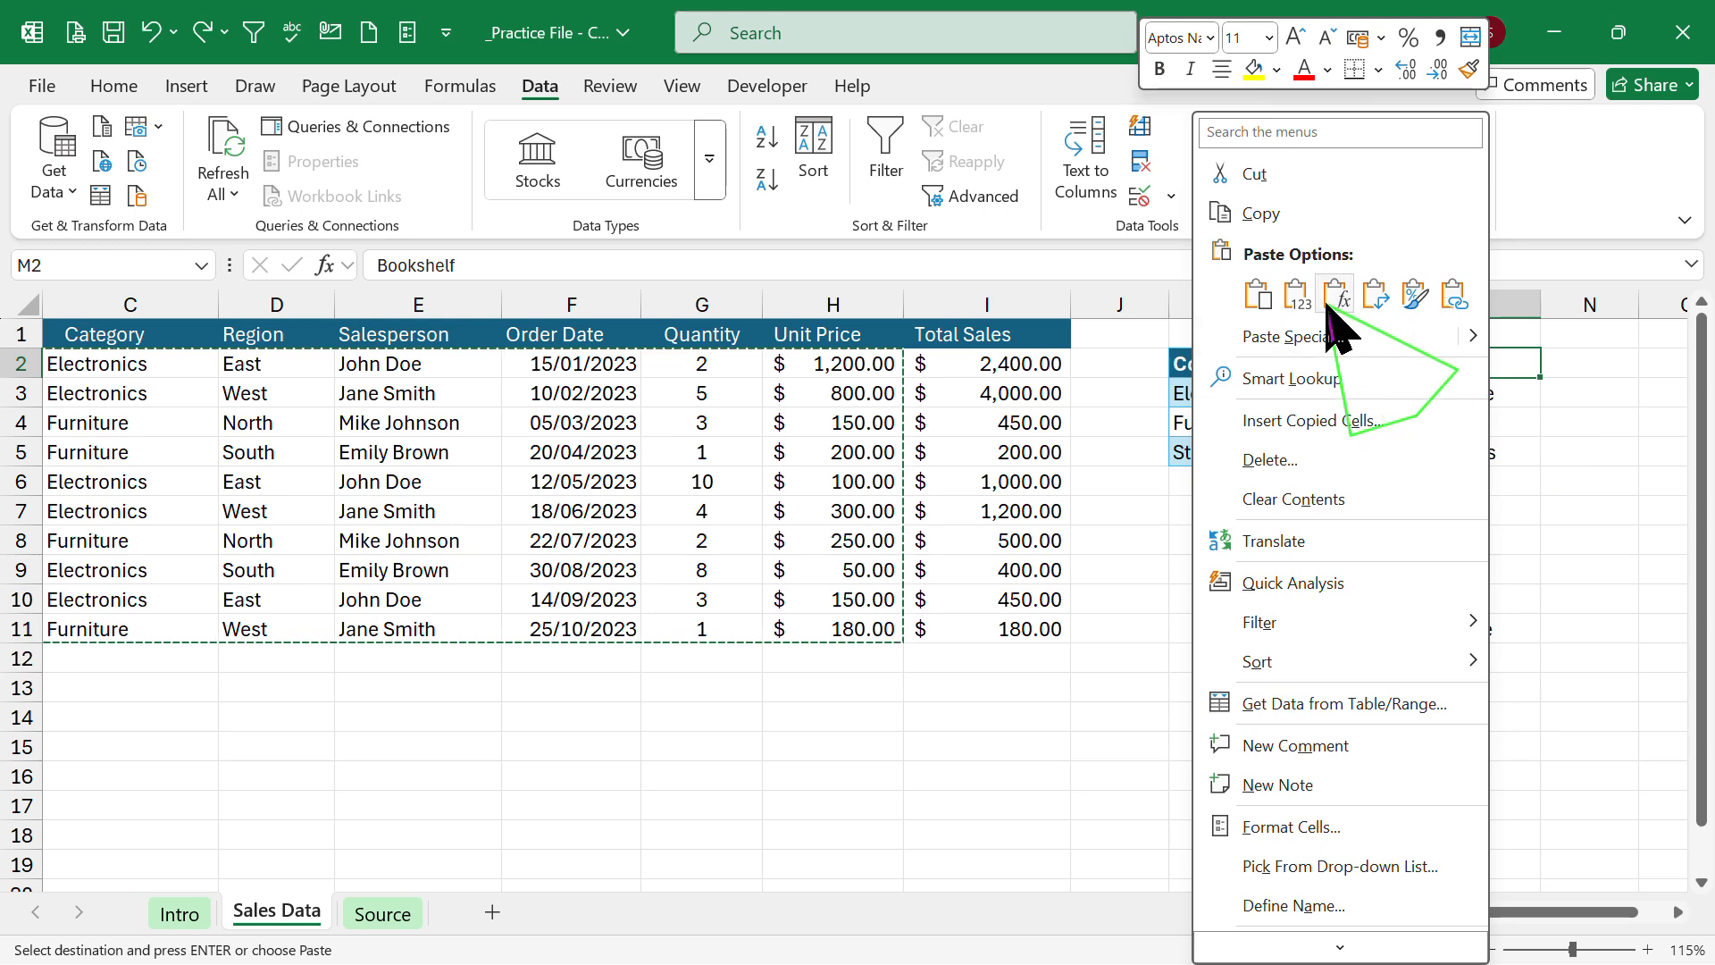
left_click(1297, 295)
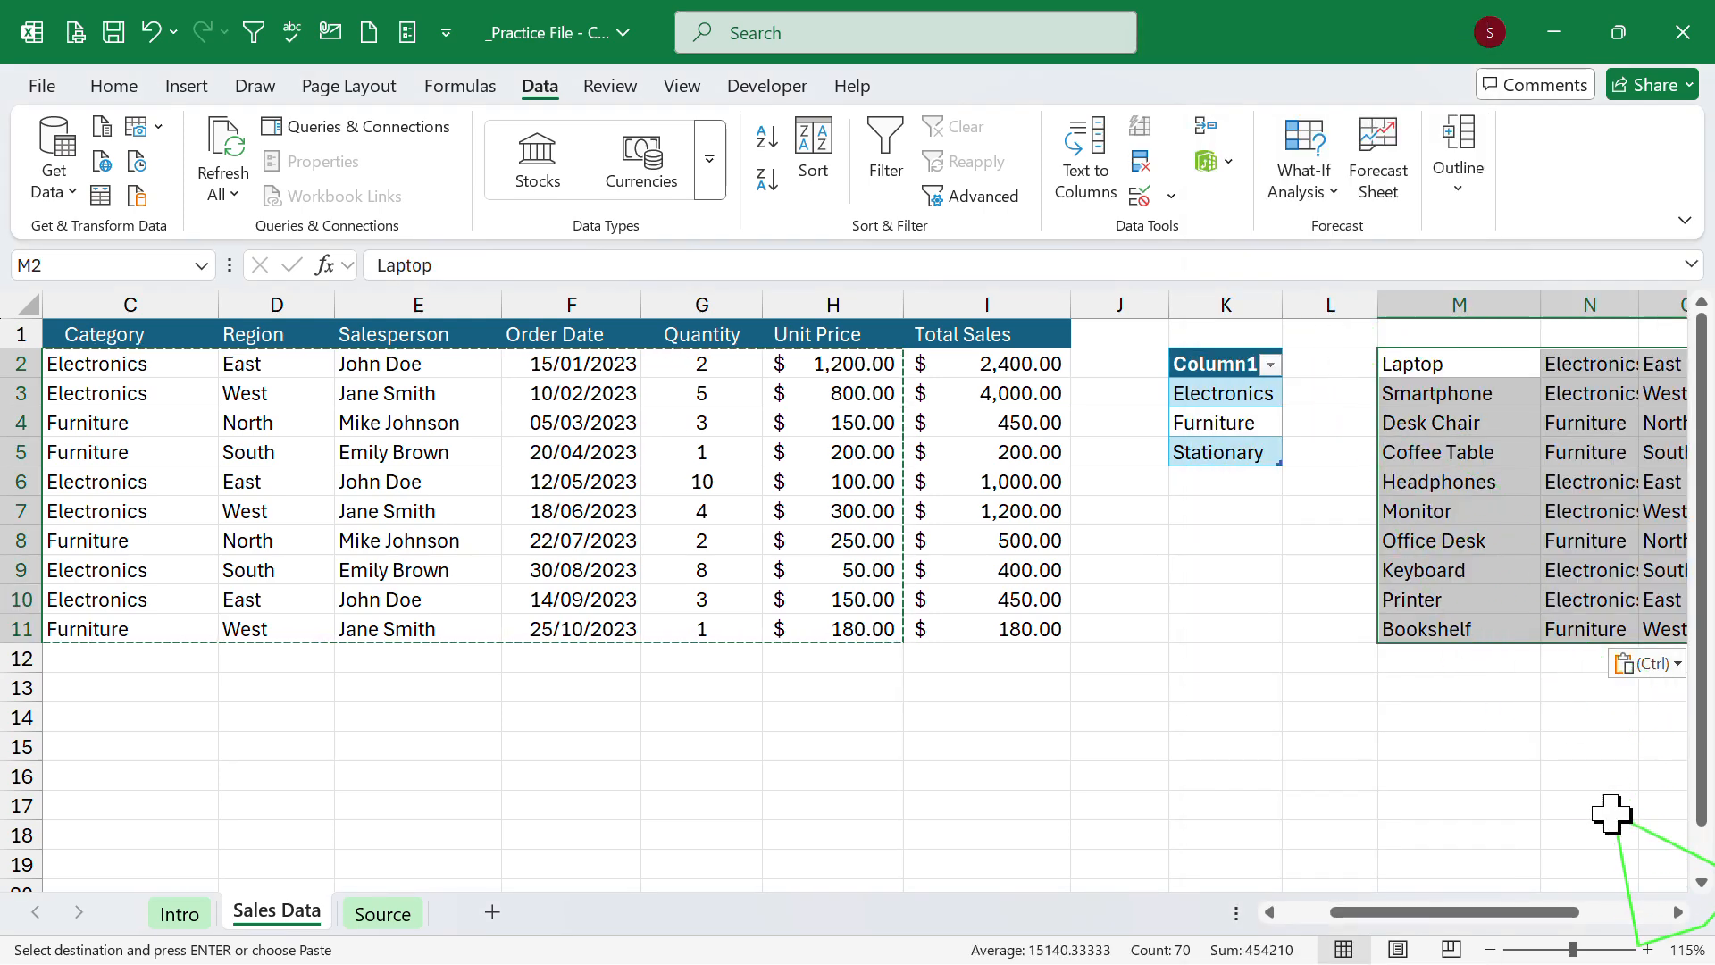
left_click(1677, 912)
left_click(1677, 912)
left_click(1677, 912)
left_click(1678, 912)
left_click(1677, 912)
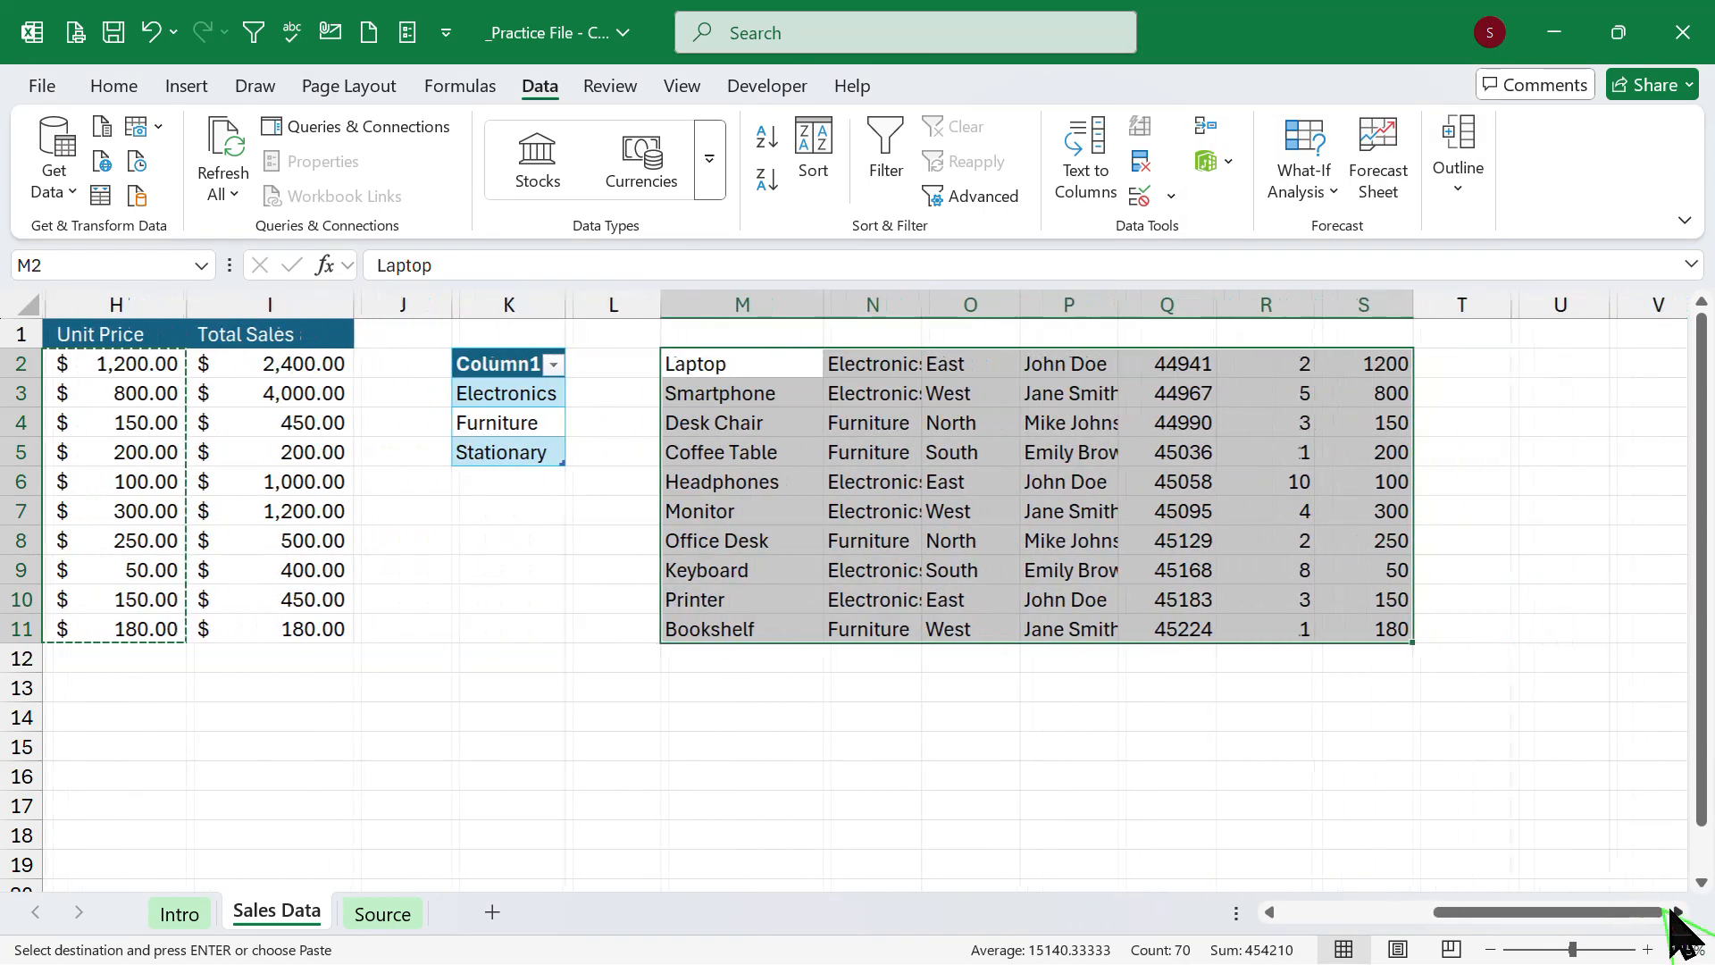
left_click(1036, 748)
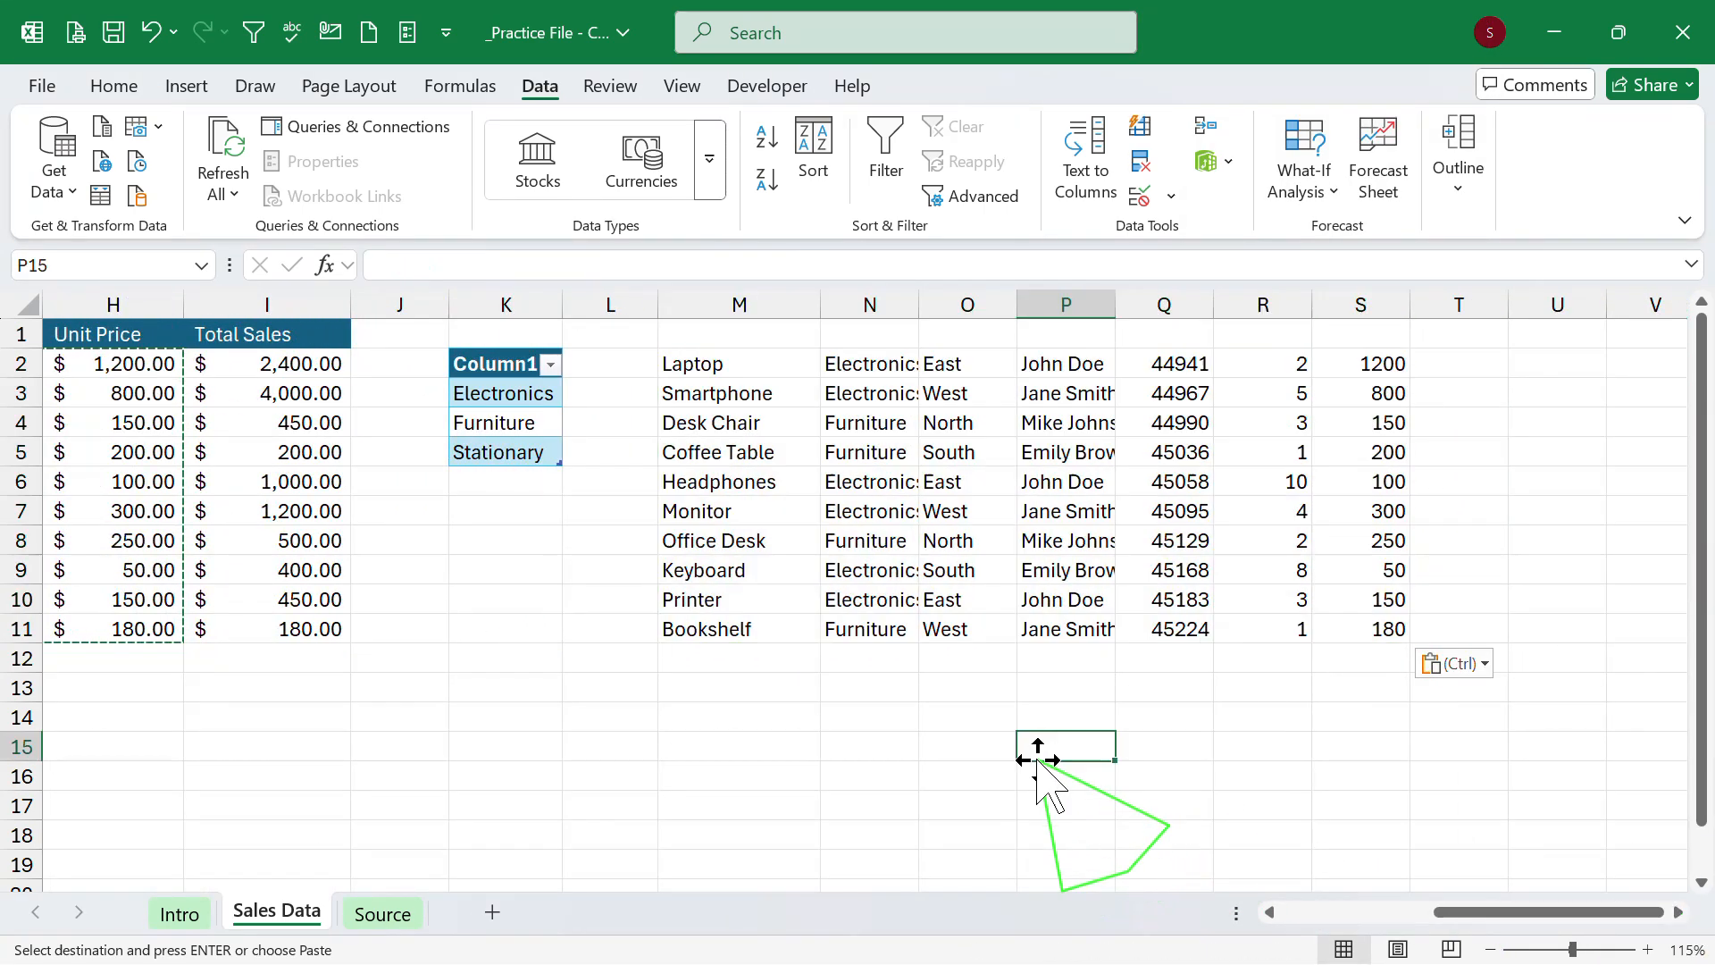
left_click(873, 393)
left_click(767, 400)
left_click(869, 393)
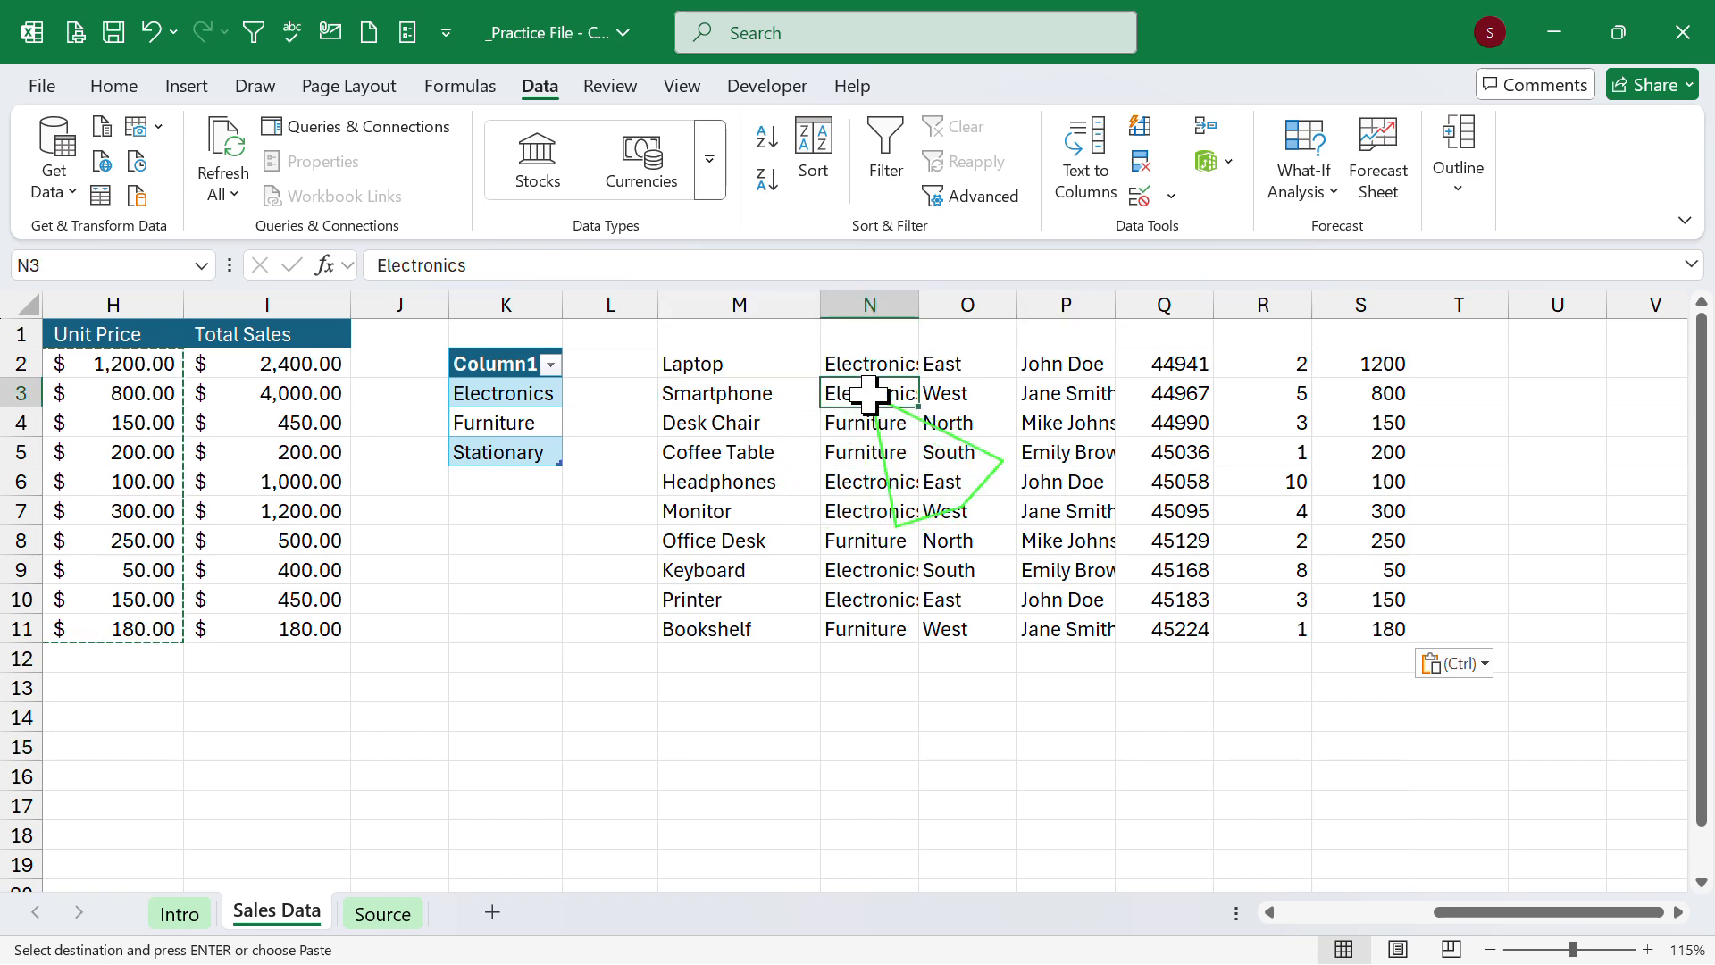
Delete columns O to R, covering region, salesperson, date and quantity, from the pasted data and autofit column N.
left_click(963, 368)
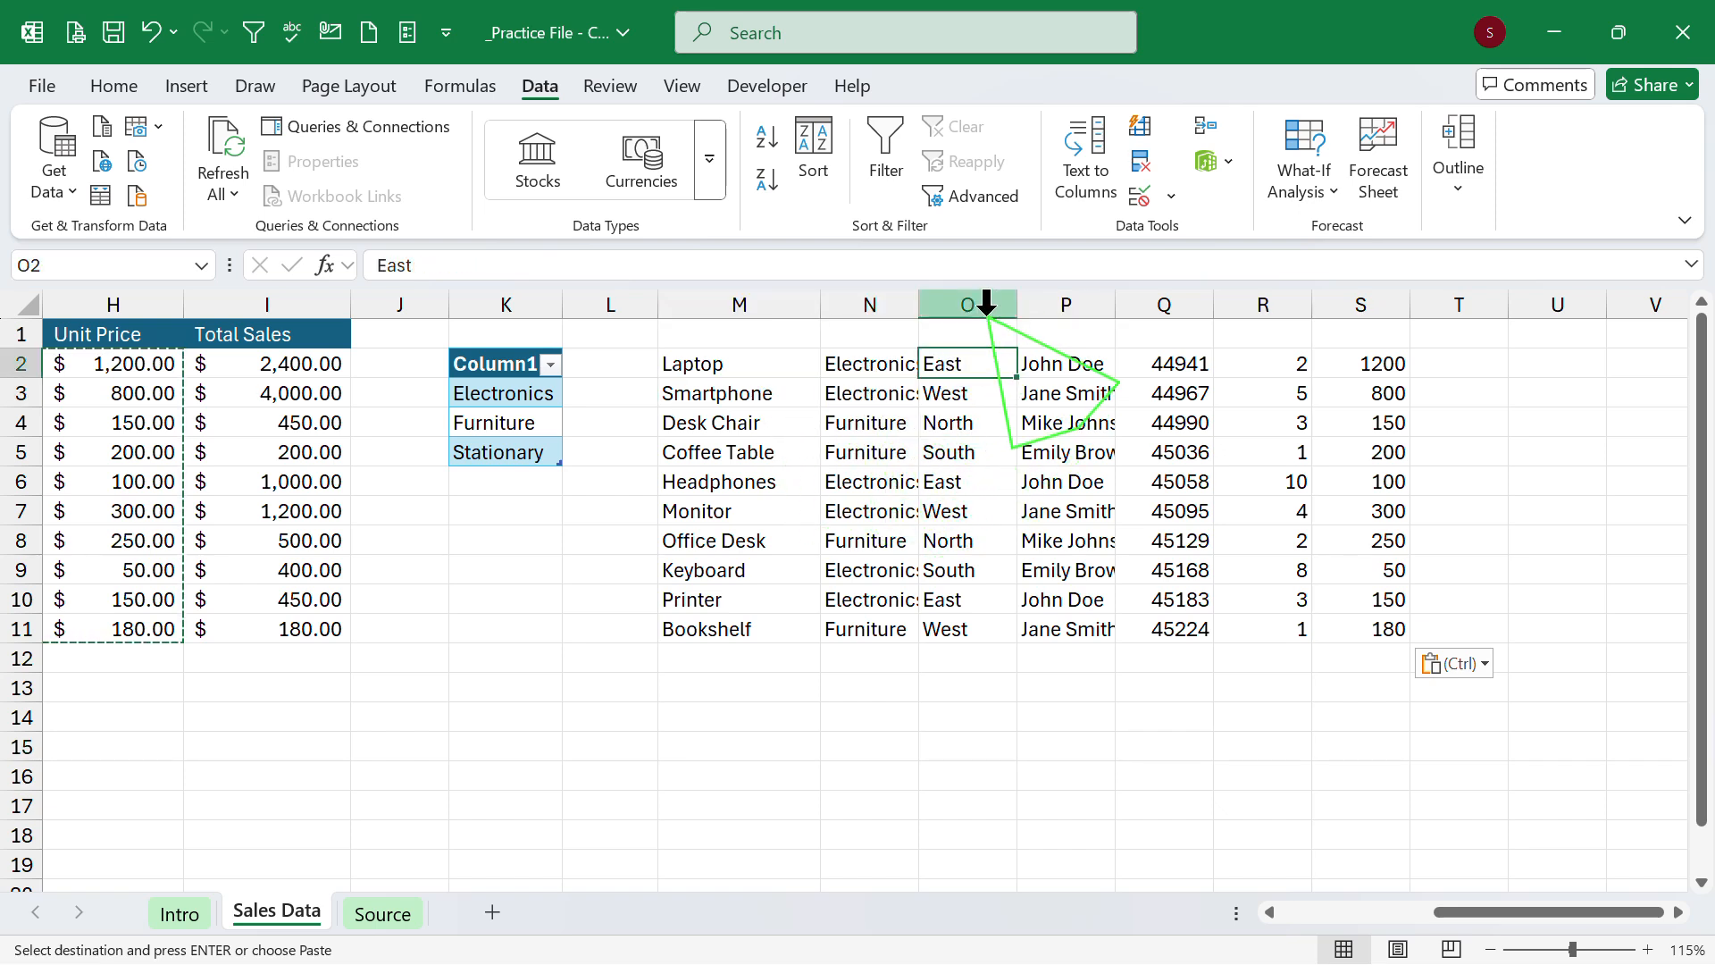
left_click_drag(993, 304, 1267, 290)
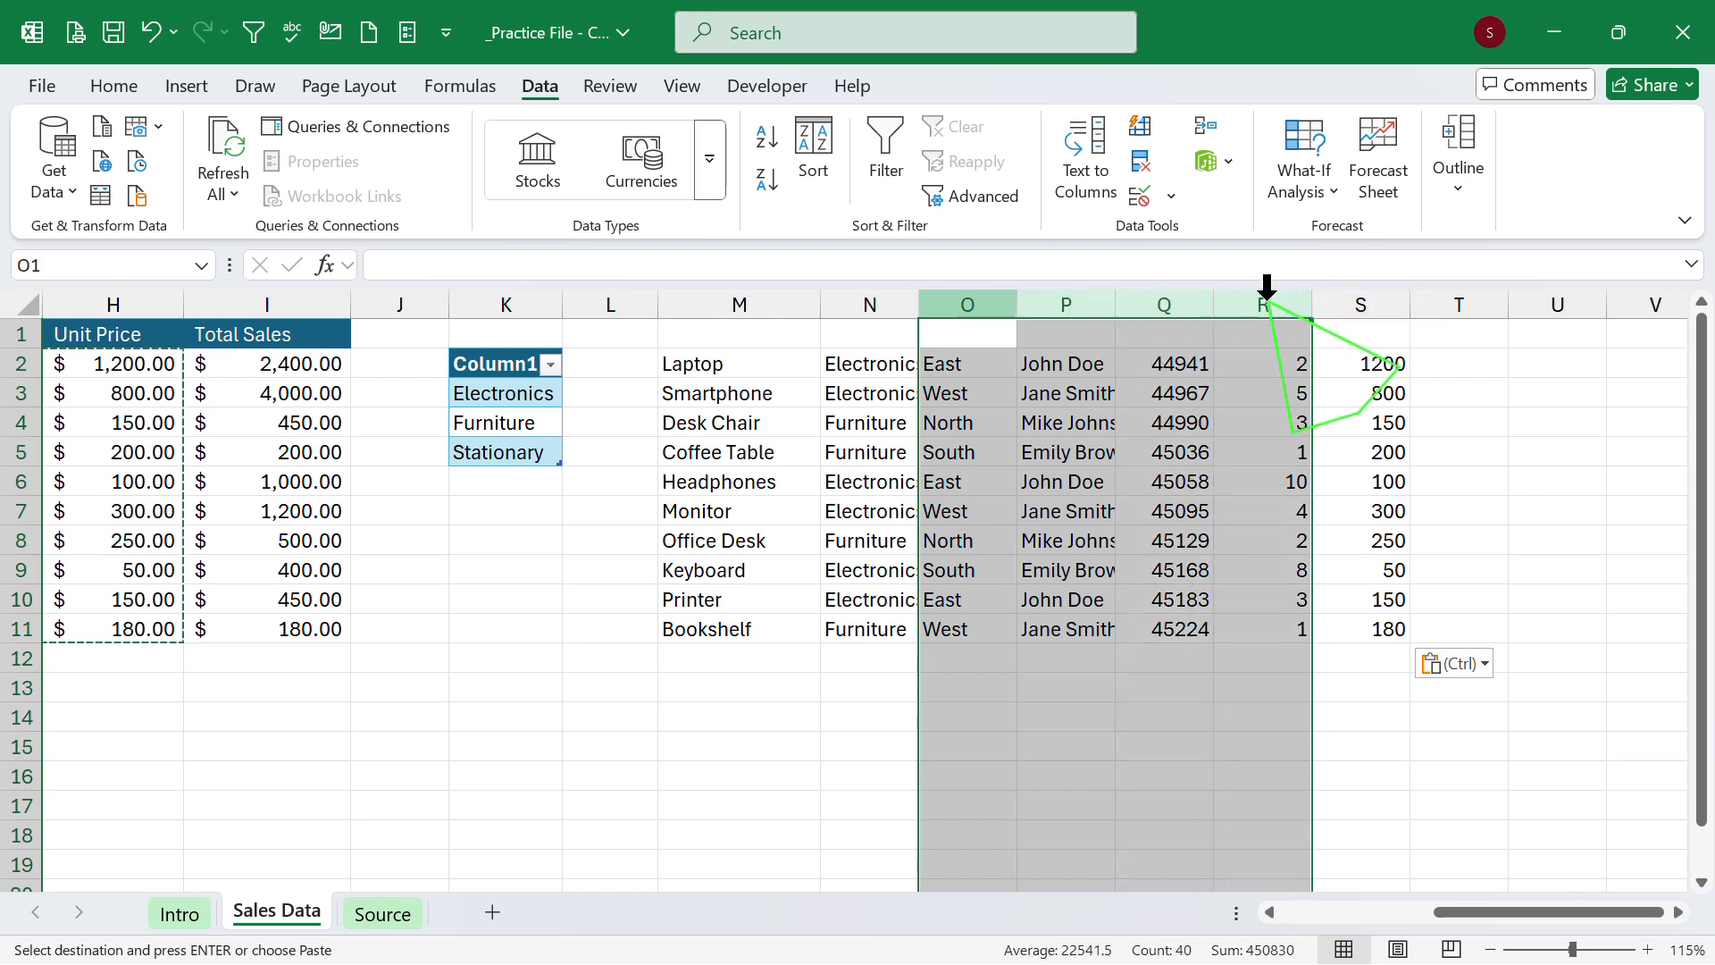
right_click(1262, 308)
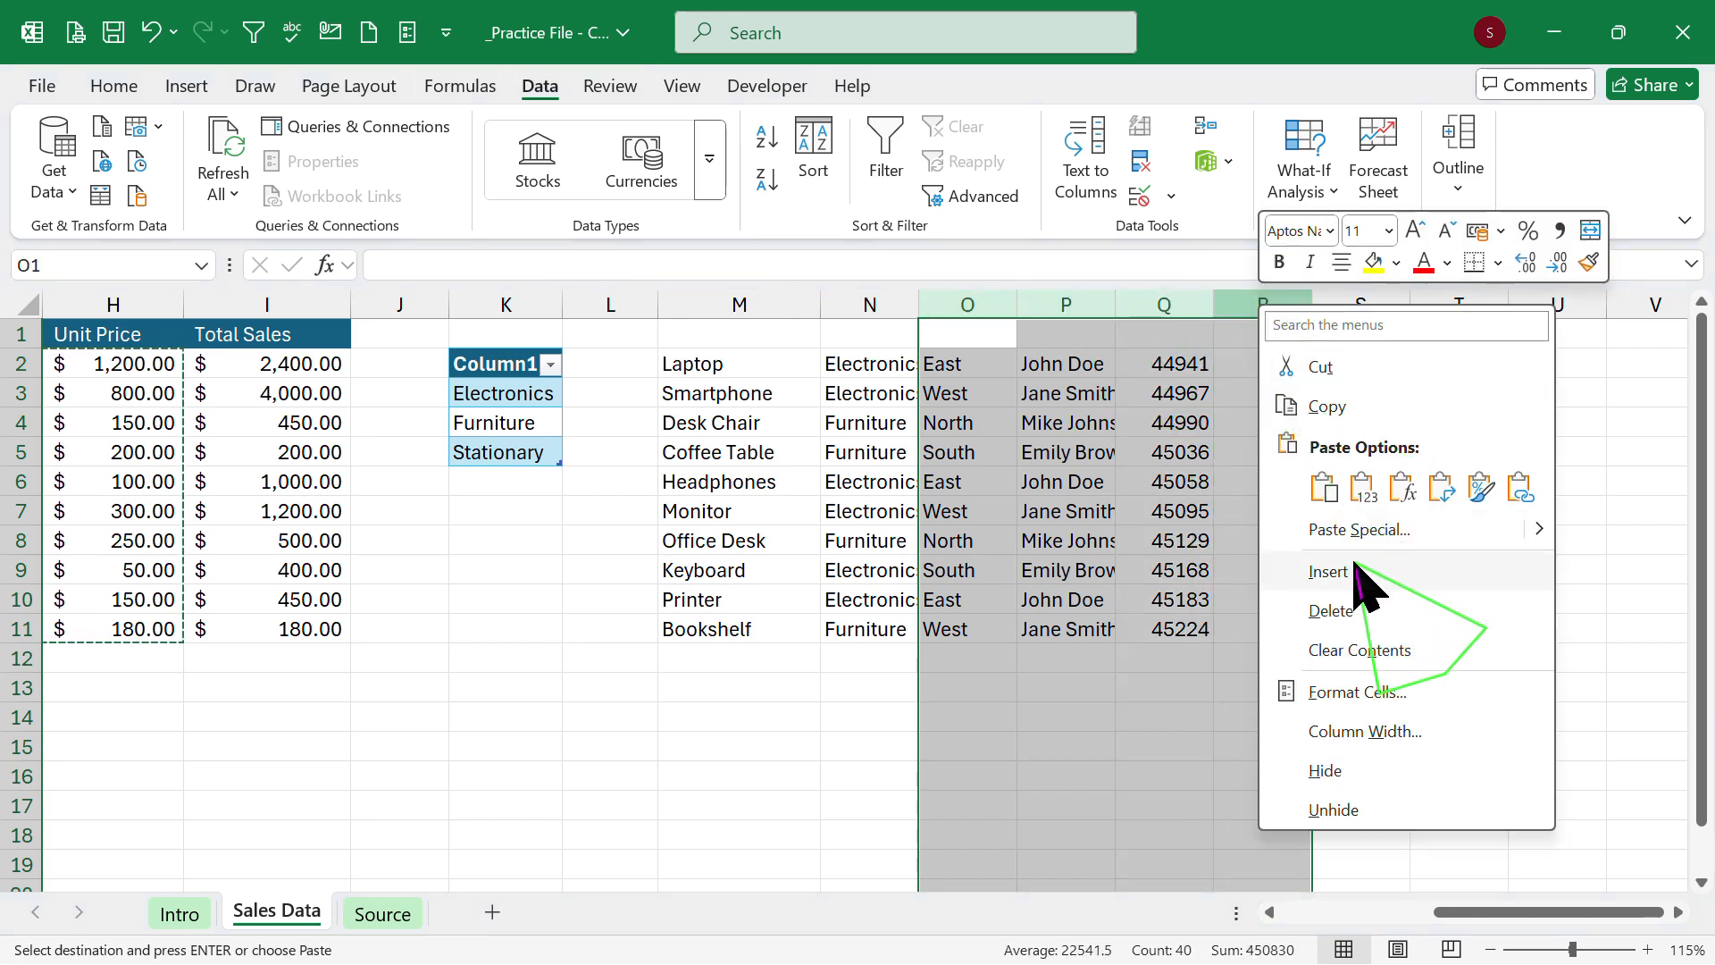
left_click(1335, 610)
left_click(1083, 391)
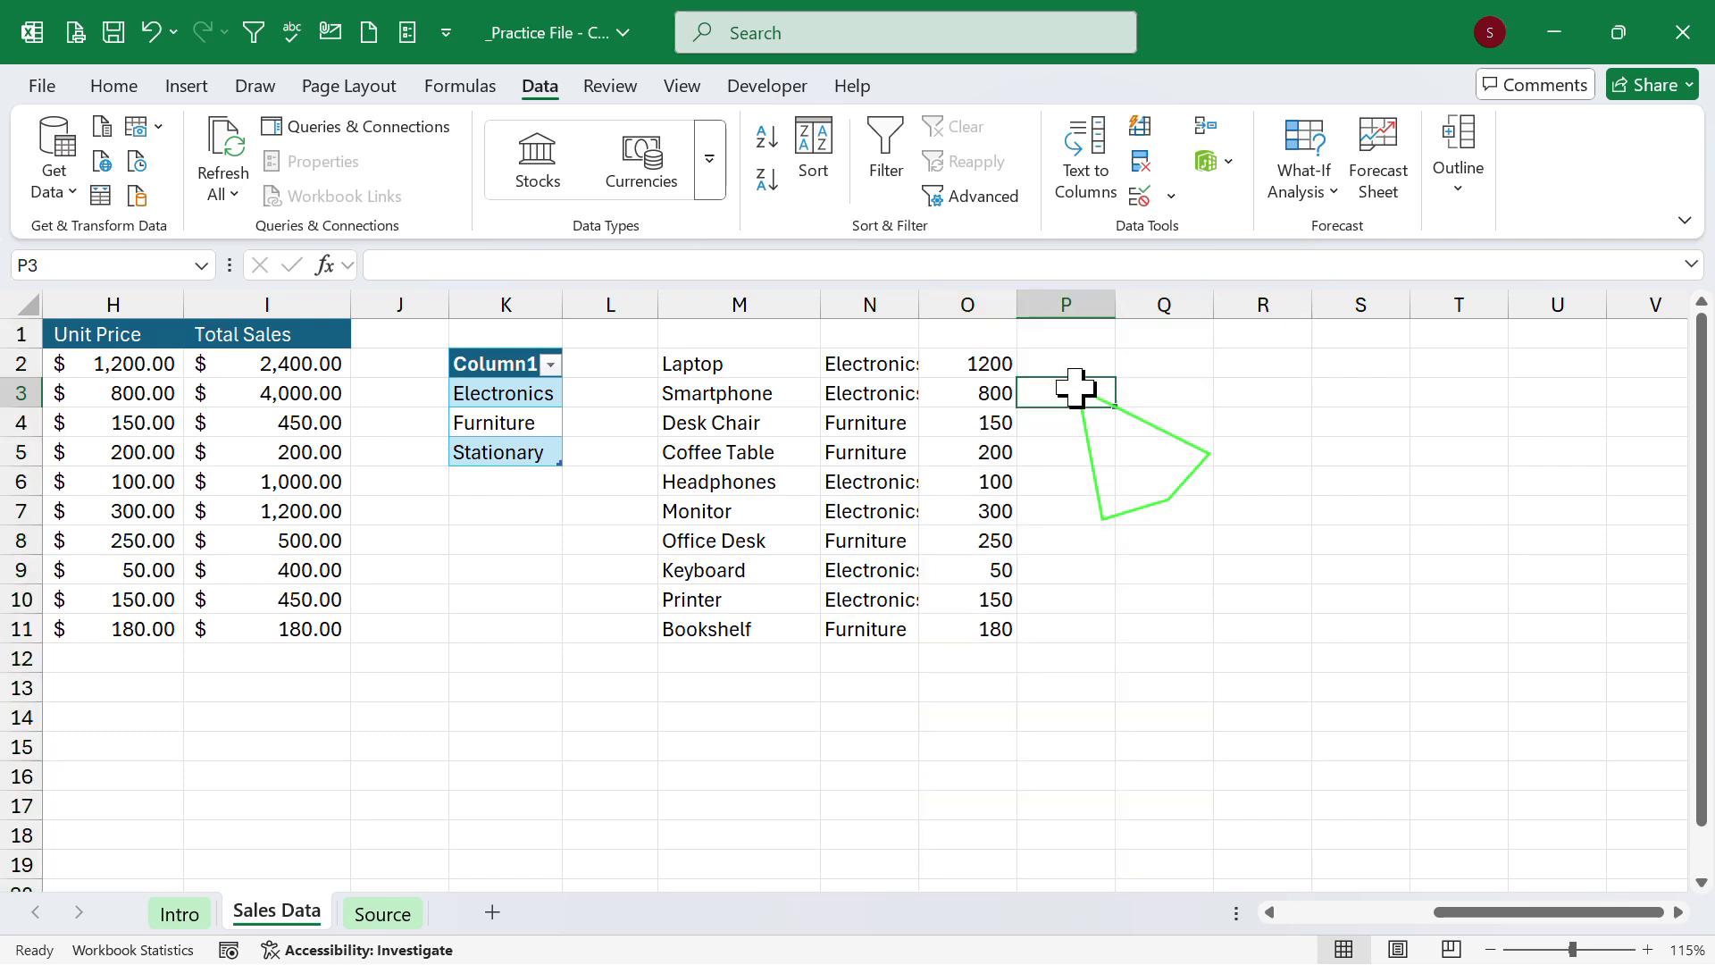
double_click(919, 304)
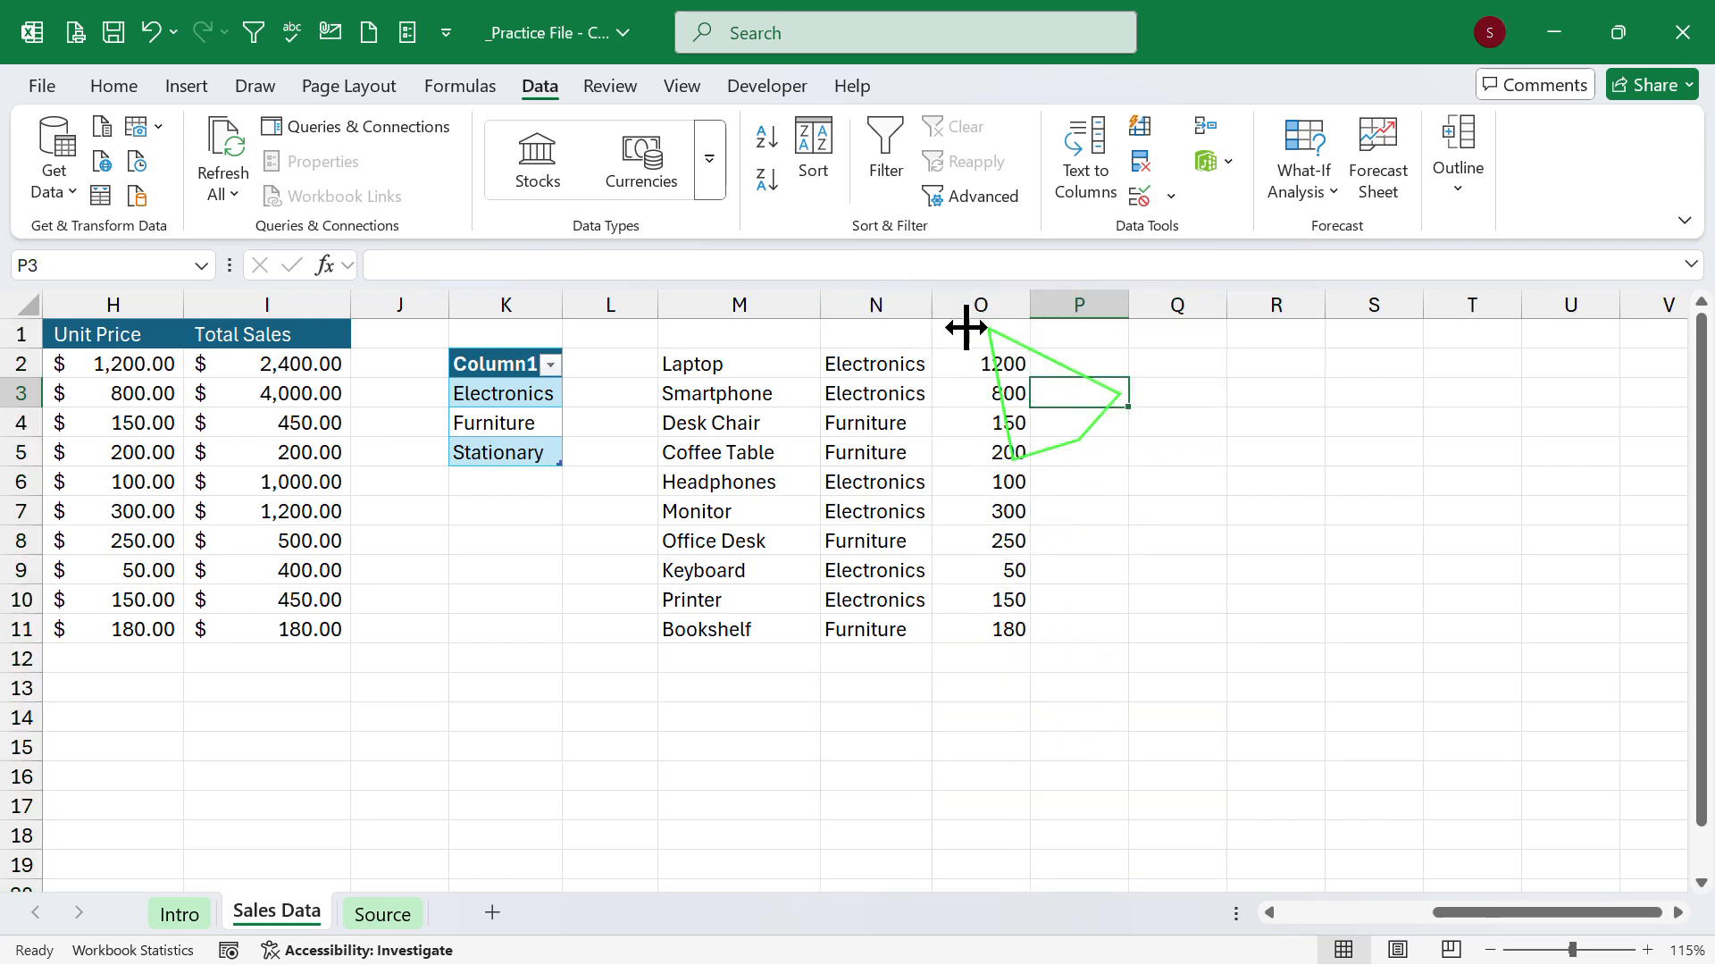
Sort the pasted product list starting at M2 alphabetically by product name, A to Z.
left_click(730, 363)
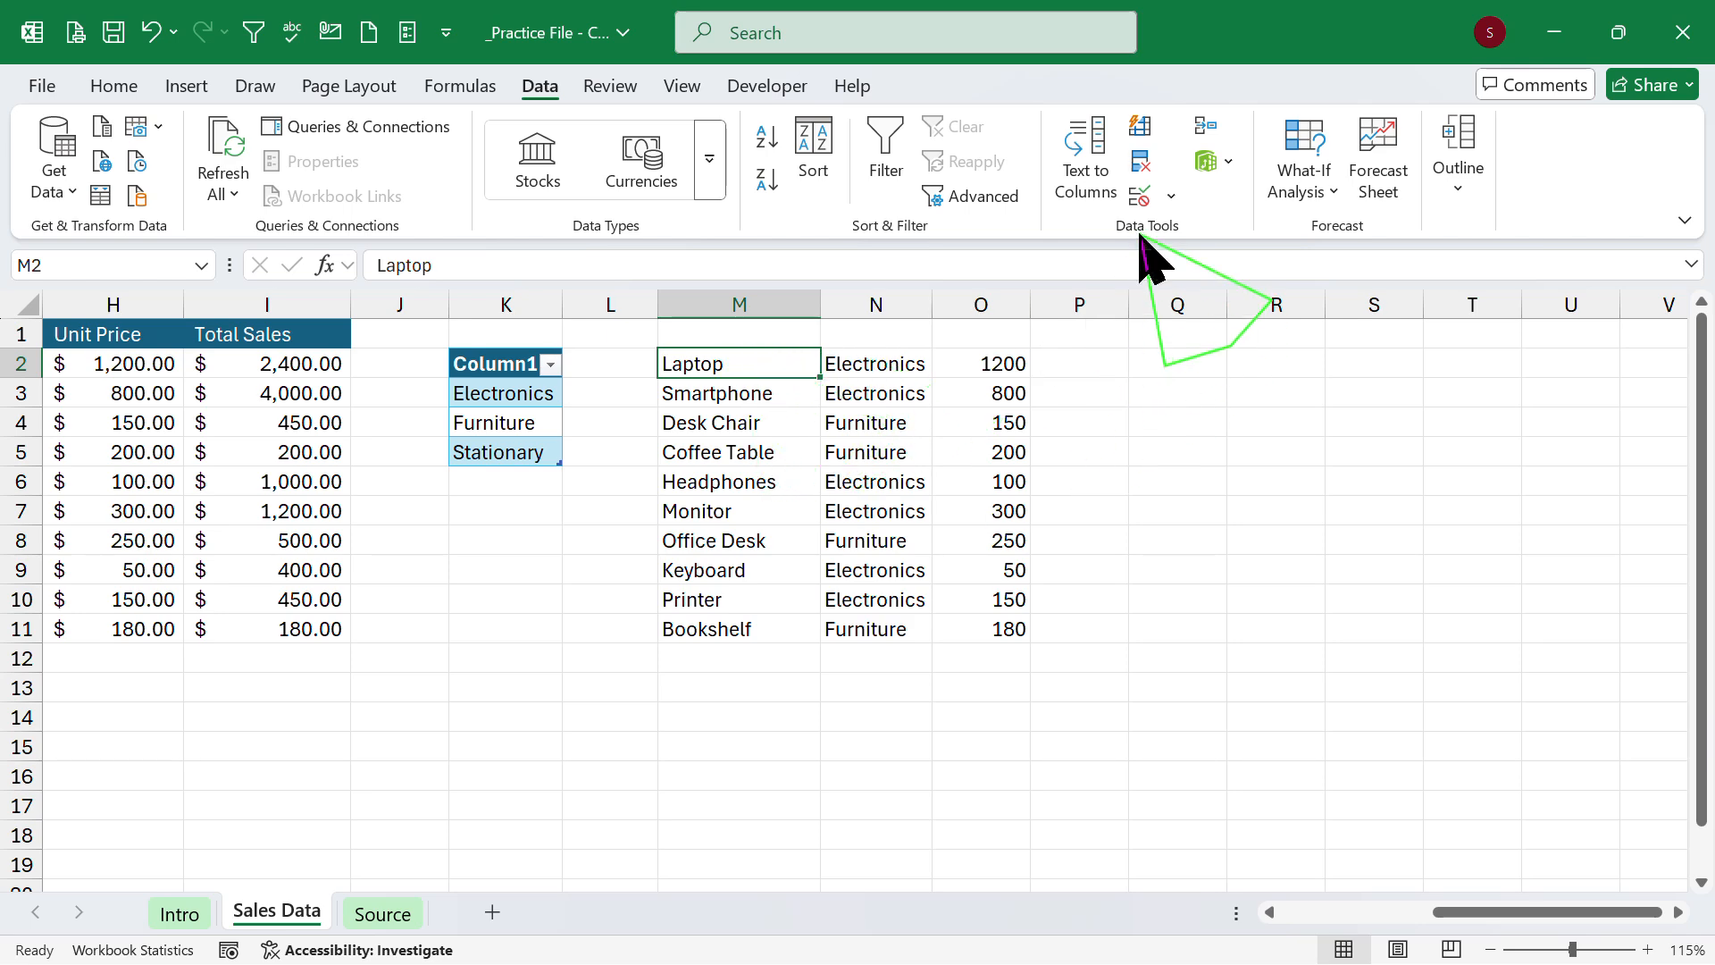
scroll(839, 197, "up", 5)
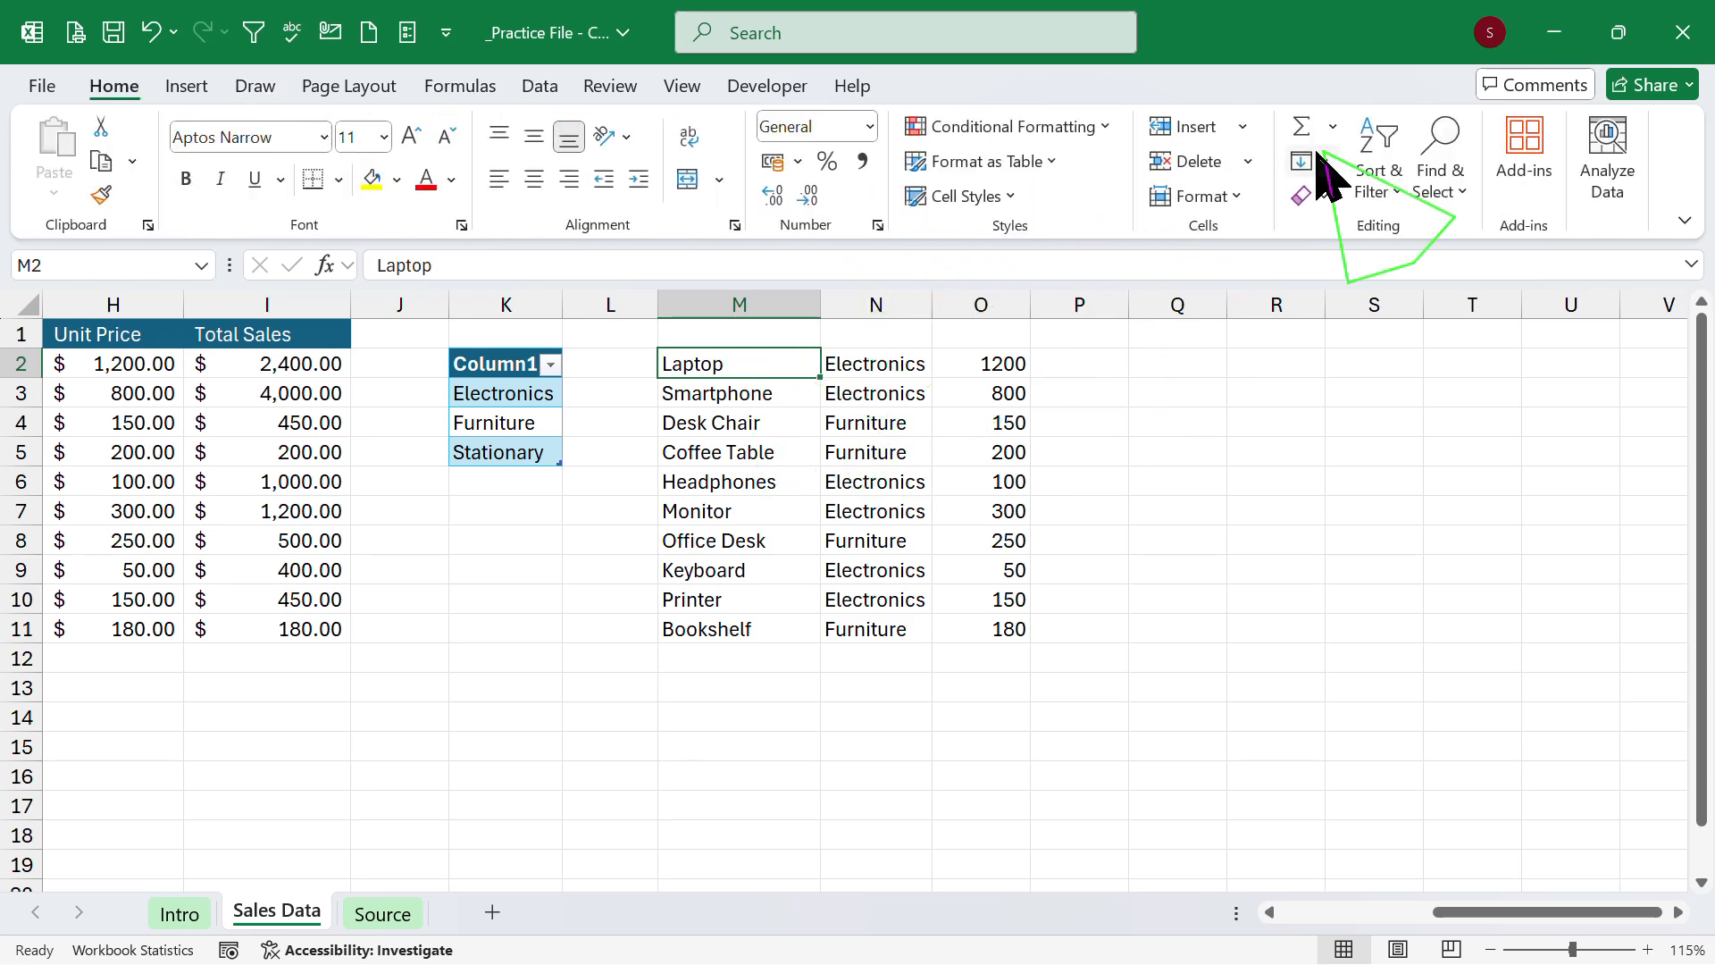
left_click(1389, 166)
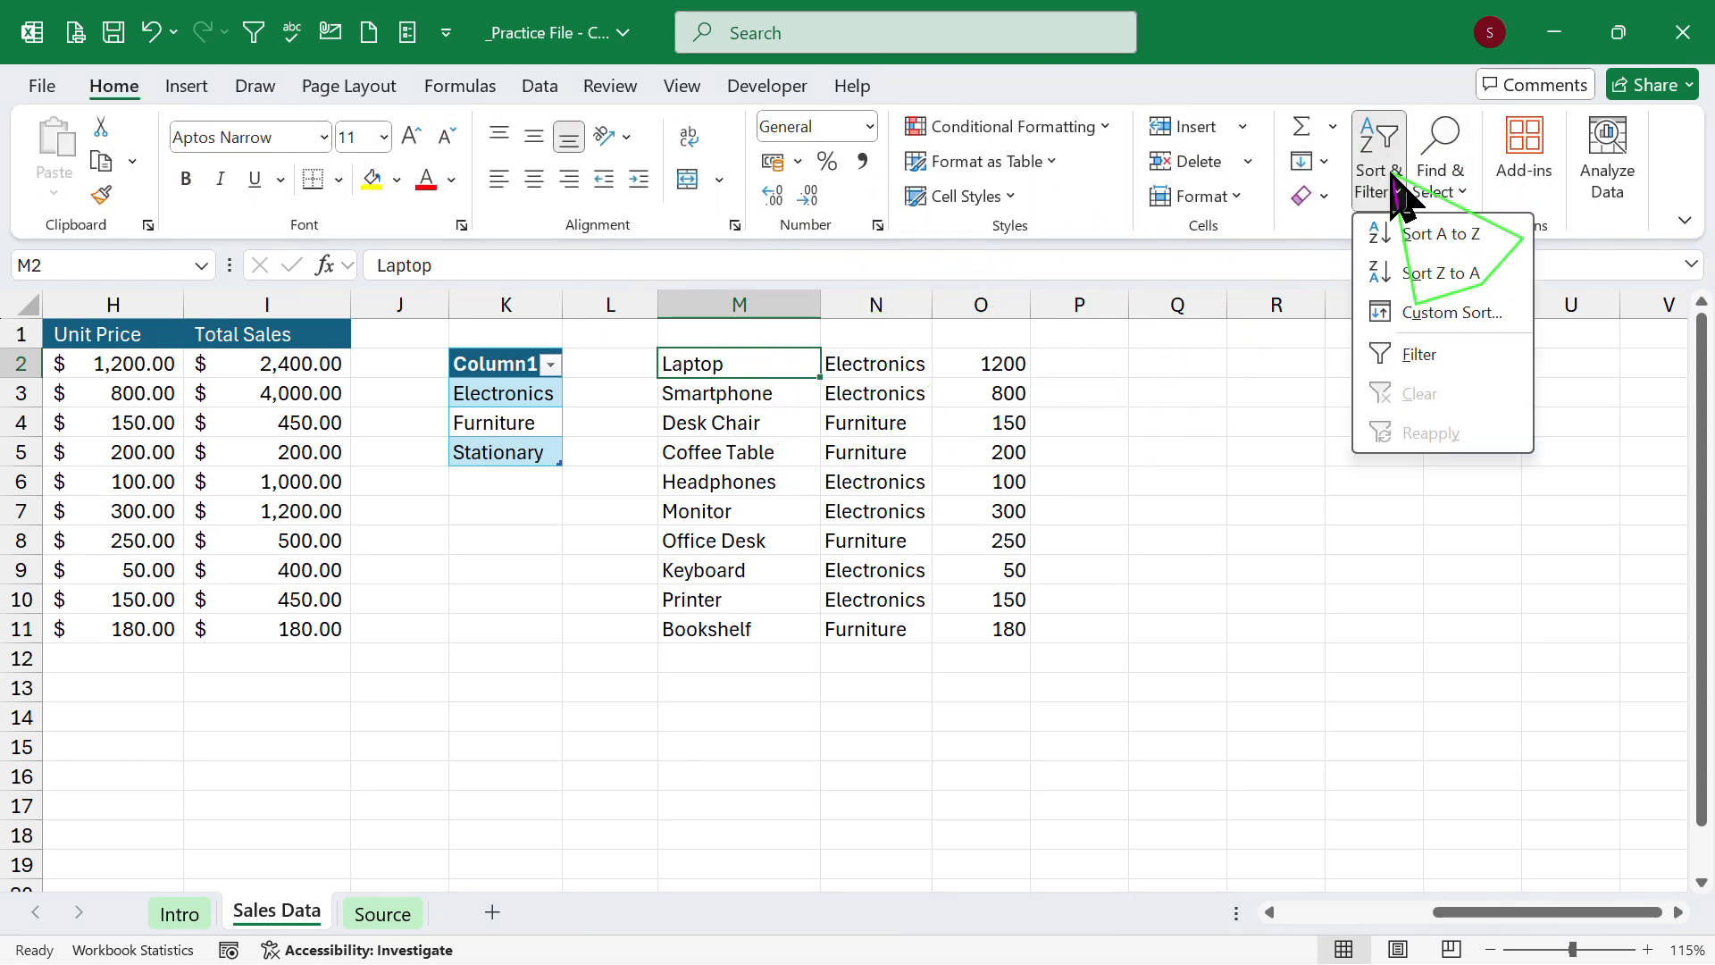
left_click(1415, 234)
left_click(1264, 474)
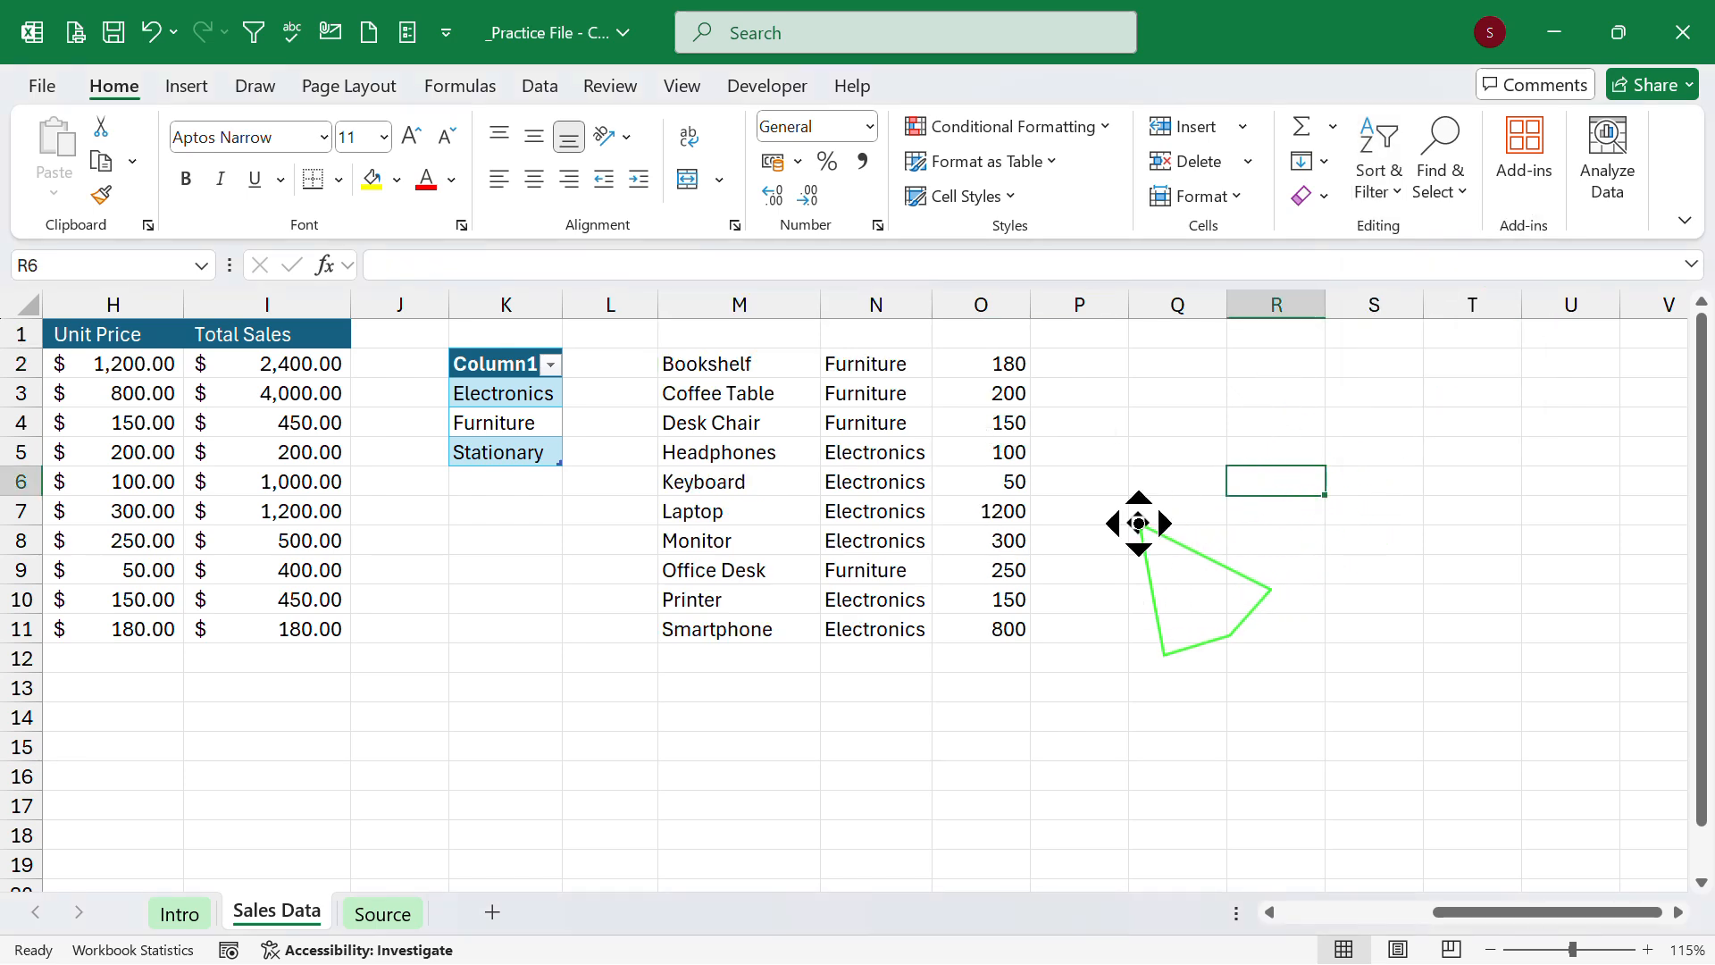
Convert the sorted product list in columns M to O into a table, keeping its first row as data.
left_click(791, 420)
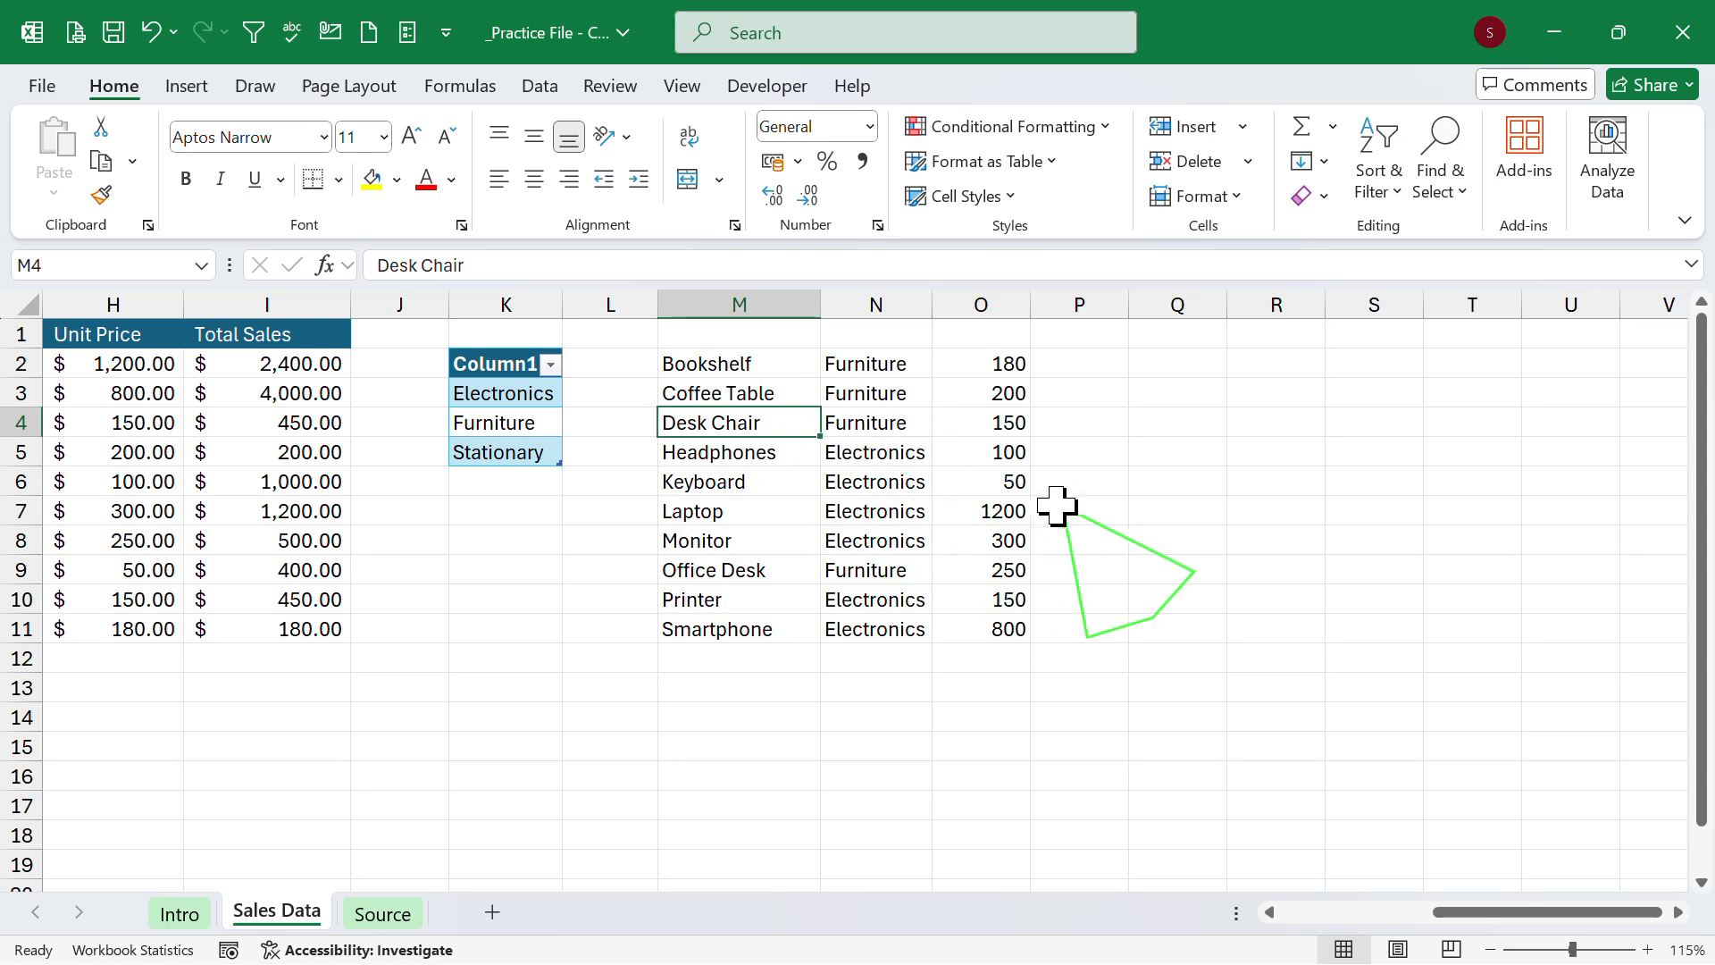
key("ctrl+t")
key("Return")
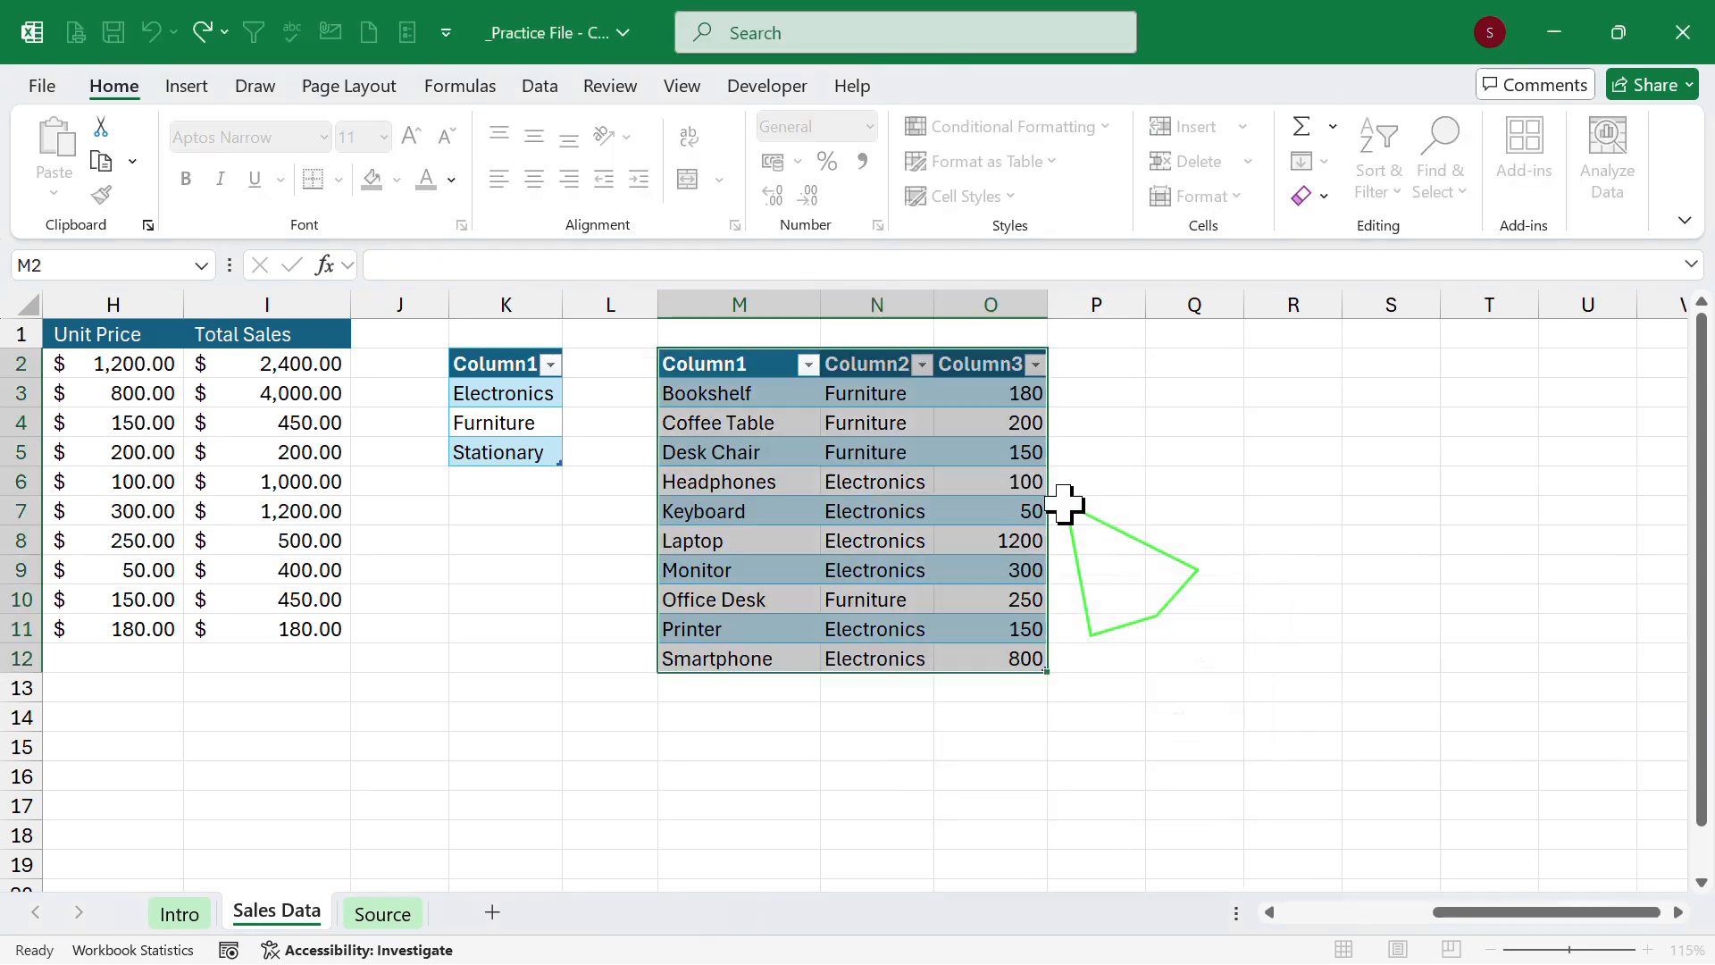
left_click(1184, 540)
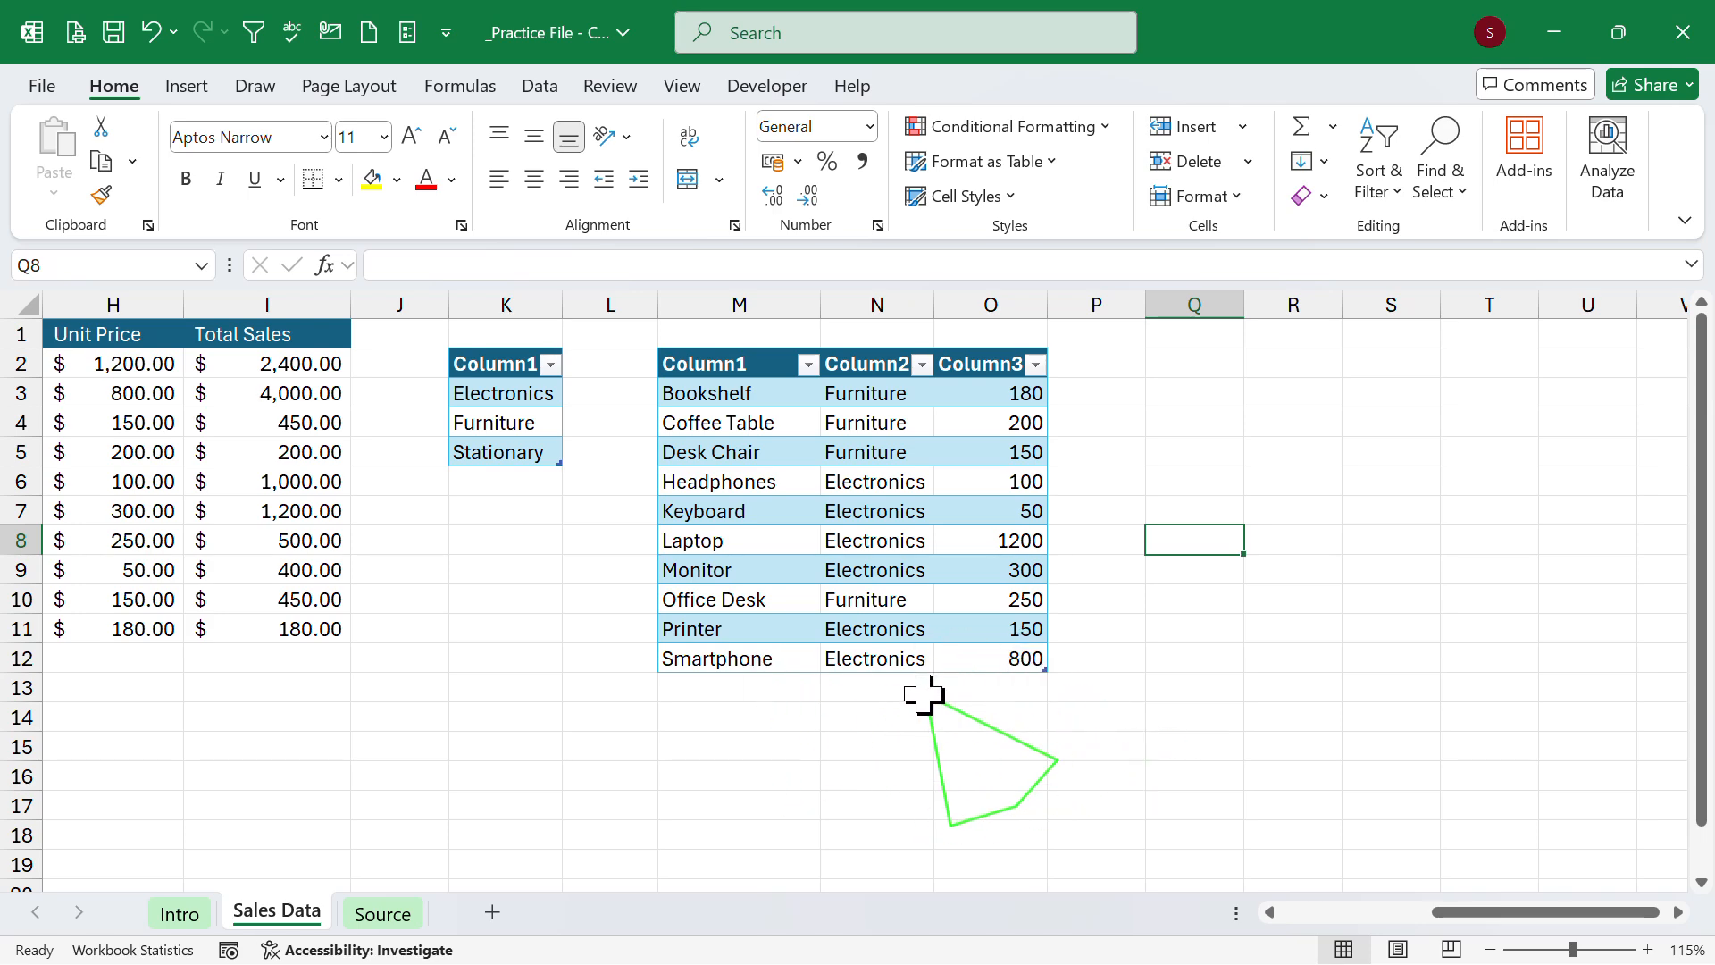
Examine the drop-down lists in the Product and Category cells of the first sales row.
scroll(834, 625, "left", 5)
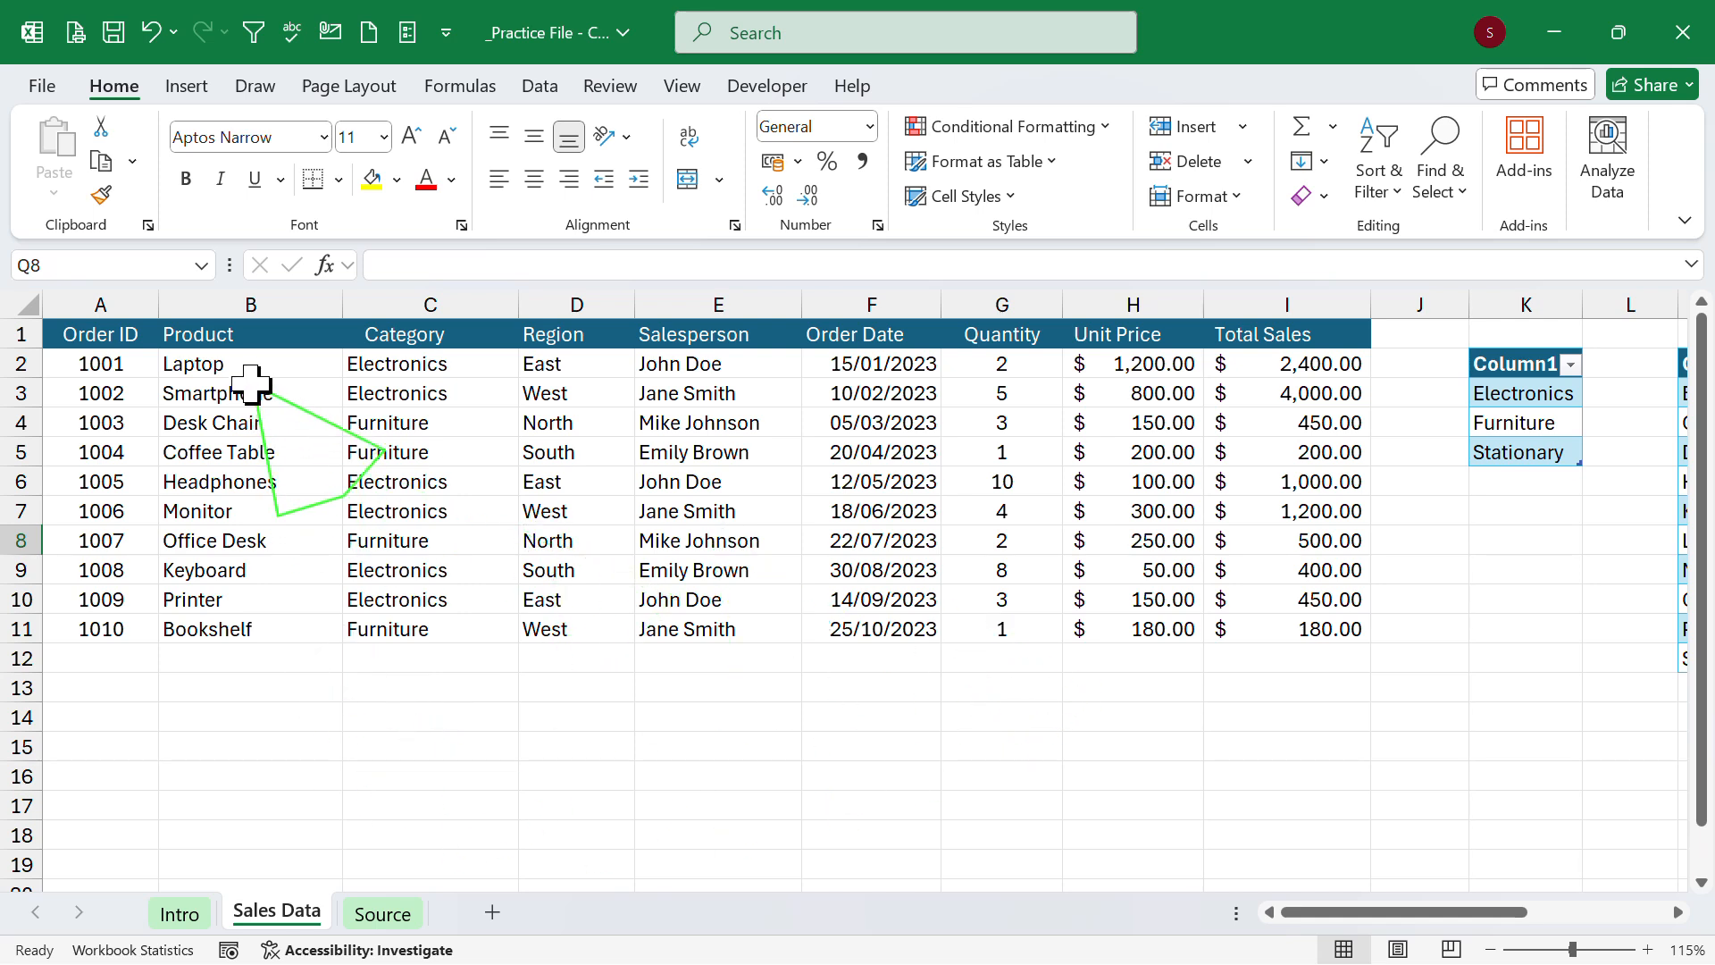
left_click(211, 367)
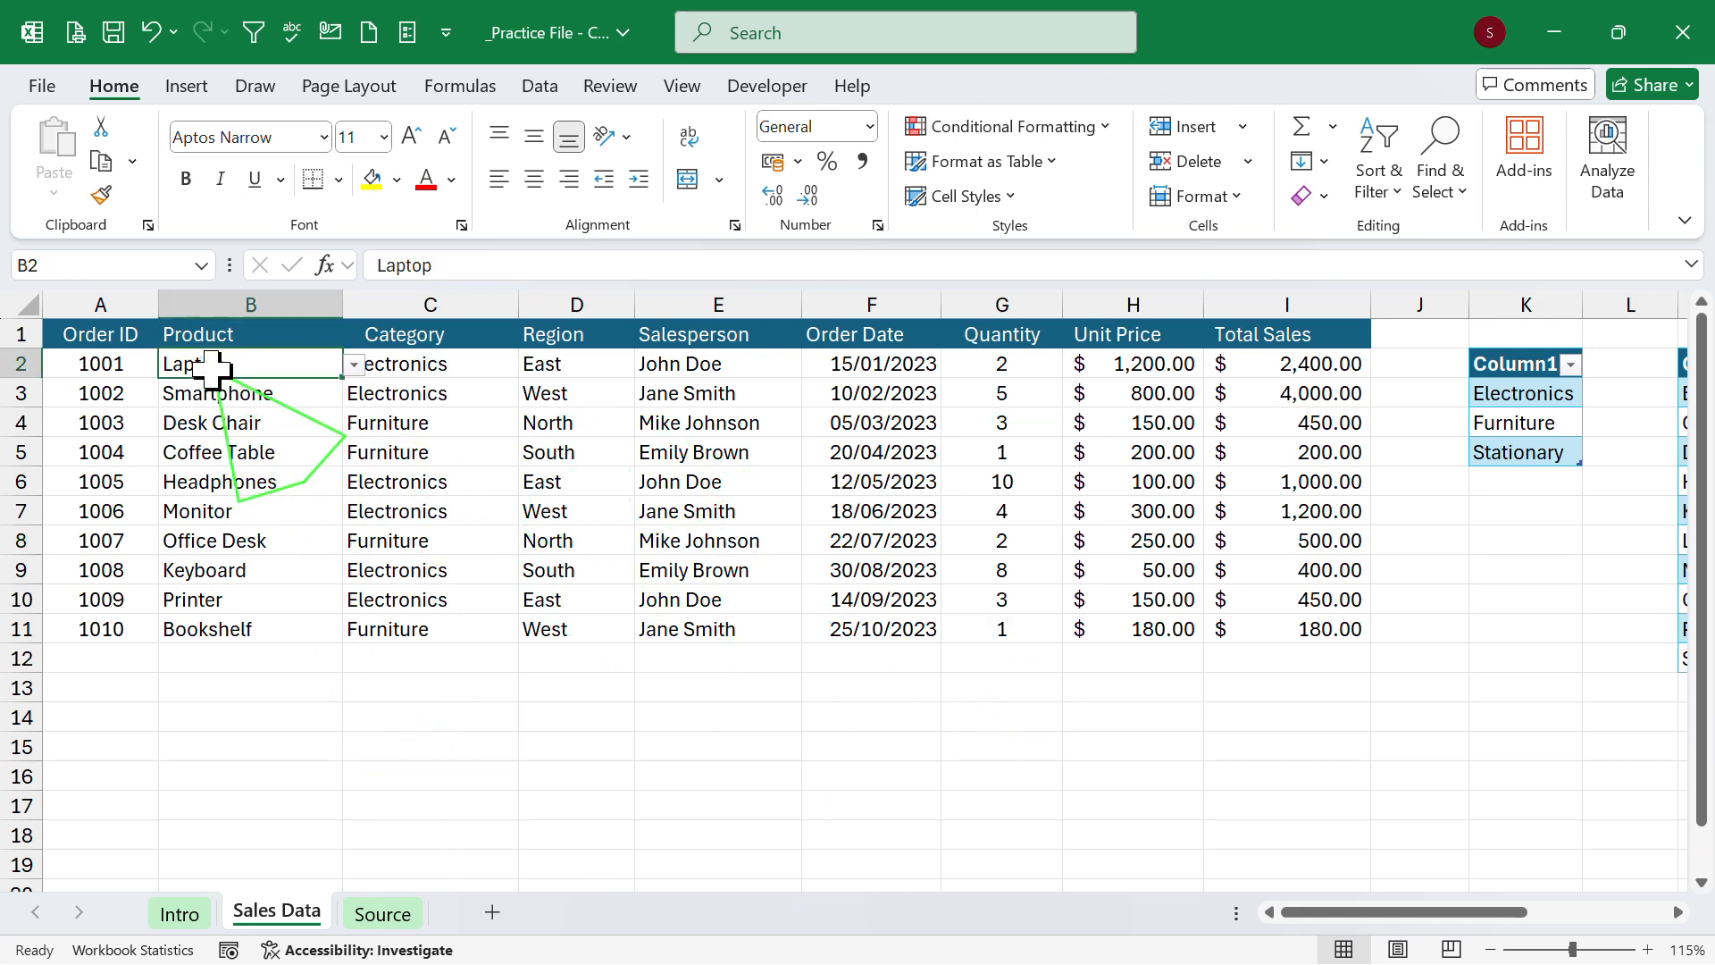
left_click(253, 397)
left_click(266, 365)
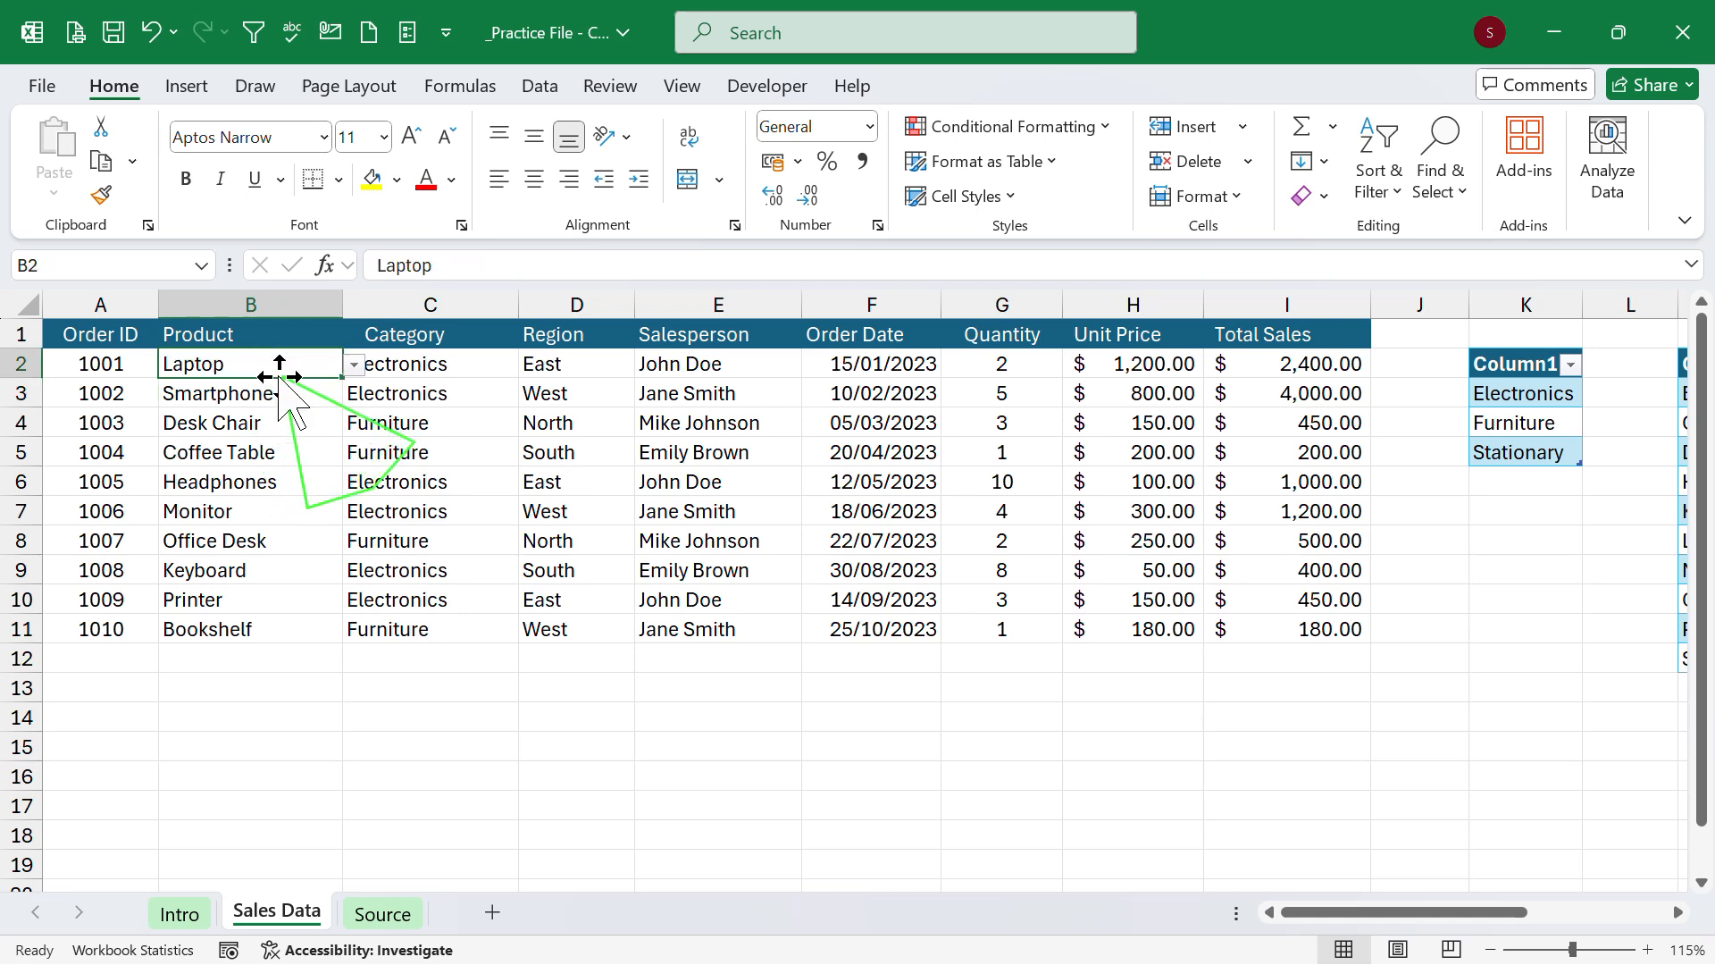
left_click(356, 365)
left_click(418, 452)
left_click(425, 365)
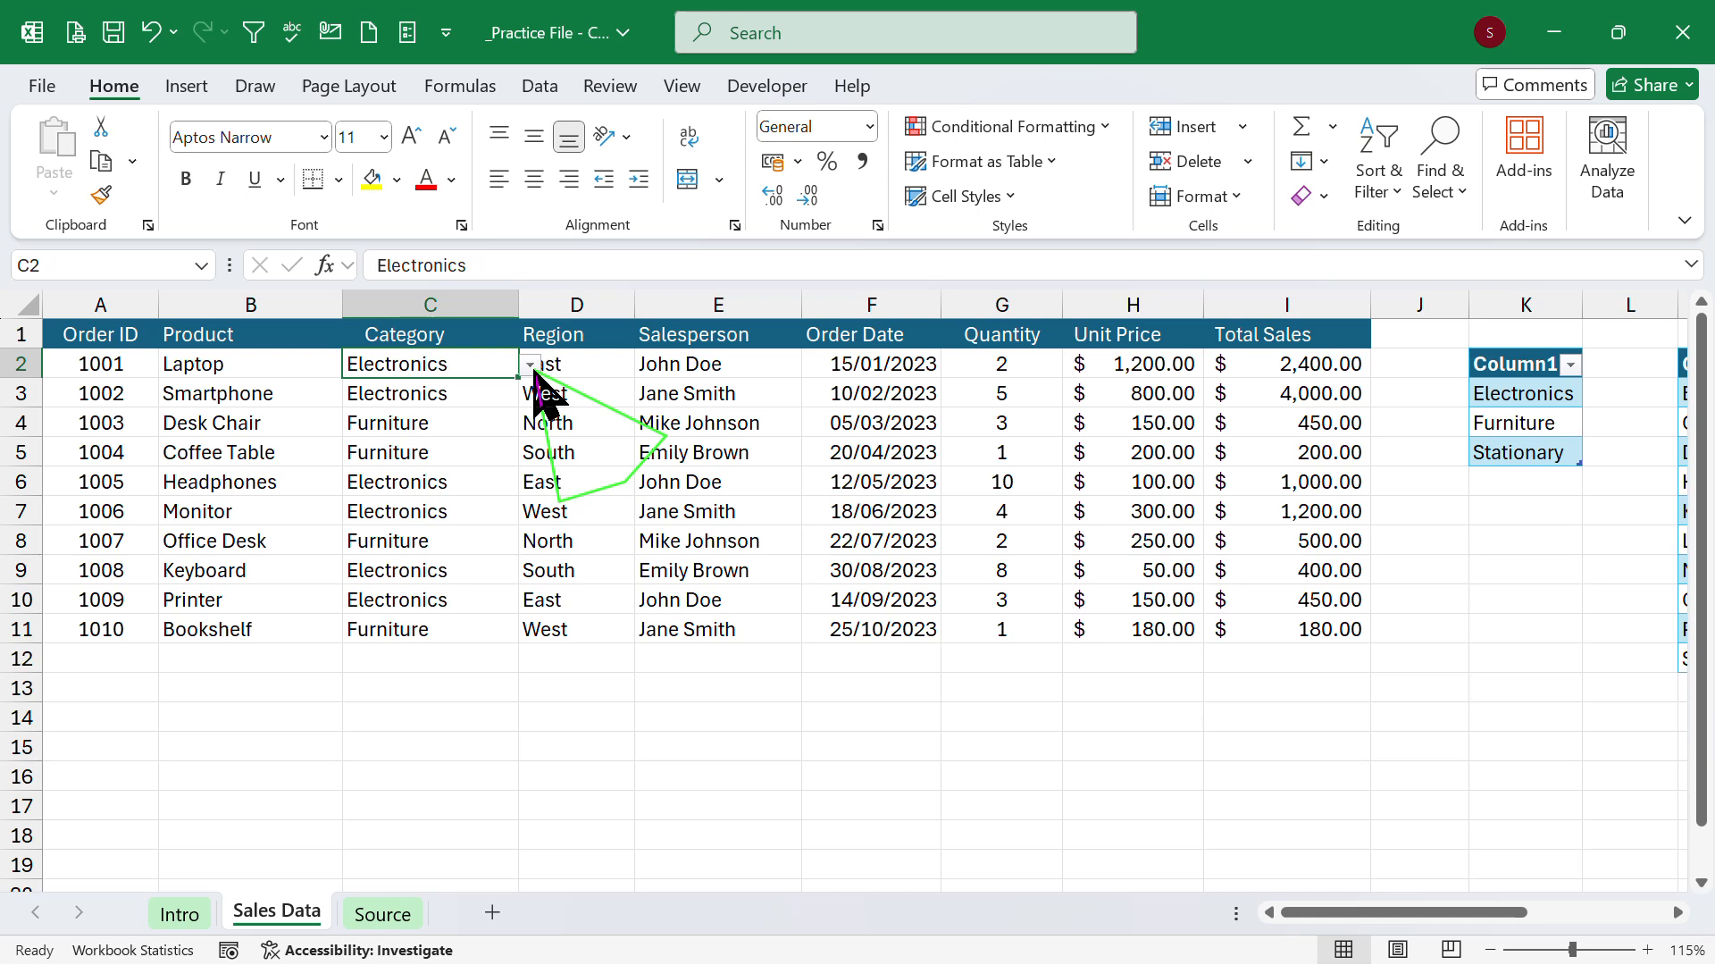
left_click(643, 538)
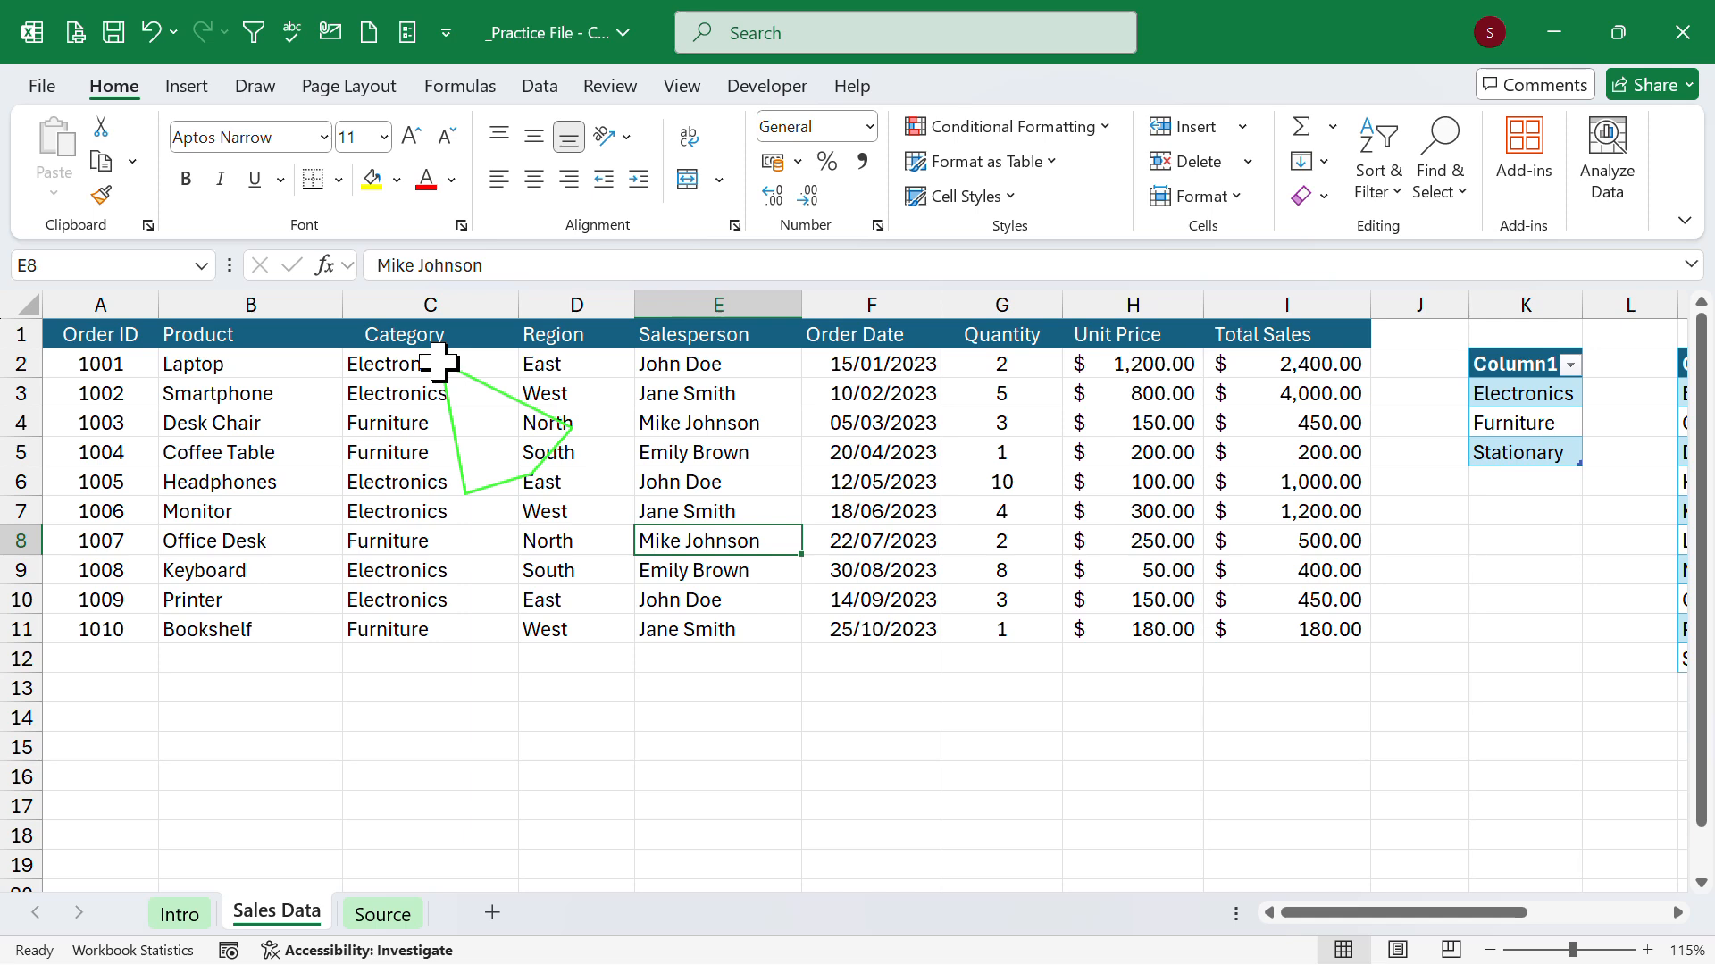
Clear all data validation from the entire Category column C, including the cells without validation settings.
left_click(457, 299)
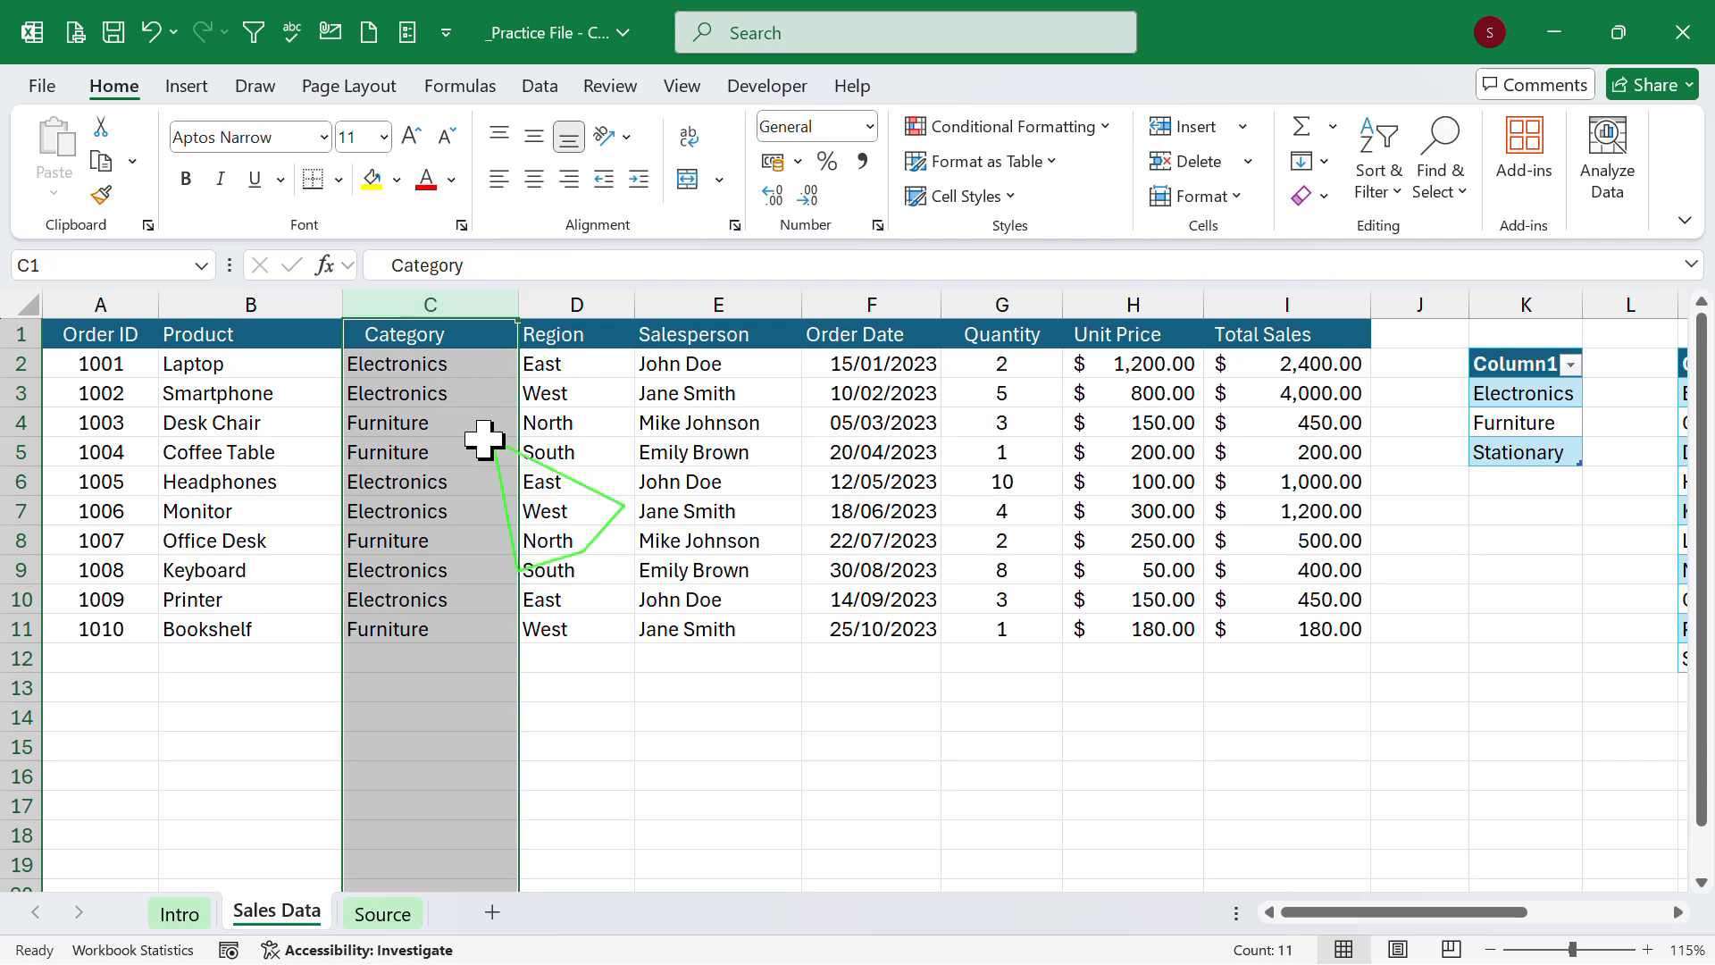
left_click(539, 86)
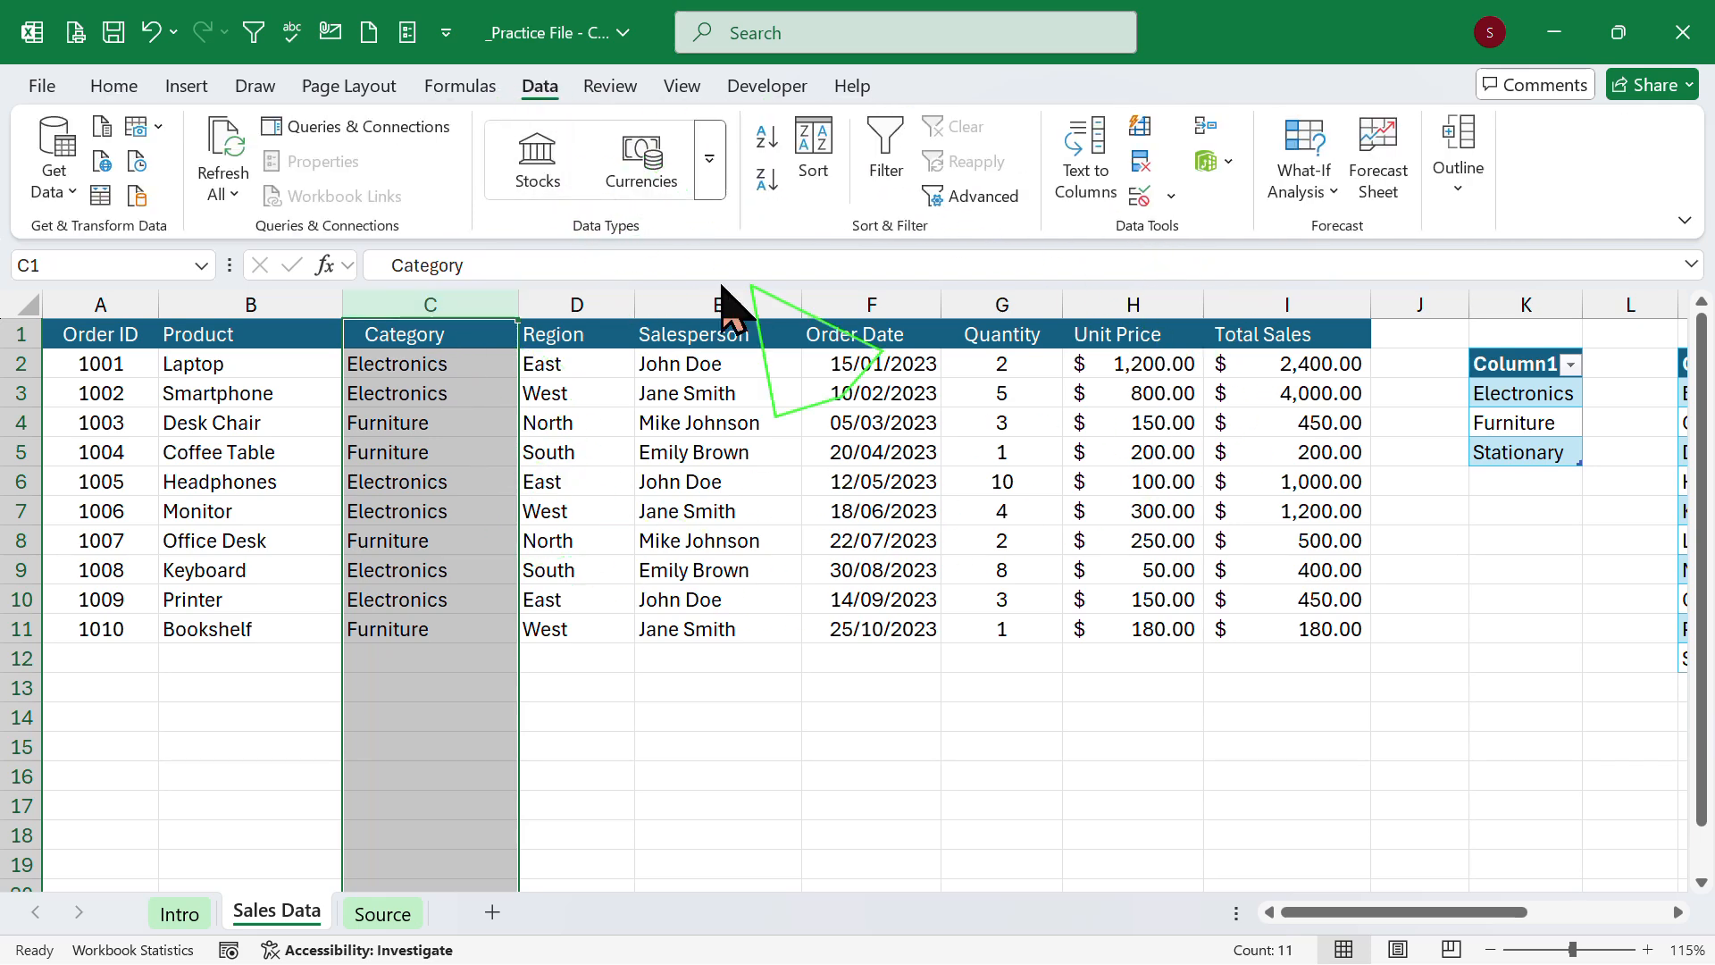
left_click(1143, 198)
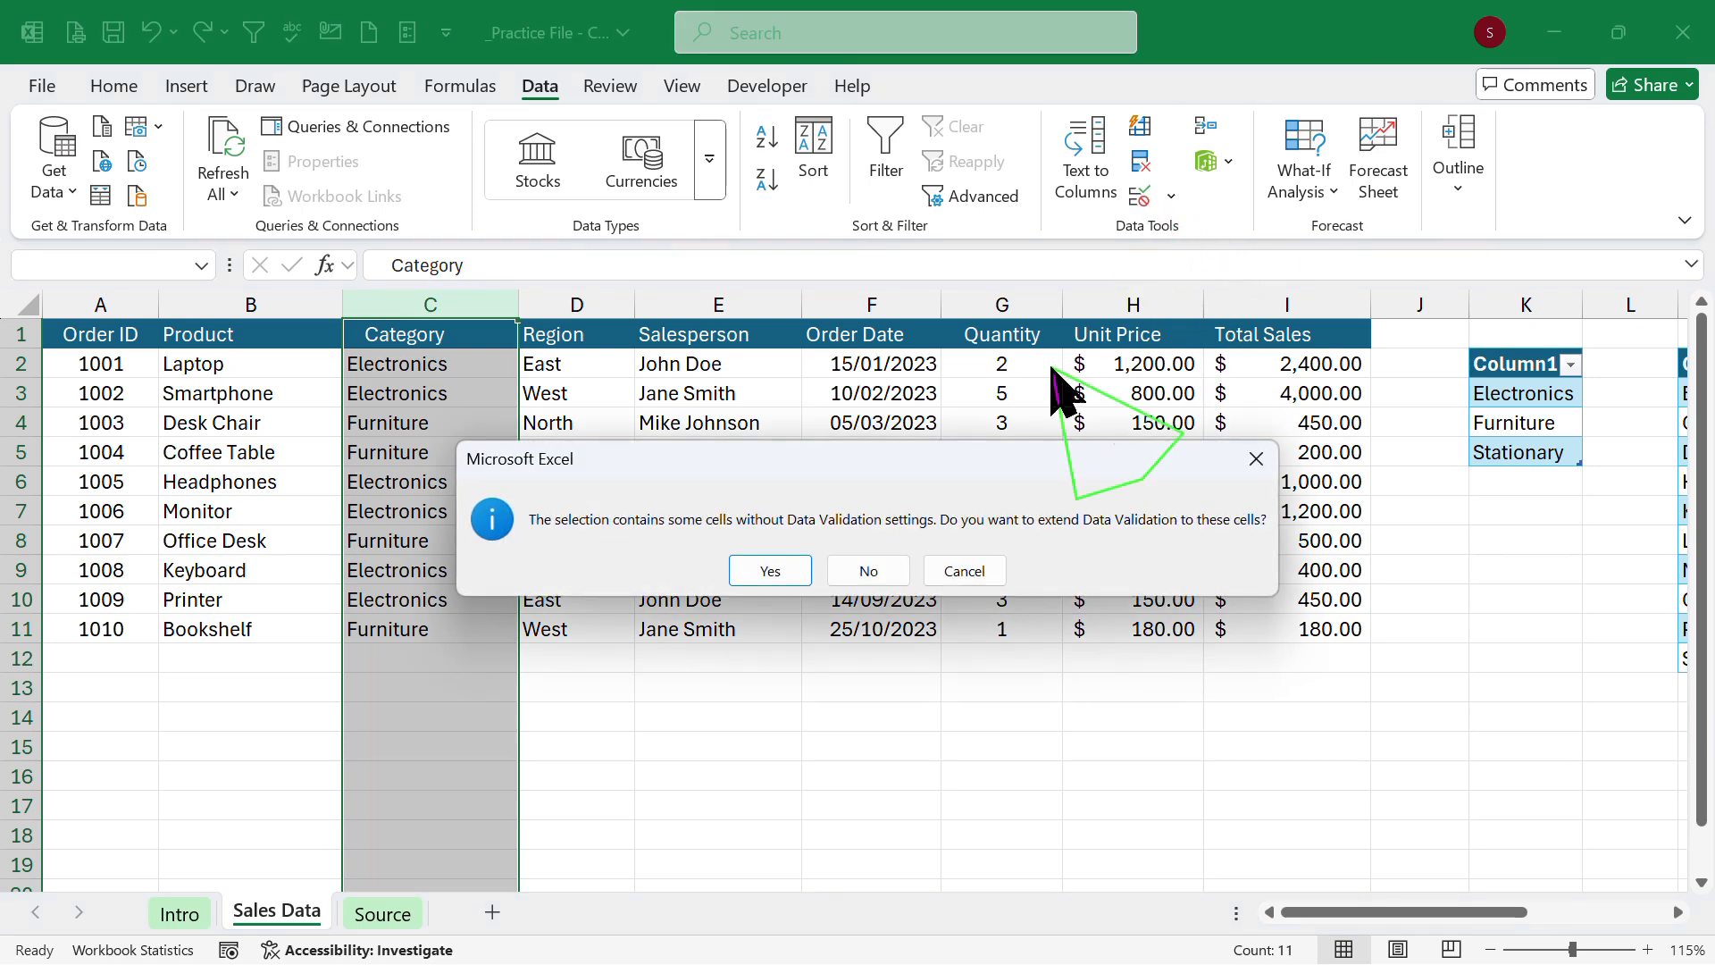
left_click(766, 570)
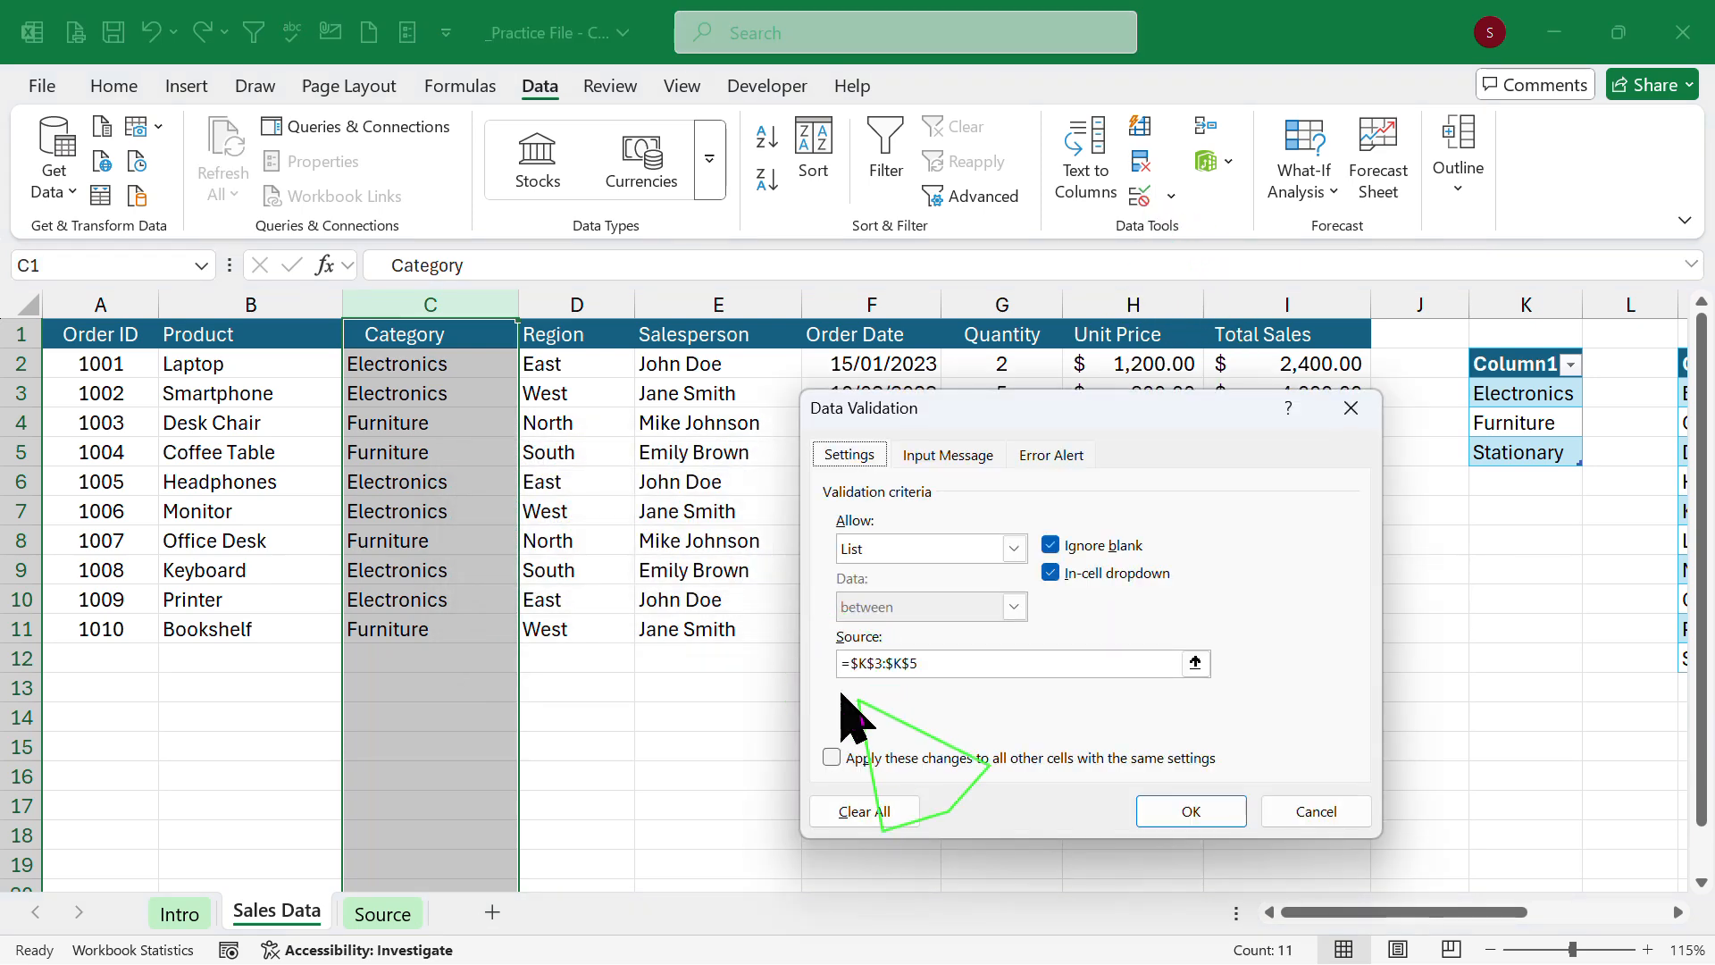
left_click(859, 814)
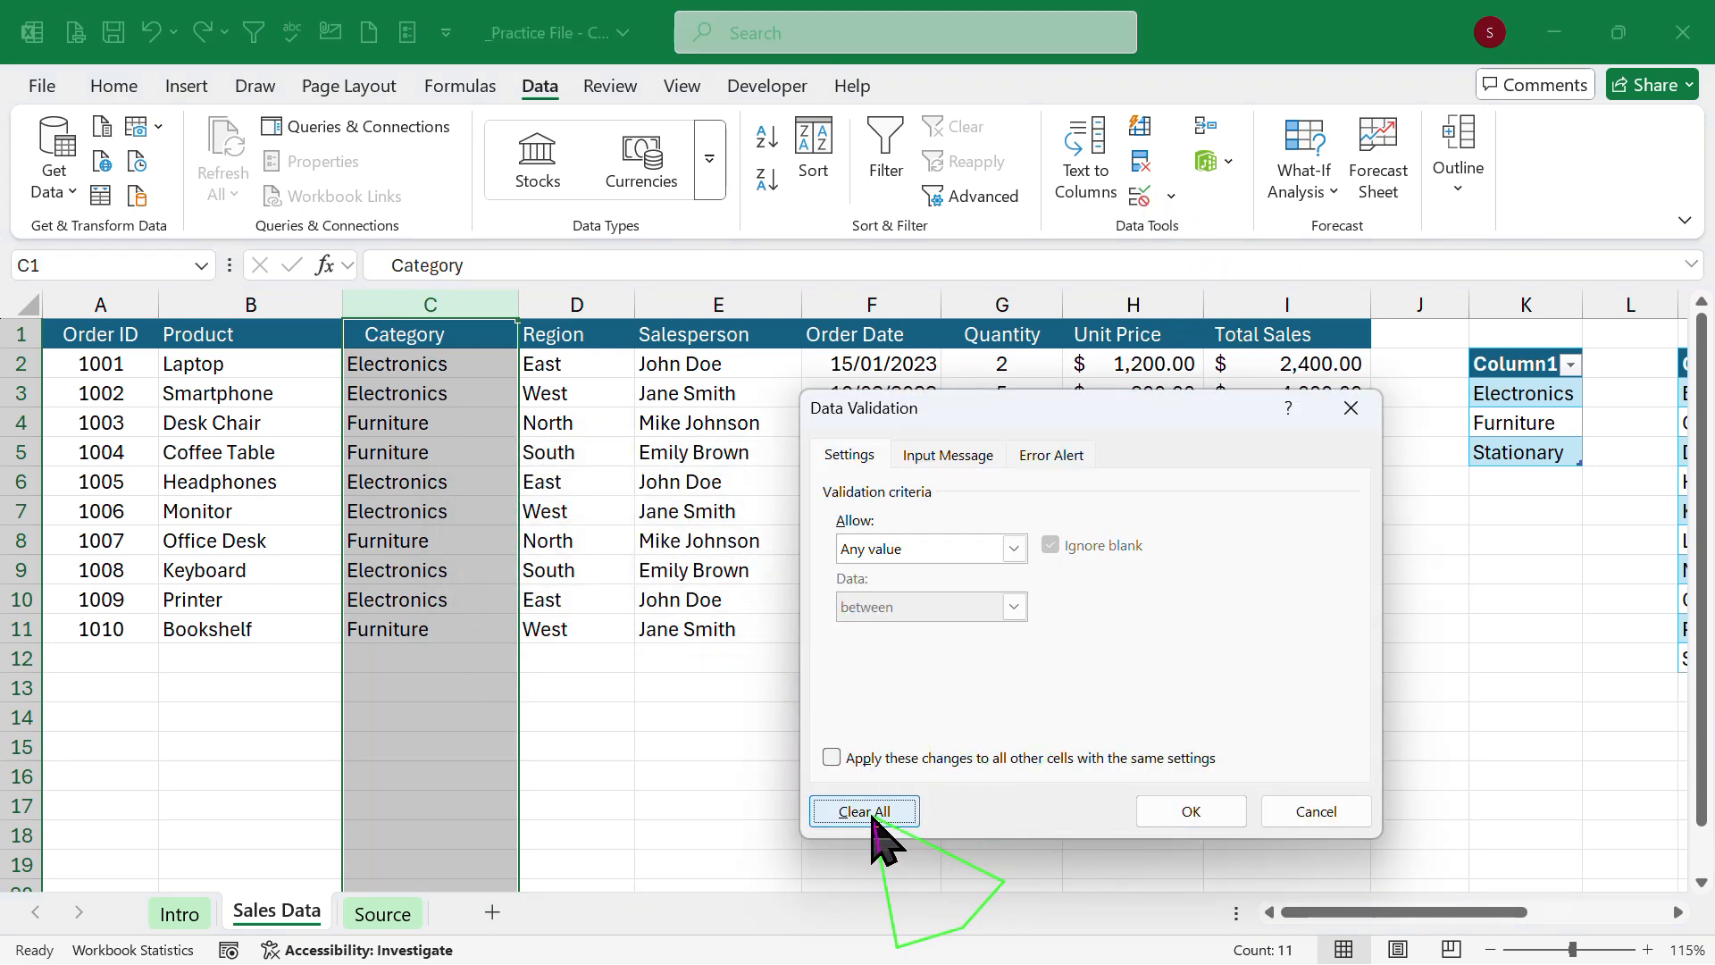
left_click(1191, 813)
left_click(670, 743)
left_click(459, 625)
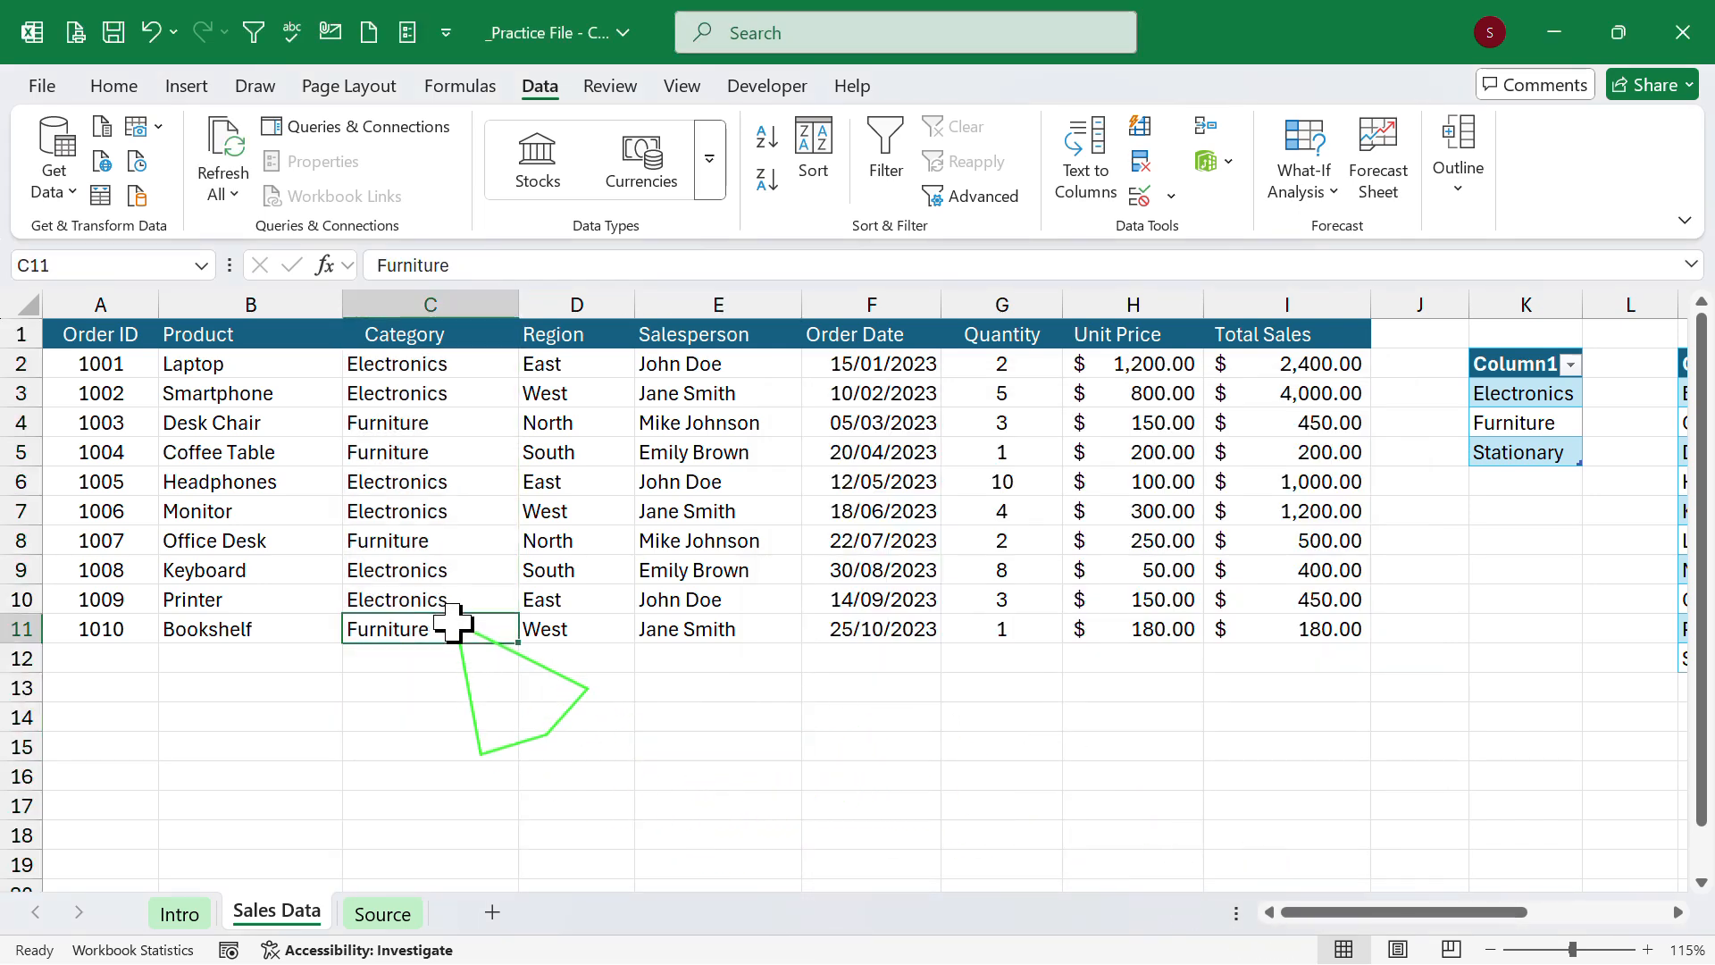
Delete the existing category entries in C2:C11.
left_click(471, 364)
left_click_drag(471, 365, 425, 648)
key("Delete")
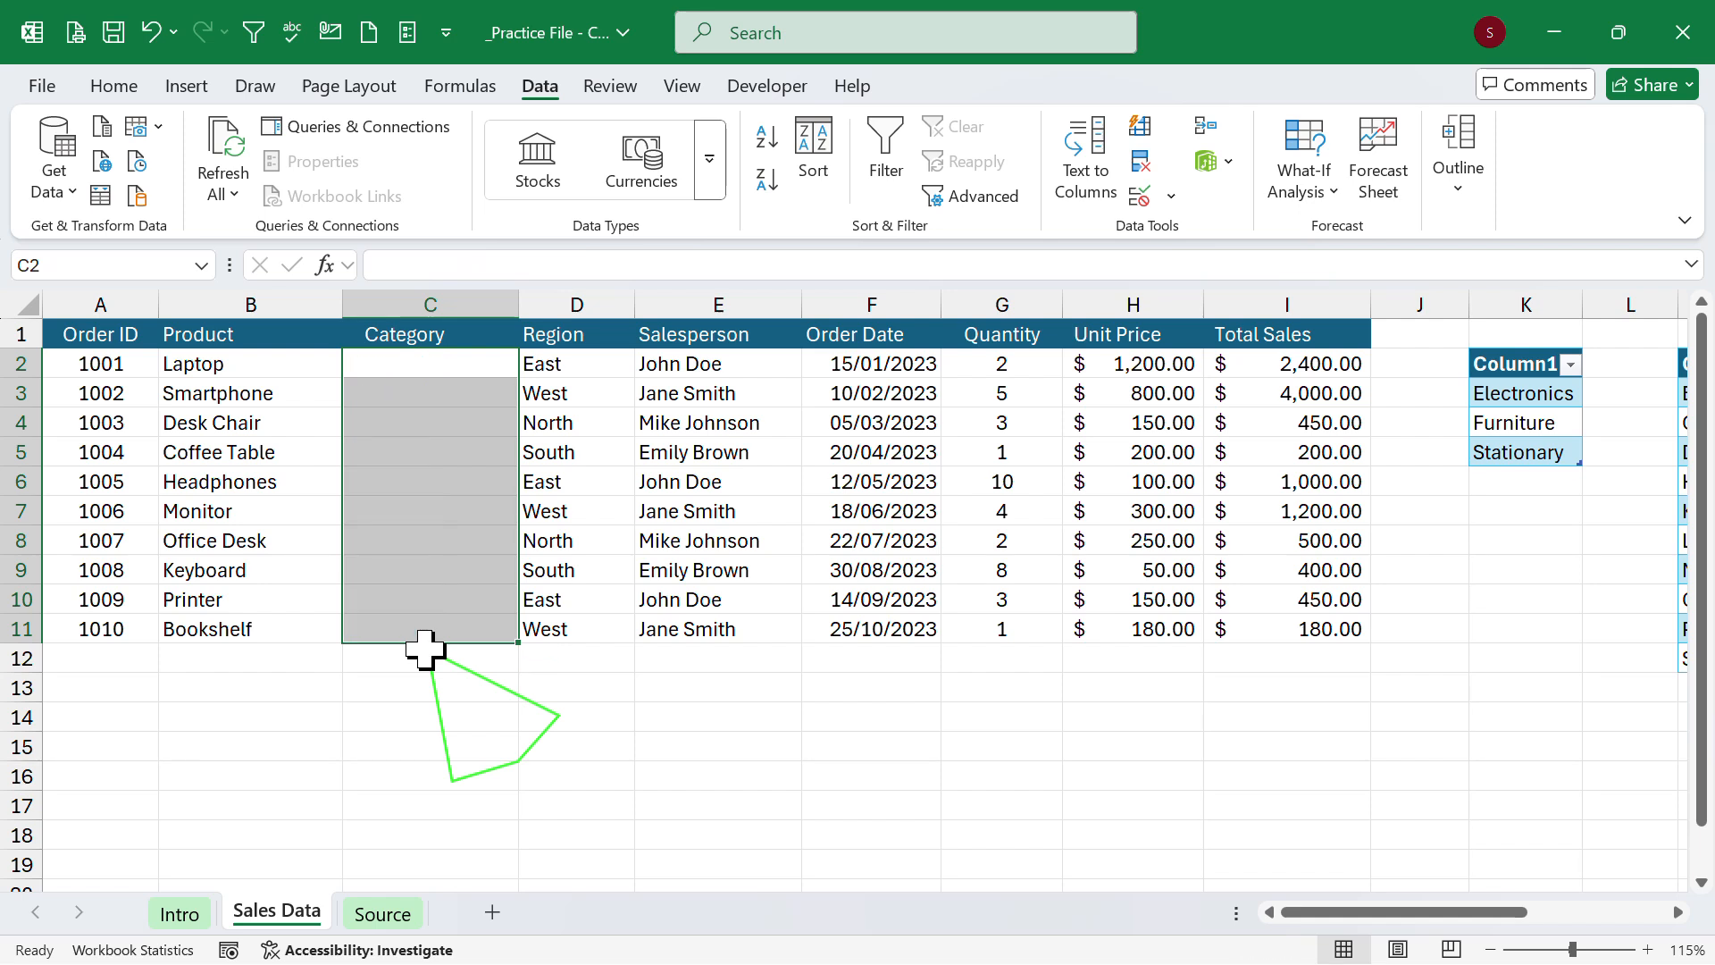
Start a VLOOKUP formula in C2 with B2 as the lookup value and the product table data M3:O12 as the table array.
left_click(468, 371)
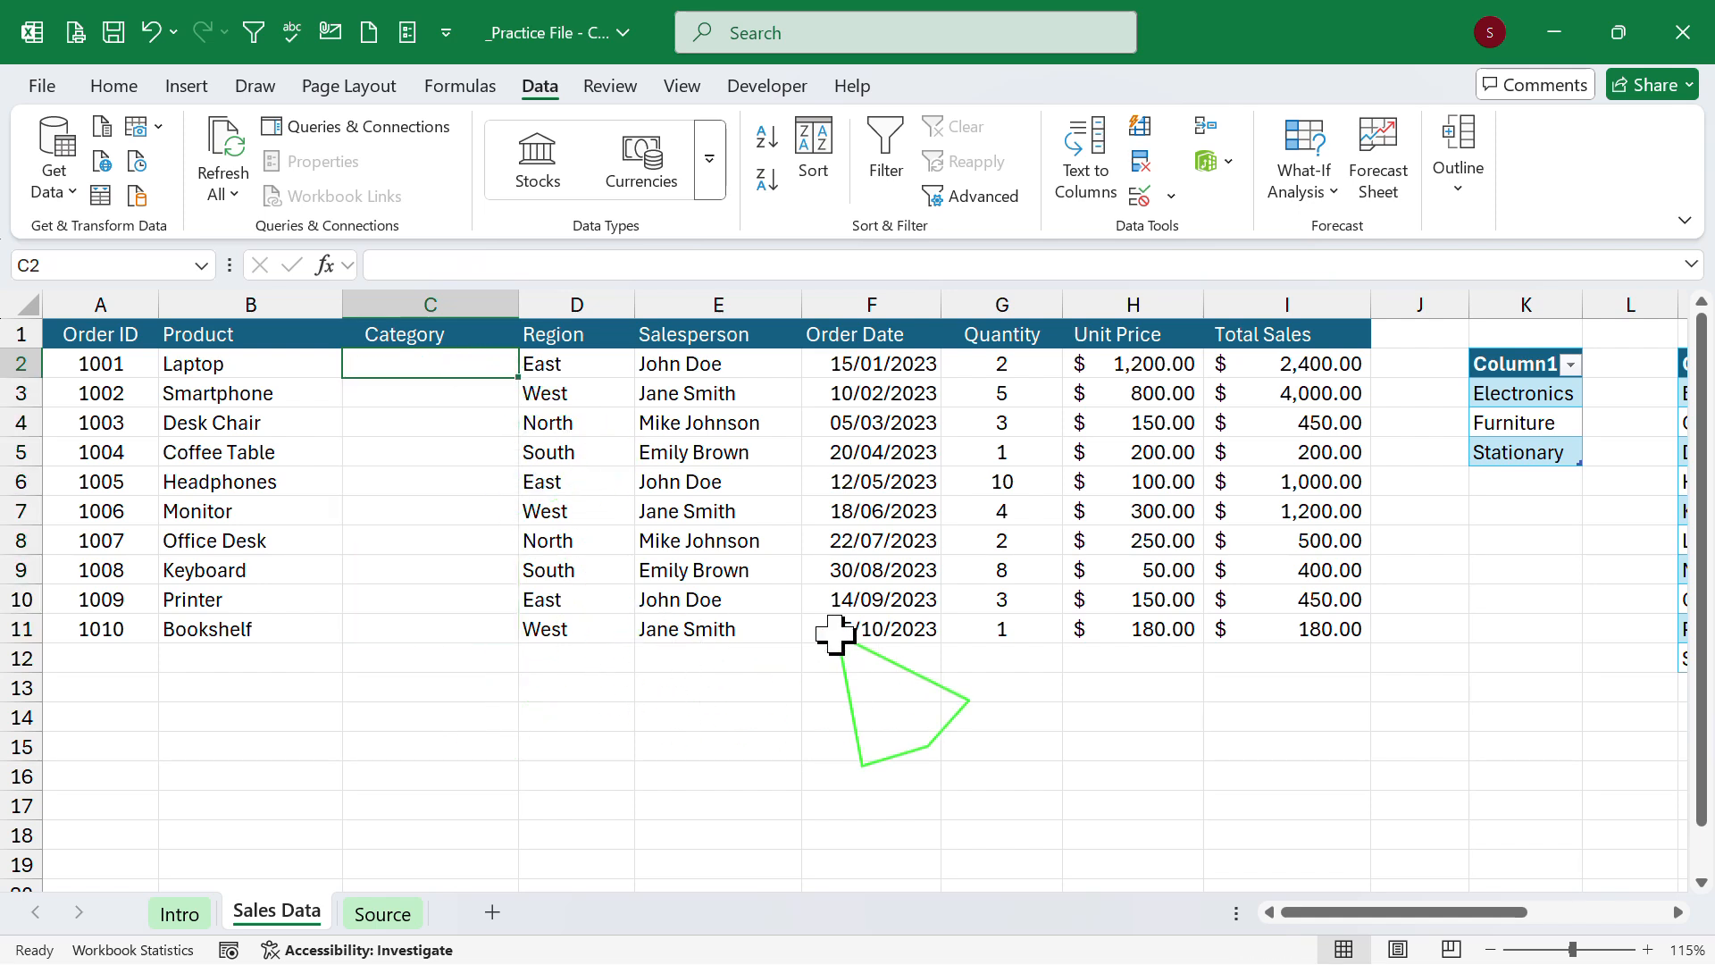
type("=")
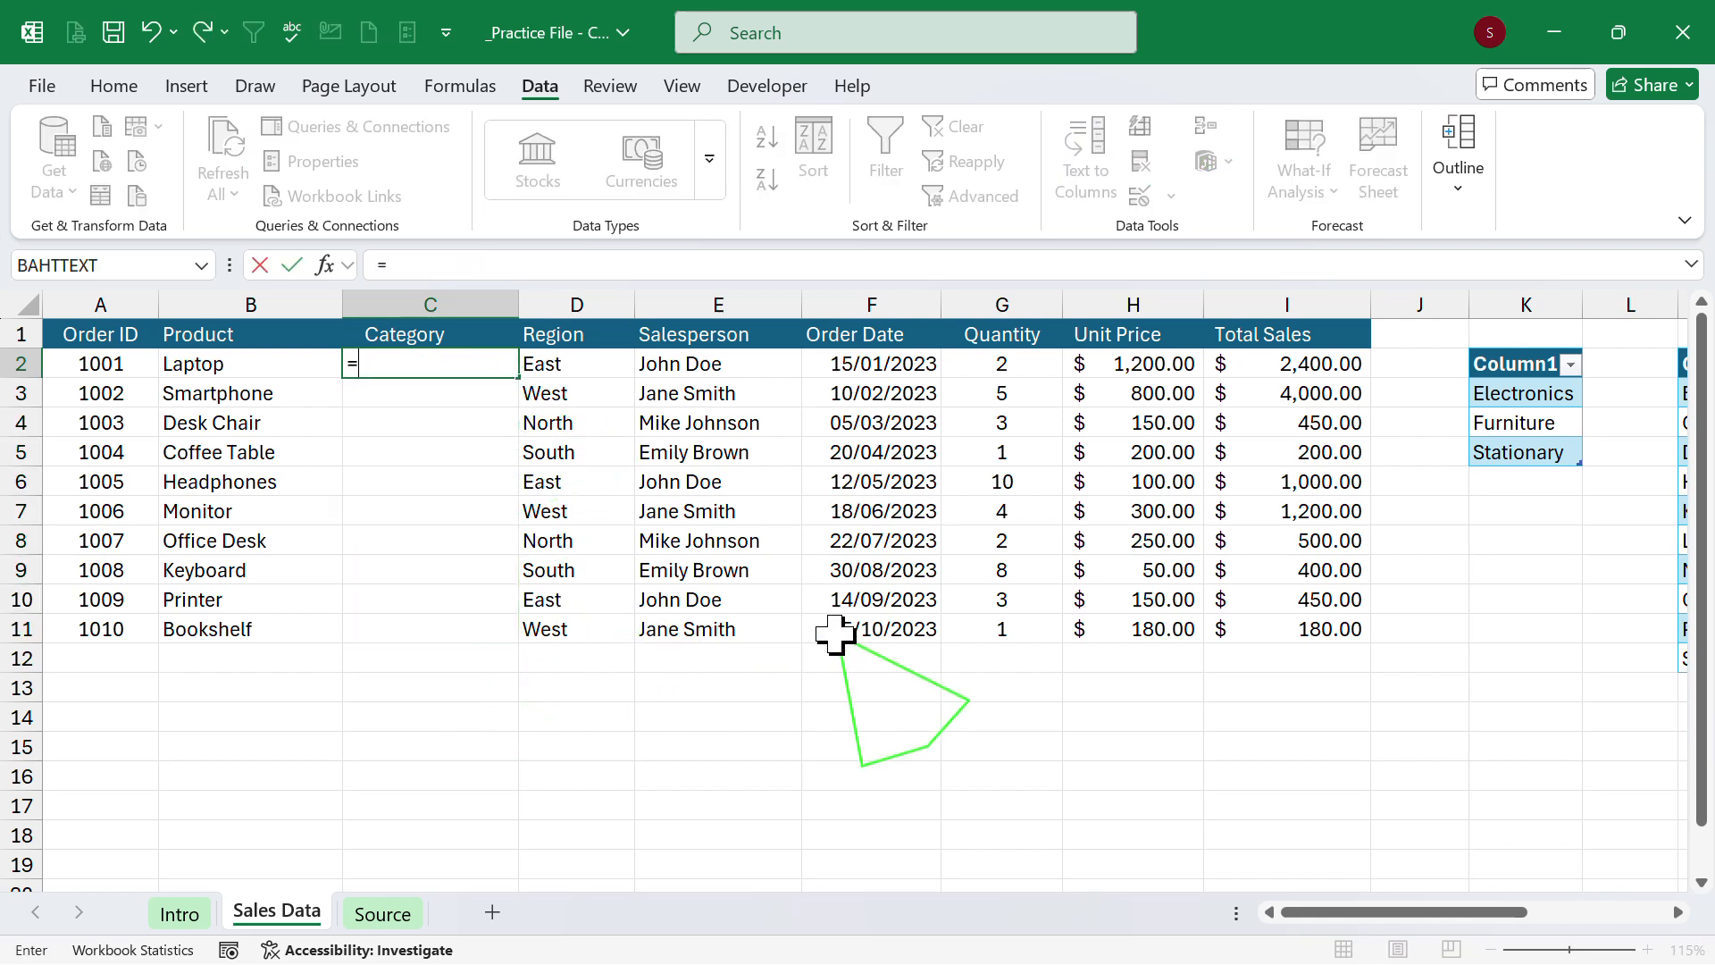
type("vlo")
key("Tab")
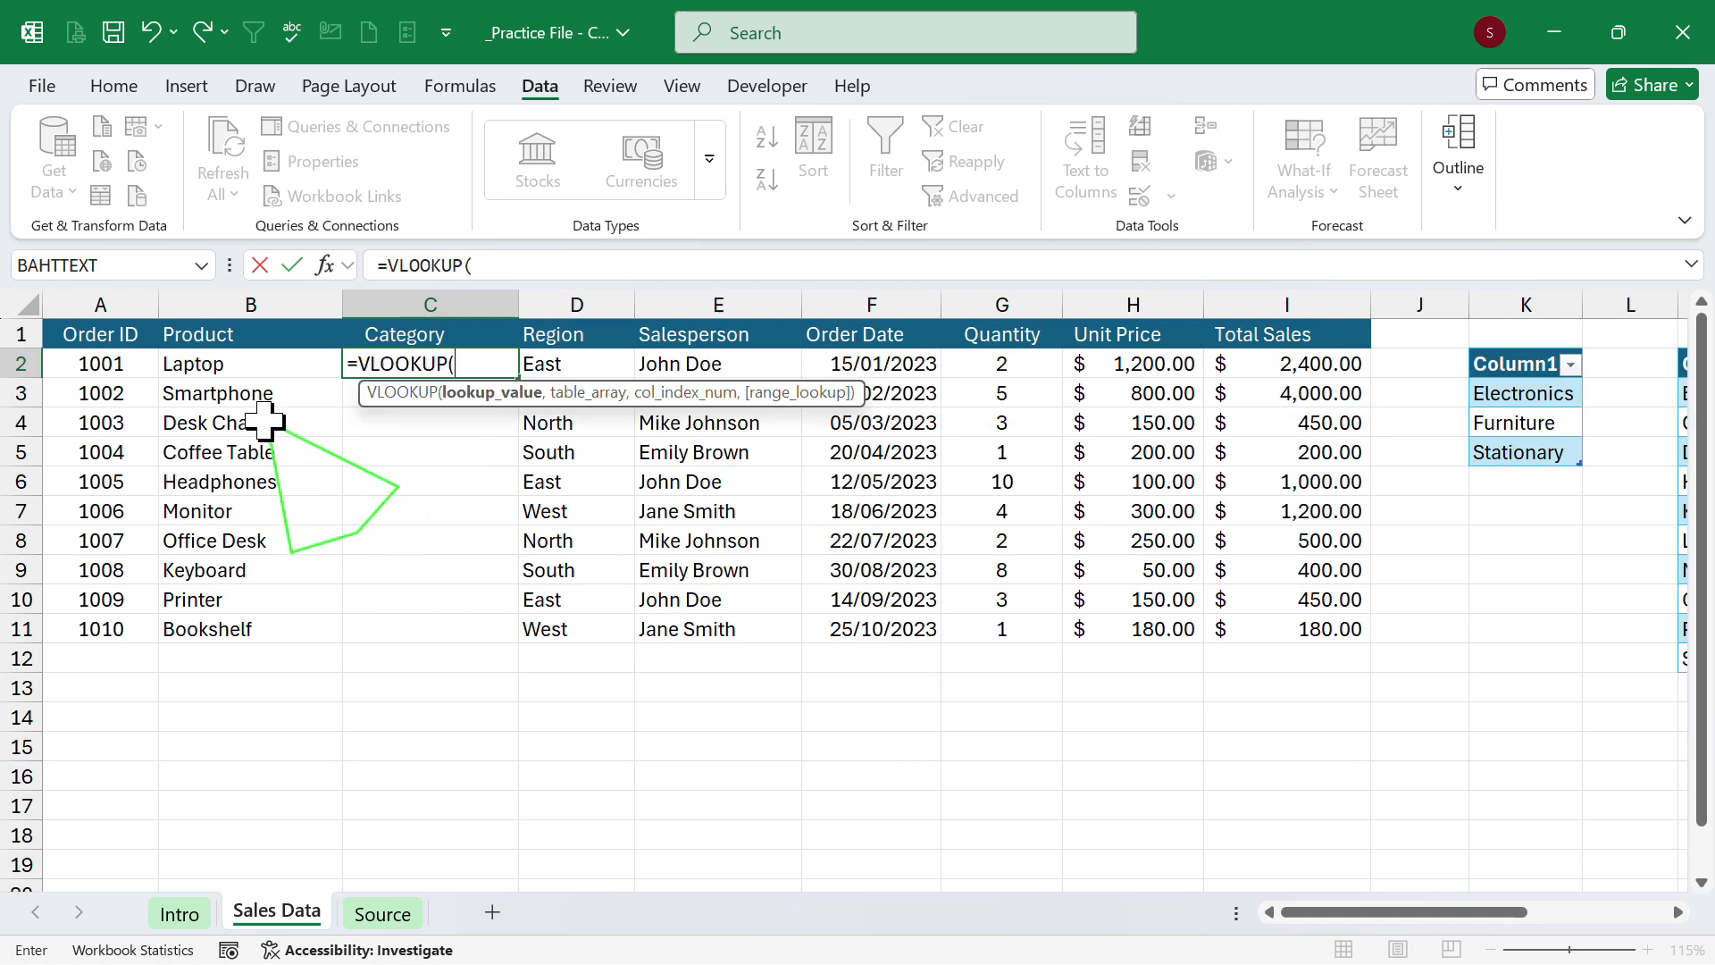
left_click(247, 362)
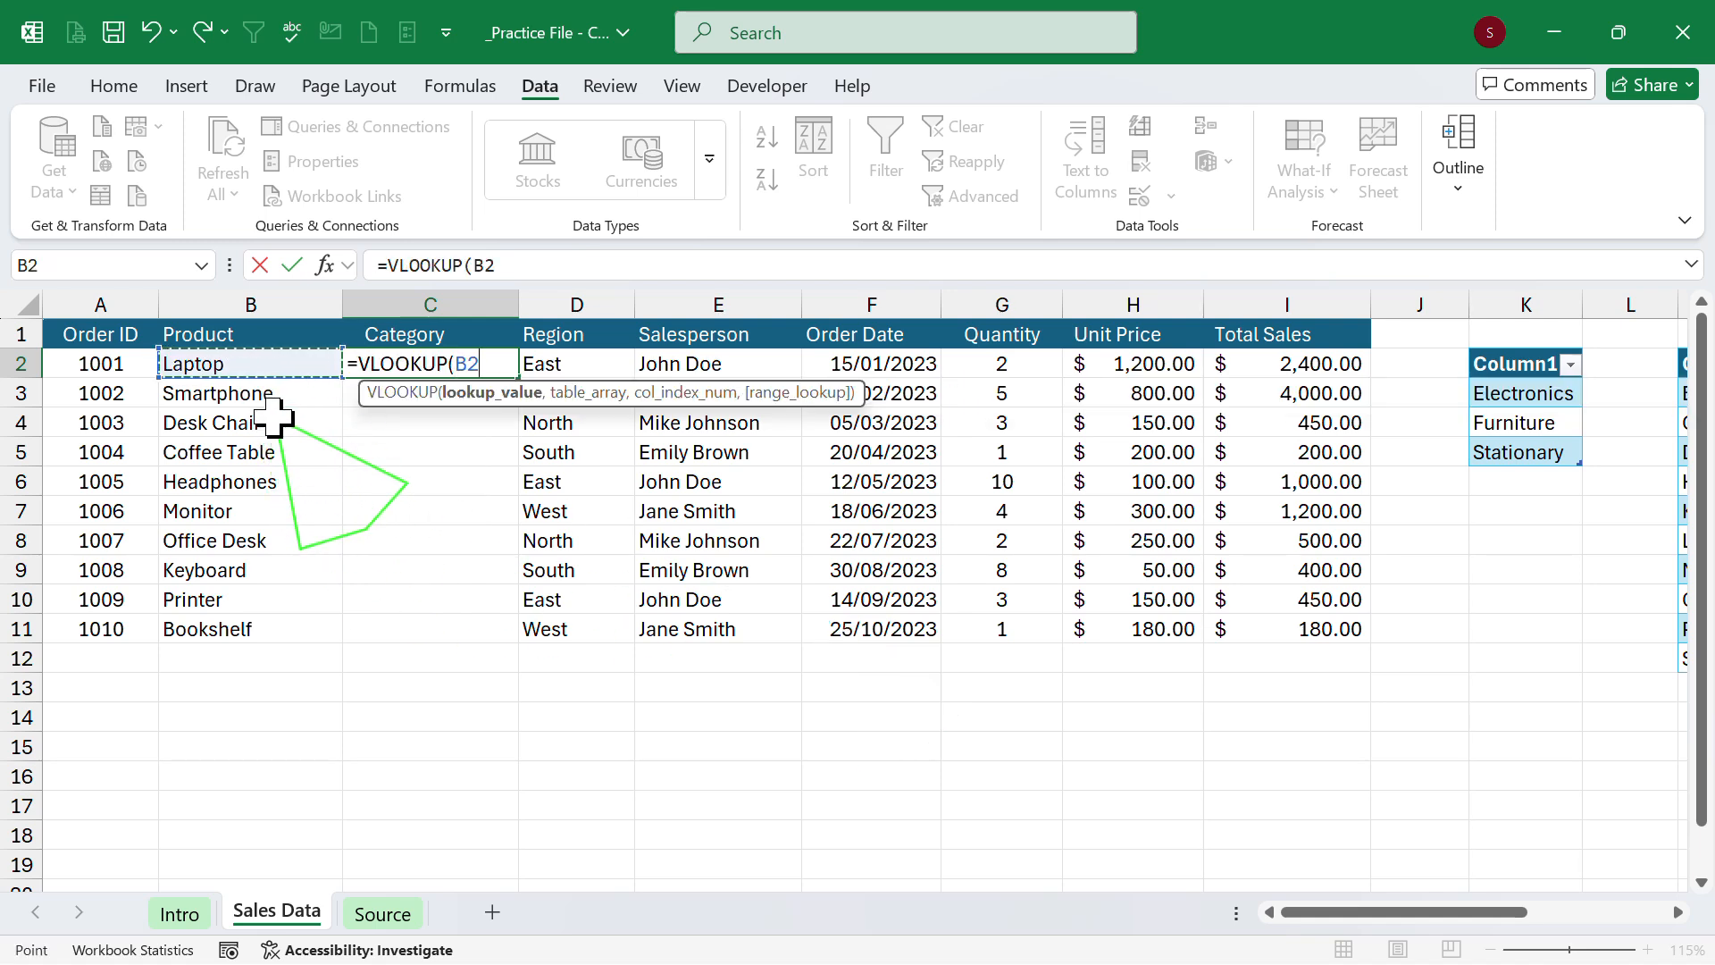
type(",")
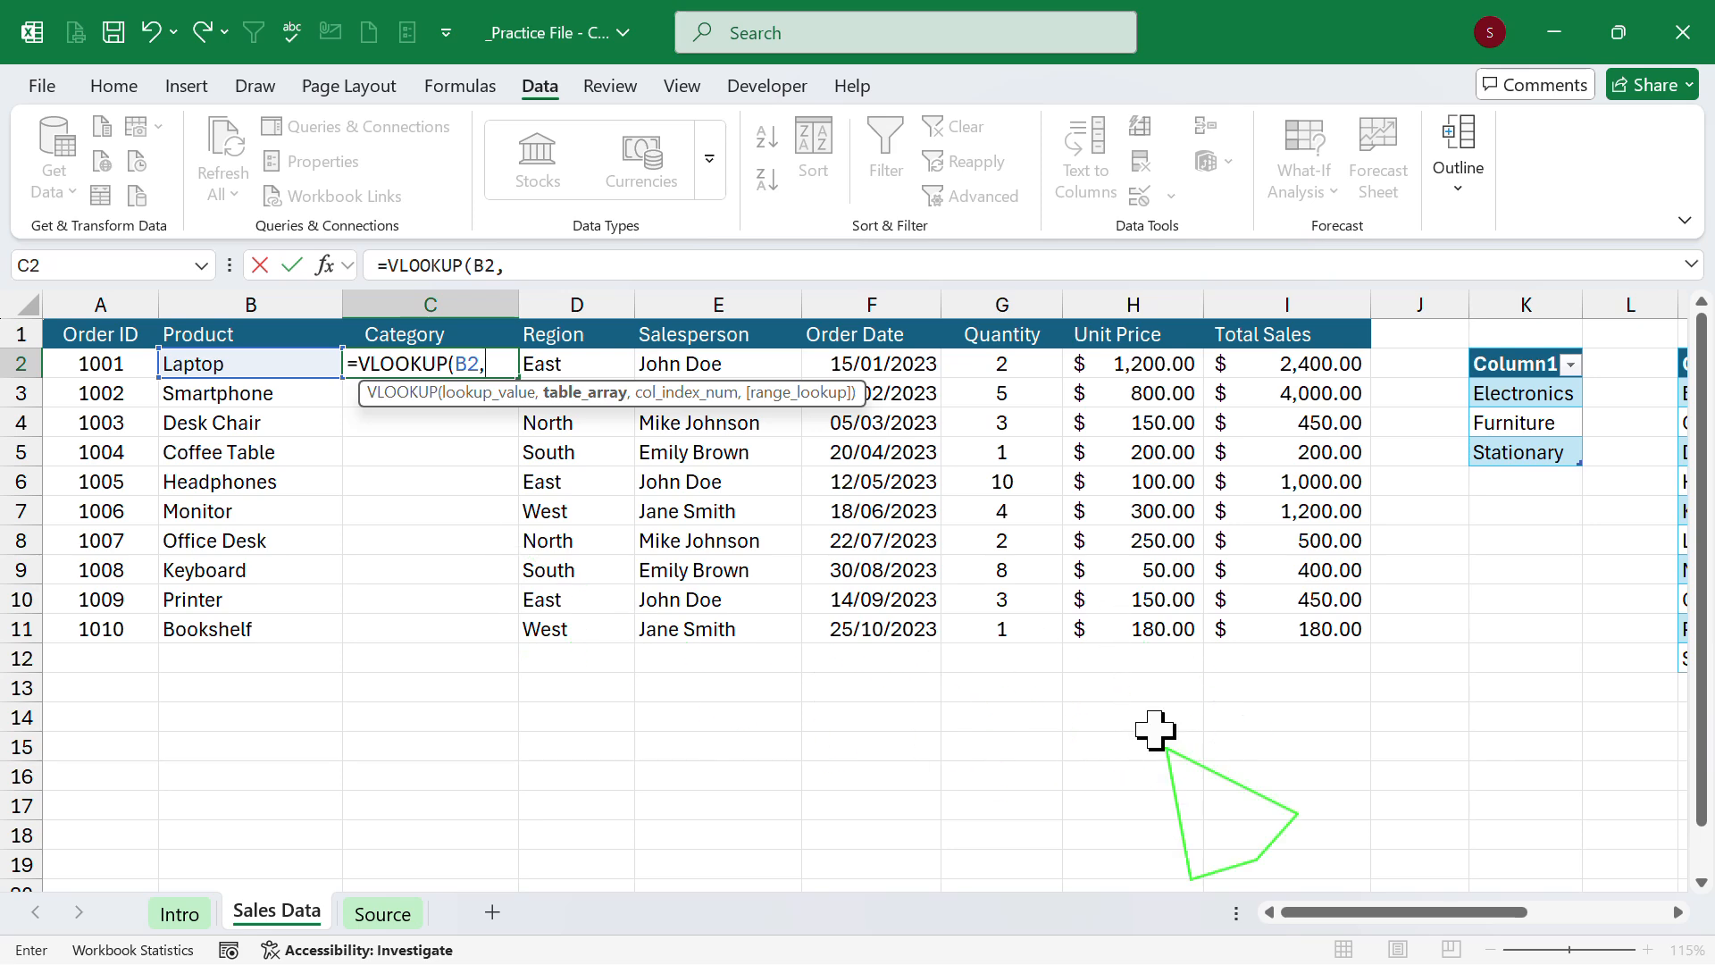
left_click_drag(1358, 916, 1474, 915)
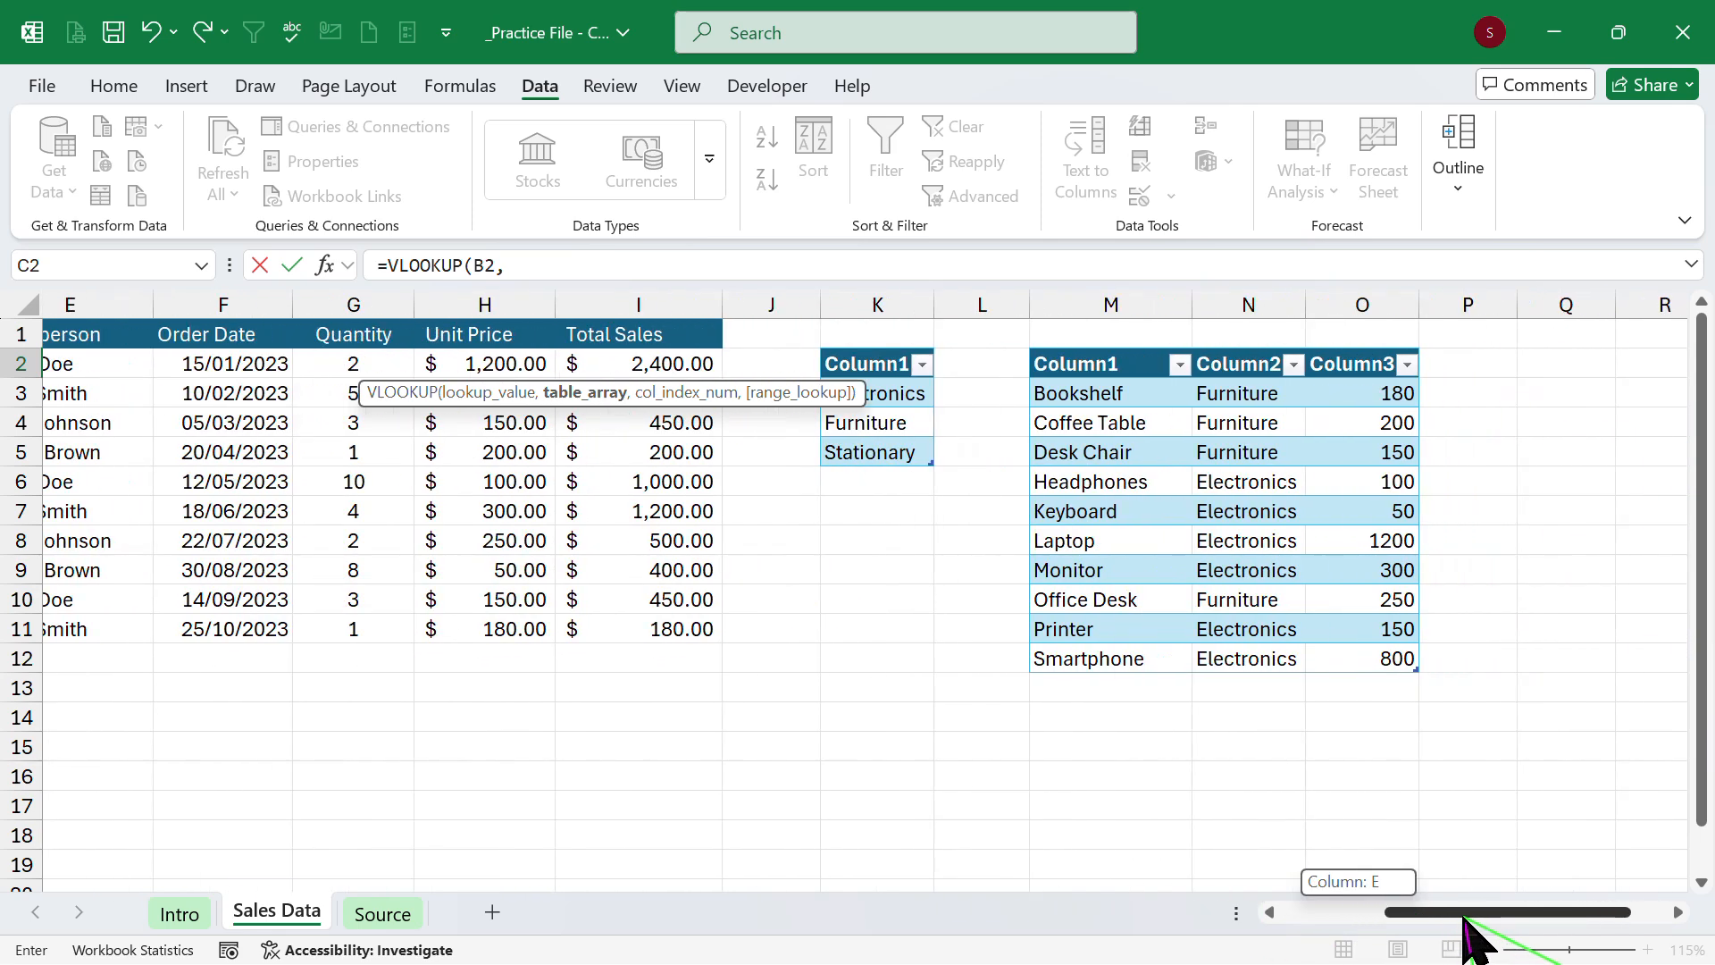
left_click_drag(1141, 394, 1356, 649)
Complete the VLOOKUP with column index 2 and exact match FALSE, and fill it down the Category column through C11.
type(",2")
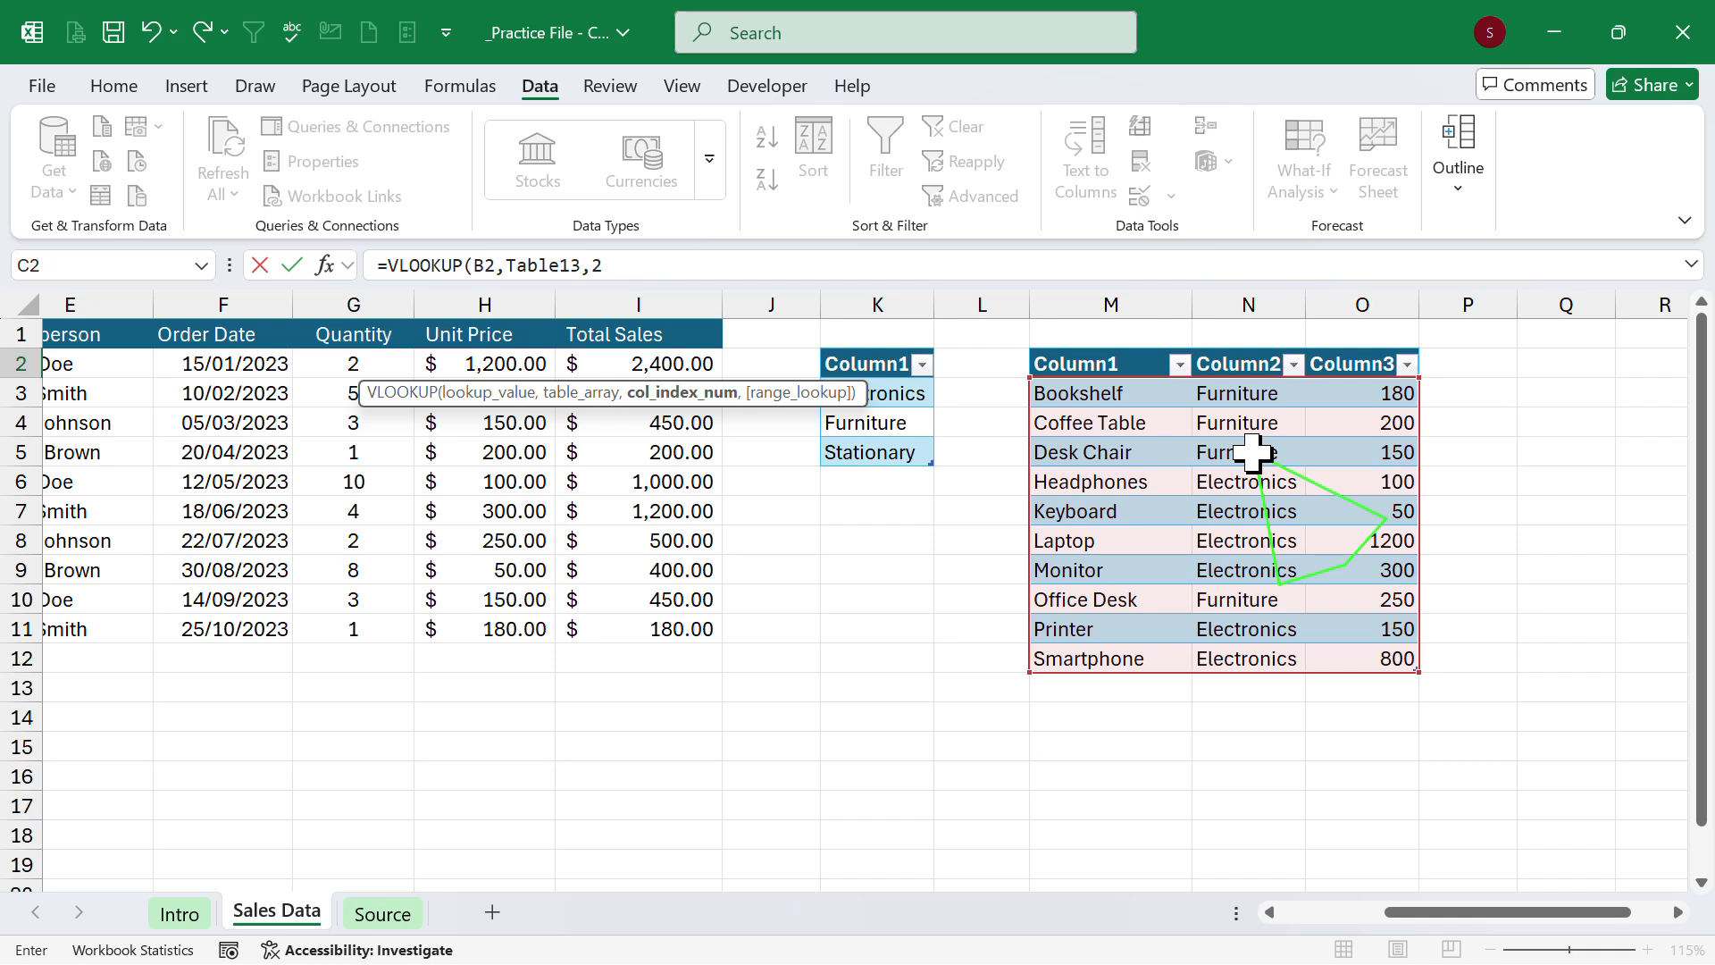
type(",")
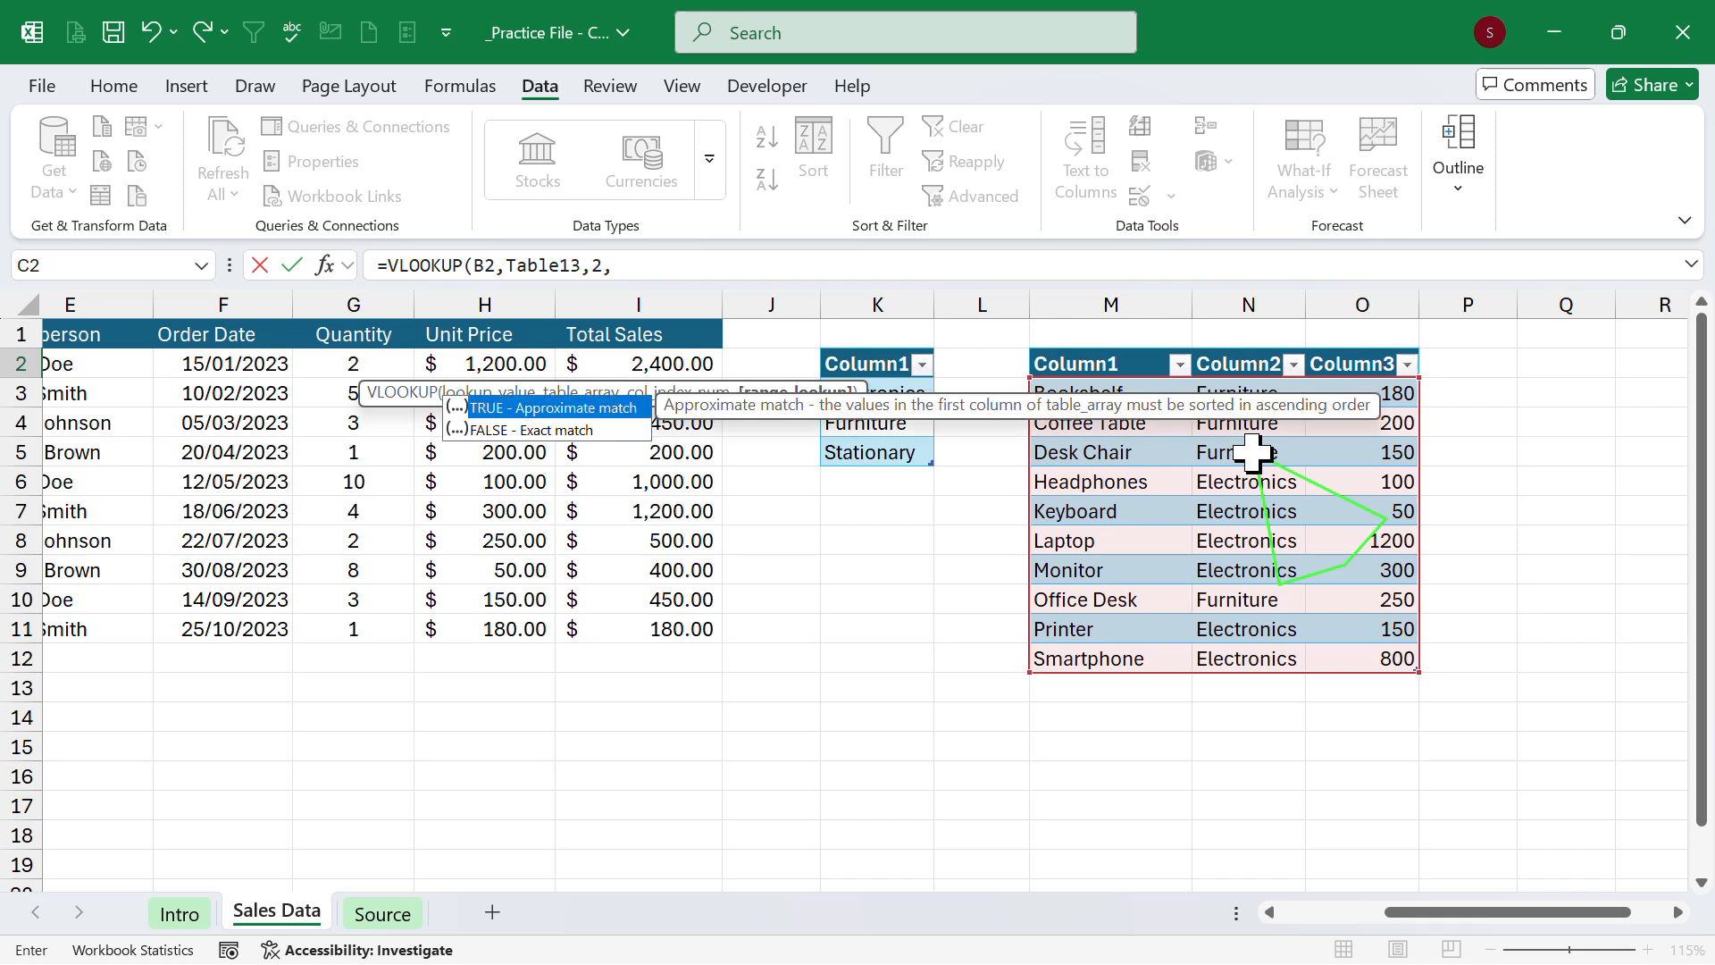
key("Down")
key("Escape")
type(")")
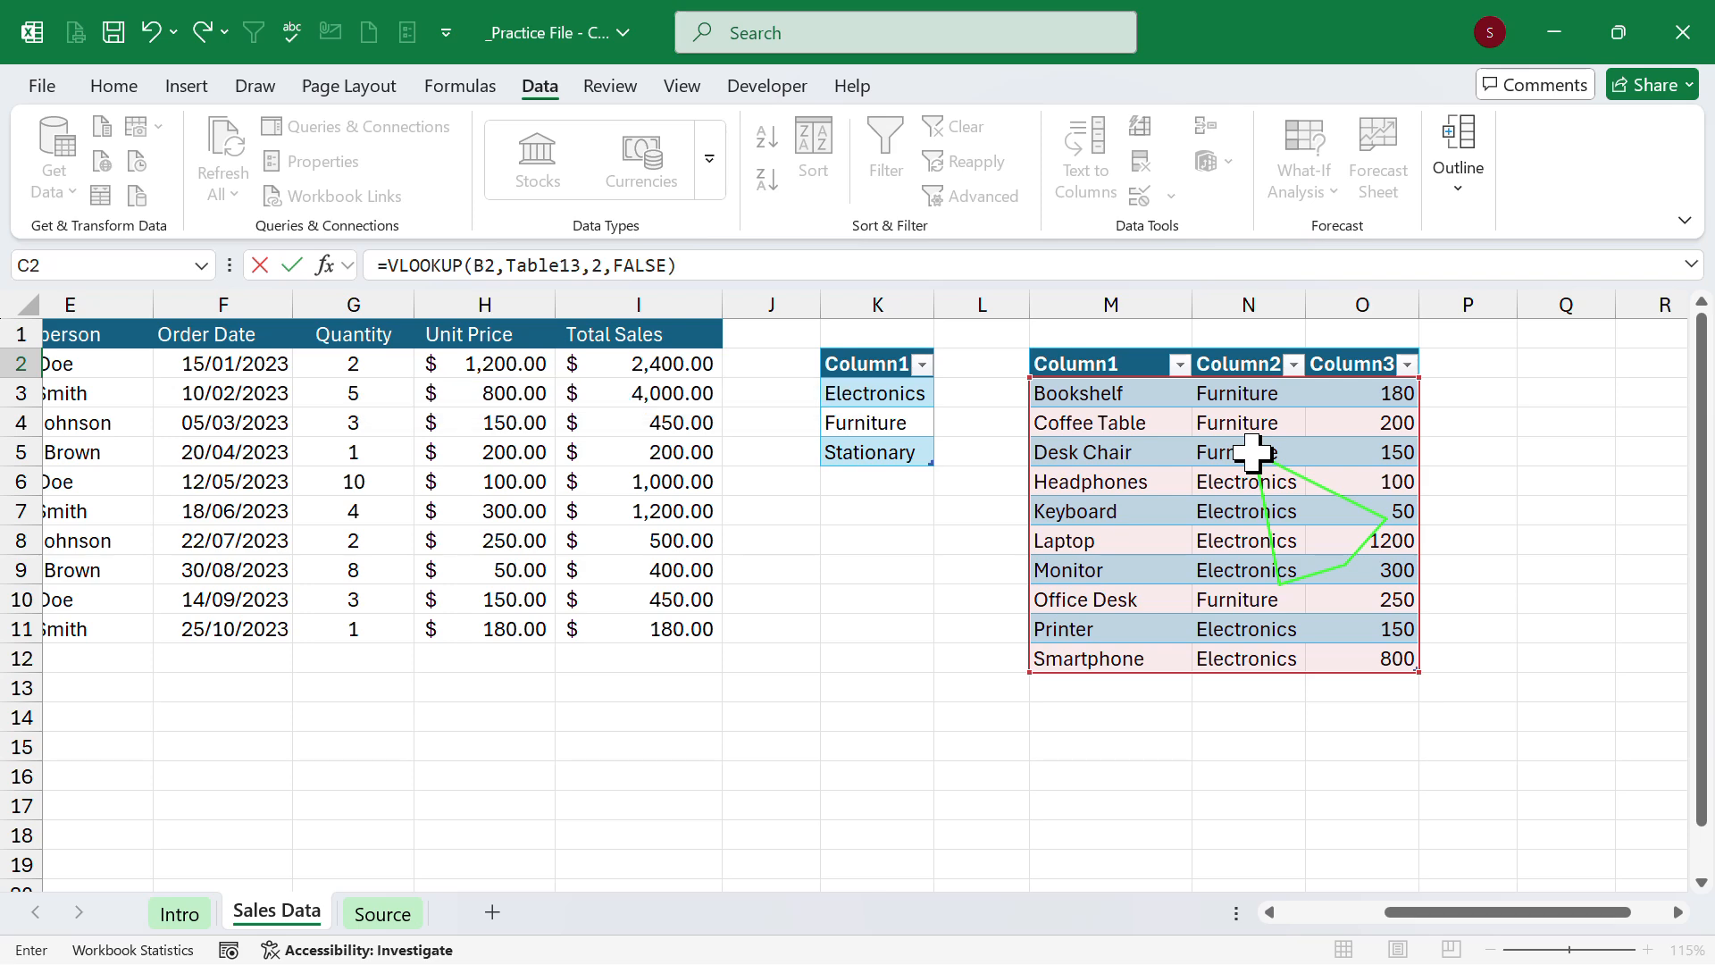
key("ctrl+Return")
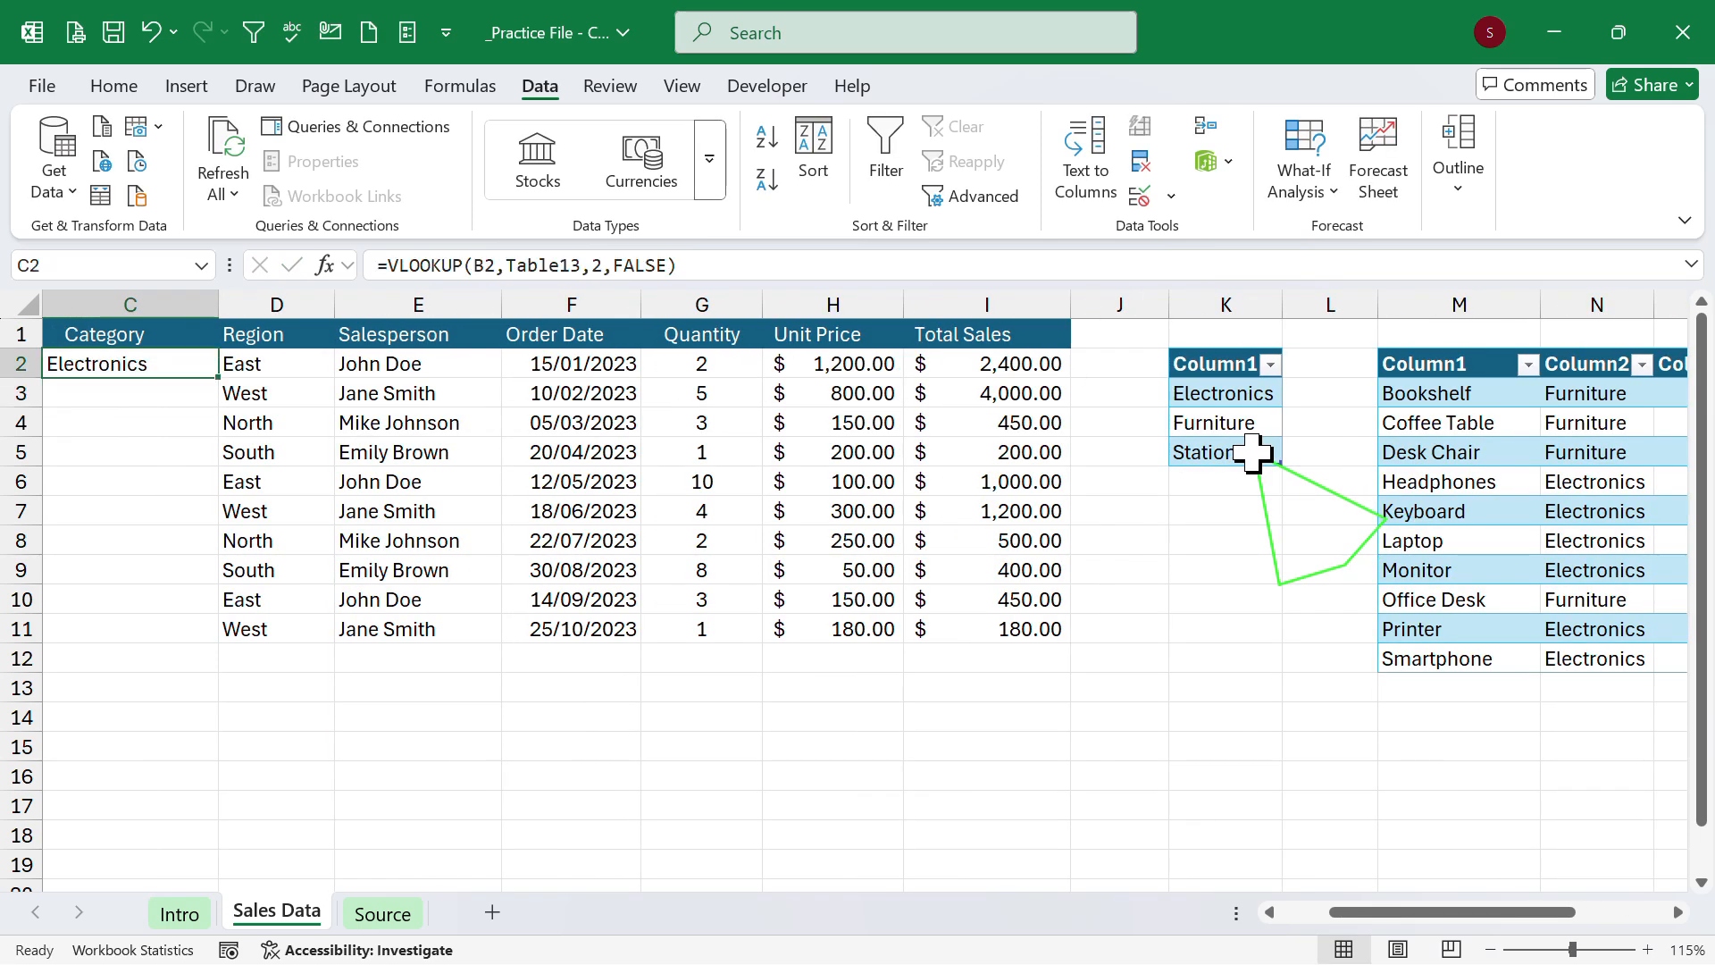
middle_click(414, 431)
double_click(403, 377)
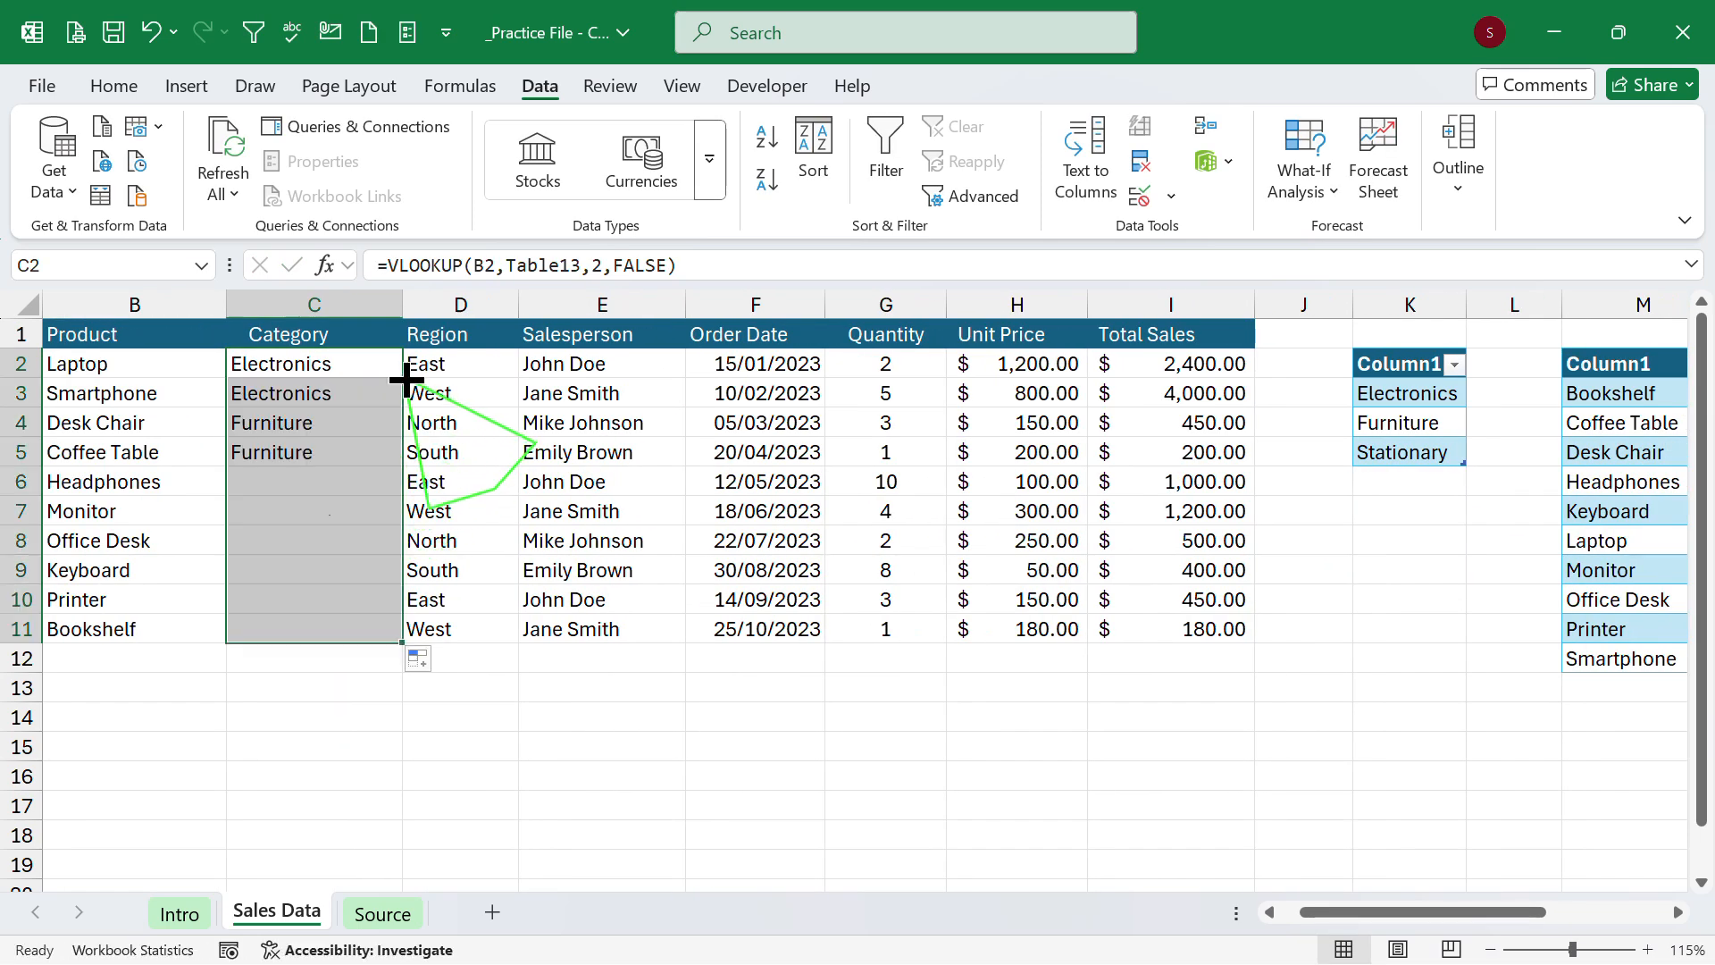
Extend the Category VLOOKUP down through C19 and wrap the formula in C2 in IFNA with an empty string "" as fallback.
left_click_drag(403, 643, 398, 869)
left_click(471, 714)
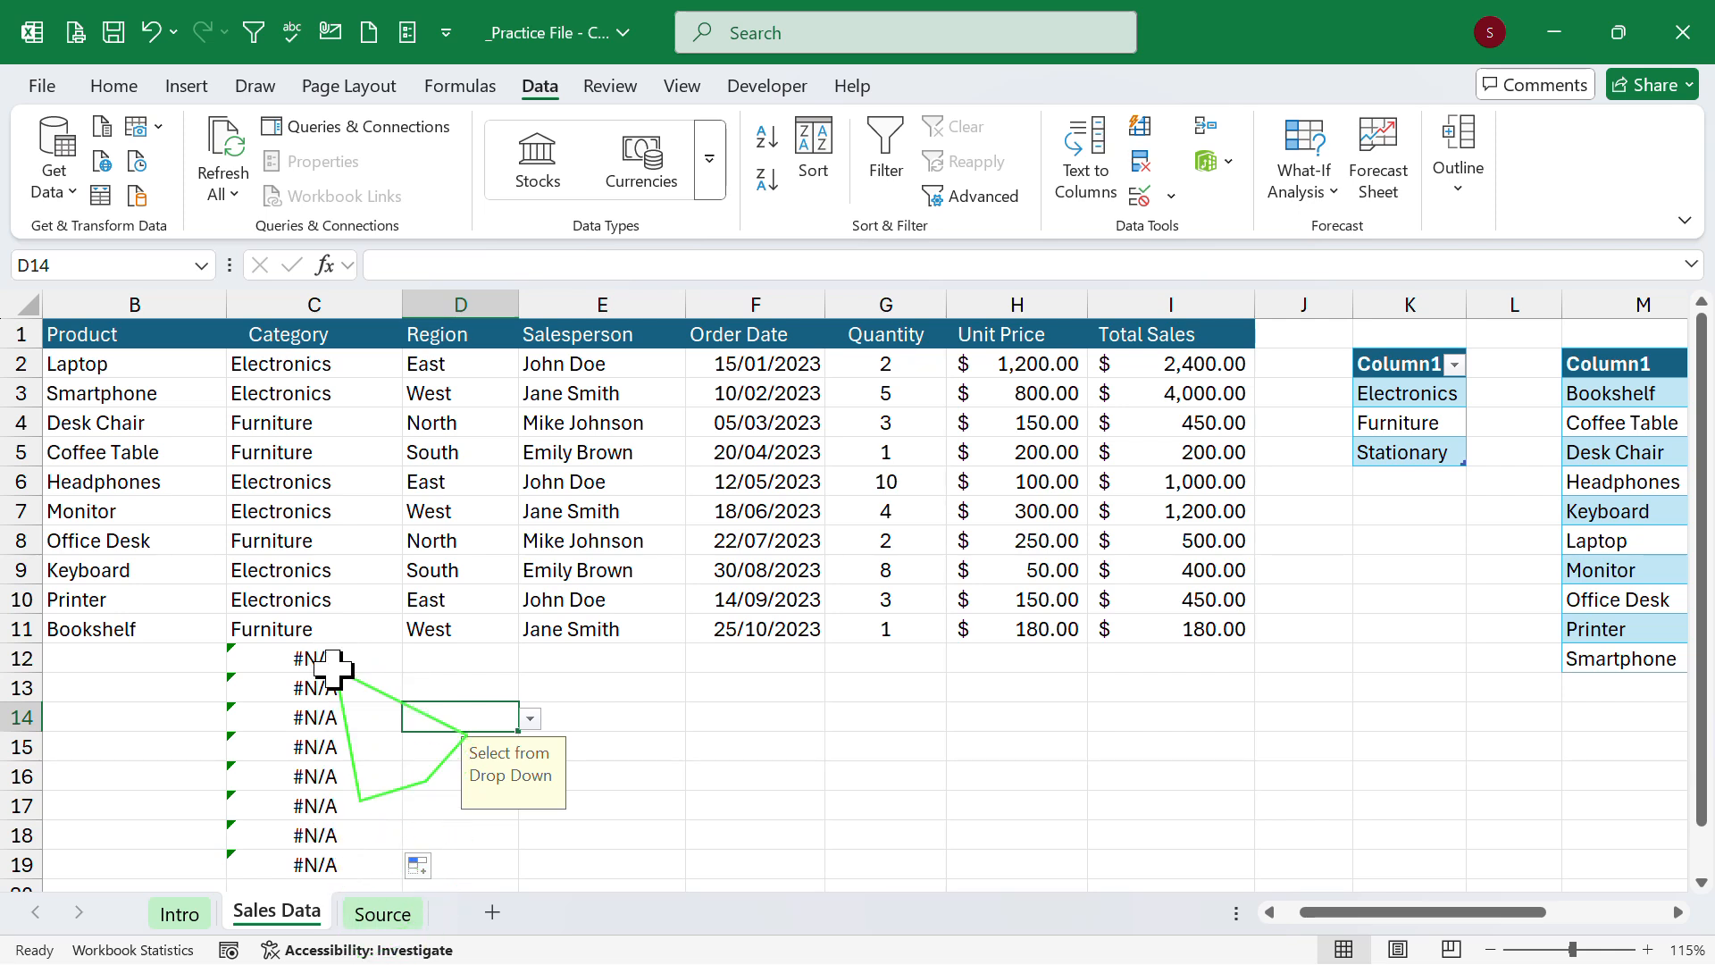
left_click(332, 365)
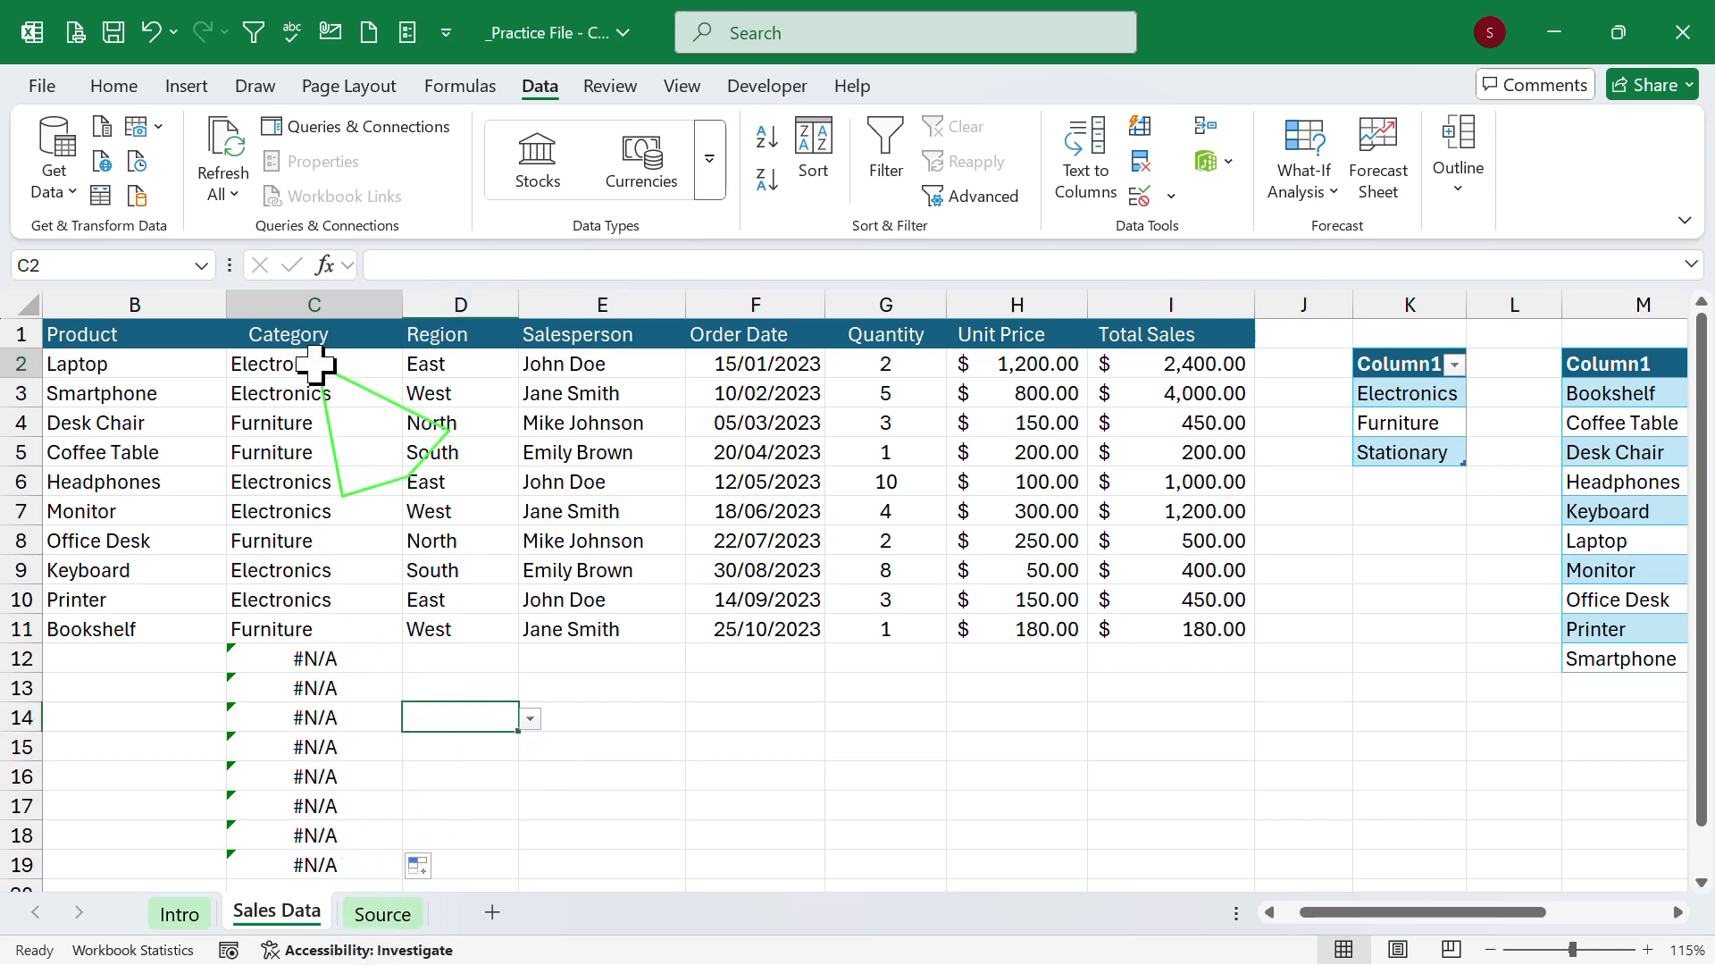
left_click(388, 265)
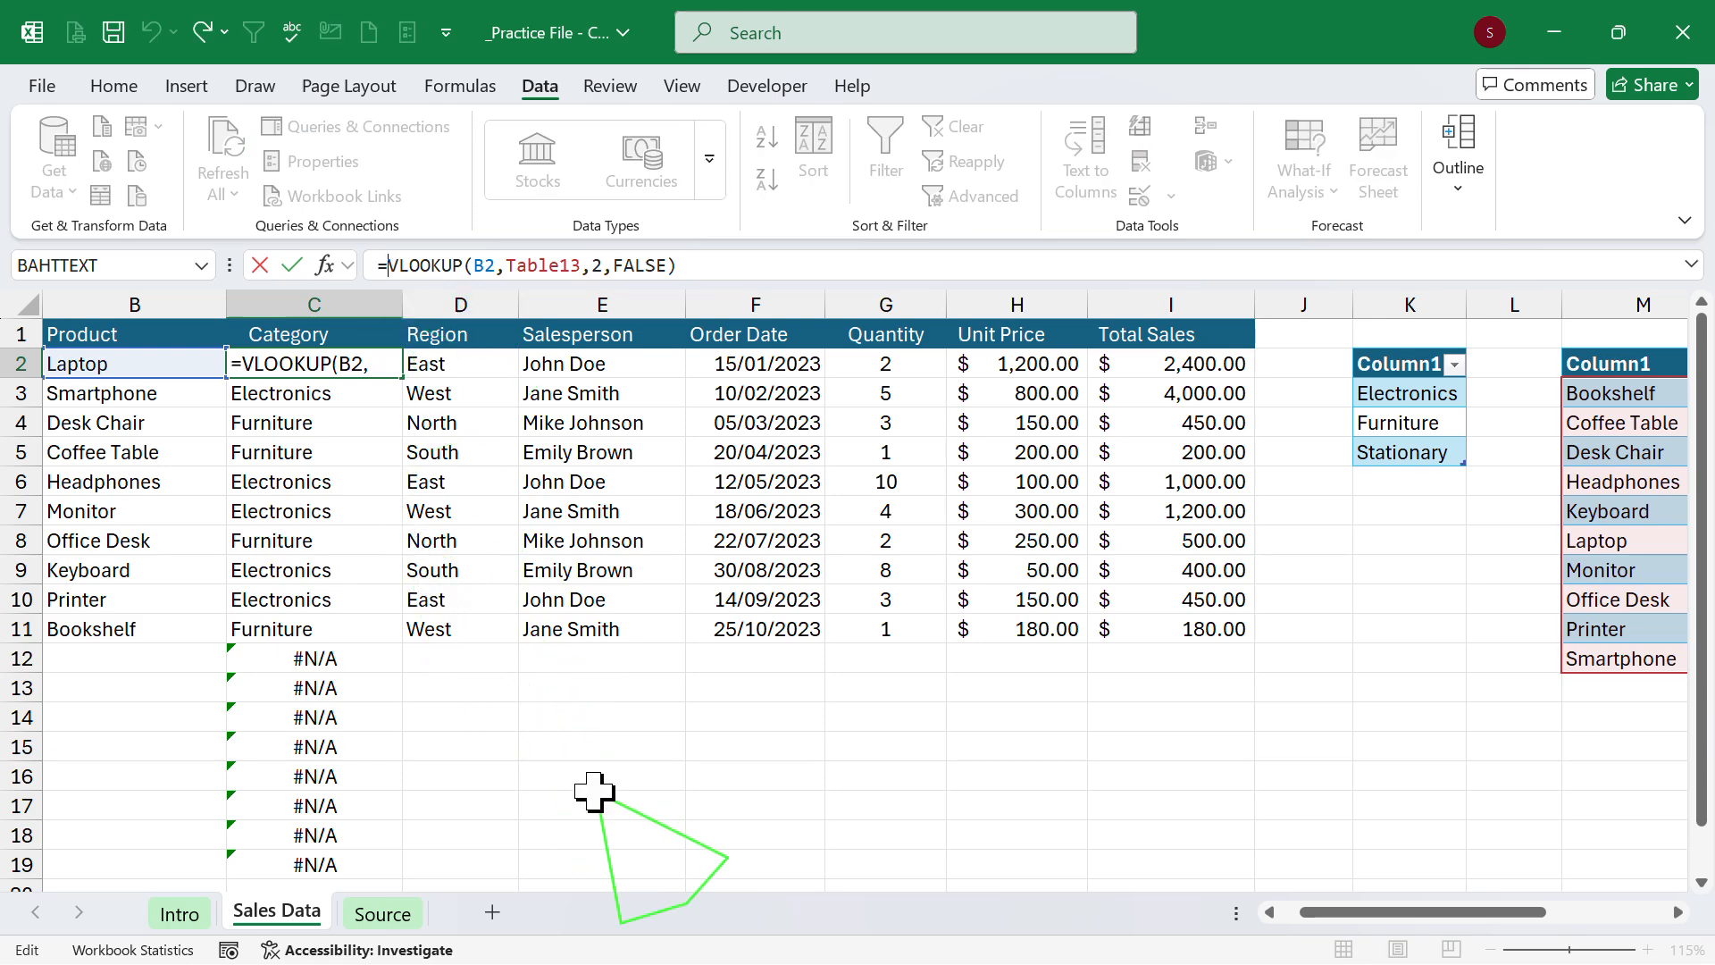
type("ifna")
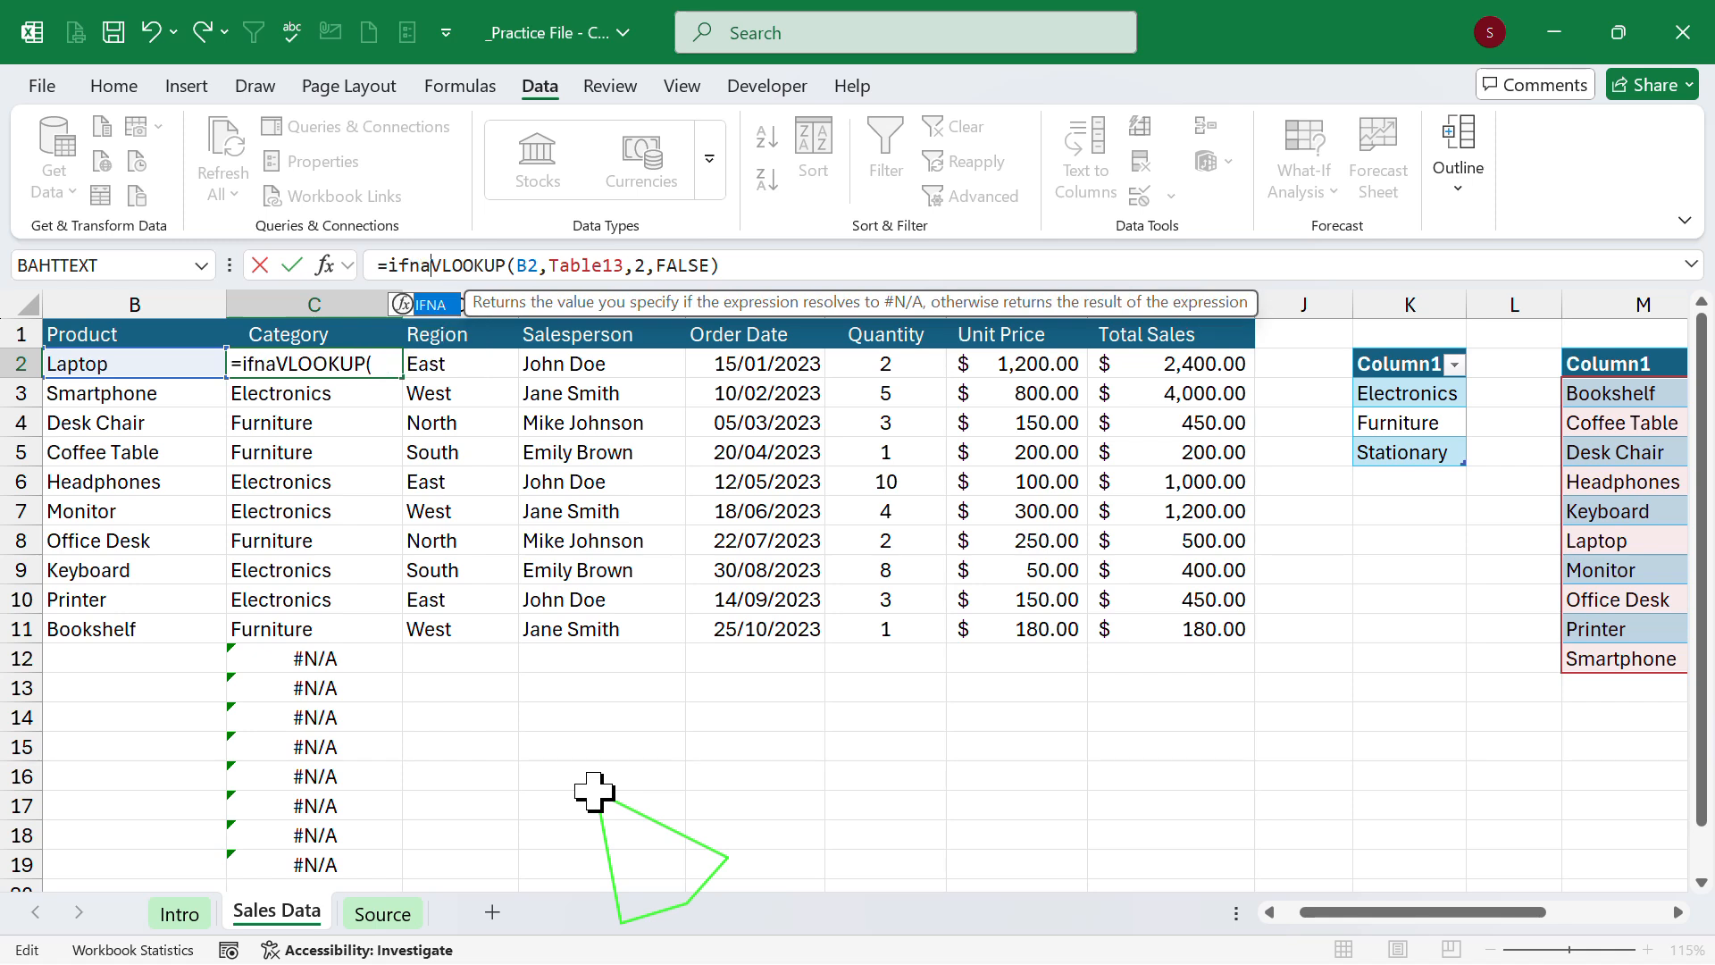
key("Tab")
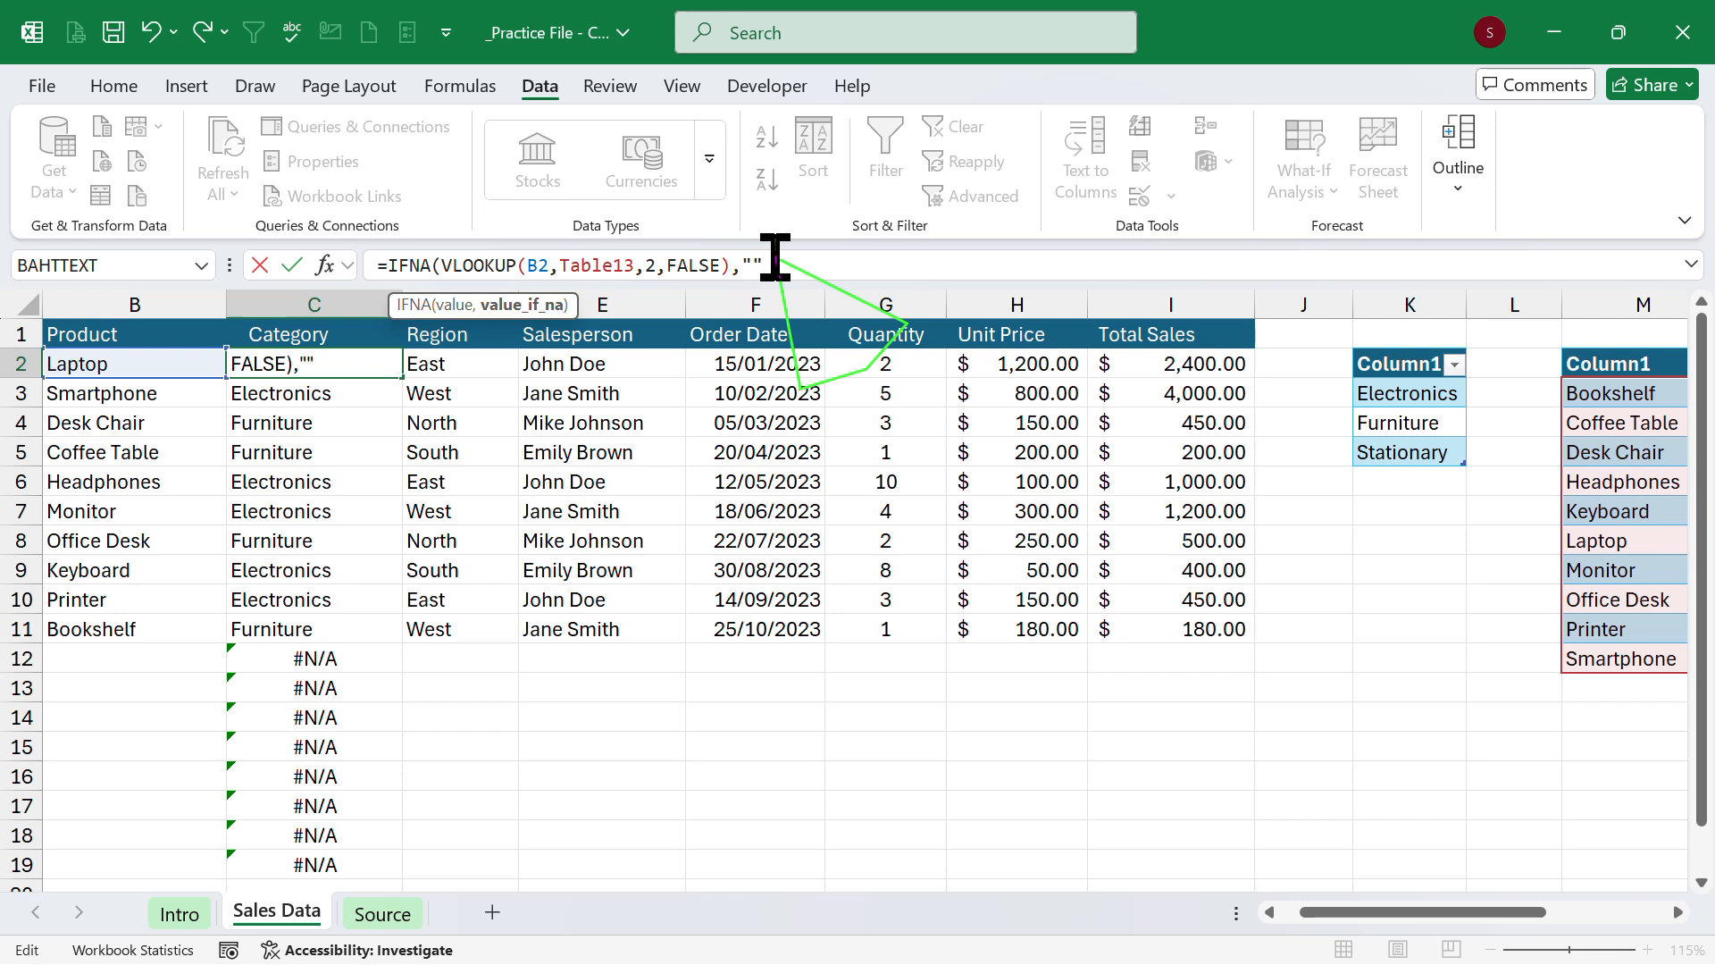
type(")")
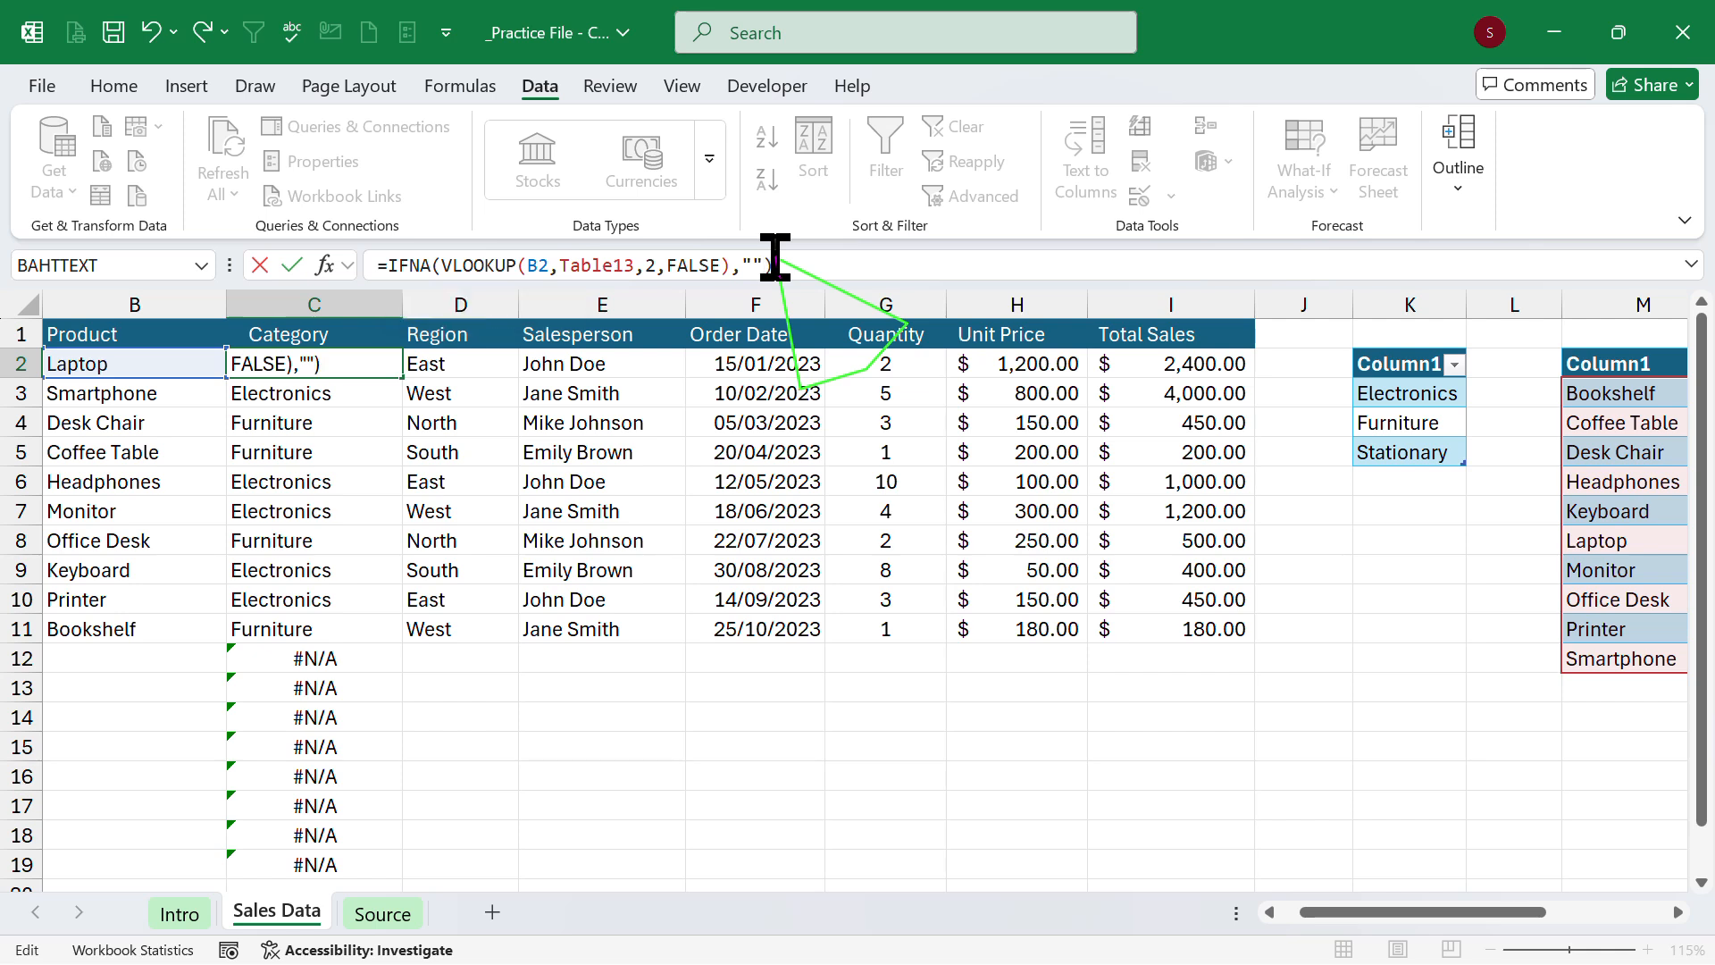
key("Return")
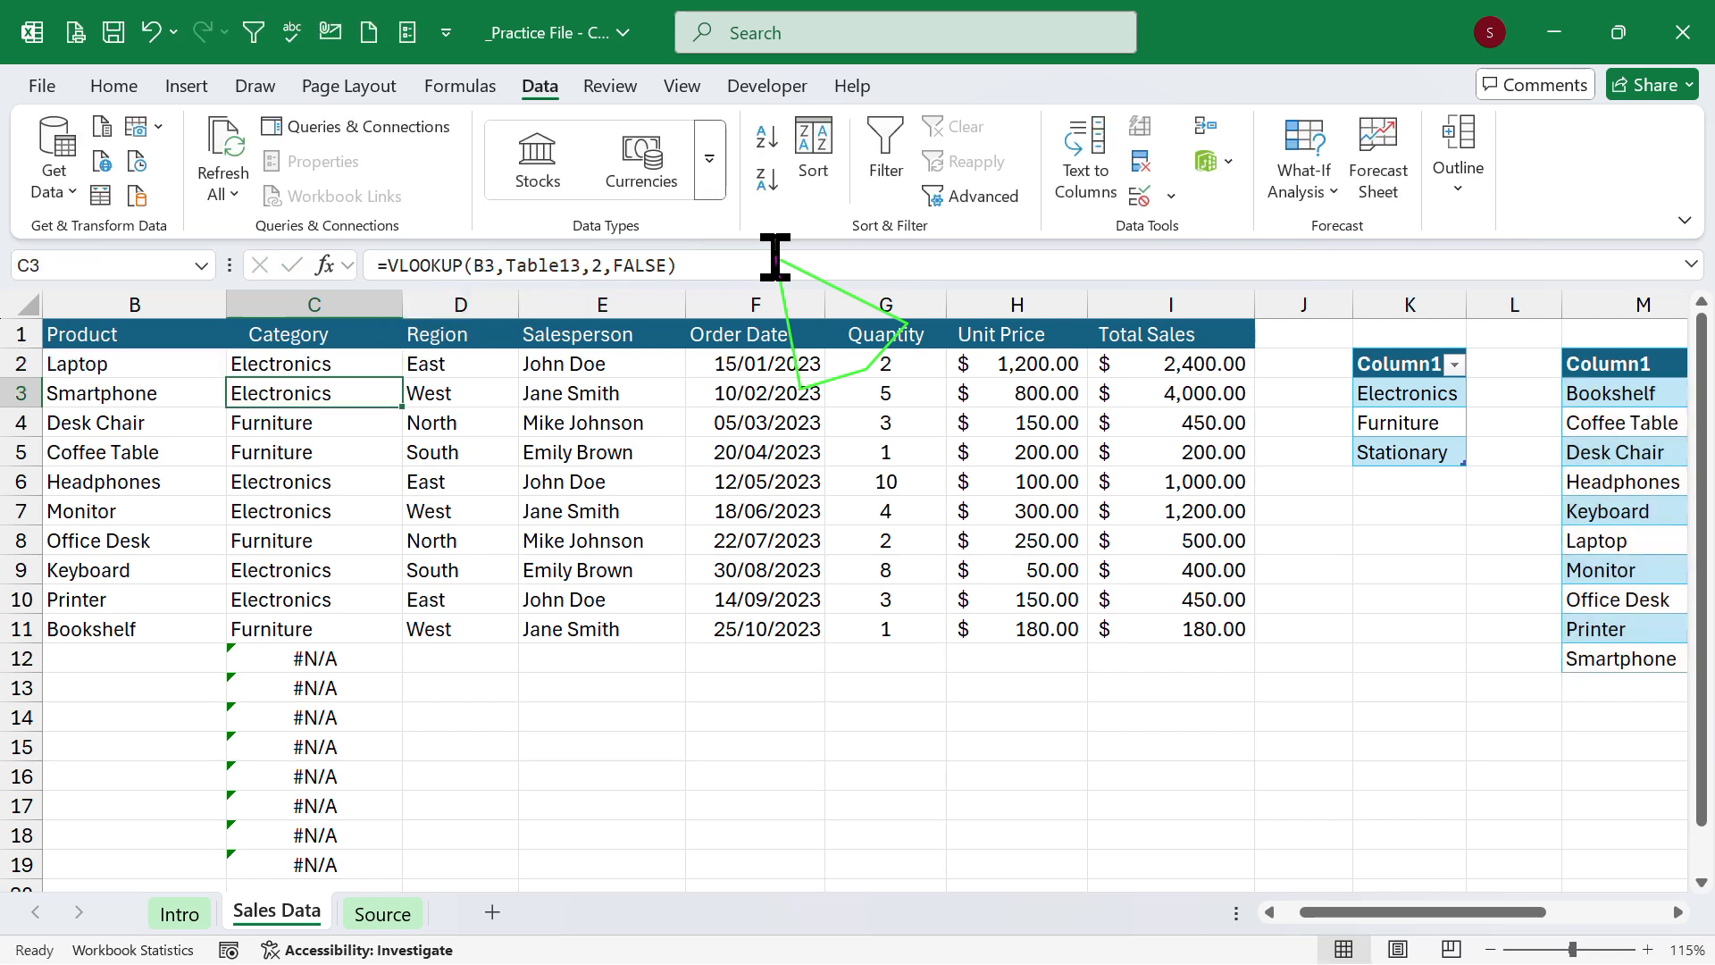
Fill the IFNA-wrapped VLOOKUP from C2 down the Category column through C19.
left_click(352, 369)
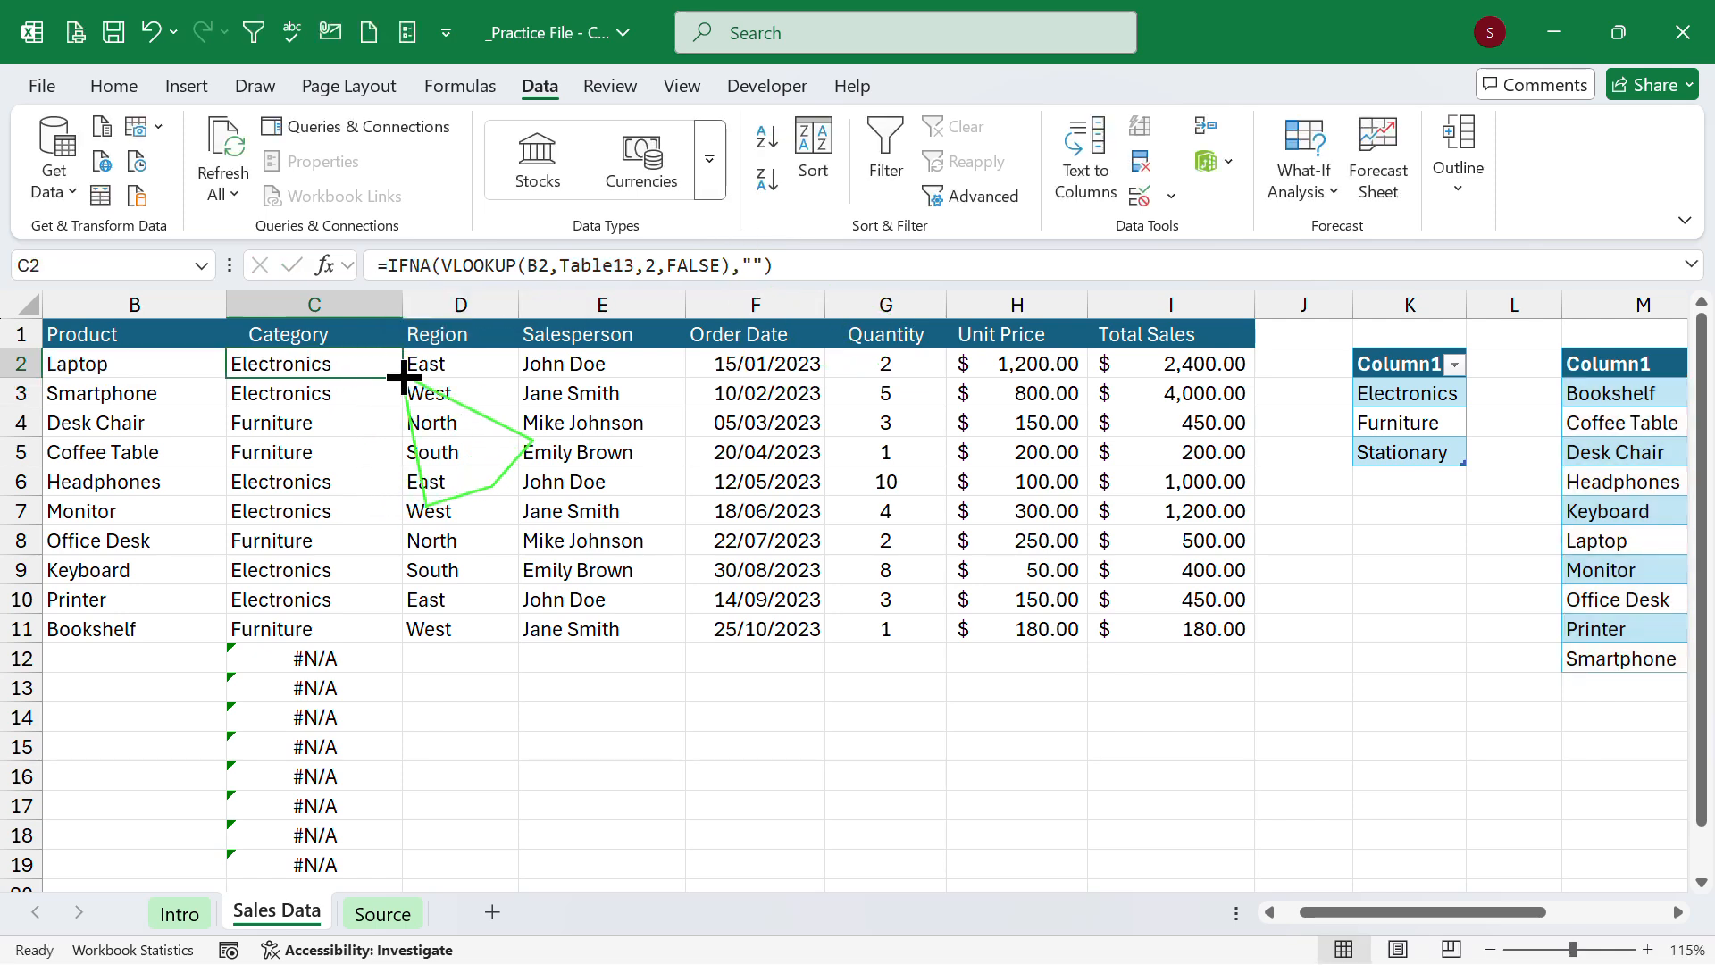
double_click(404, 376)
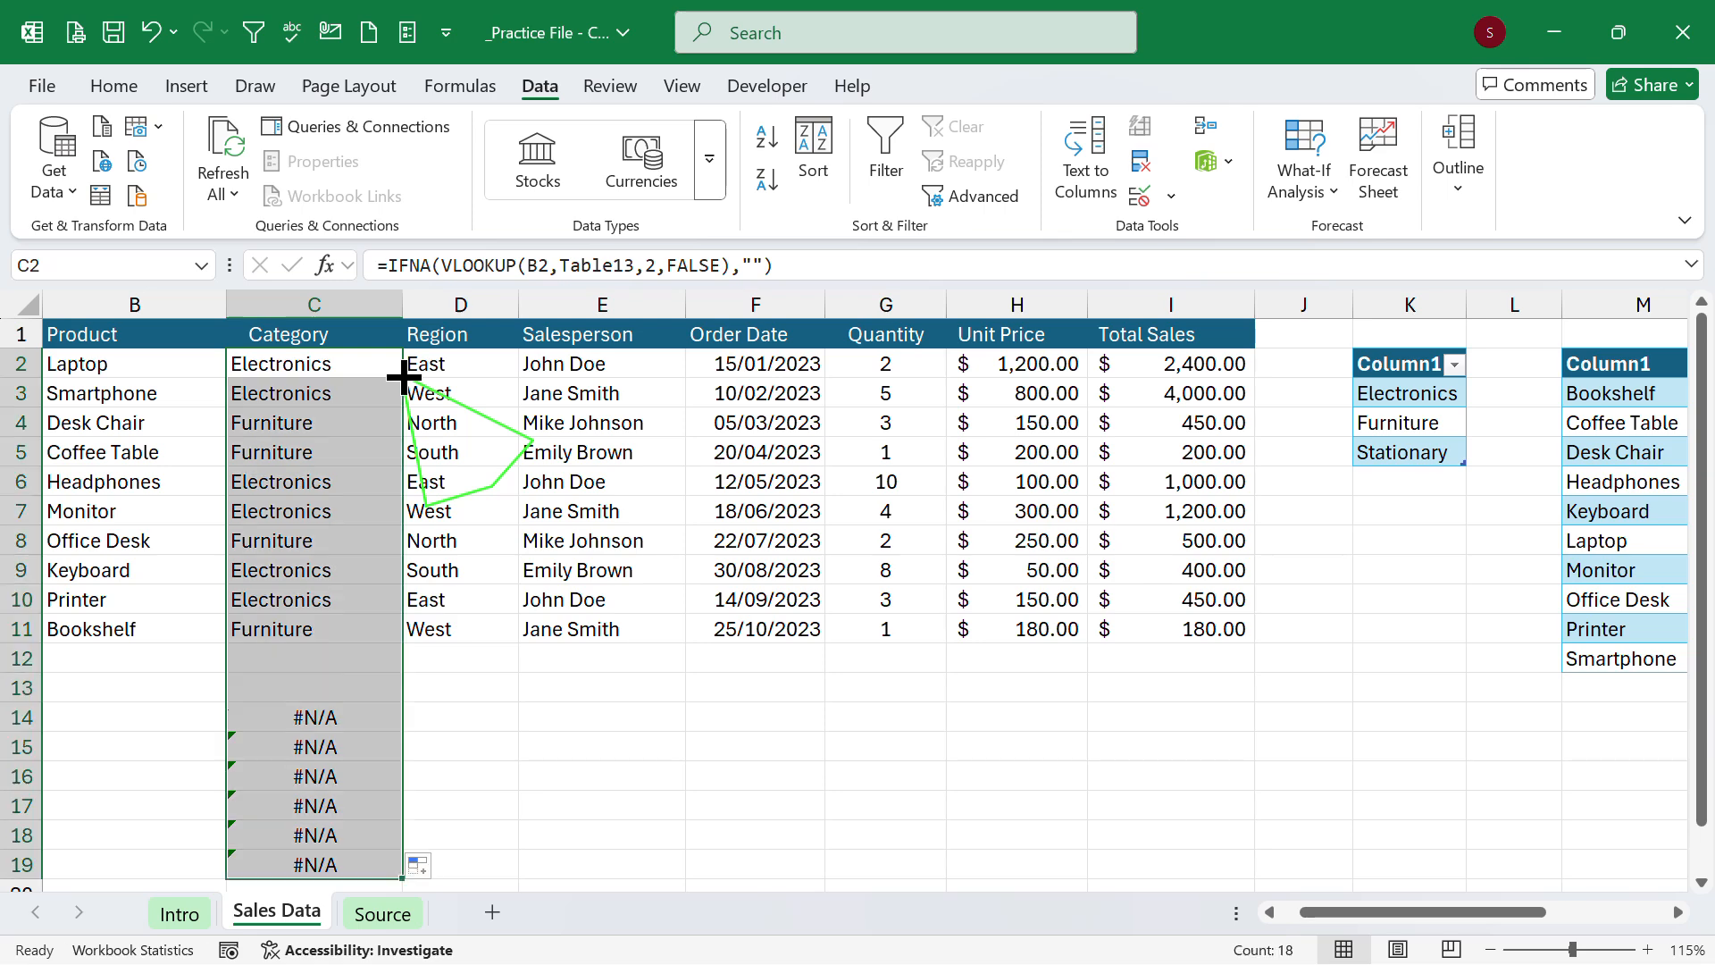
left_click(522, 716)
left_click(309, 683)
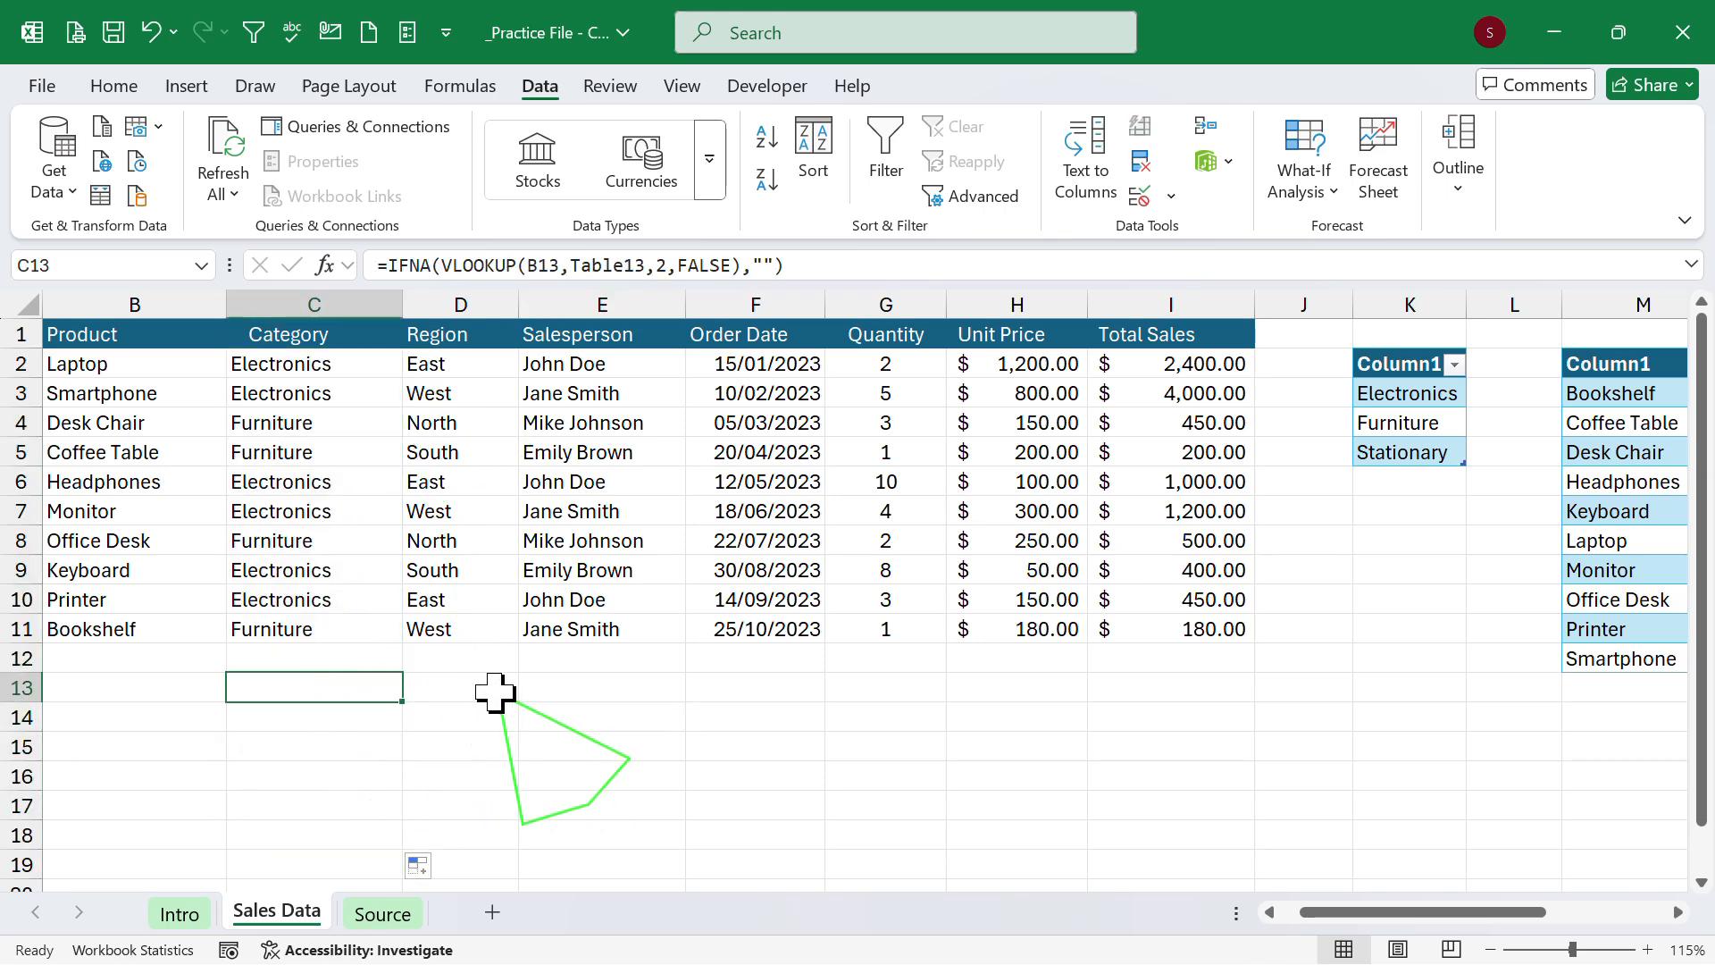
Check the Order ID spill formula in column A and the drop-downs of the empty Product and Region cells in row 12.
left_click(456, 687)
left_click(172, 668)
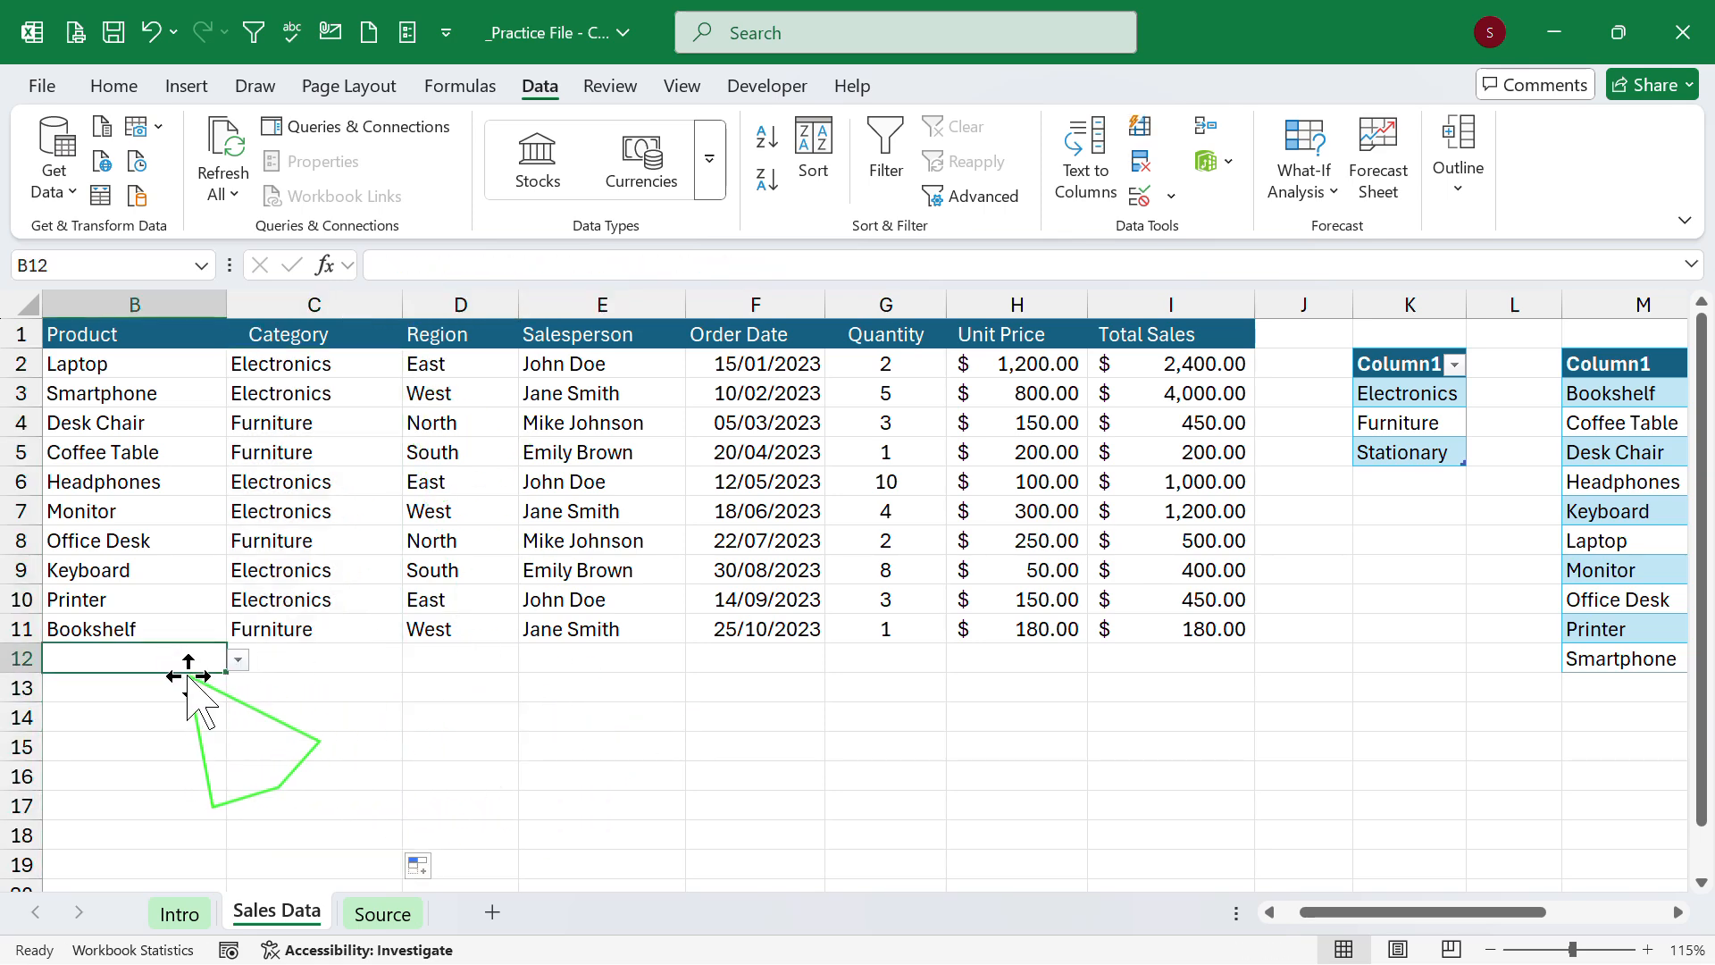
scroll(172, 673, "left", 2)
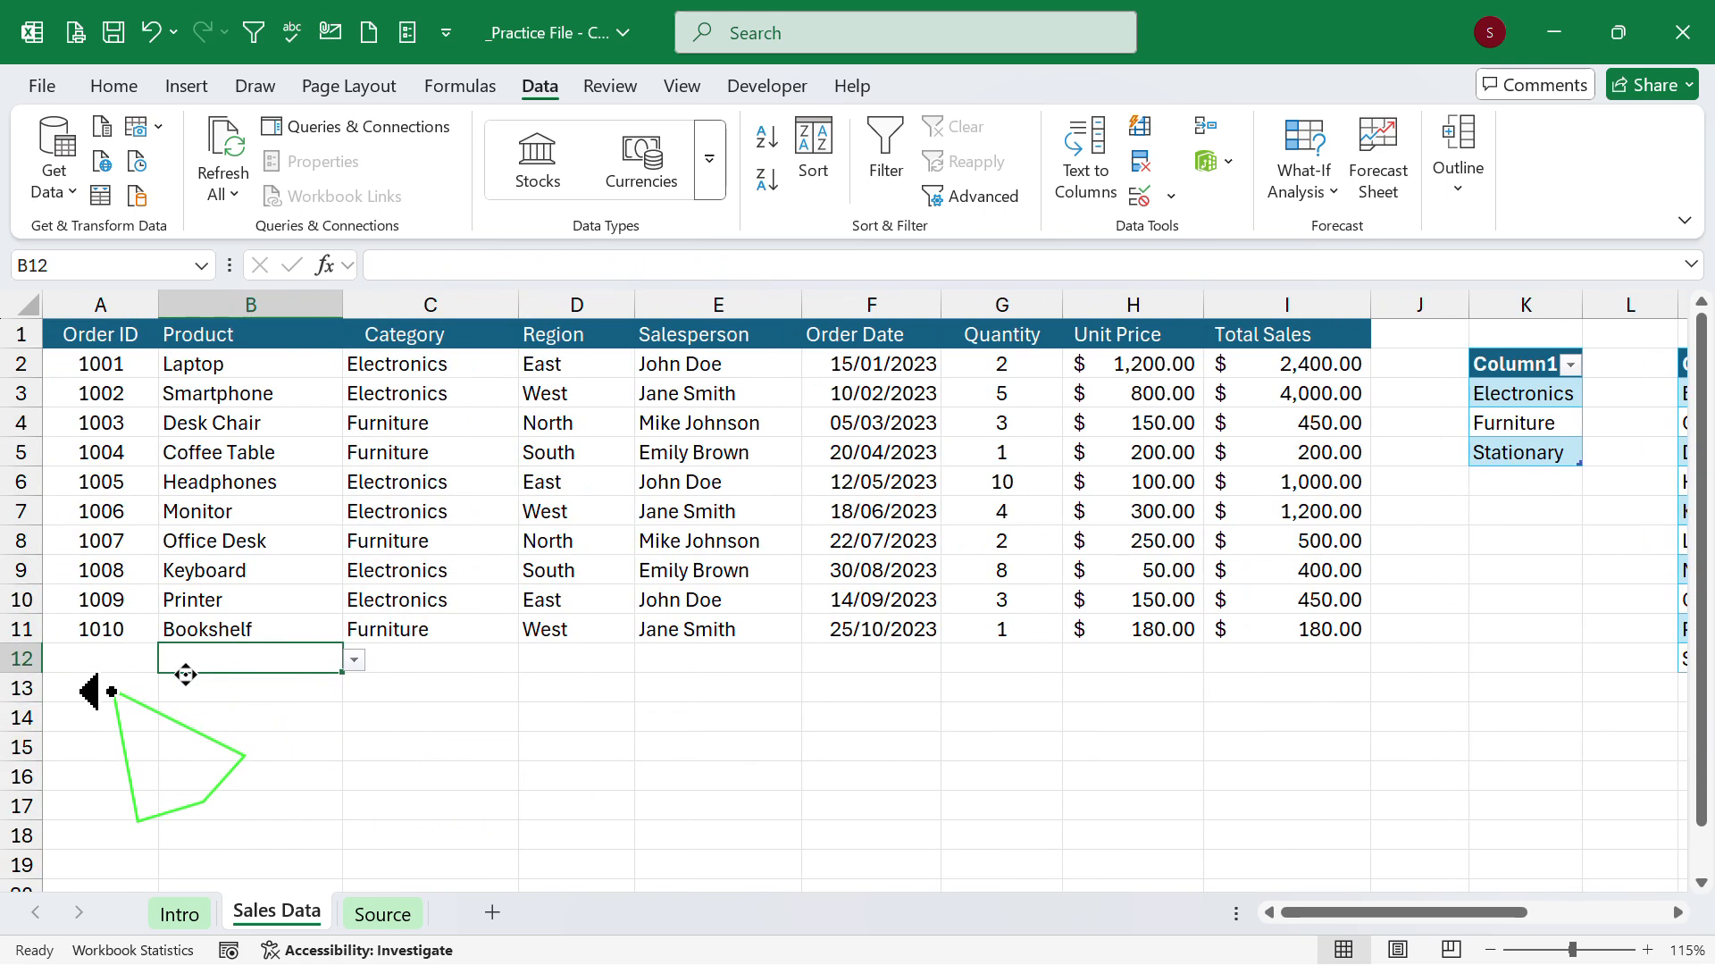
left_click(107, 659)
left_click(100, 625)
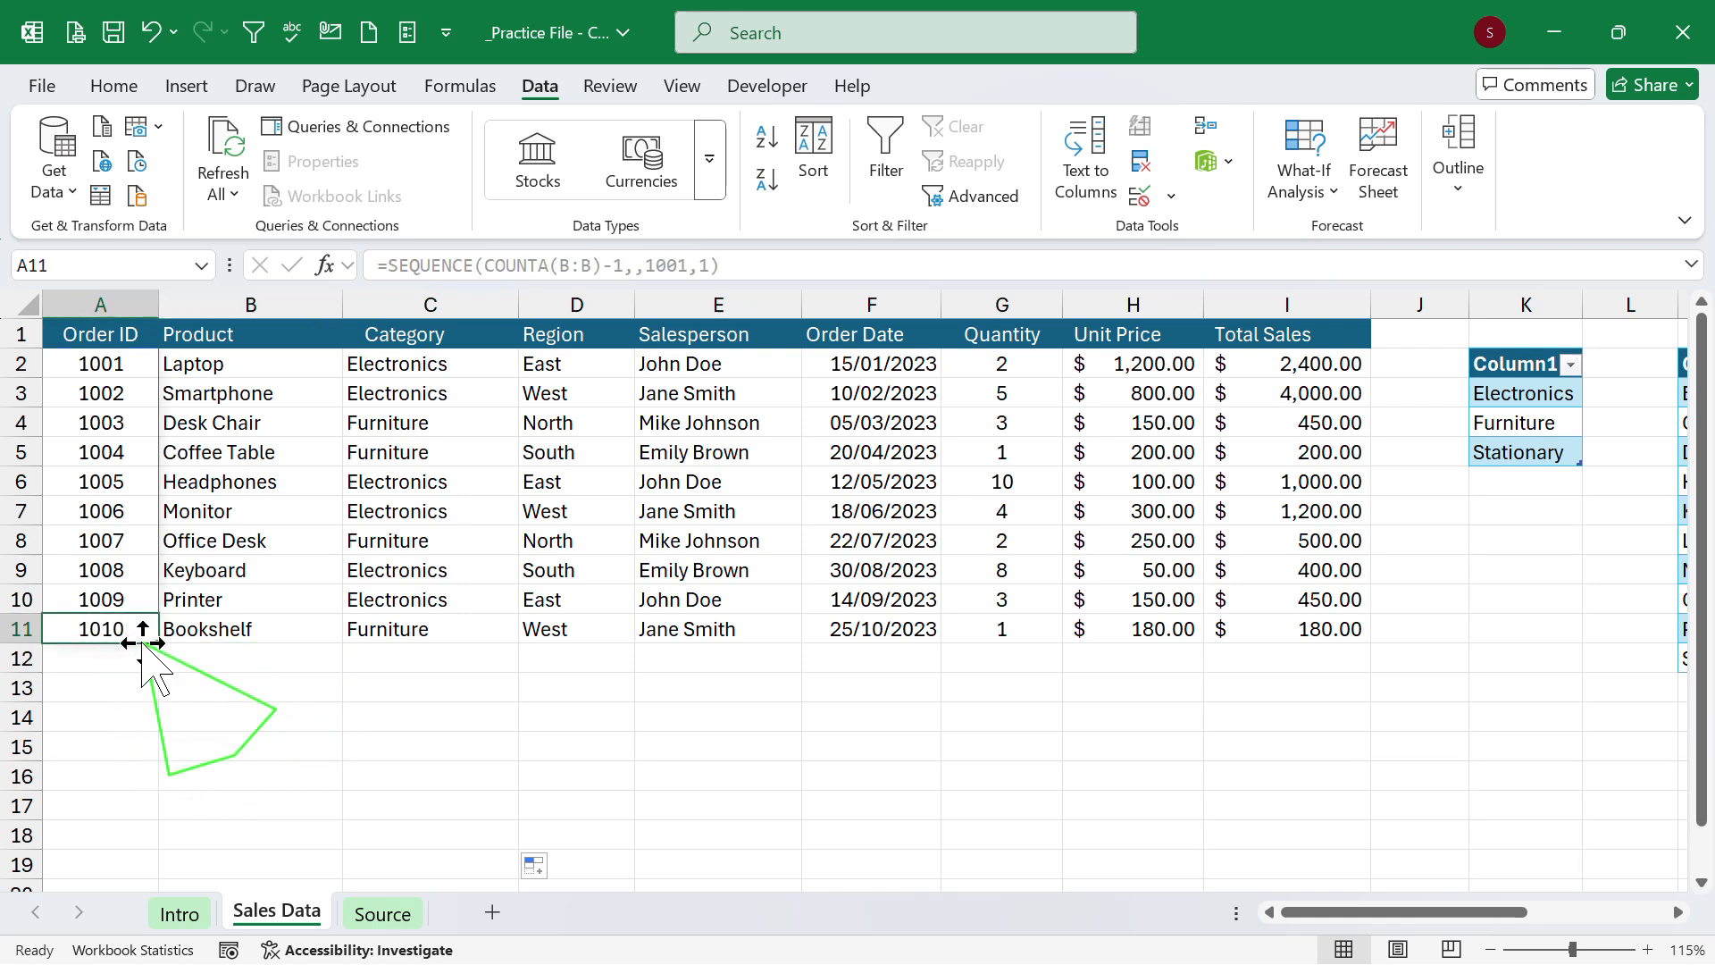
left_click(266, 656)
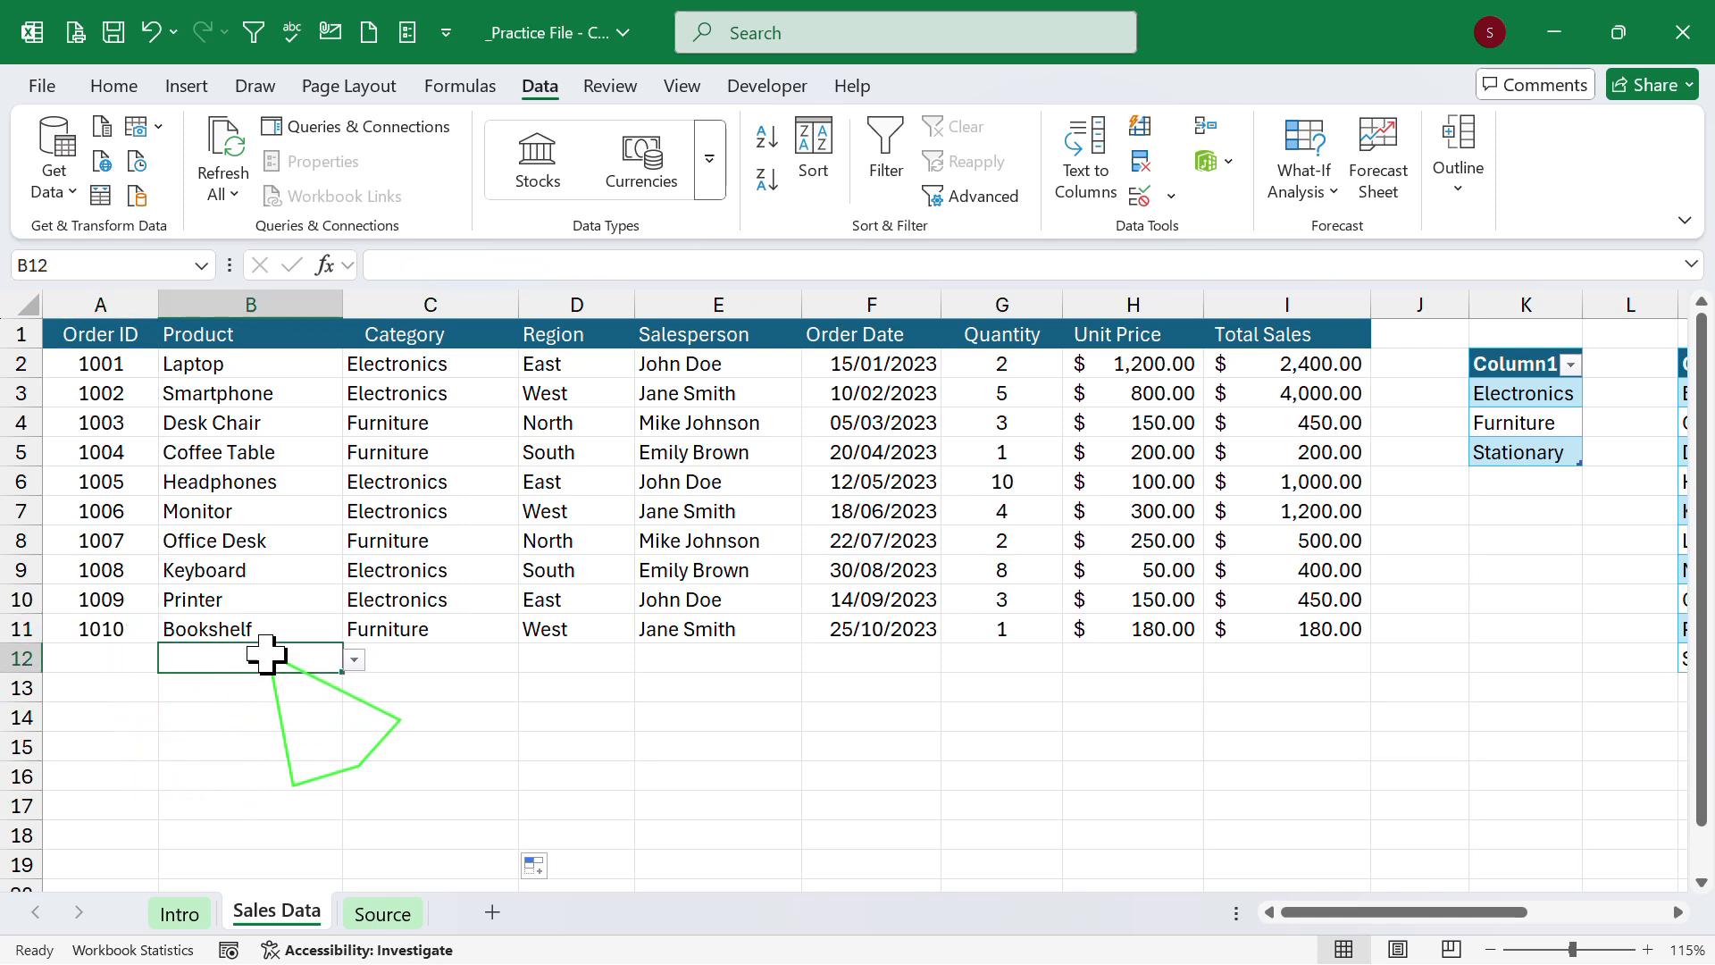
left_click(584, 659)
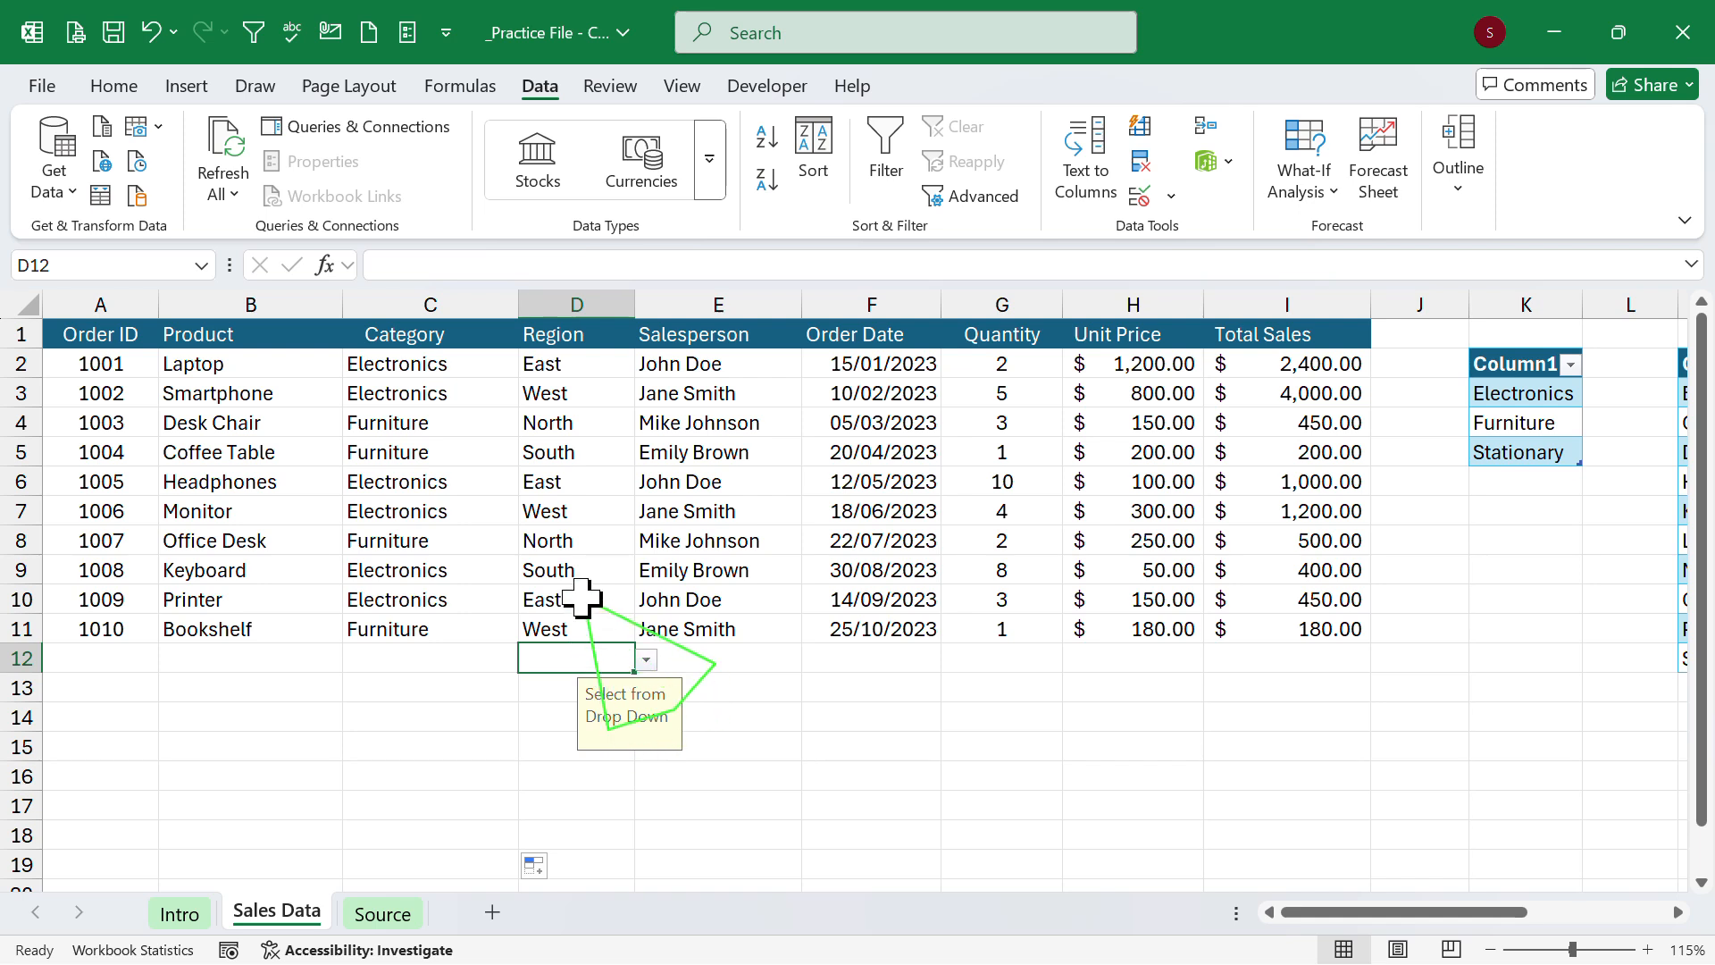
View the existing entries offered as a pick list for the Salesperson column.
left_click(713, 658)
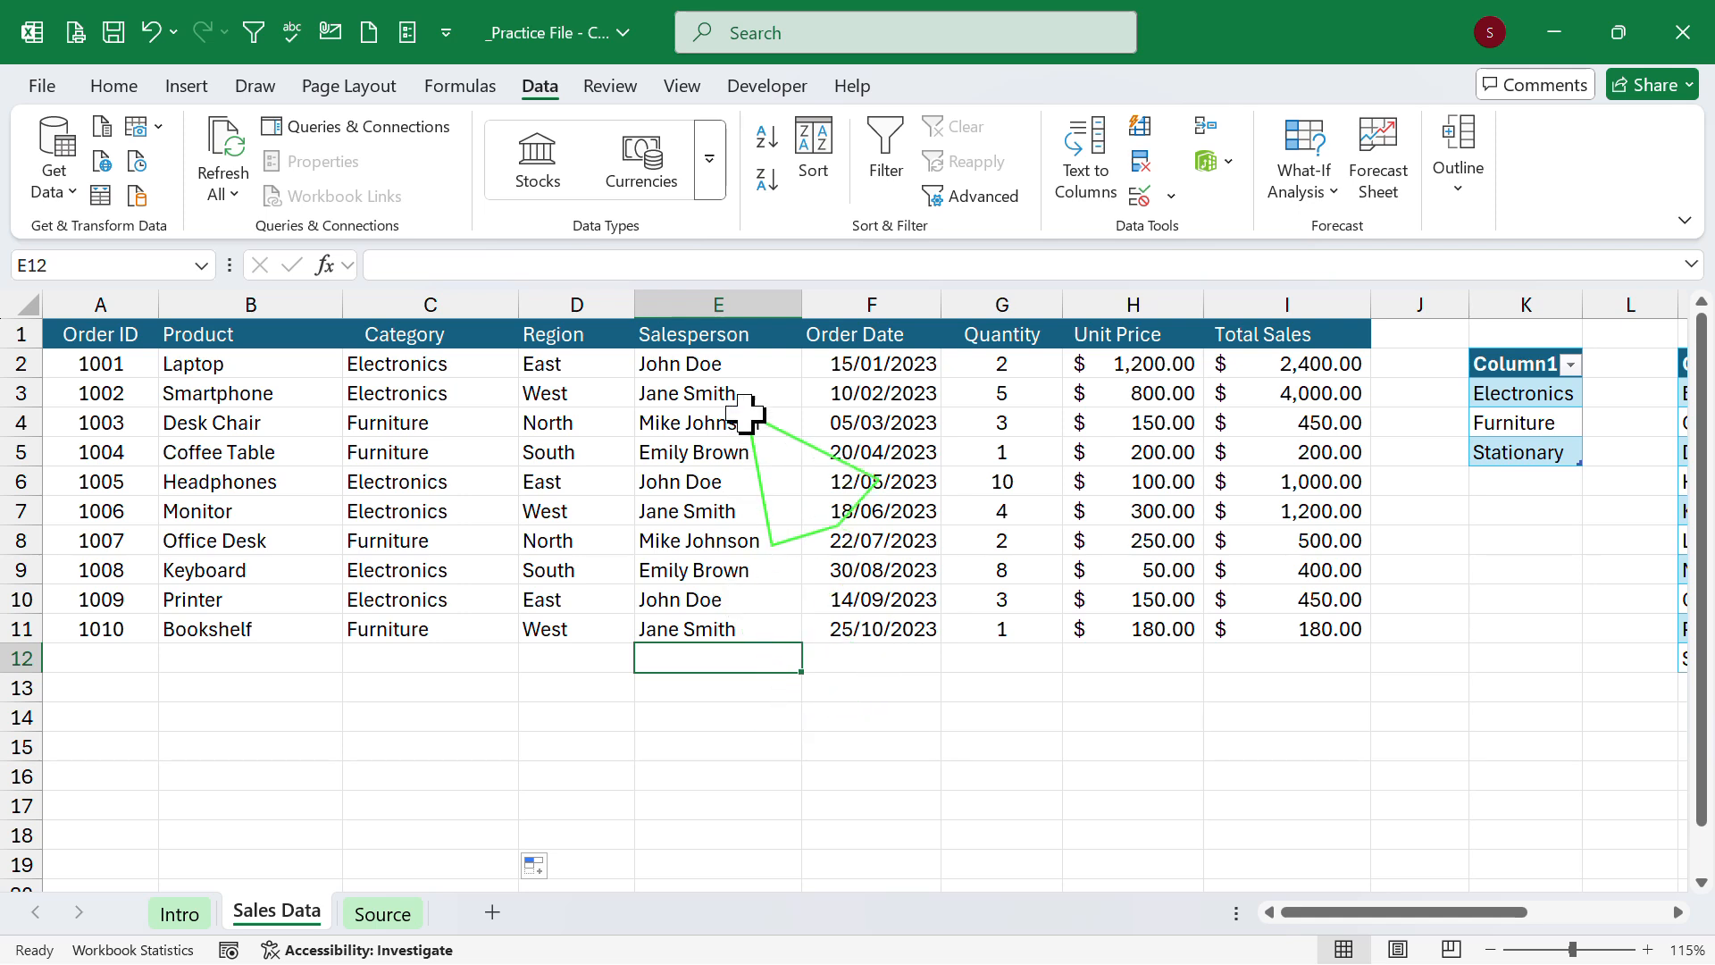
left_click(781, 337)
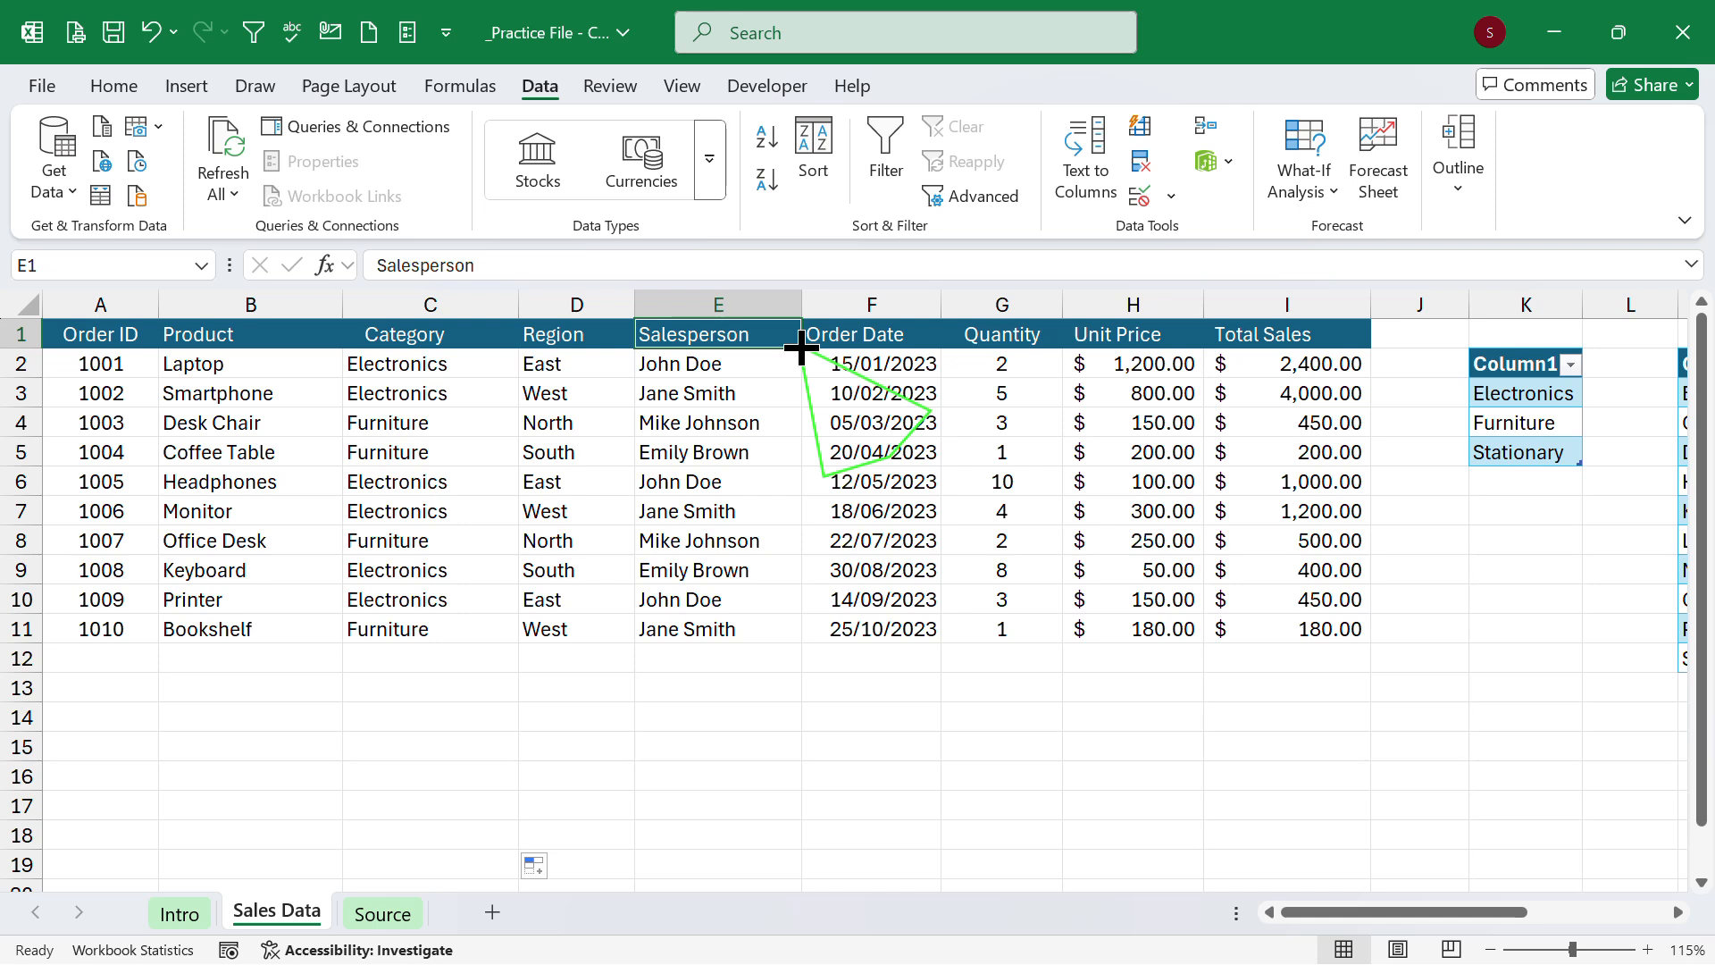
key("alt+Down")
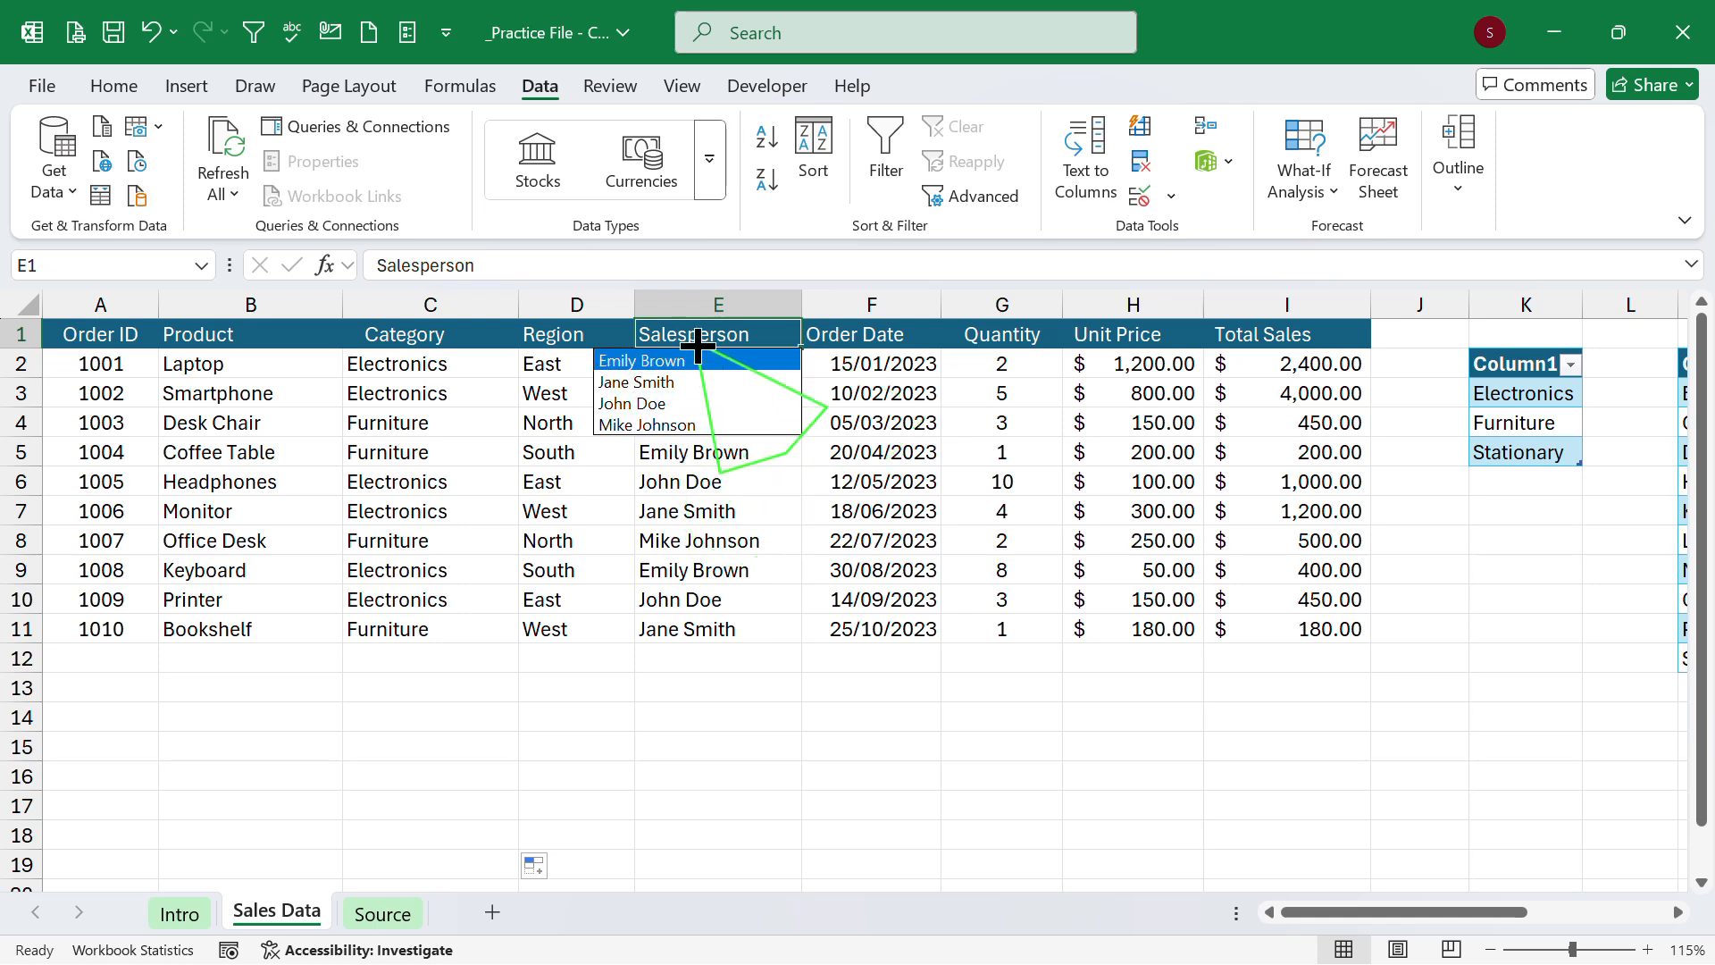
key("Escape")
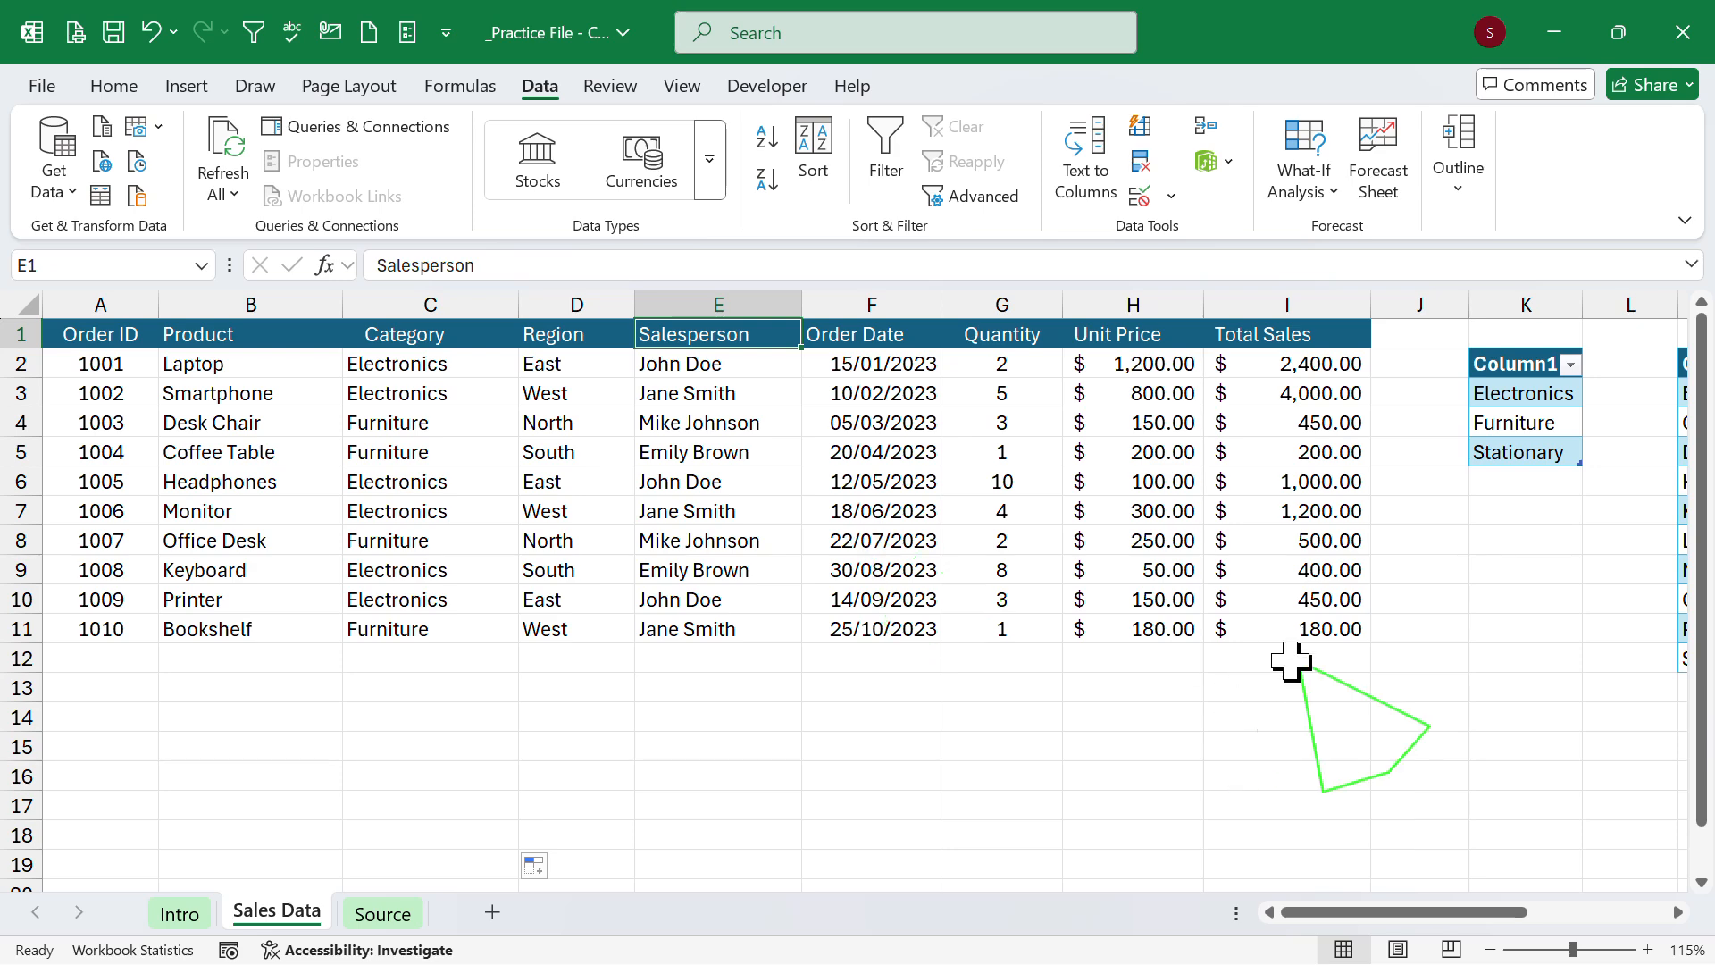
Start a UNIQUE formula in cell Q2, beside the product lookup table.
scroll(1680, 913, "right", 5)
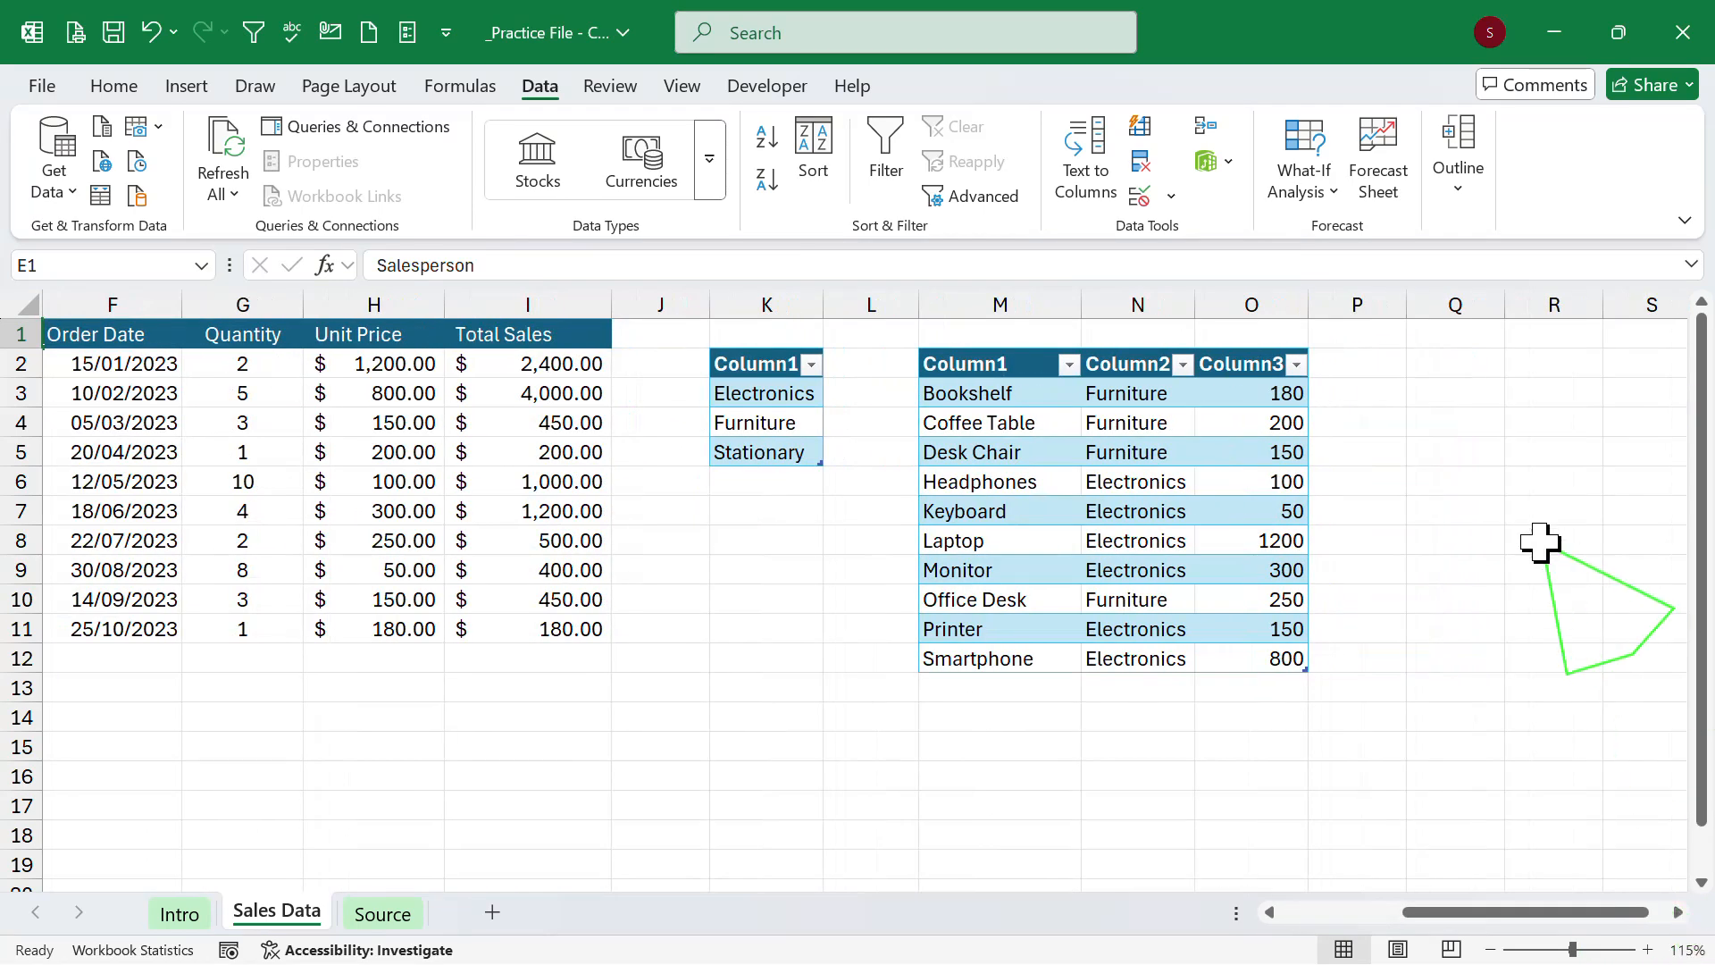
left_click(1458, 368)
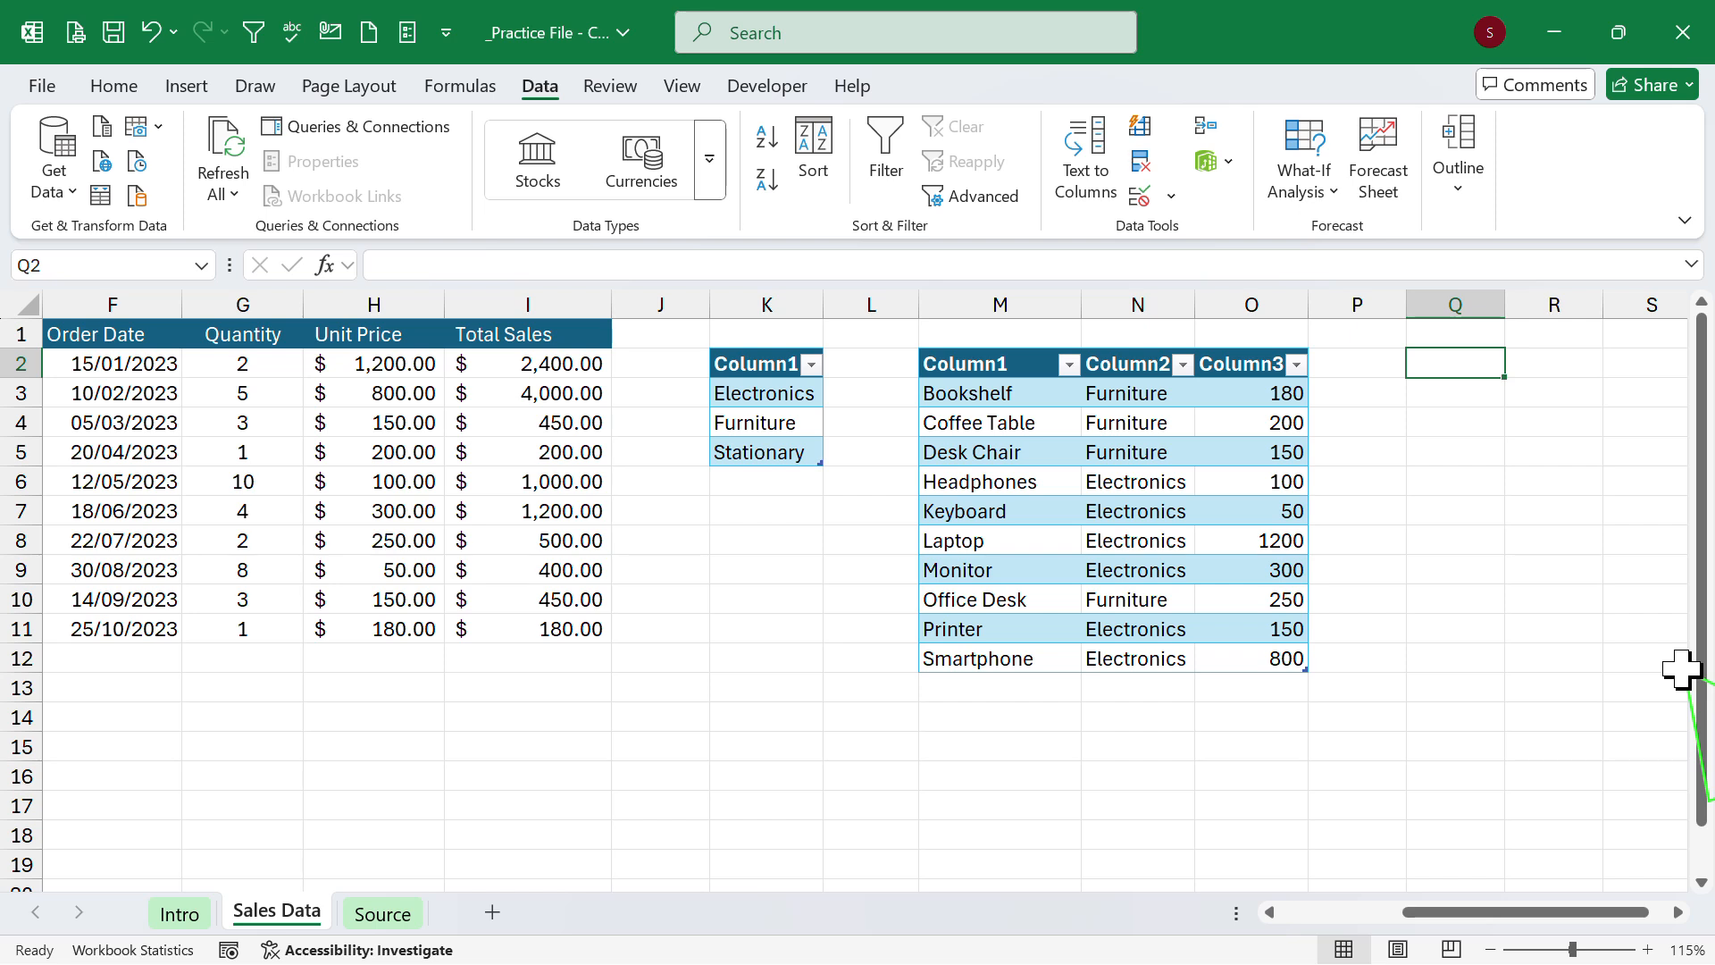
type("=")
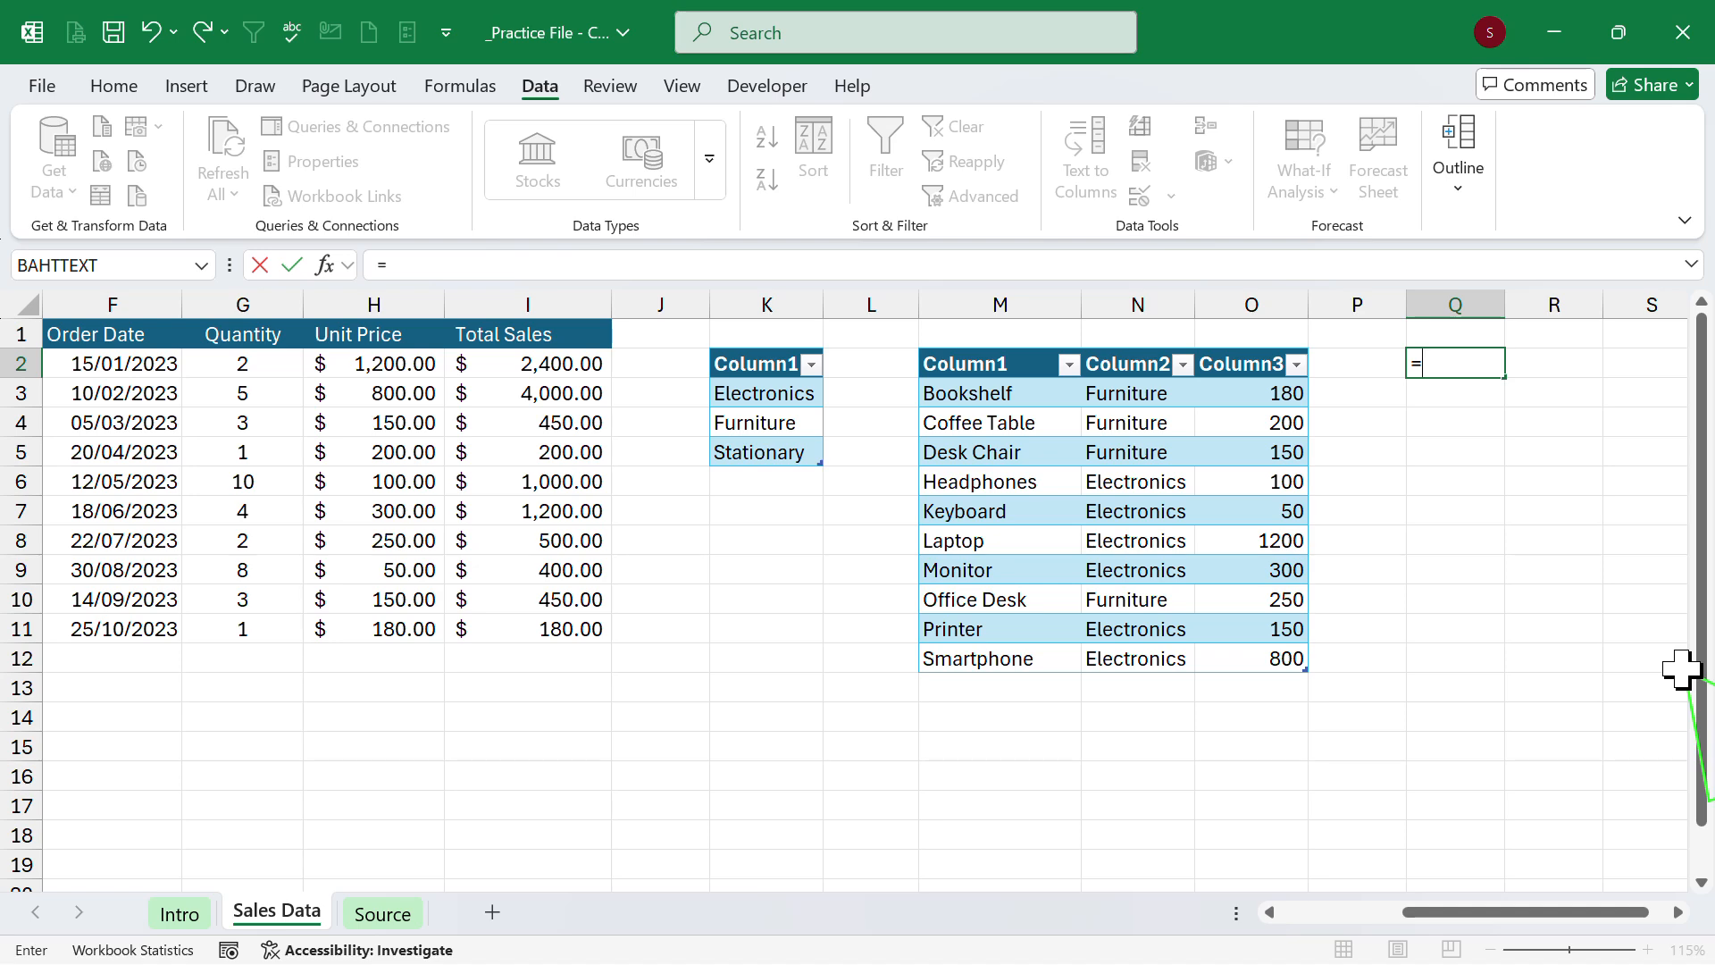
type("u")
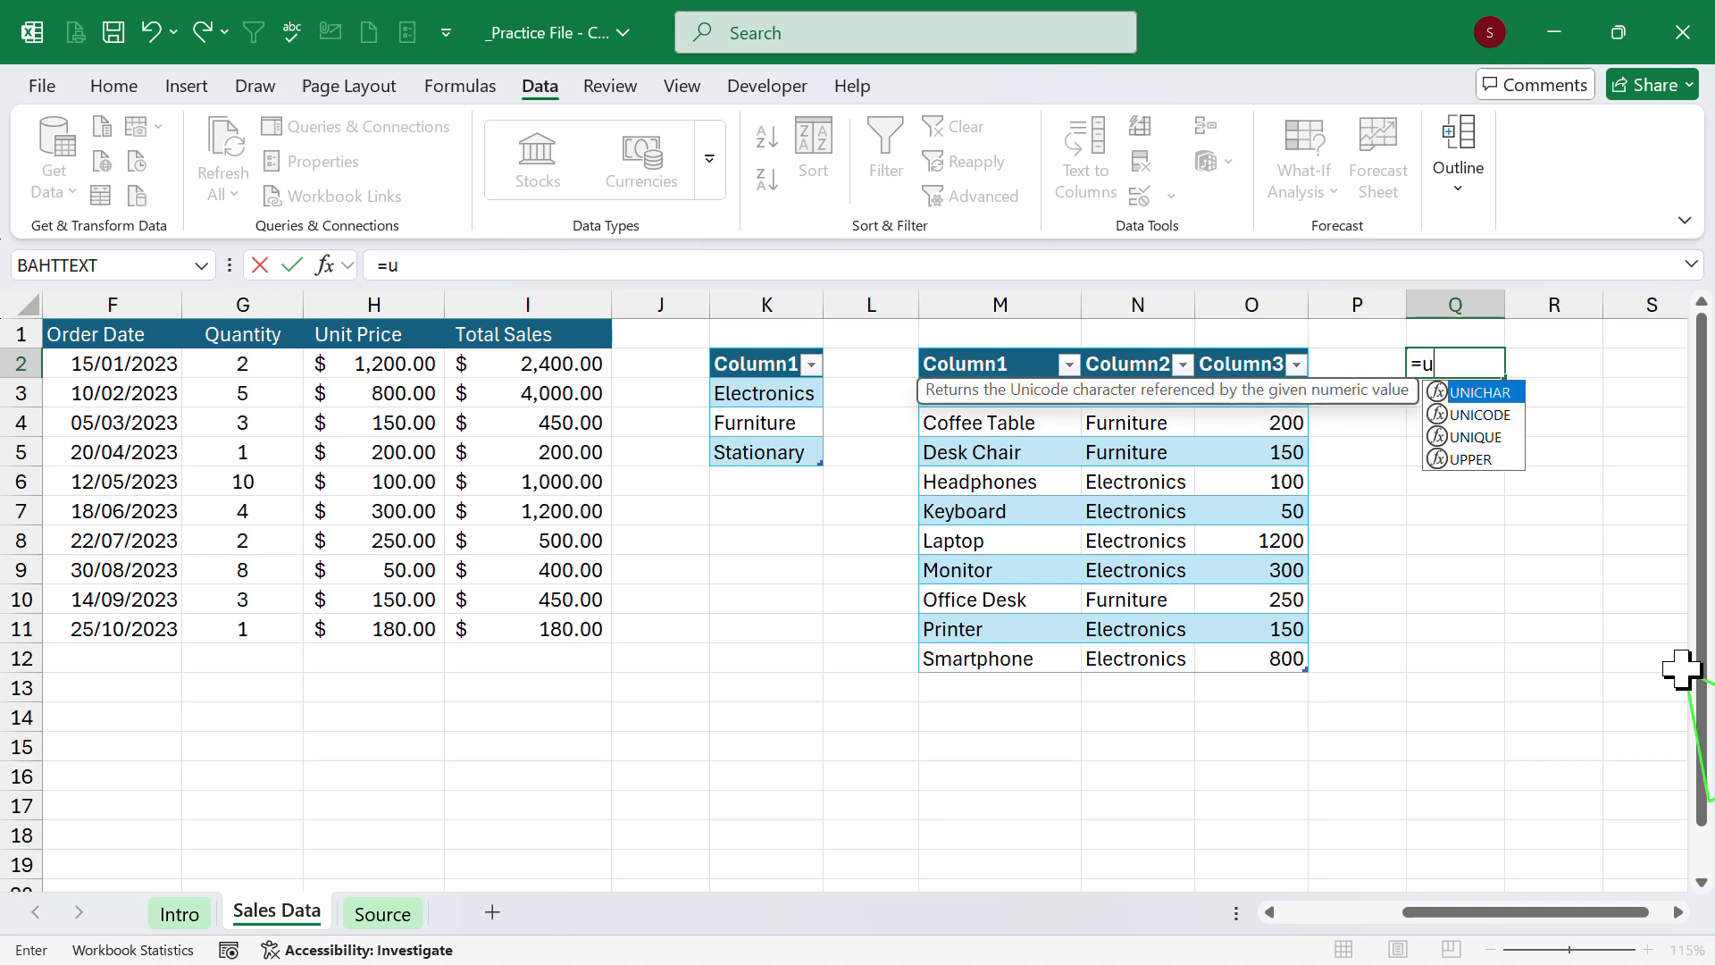
key("Down")
key("Down")
key("Tab")
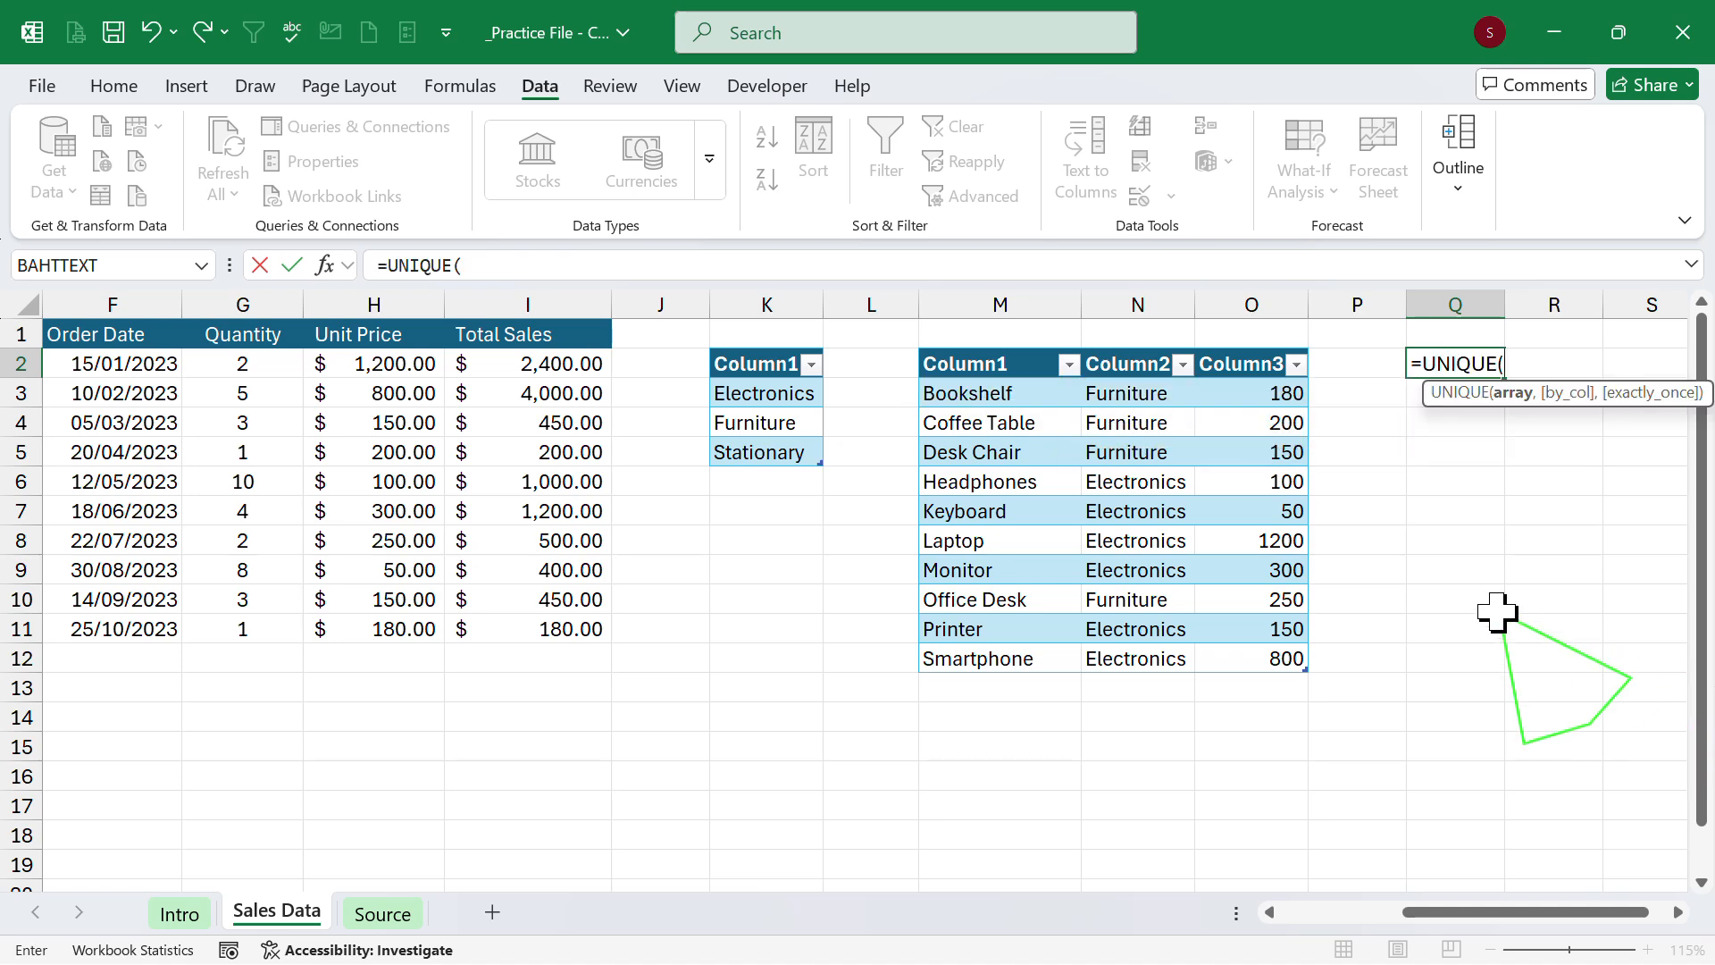
Use the Salesperson entries E2:E11 as the UNIQUE array and enter the formula in Q2.
scroll(1374, 564, "left", 1)
scroll(1374, 565, "left", 4)
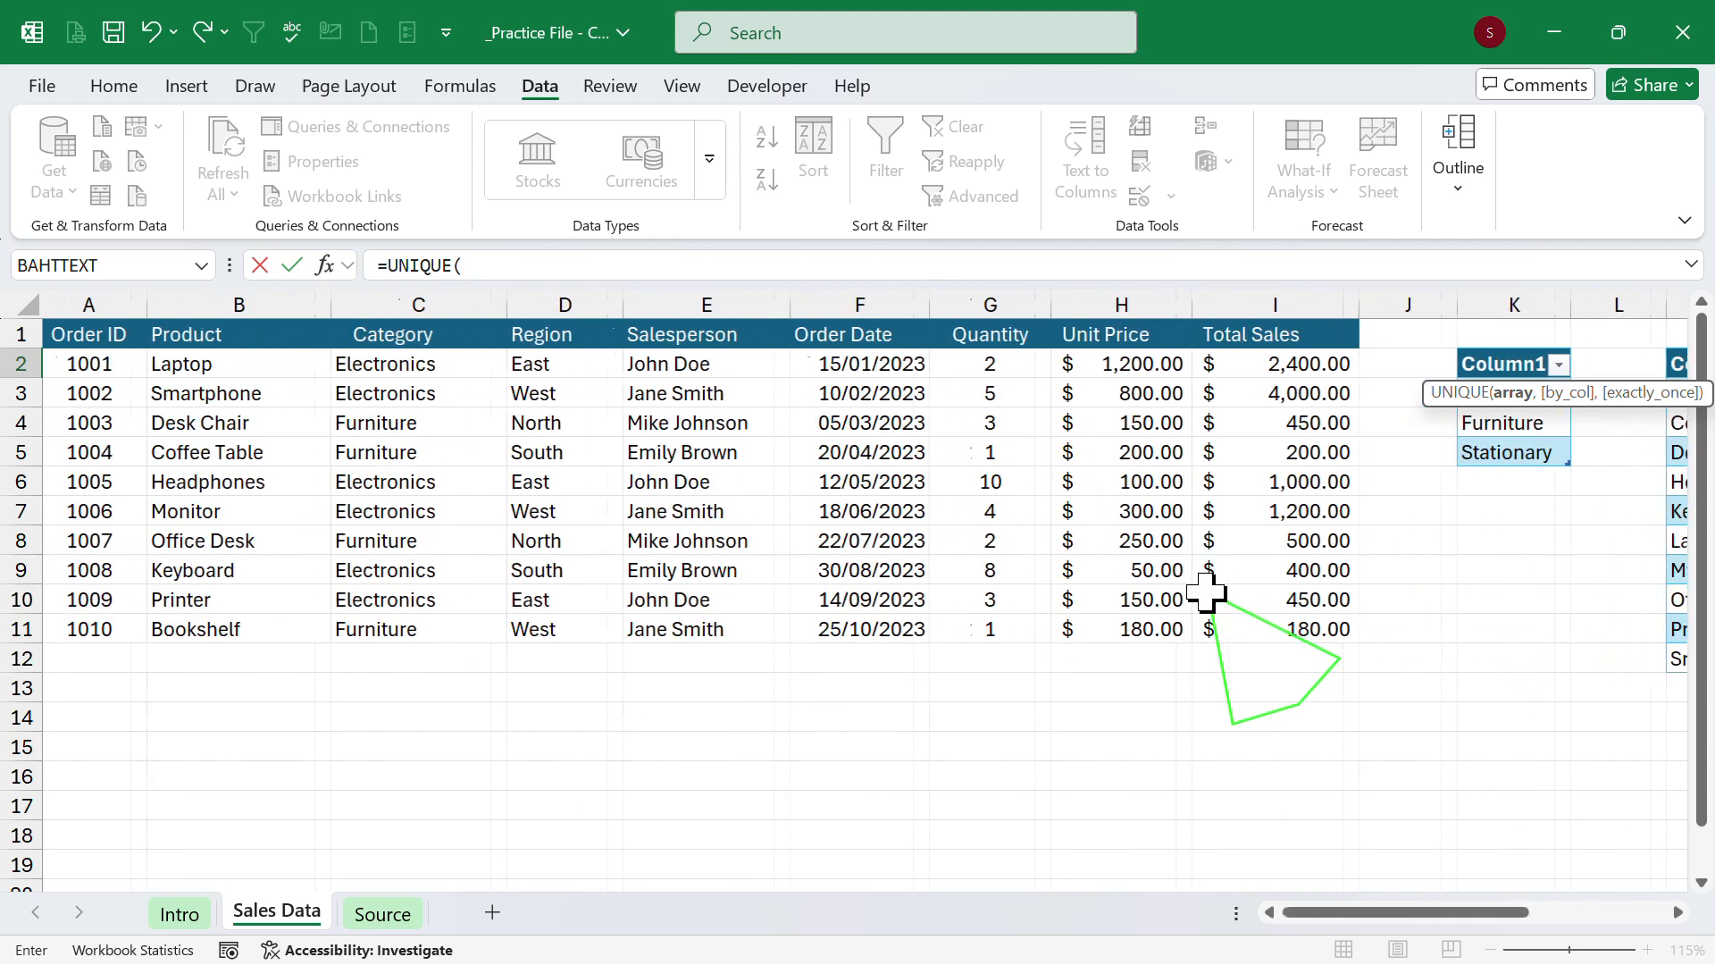
left_click(764, 373)
key("ctrl+shift+Down")
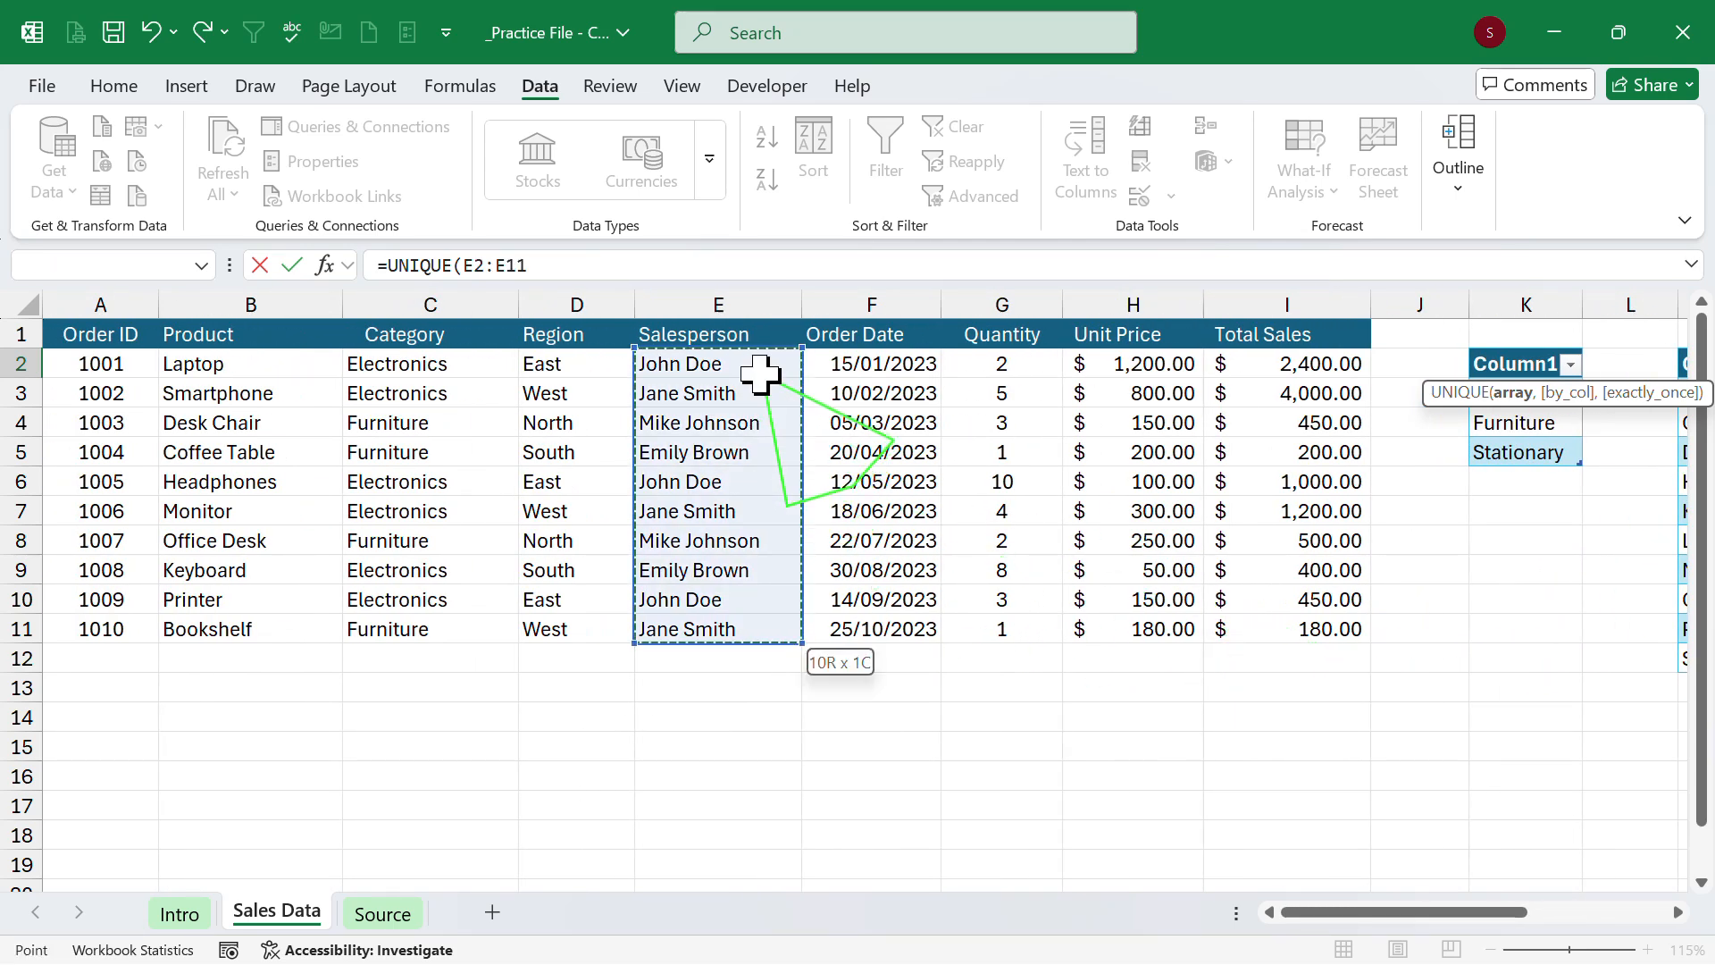
key("Tab")
key("Tab")
key("Left")
key("Left")
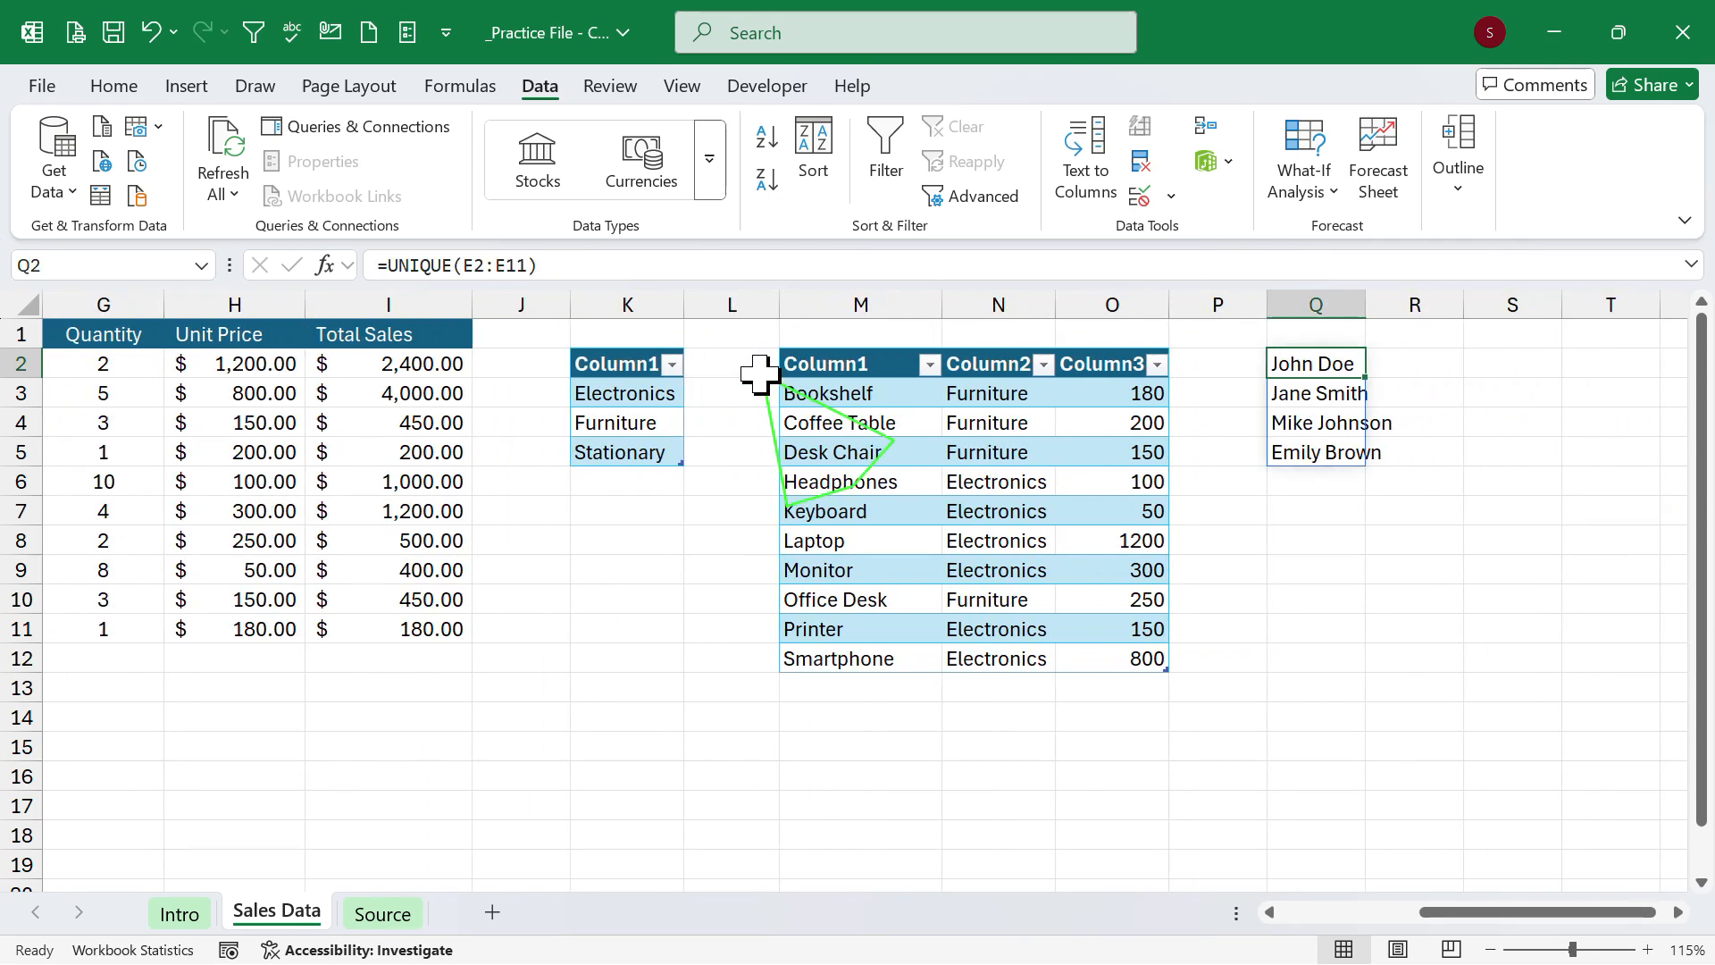
Replace the spilled UNIQUE results in Q2:Q5 with static values by copying and pasting them in place as values.
key("ctrl+shift+Down")
key("ctrl+shift+Up")
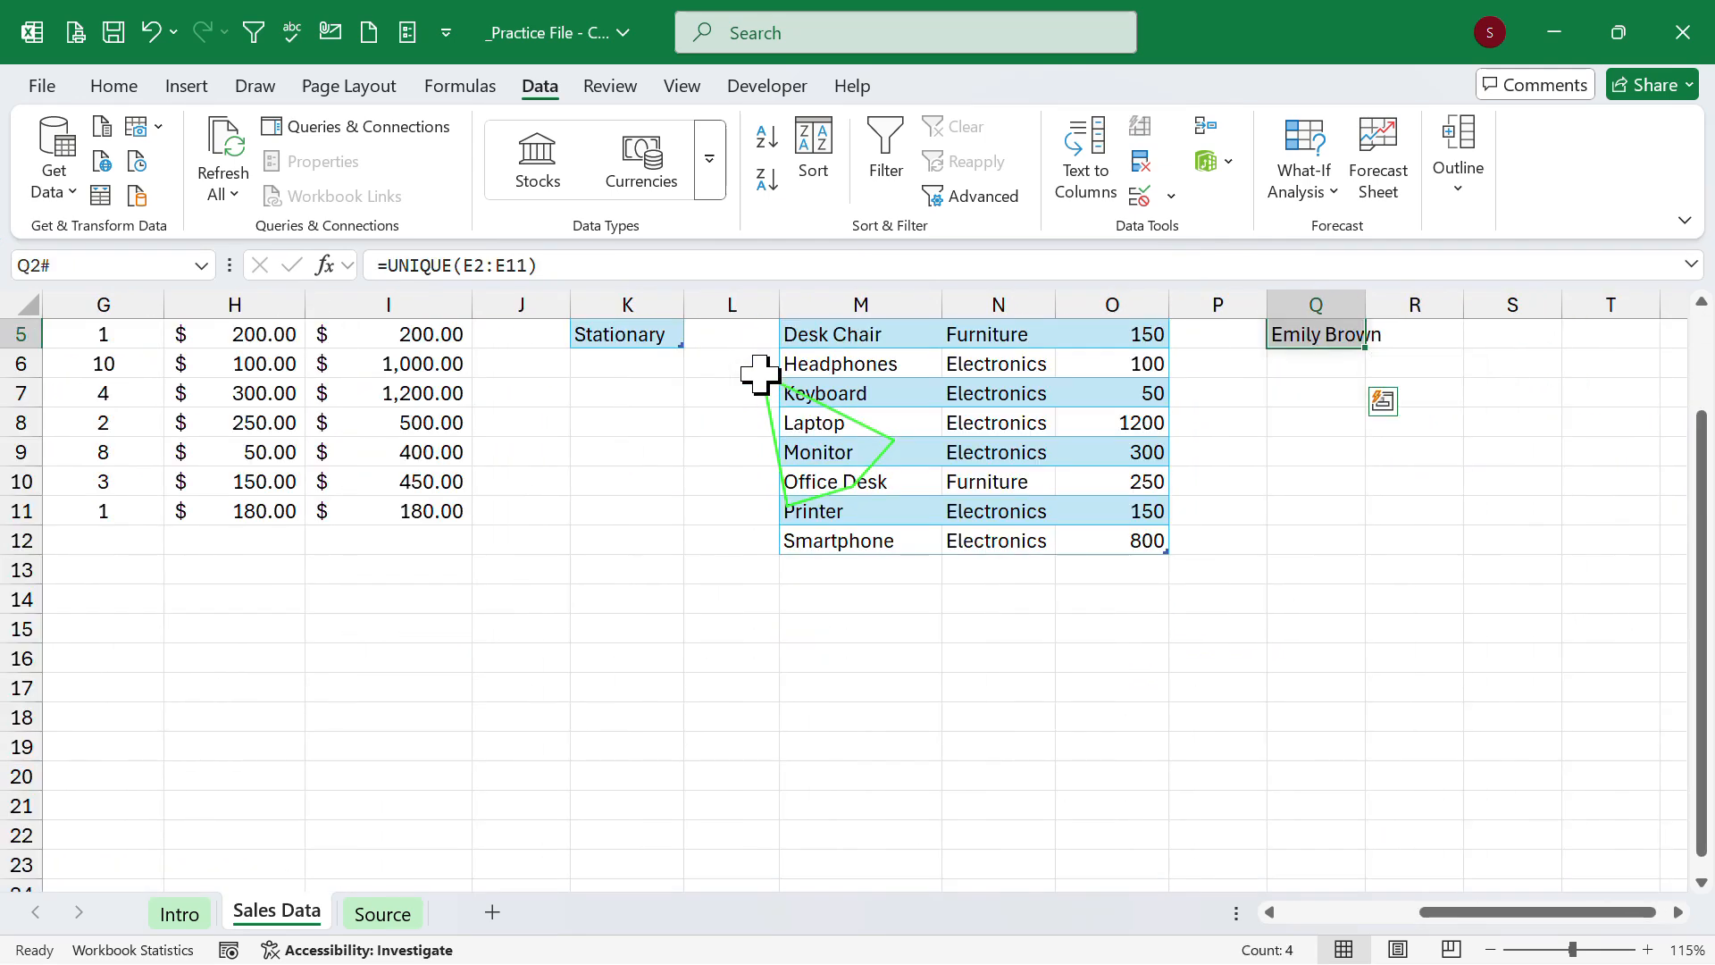
key("Up")
key("Down")
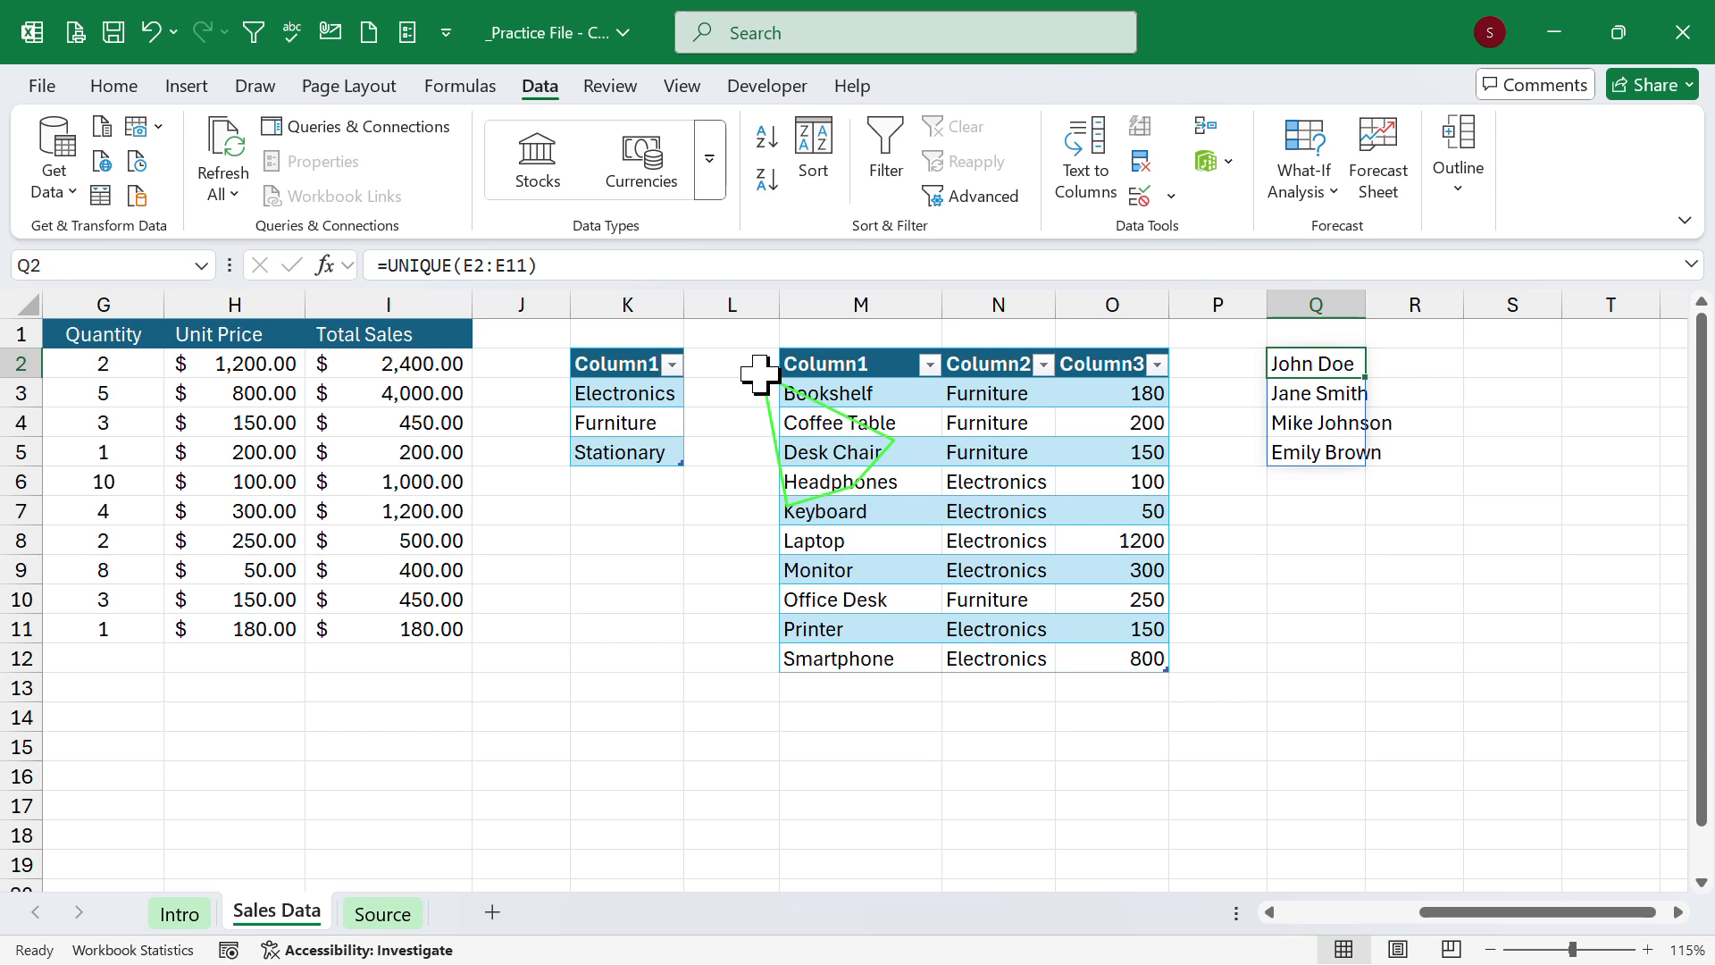
key("ctrl+shift+Down")
key("ctrl+c")
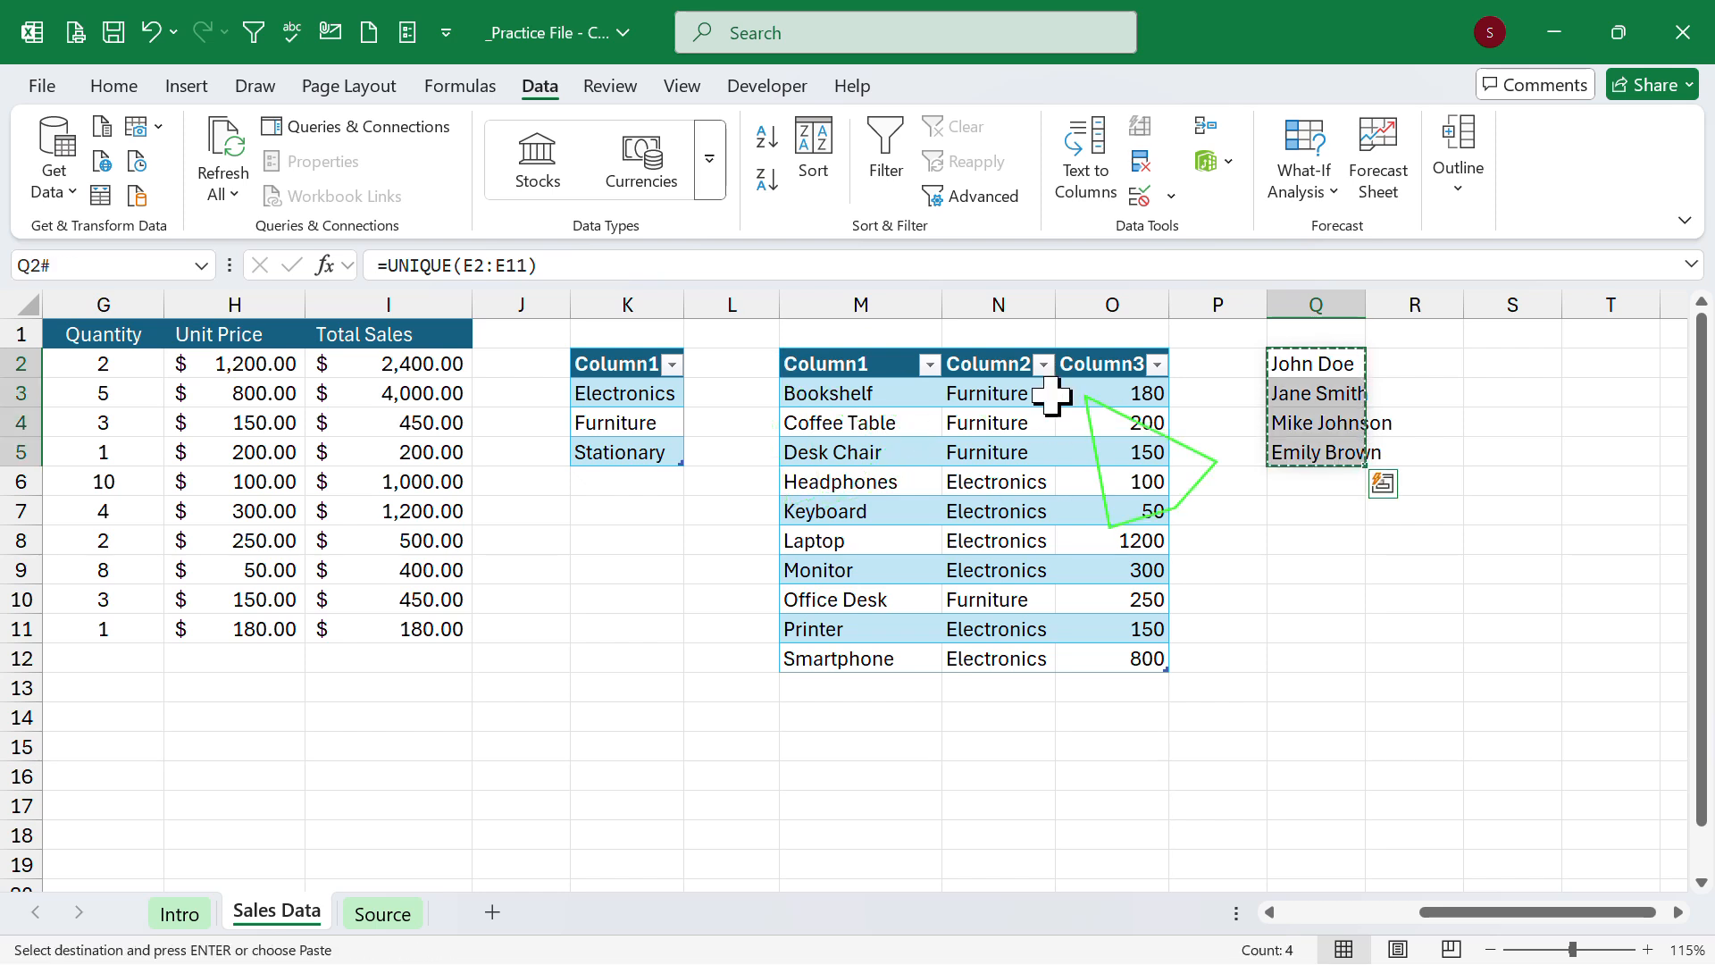
right_click(1311, 362)
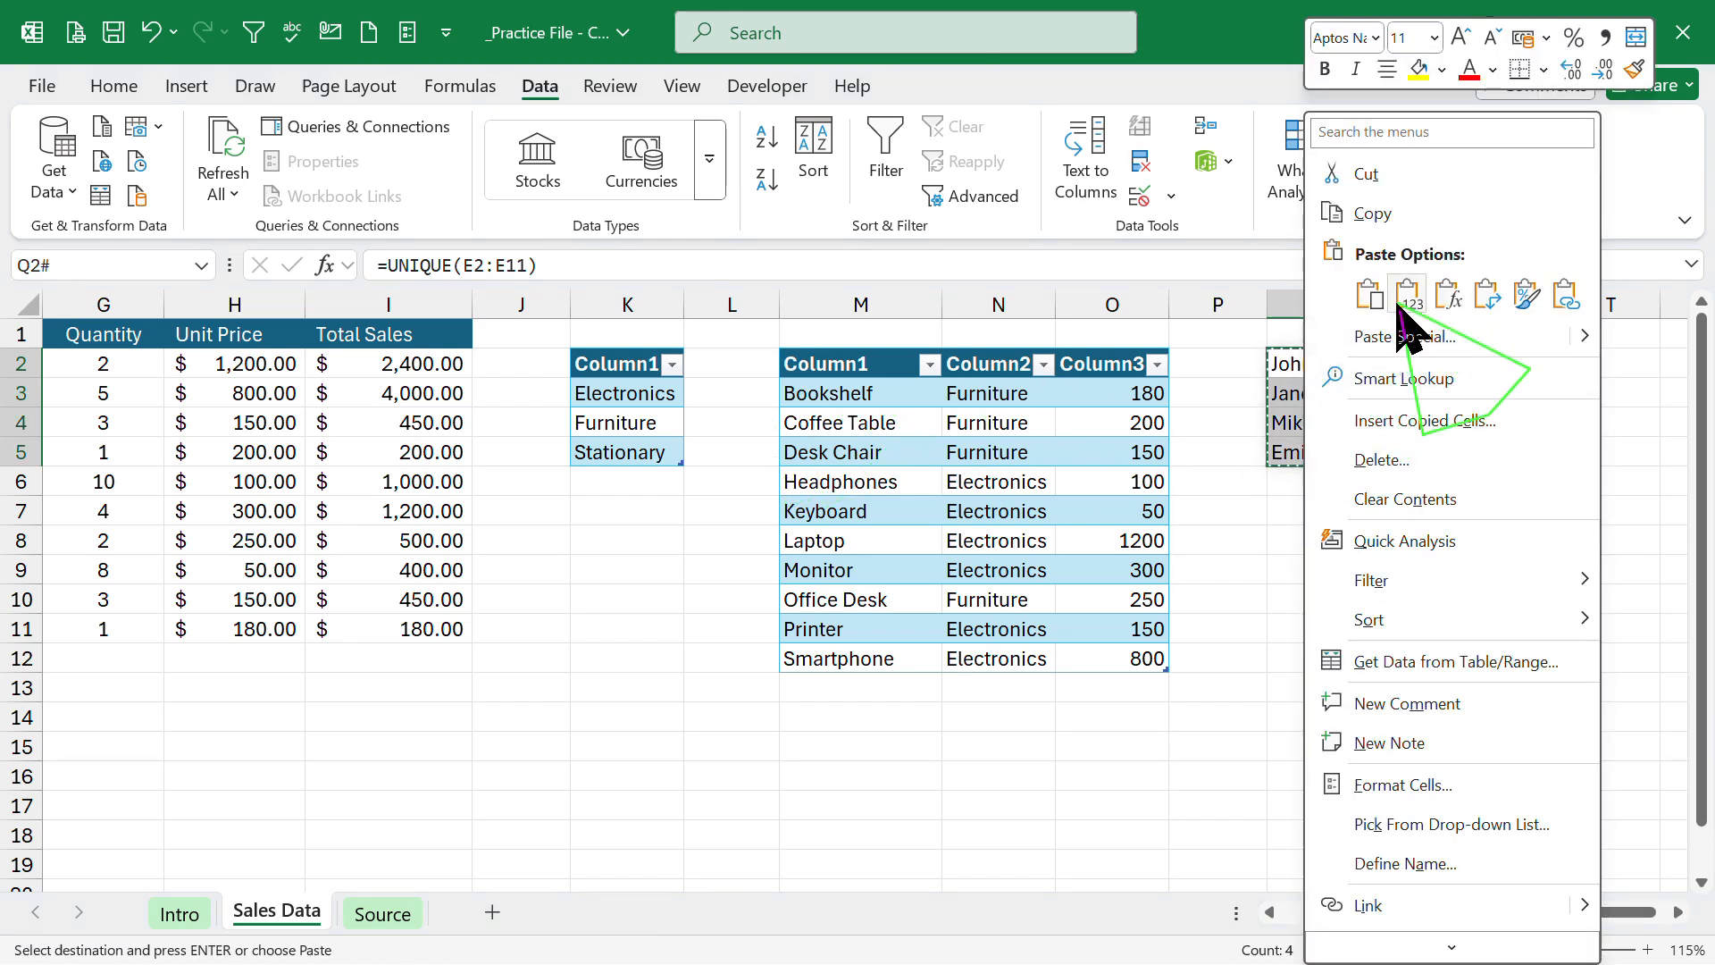
left_click(1402, 304)
left_click(1304, 568)
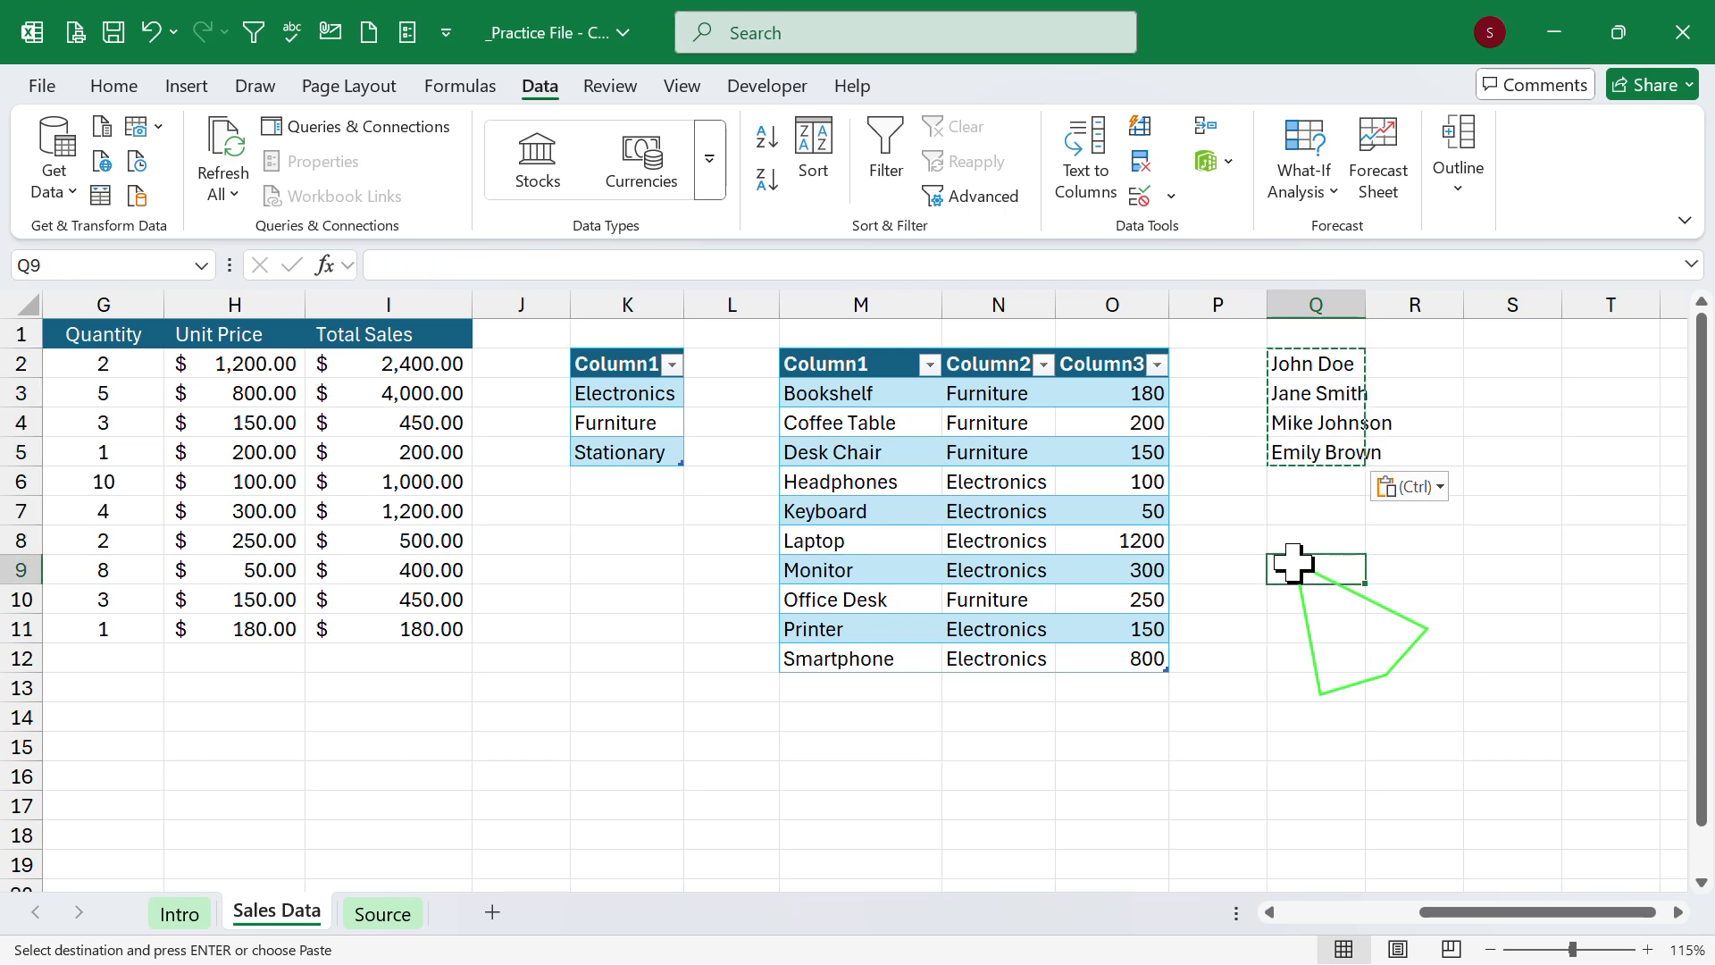
key("Escape")
Convert the salesperson list in Q2:Q5 into a table without using its first row as headers.
left_click(1320, 418)
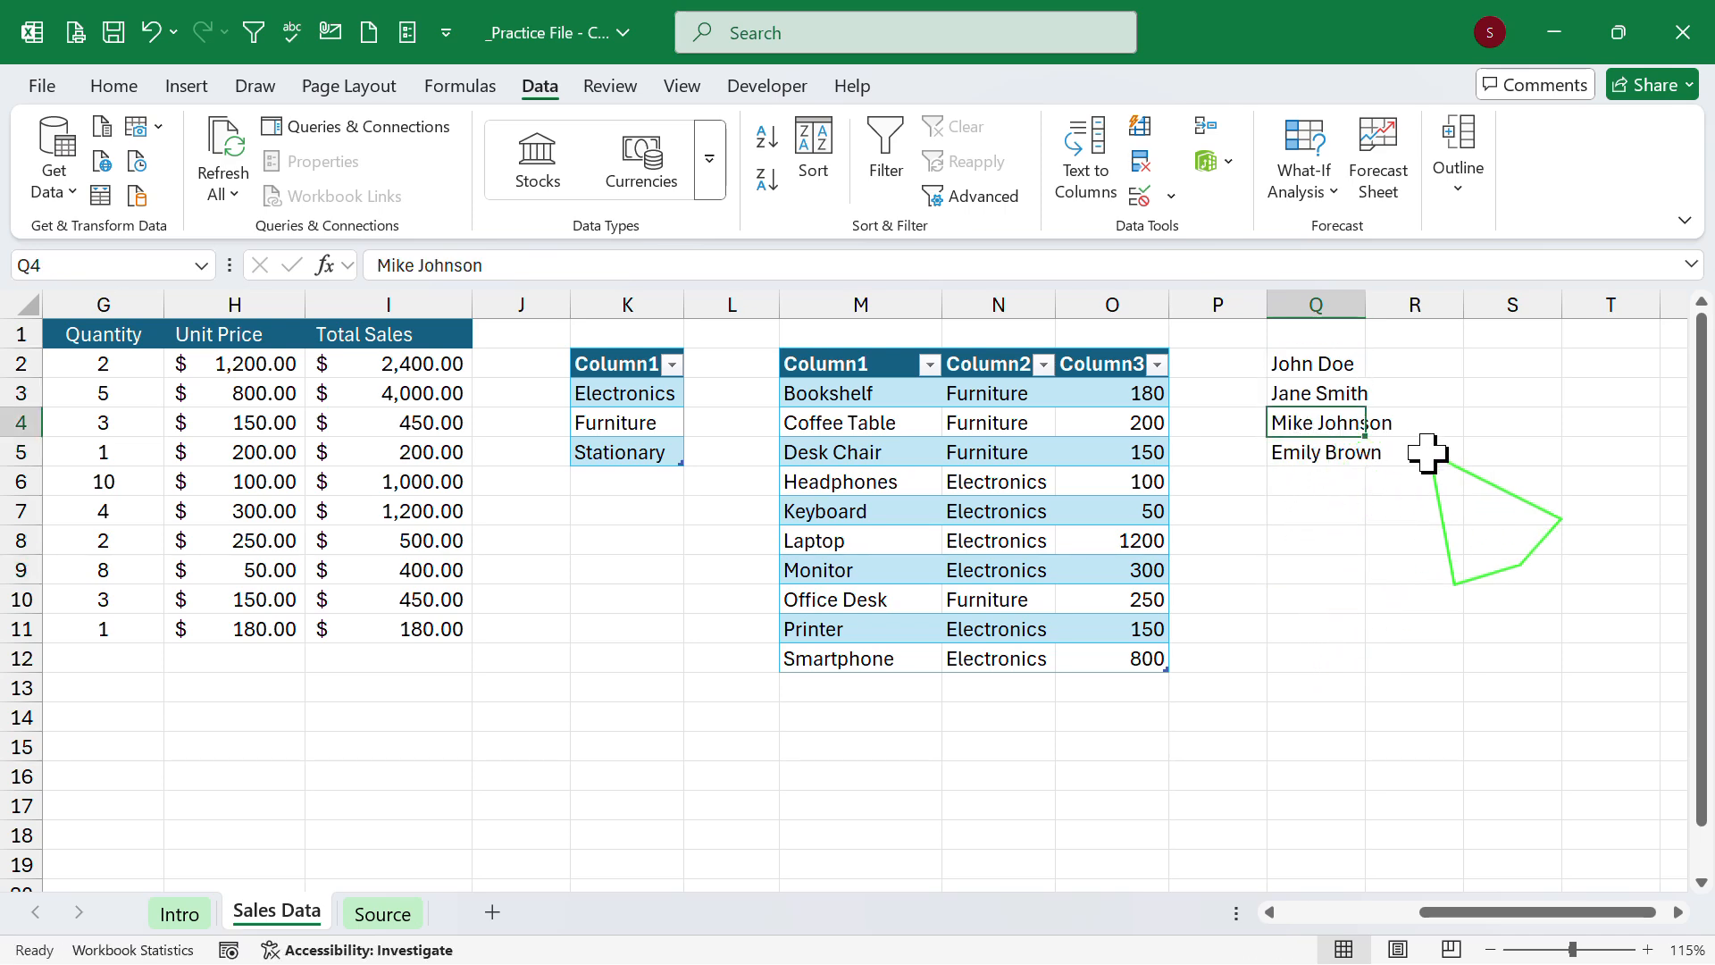
key("ctrl+t")
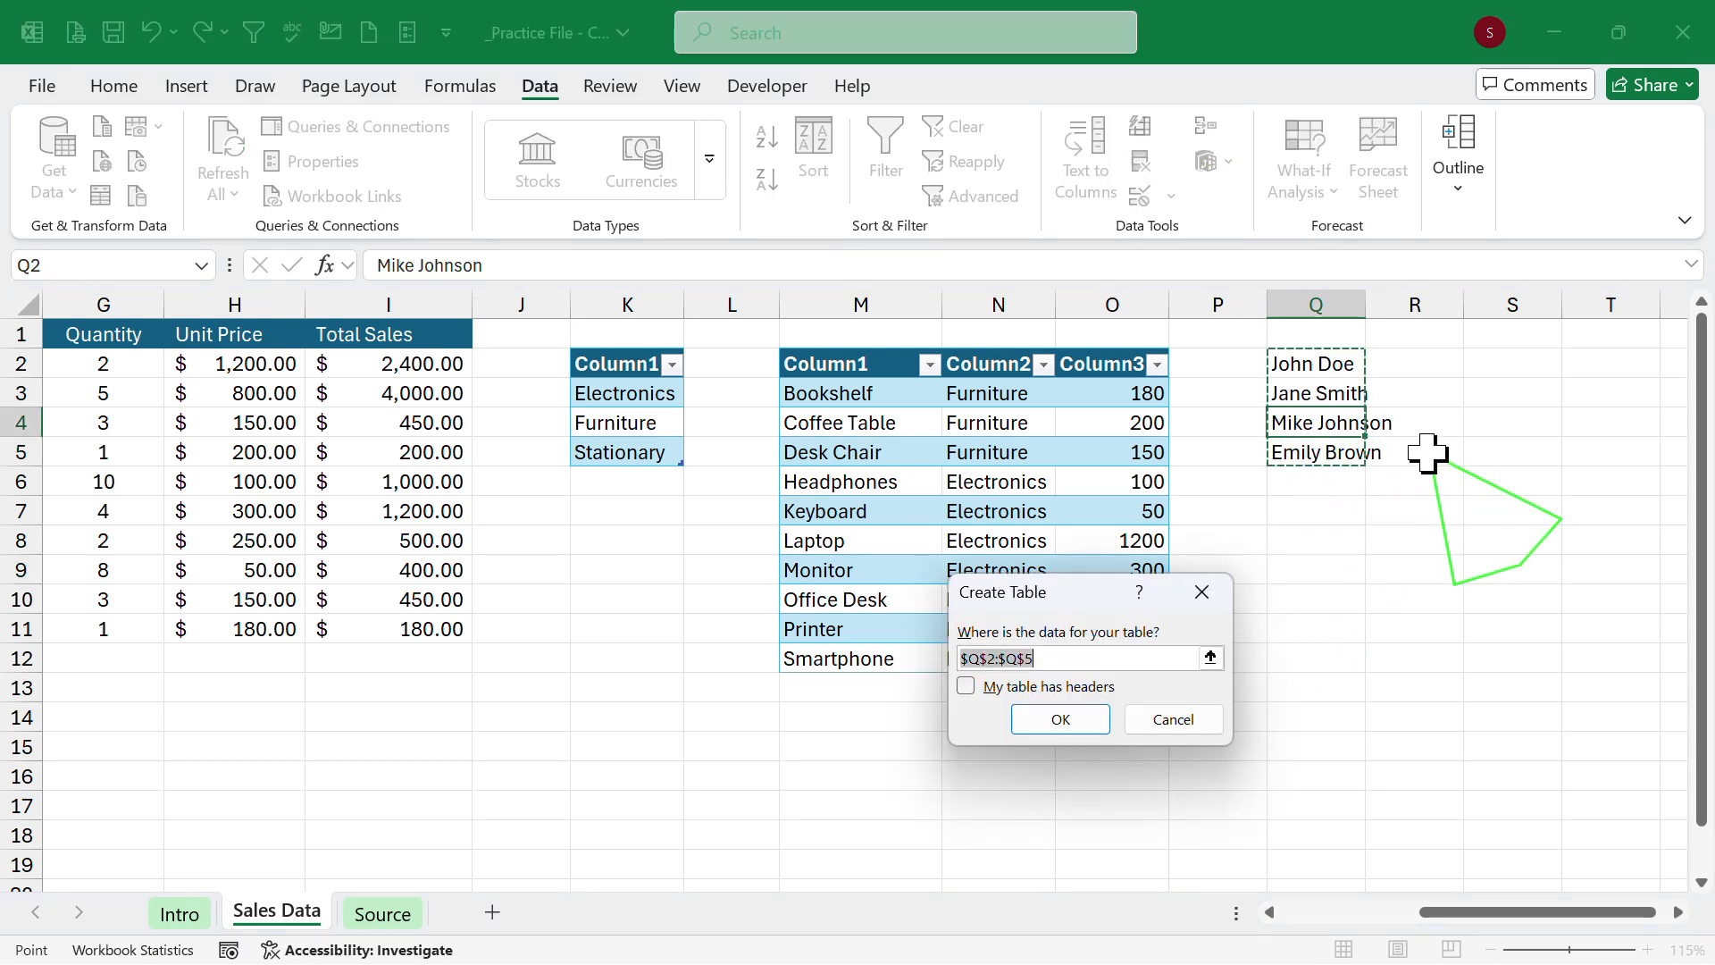
key("Return")
left_click(1405, 554)
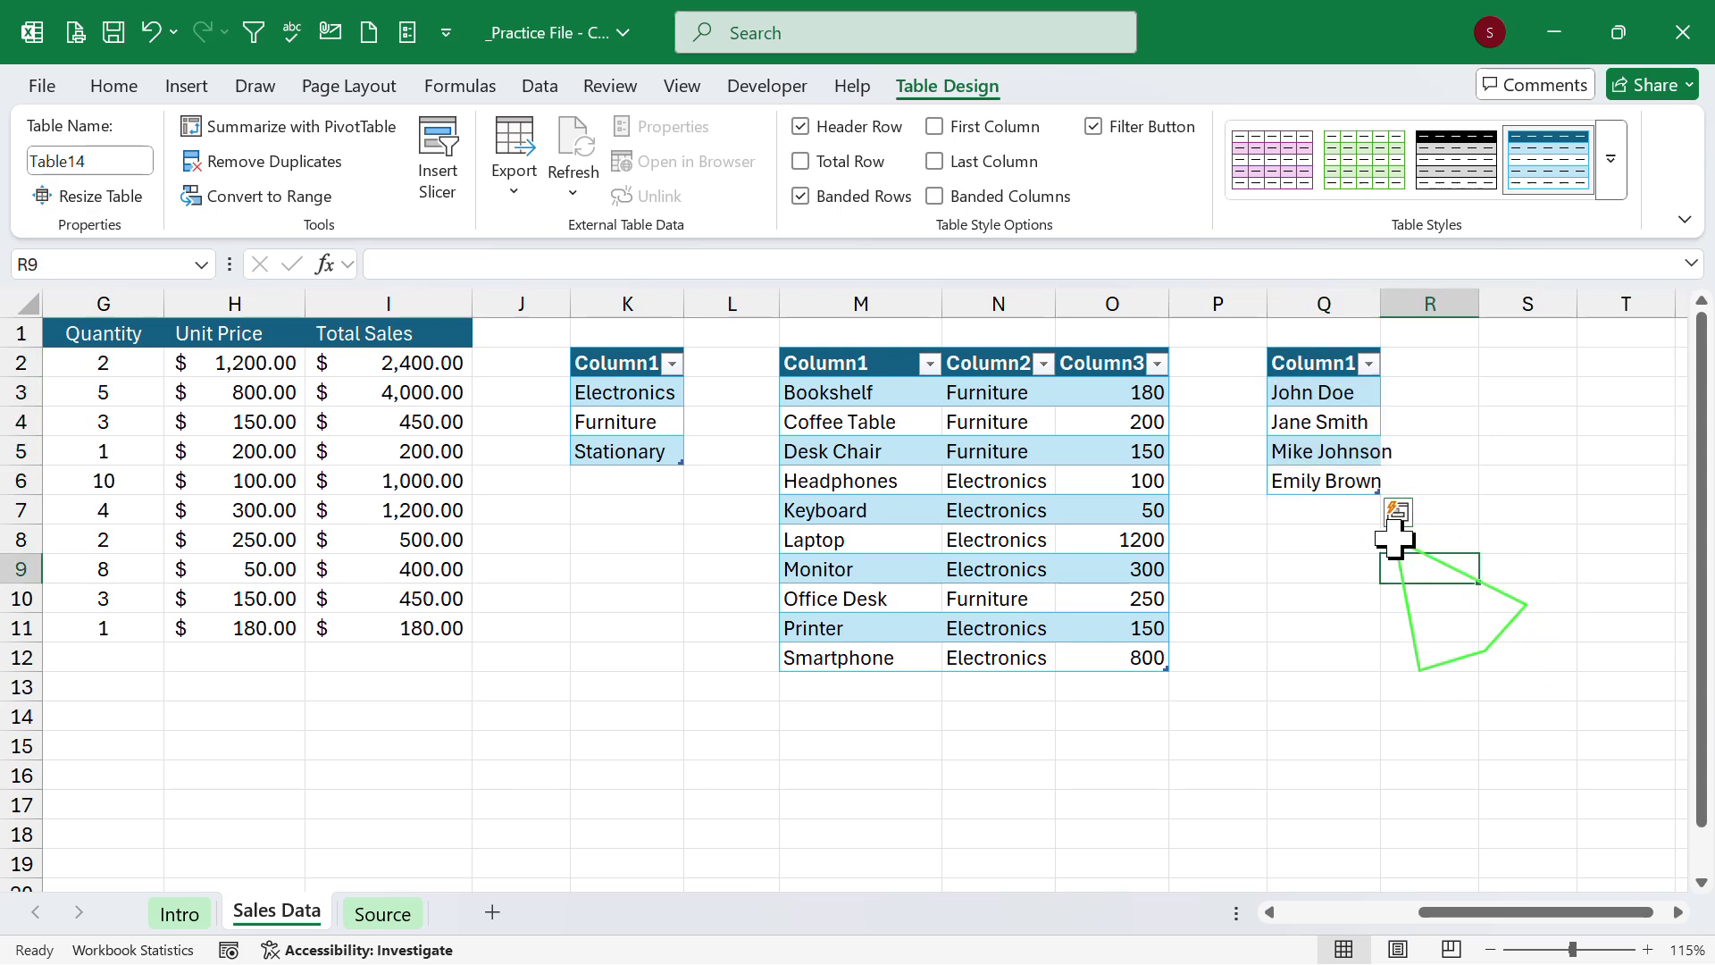
Start a List data validation rule for the Salesperson cells E2:E11.
left_click(1352, 517)
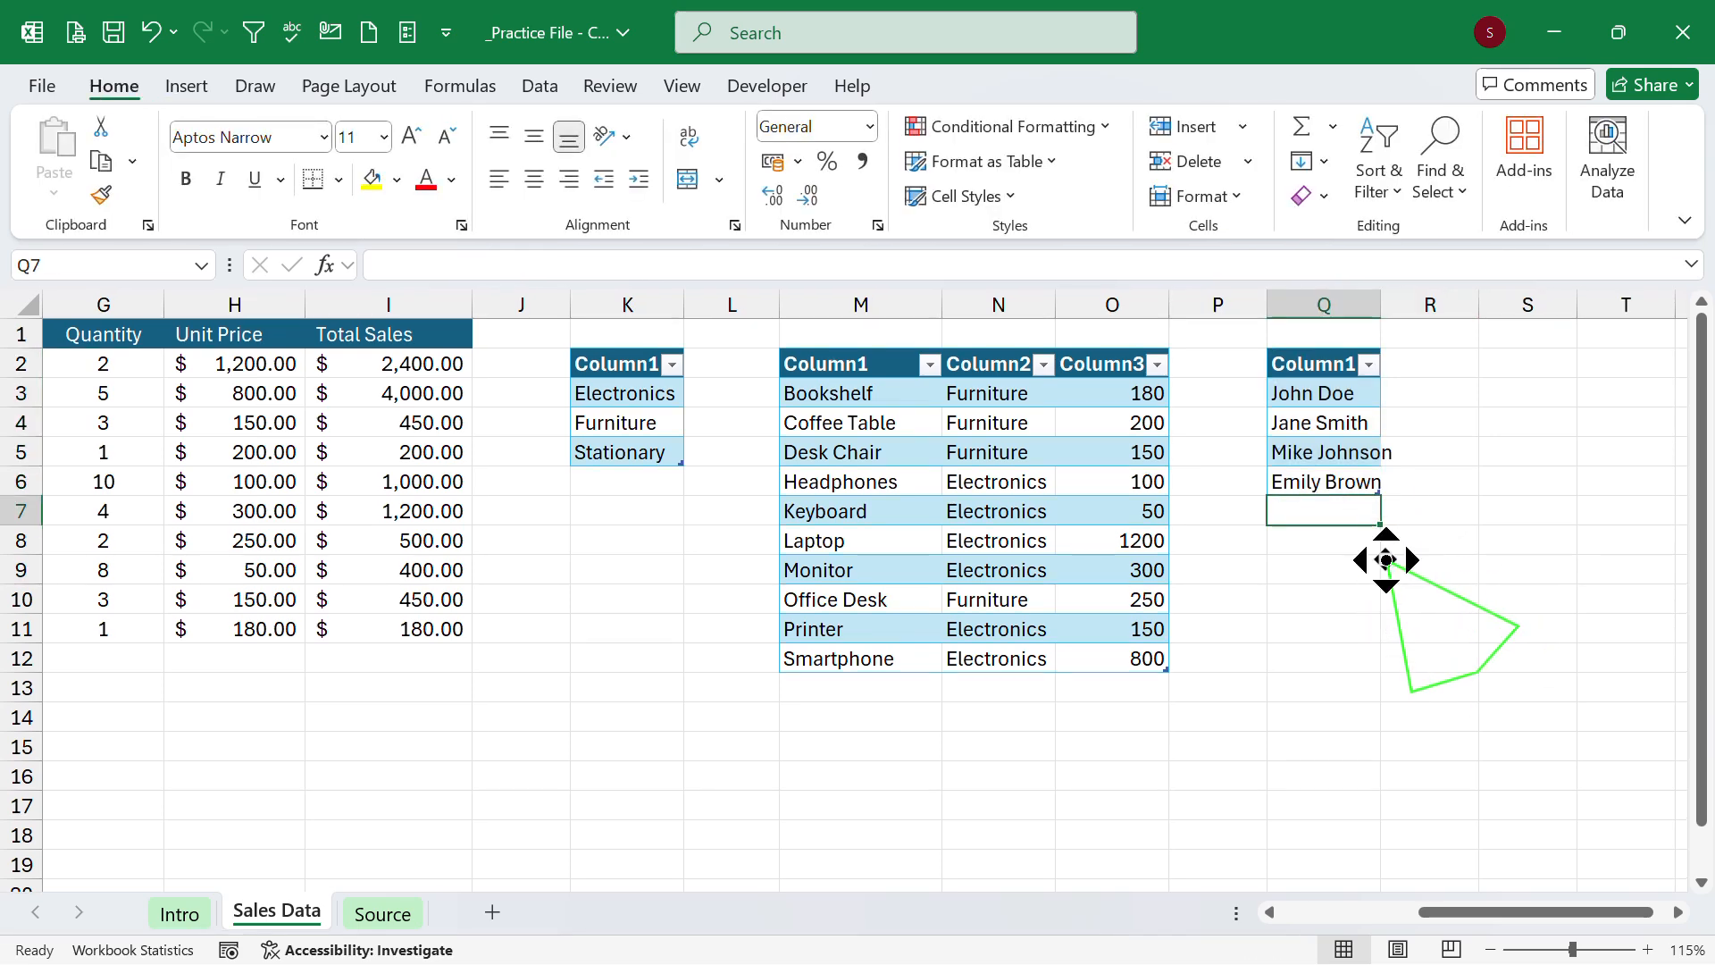
scroll(1386, 559, "left", 6)
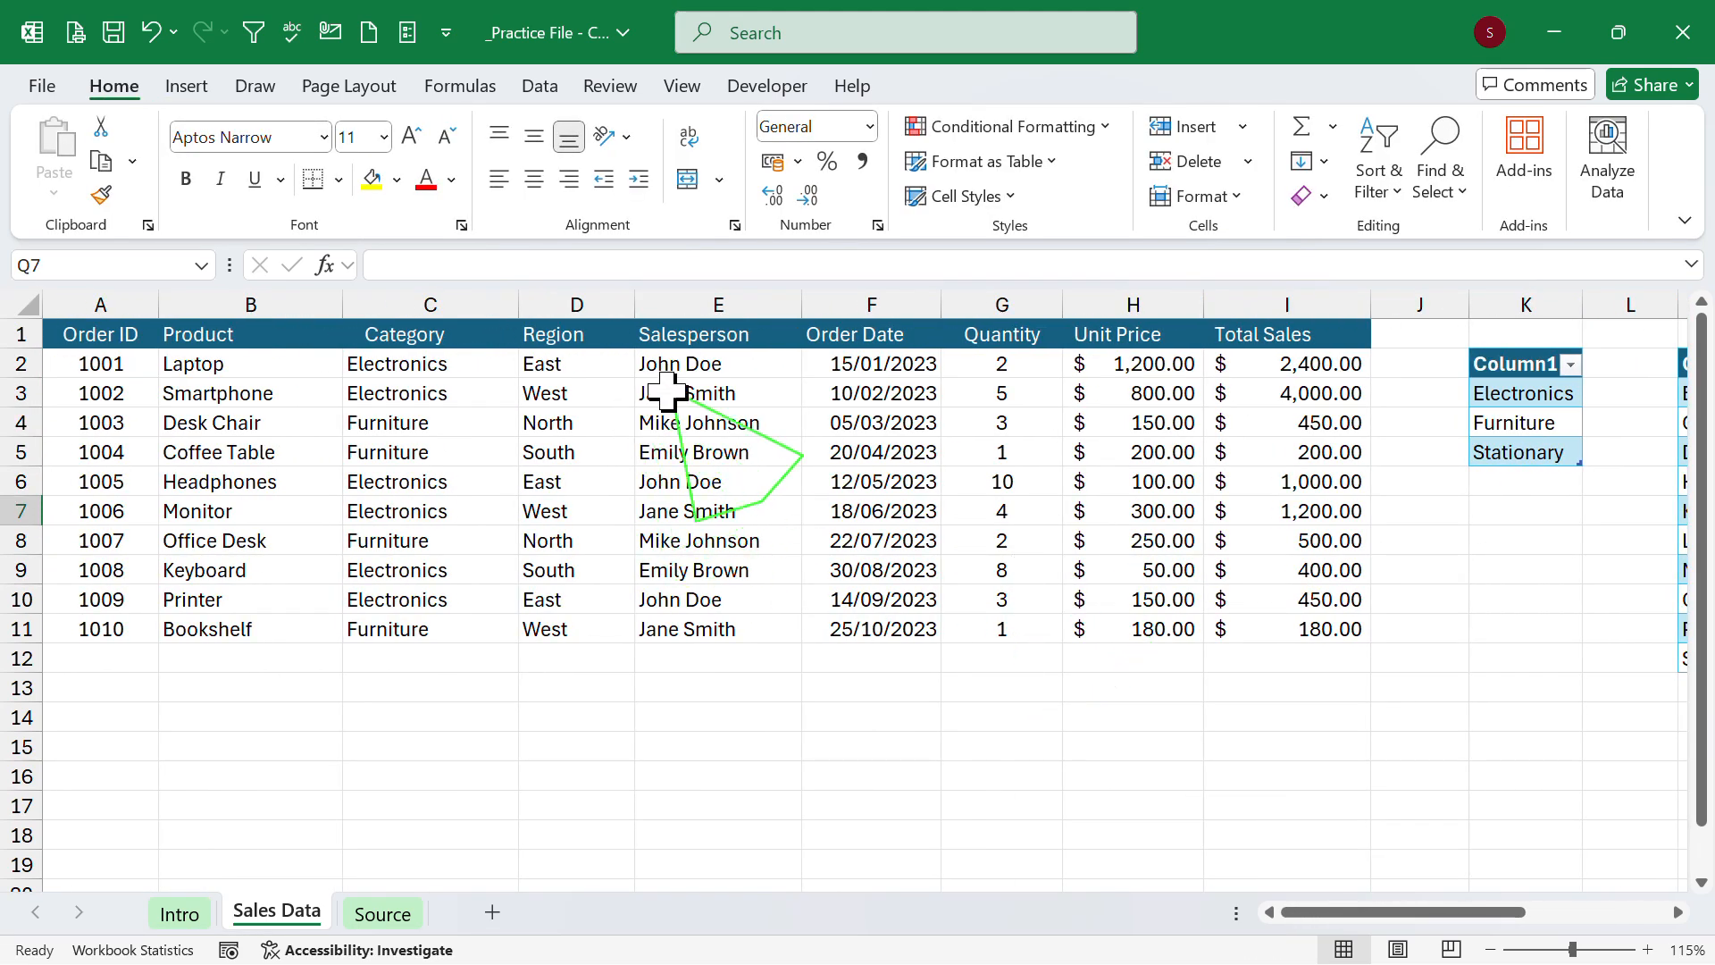
left_click_drag(735, 359, 701, 621)
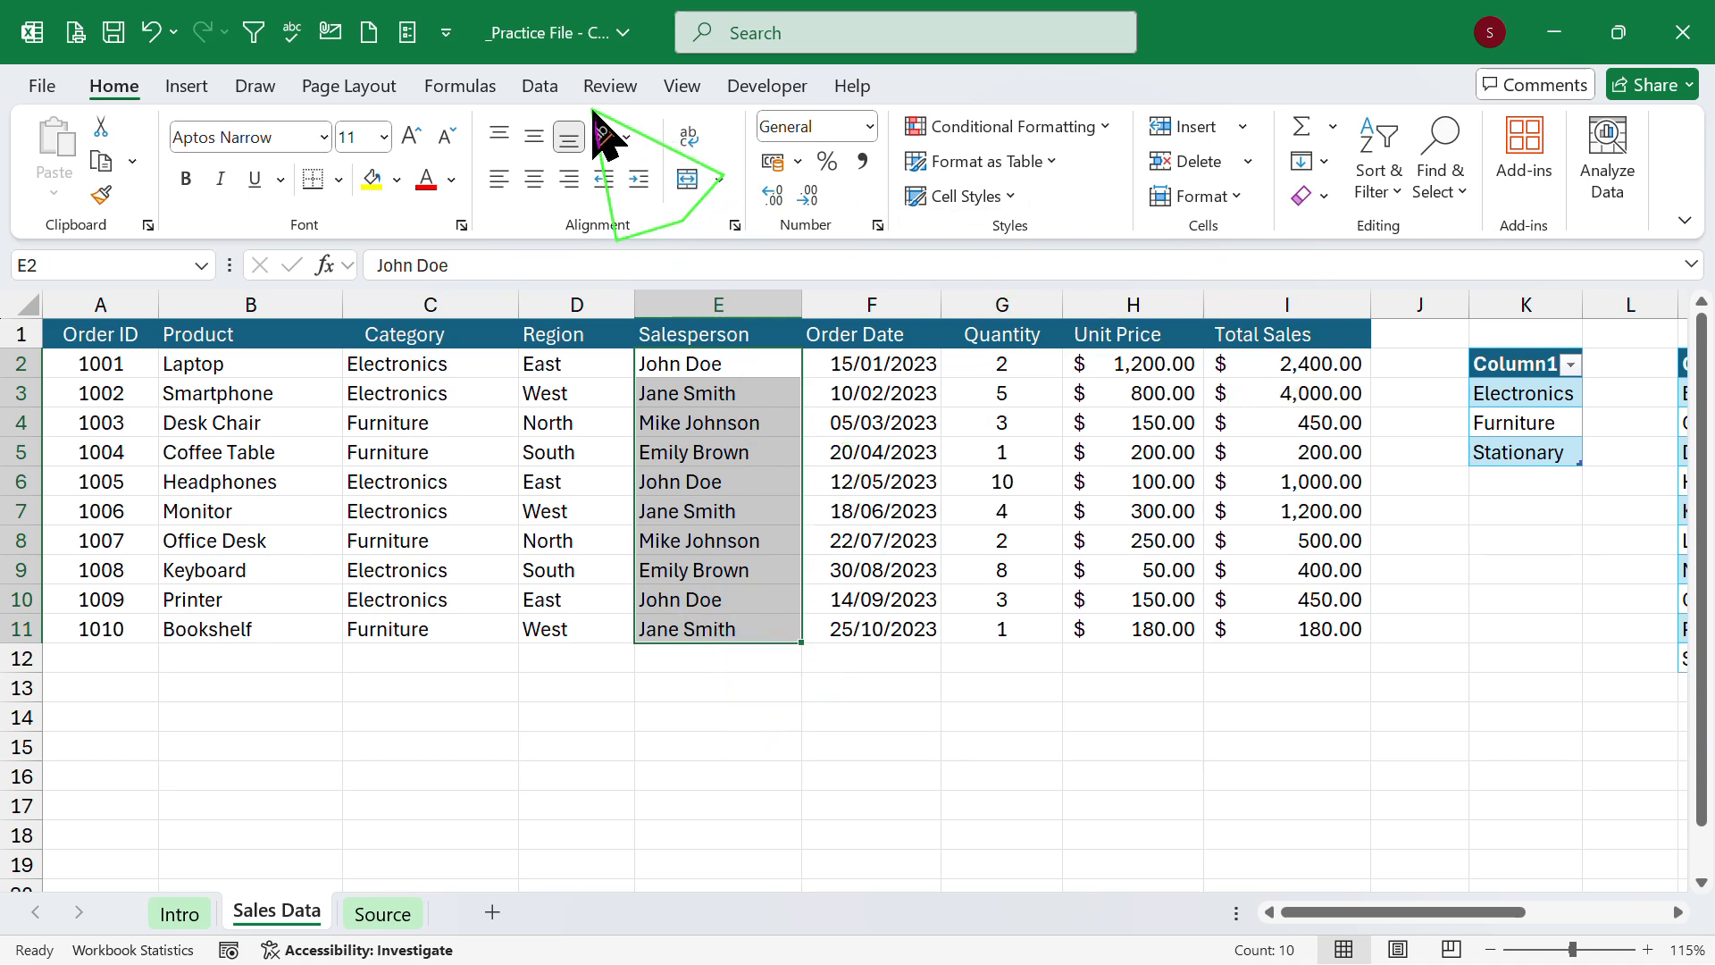
left_click(551, 89)
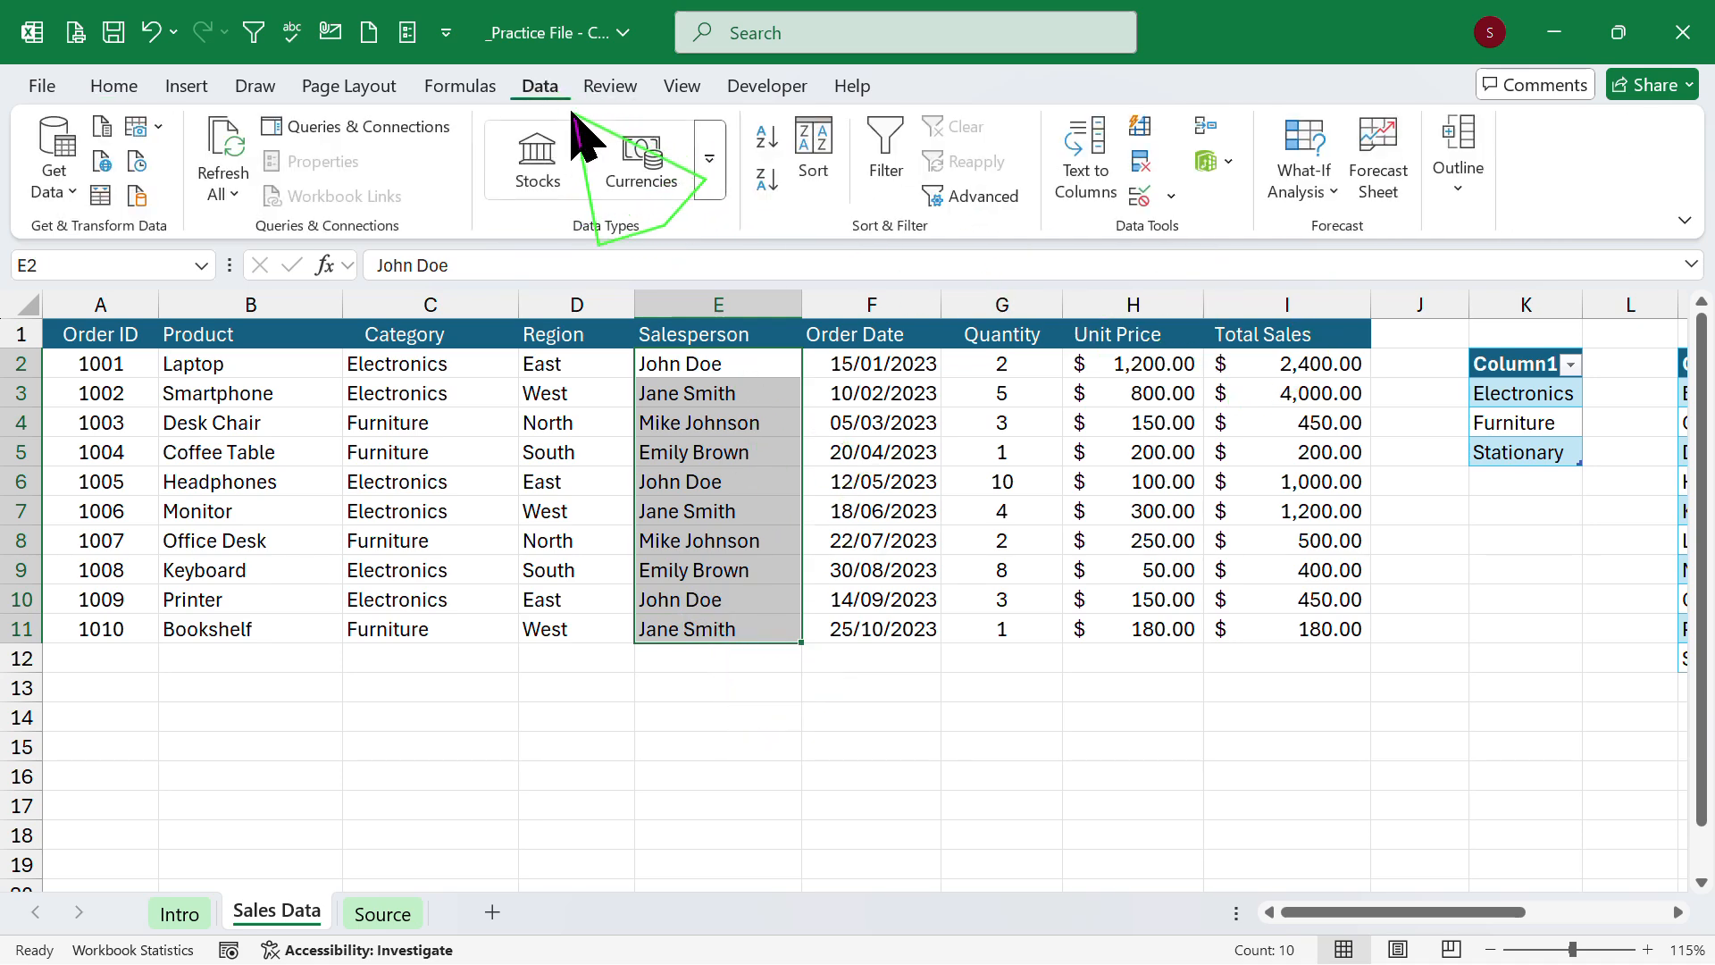
left_click(1141, 196)
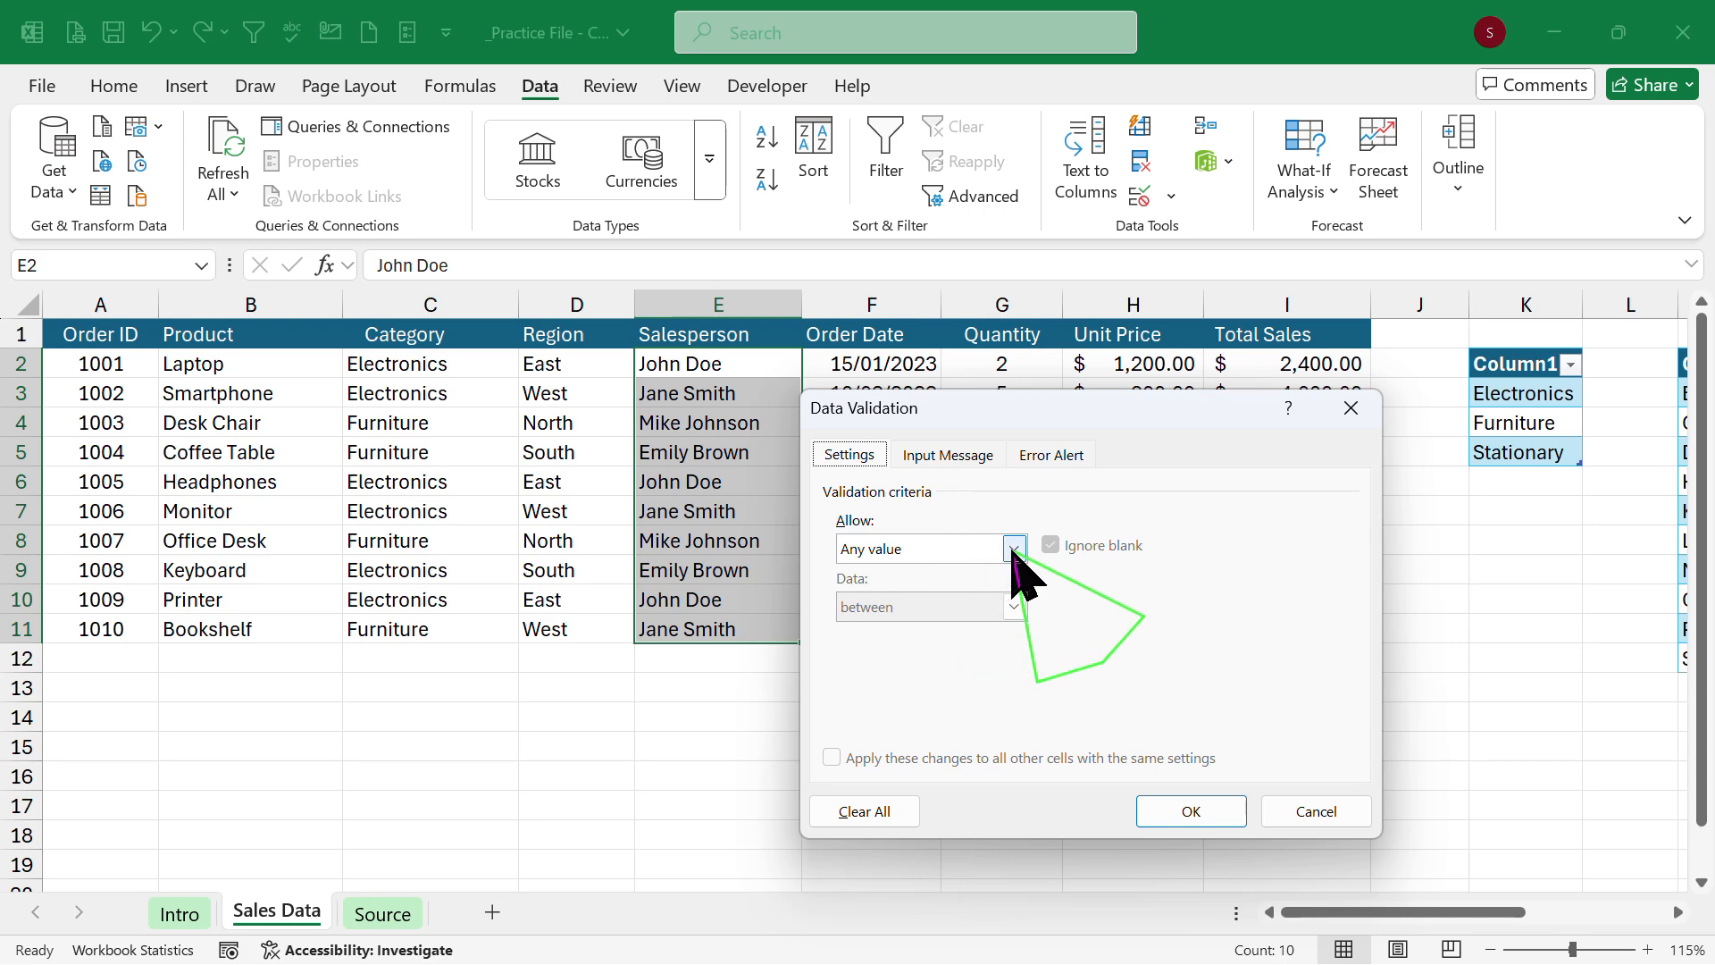
left_click(1015, 548)
left_click(862, 630)
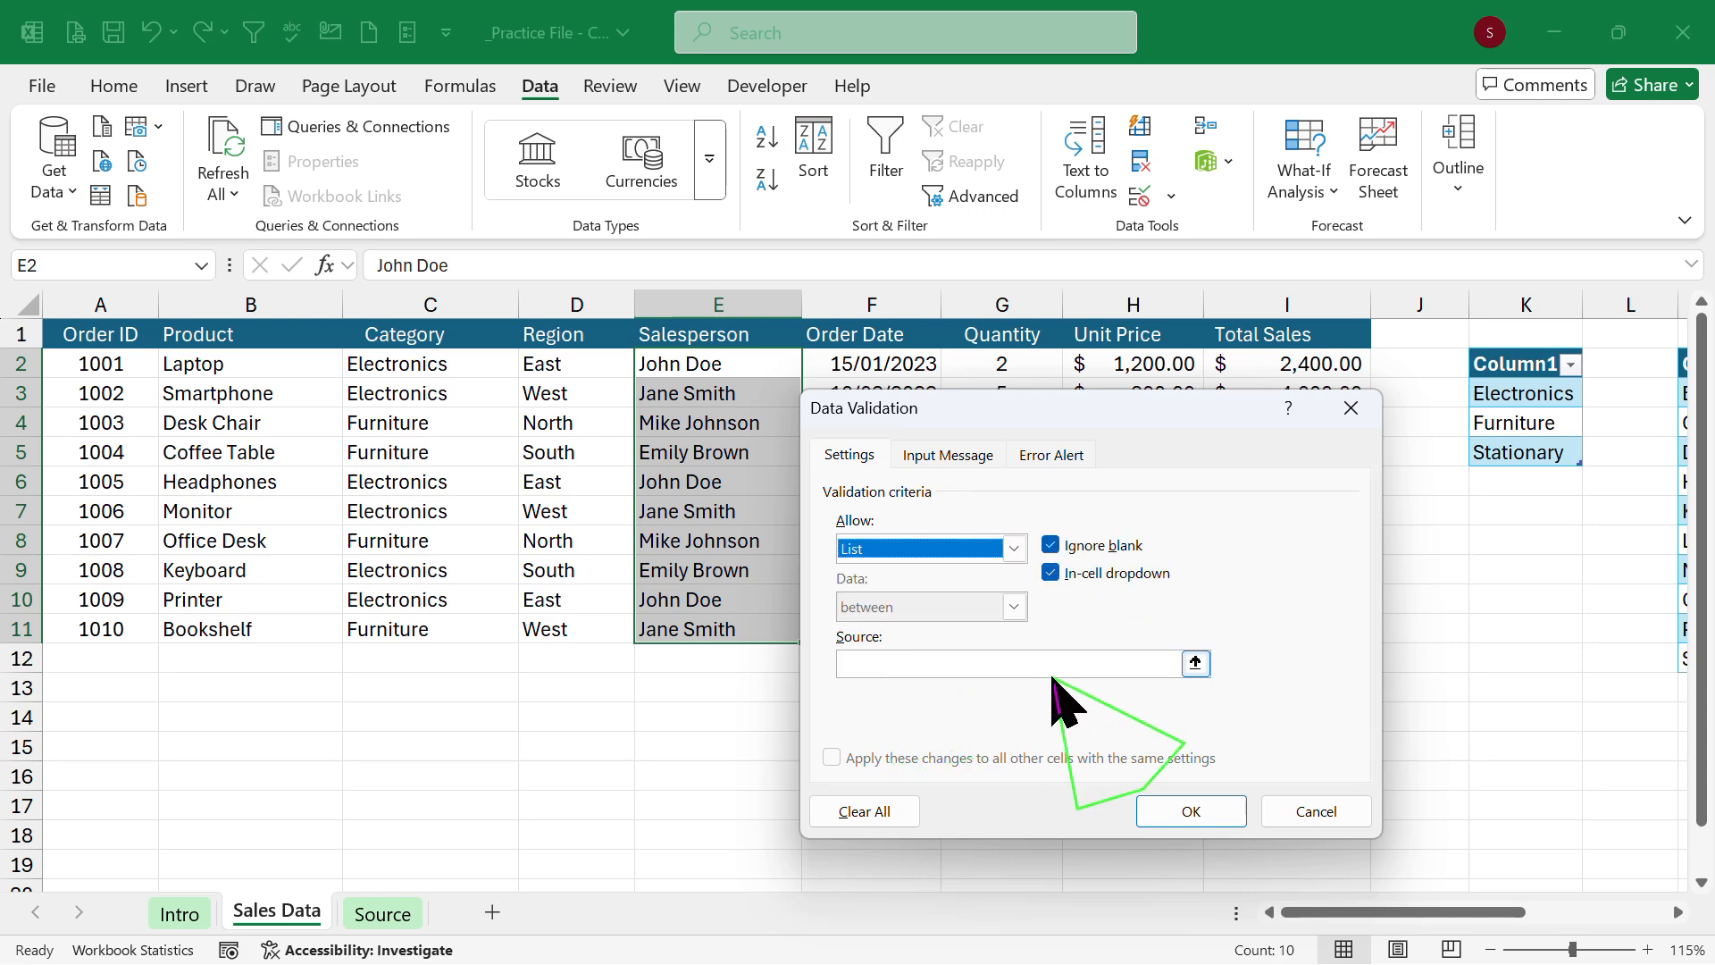
Set the validation list source to the unique salesperson entries Q3:Q6 and apply the rule.
left_click(1124, 662)
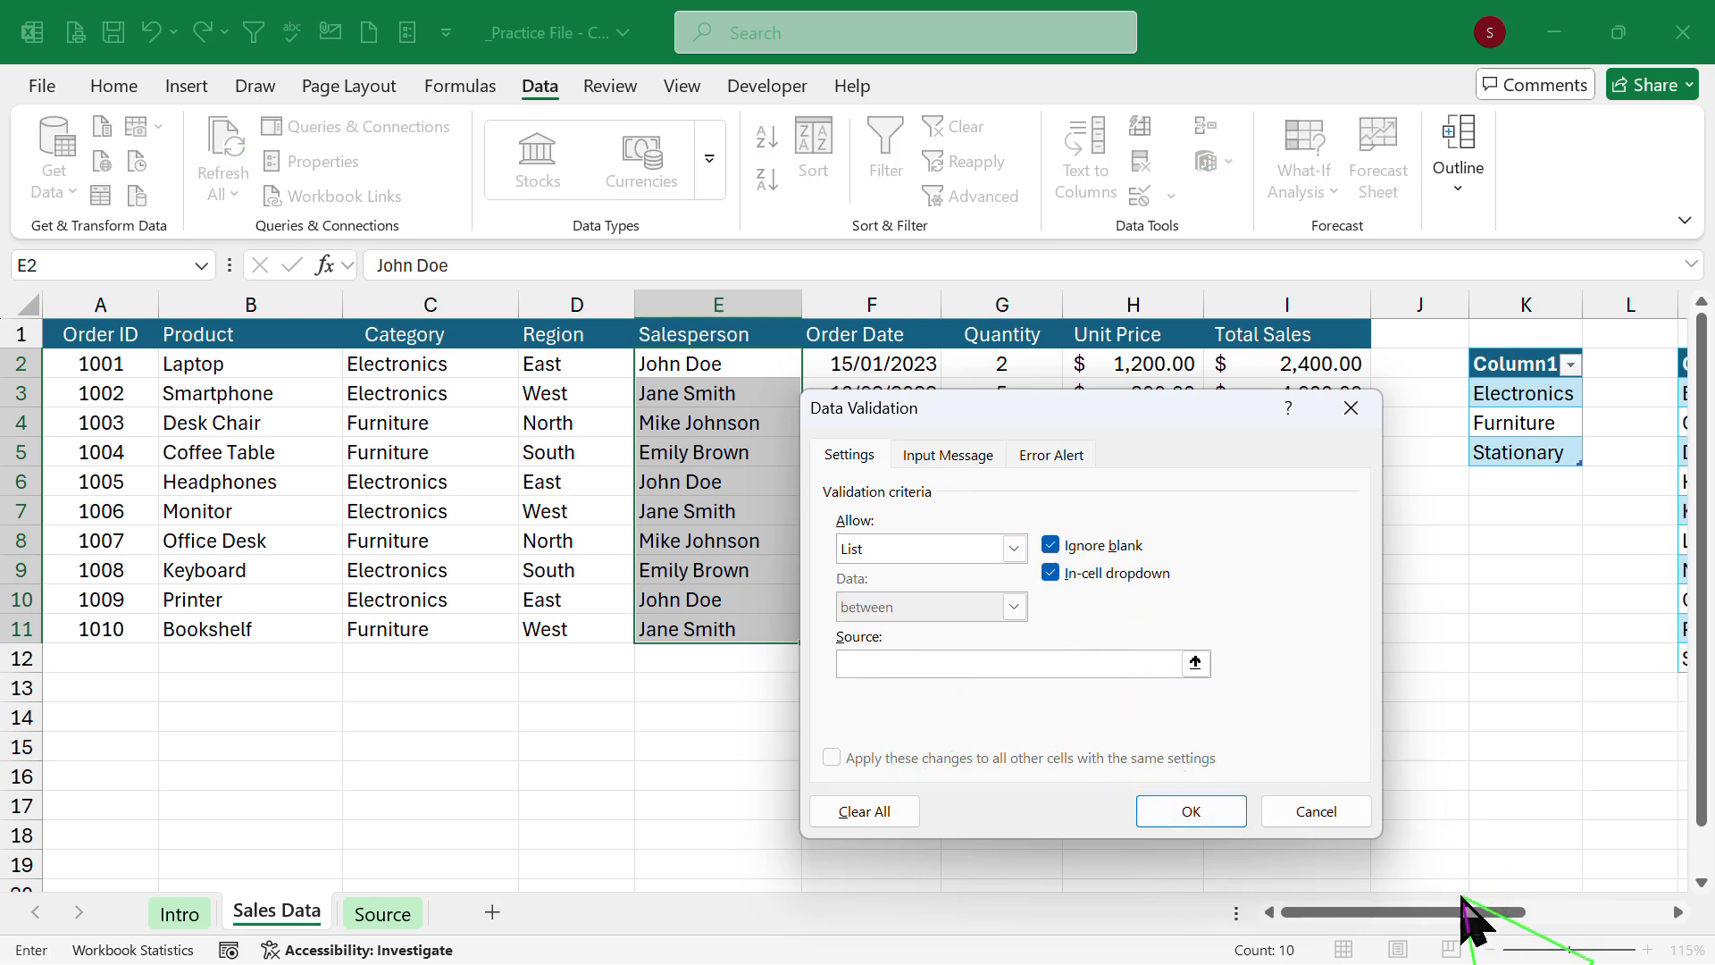
left_click(1454, 913)
left_click_drag(1454, 916, 1559, 915)
left_click_drag(1566, 393, 1579, 480)
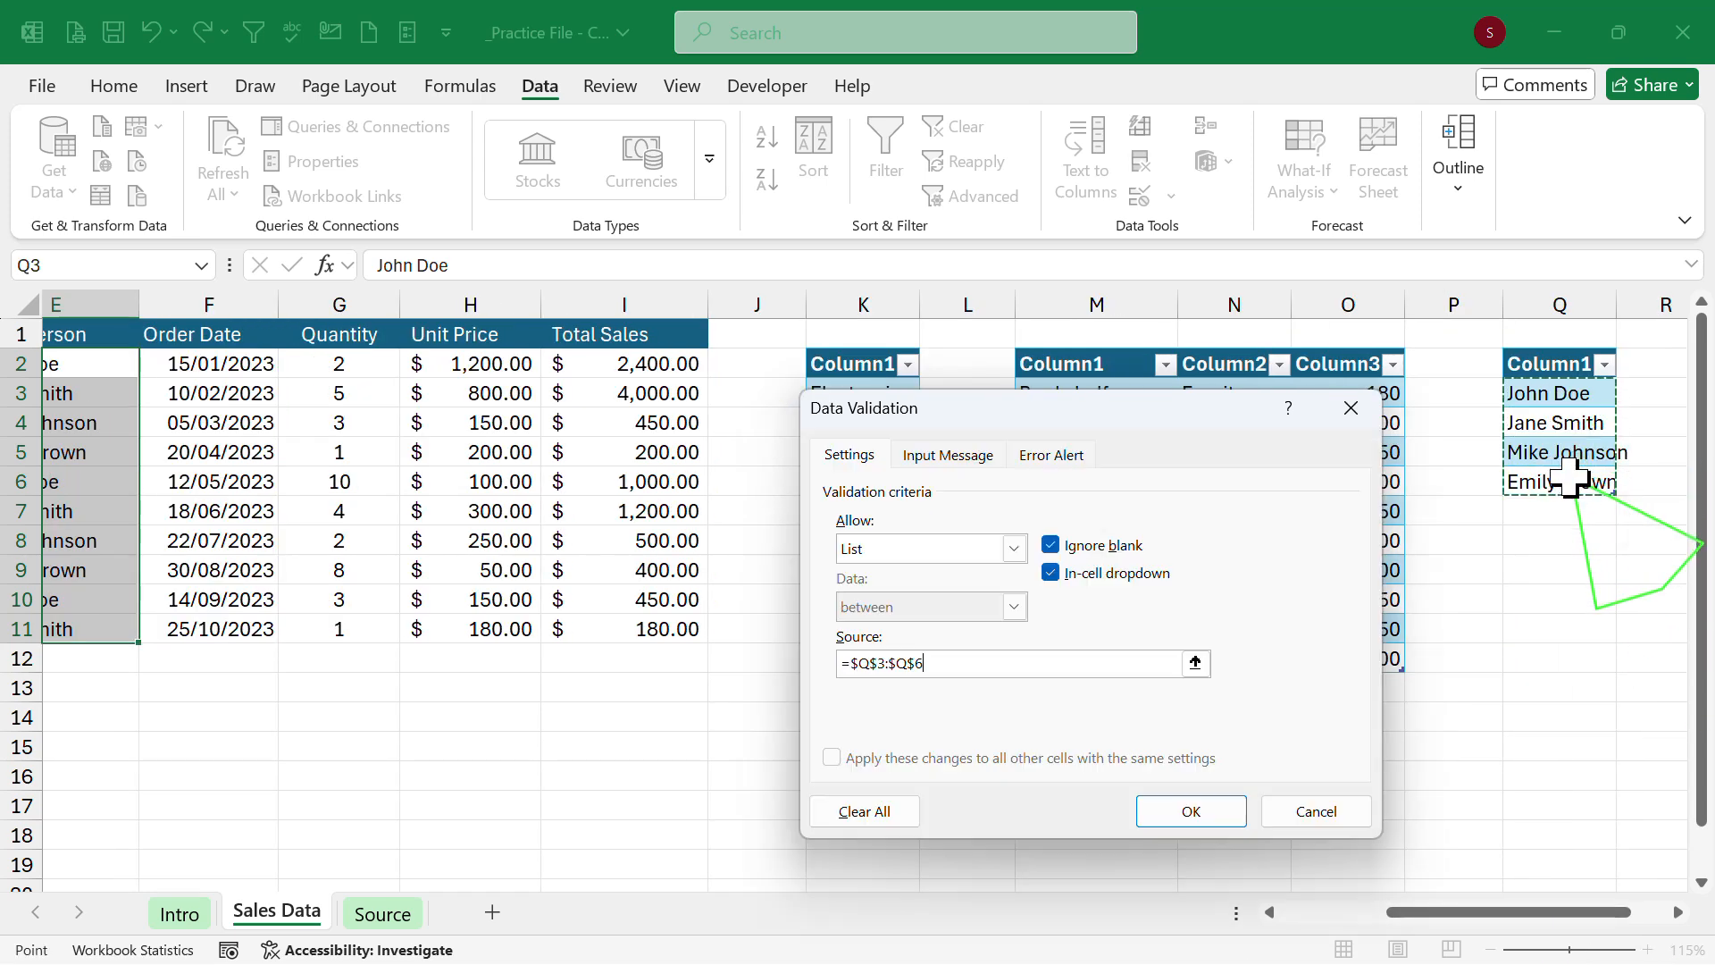
left_click(1193, 811)
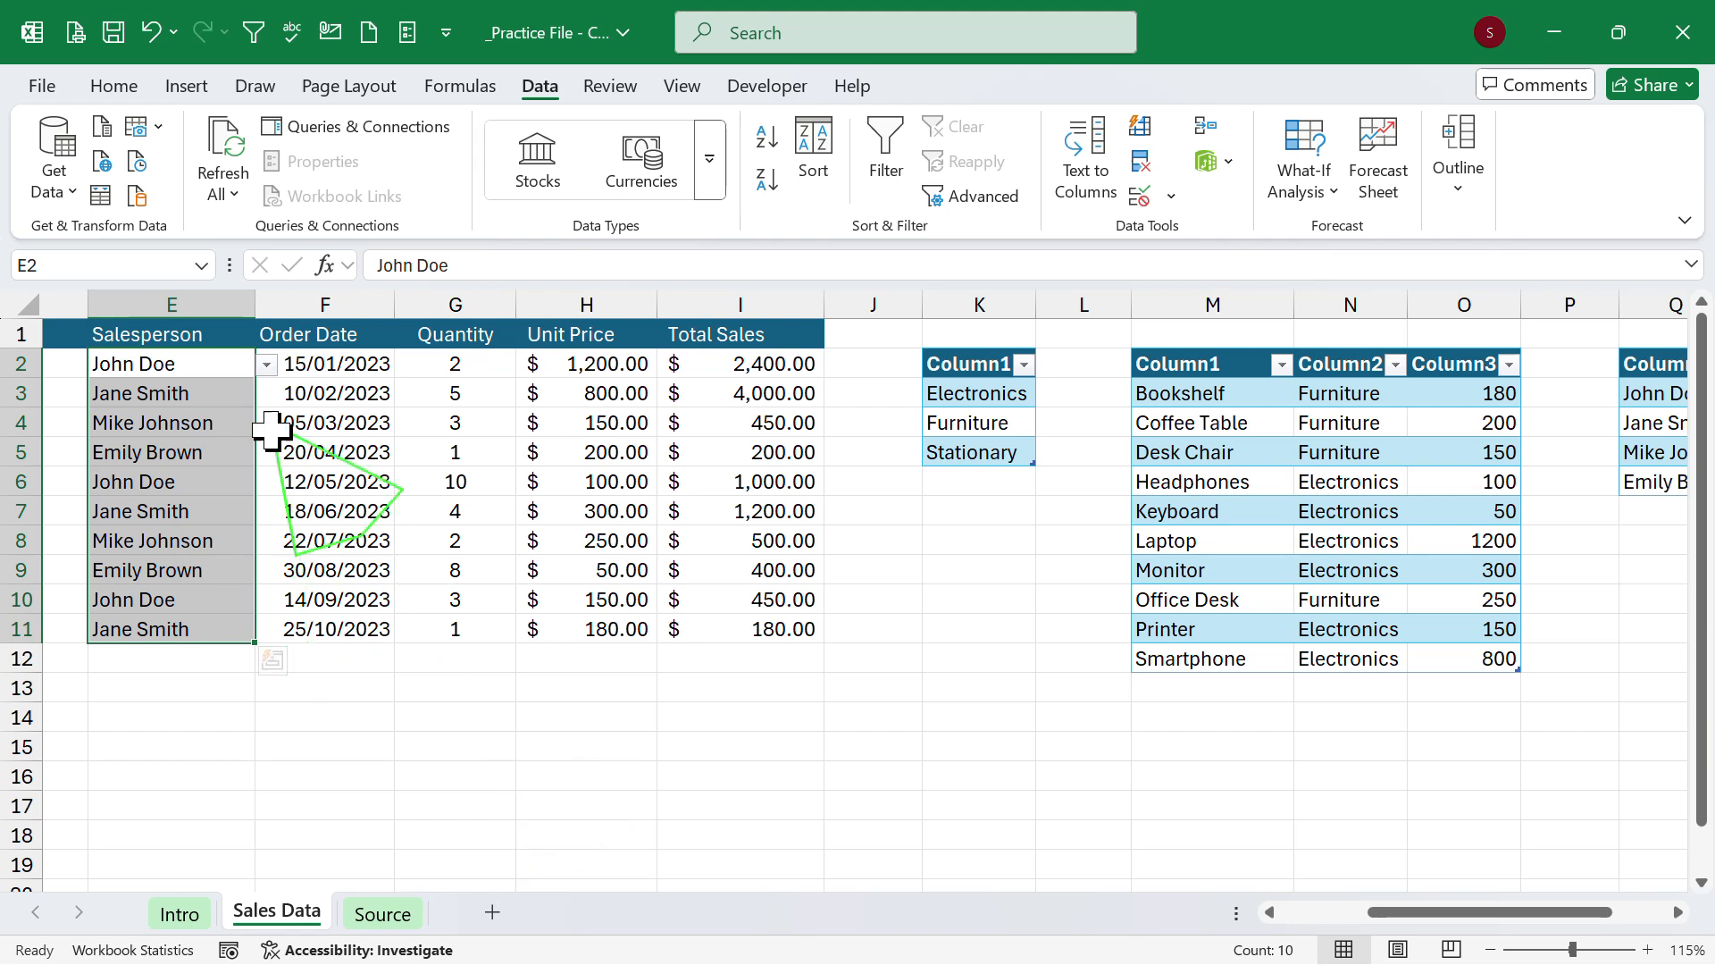
Copy Salesperson cell E11 and paste only its validation into the empty cells E12:E19.
left_click(184, 595)
left_click(184, 634)
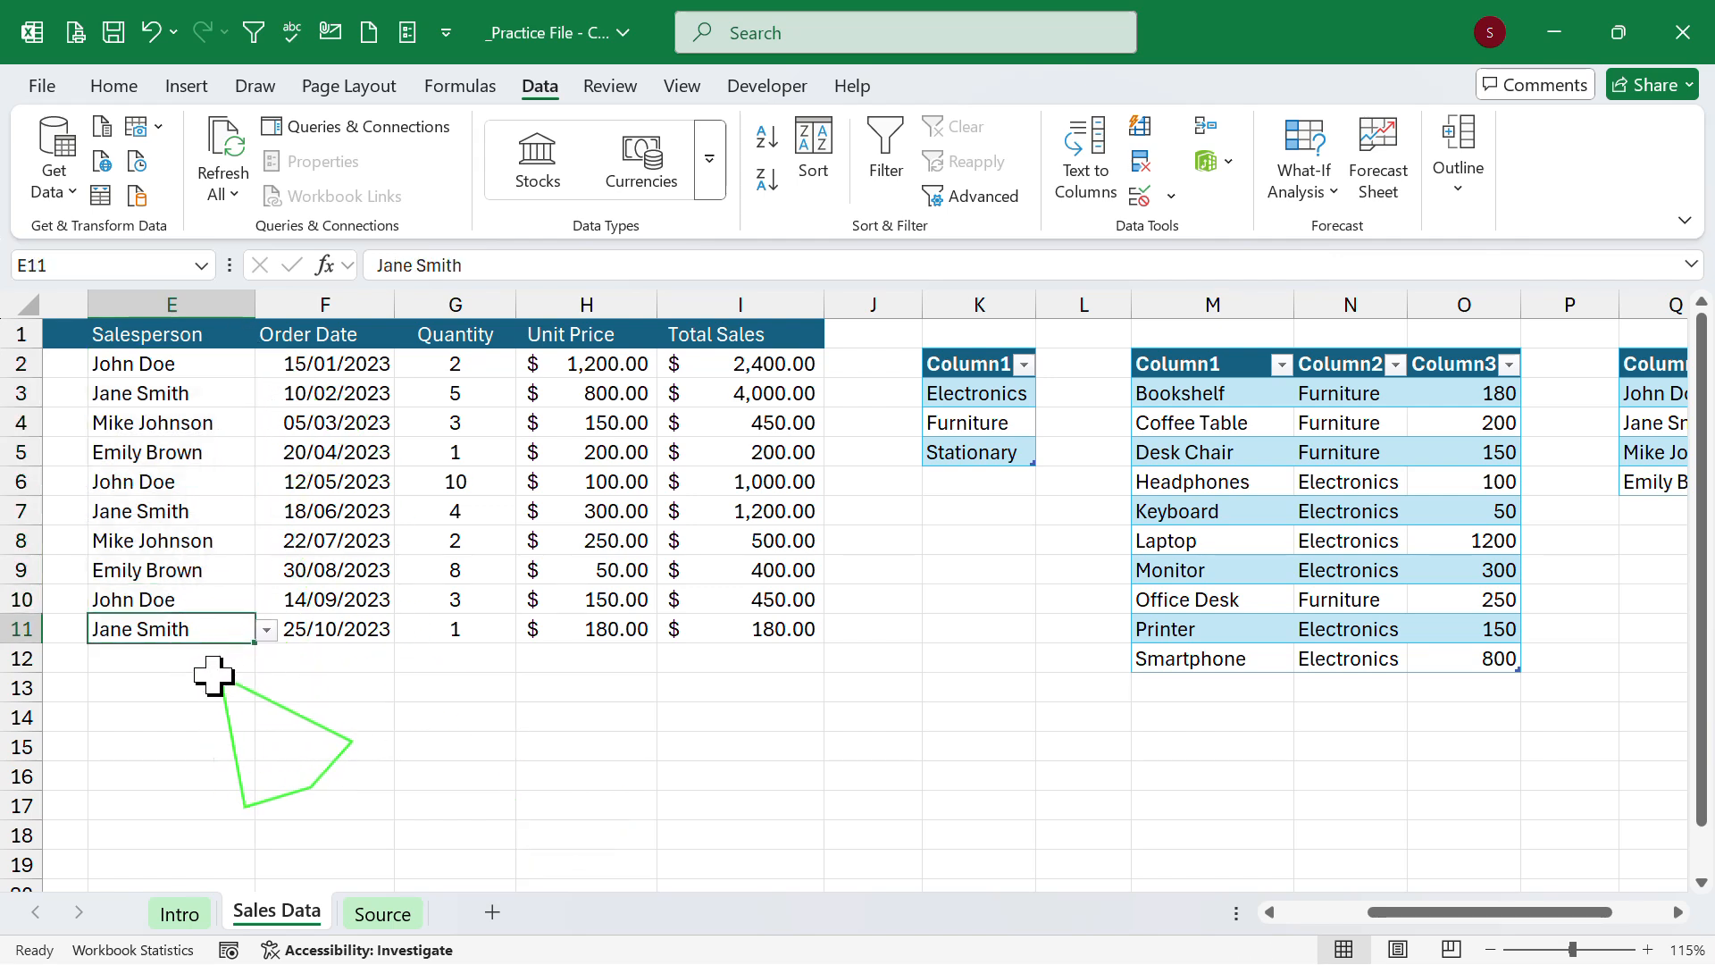
left_click_drag(190, 658, 187, 783)
left_click(198, 634)
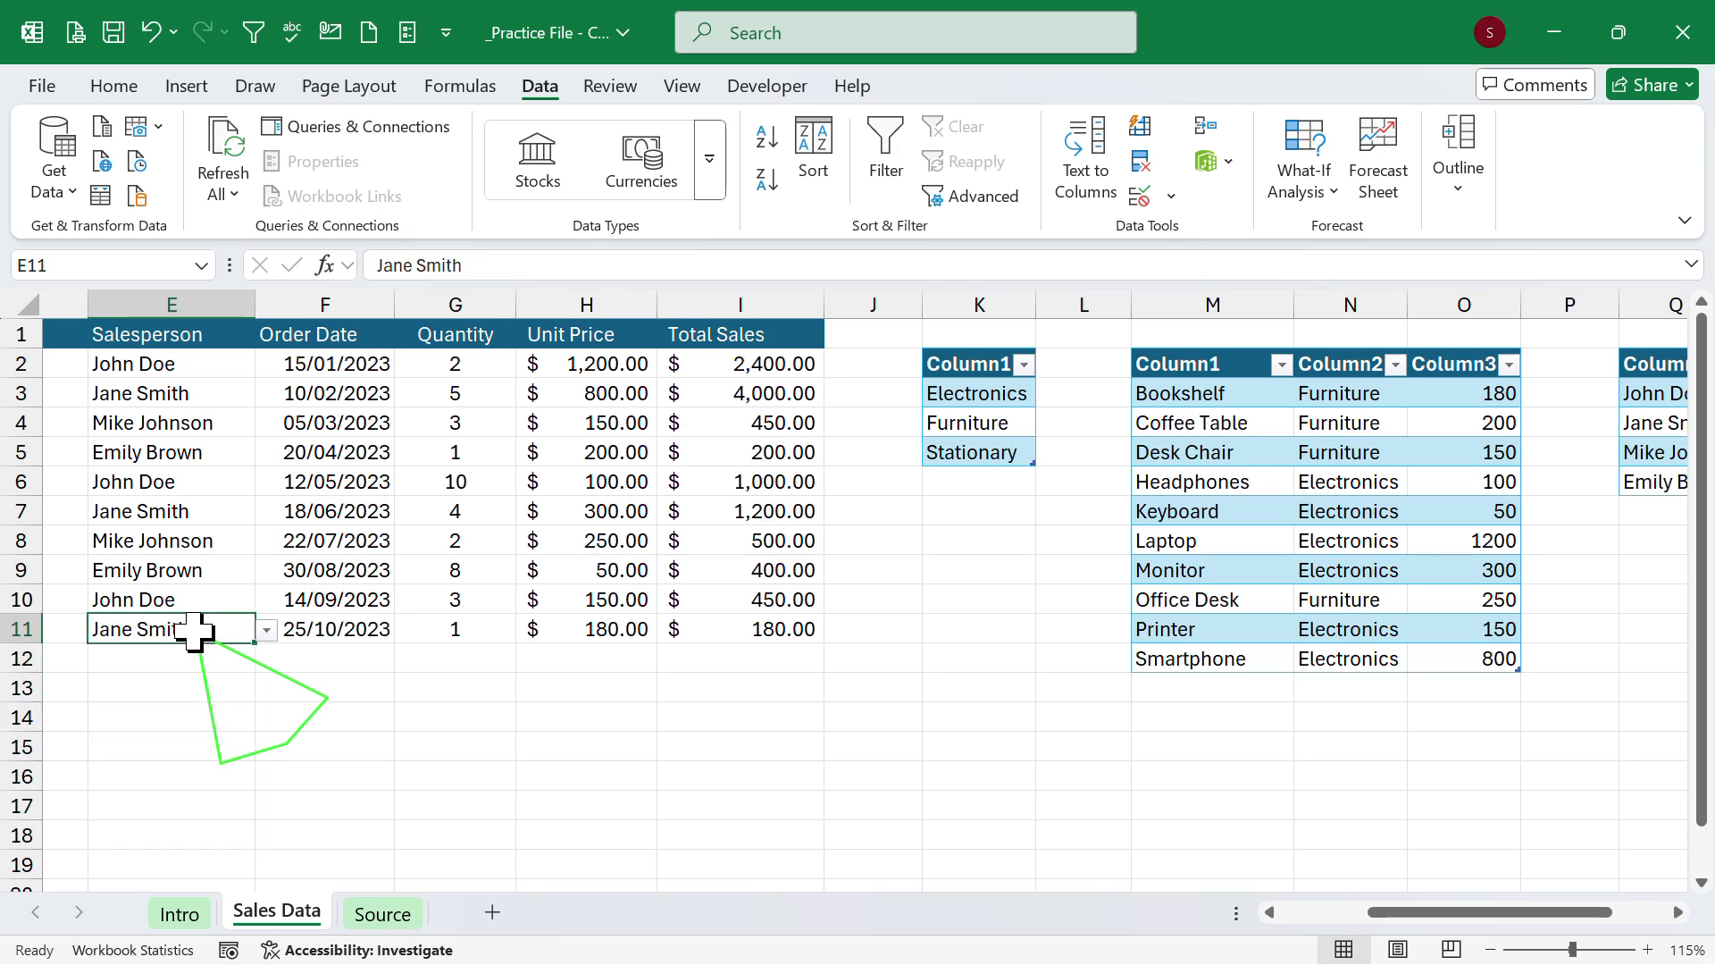
key("ctrl+c")
left_click_drag(184, 658, 176, 860)
right_click(188, 661)
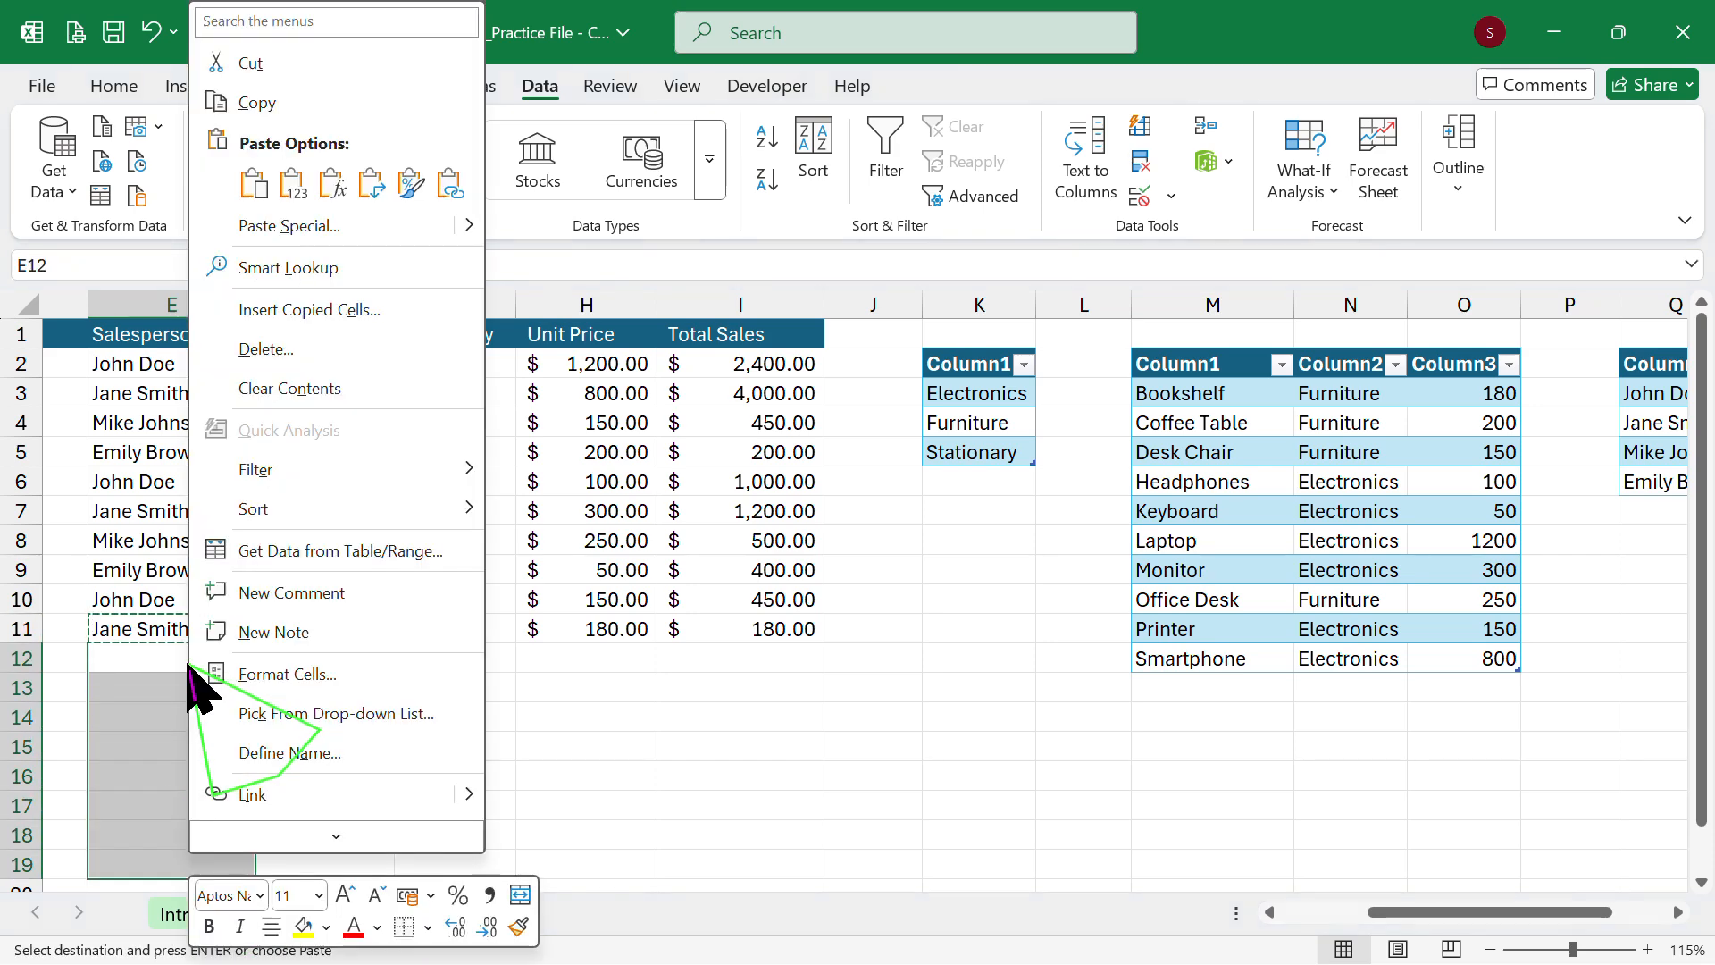
left_click(322, 228)
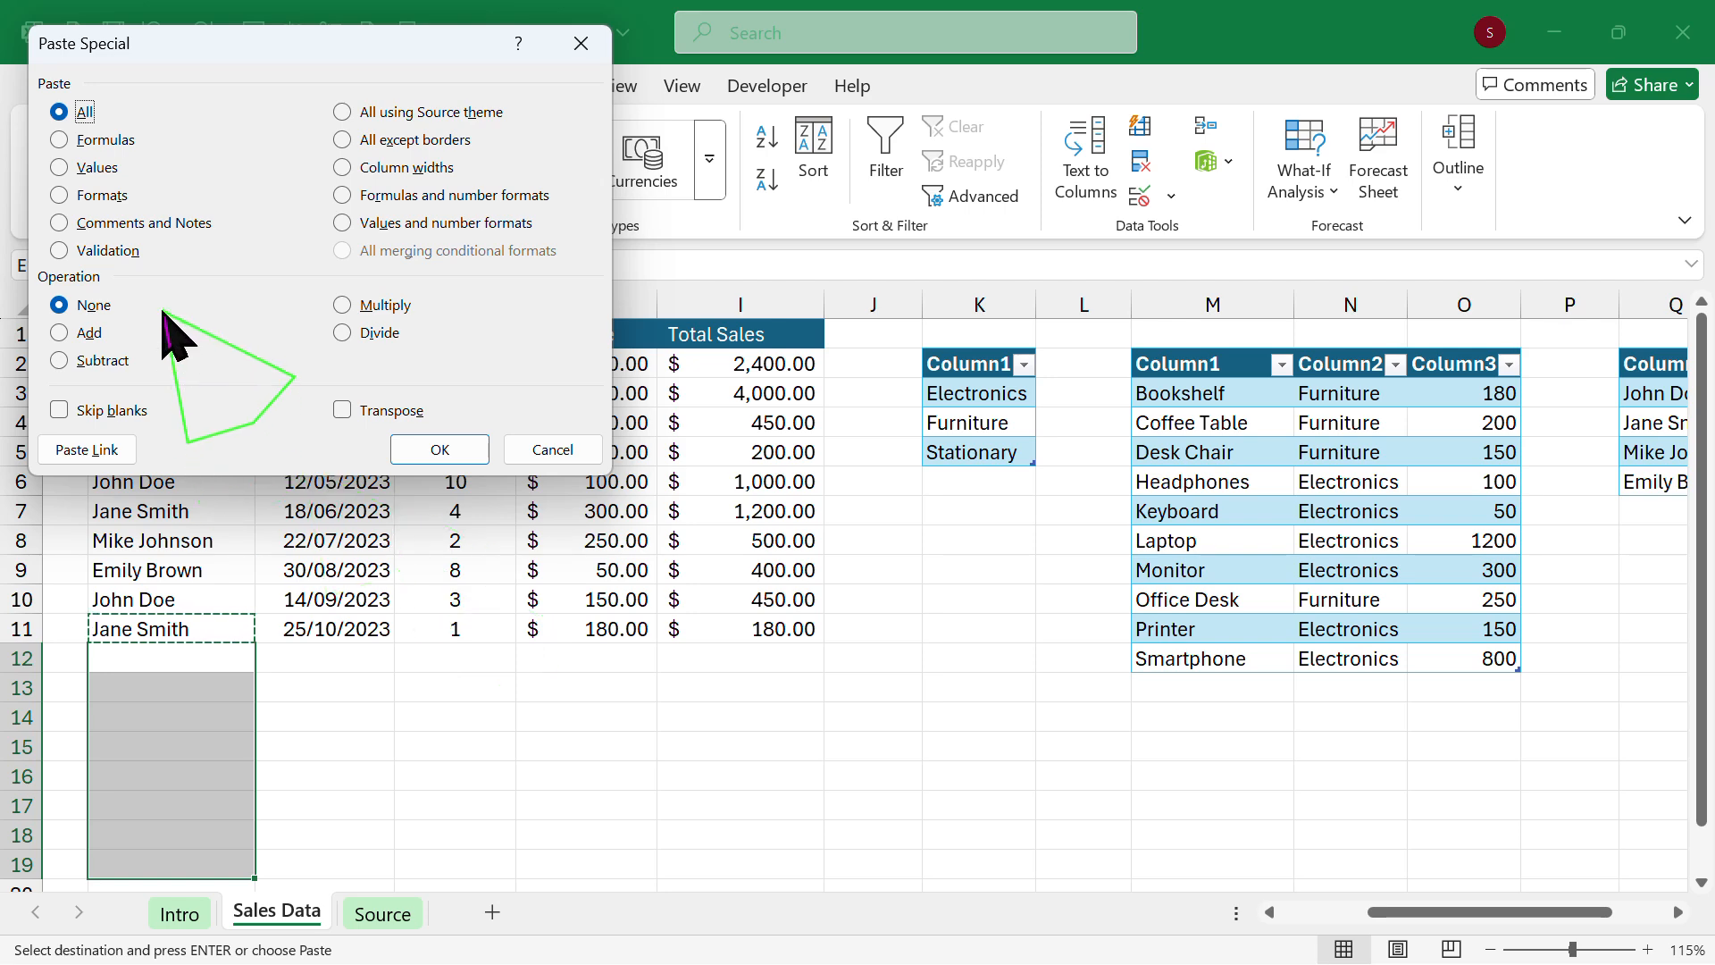
left_click(111, 257)
left_click(439, 450)
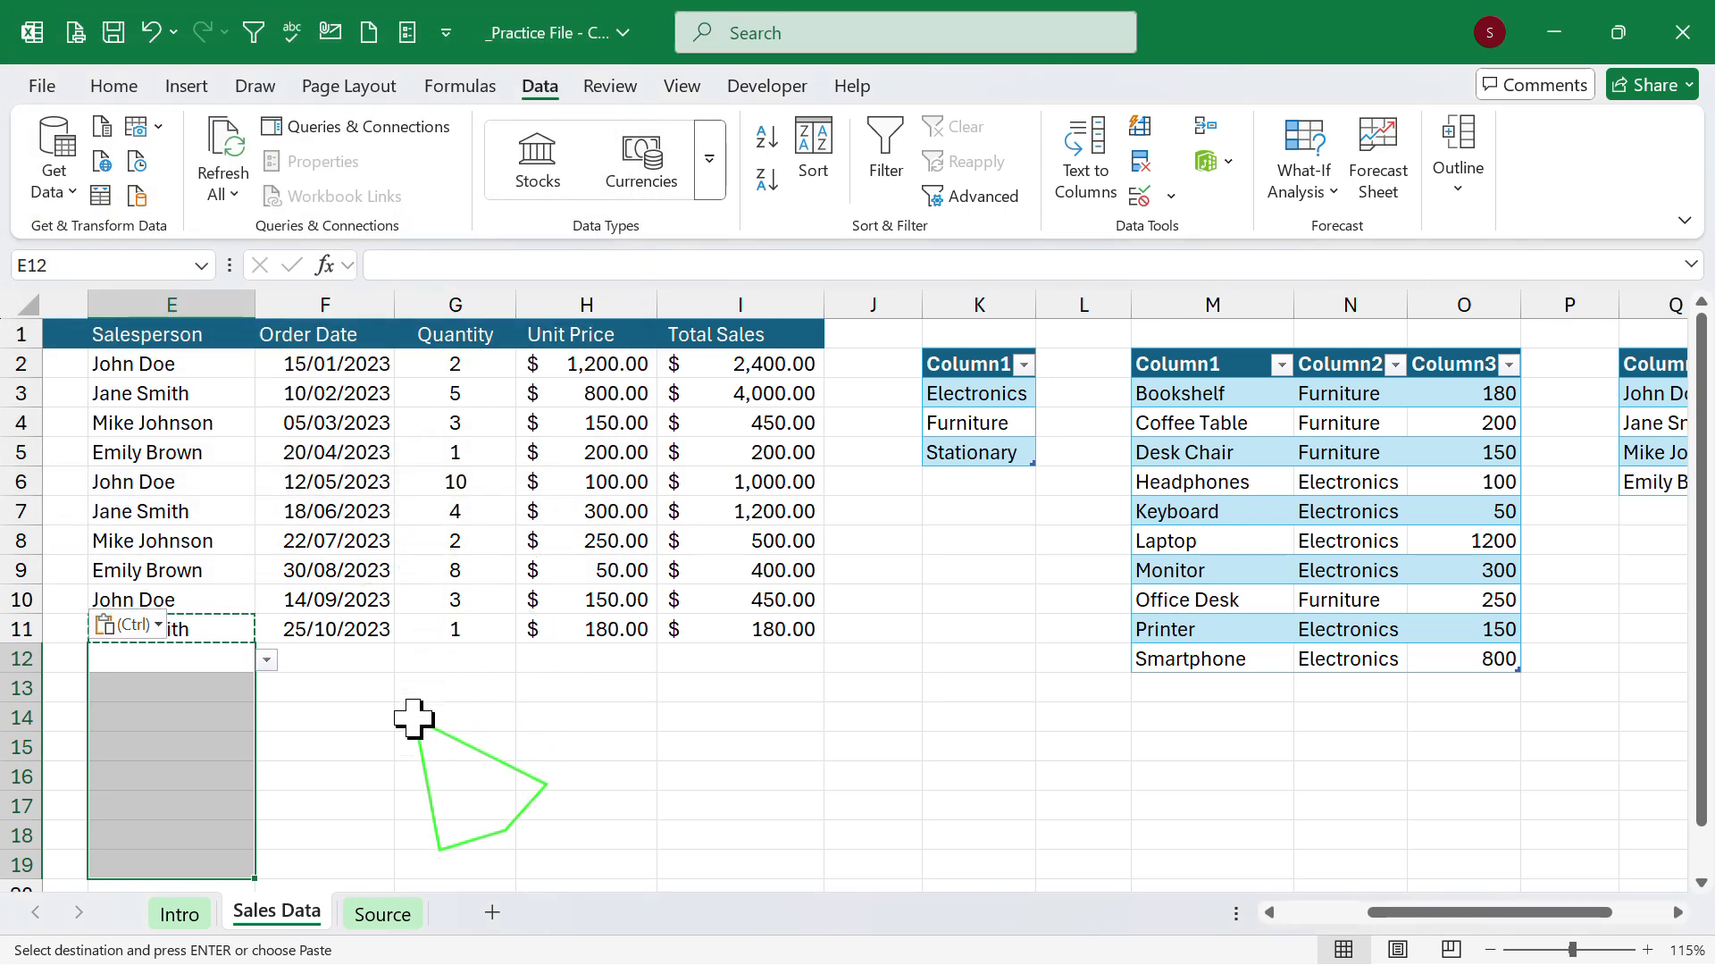
left_click(423, 717)
left_click(379, 666)
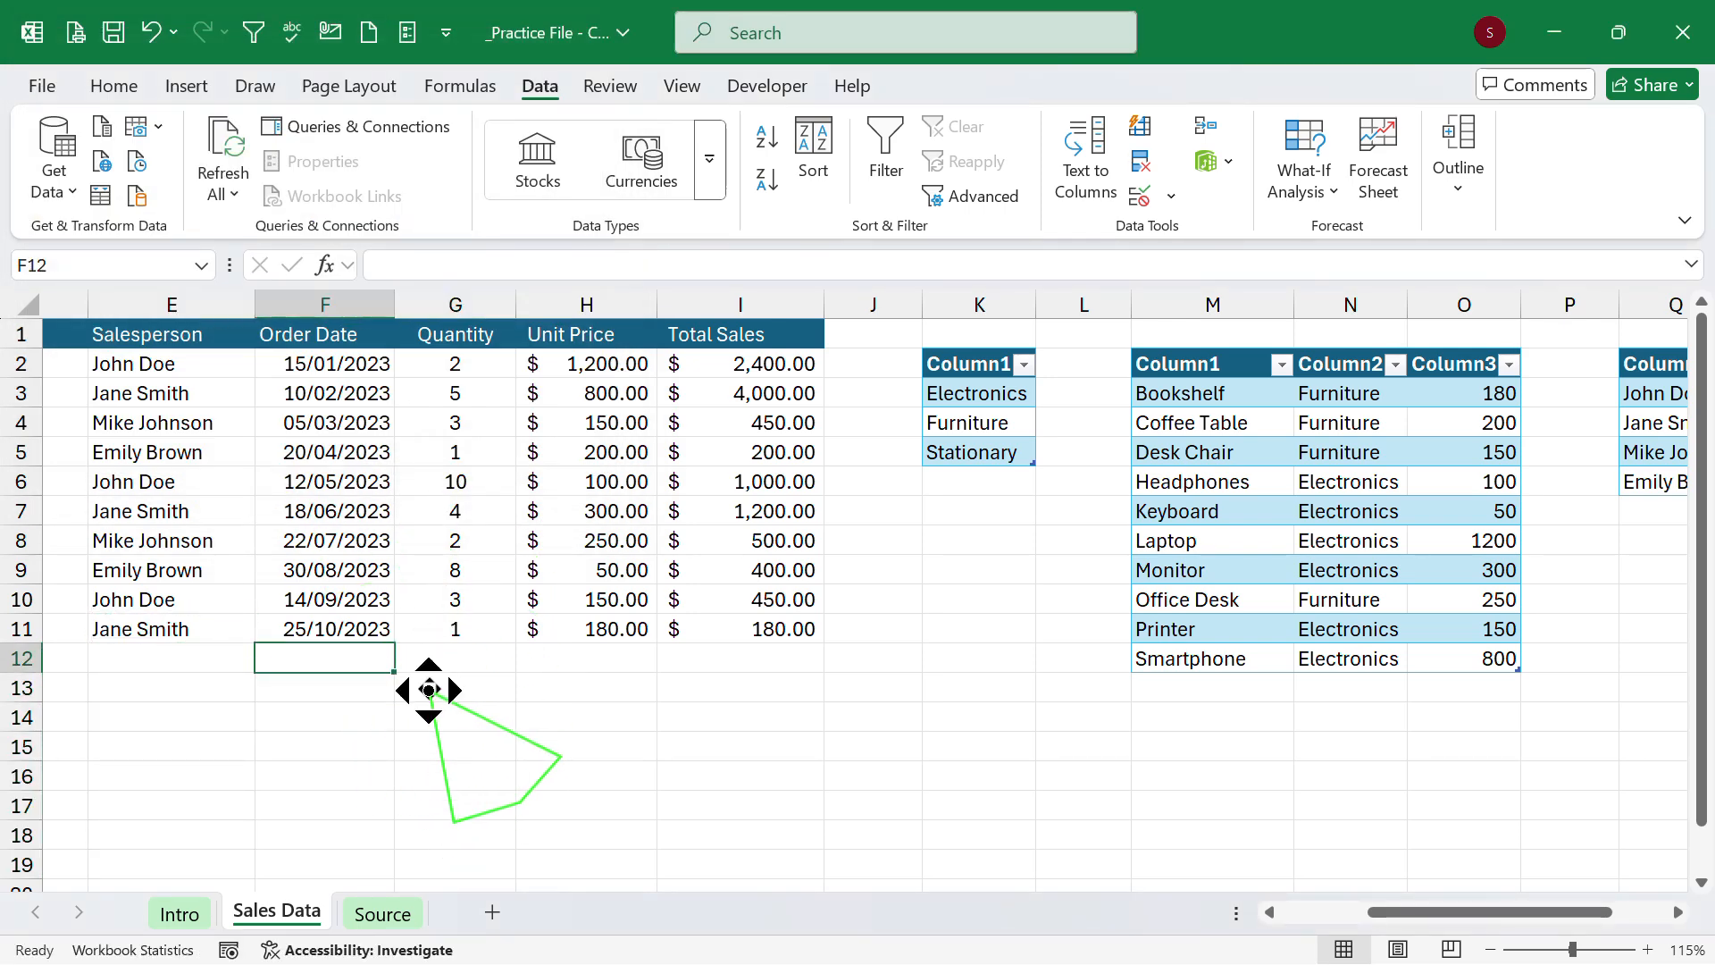
Review the empty entry row 12 across the sales columns from Order ID to Unit Price.
scroll(430, 688, "left", 3)
scroll(430, 688, "left", 2)
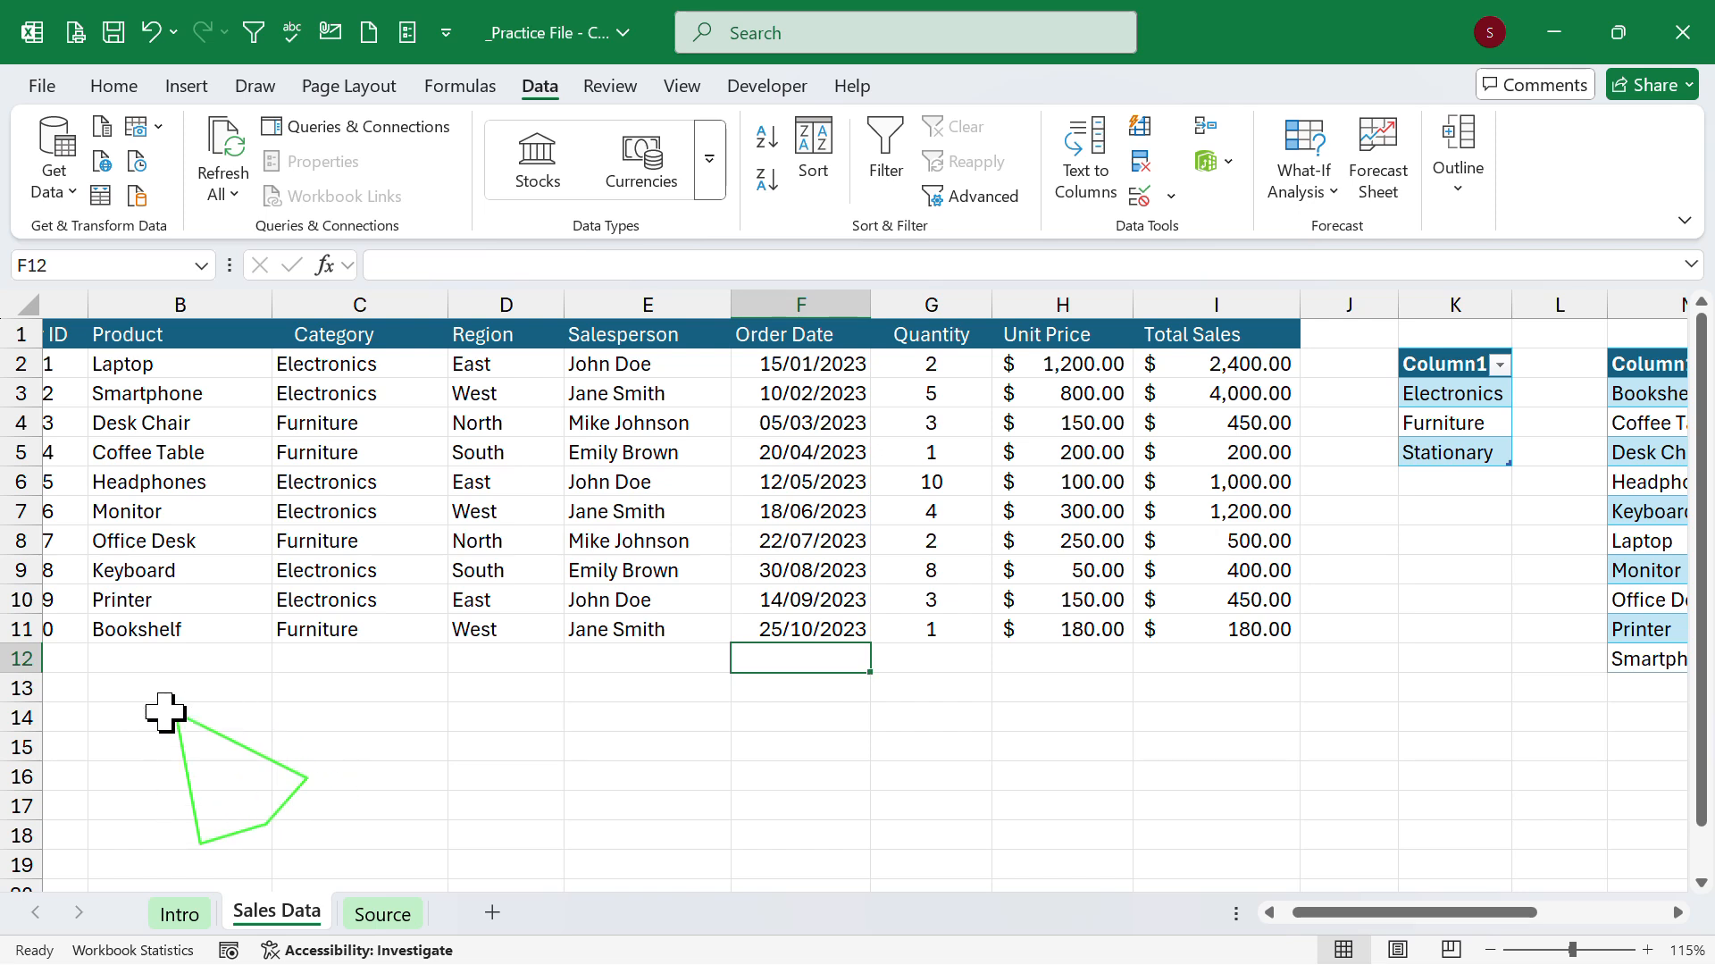
left_click(206, 663)
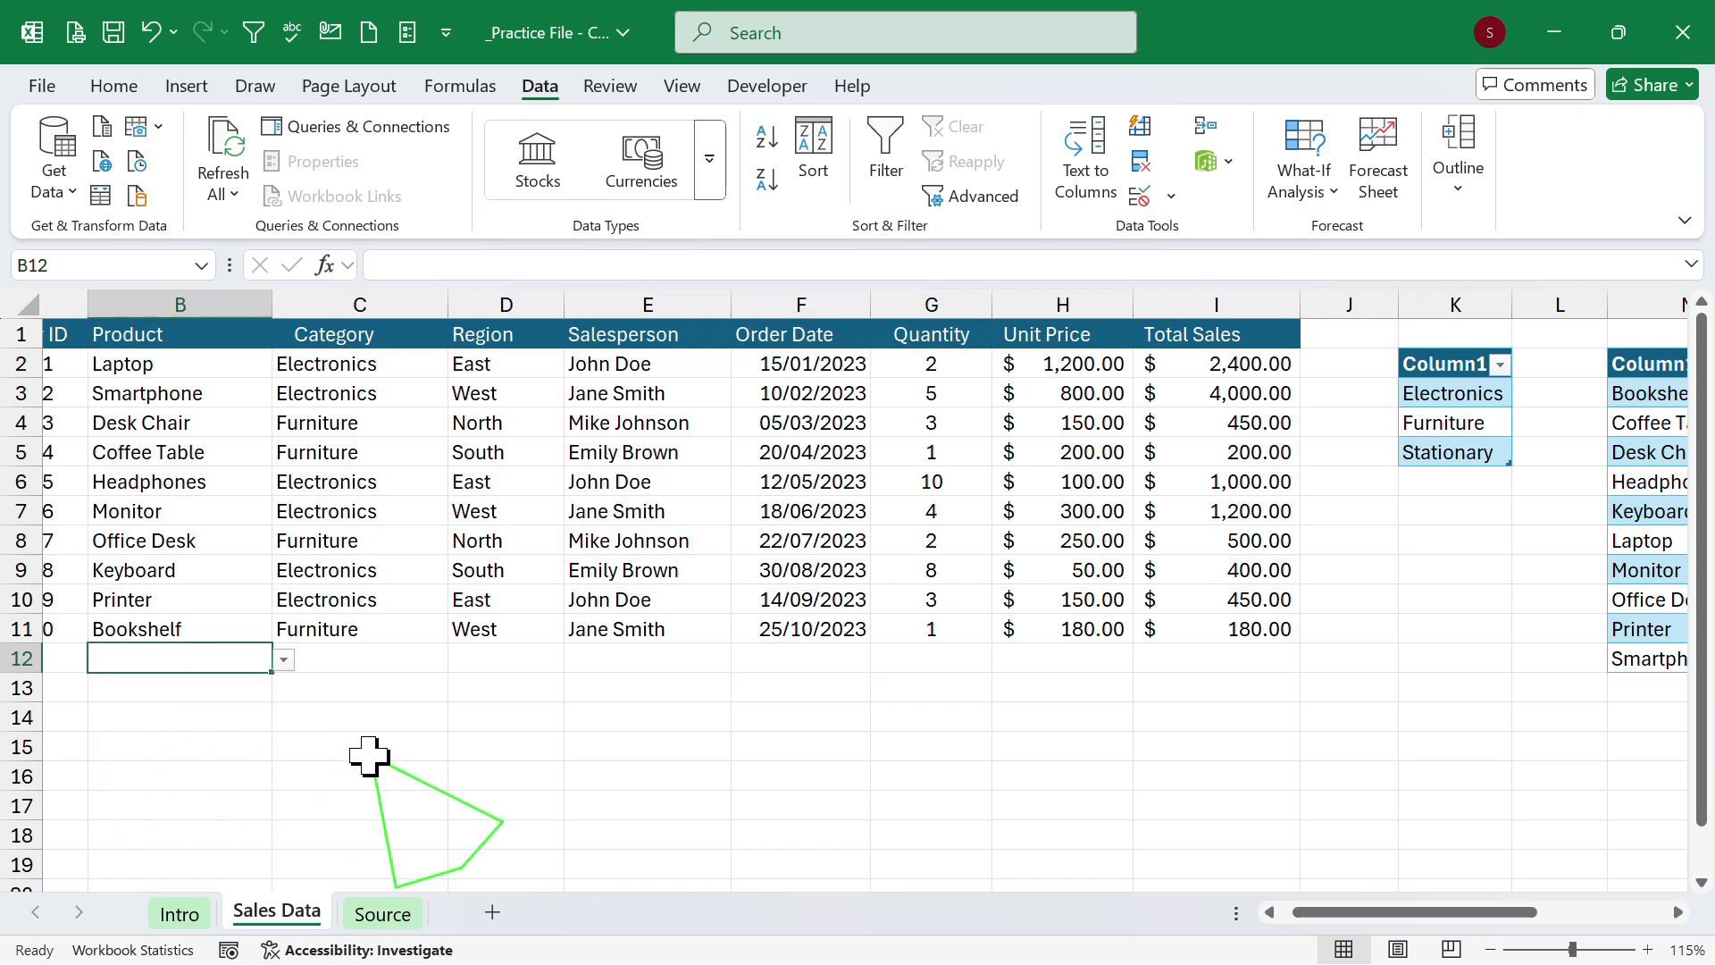
key("Left")
key("Right")
key("Right")
key("Right")
key("Right")
key("Right")
key("Right")
key("Right")
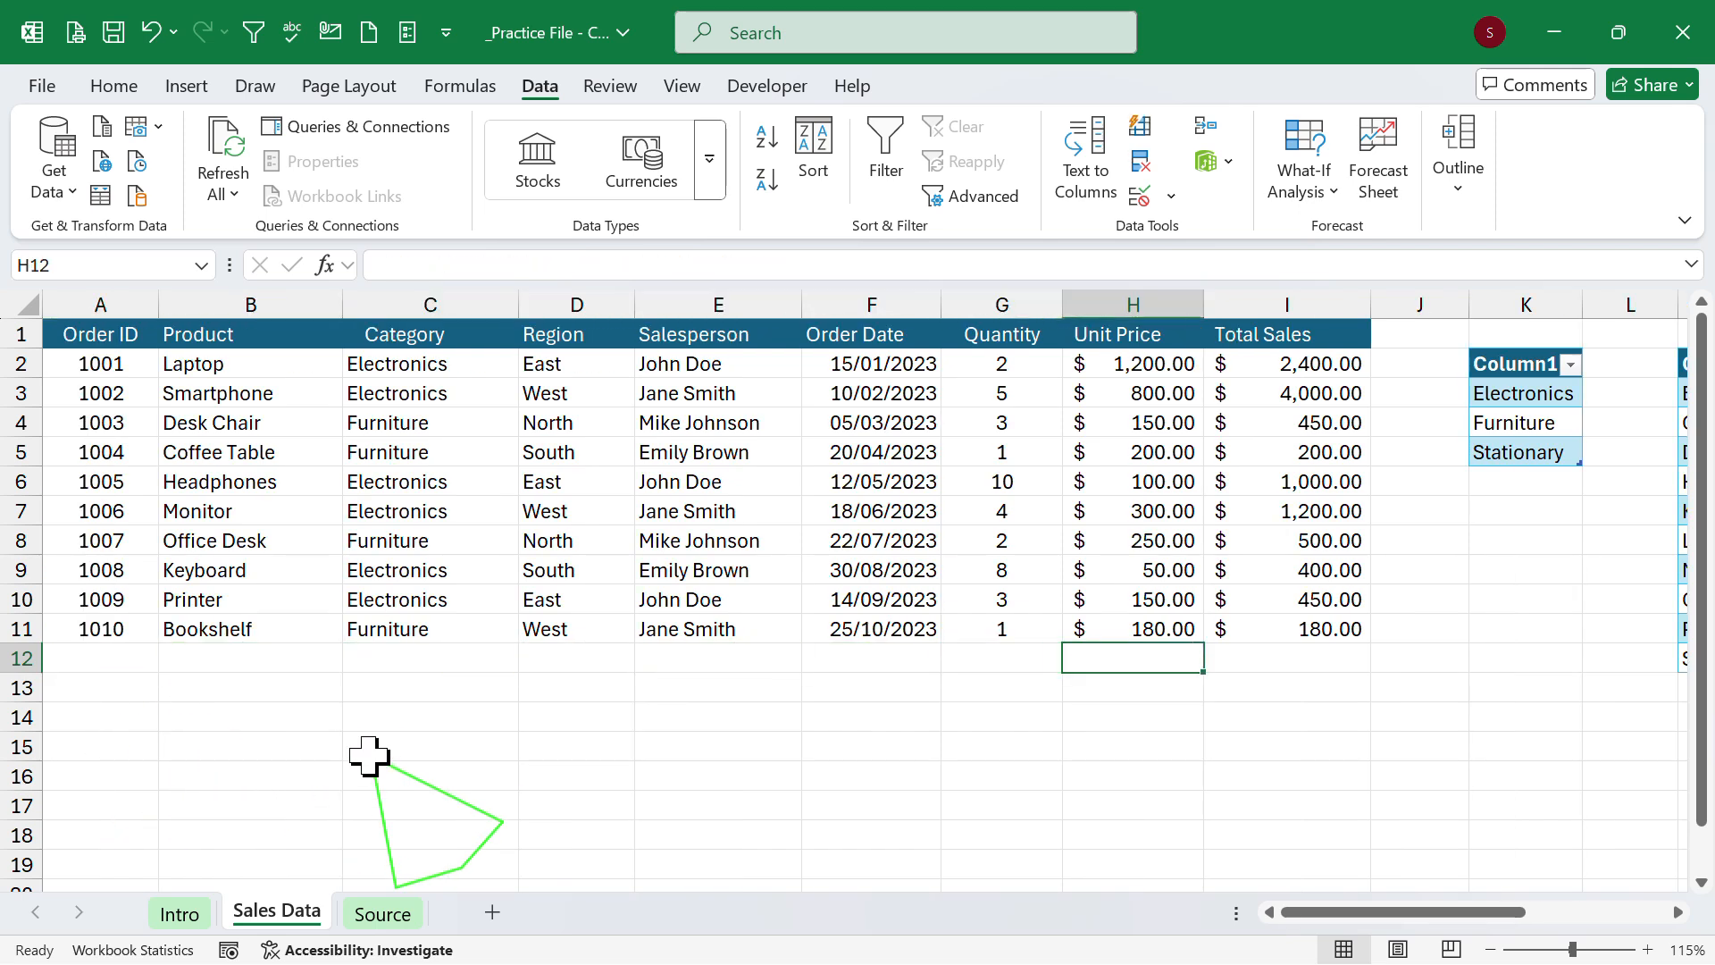
Look over the helper tables beside the sales data, from the category list to the salesperson list.
left_click(1524, 479)
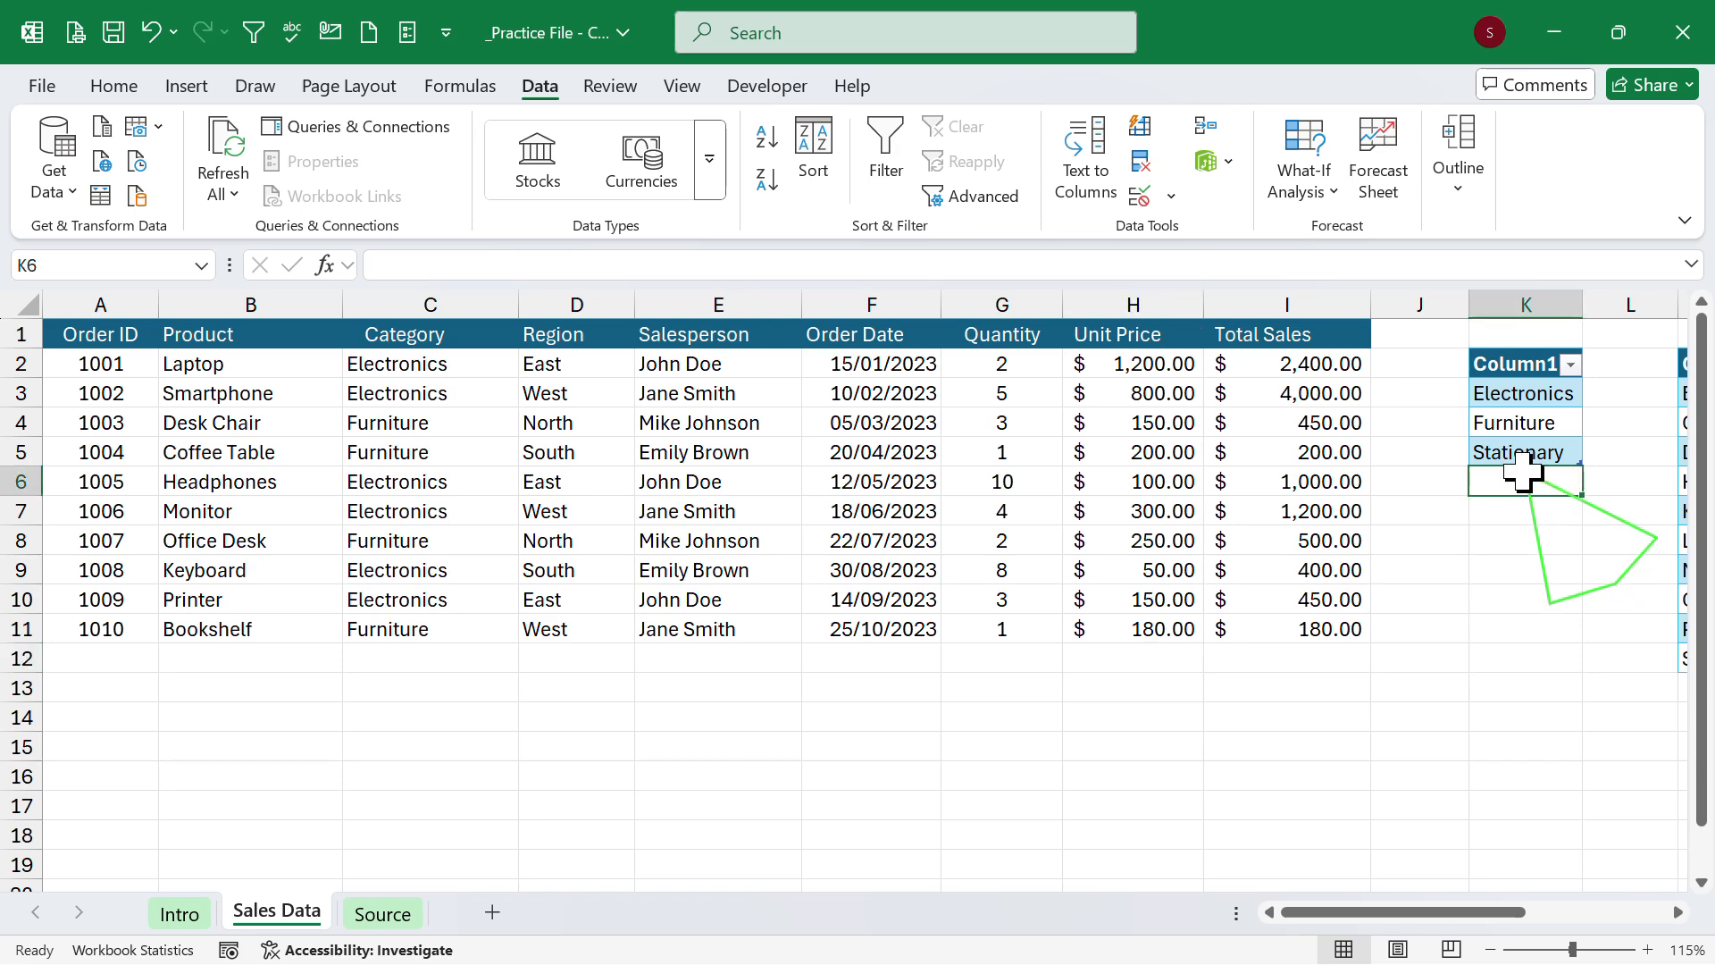
left_click(1524, 454)
key("Right")
key("Right")
key("Right")
key("Right")
key("Right")
key("Right")
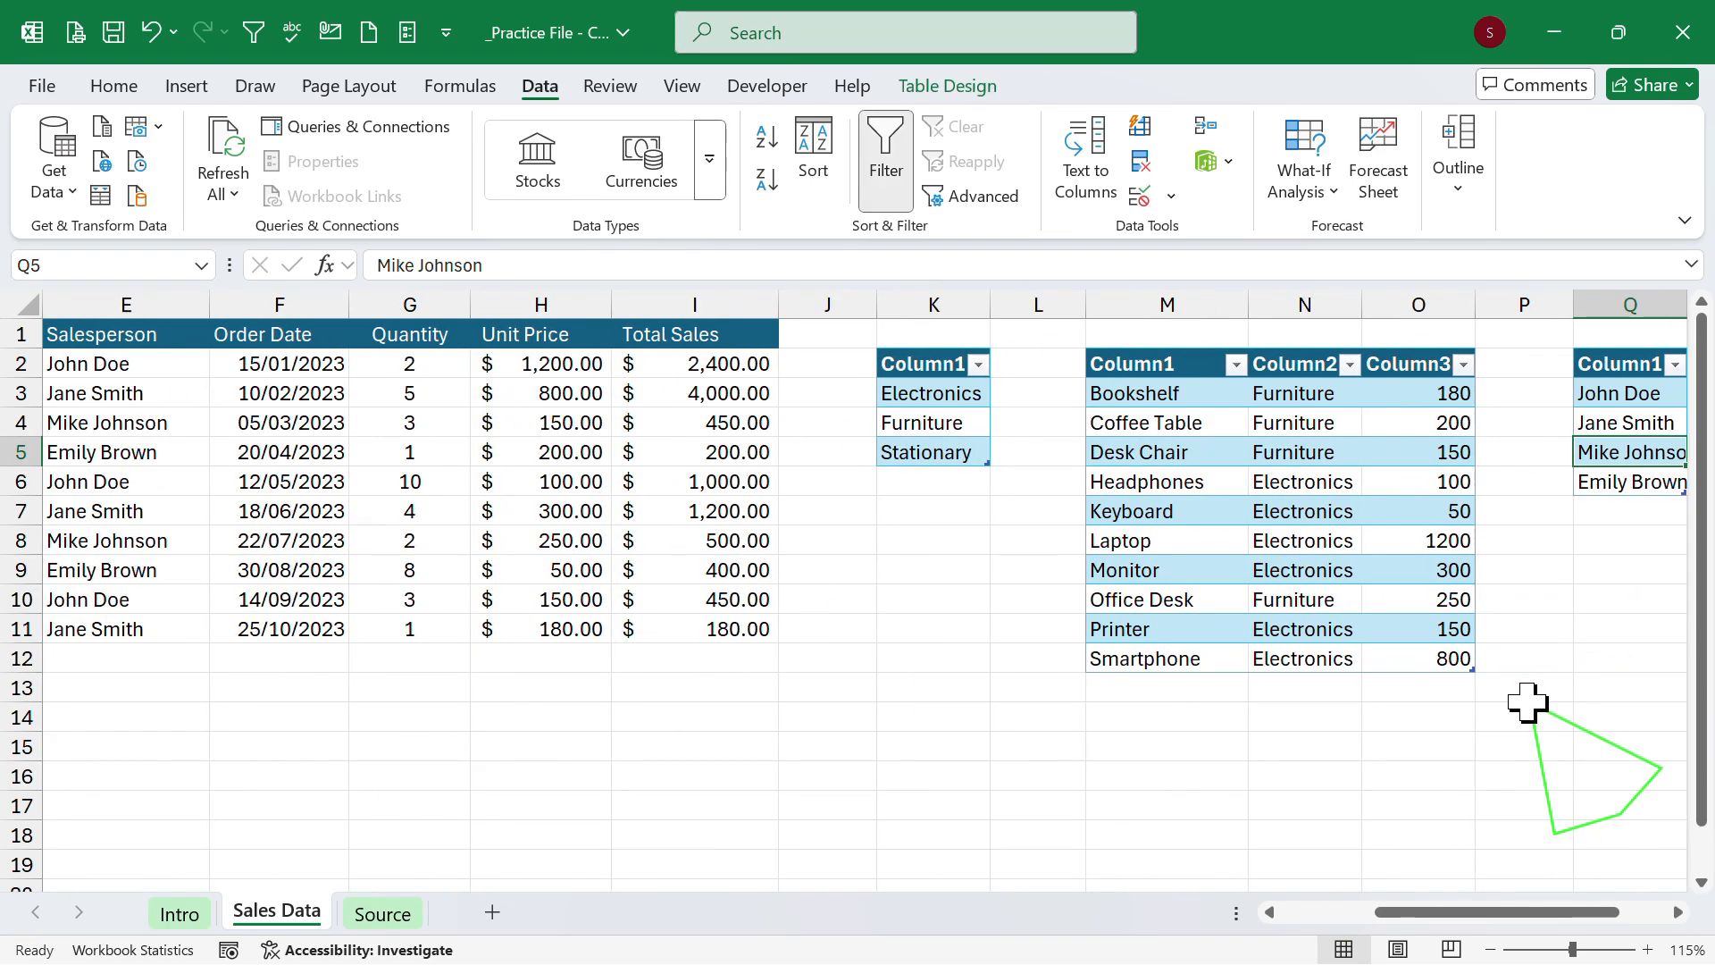
Delete column K, which holds the separate category list.
left_click(928, 364)
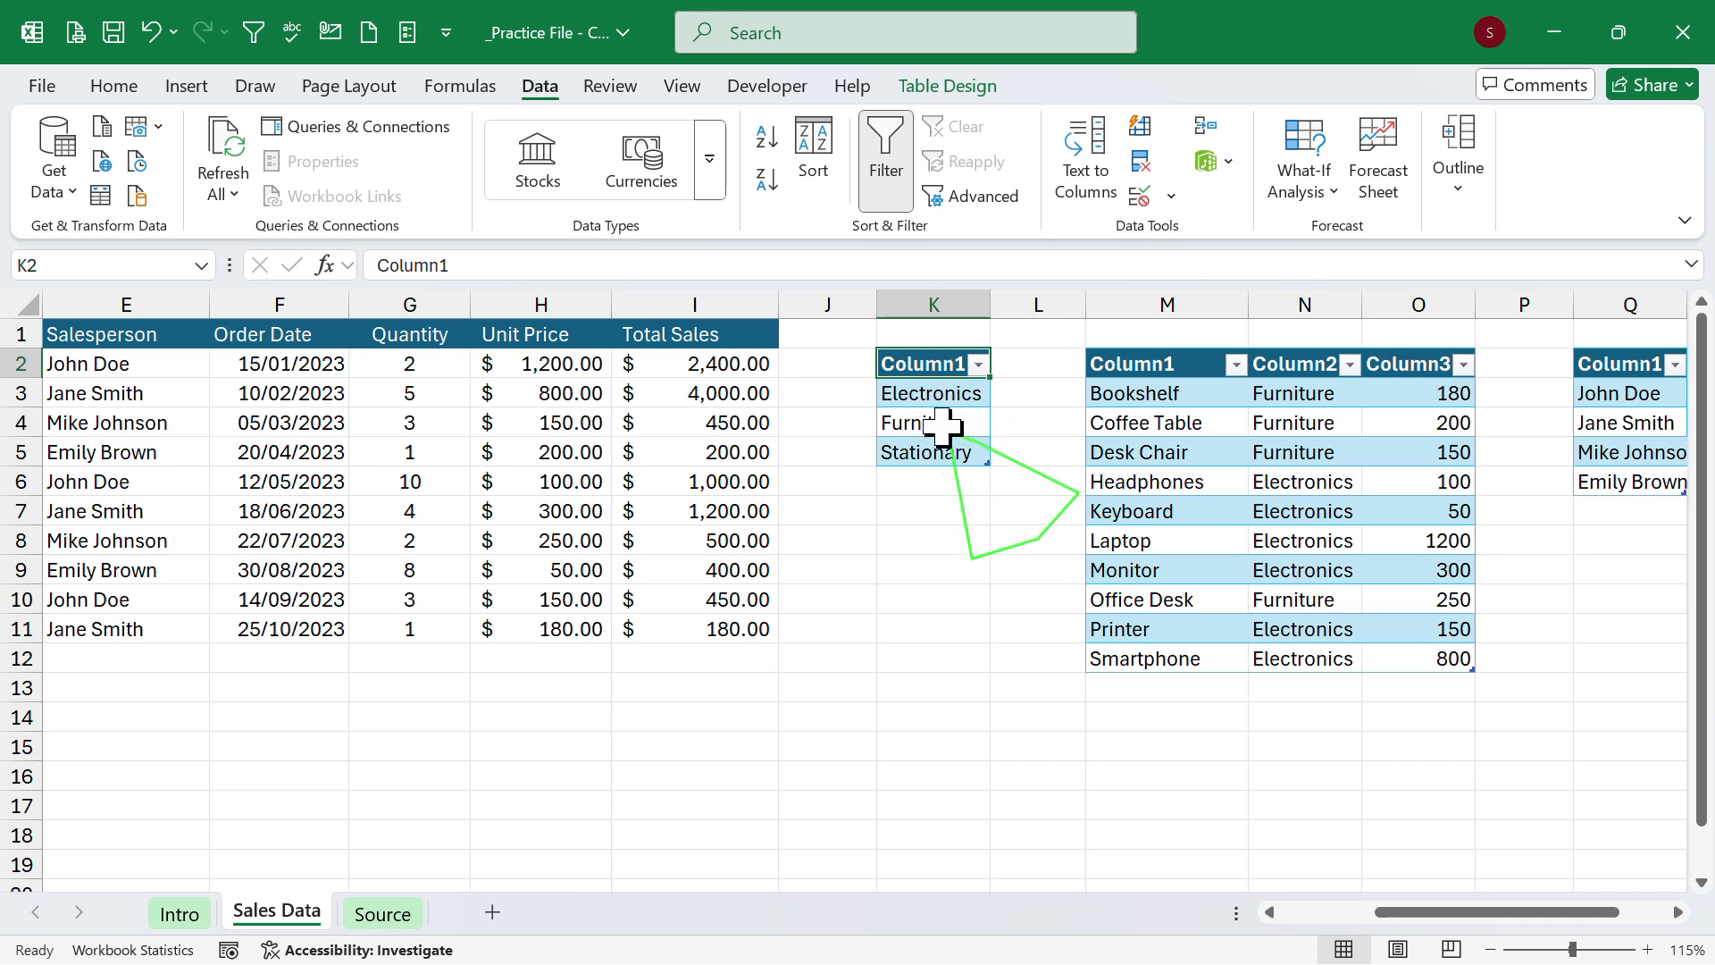
right_click(936, 302)
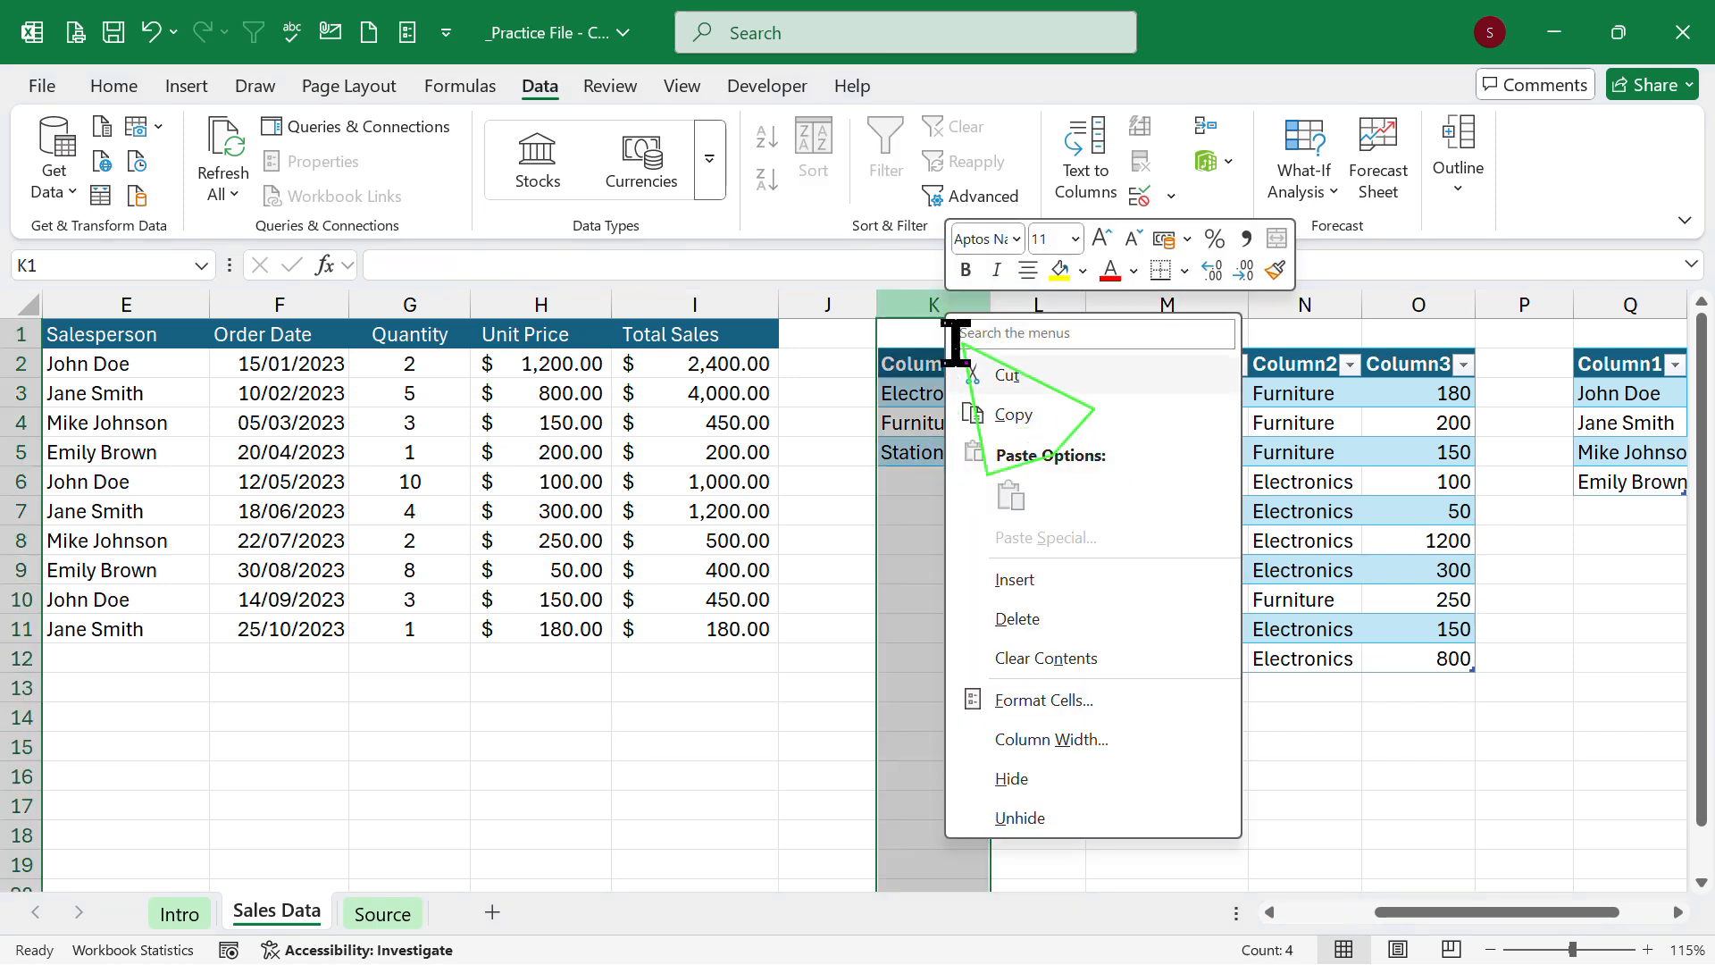
left_click(1018, 618)
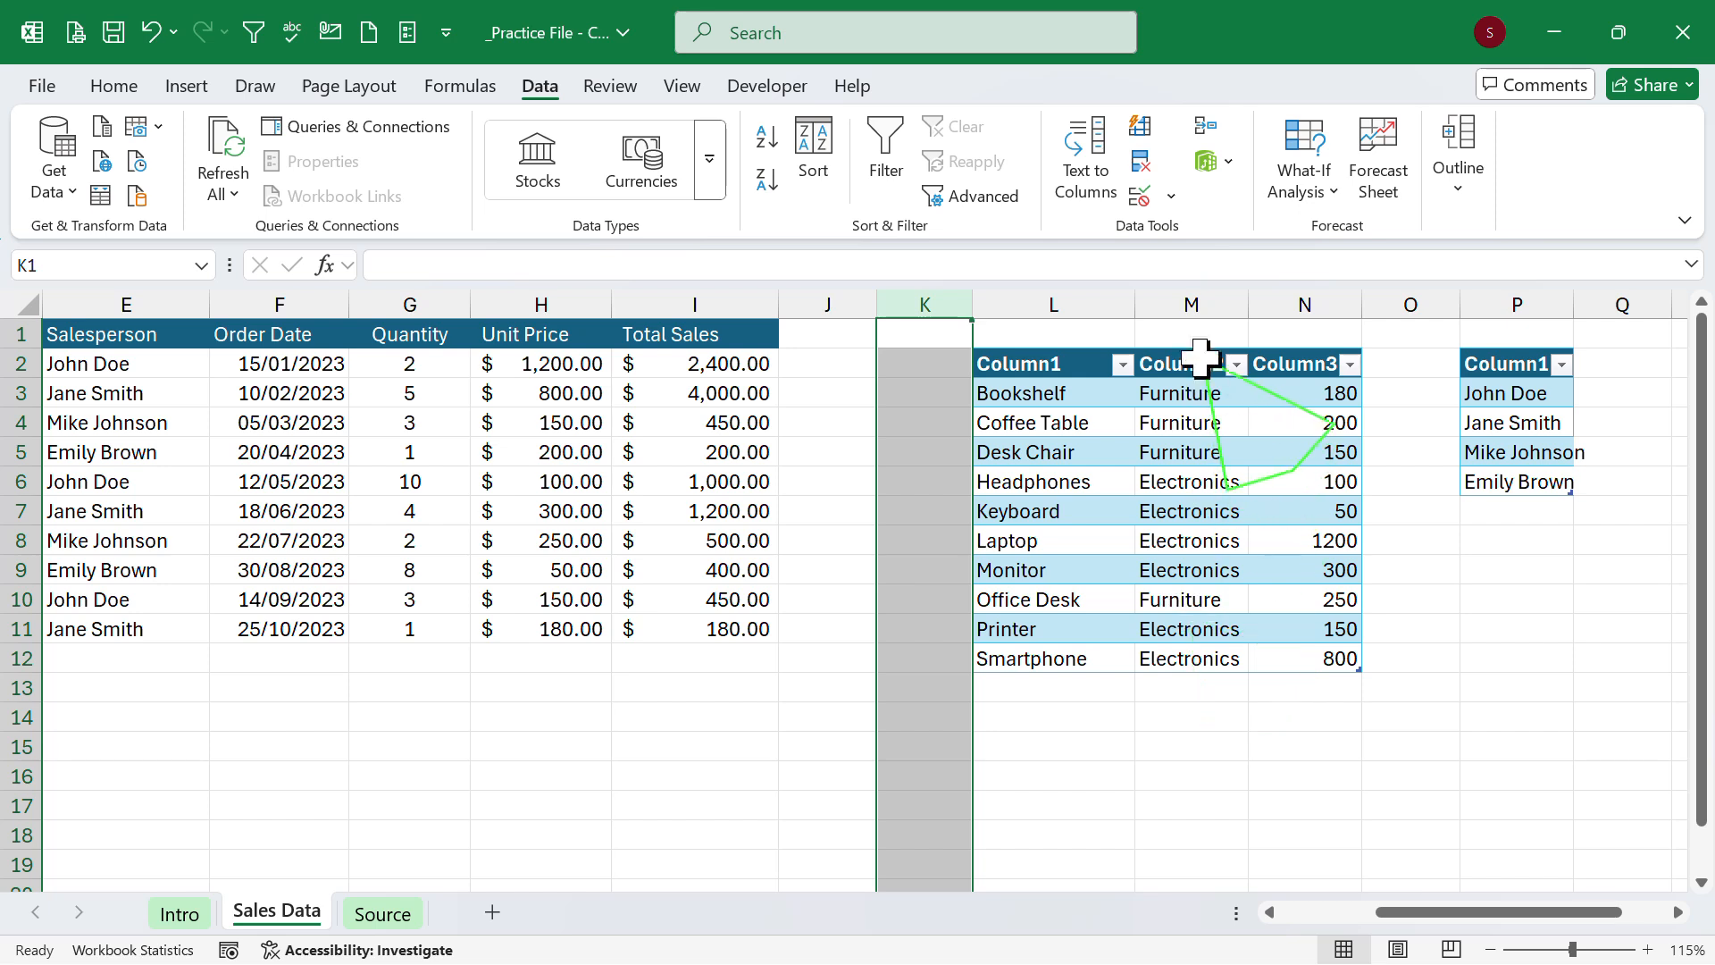
Rename the product lookup table's first two headers, L2 and M2, as Products and Catagories.
left_click(1076, 365)
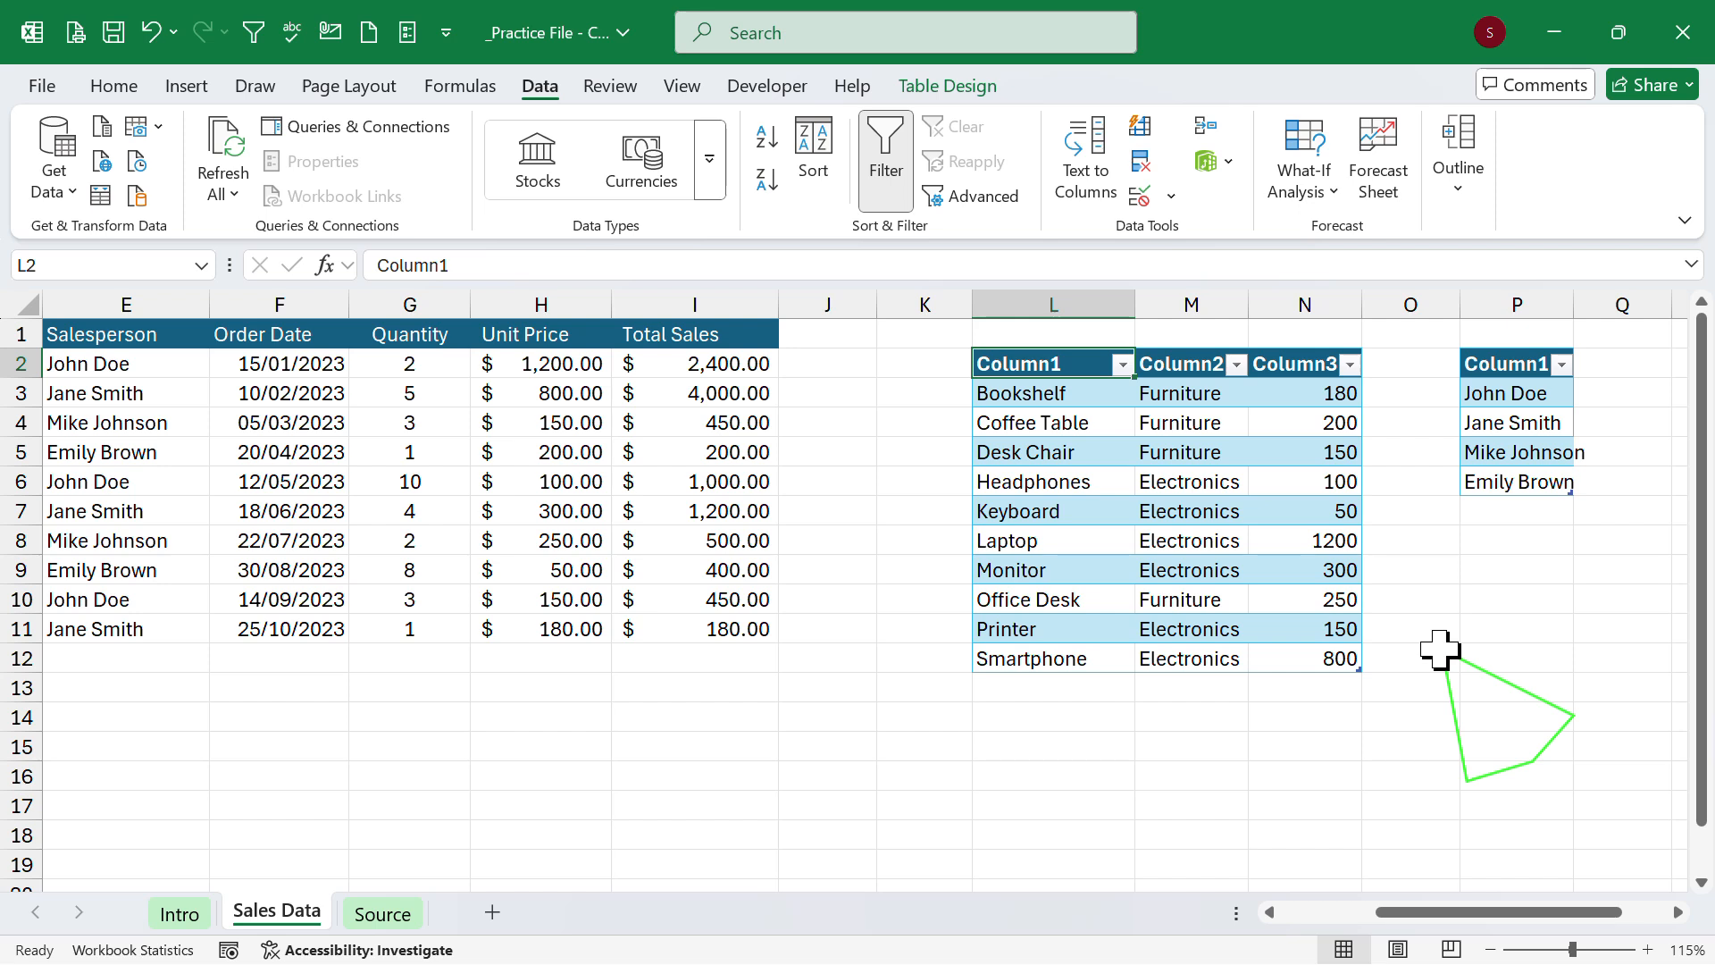
type("Produc")
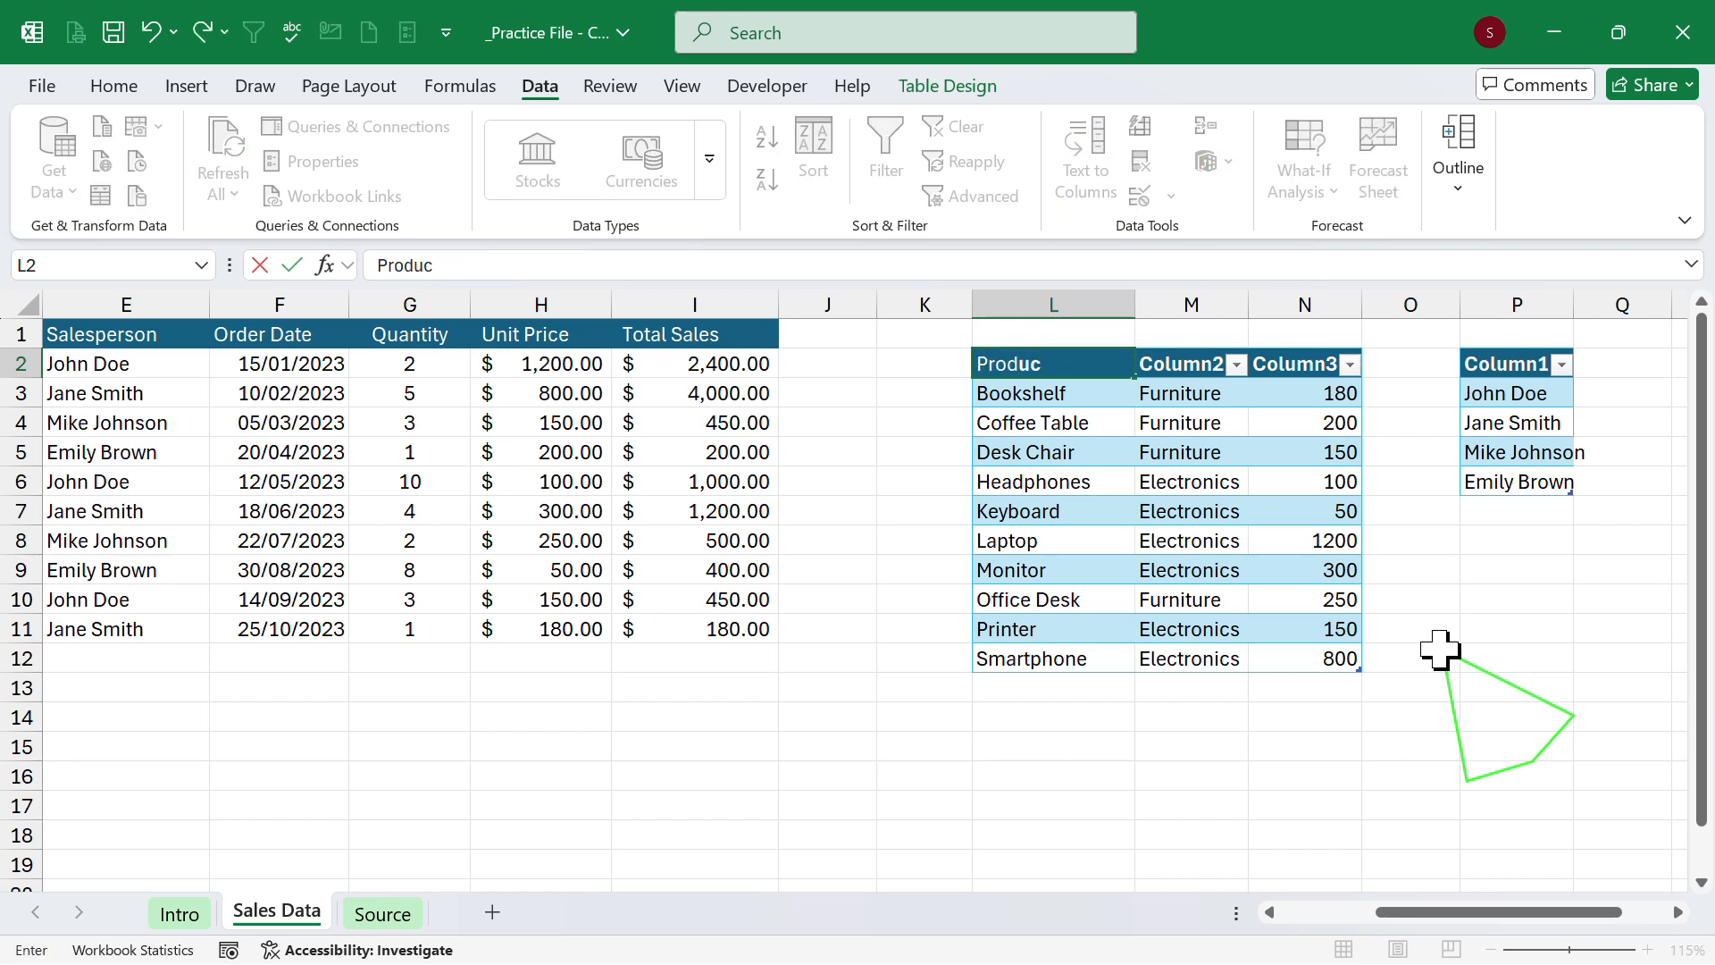
type("ts")
key("Tab")
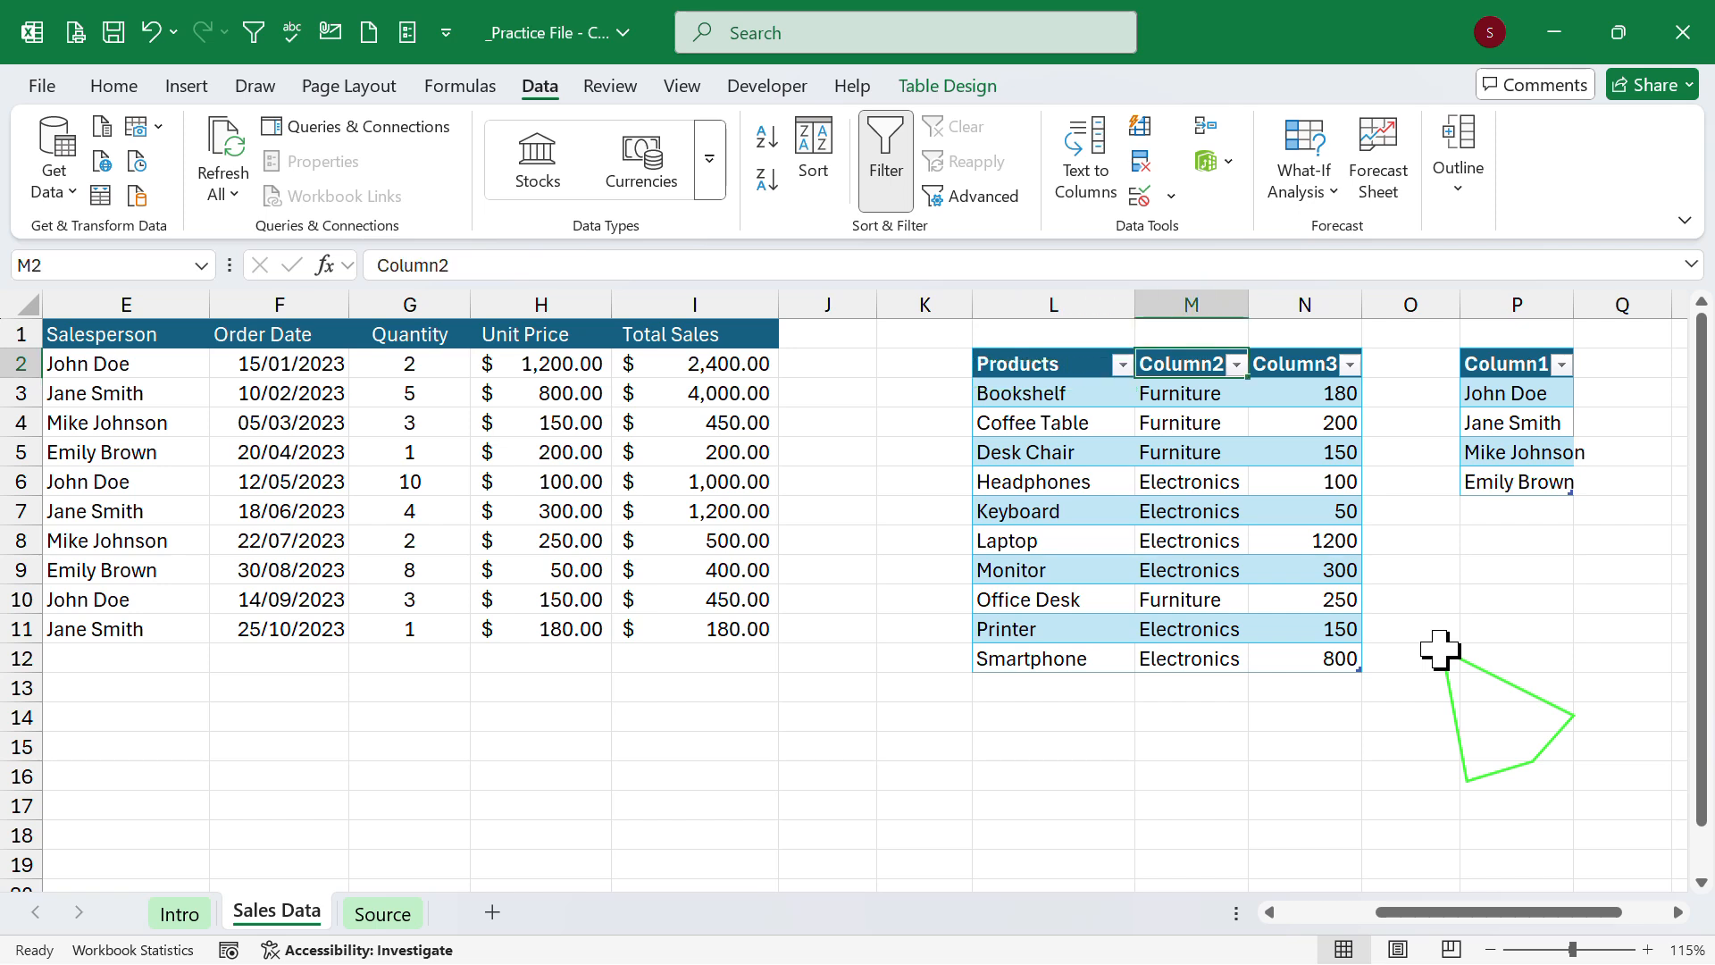
type("Catagor")
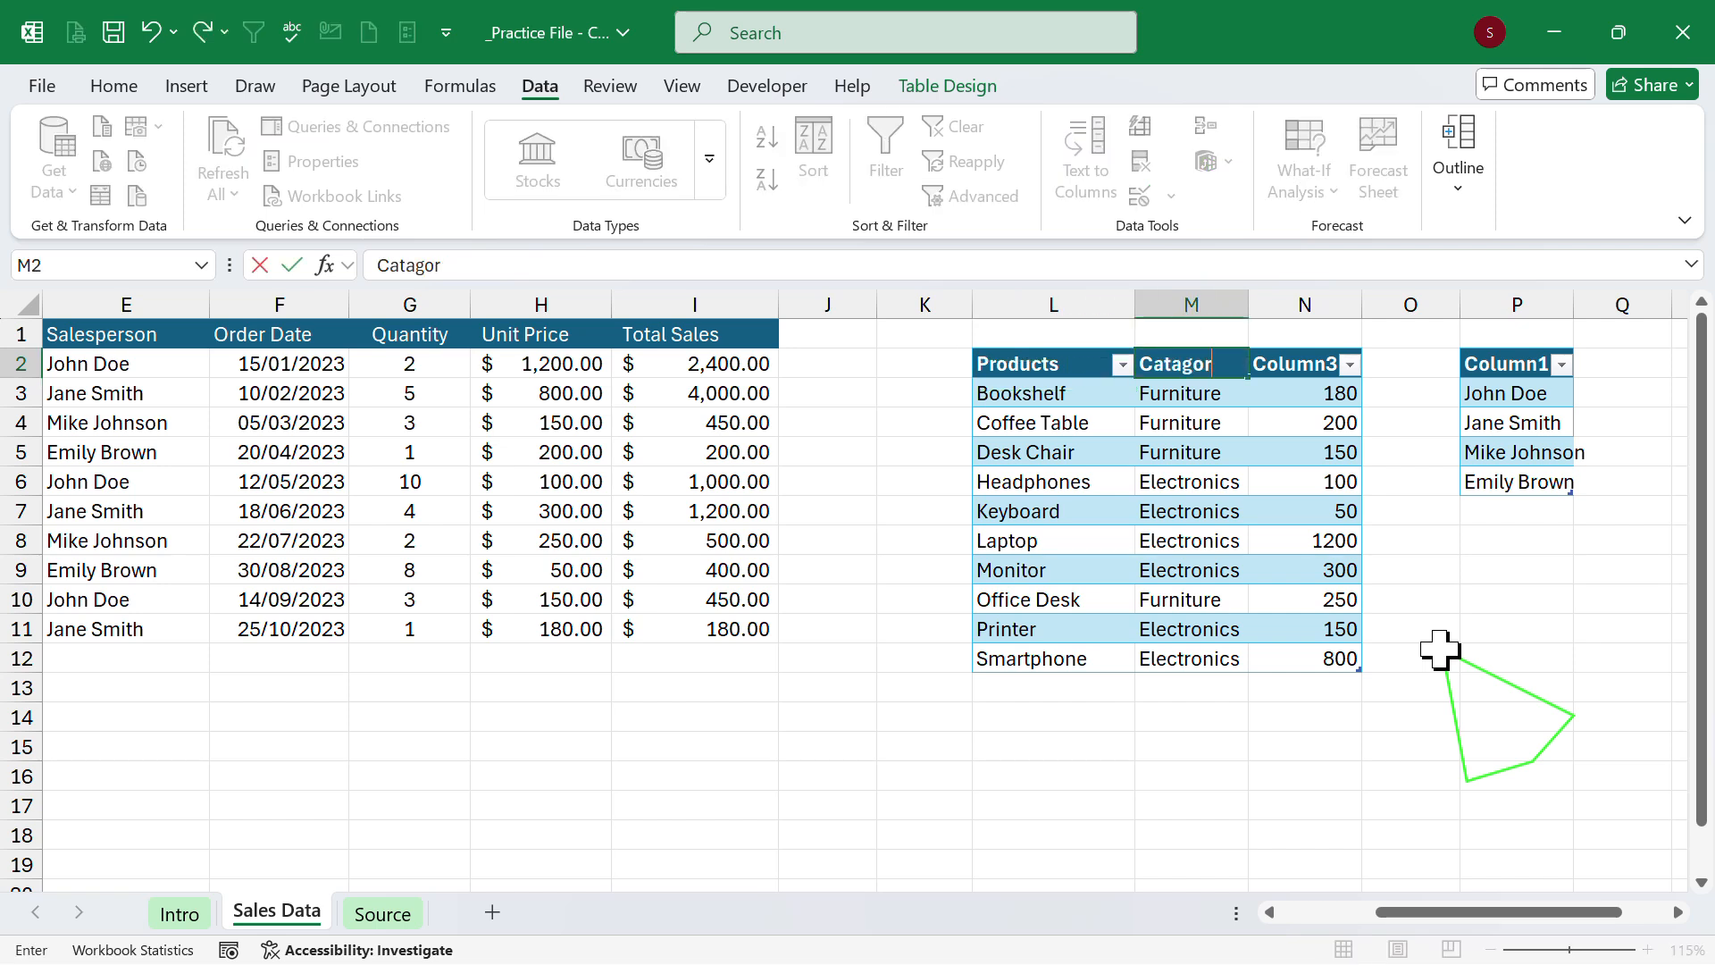
type("ies")
key("Return")
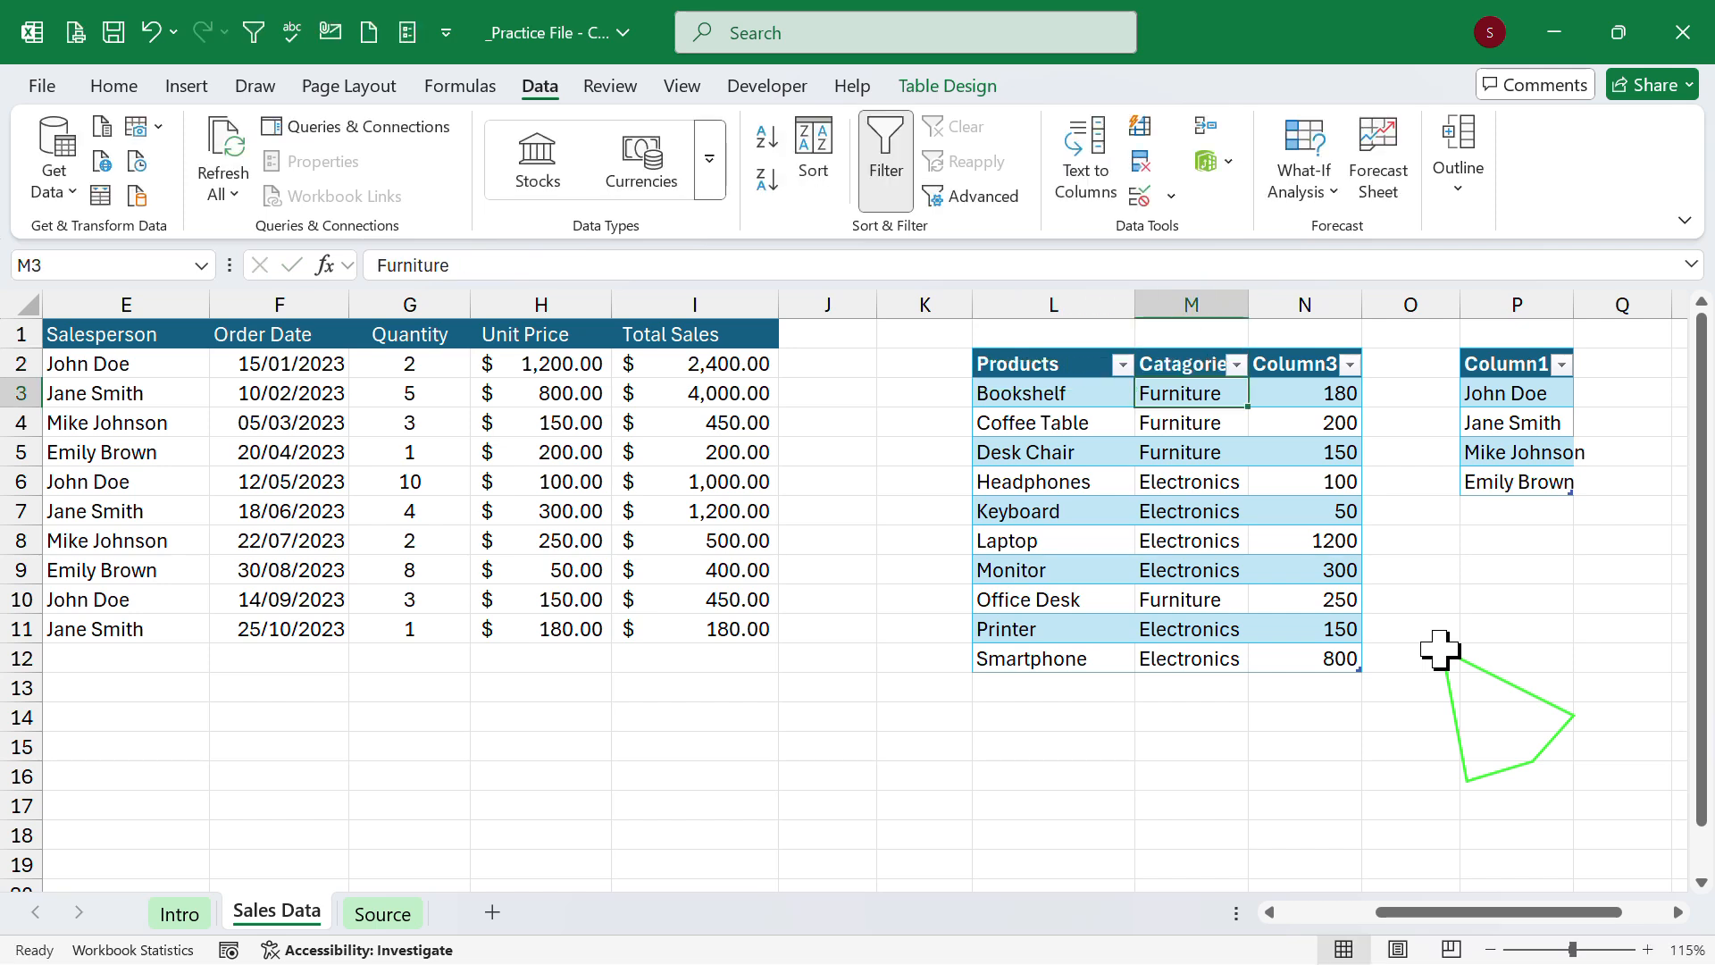
Rename the header in N2 as Price and the salesperson table's header in P2 as SalesRep.
key("Up")
key("Right")
type("Pri")
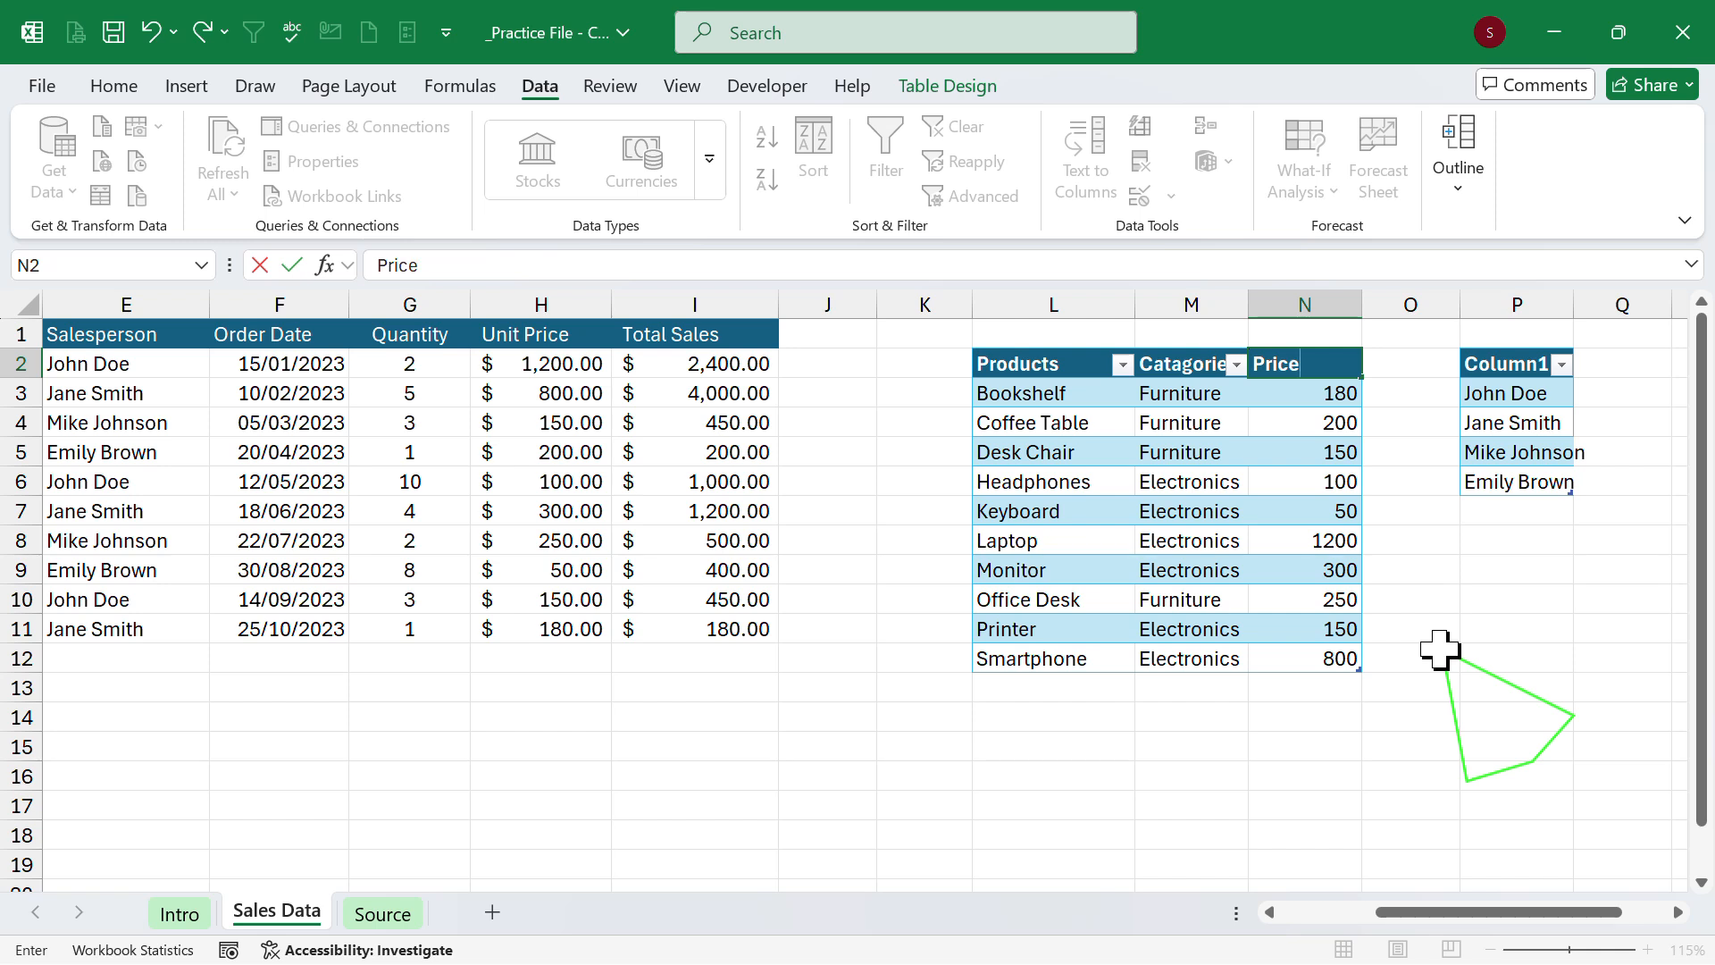
key("Right")
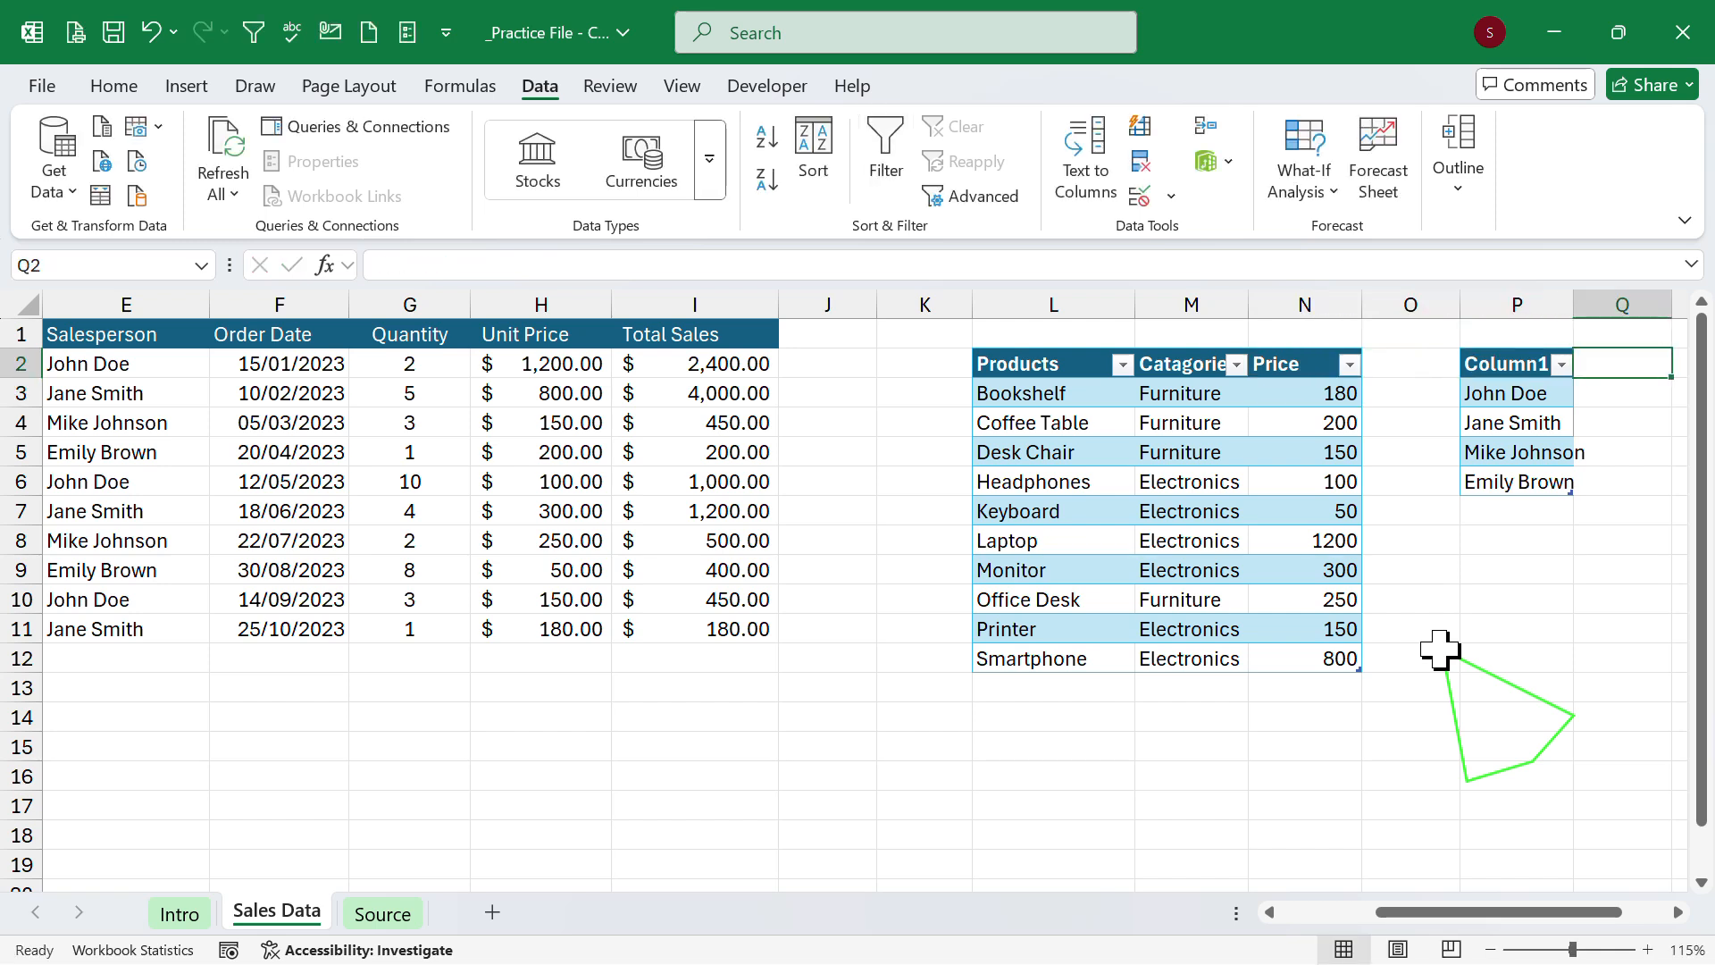
key("Right")
type("Sal")
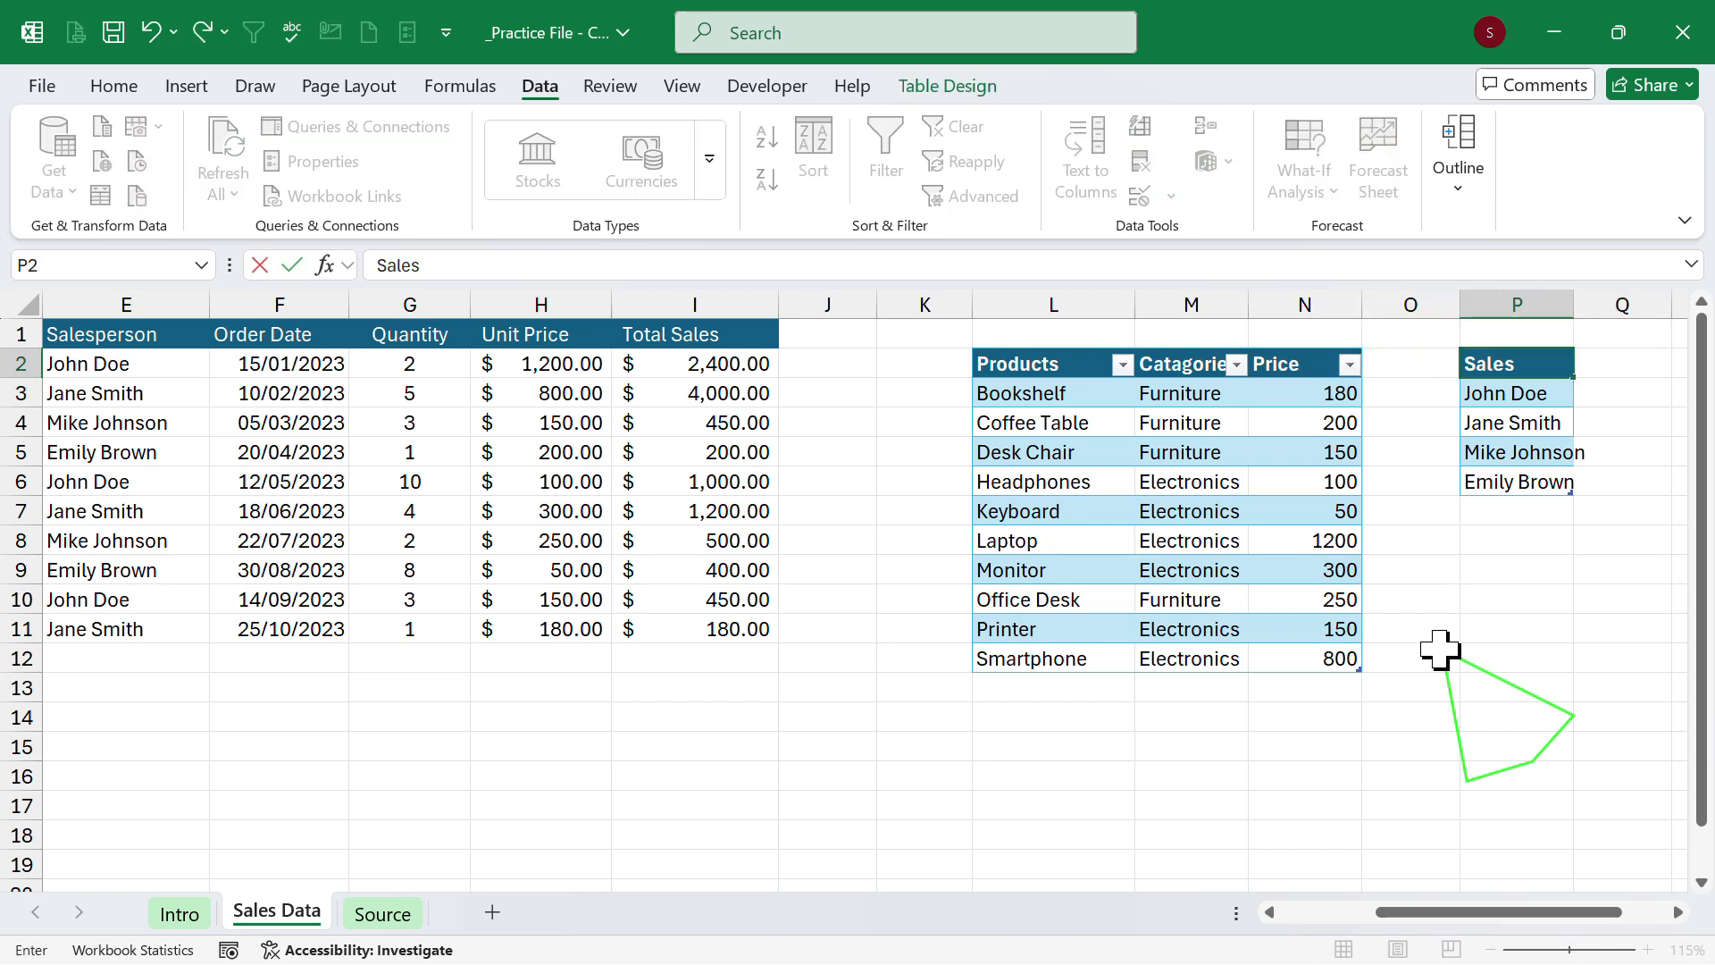
key("Return")
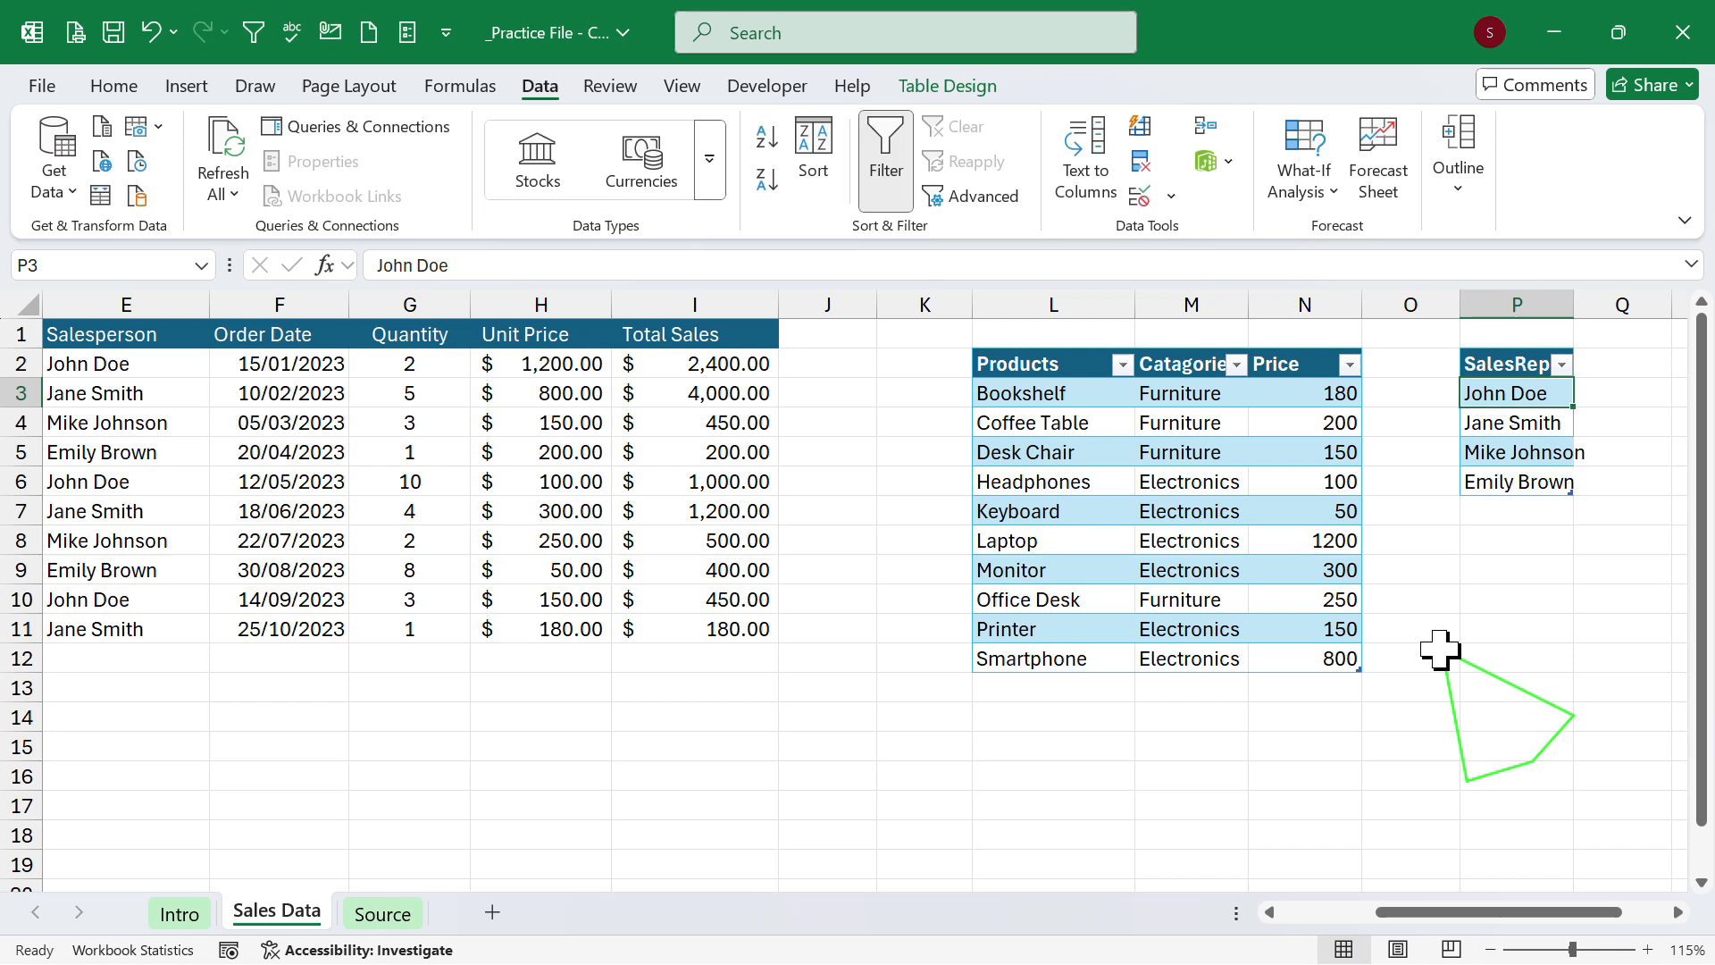
left_click(1152, 770)
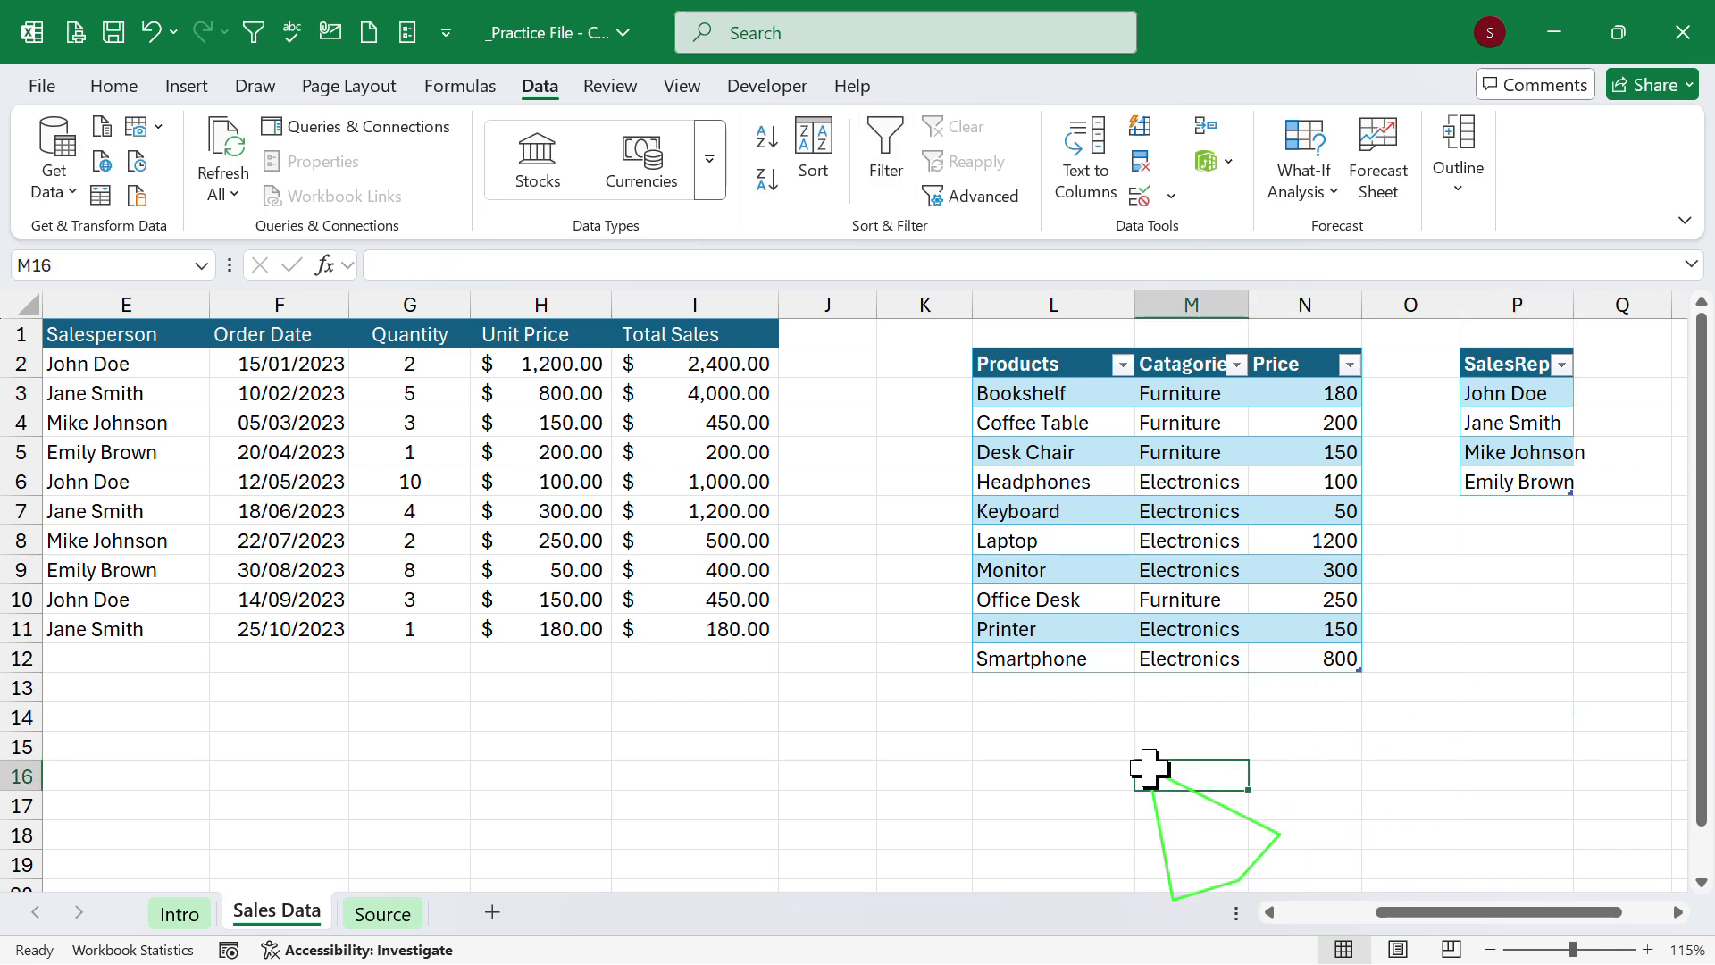
Add a new row below Smartphone in the product table with product Book and category Stationary.
left_click(1051, 694)
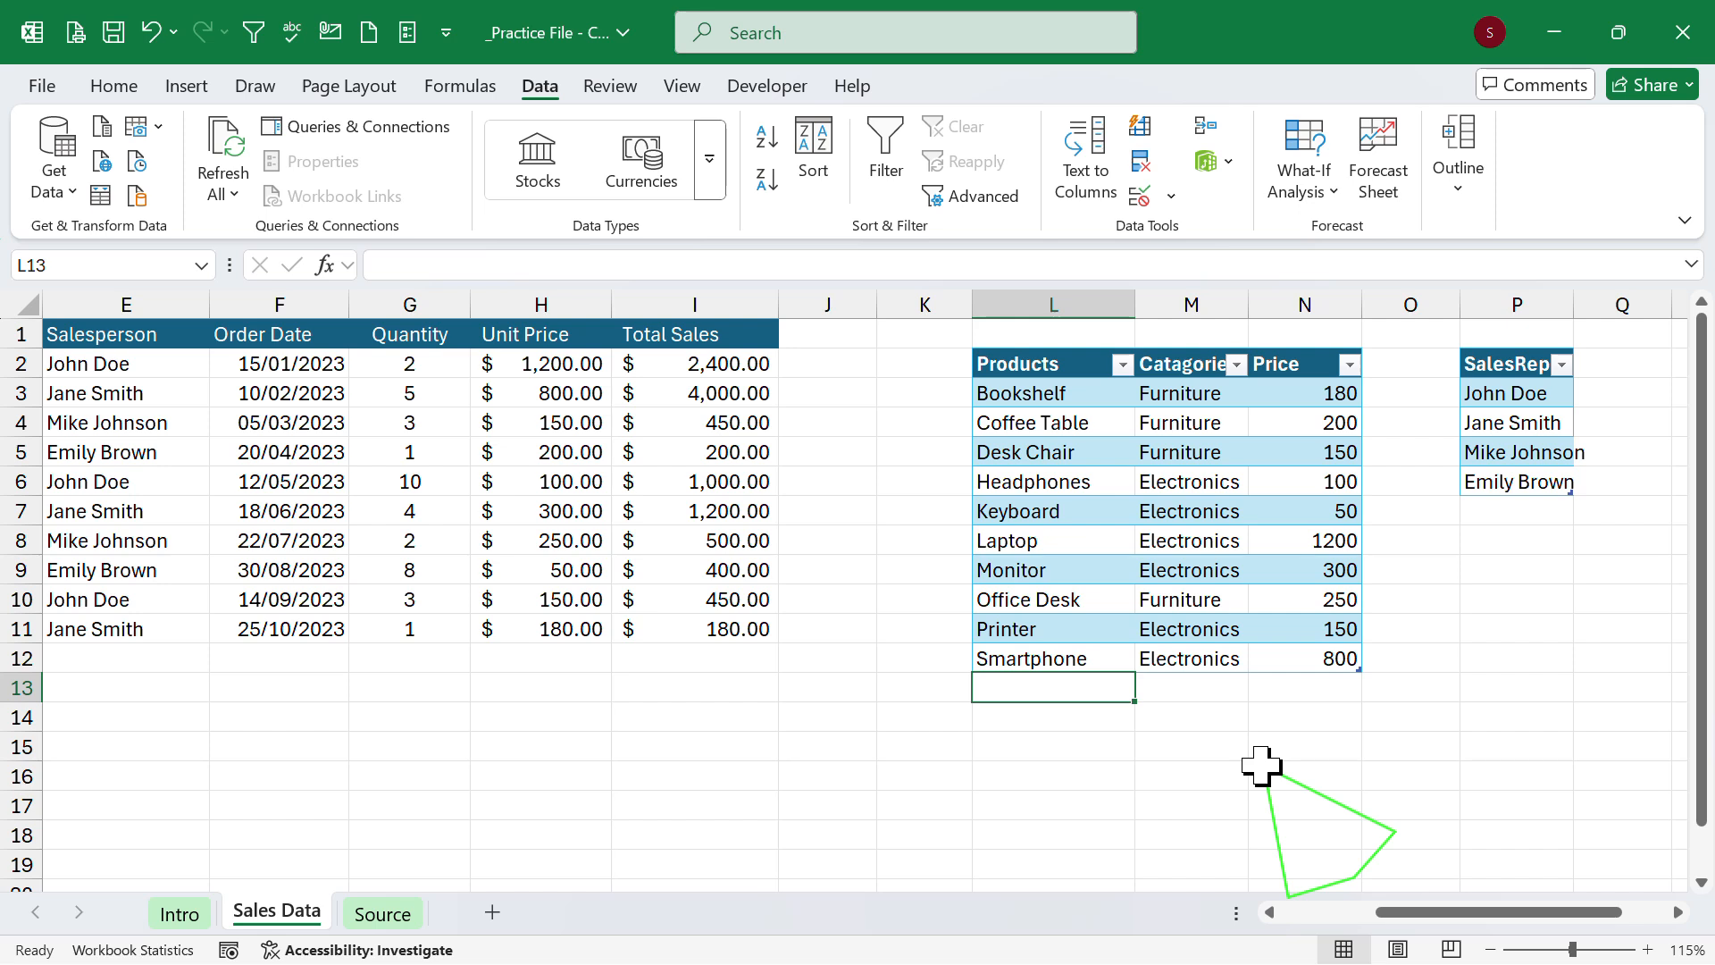
type("Bo")
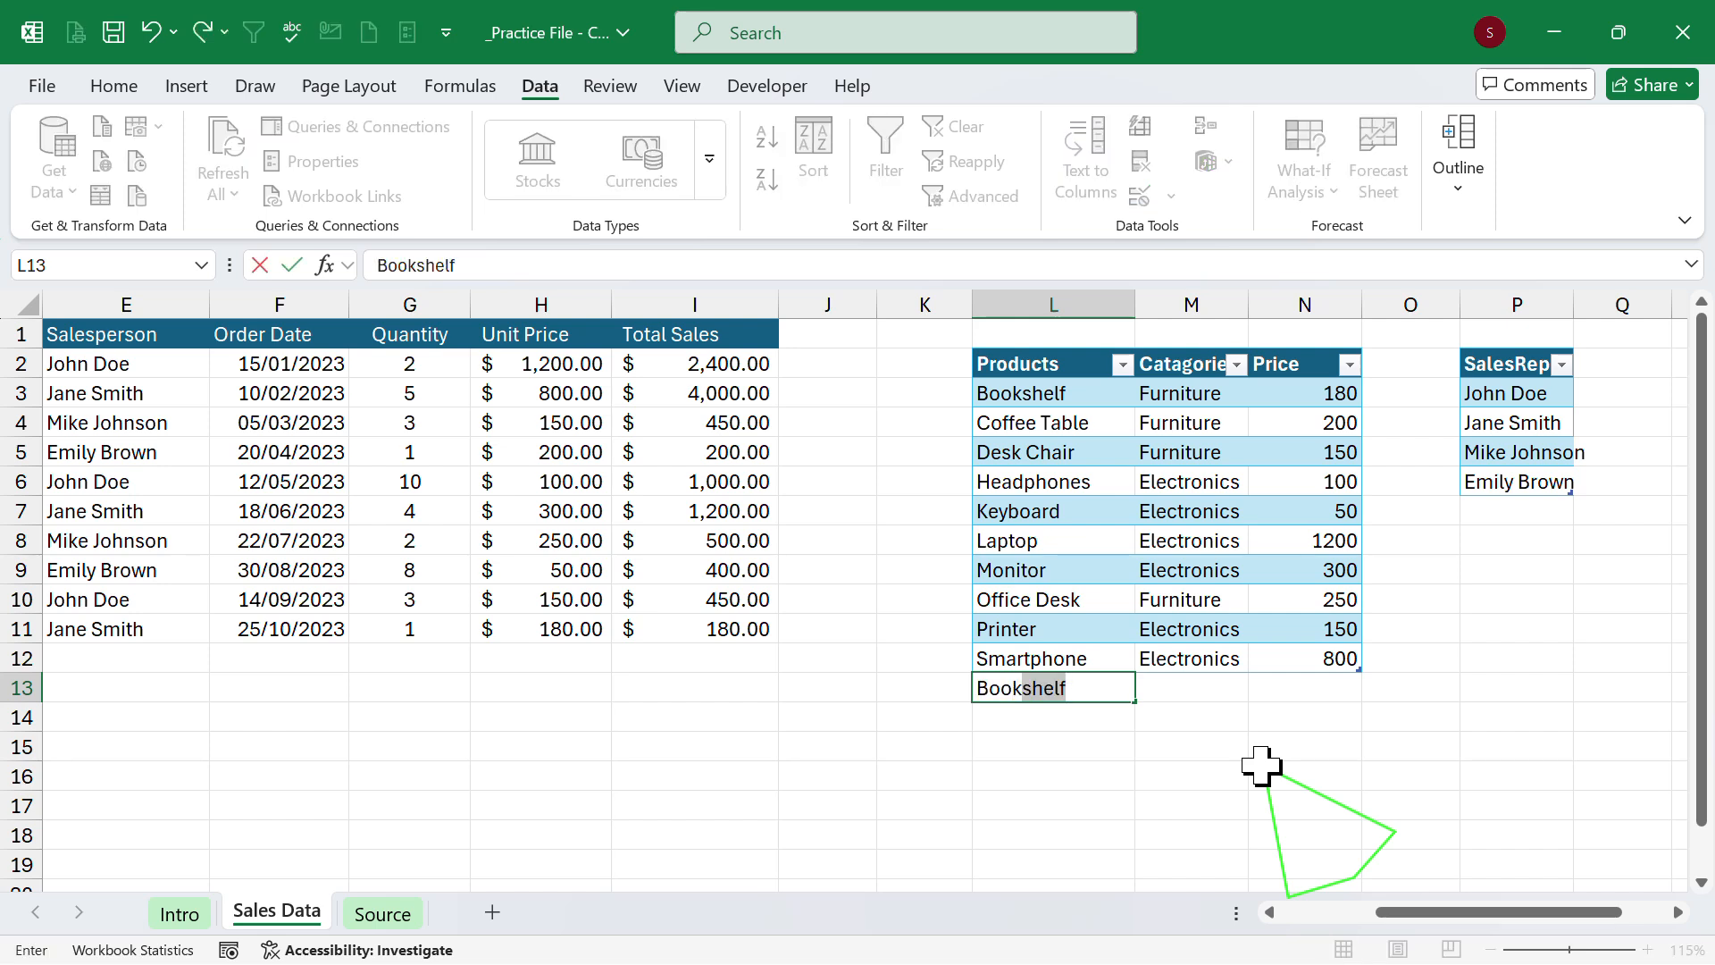
type("ok")
key("BackSpace")
key("Tab")
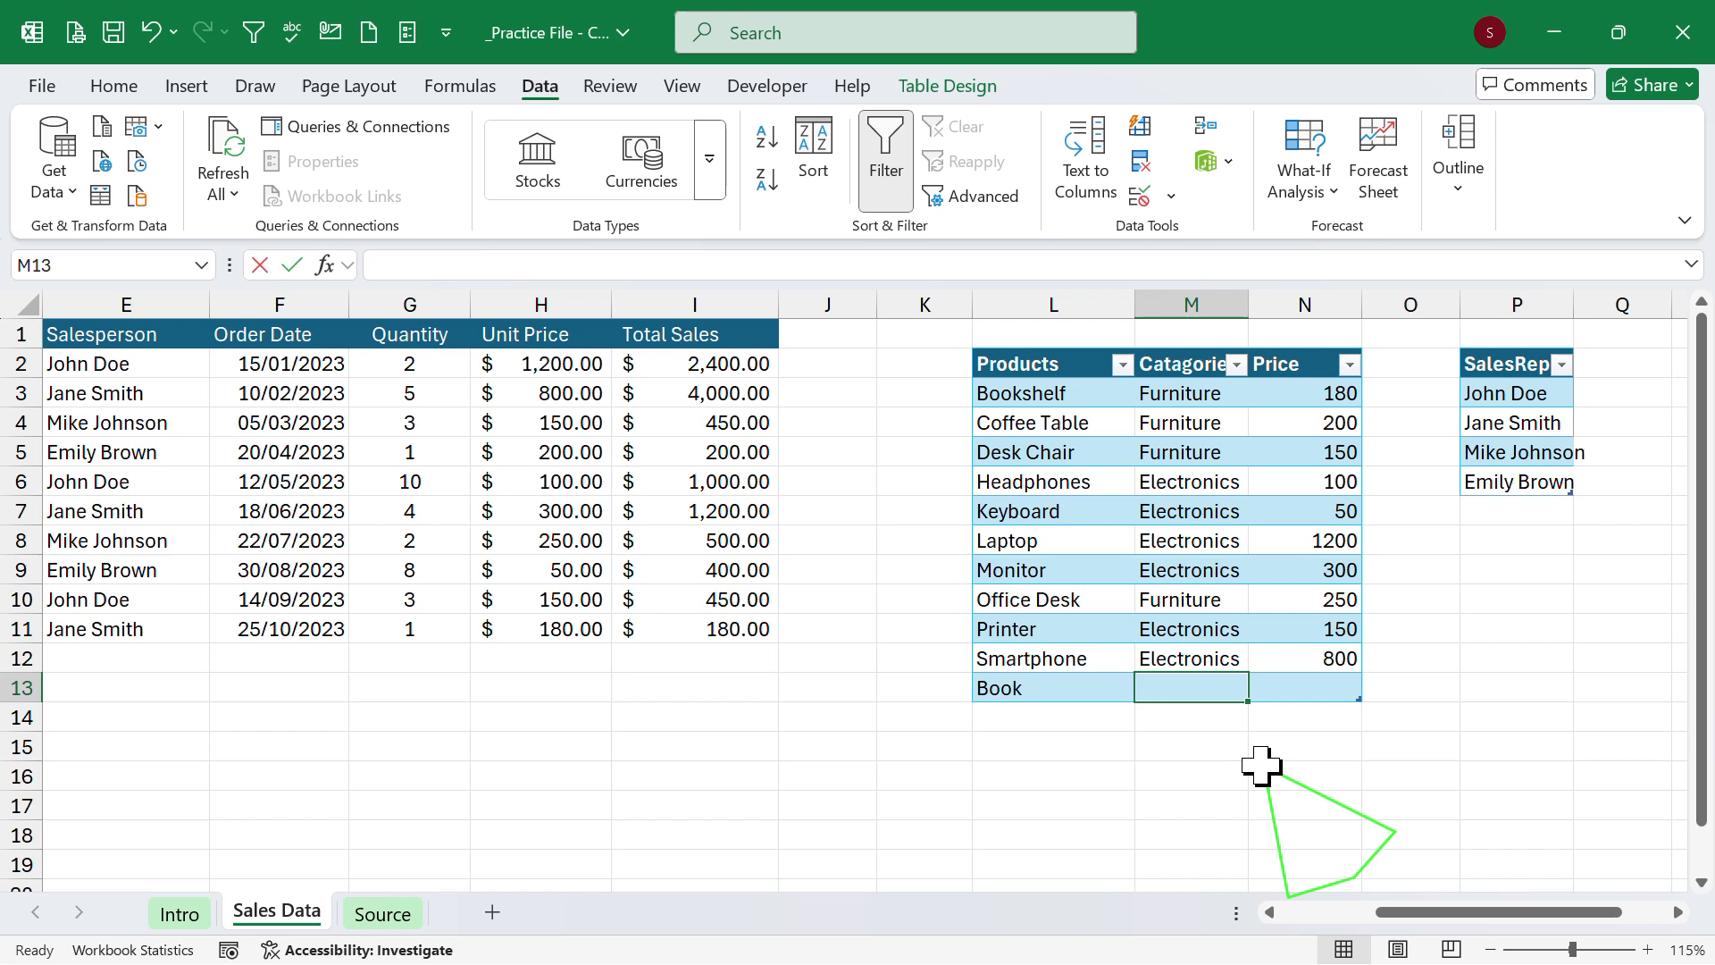
type("Stationa")
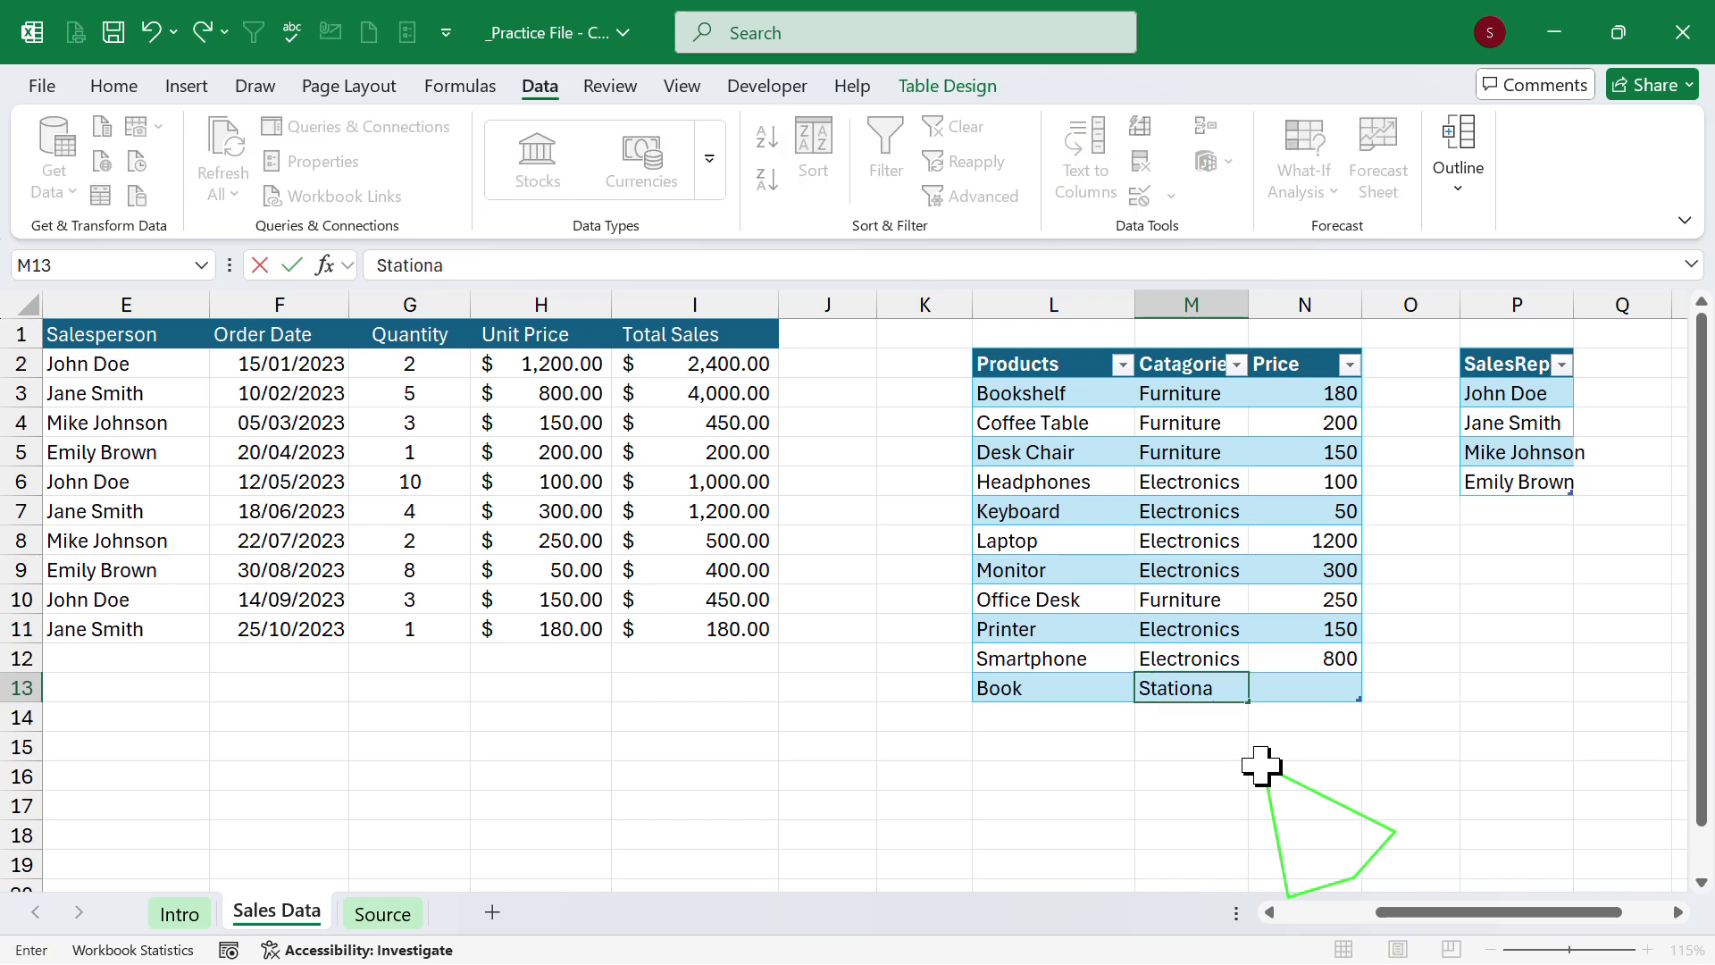
type("ry")
key("Tab")
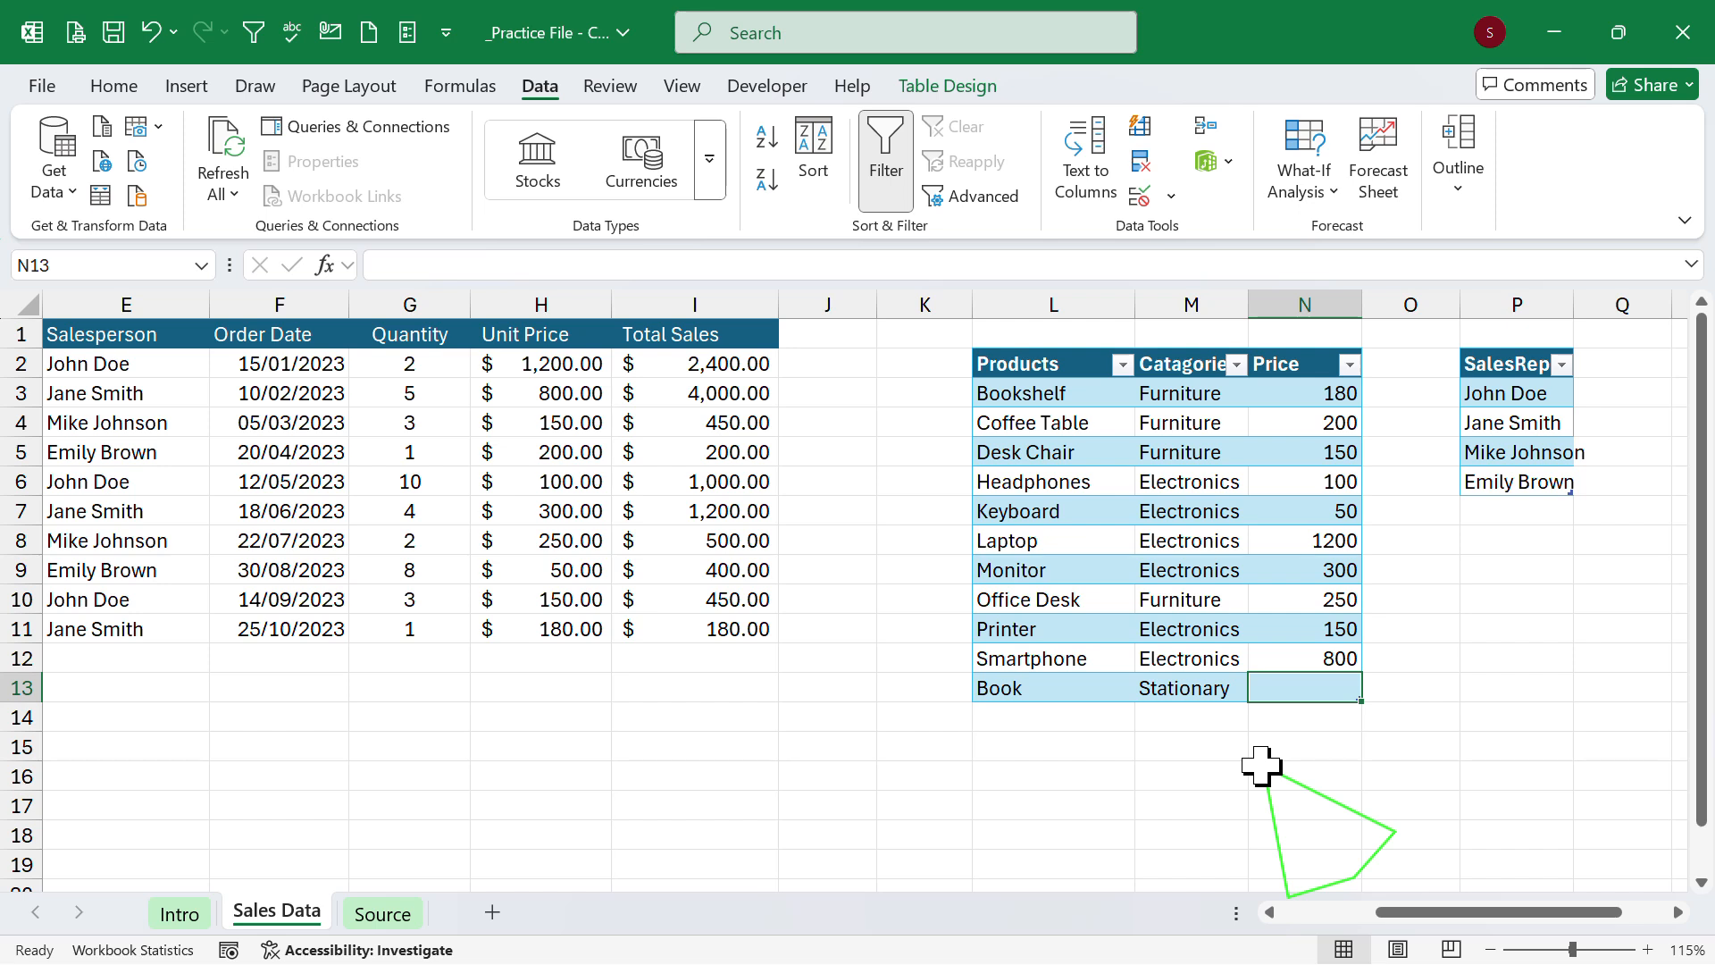
Rename the new product in L13 as Notebook and set its price to 15.
key("Left")
key("Left")
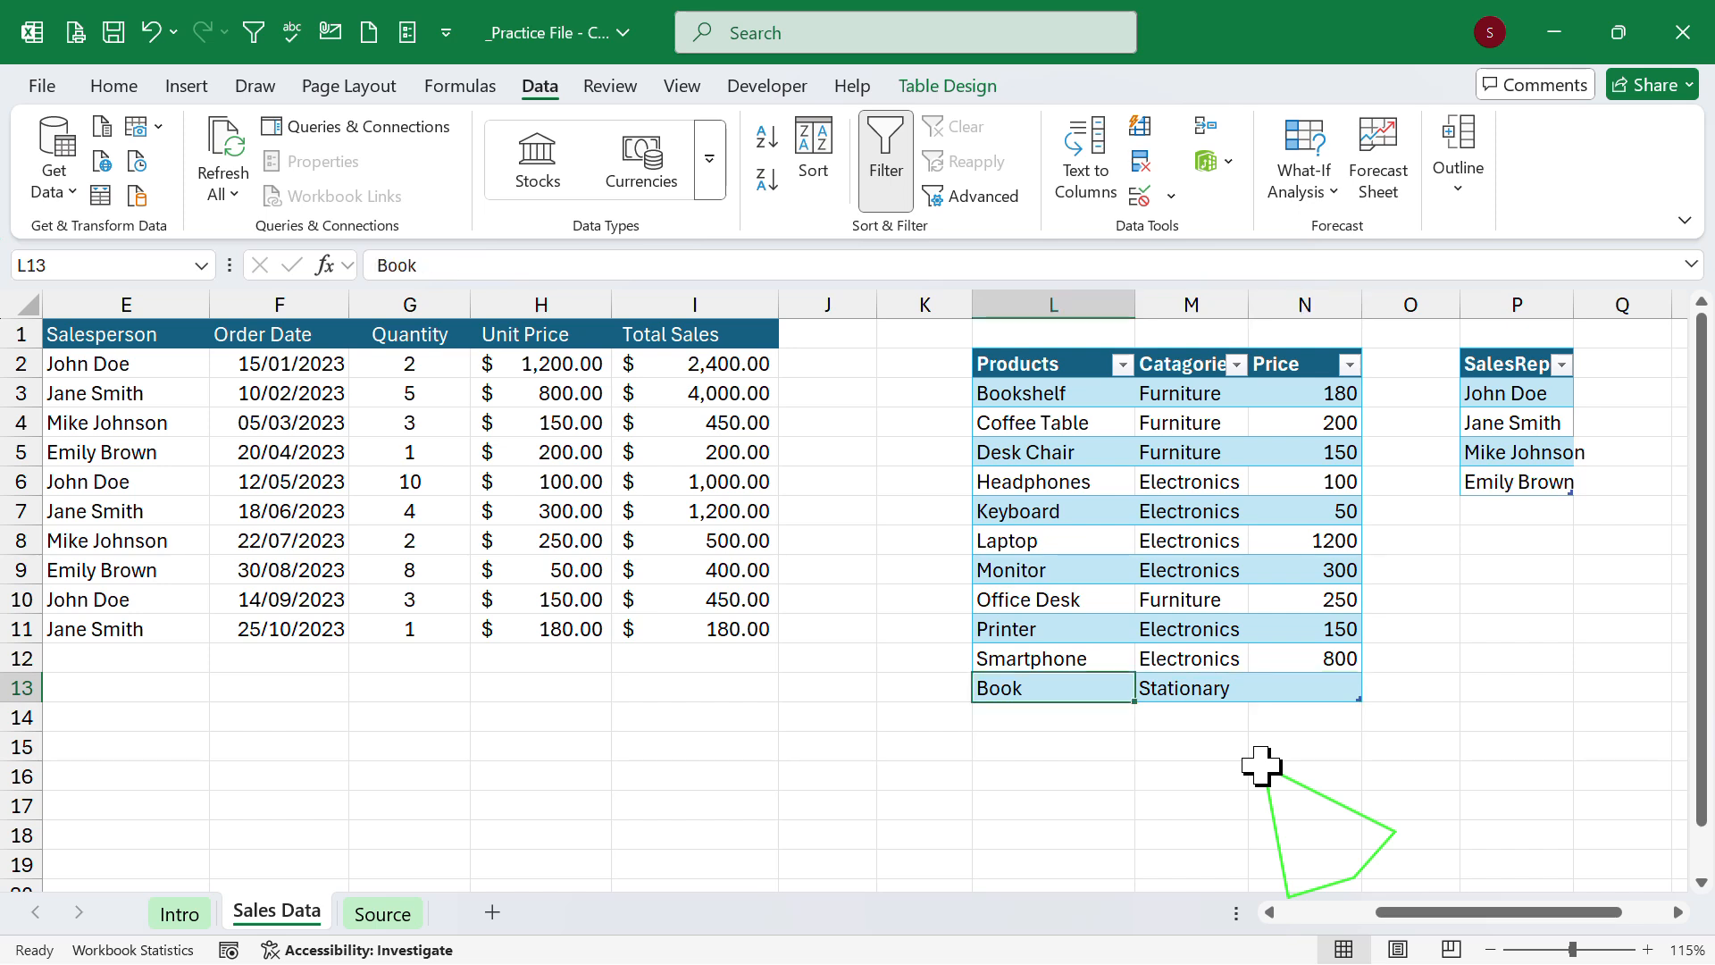
type("Noteb")
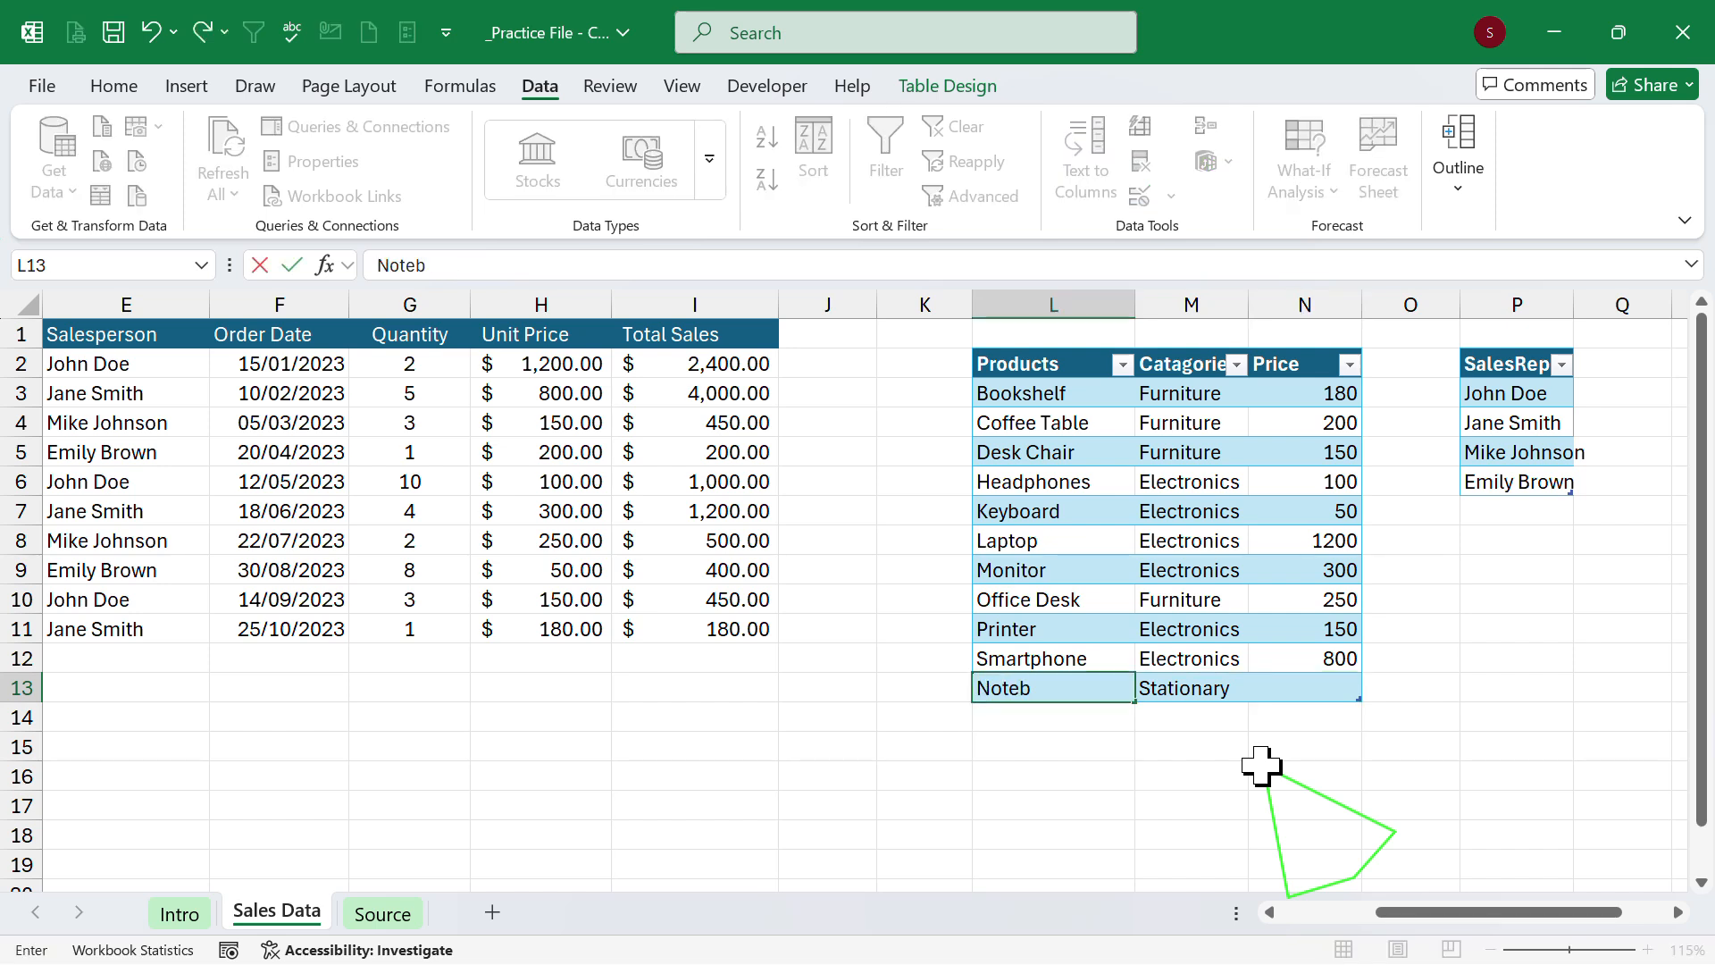
key("Tab")
key("Tab")
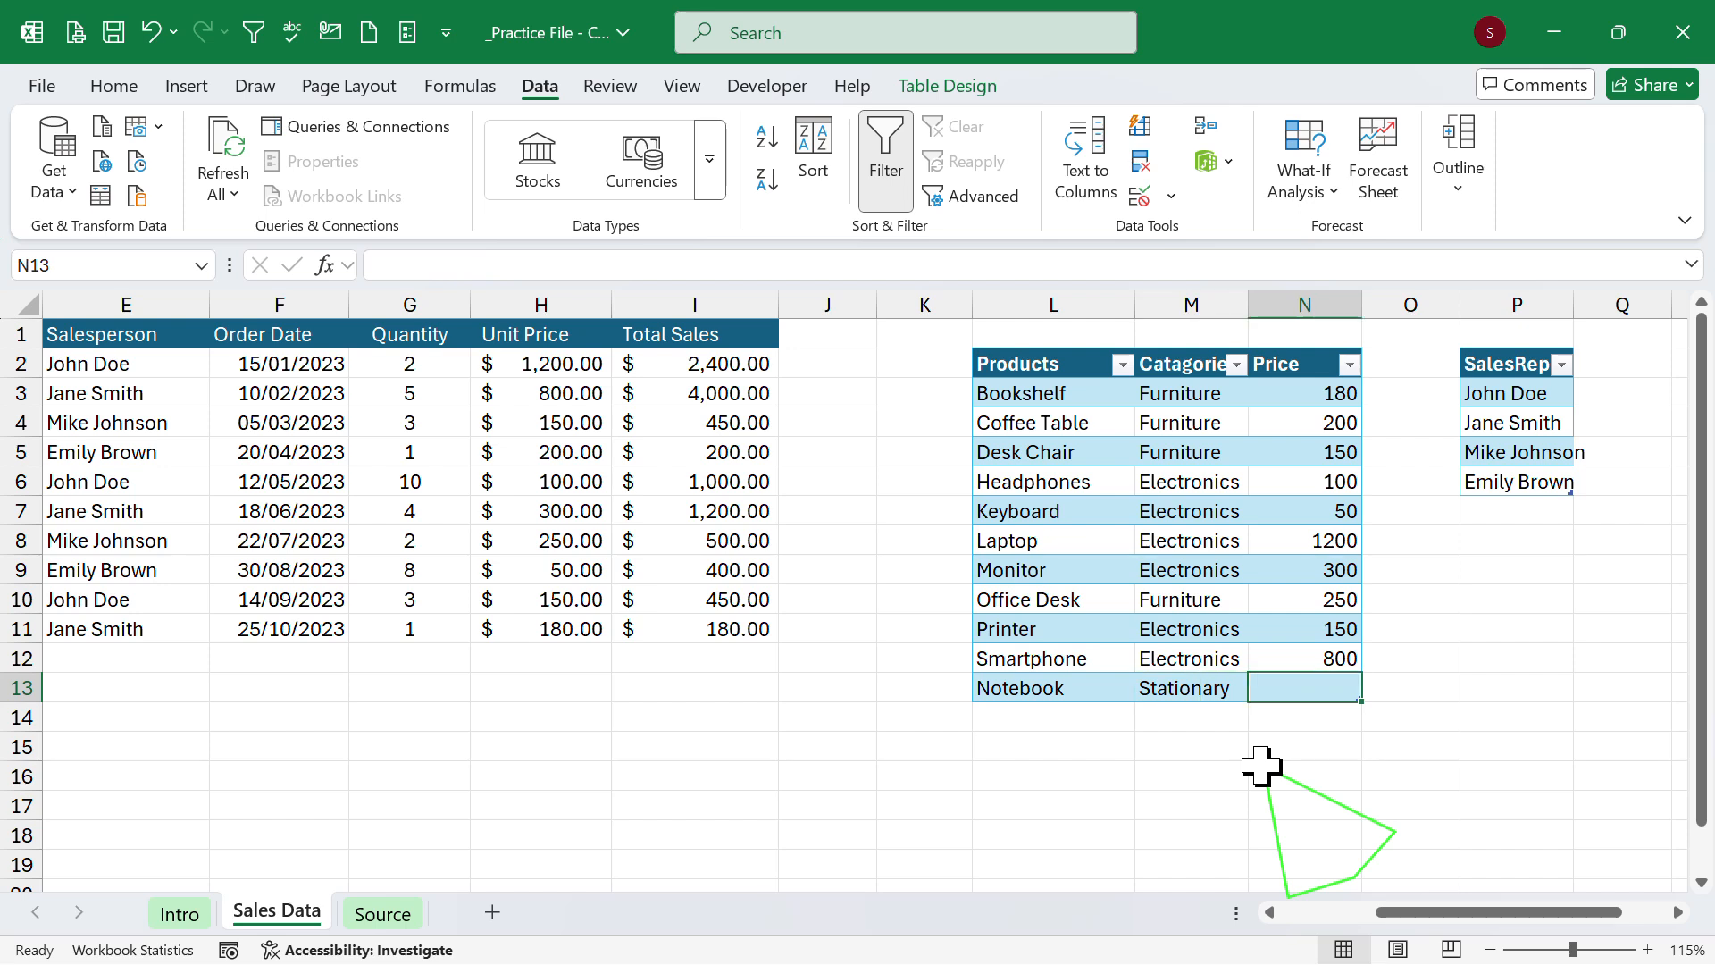
type("15")
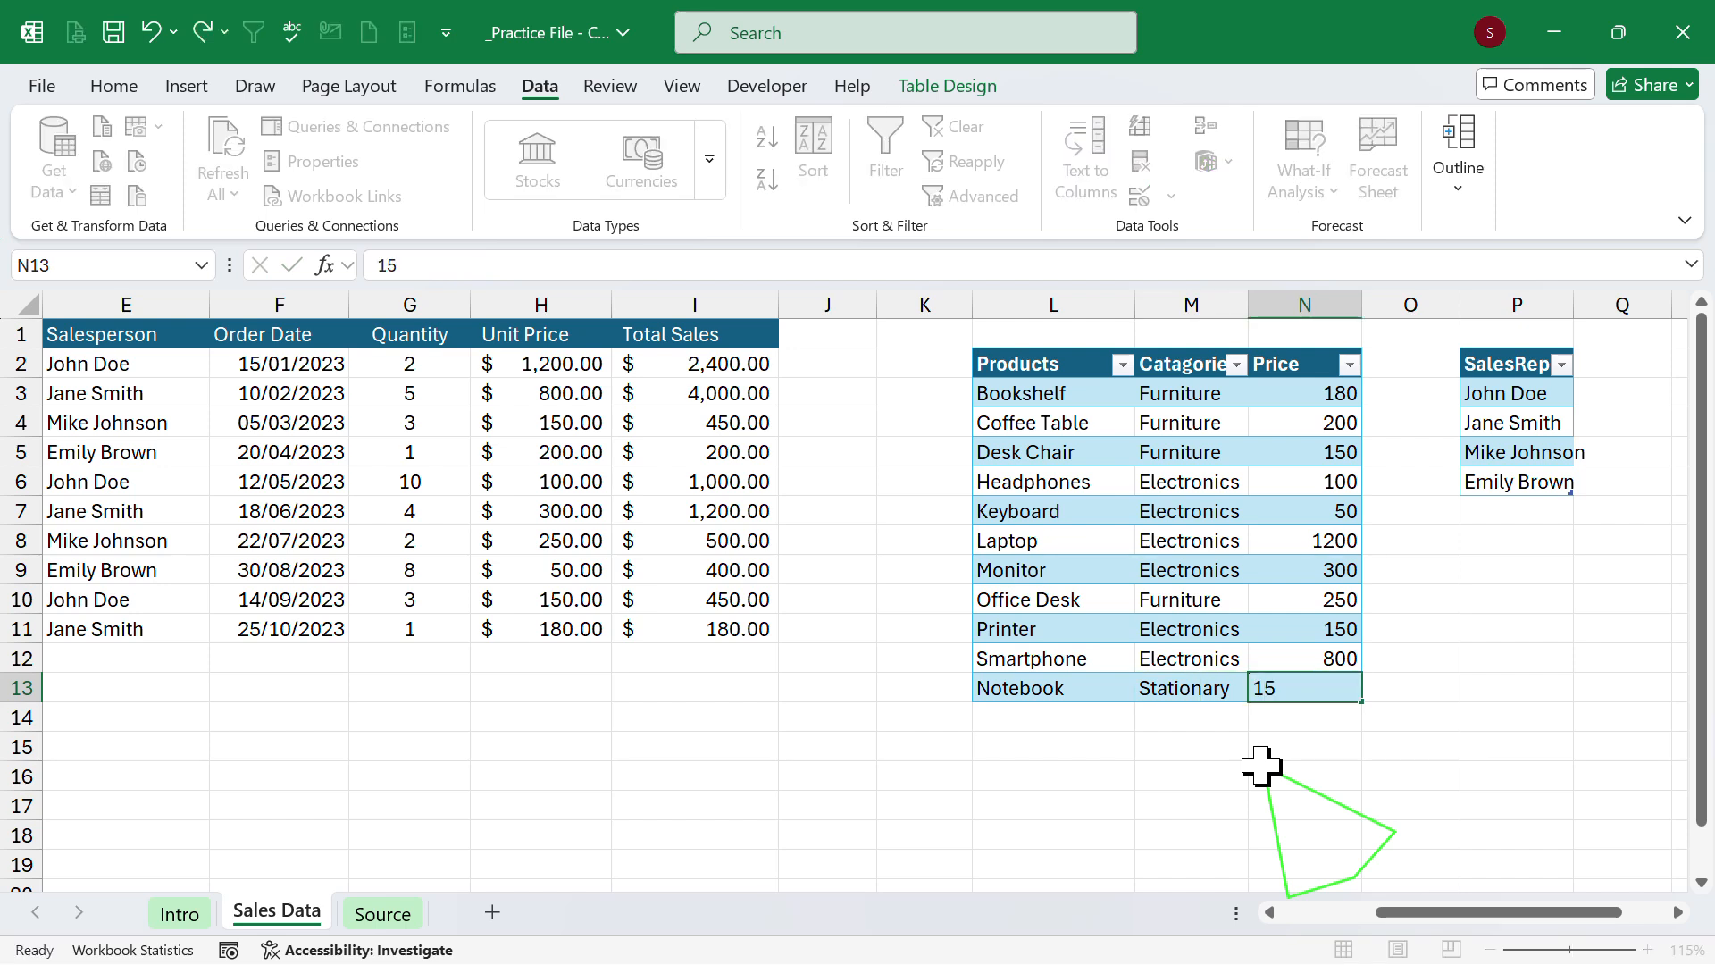
key("ctrl+Return")
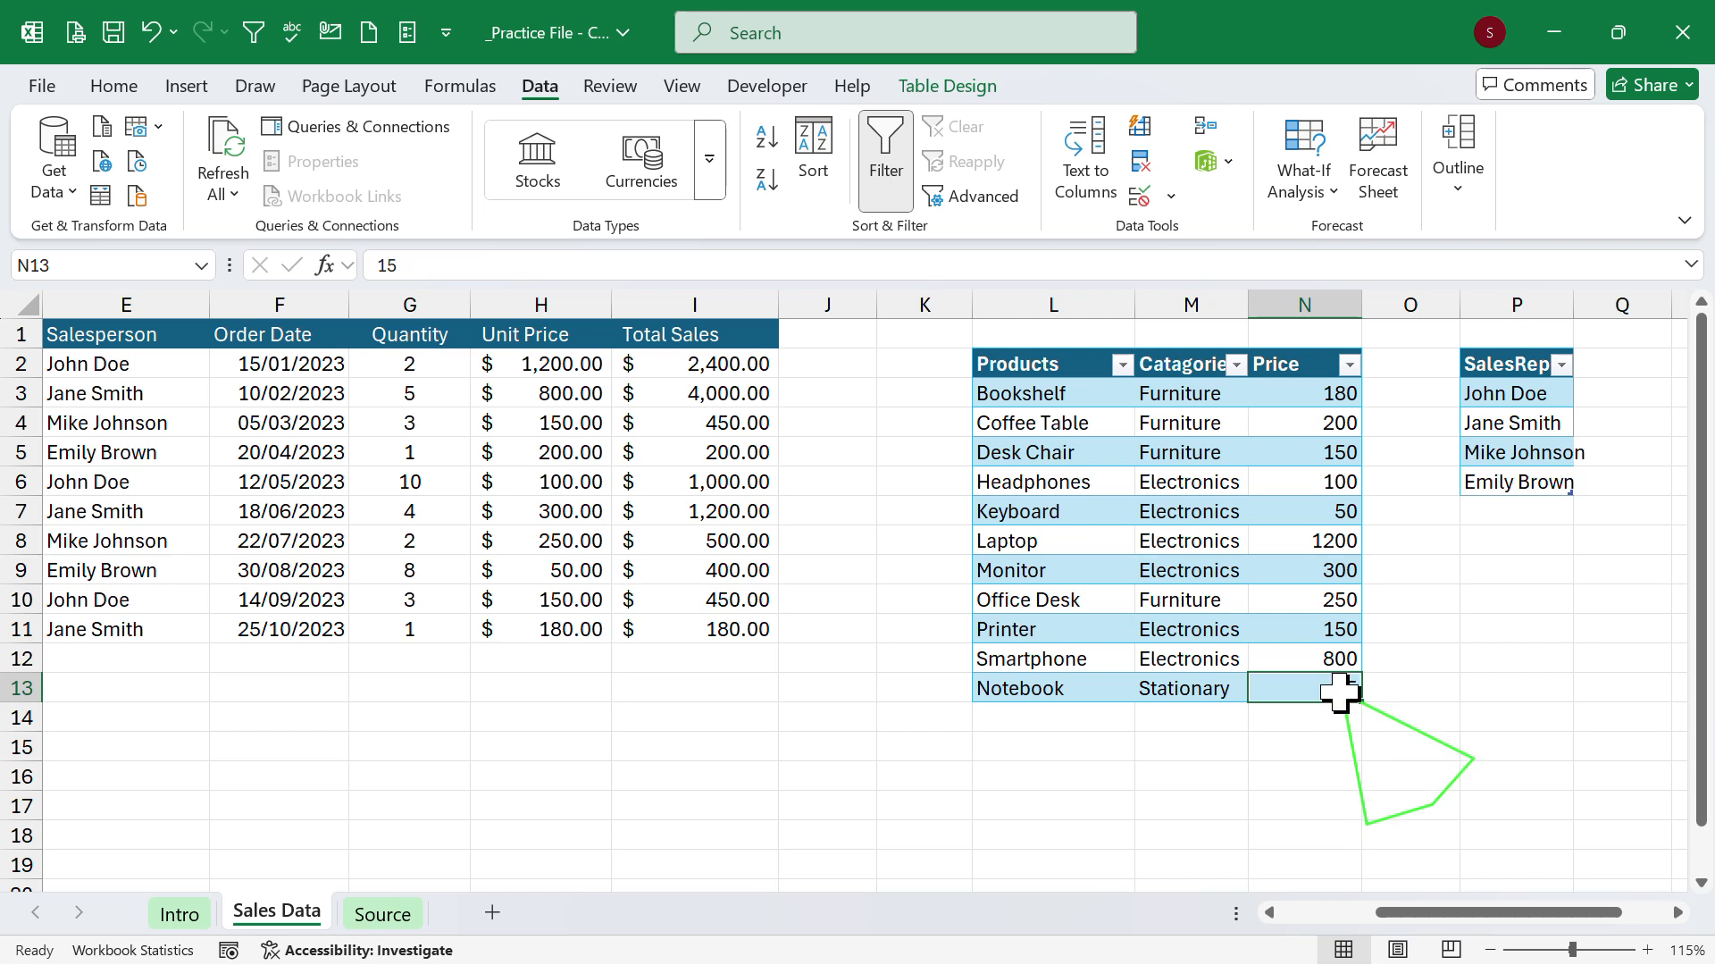
Add a new salesperson's full name in P7, directly below the last entry of the SalesRep table.
left_click(1523, 511)
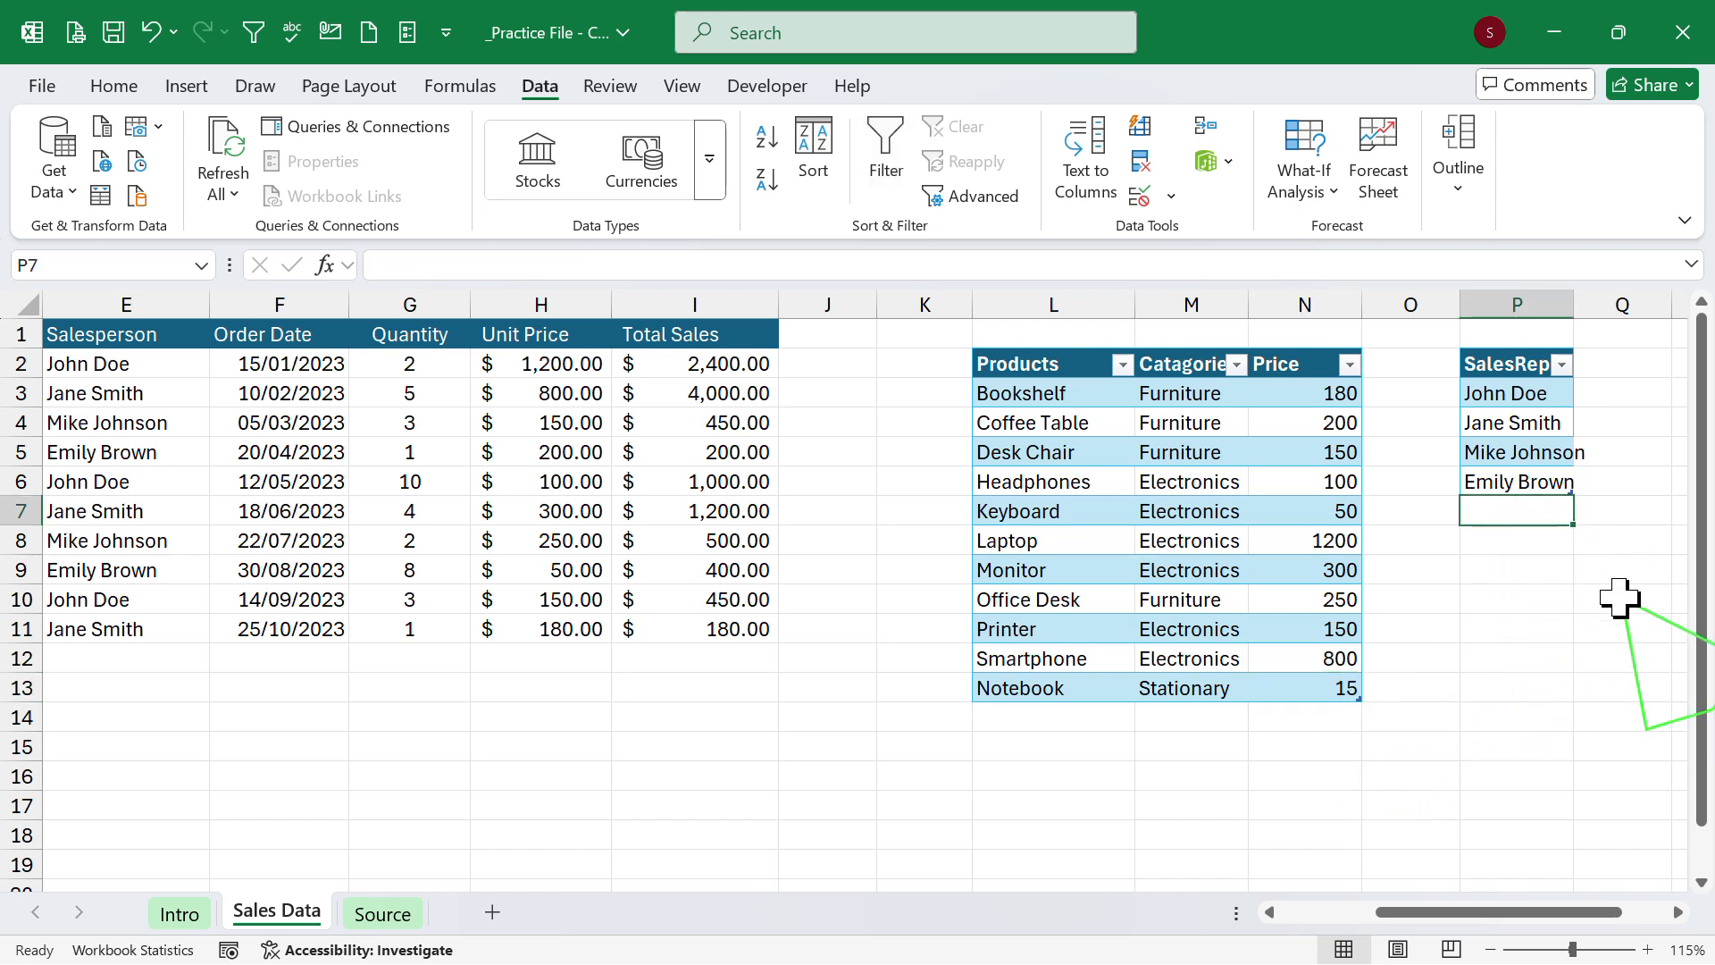
type("D")
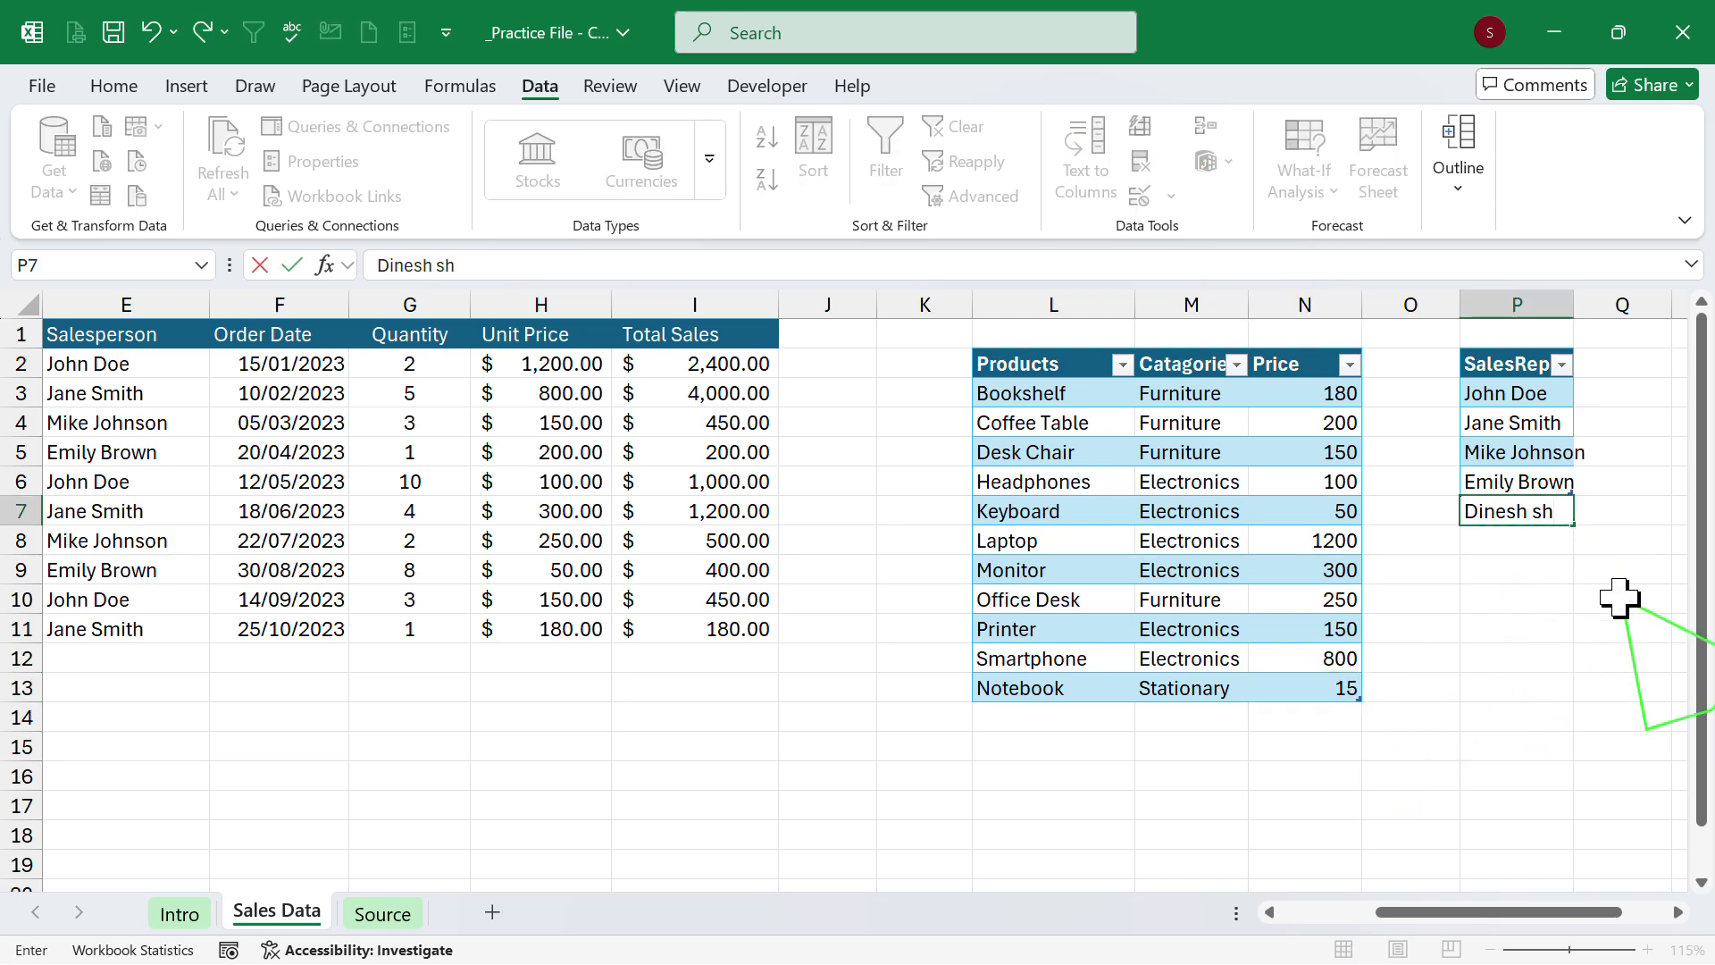
type("inesh Sharma")
key("Return")
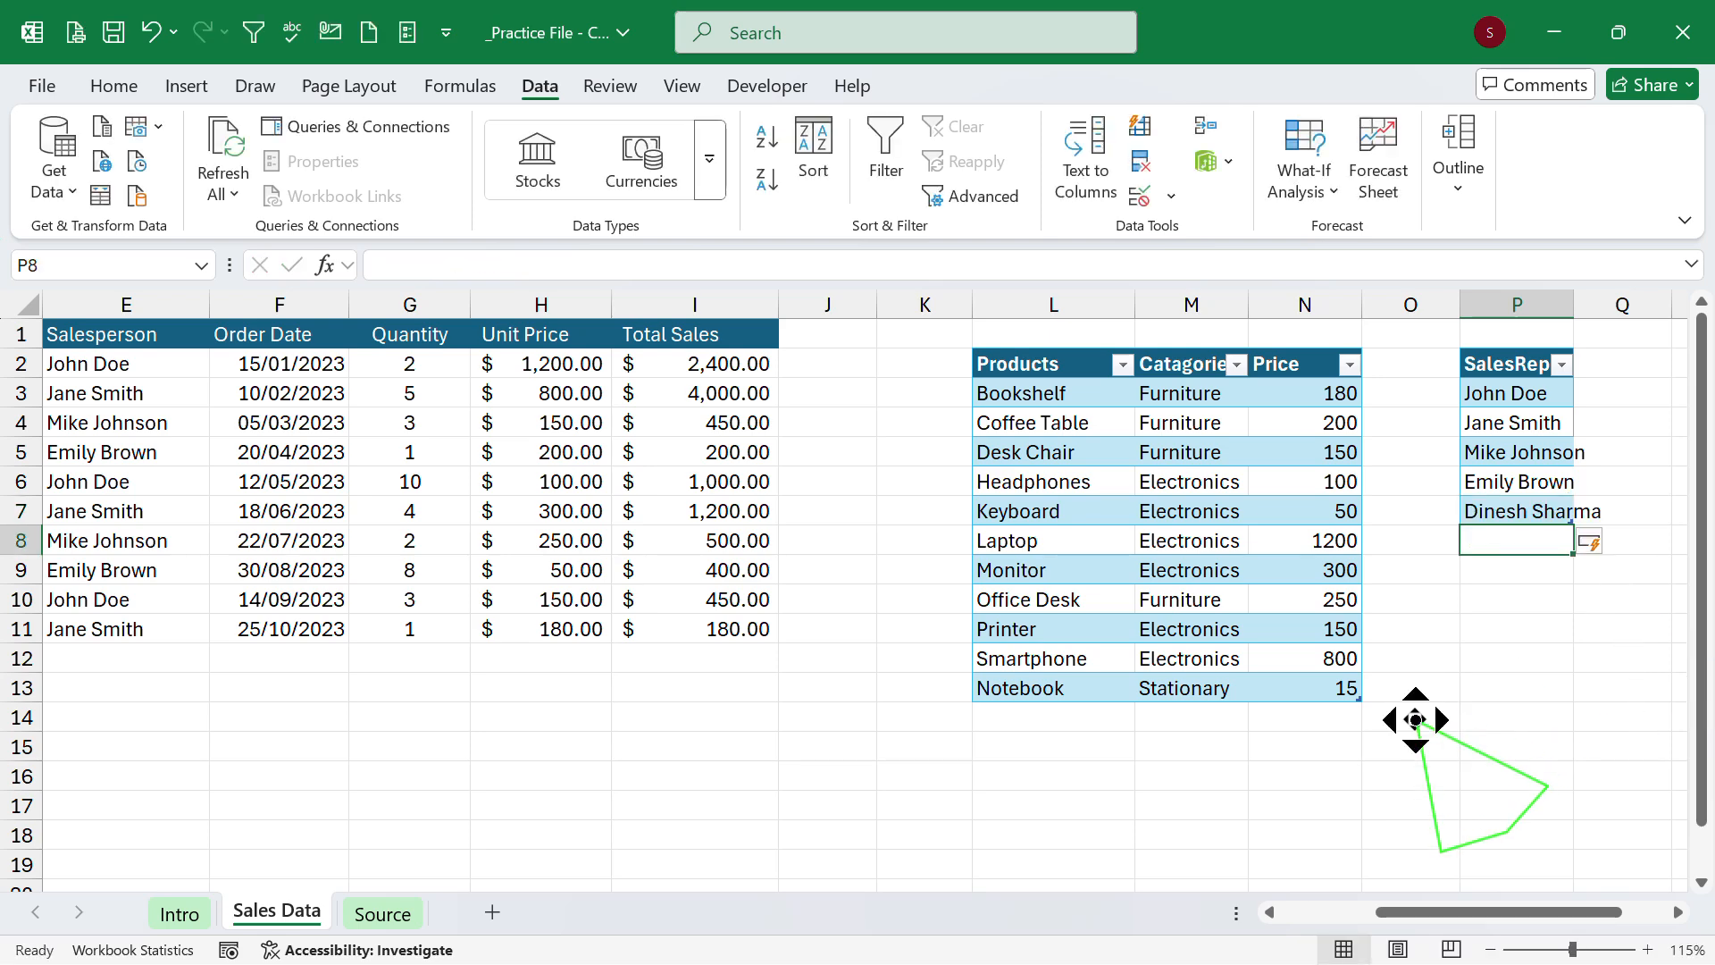
Choose Notebook from the product drop-down list in B12 to start a new order row.
scroll(861, 741, "left", 4)
left_click(253, 661)
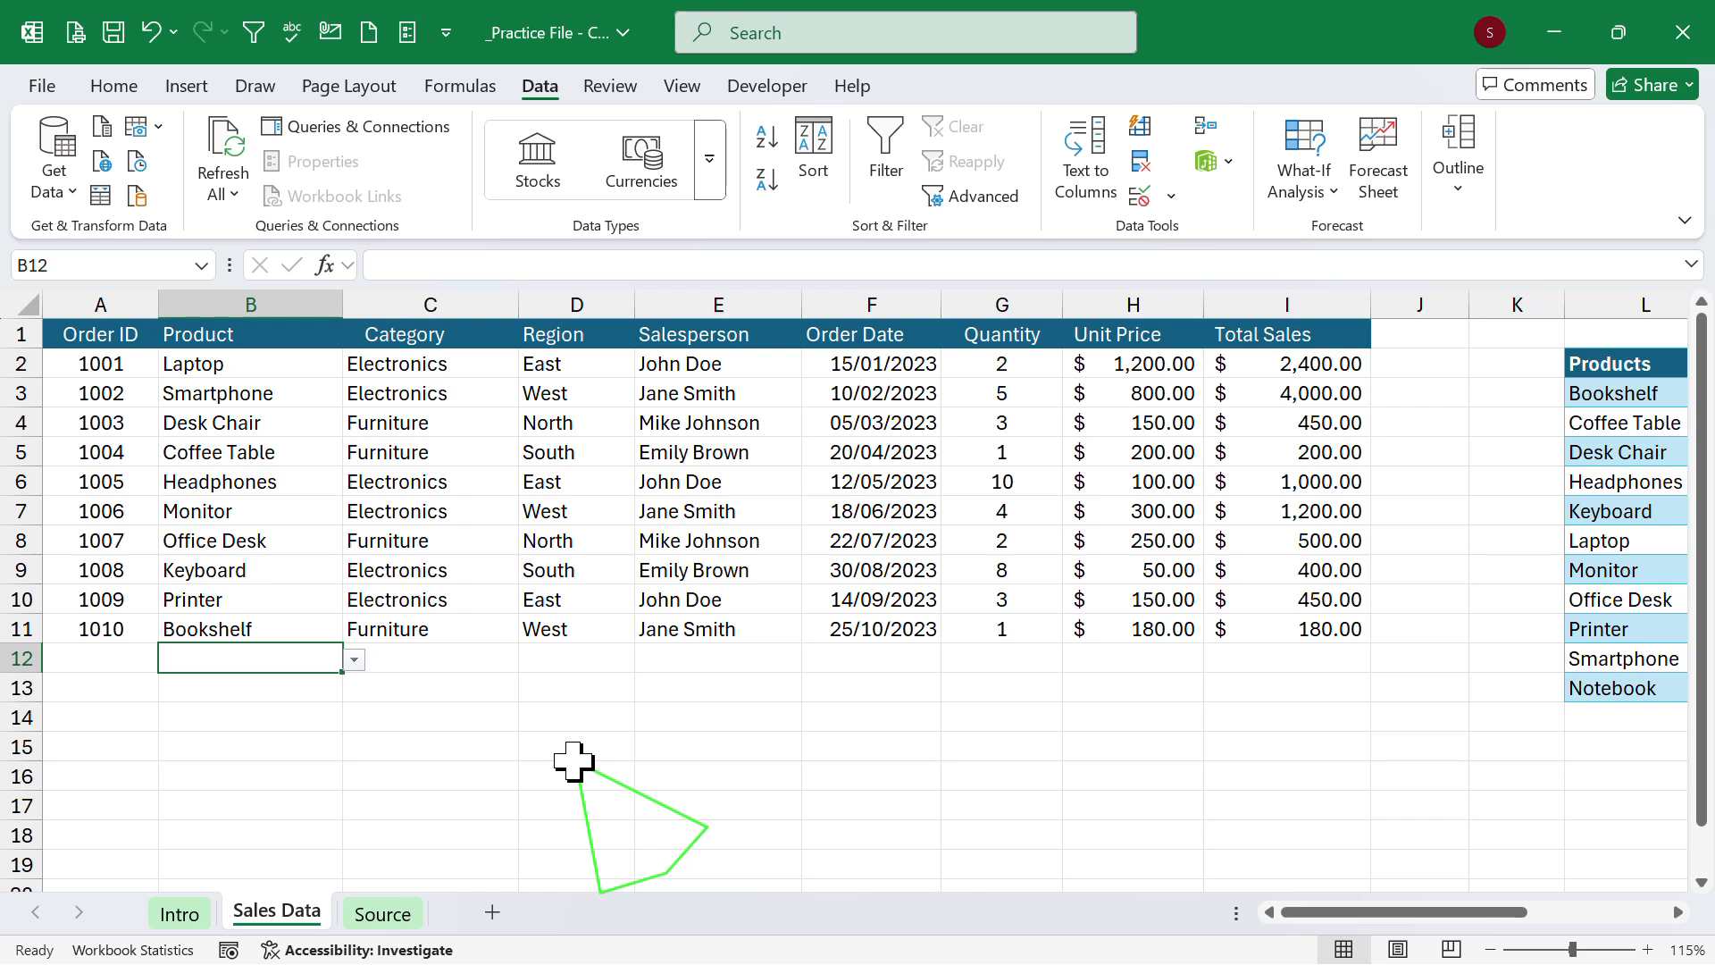
key("alt+Down")
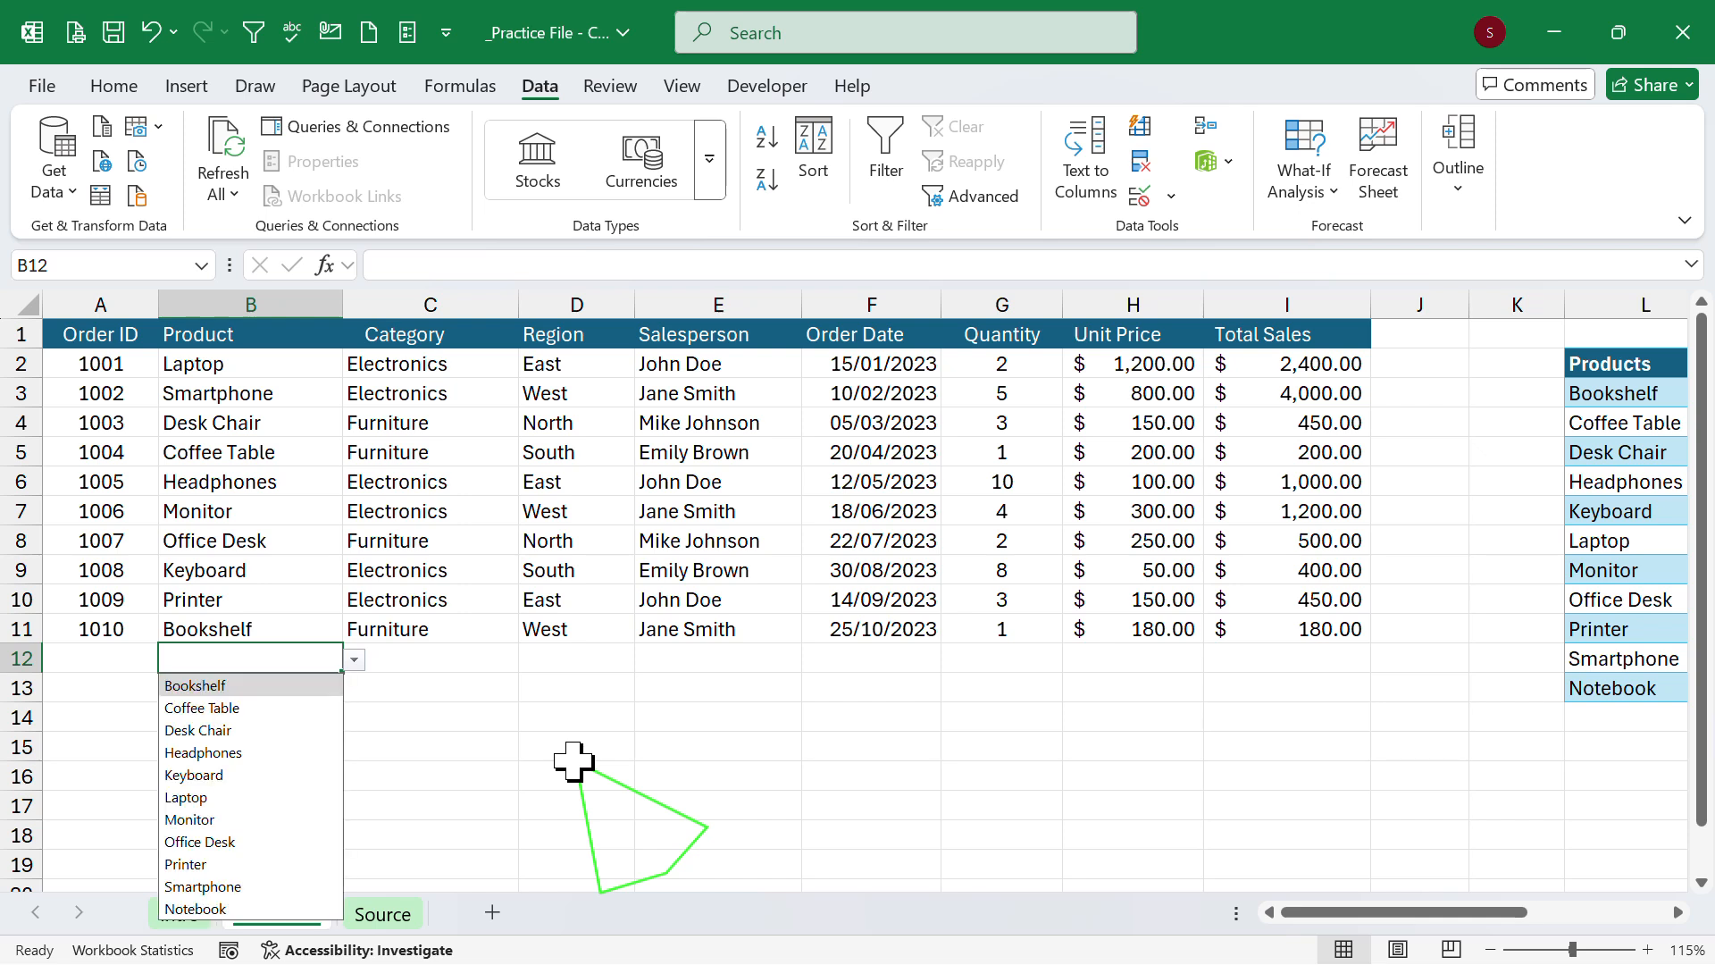
key("Down")
key("Down")
key("Down")
key("Down")
key("Down")
key("Down")
key("Down")
key("Down")
key("Down")
key("Down")
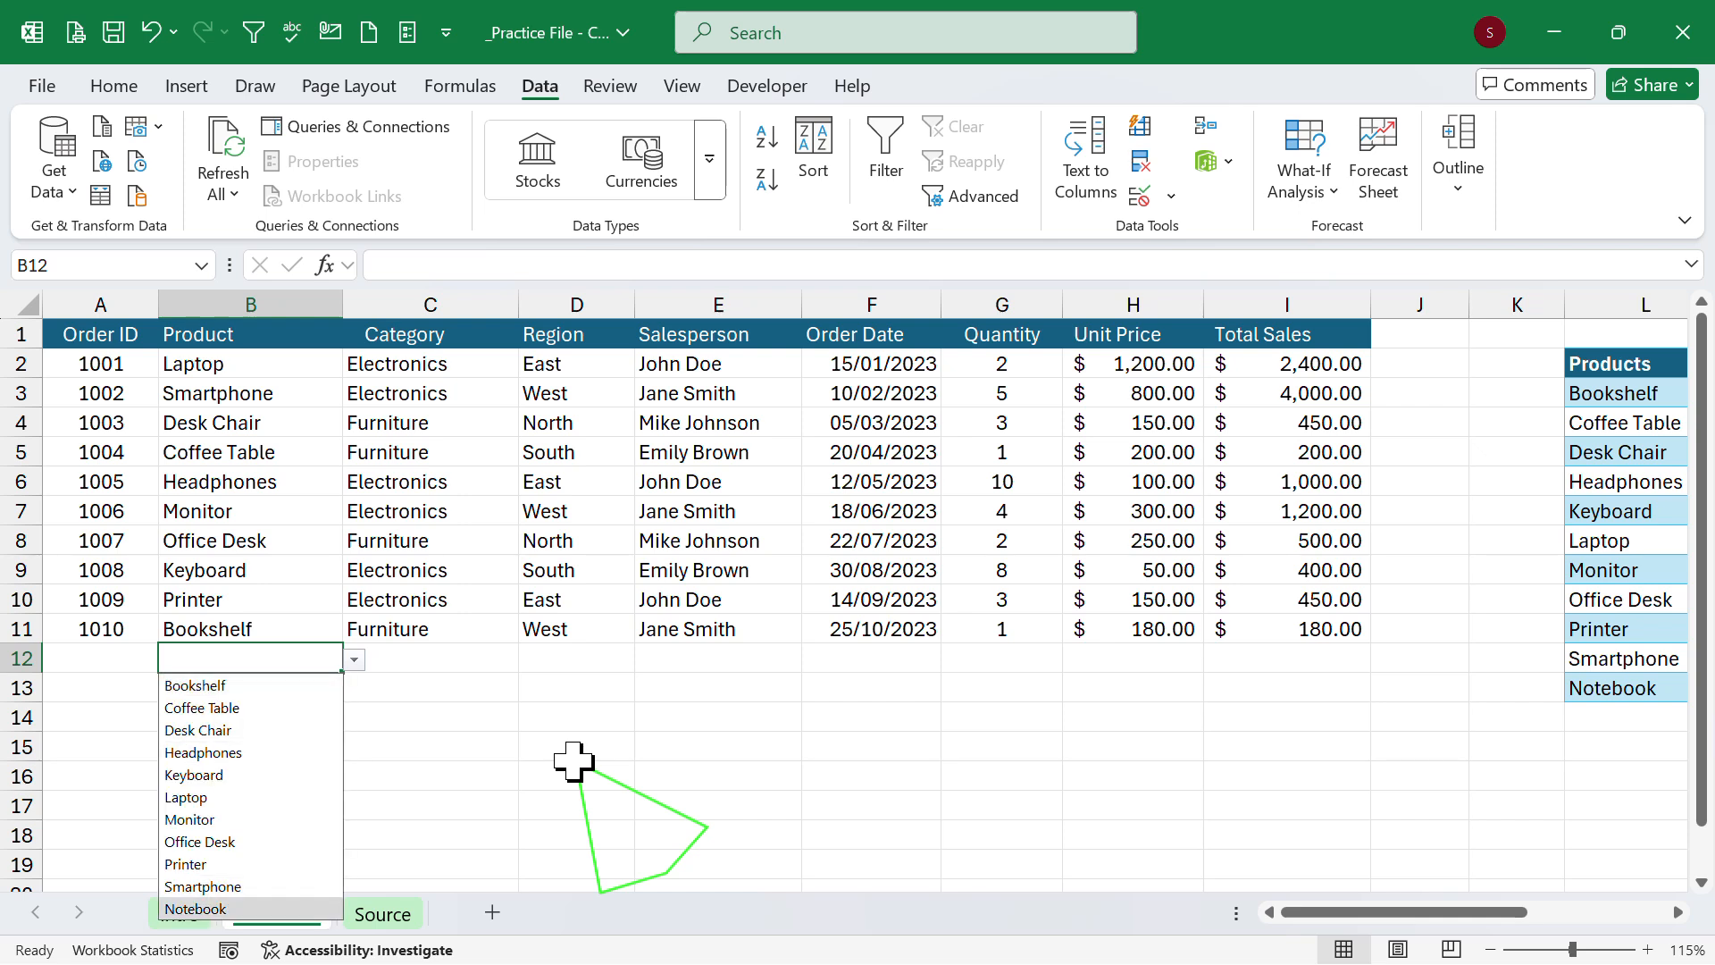
key("Return")
key("Left")
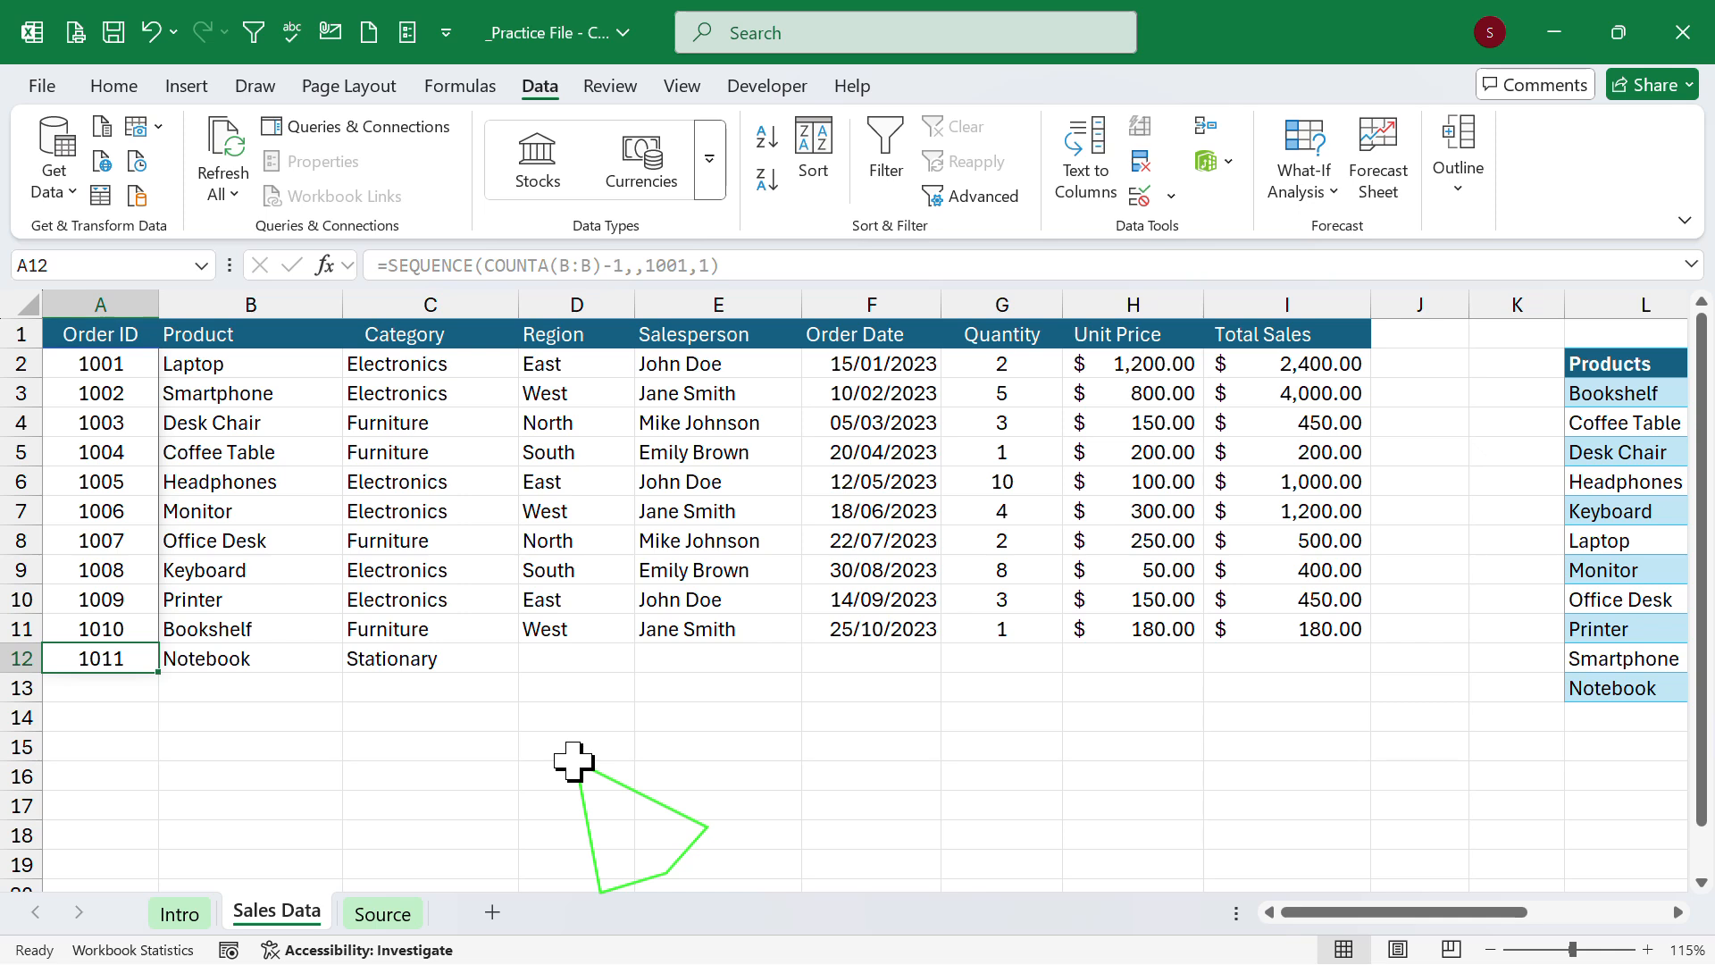
In row 12, choose East as the region and the newly added sales rep as the salesperson.
key("Right")
key("Right")
key("Right")
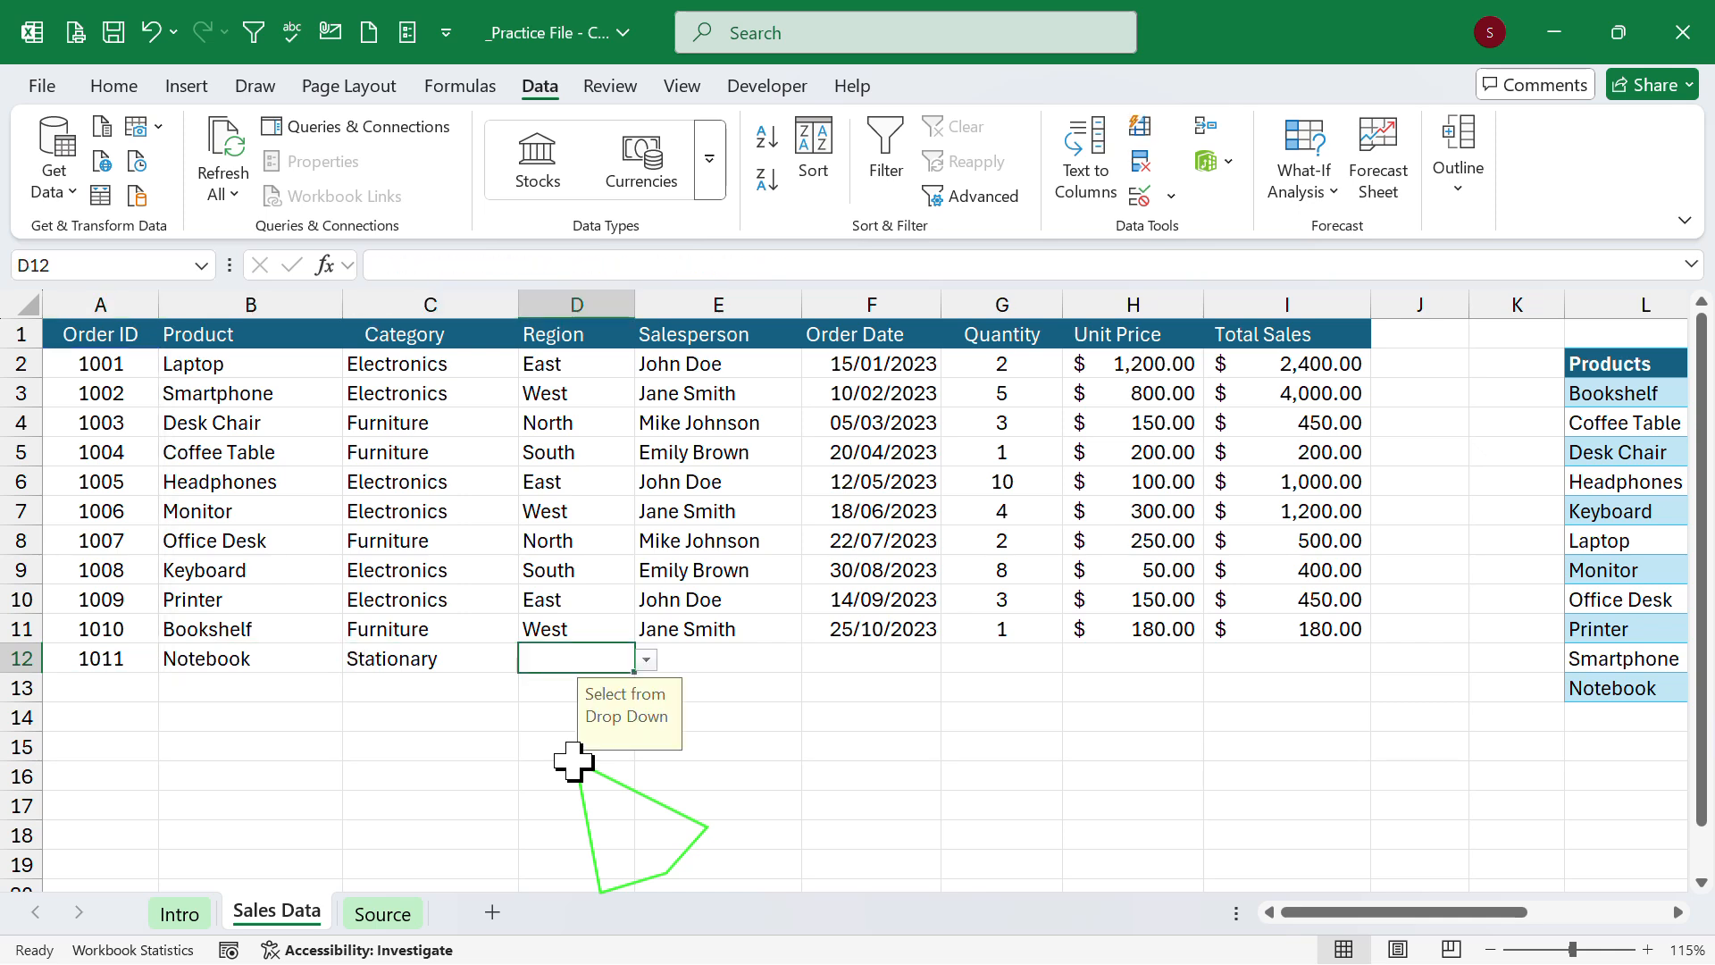
key("alt+Down")
key("Return")
key("Right")
key("alt+Down")
key("Down")
key("Down")
key("Down")
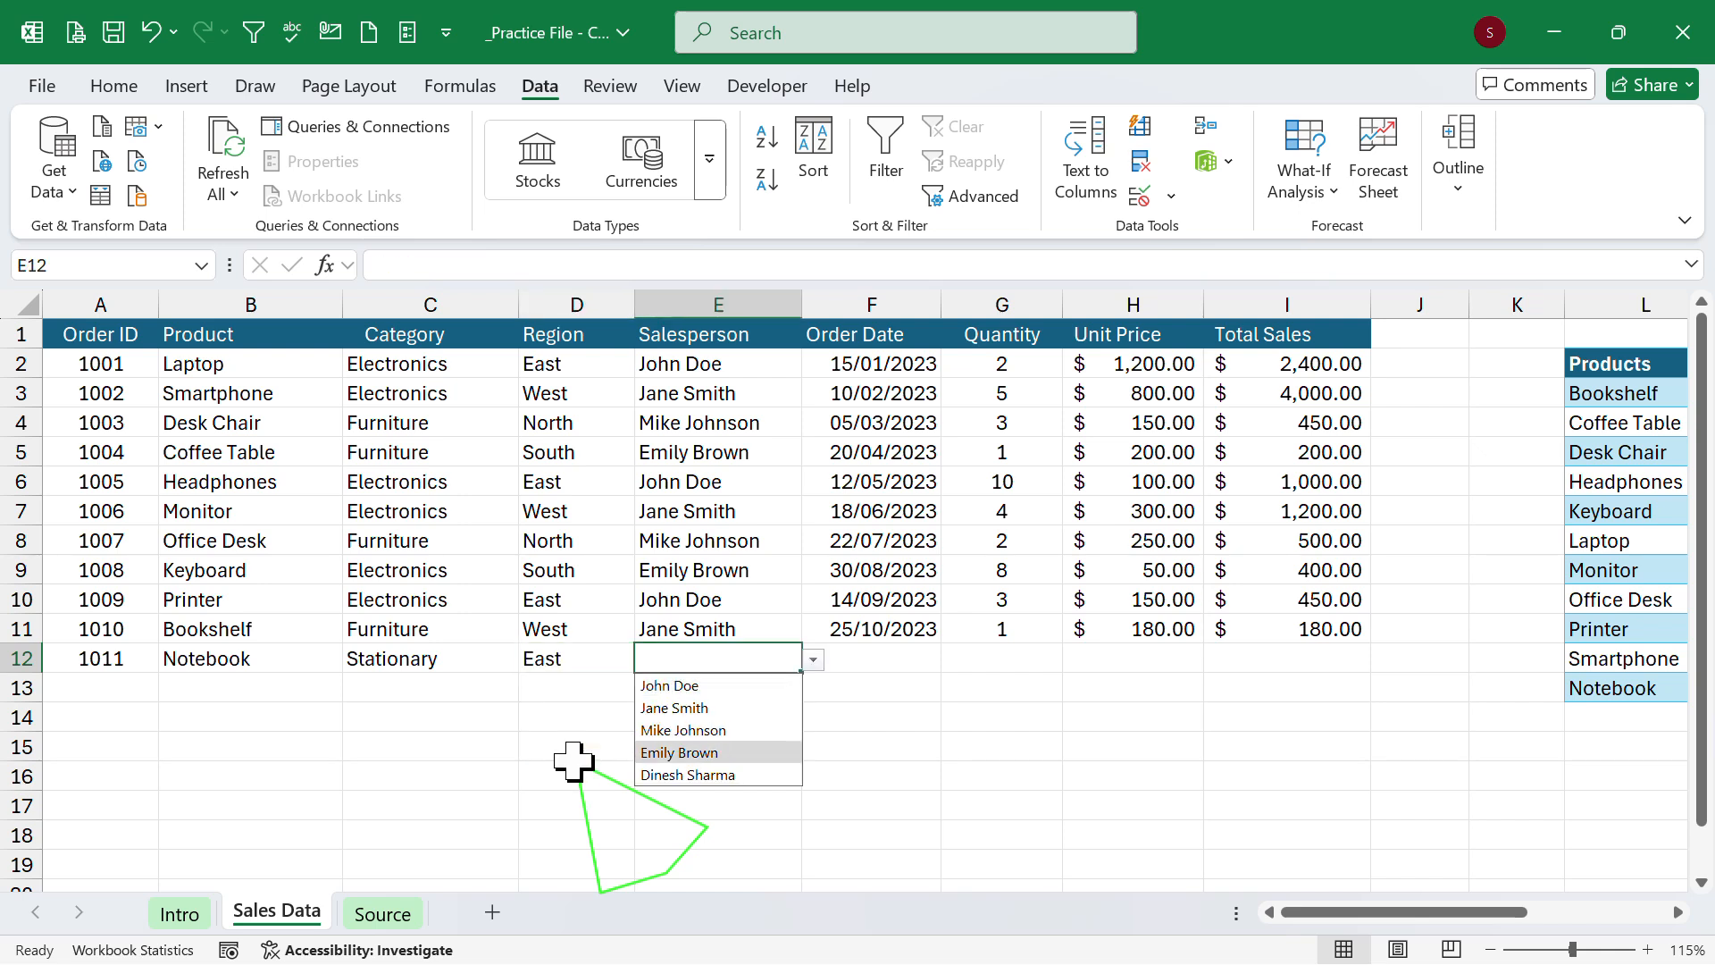
key("Down")
key("Return")
Enter the order date 01/02/2025 and quantity 10 for the Notebook order in row 12.
key("Right")
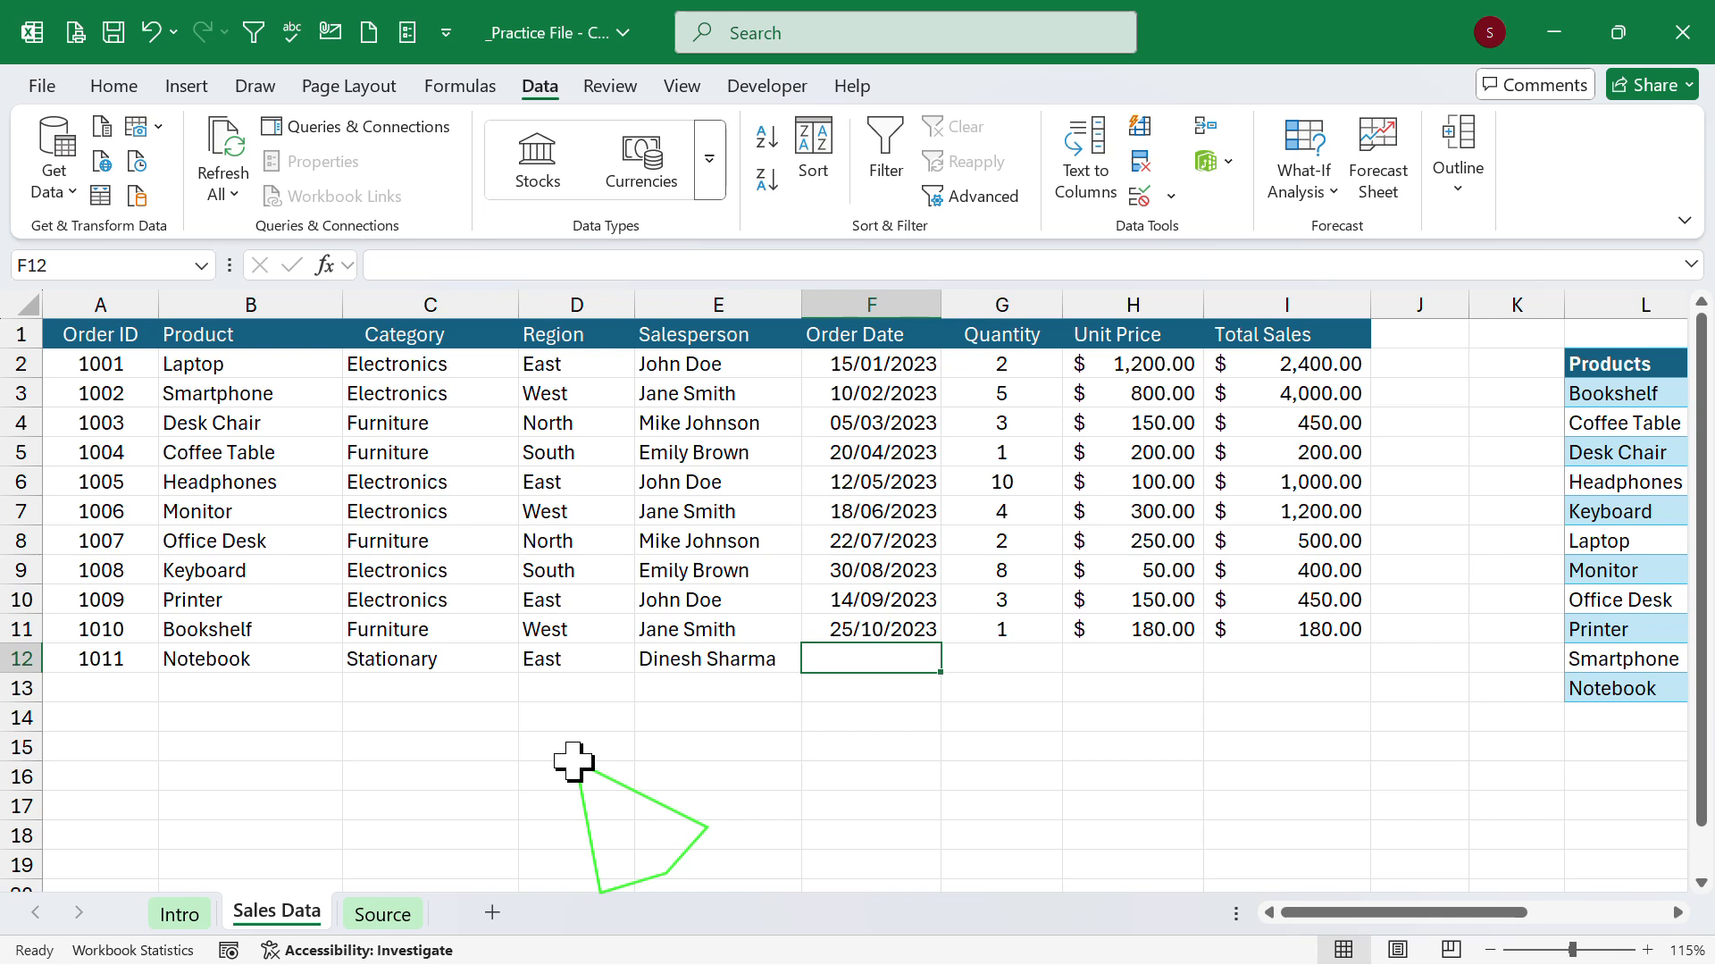
type("01/02/2025")
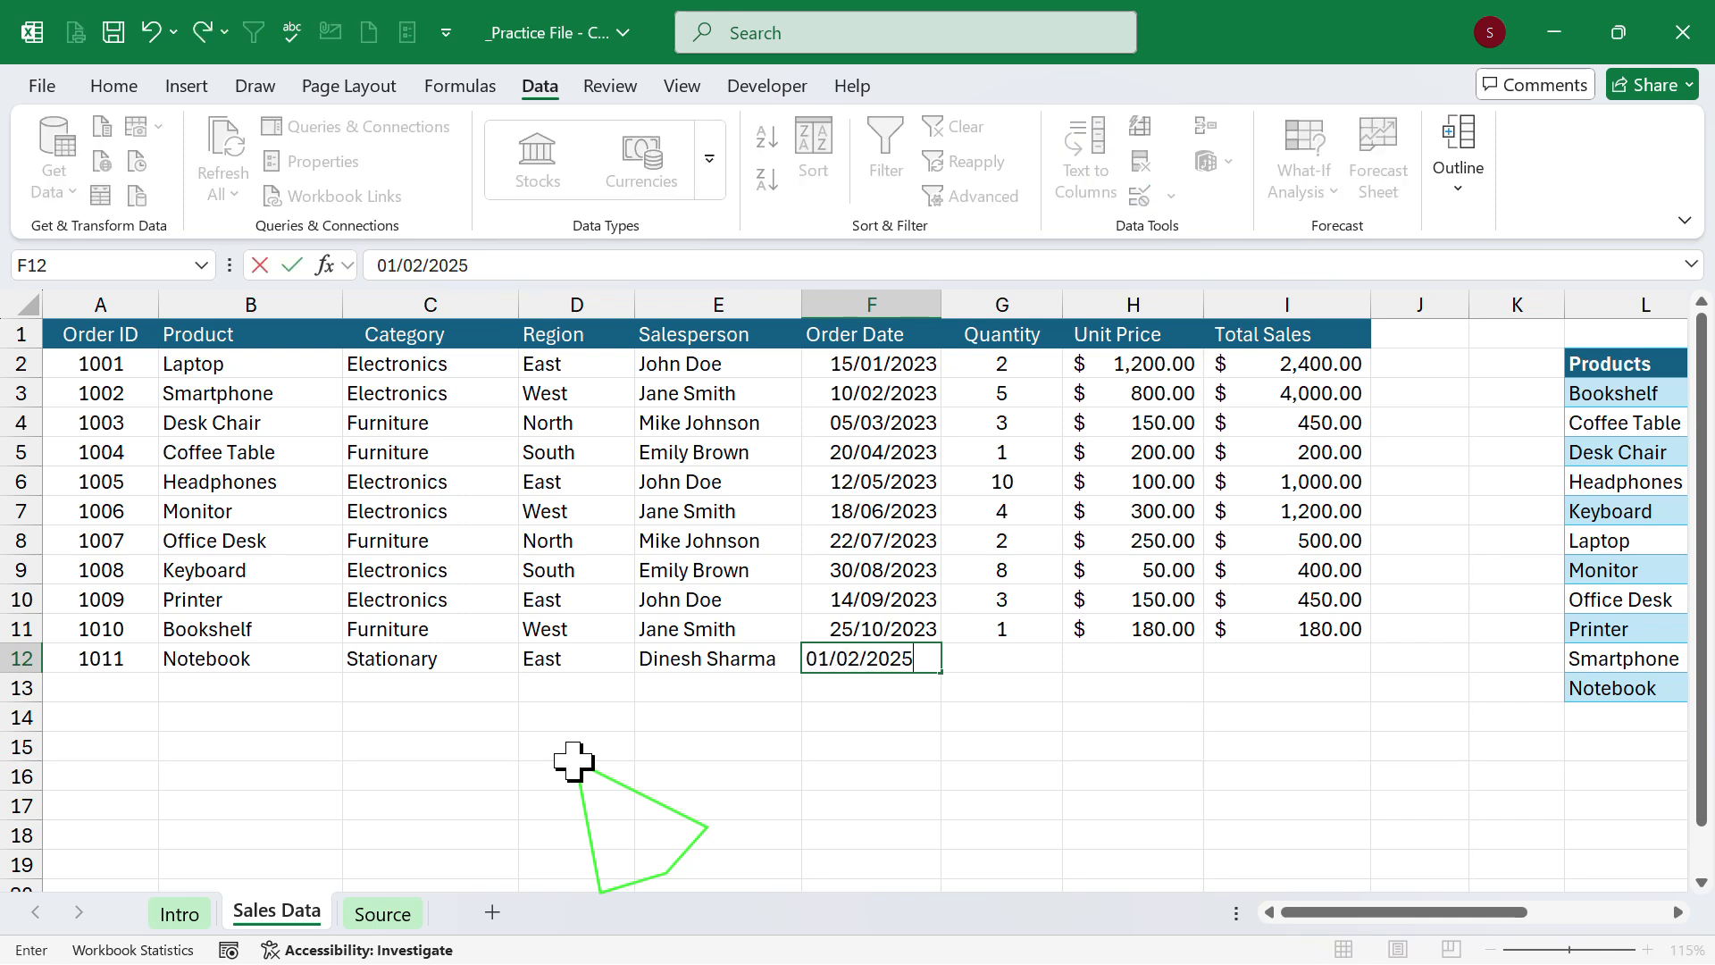
key("Tab")
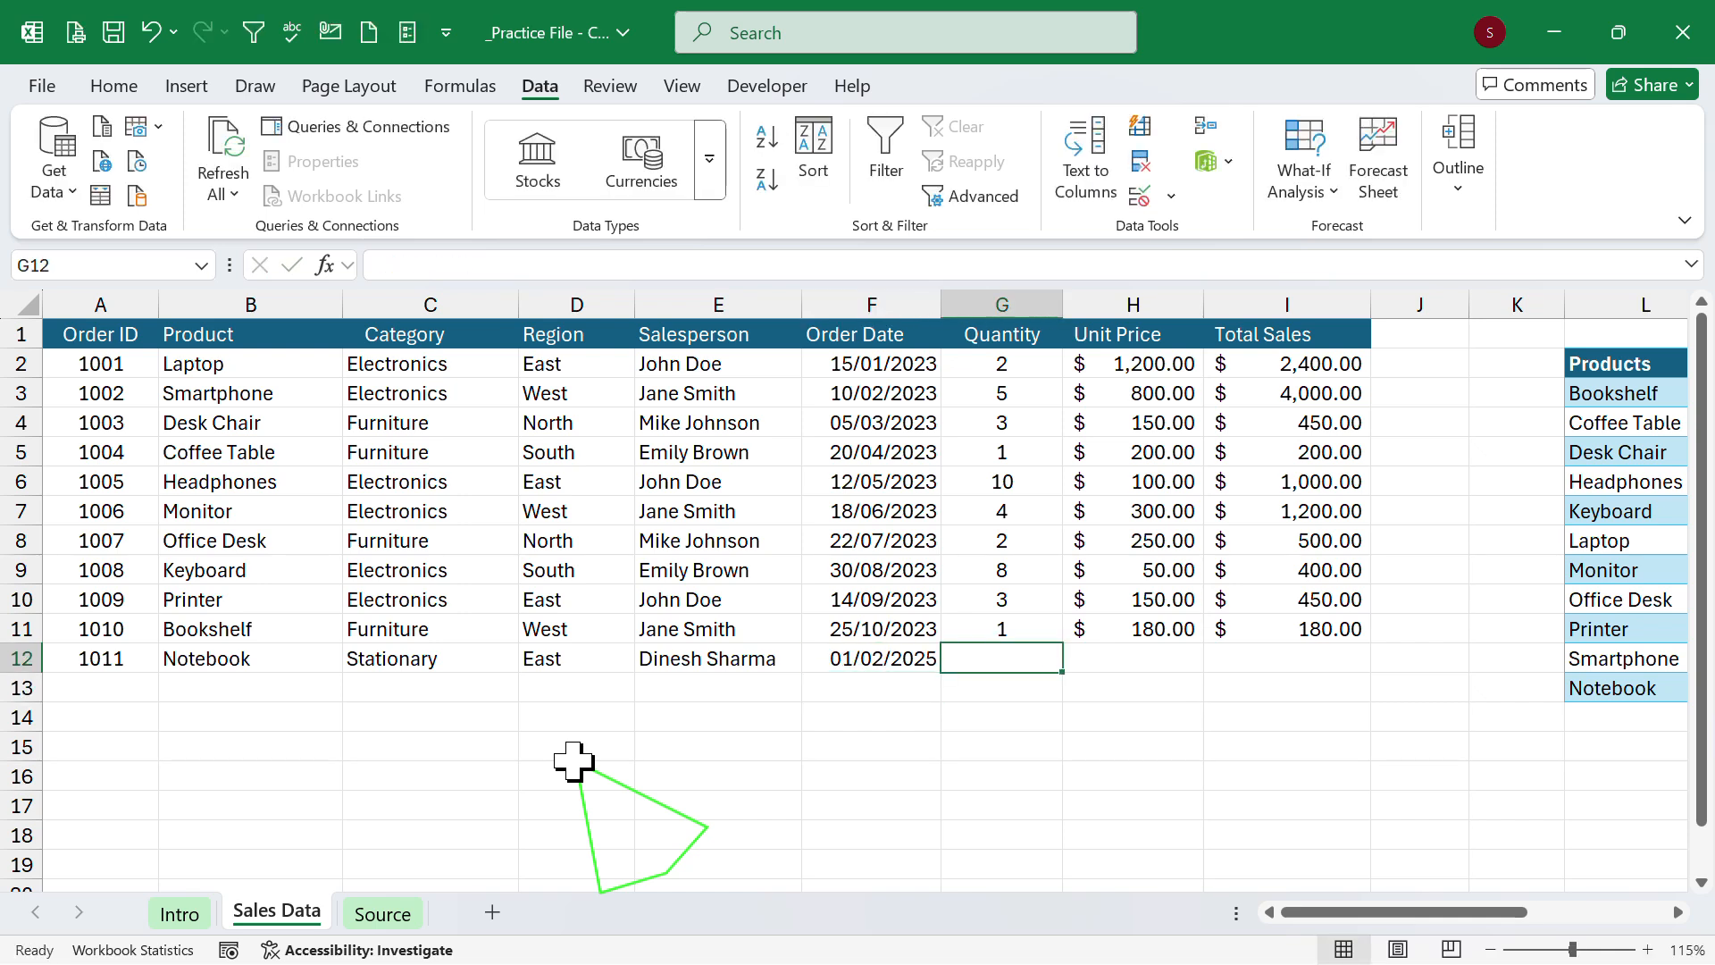
type("1")
key("Tab")
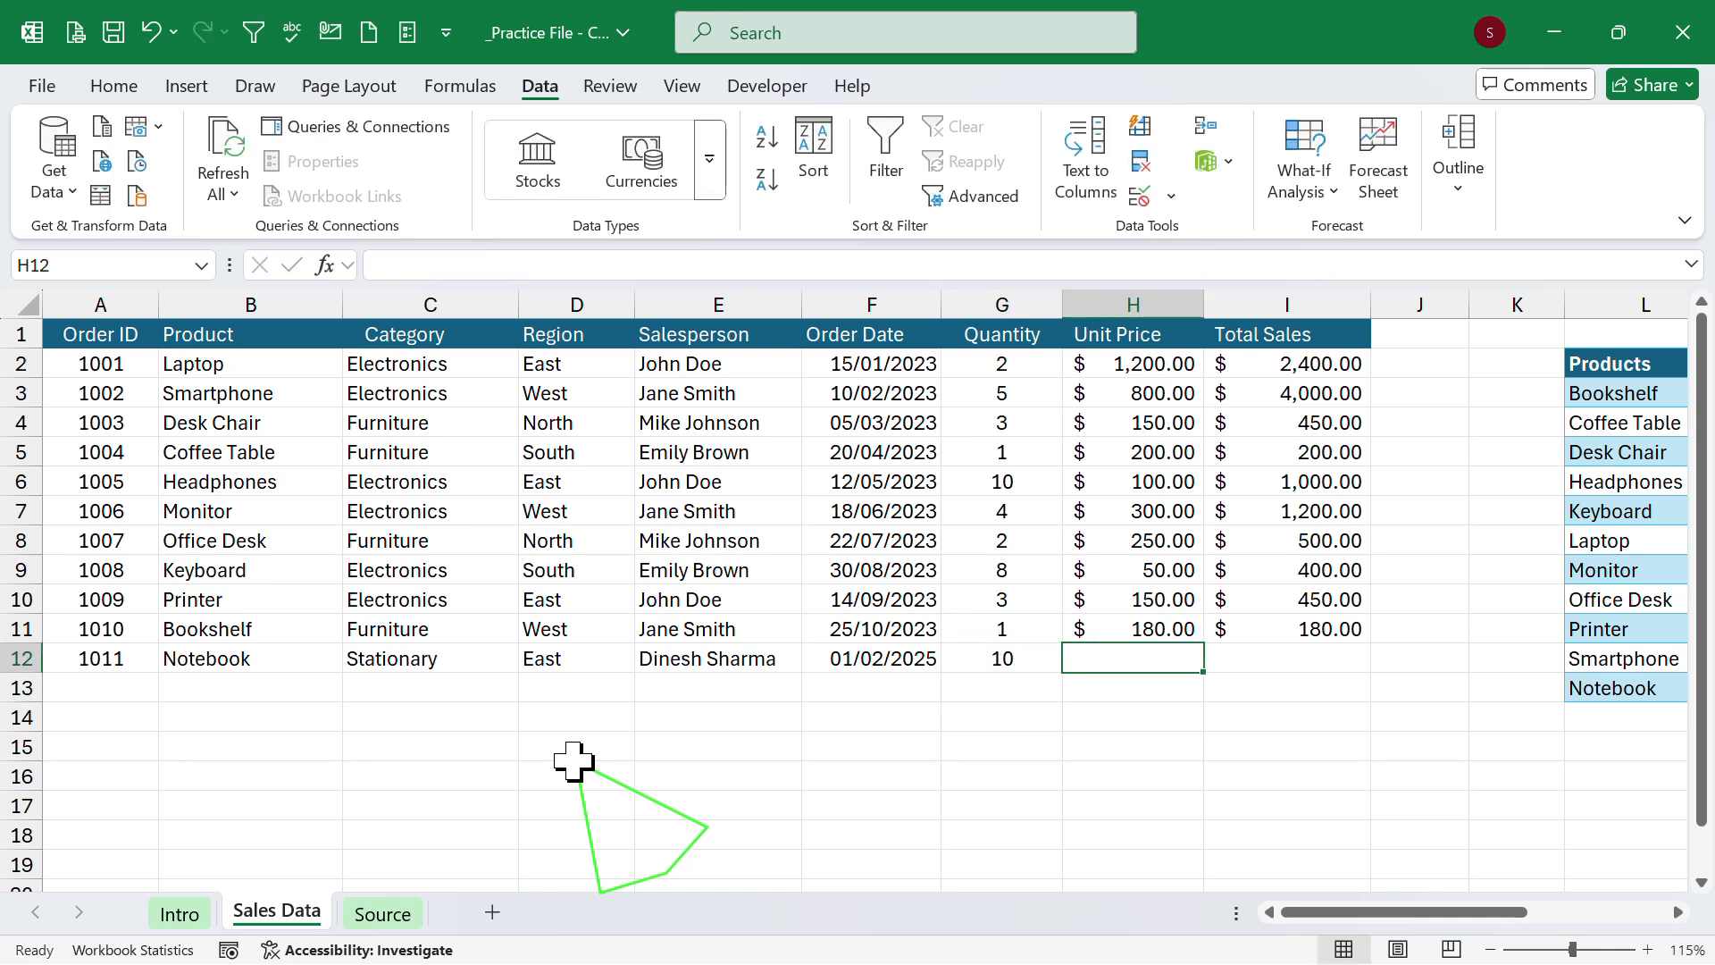
Start a VLOOKUP formula in the first Unit Price cell, H2, with B2 as the lookup value.
key("Up")
key("ctrl+Up")
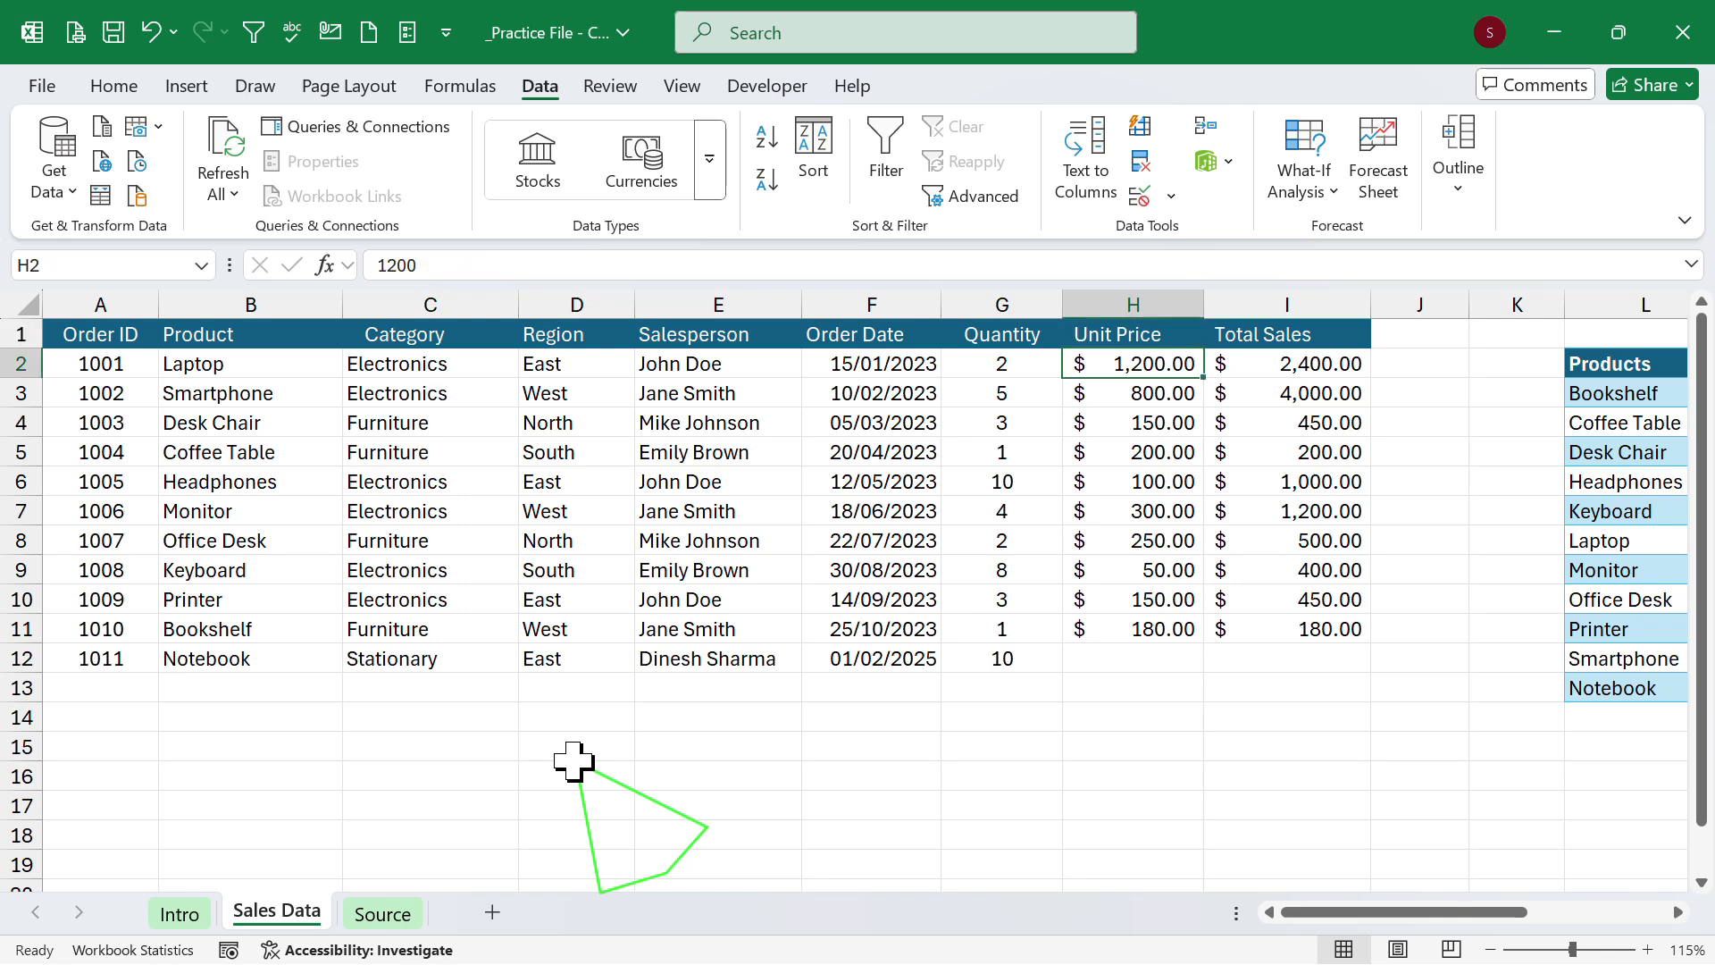
type("=")
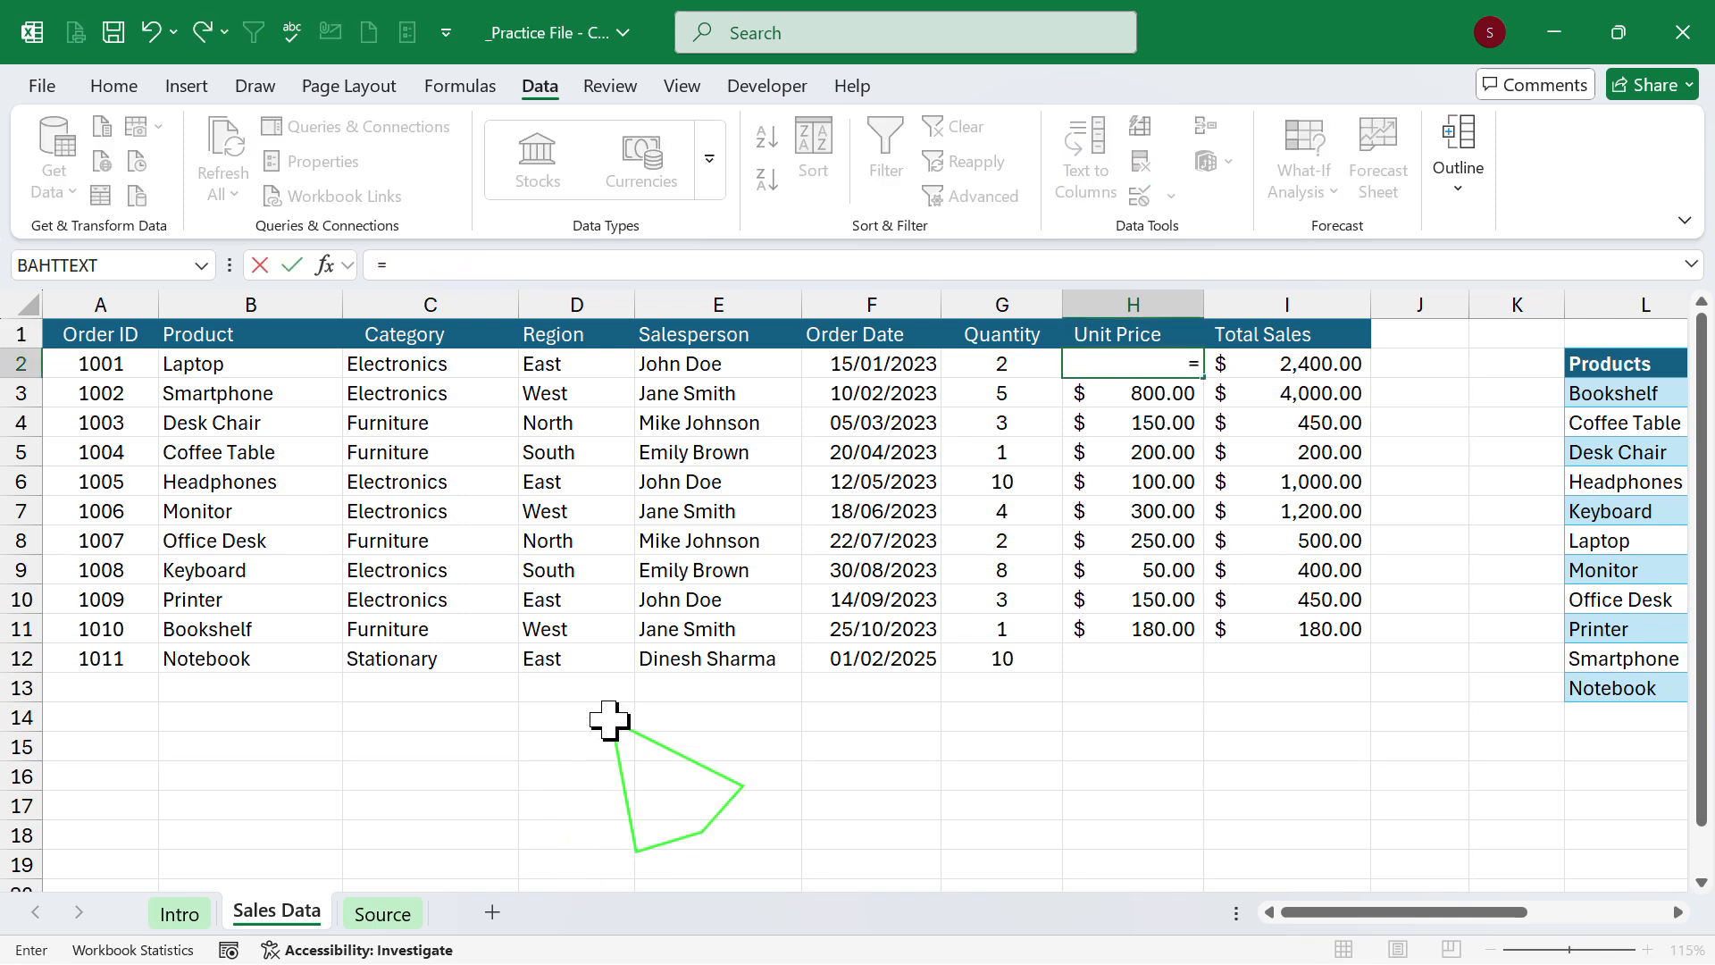
type("vlo")
key("Tab")
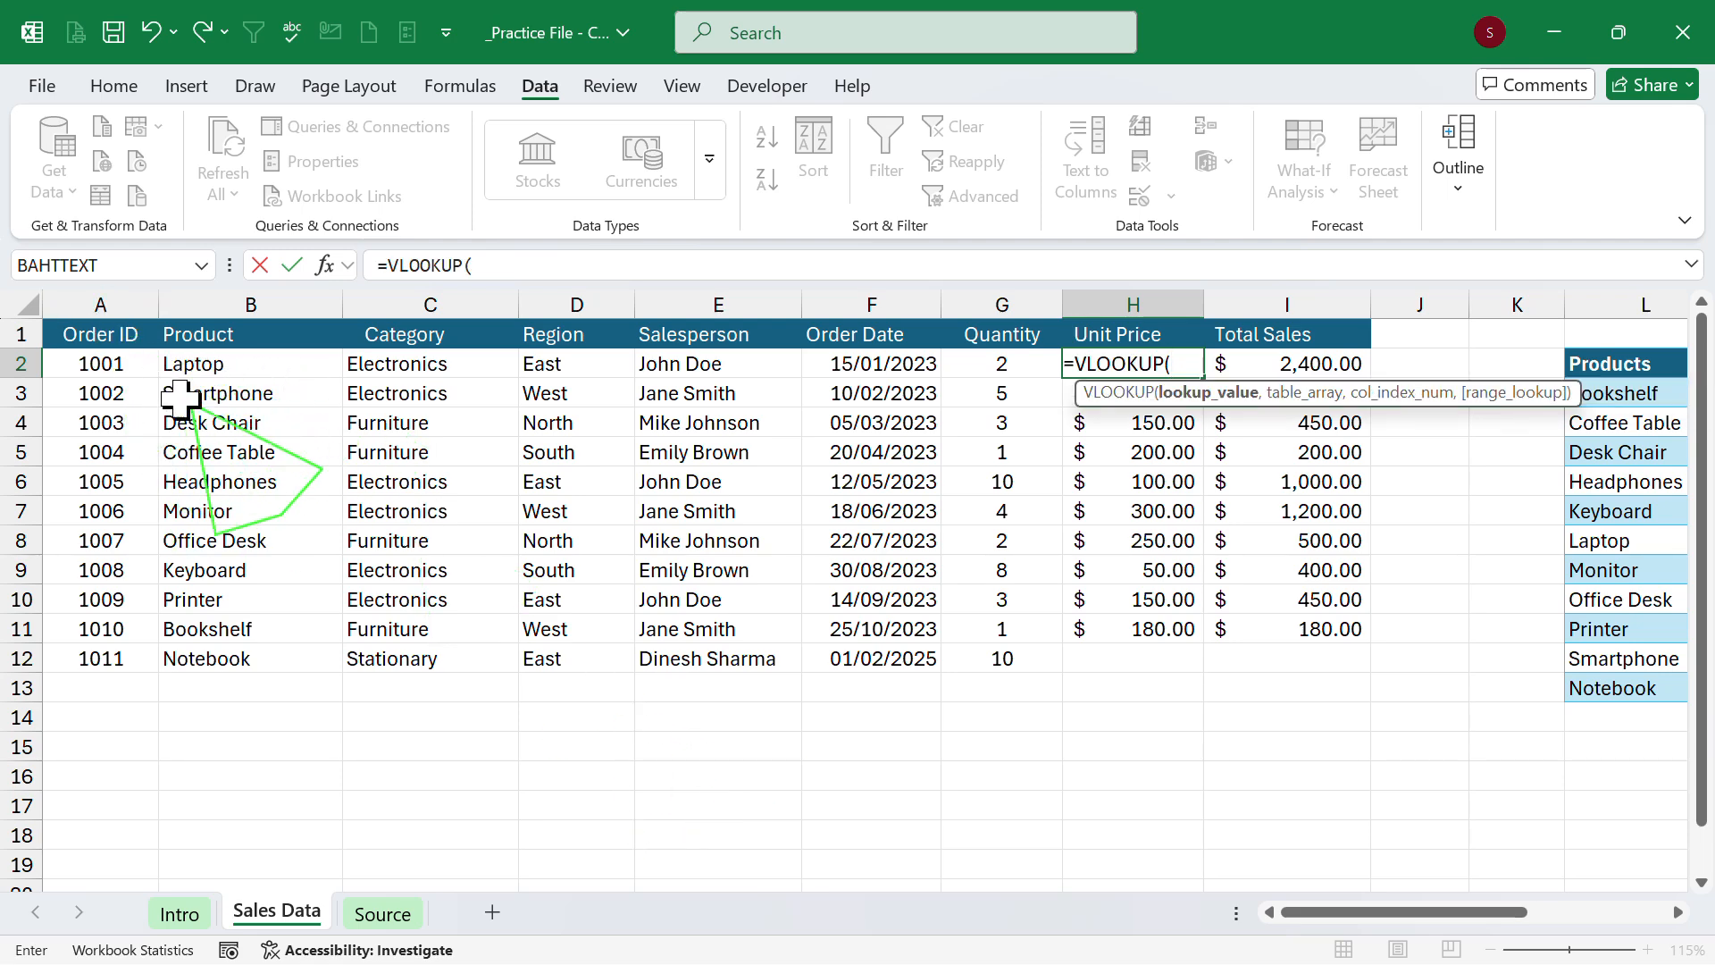
left_click(325, 266)
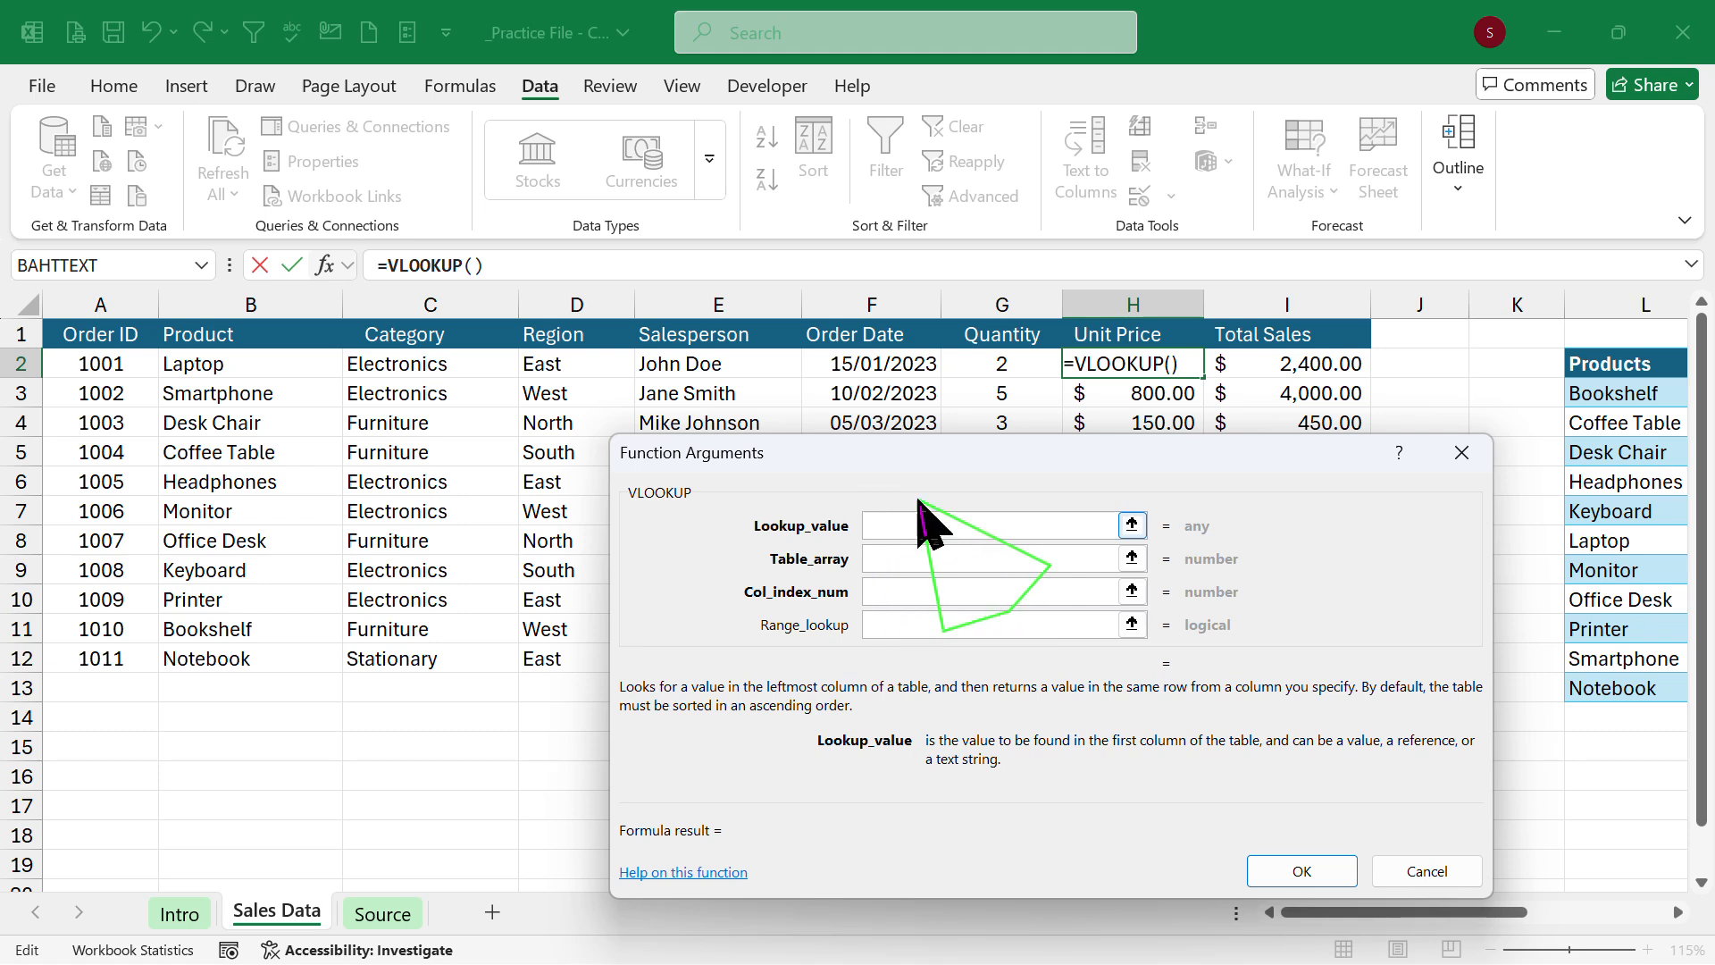
left_click(250, 366)
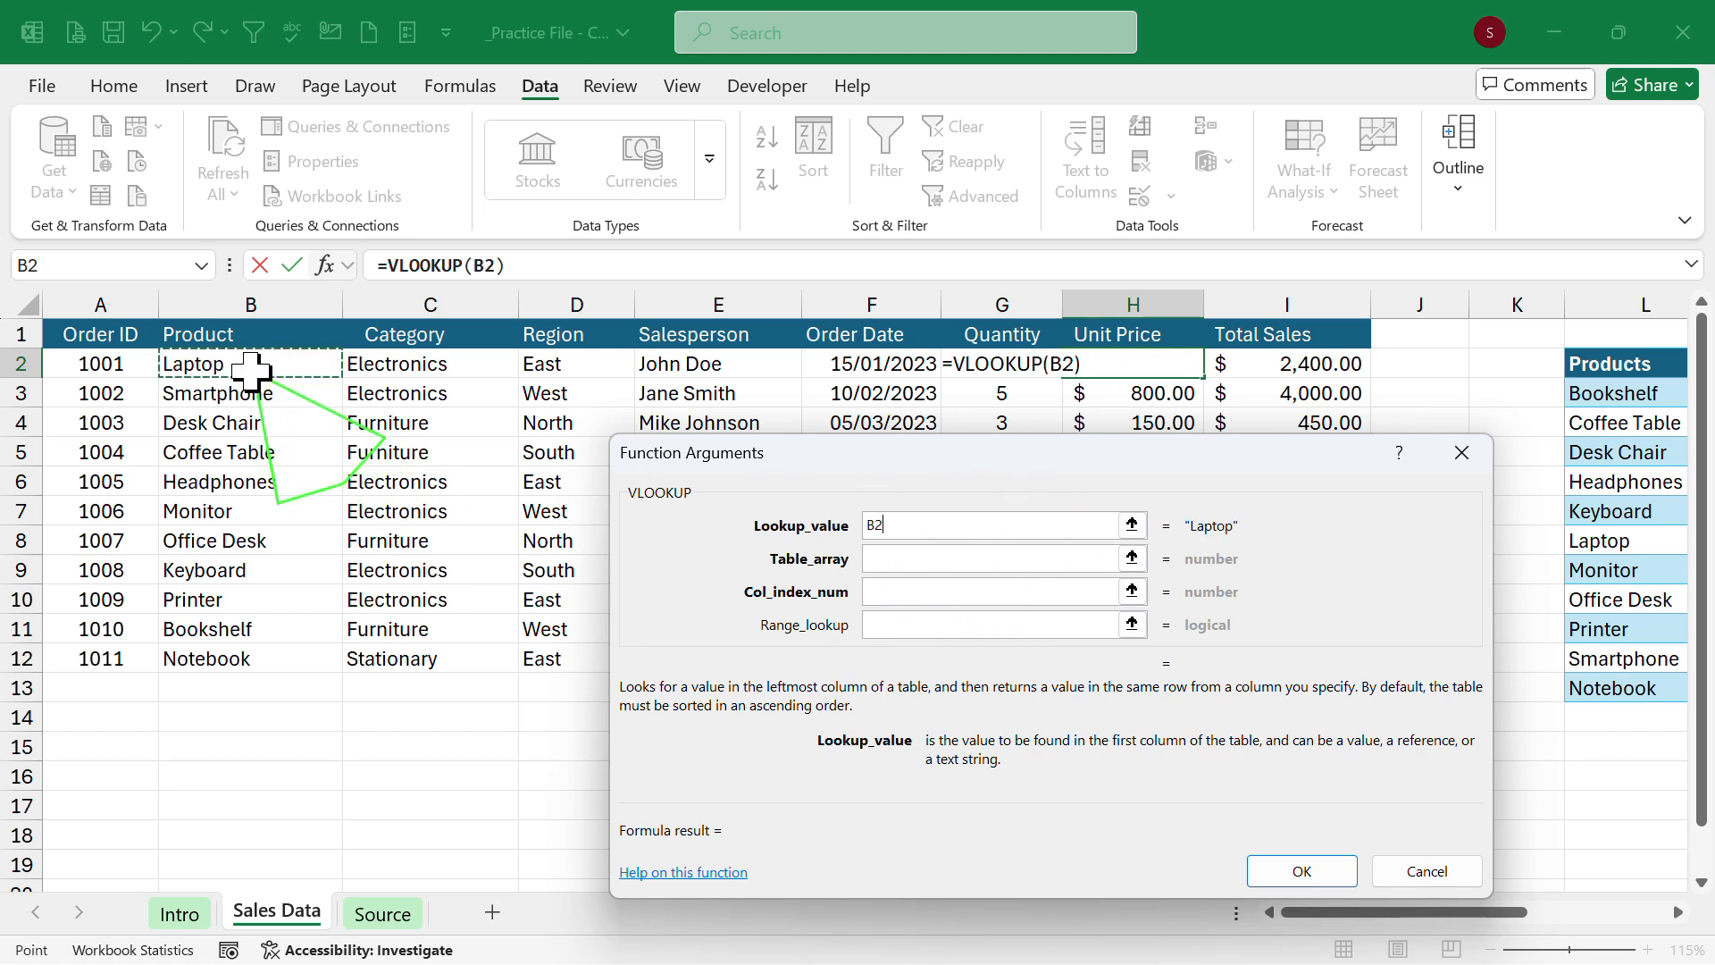
Set the VLOOKUP's table array to the whole product table, L3:N13, referenced as Table13.
left_click(899, 558)
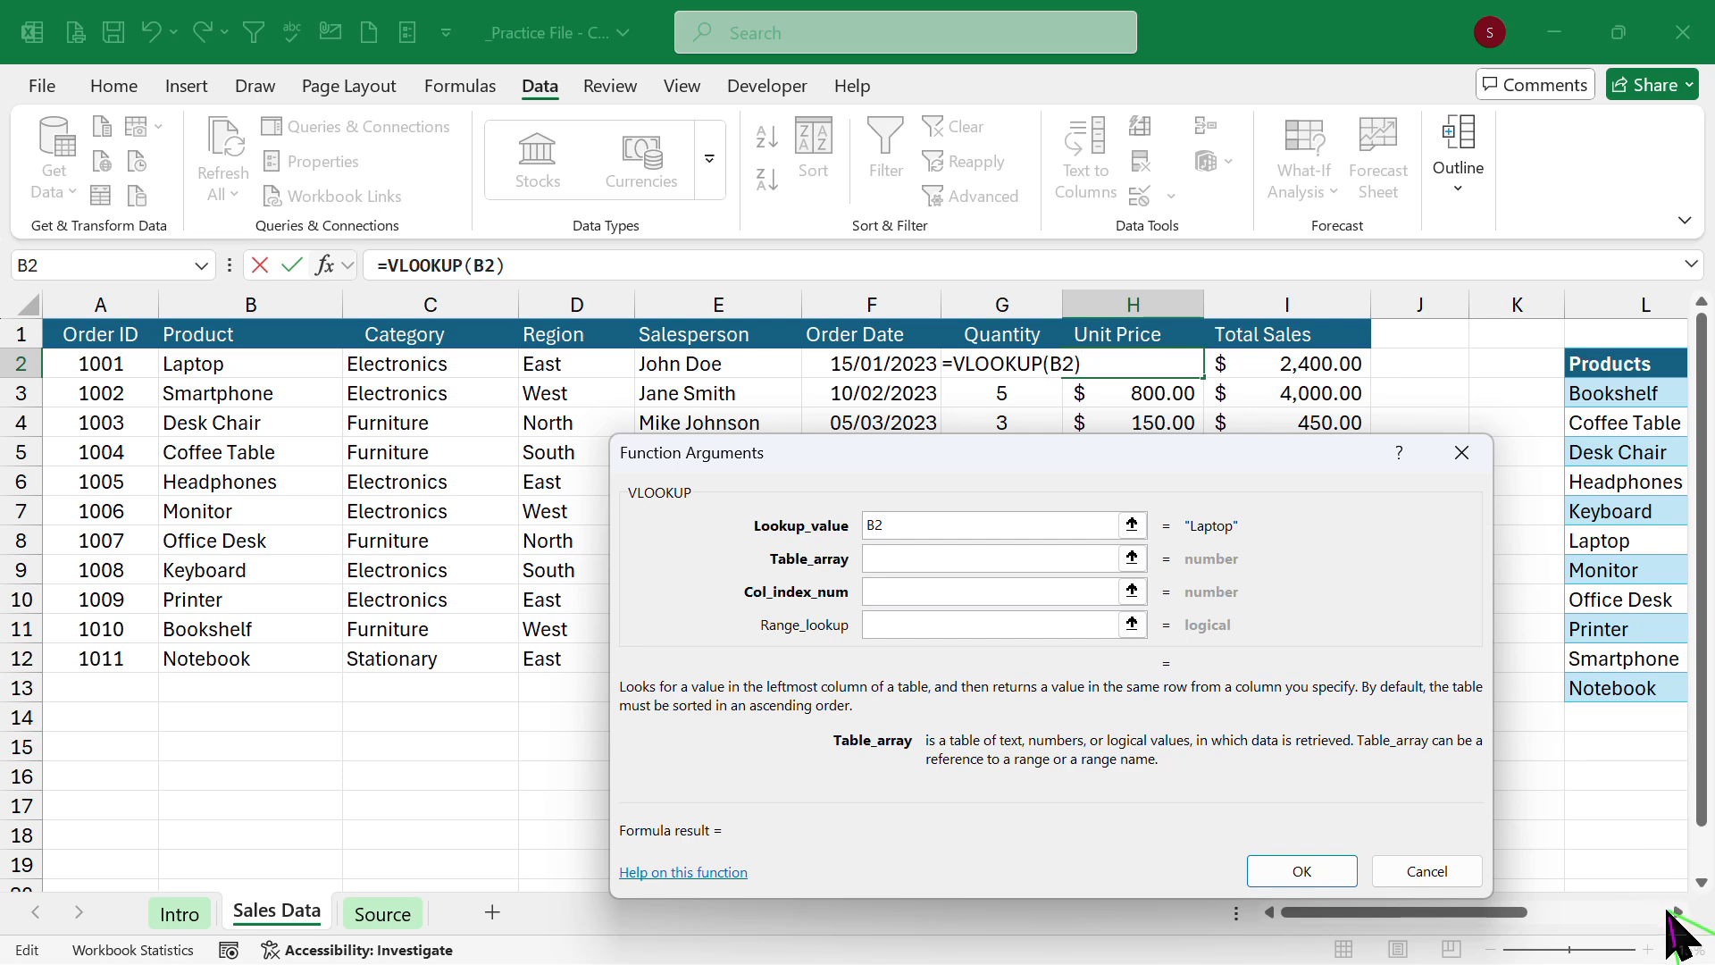
left_click(1678, 912)
left_click(1678, 912)
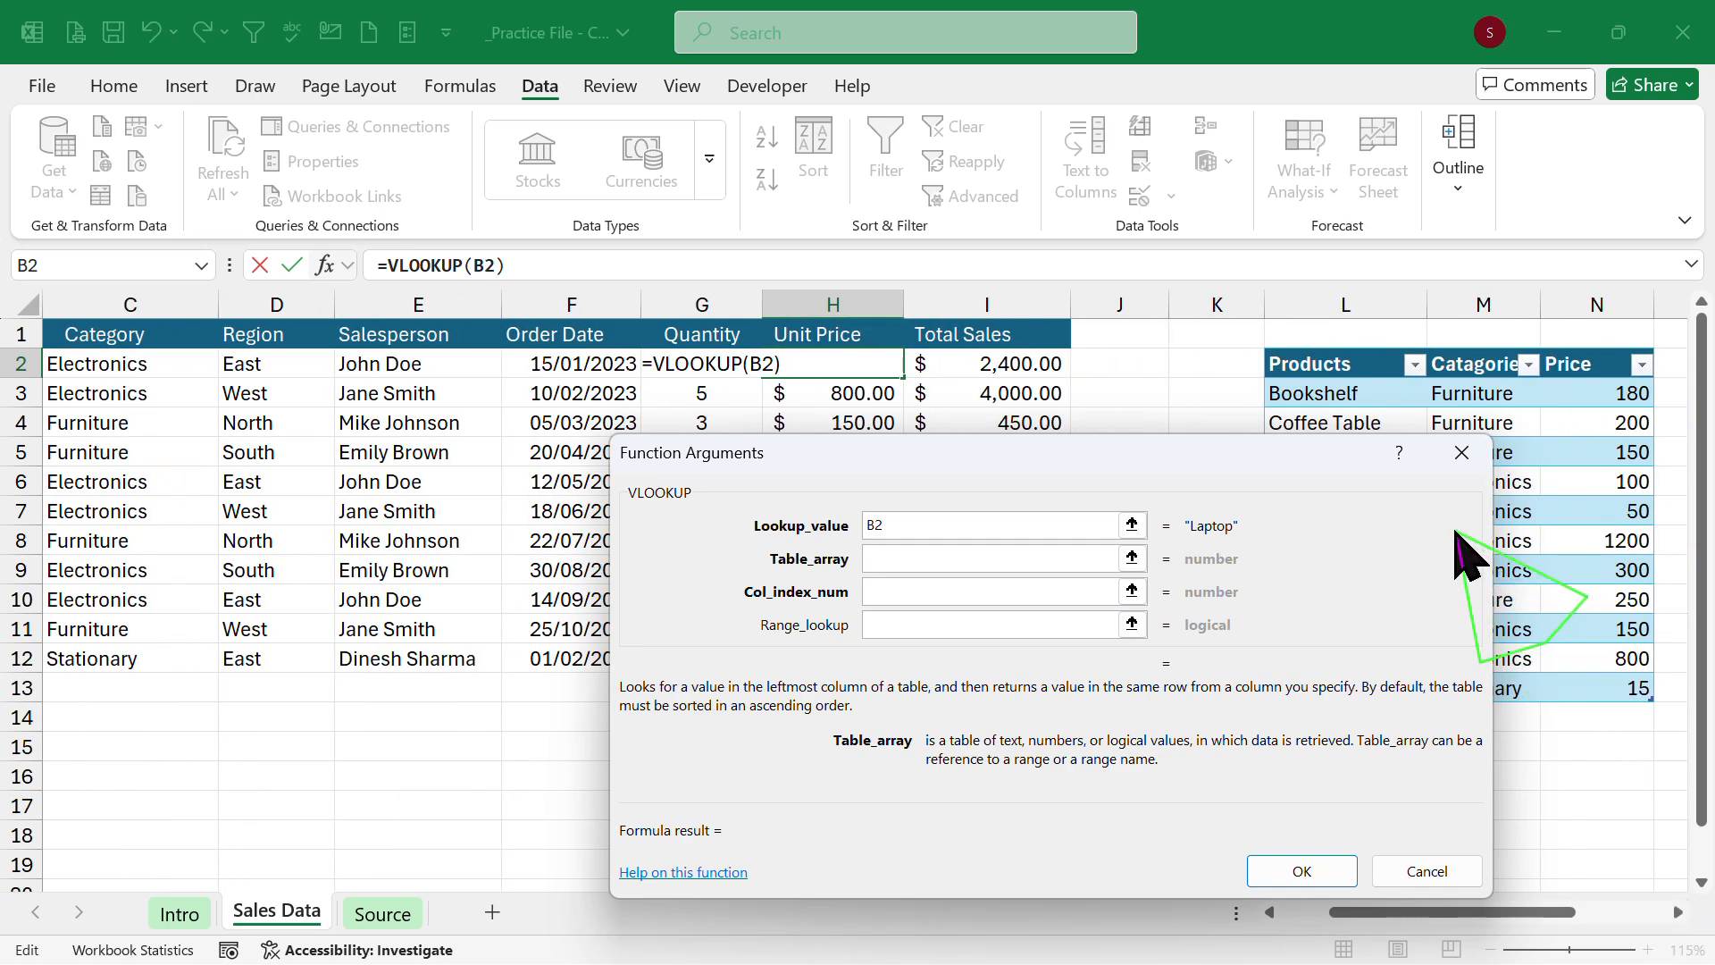
left_click_drag(1255, 458, 1011, 431)
left_click_drag(1409, 396, 1567, 684)
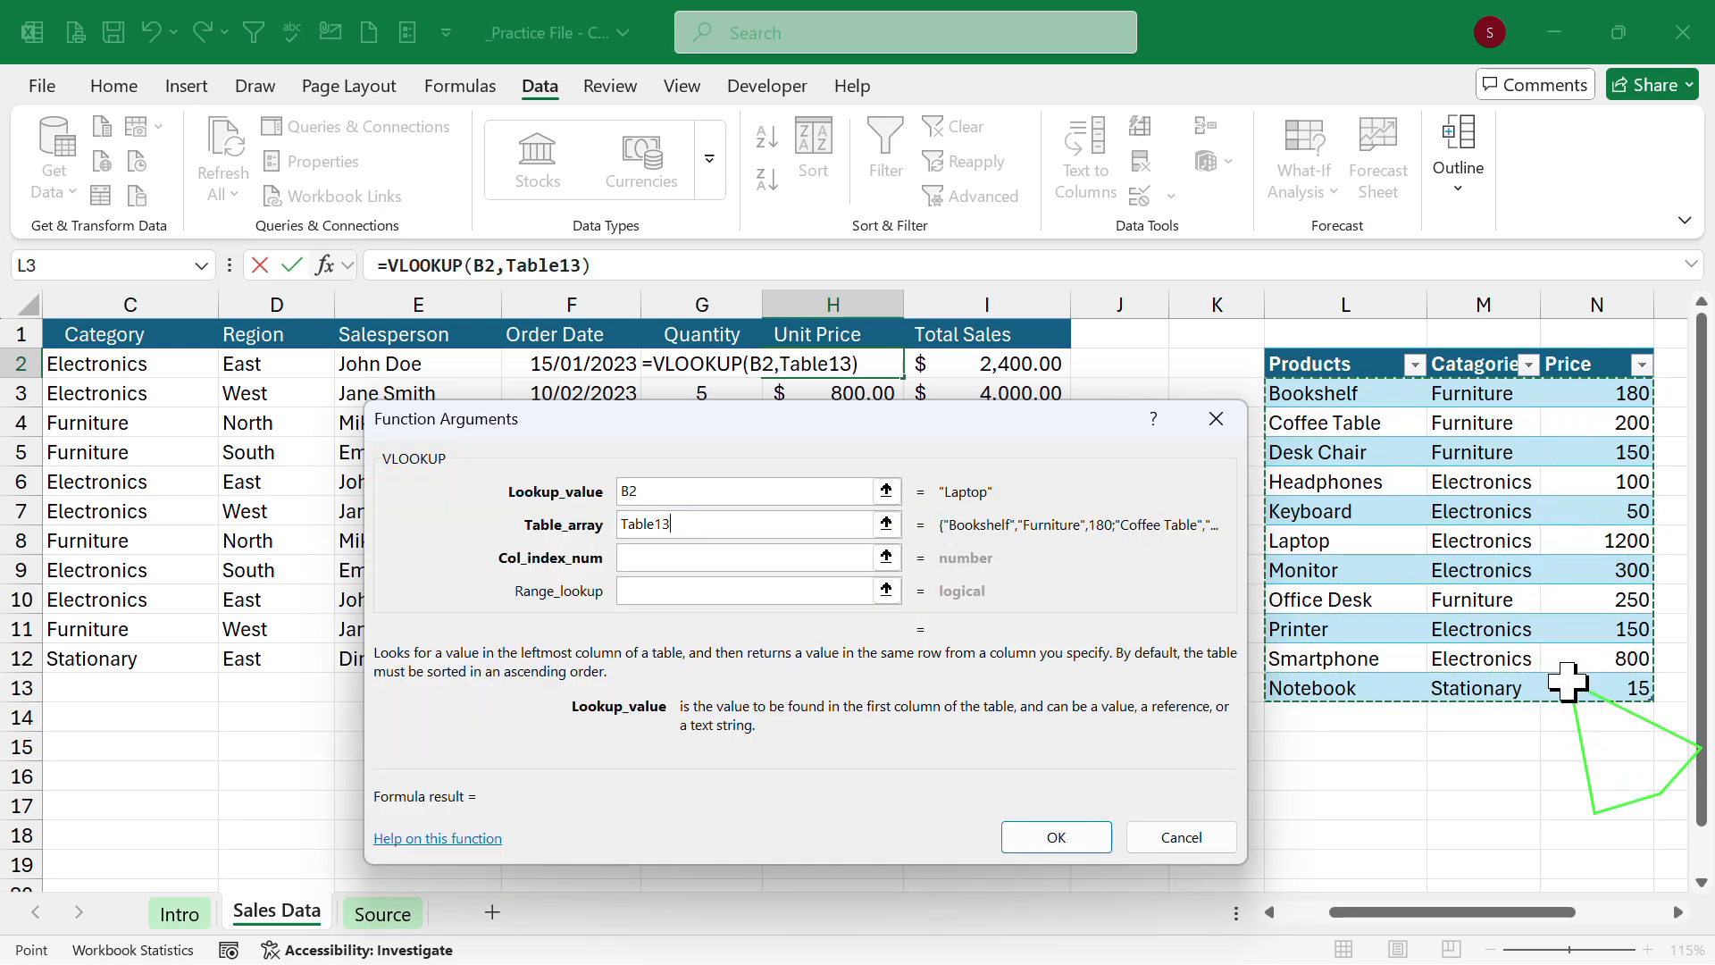
Complete the VLOOKUP with column index 3 and range lookup 0, and fill it down the Unit Price column to H19.
left_click(711, 558)
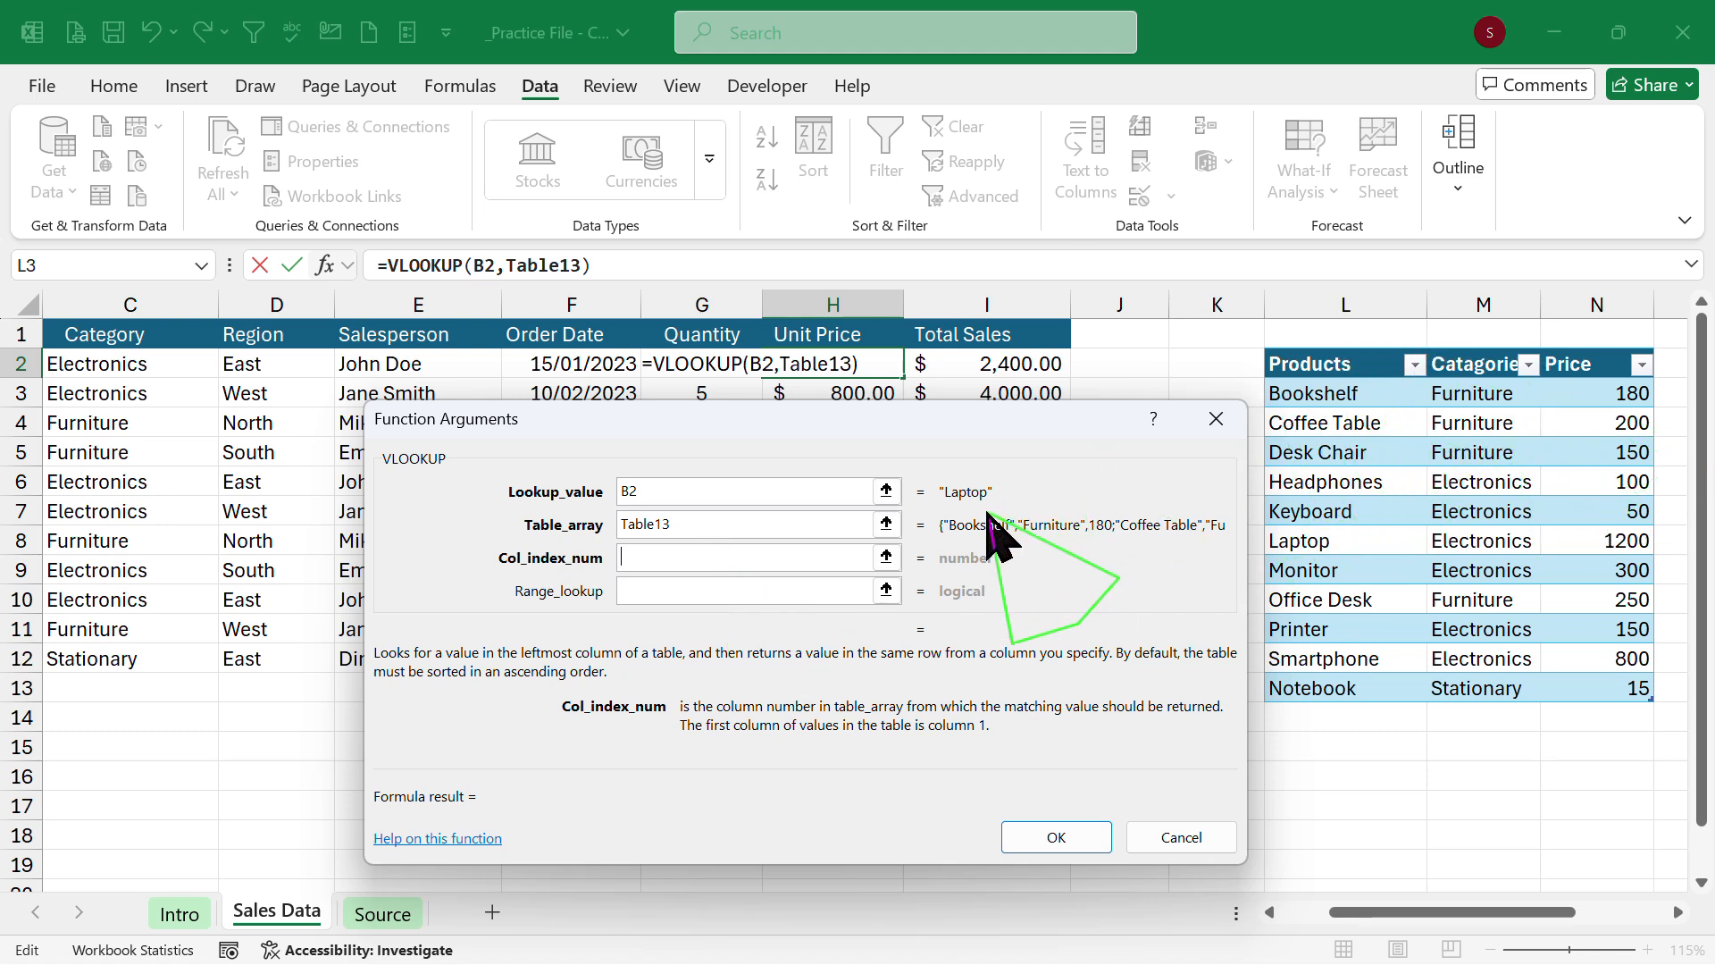
left_click(690, 593)
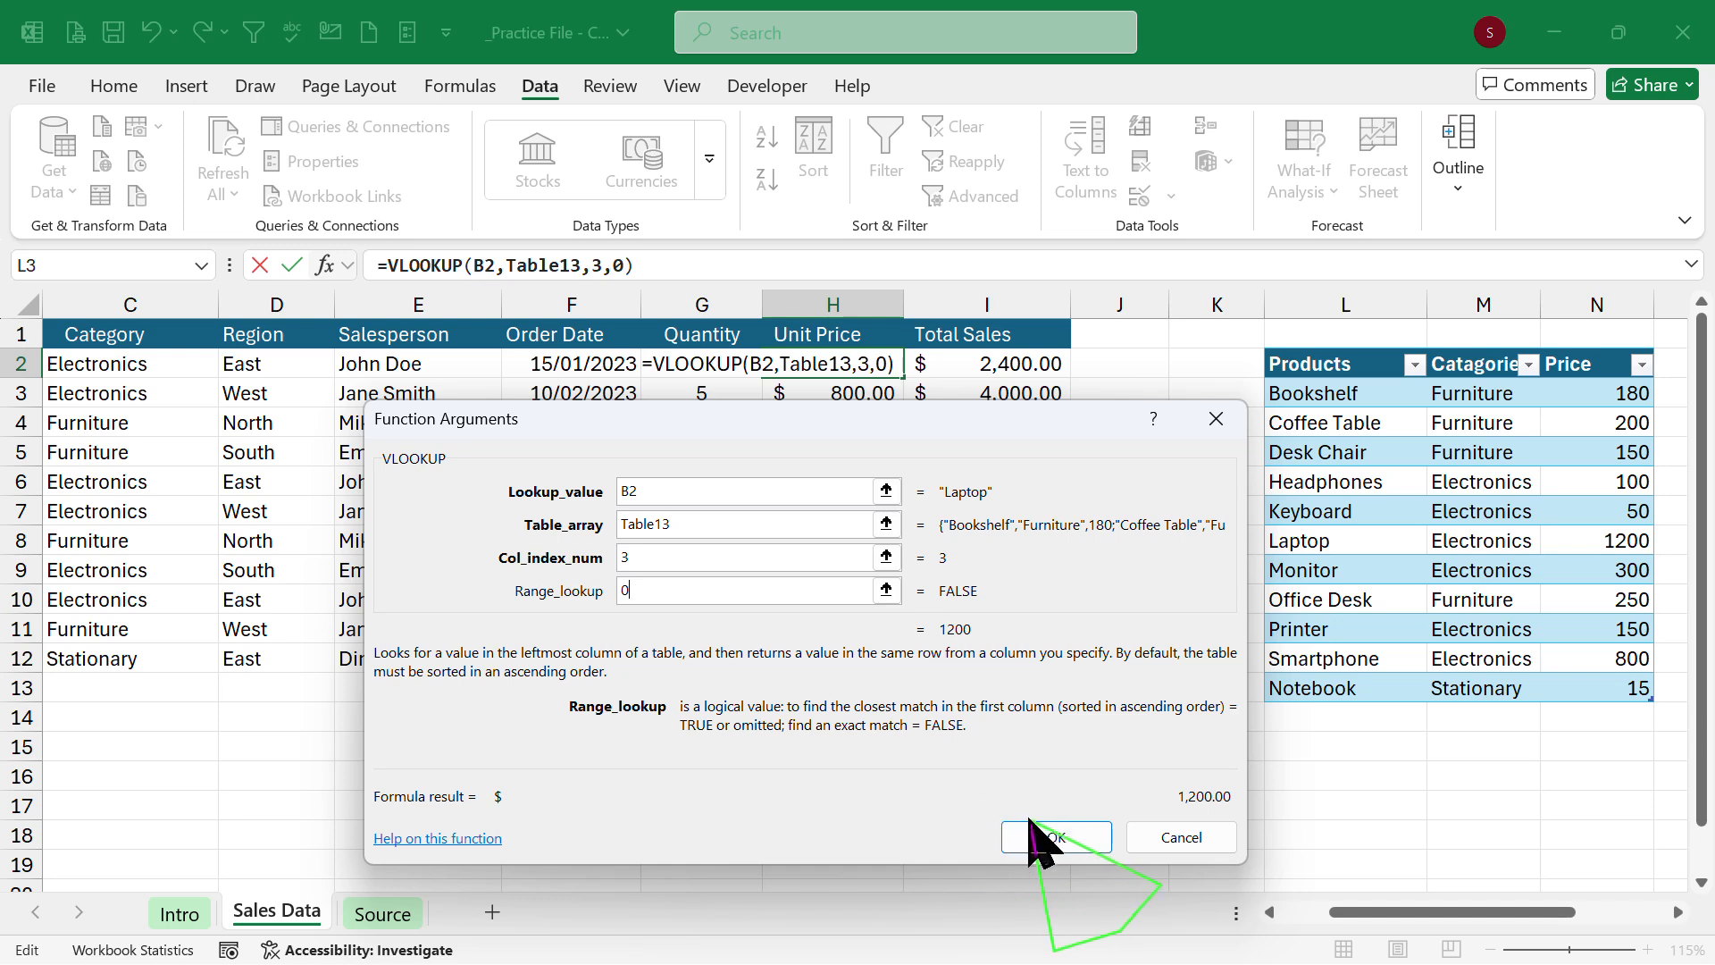
left_click(1040, 844)
left_click_drag(902, 378, 850, 871)
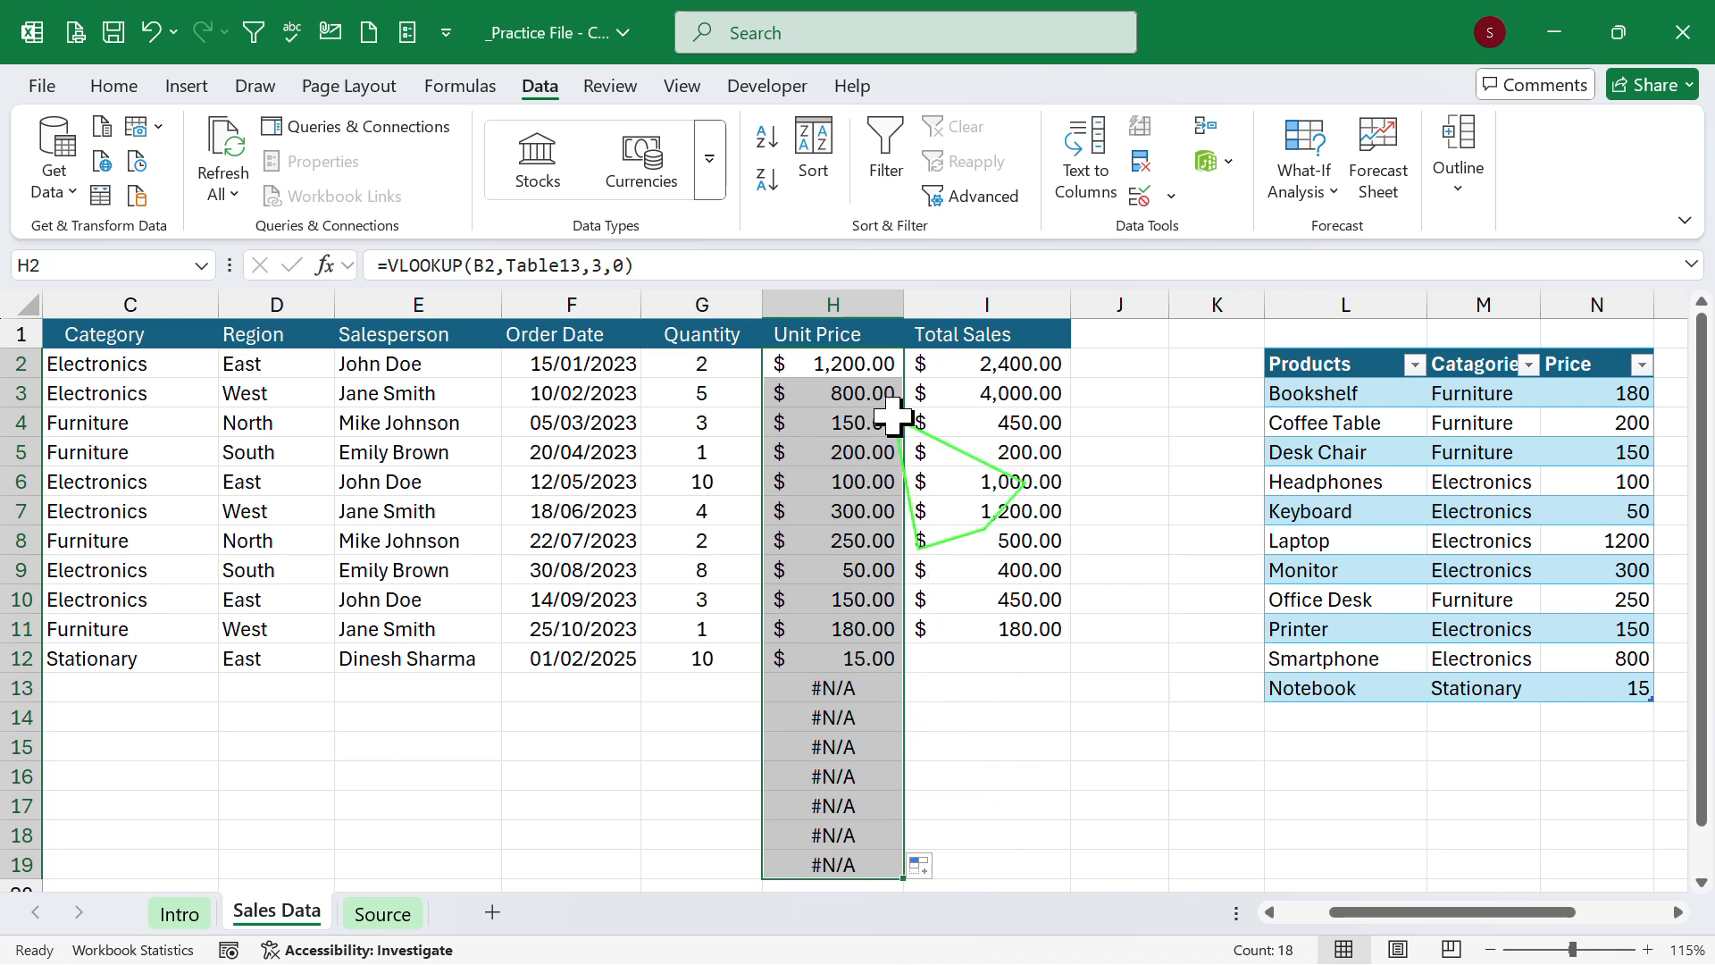
Wrap the VLOOKUP in the first Unit Price cell, H2, in IFNA with an empty string "" as the fallback.
left_click(397, 266)
key("Left")
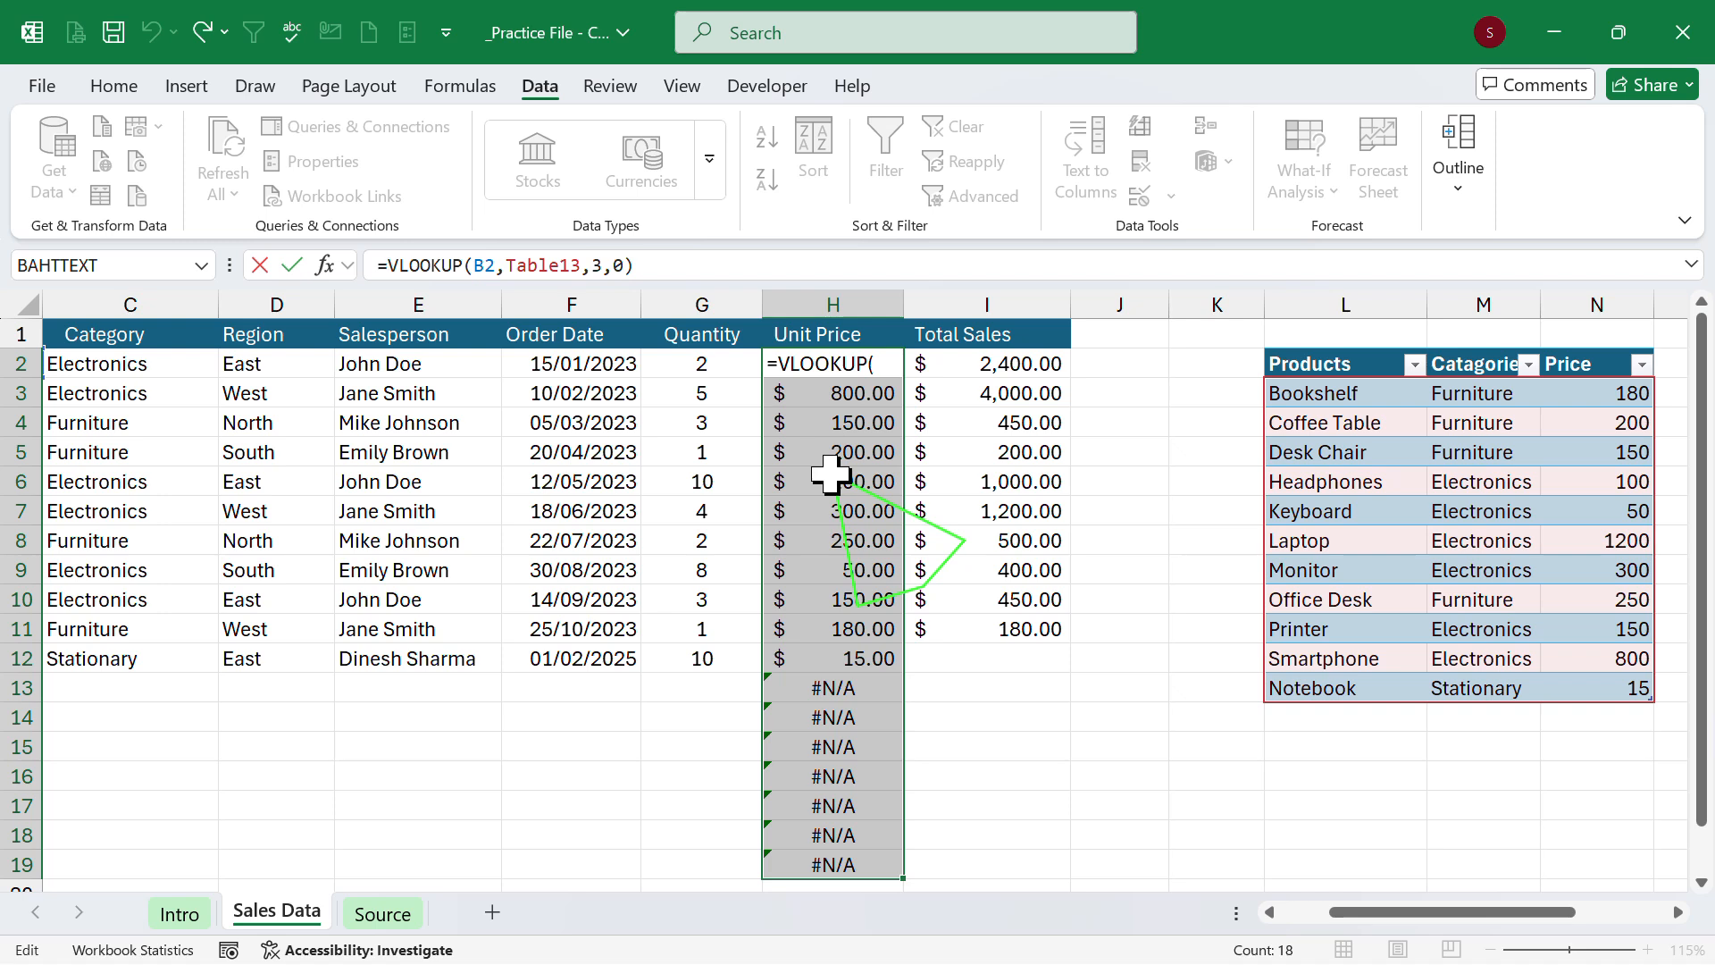
type("IFNA")
key("Tab")
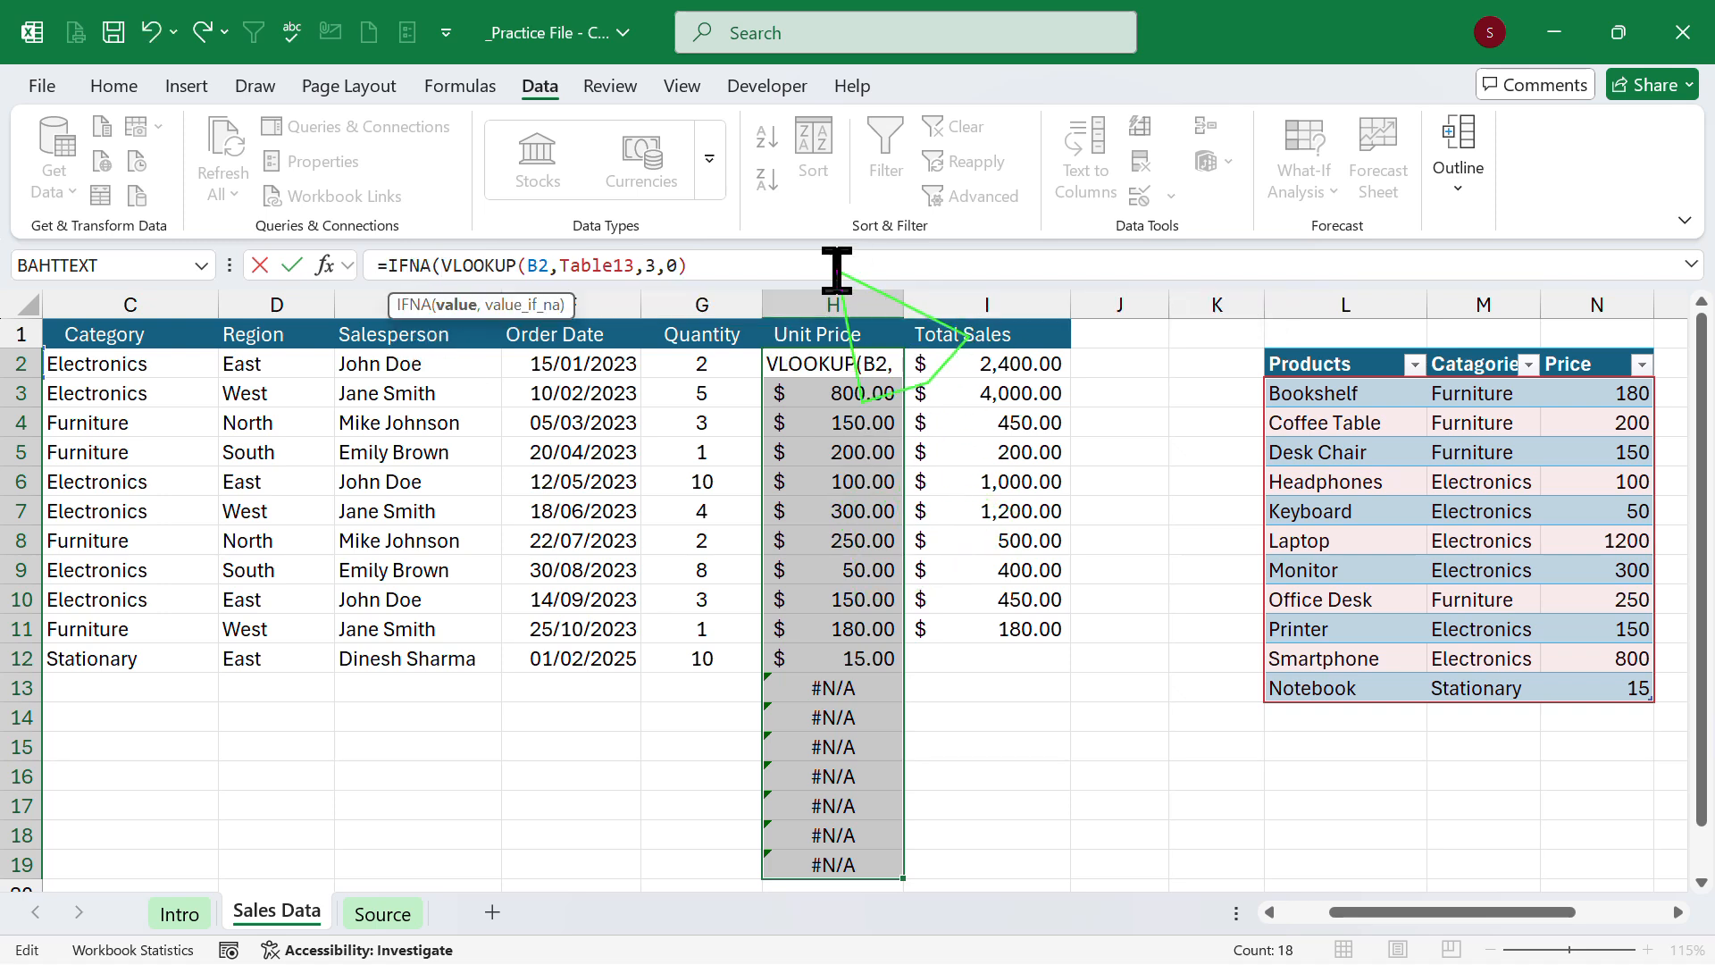
left_click(790, 272)
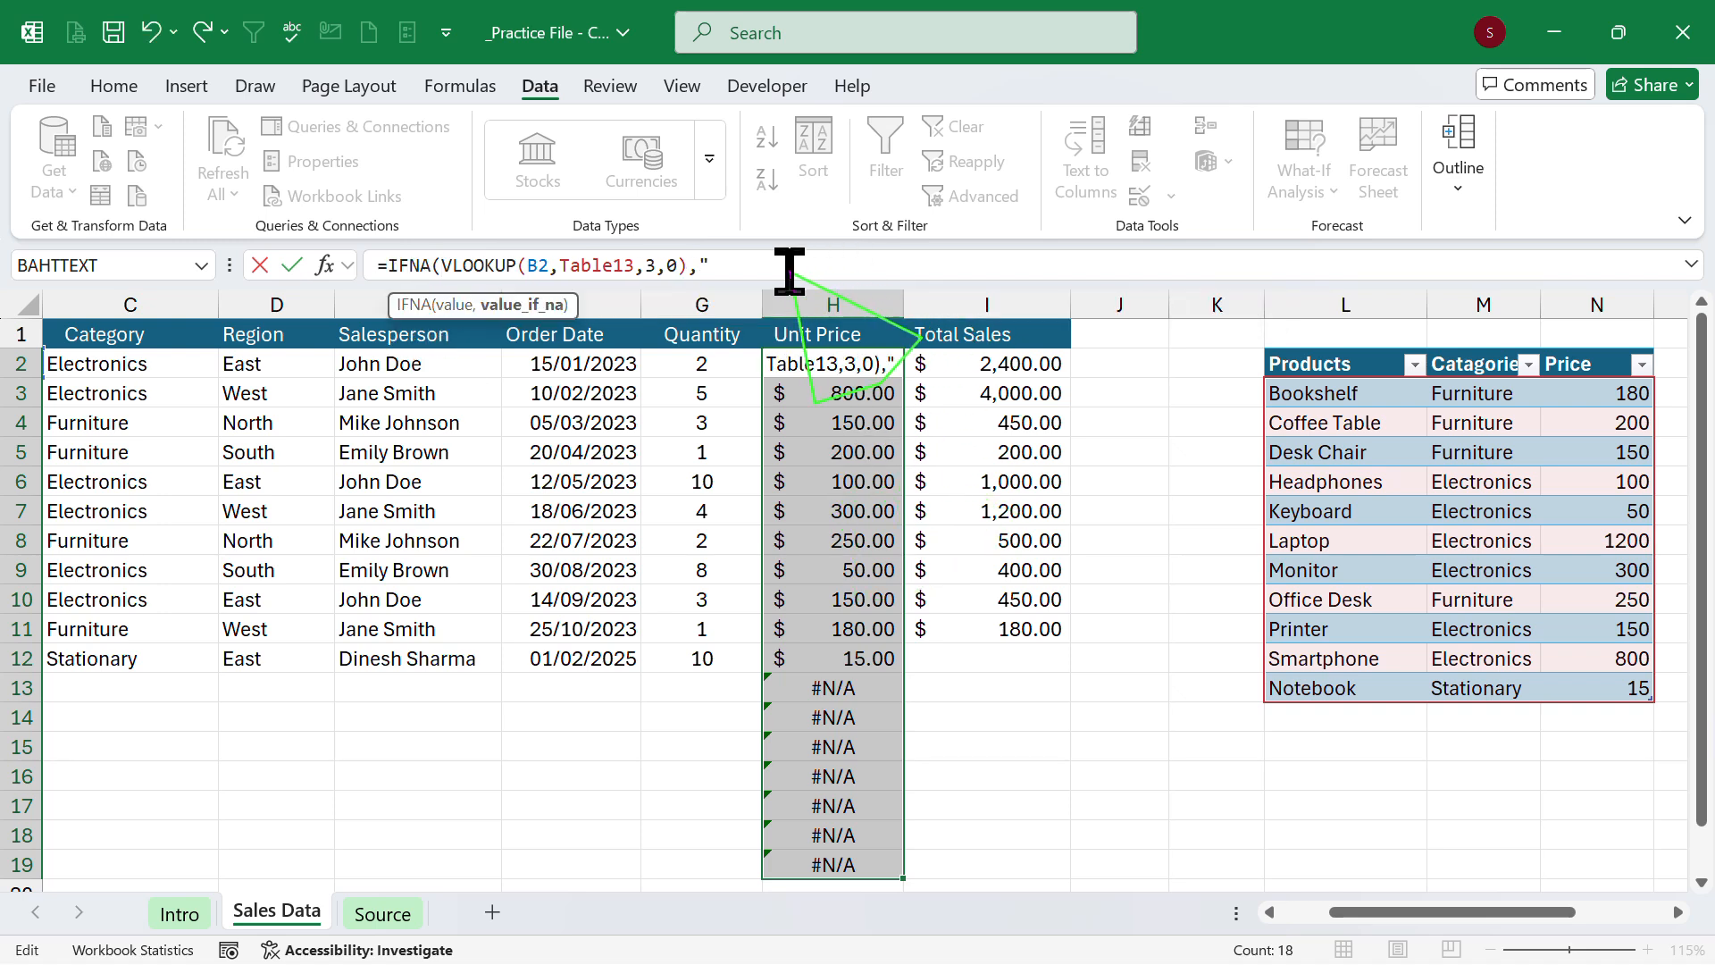
type(",\"\")")
key("Return")
key("Up")
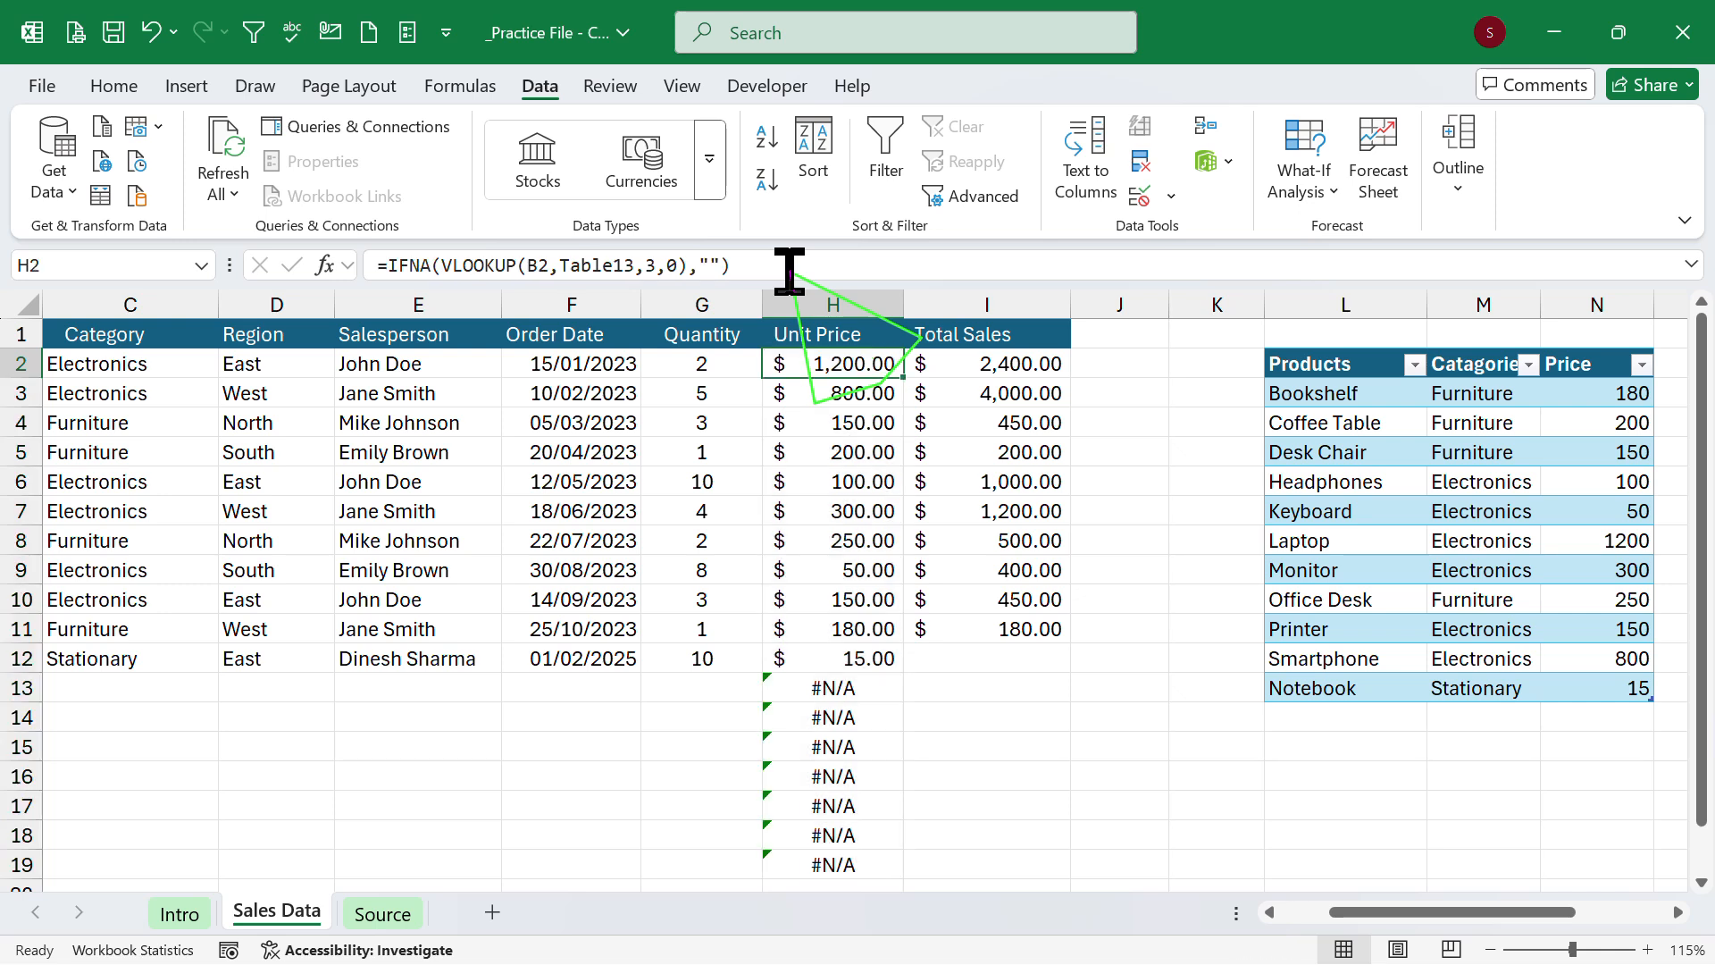
Fill the IFNA-wrapped VLOOKUP from H2 down the Unit Price column to H19.
double_click(902, 377)
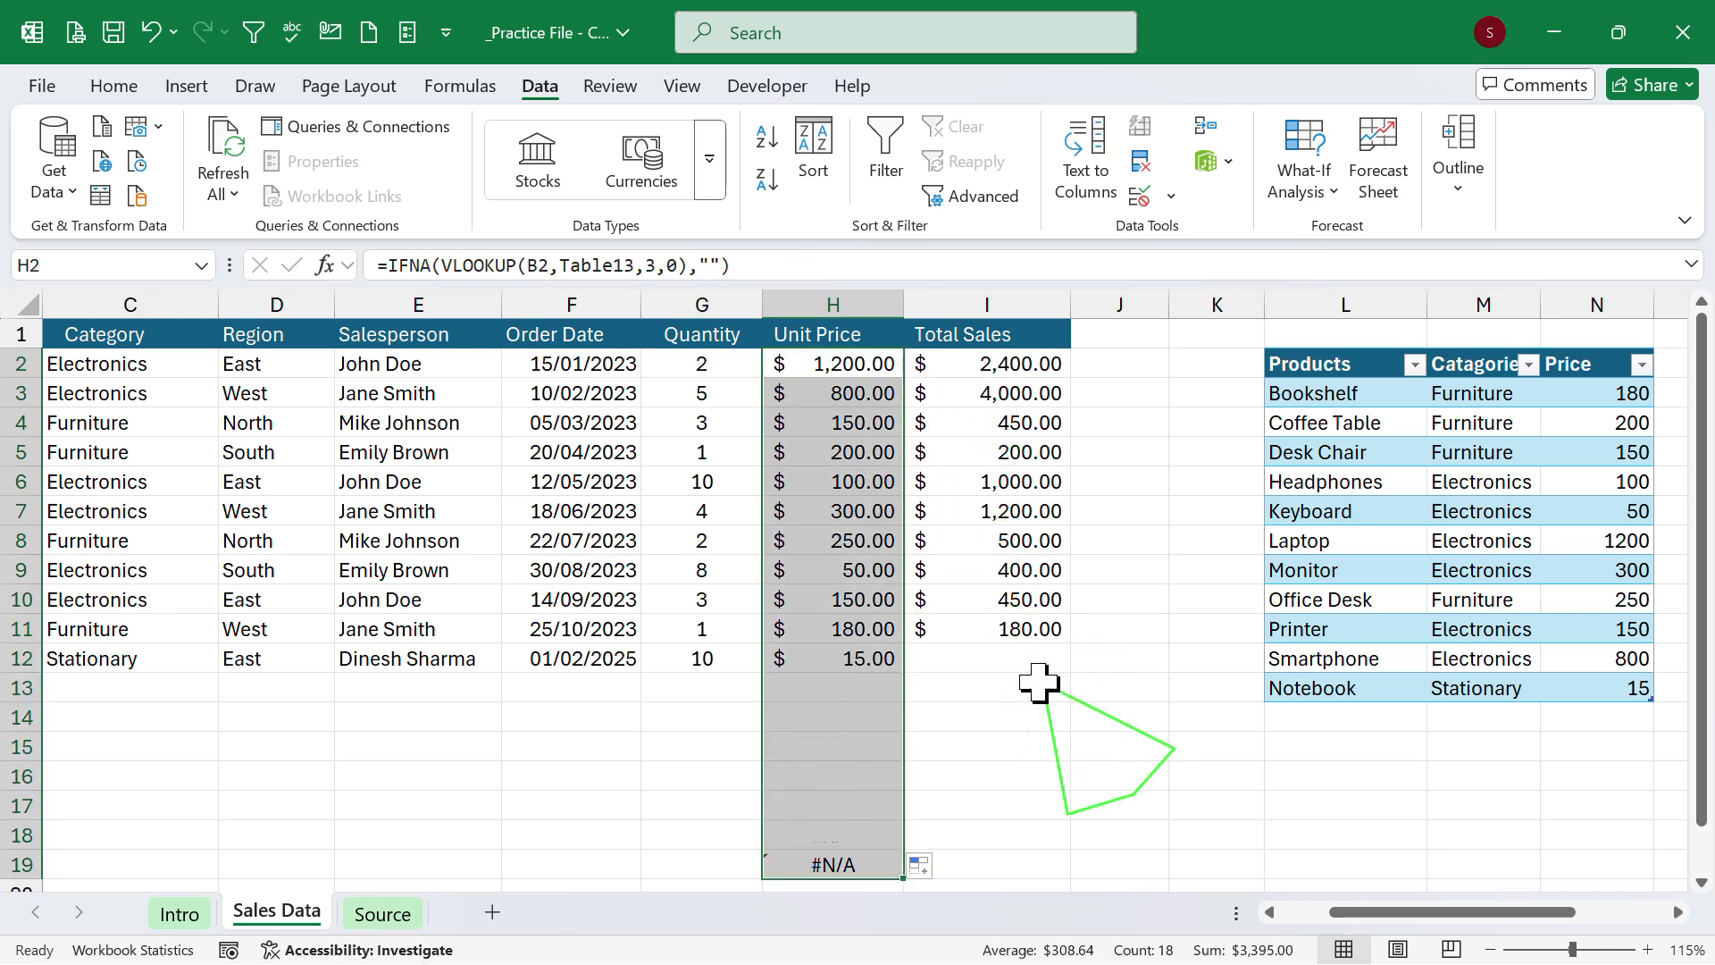
left_click(978, 695)
left_click(871, 661)
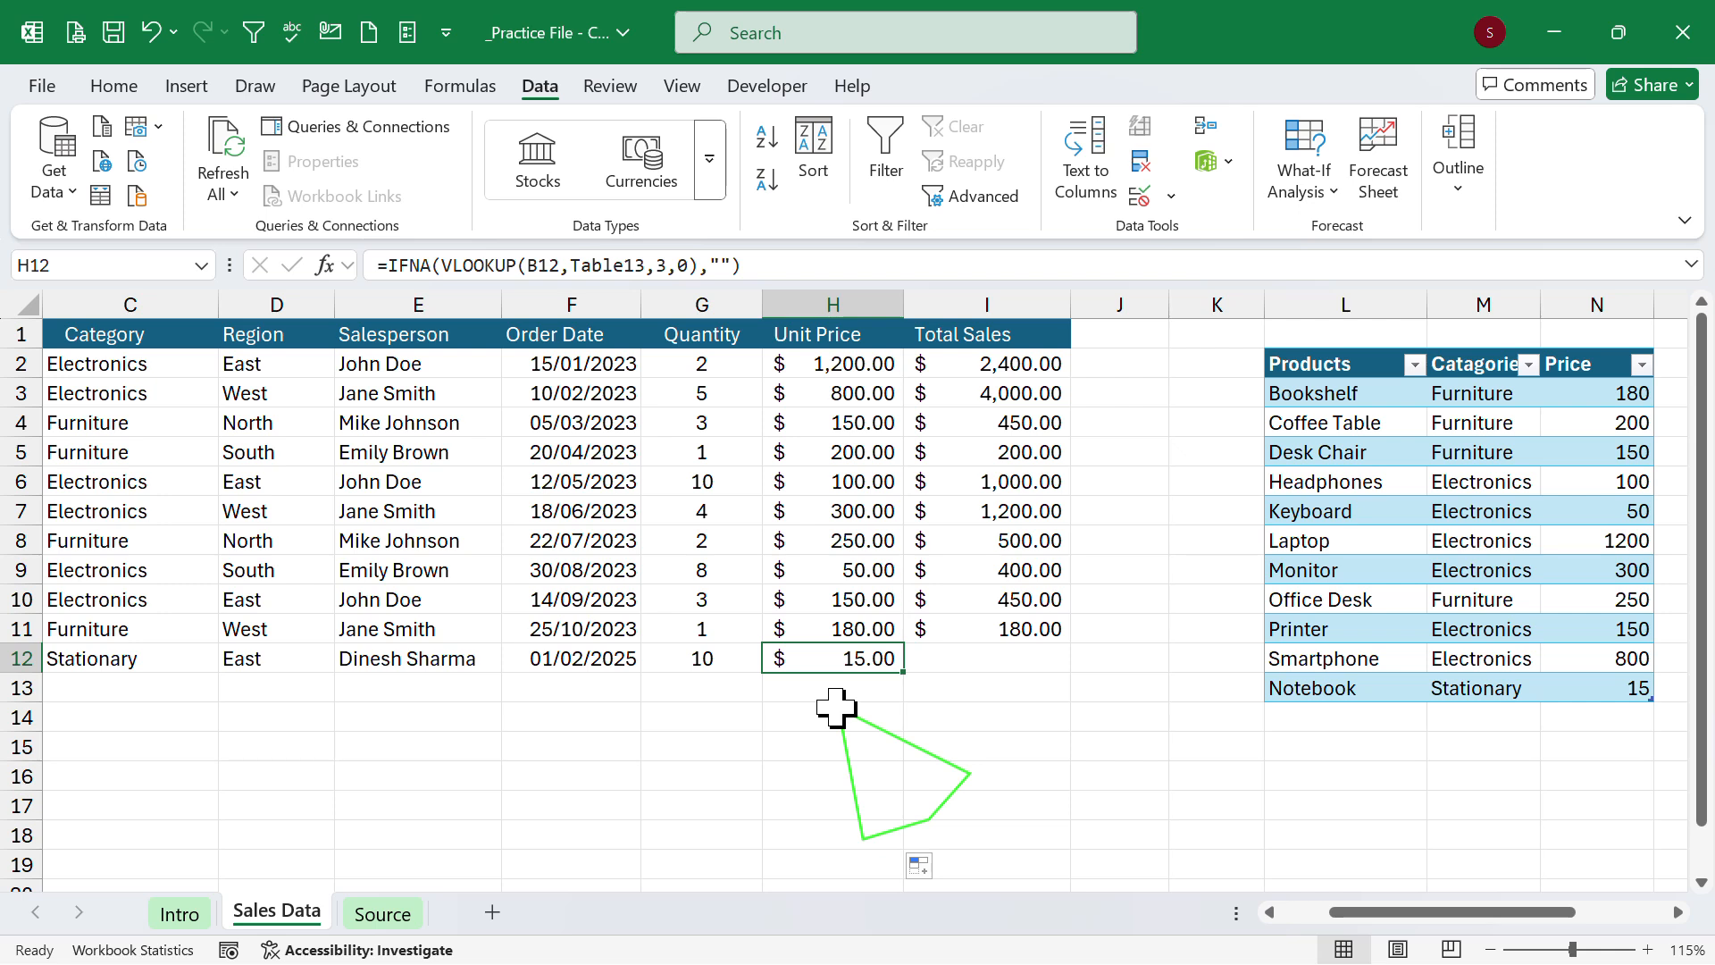
Extend the Total Sales formula =H2*G2 from I2 down to I19.
left_click(976, 661)
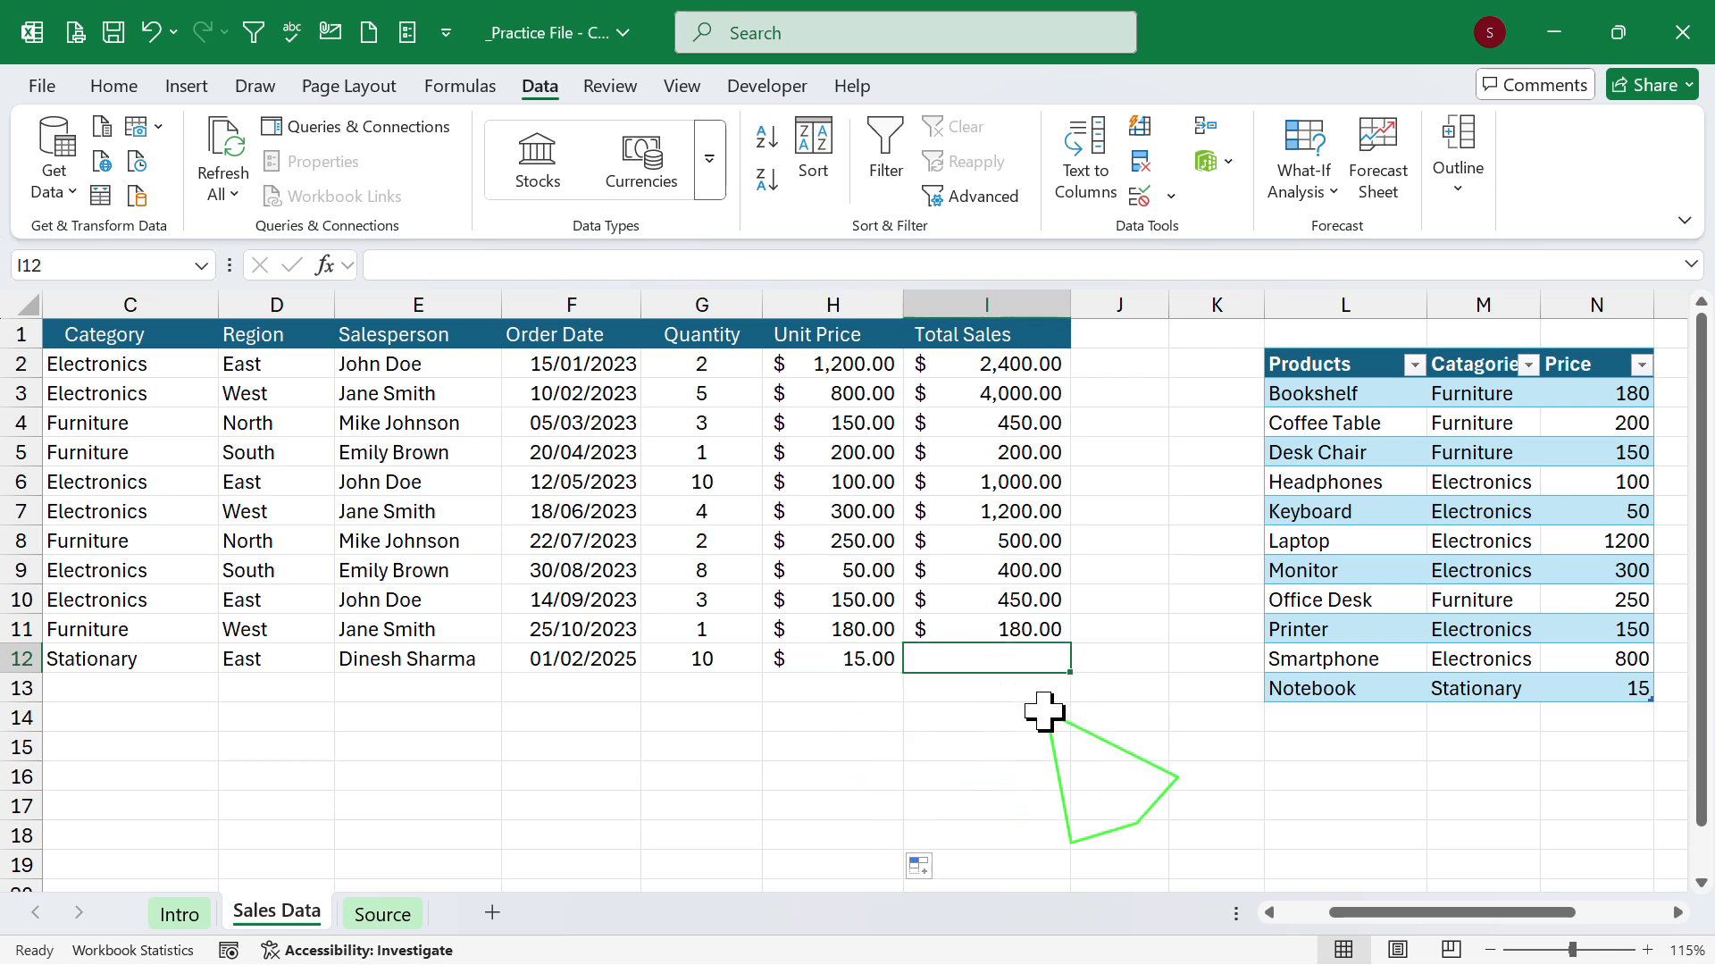
left_click(979, 368)
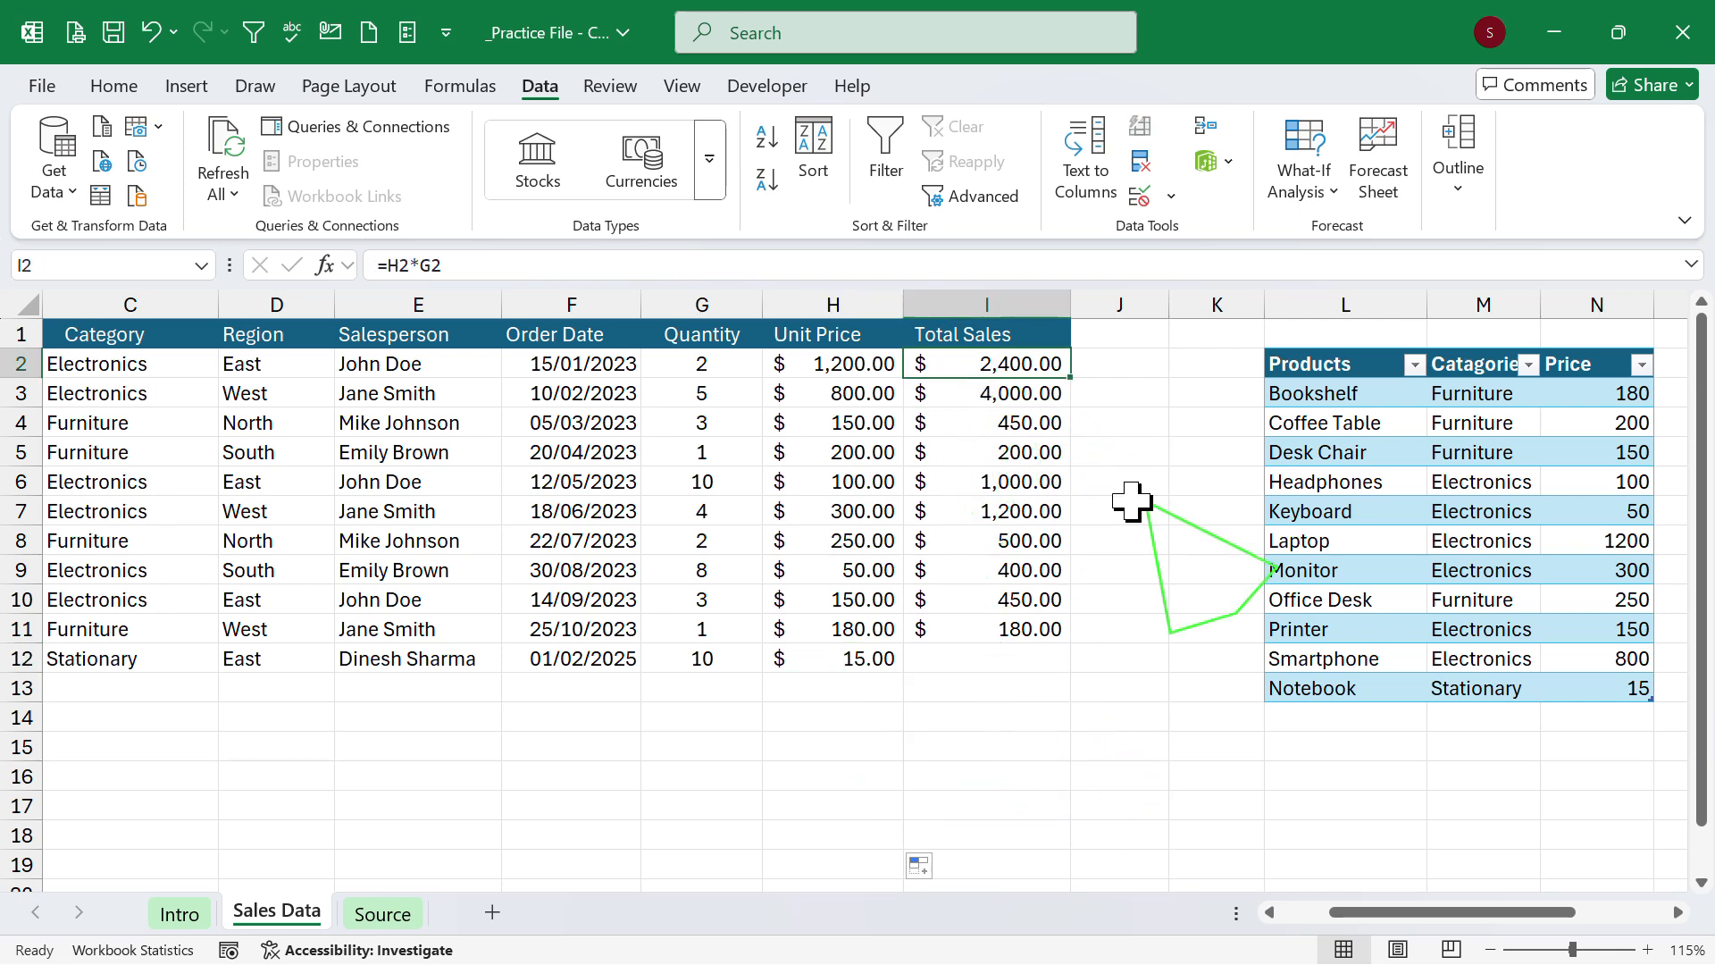
left_click_drag(1069, 378, 1056, 884)
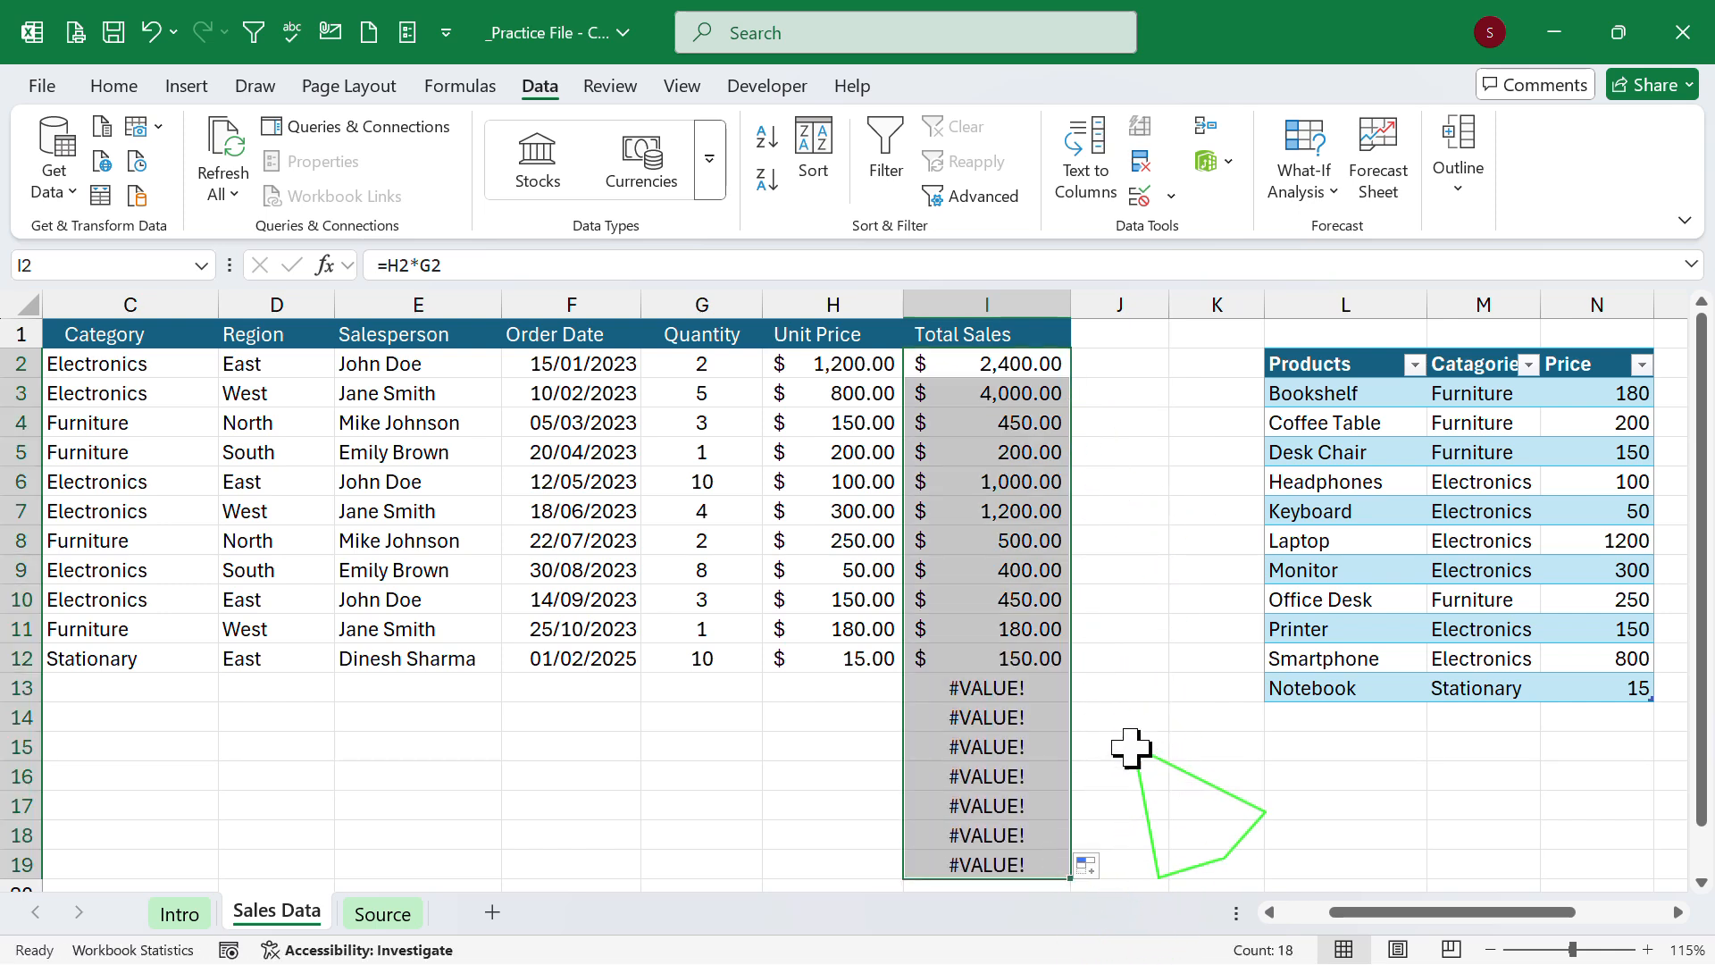
left_click(1125, 746)
Wrap the Total Sales formula in I2 in IFNA with an empty-string fallback, making it =IFNA(H2*G2,"").
left_click(963, 366)
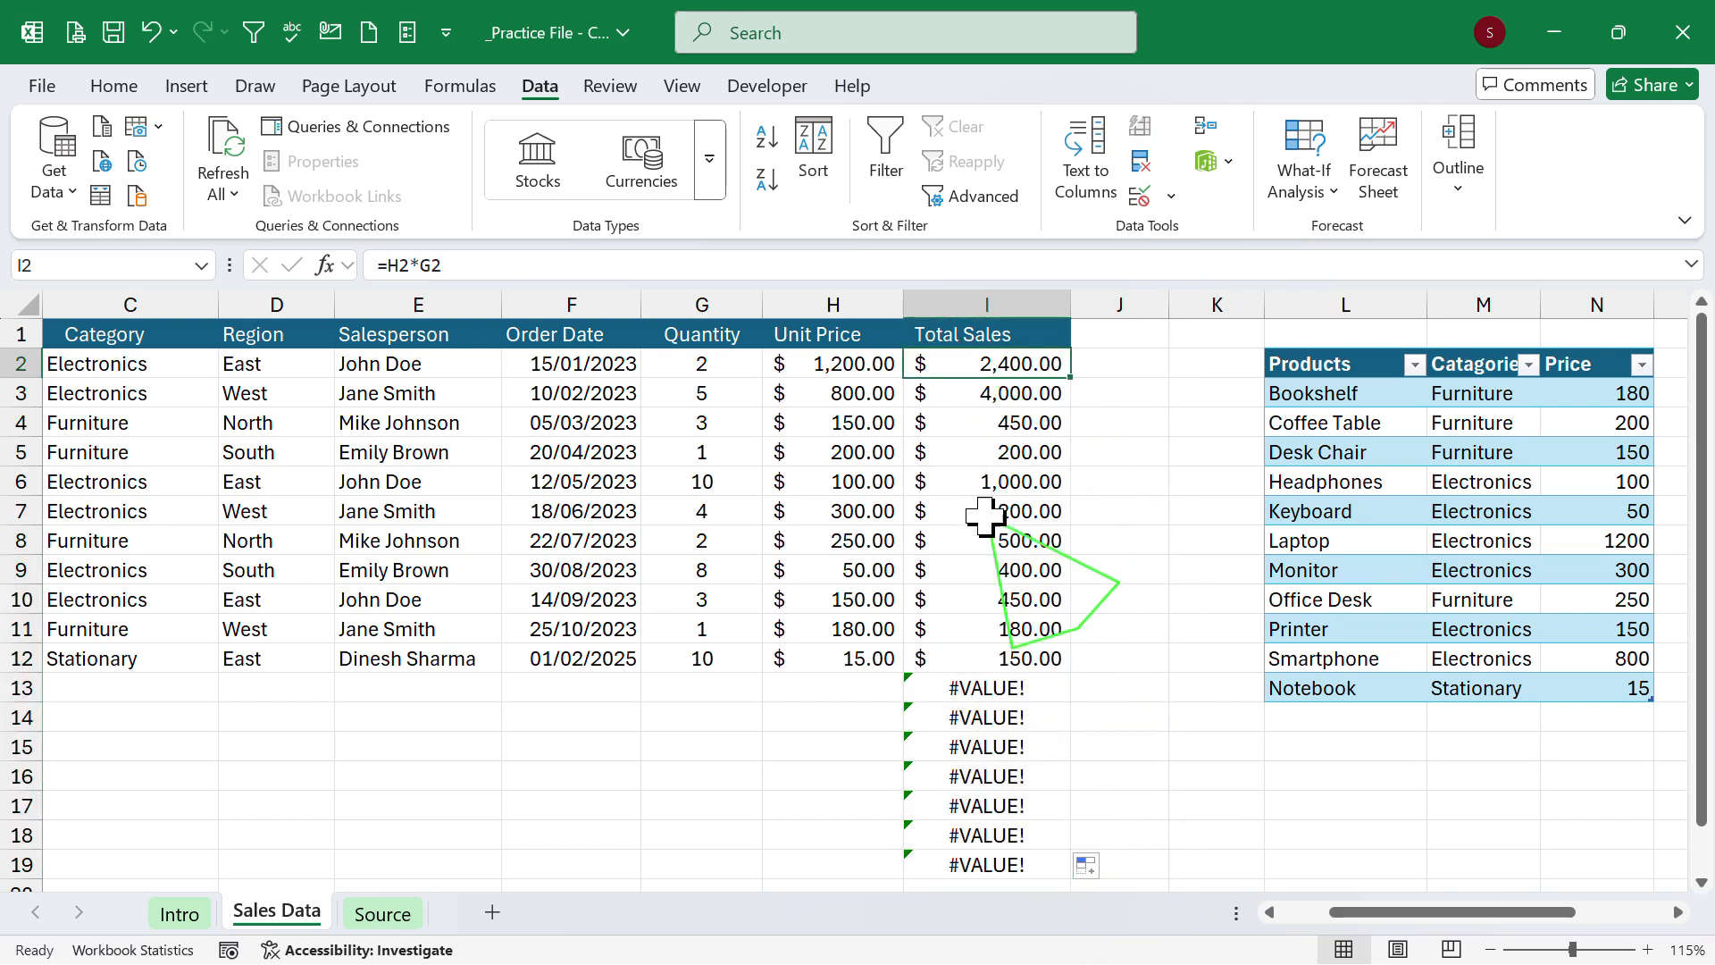
left_click(385, 267)
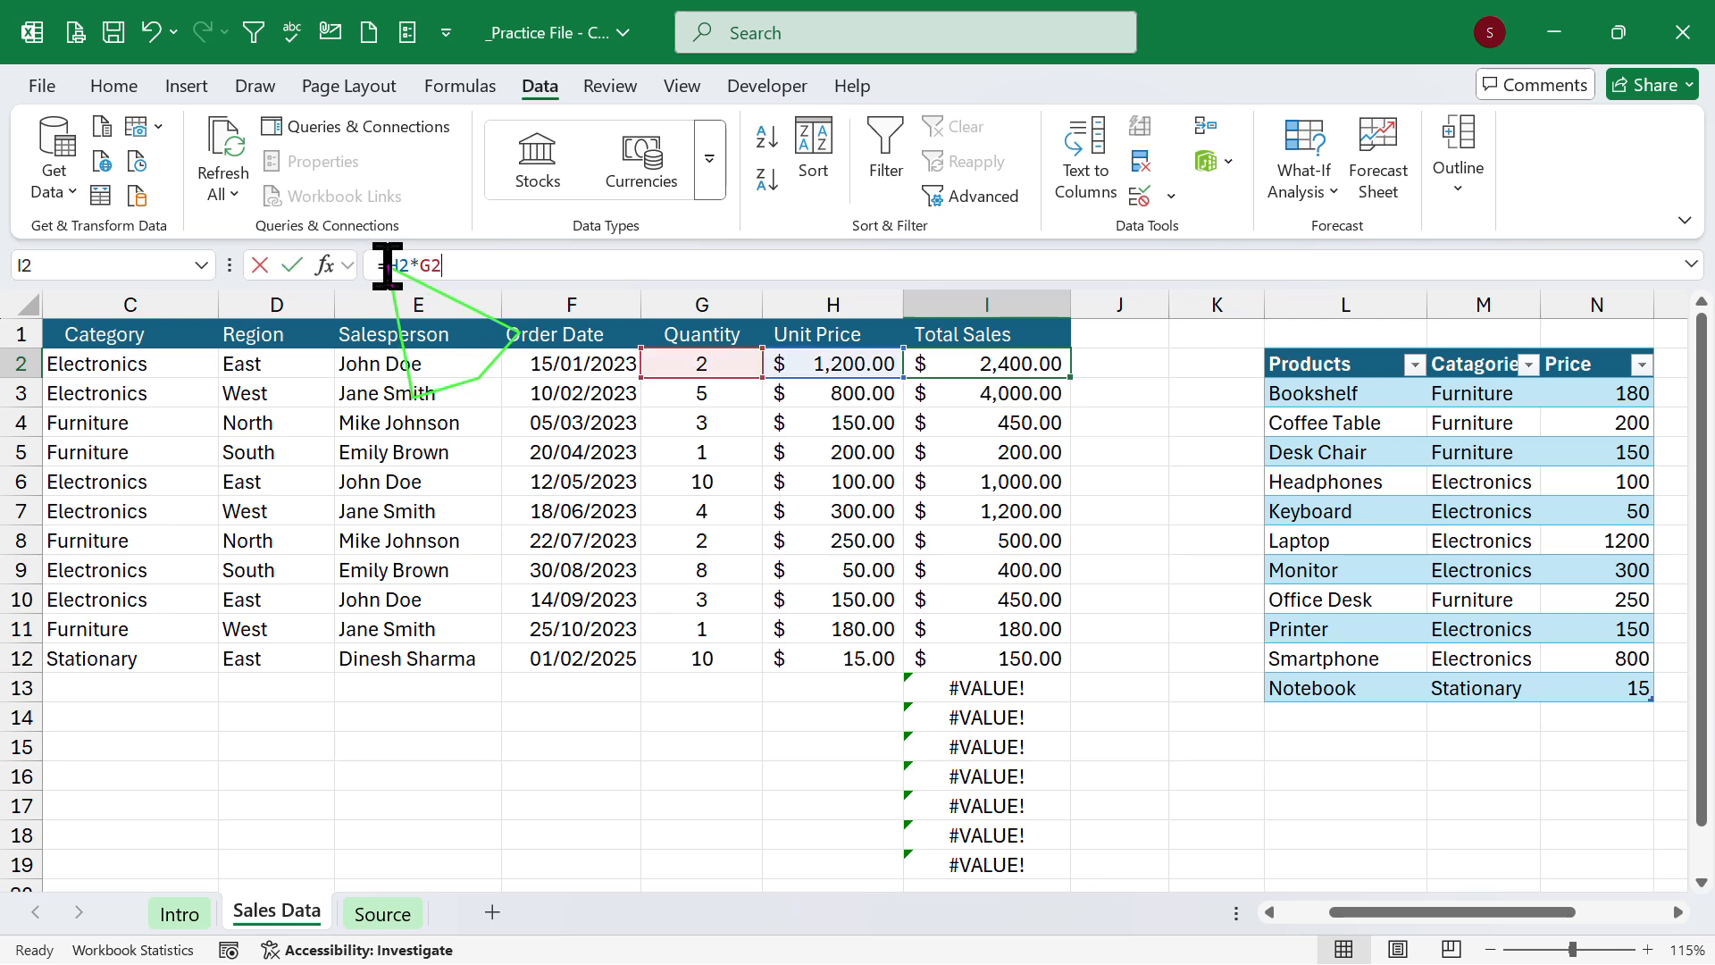
type("IFNA(")
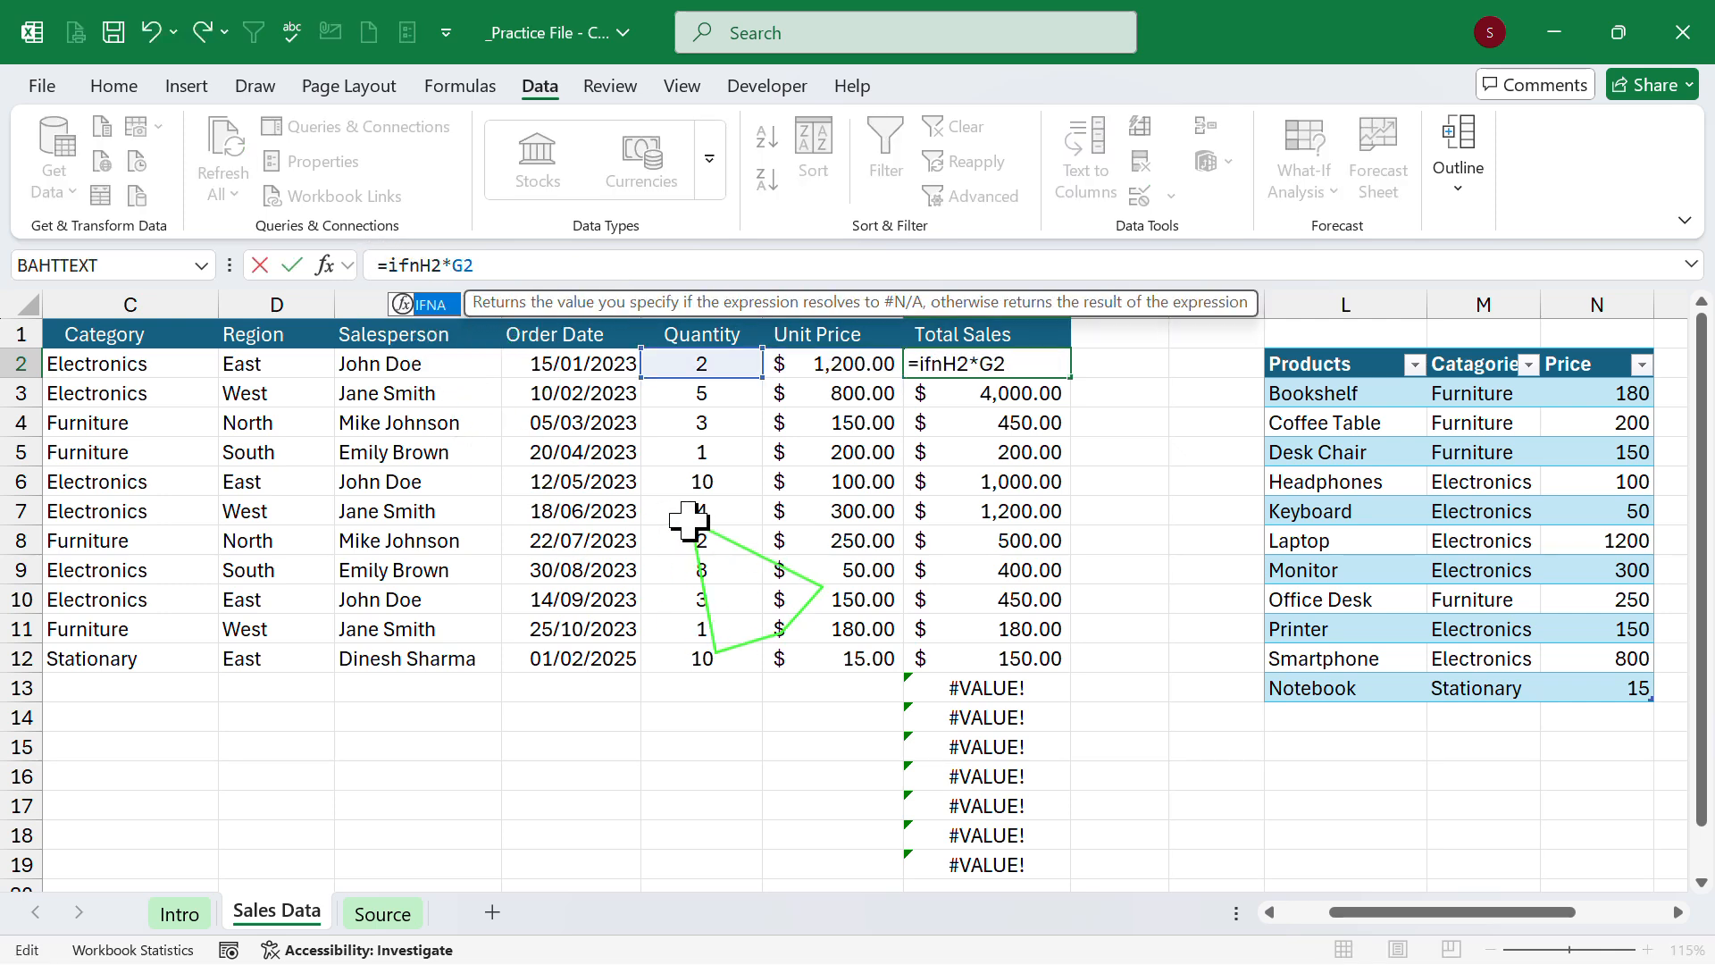
left_click(568, 264)
type(",\"\"")
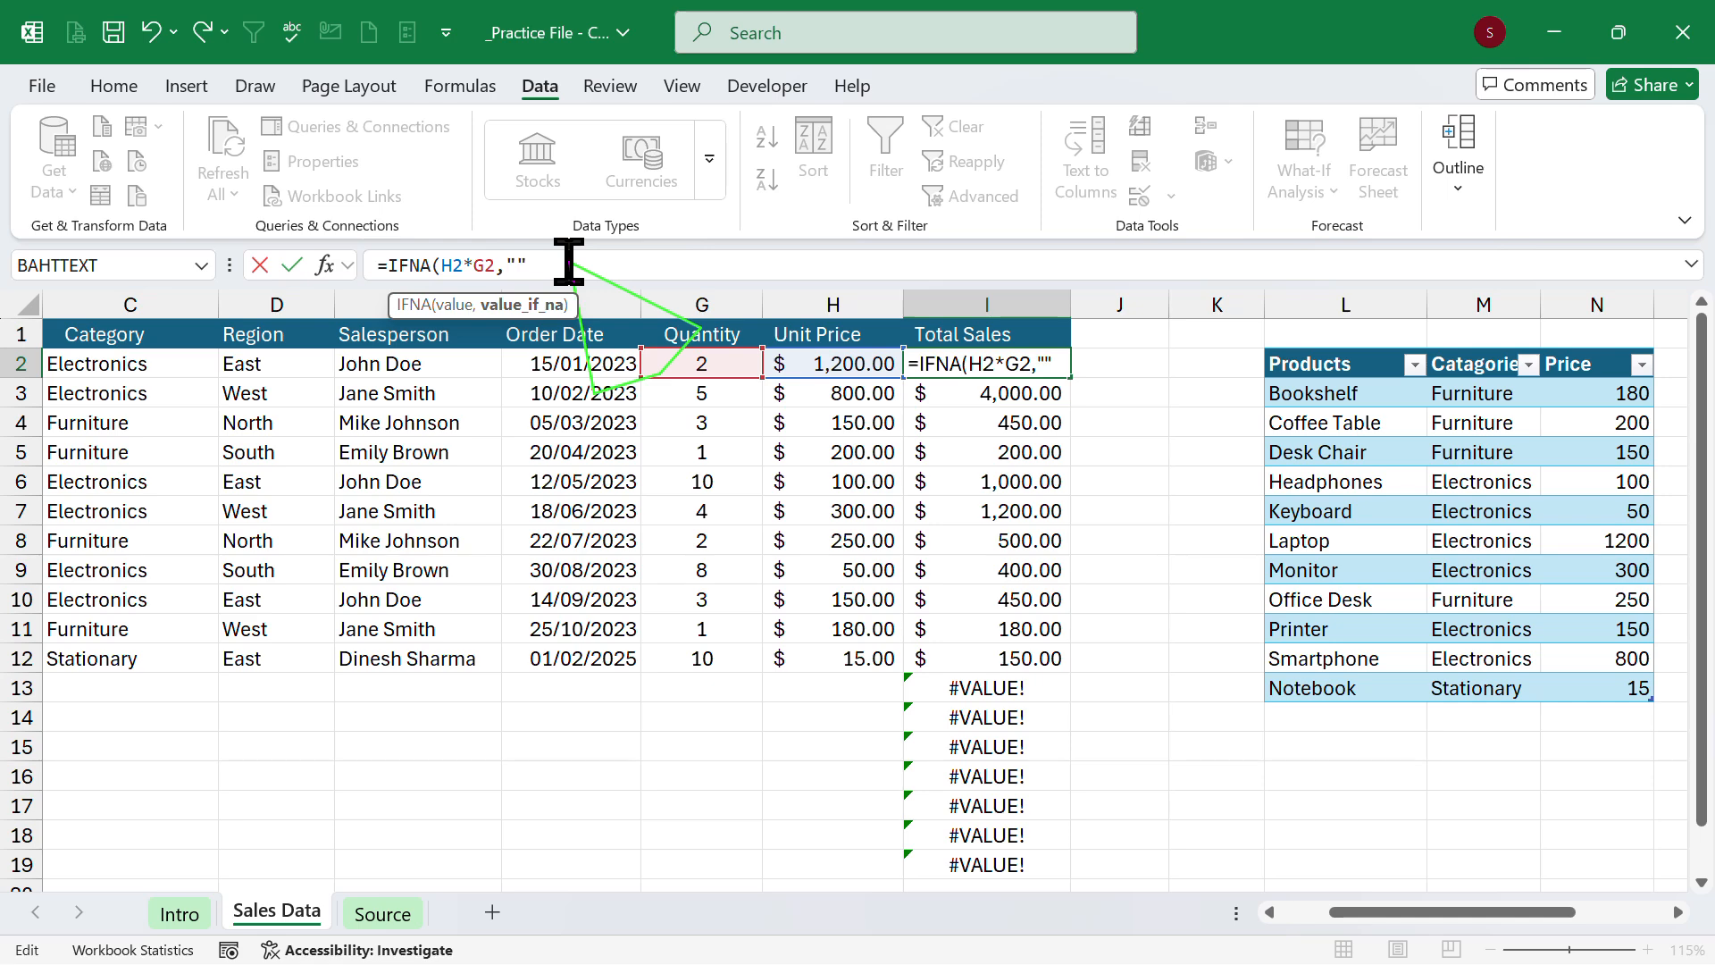
type(")")
key("Return")
Fill the IFNA version of the Total Sales formula from I2 down to I19.
left_click(1052, 364)
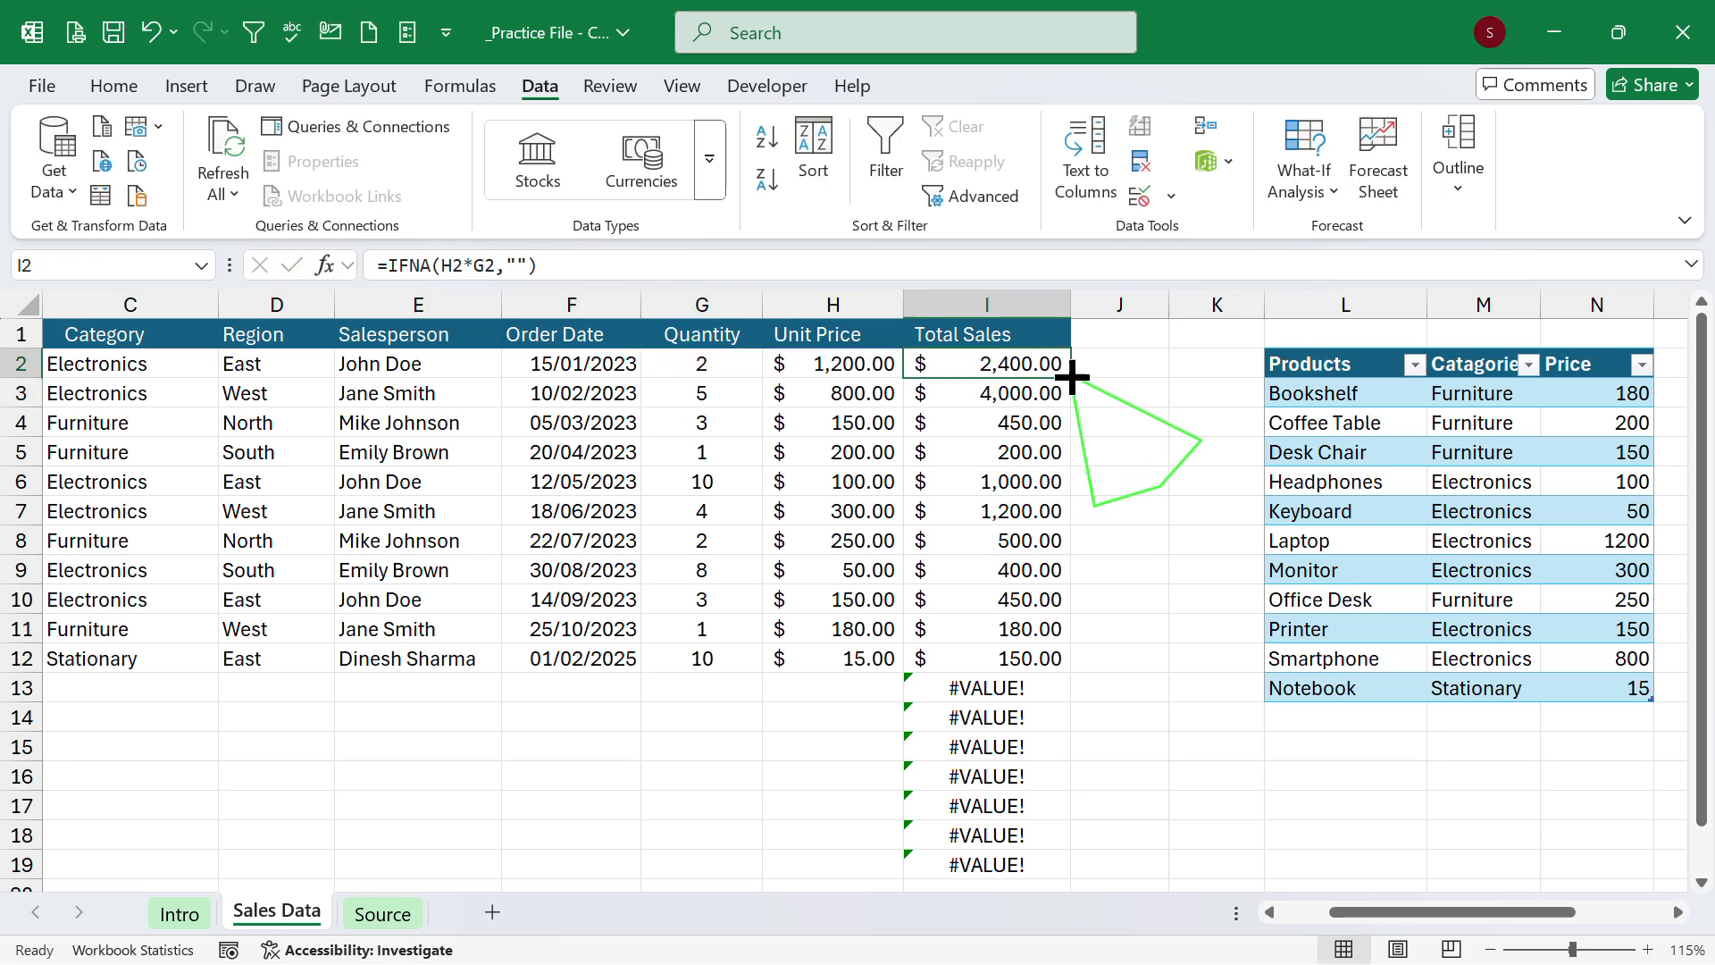
double_click(1074, 379)
left_click(1144, 596)
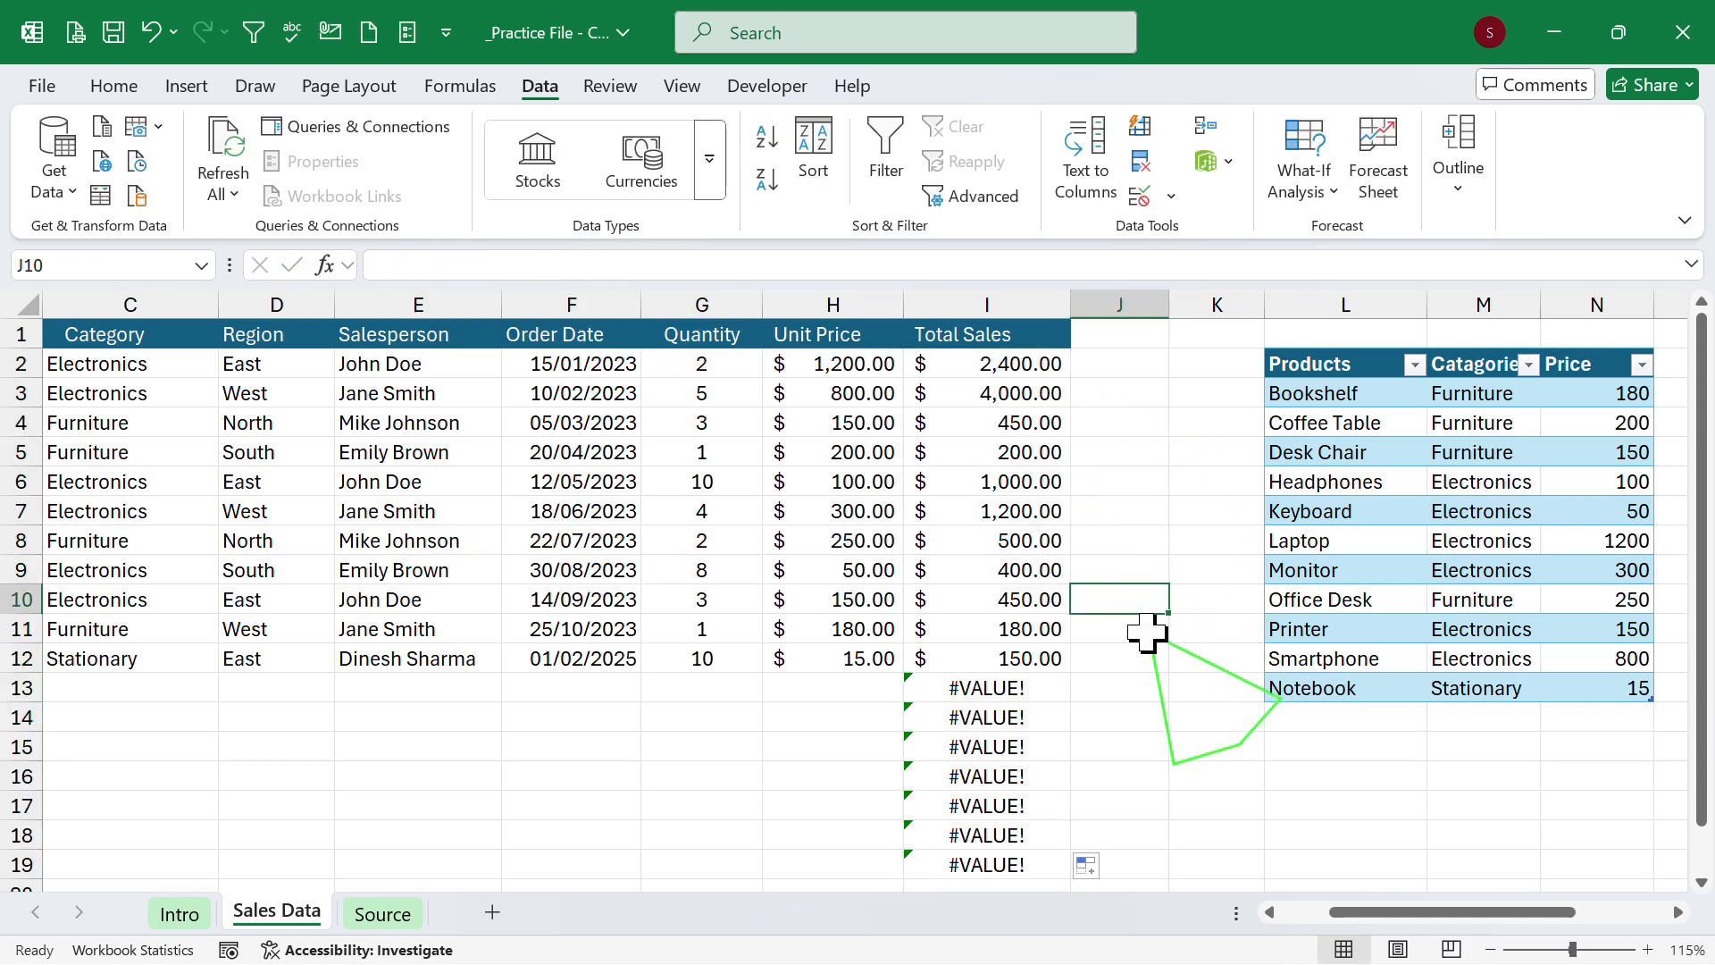
left_click(983, 690)
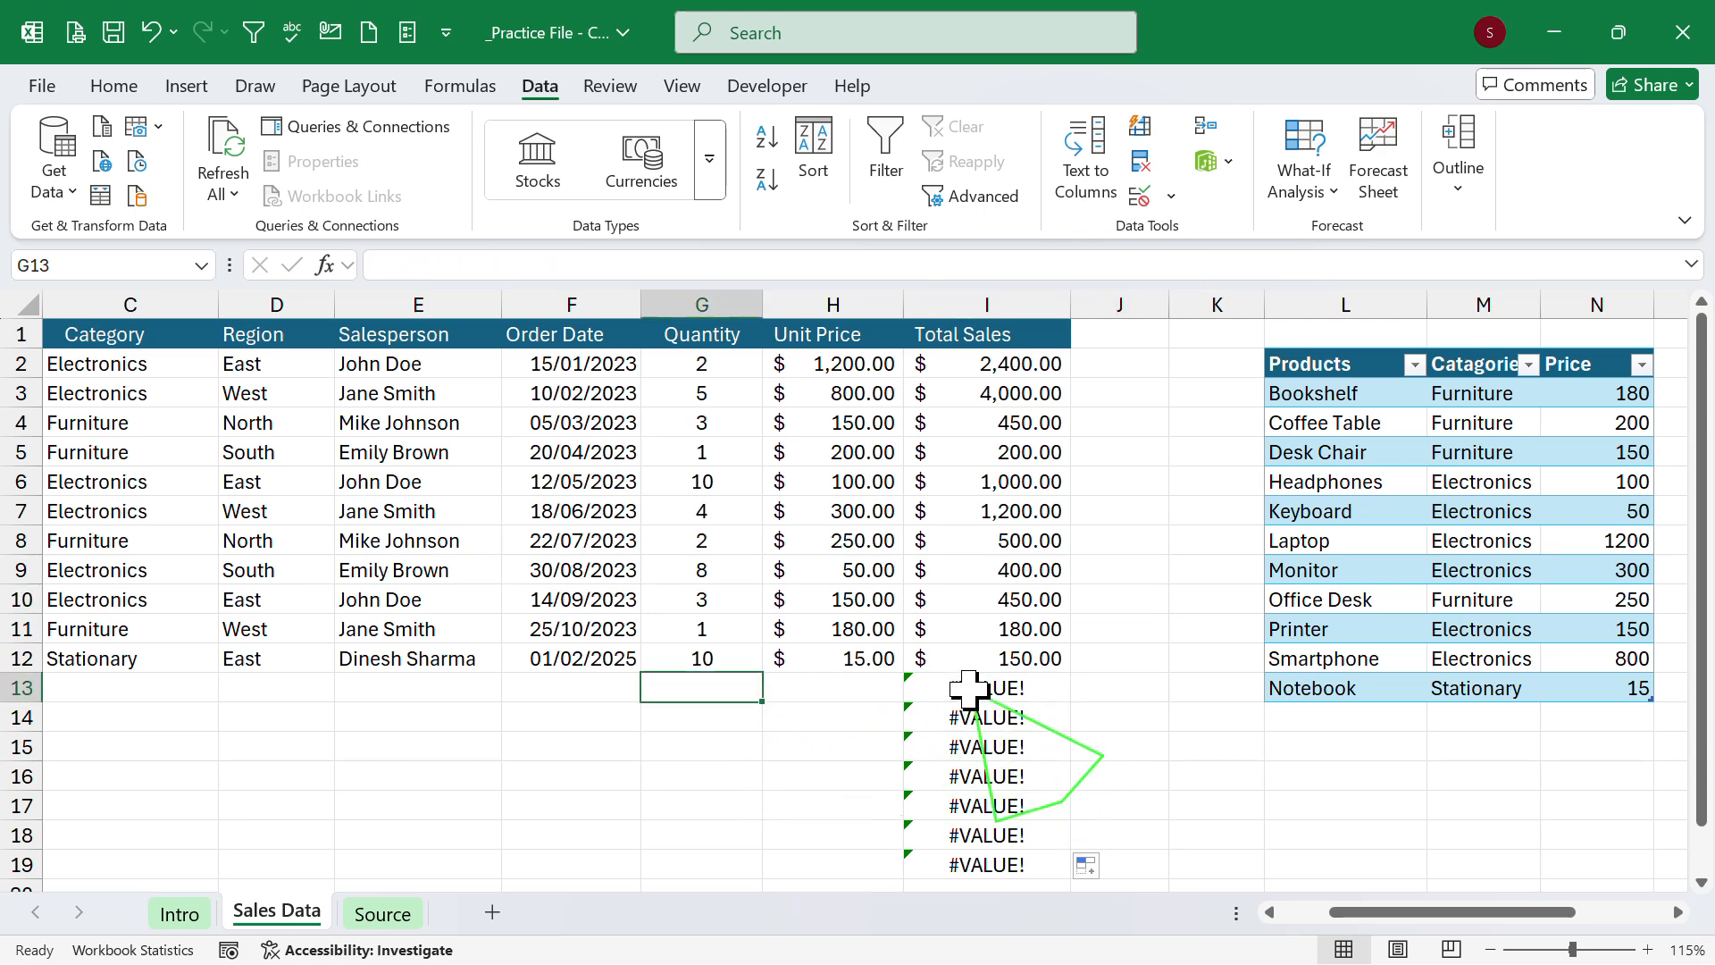
Choose Coffee Table from the Product drop-down in B13 to start a new order row.
scroll(967, 808, "down", 1)
scroll(974, 786, "up", 1)
middle_click(812, 692)
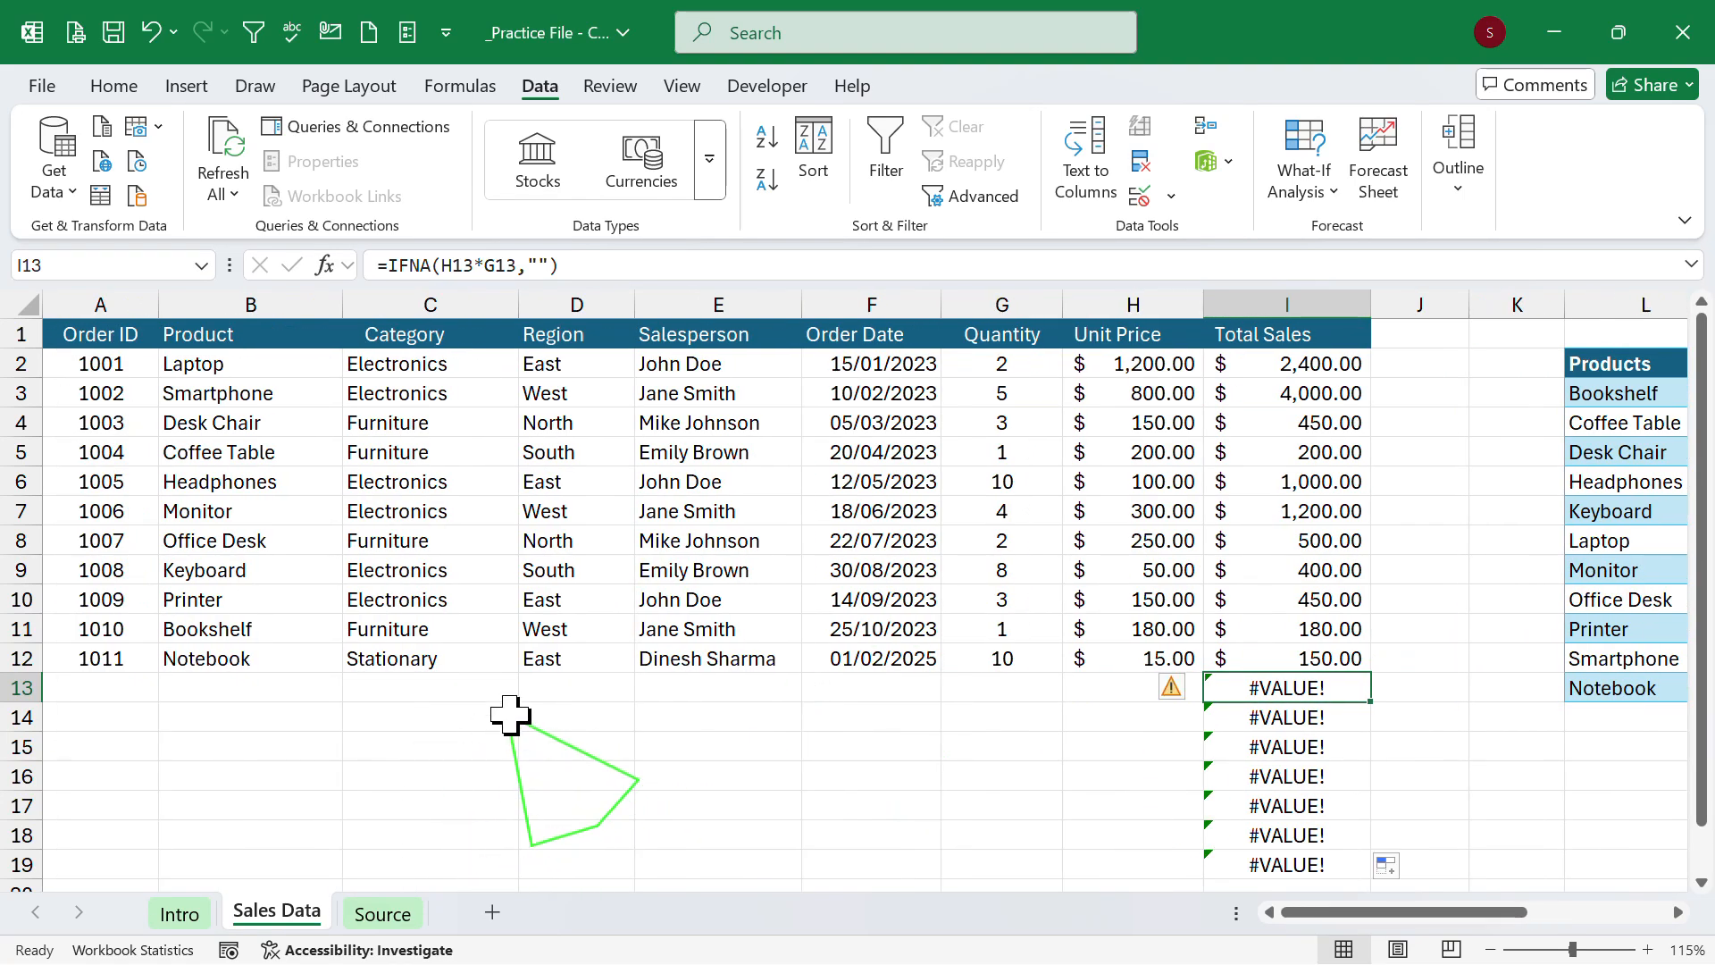
left_click(176, 725)
left_click(111, 693)
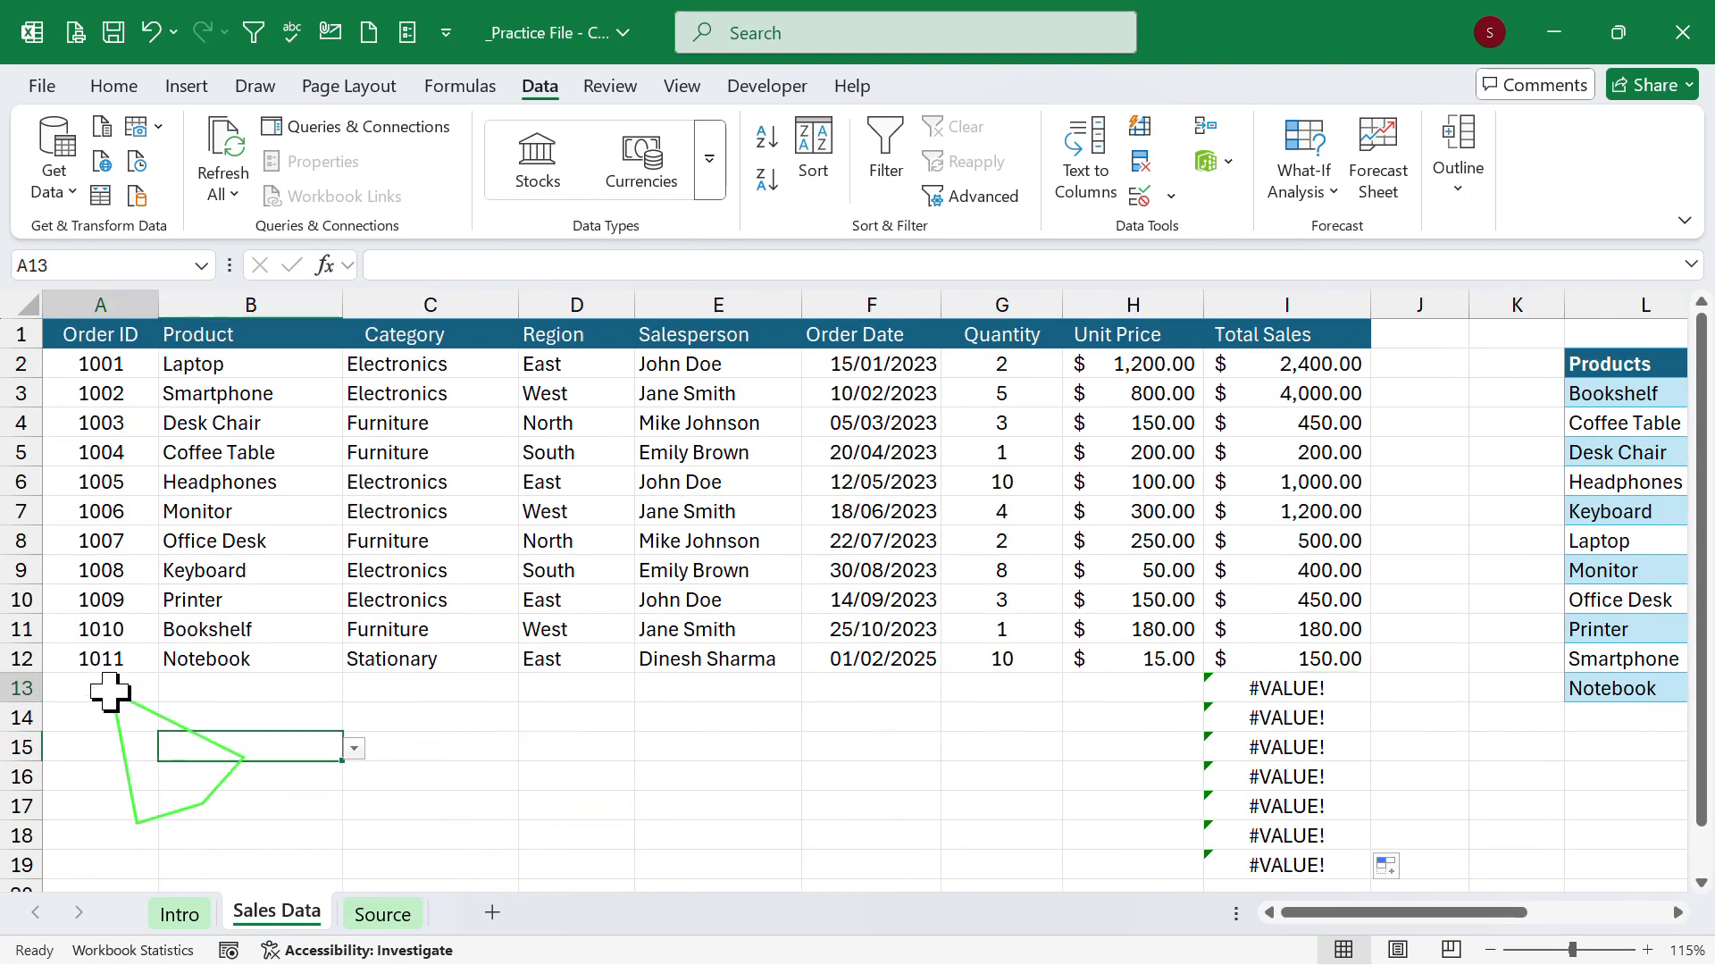
left_click(259, 693)
left_click(355, 689)
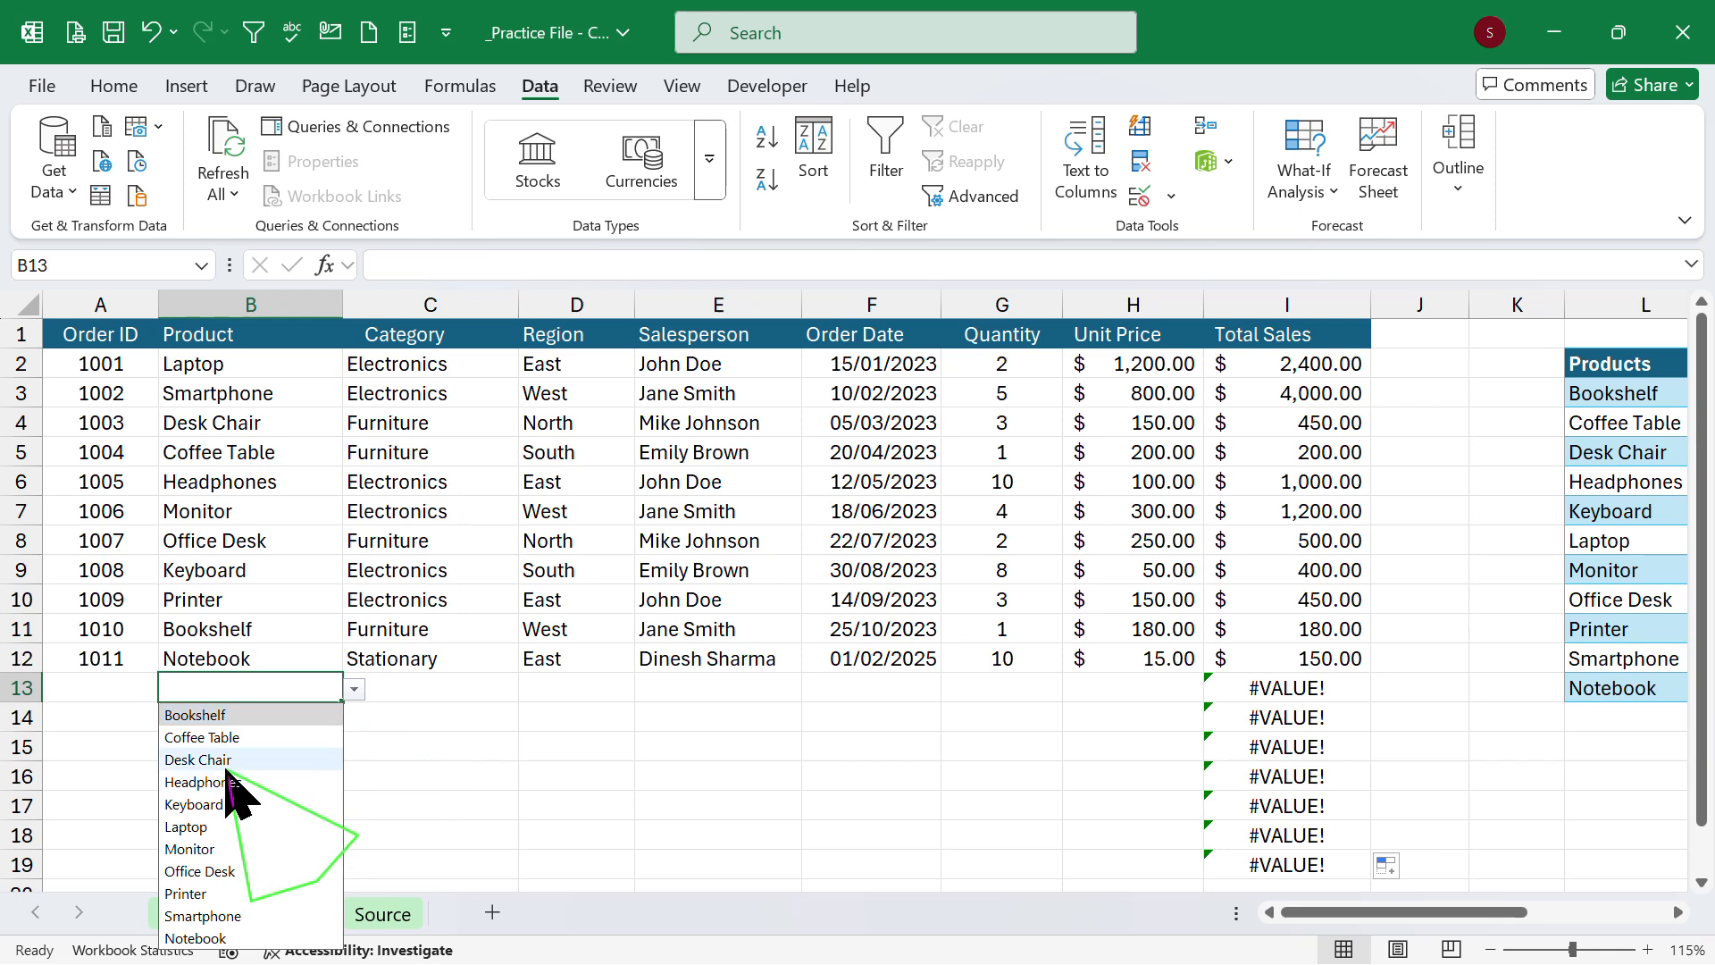
left_click(234, 736)
left_click(467, 688)
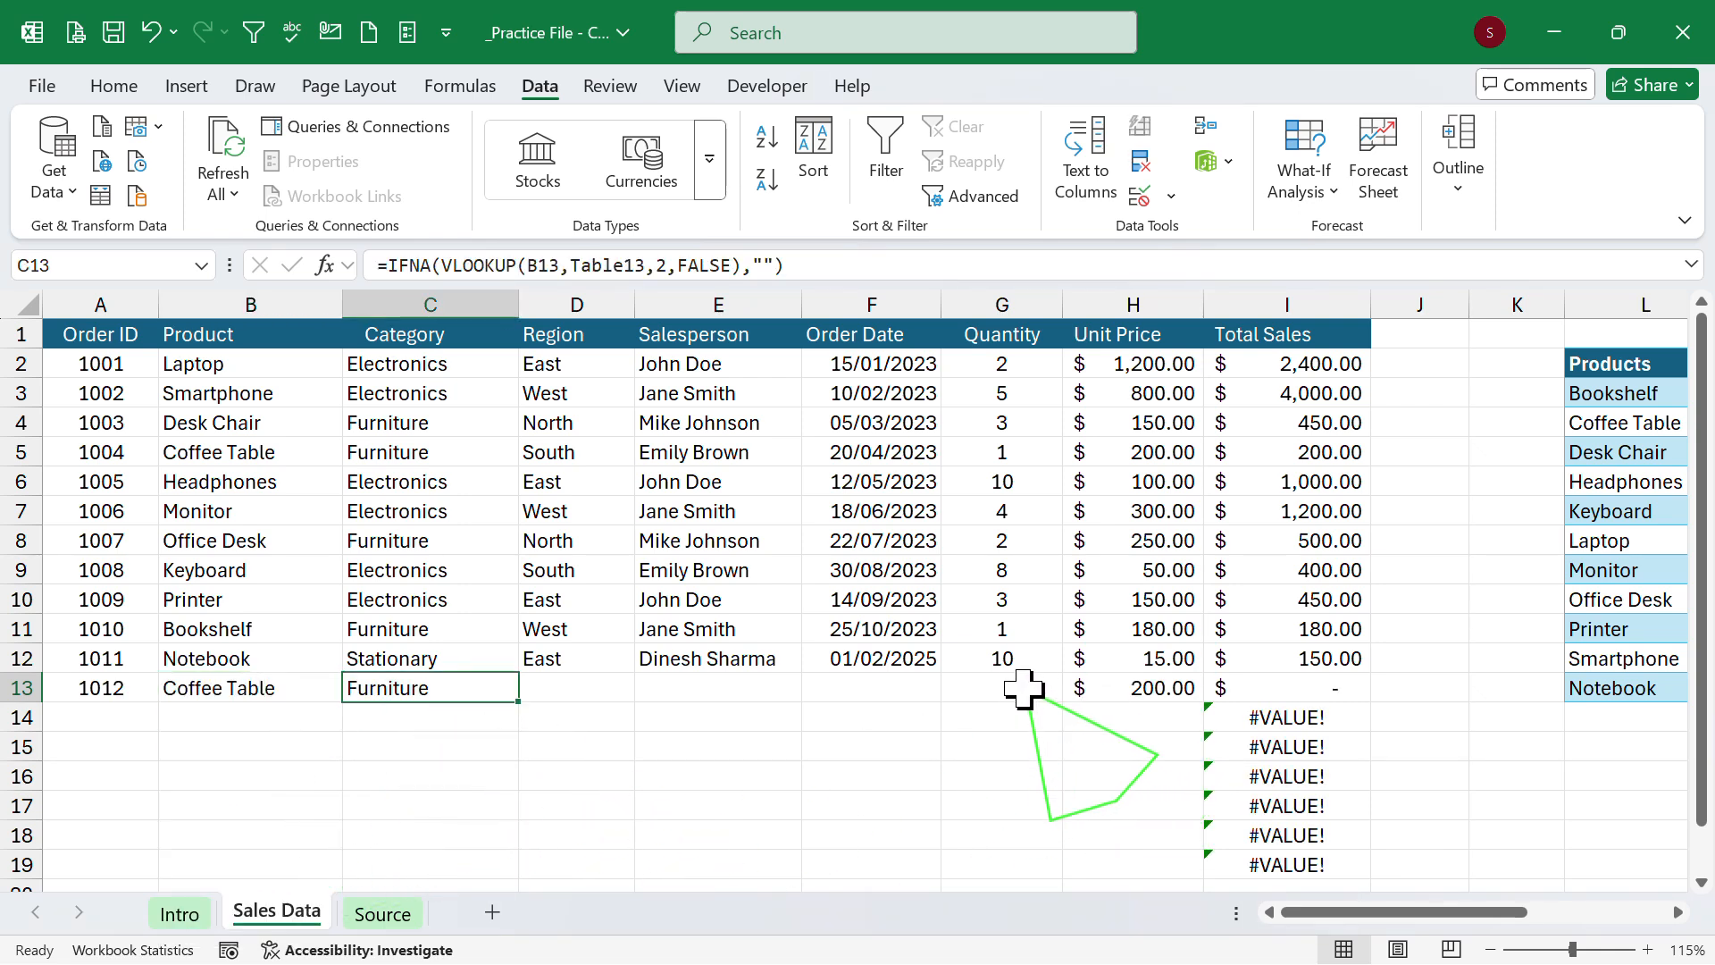
Set the Coffee Table order's region to West and choose the second listed salesperson in row 13.
left_click(607, 690)
left_click(645, 689)
left_click(560, 732)
left_click(764, 689)
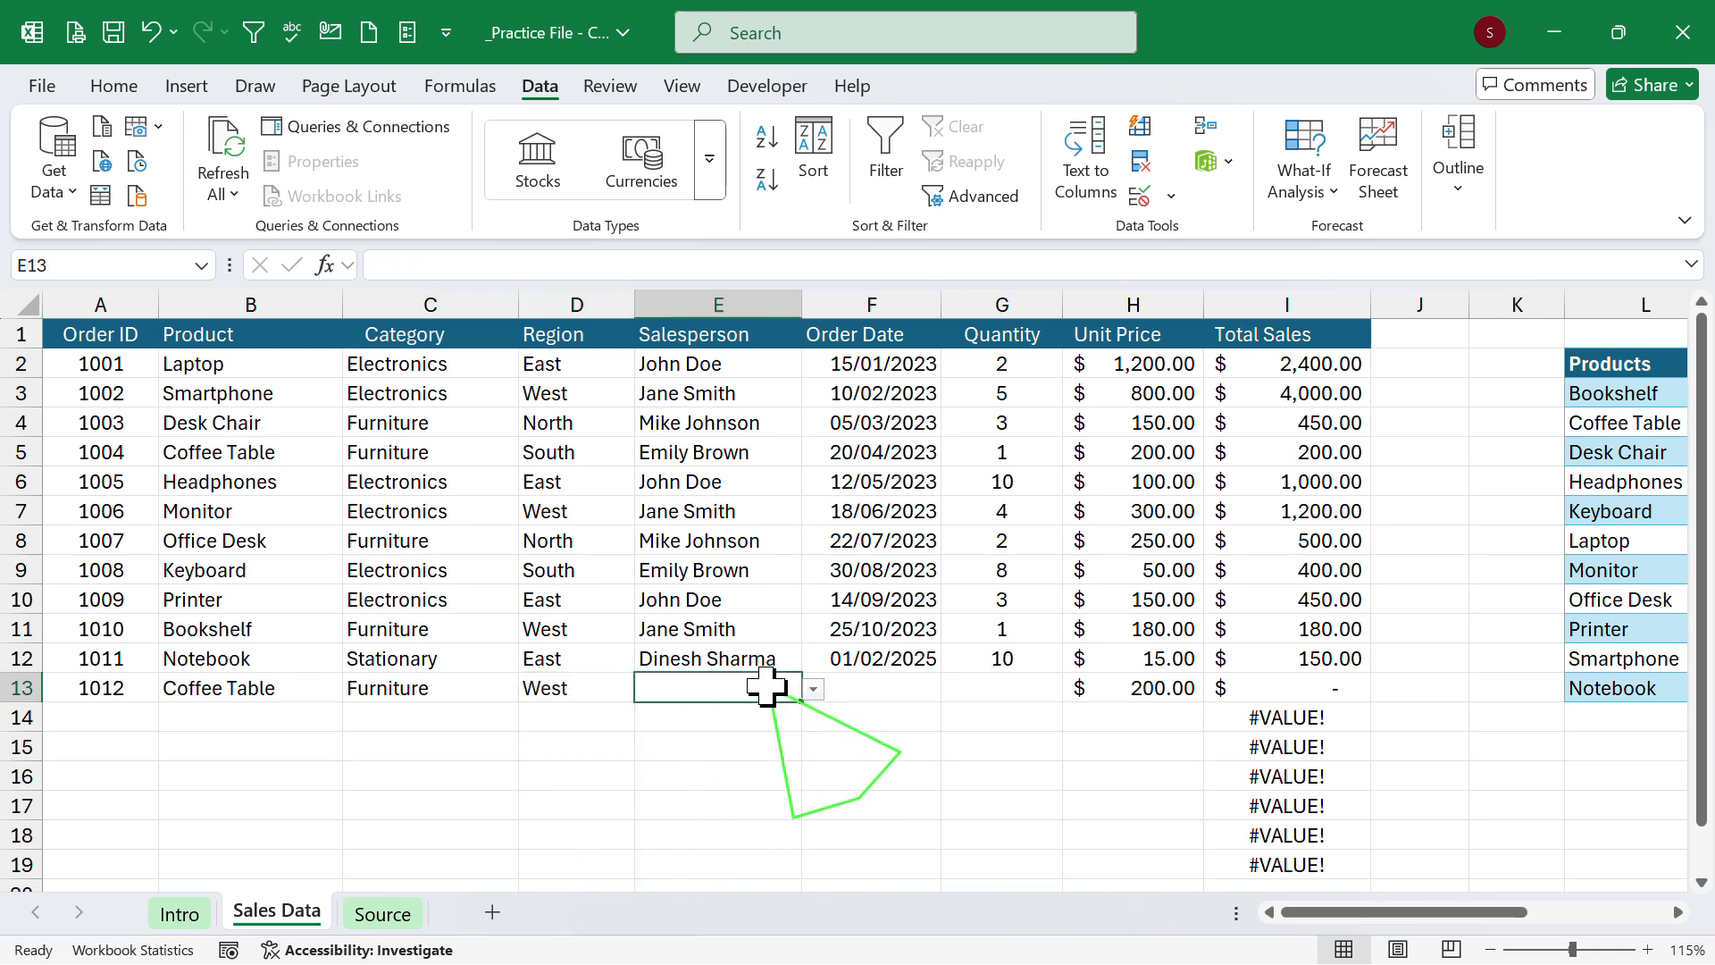
left_click(813, 689)
left_click(688, 732)
Enter the order date 01/02/2025 and quantity 5 for the Coffee Table order in row 13.
left_click(904, 690)
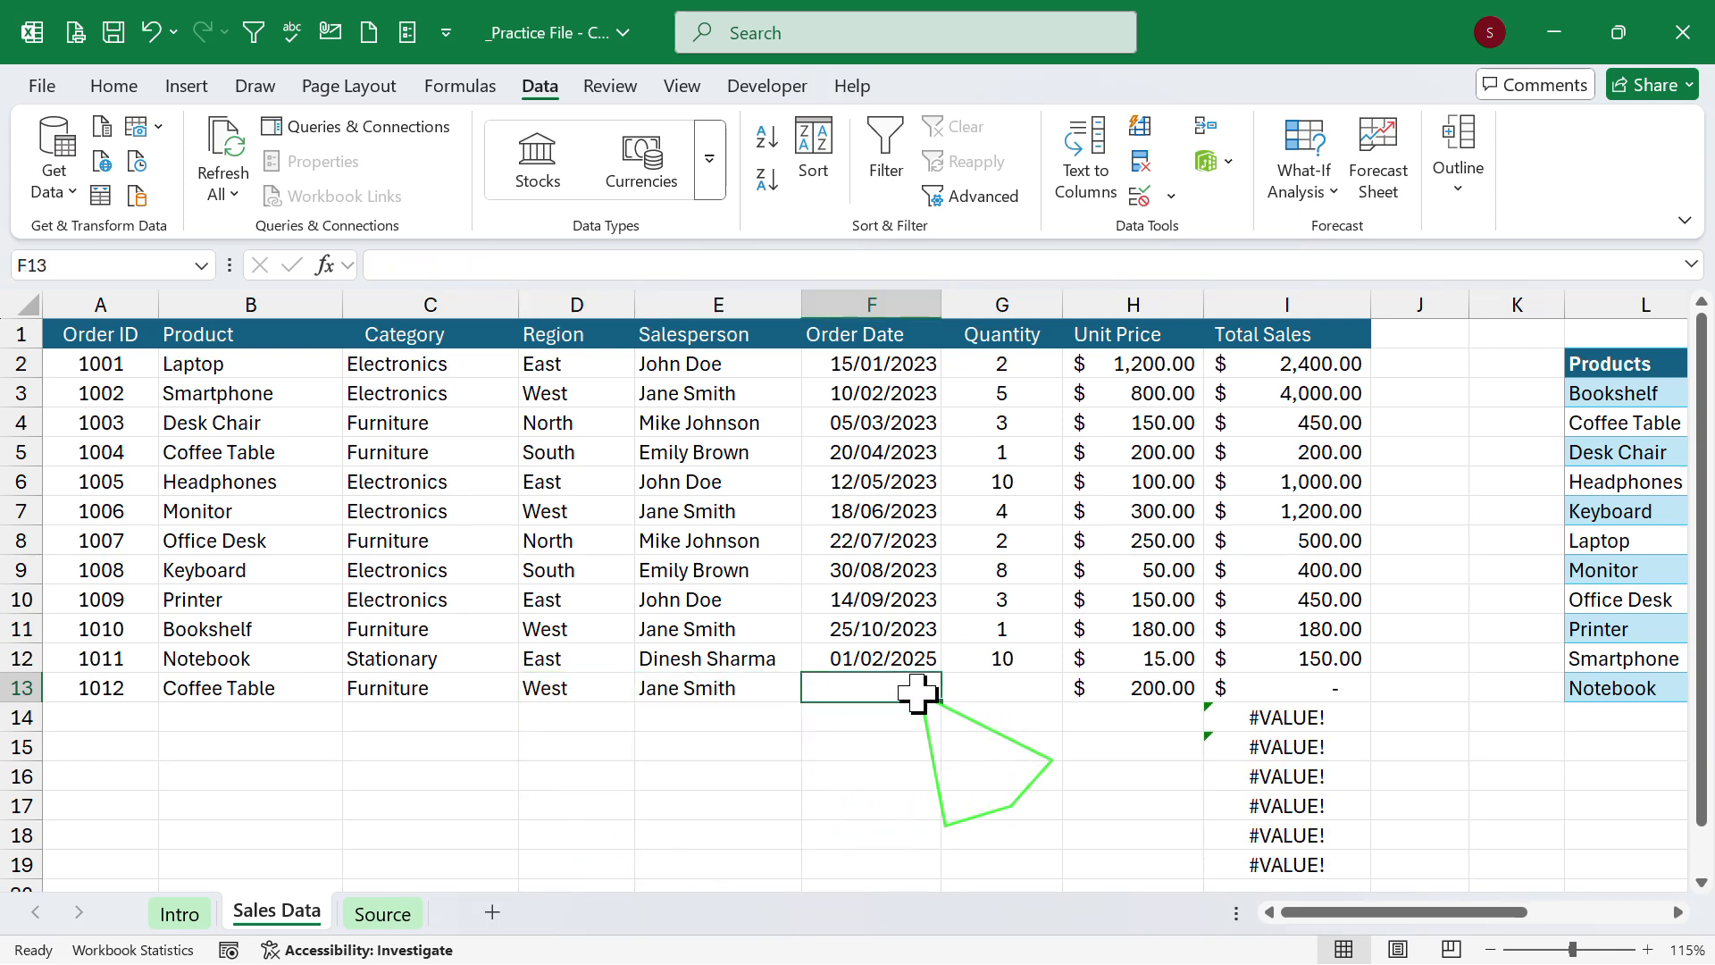
key("ctrl+semicolon")
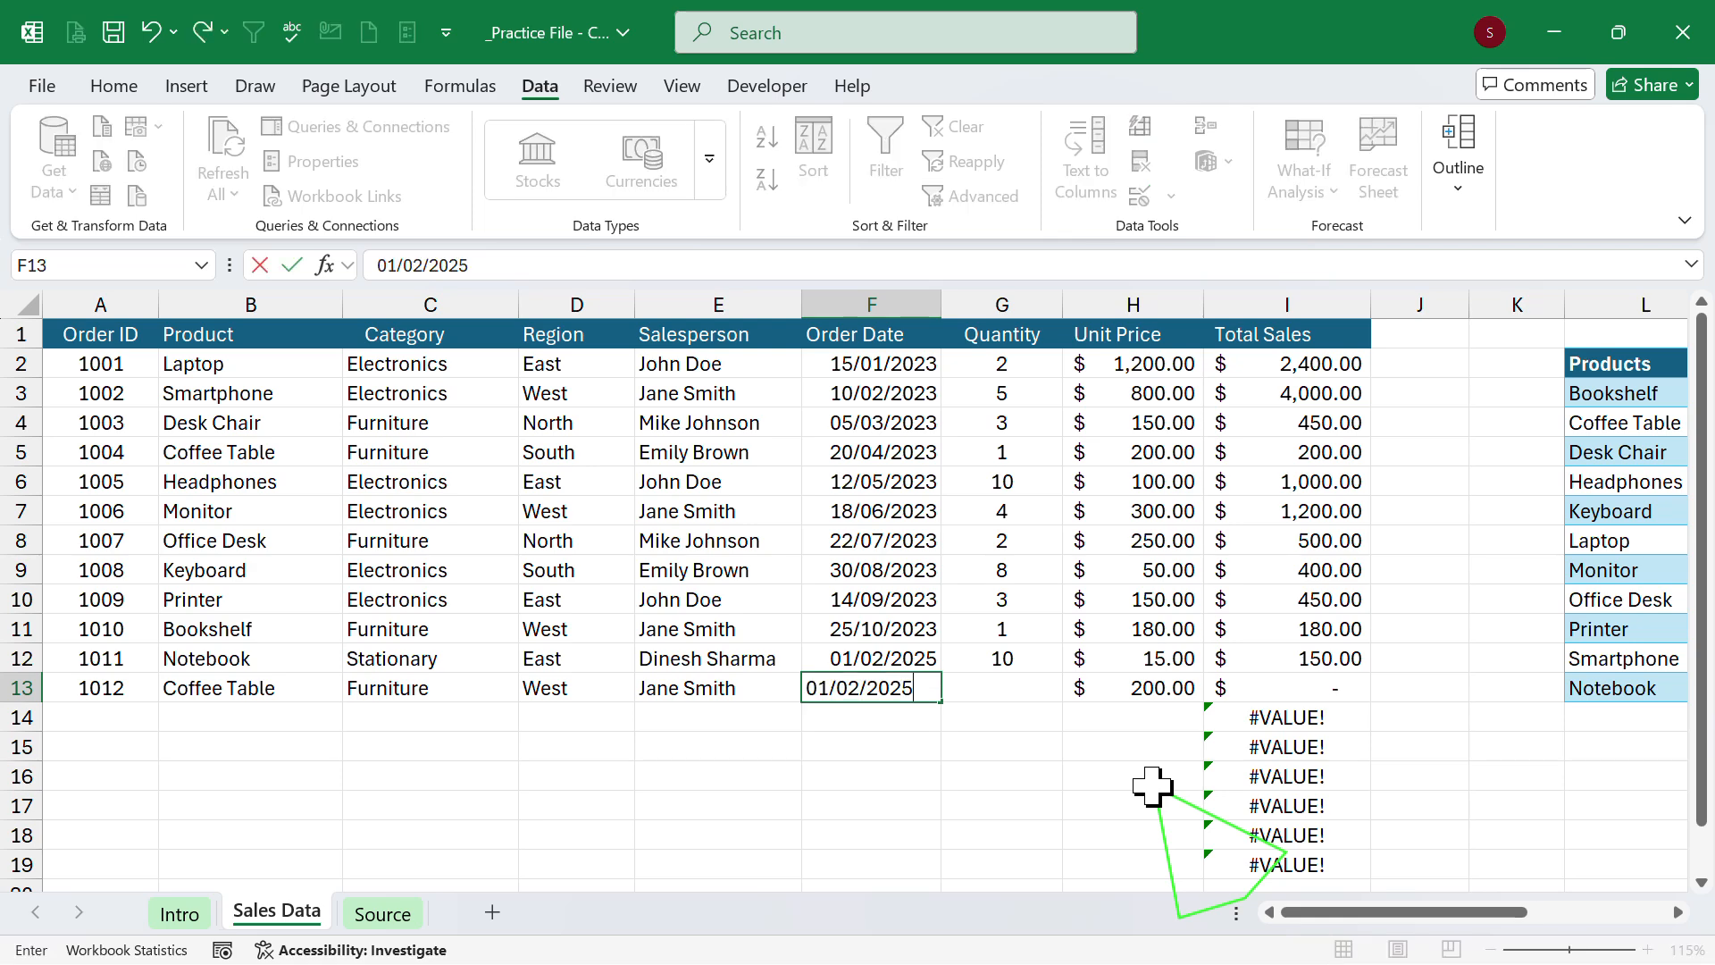
key("Return")
key("Up")
key("Right")
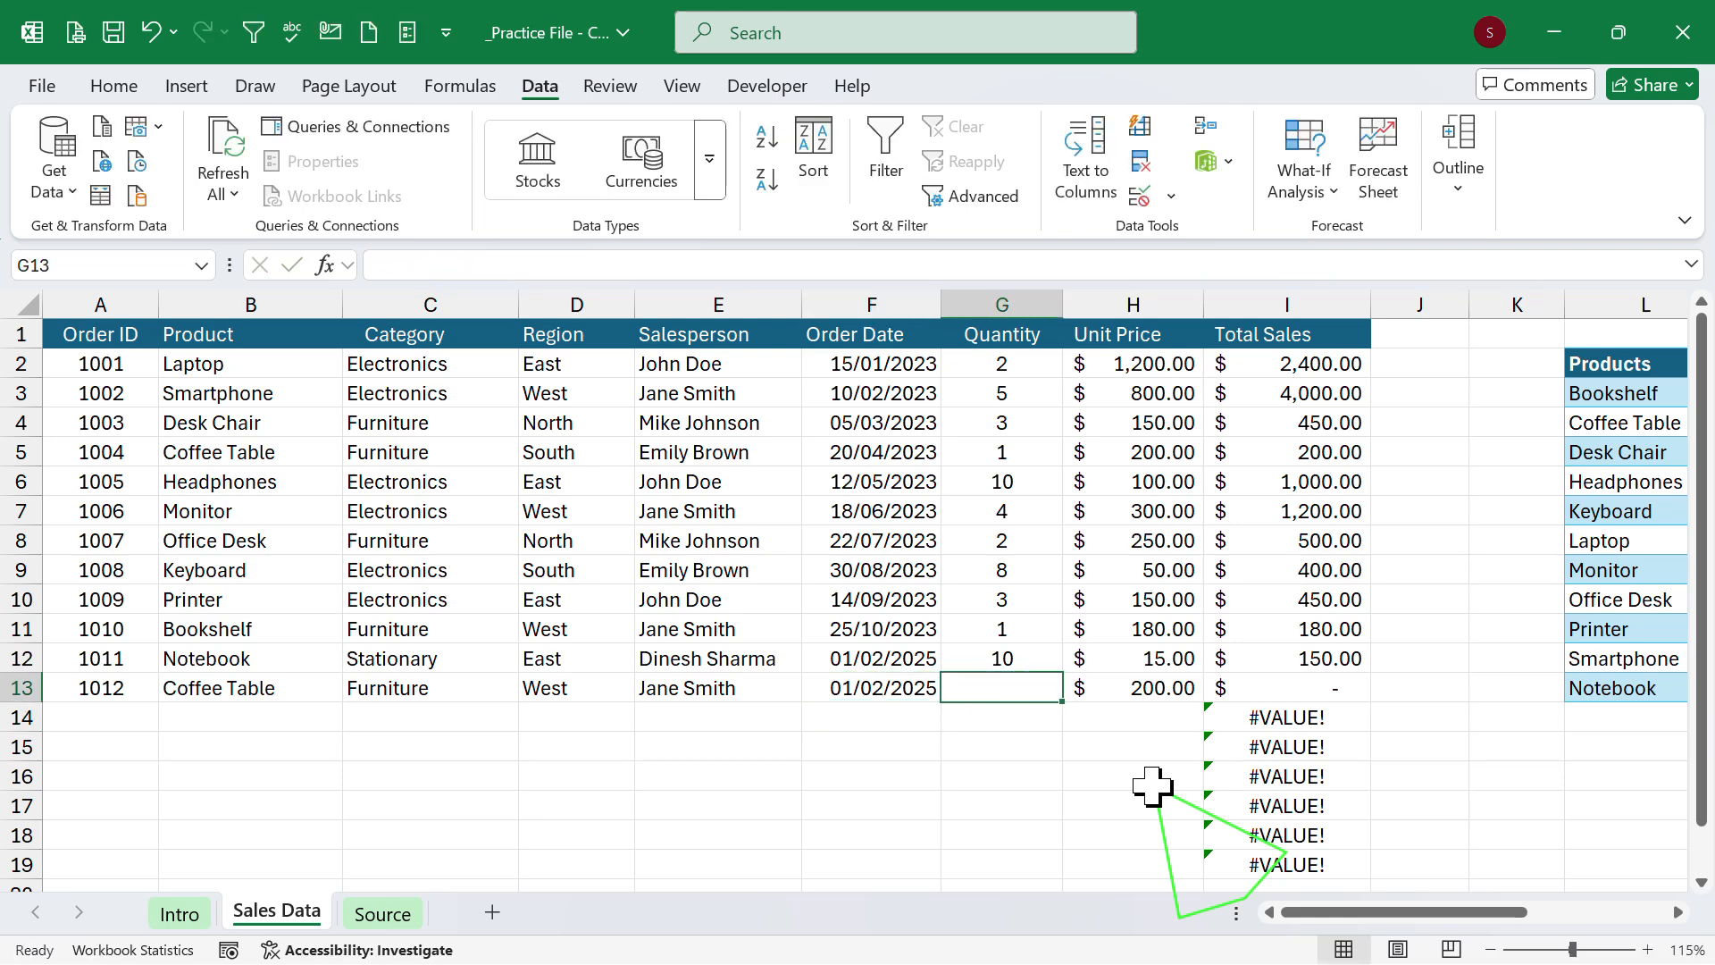
type("5")
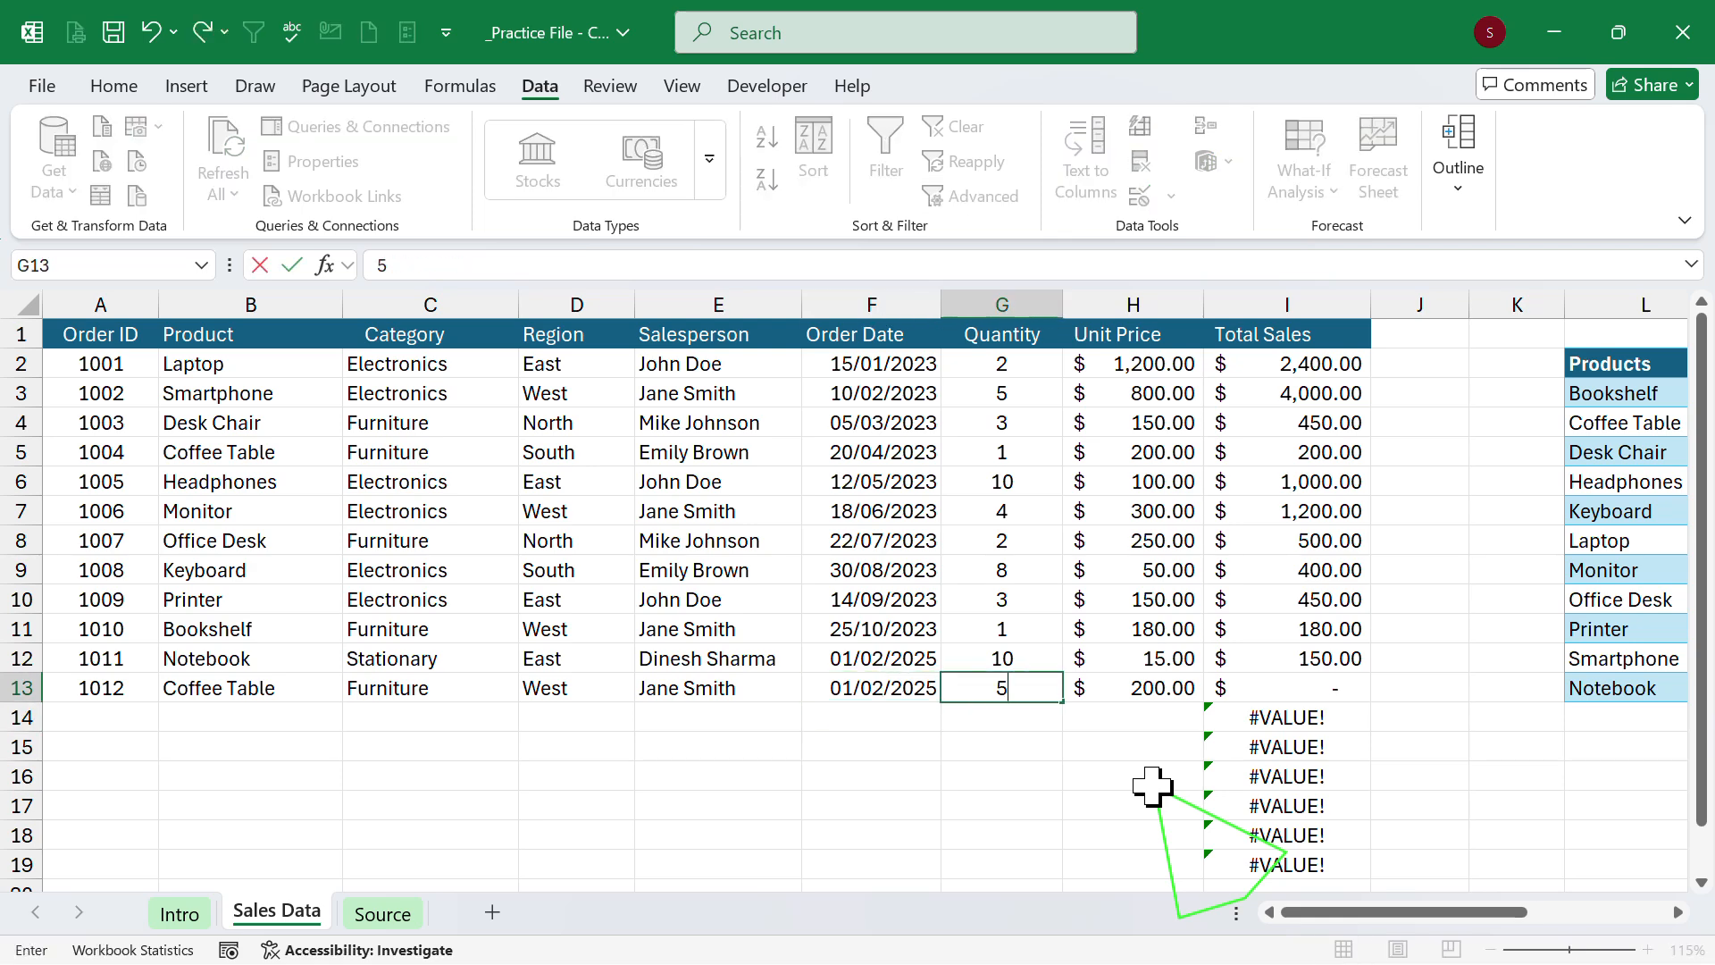
key("Return")
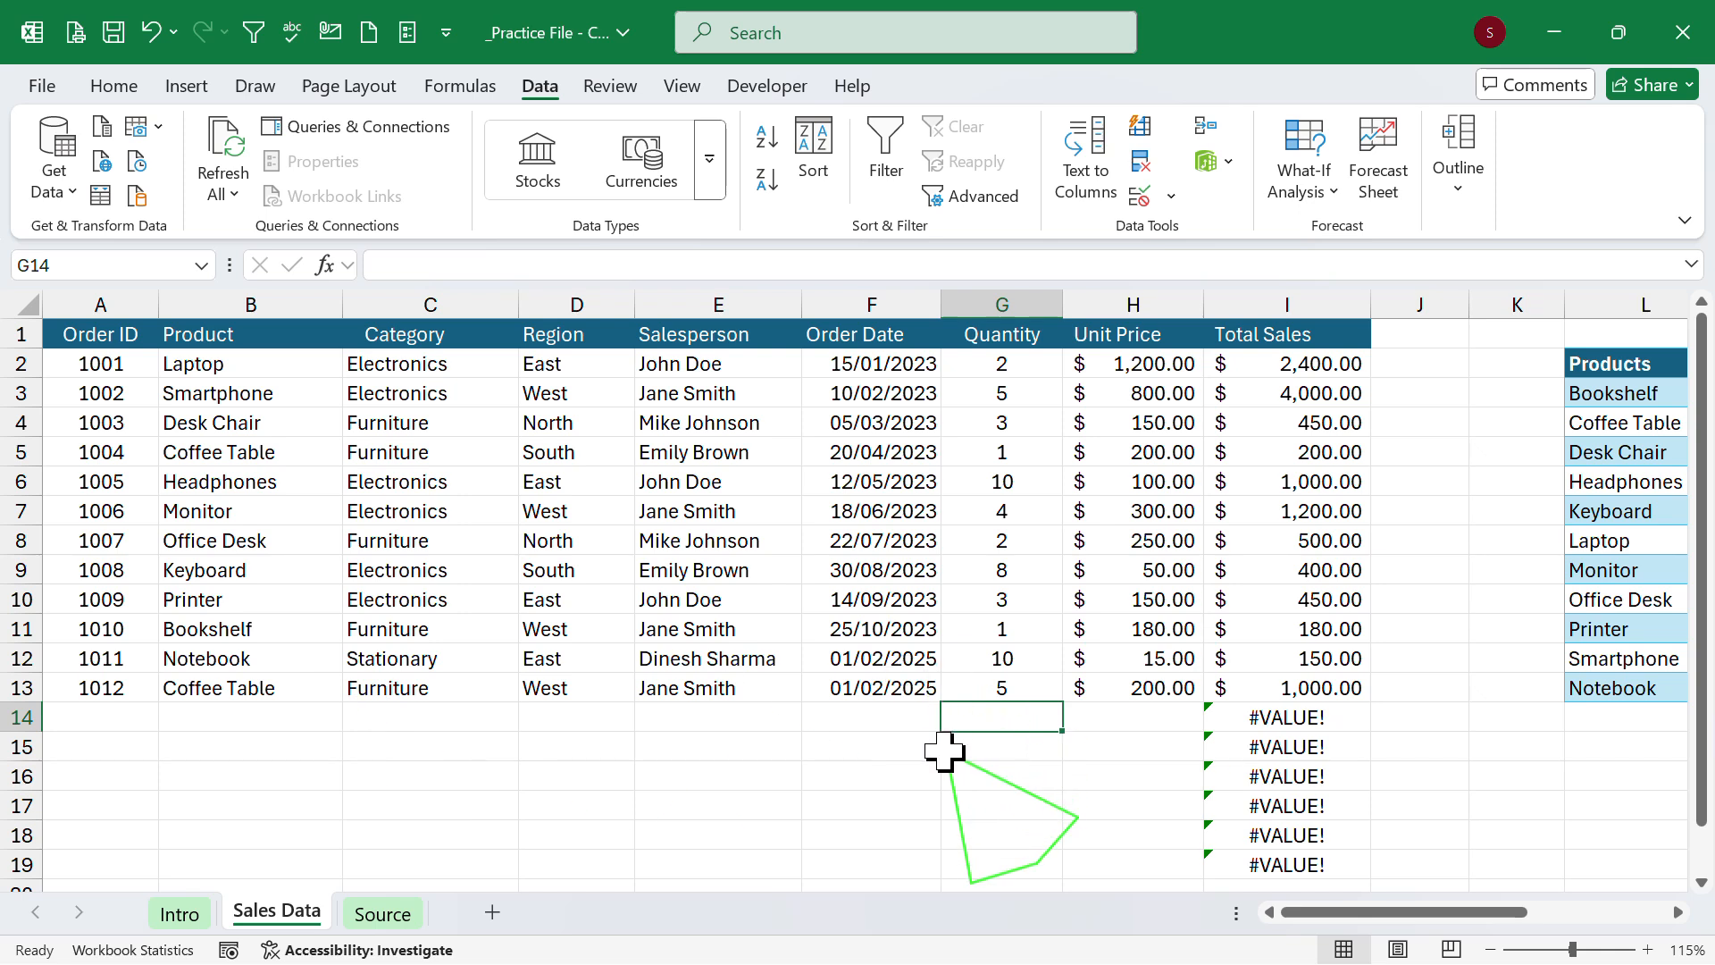